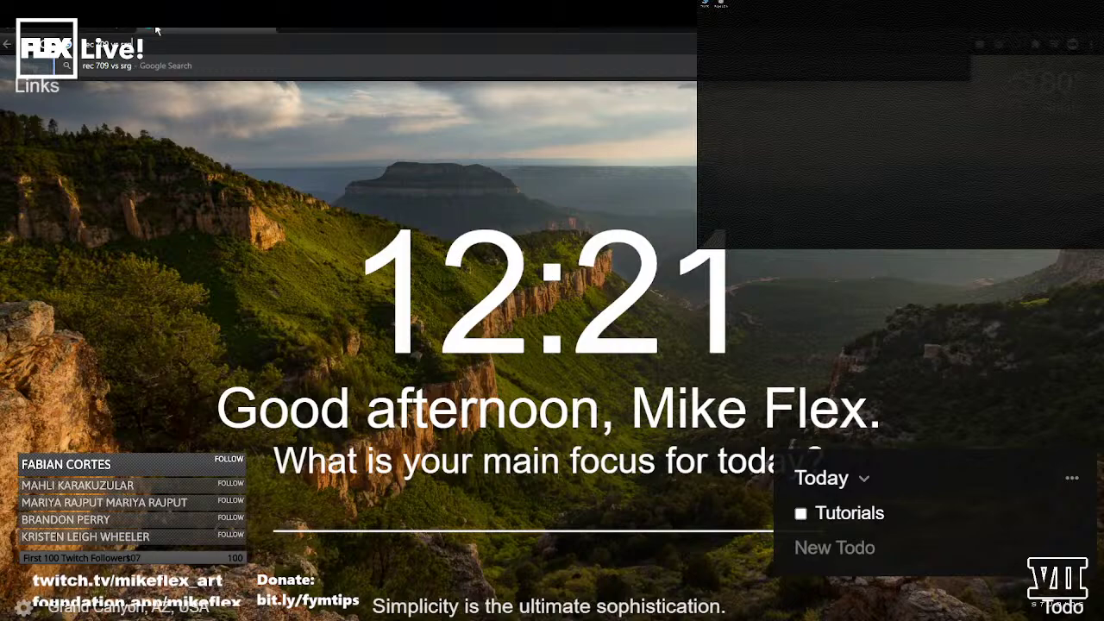
- Search Google for "rec 709 vs srgb" and enlarge the EIZO gamut diagram comparing DCI-P3, Adobe RGB, sRGB, Rec.709 and Rec.2020
{"action": "key", "text": "Return"}
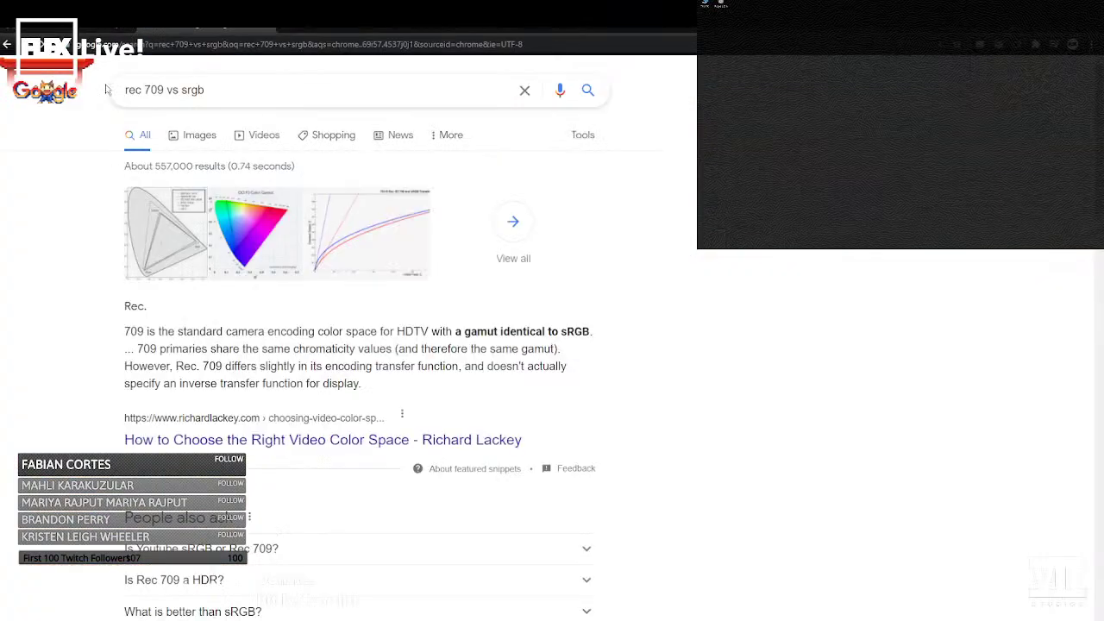
{"action": "left_click", "coordinate": [179, 255]}
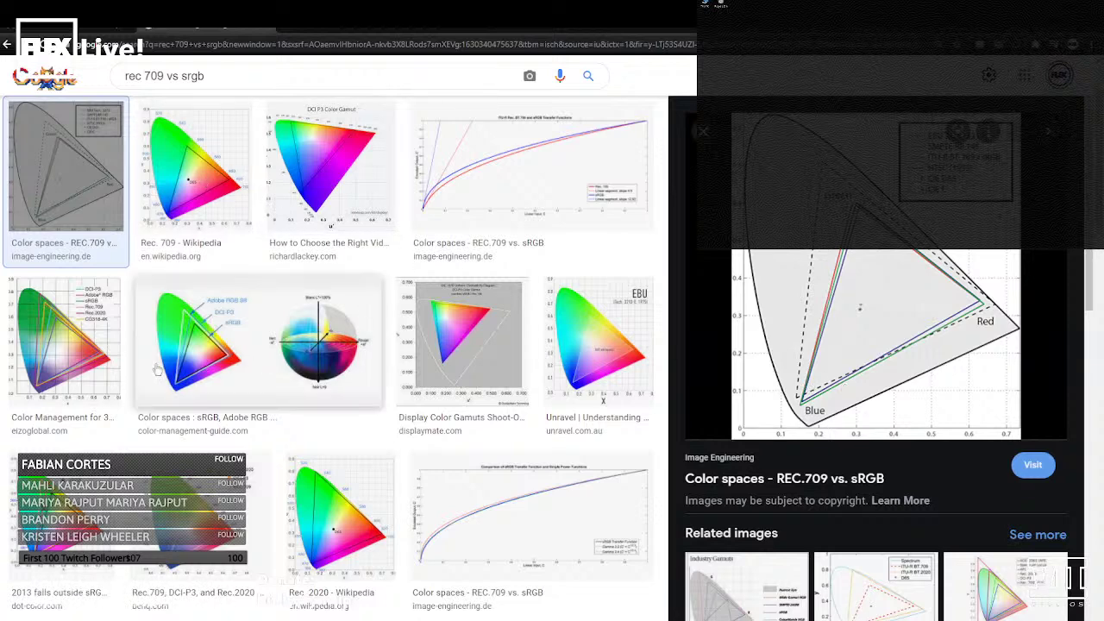
{"action": "left_click", "coordinate": [96, 353]}
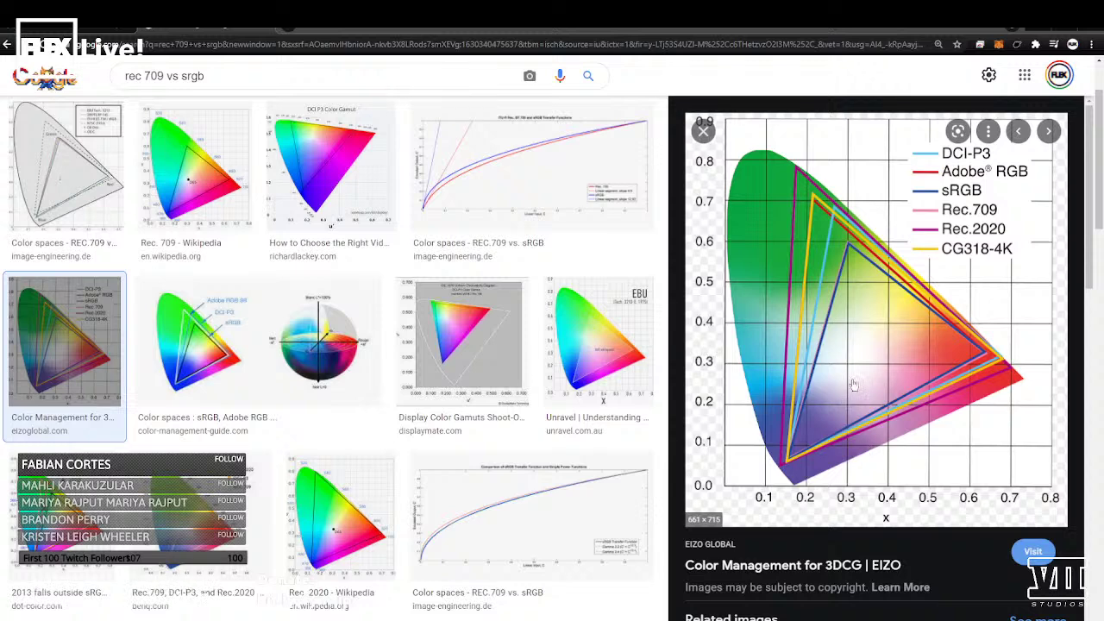
- Switch to the OpenColorIO website and read its audience overview and OCIO v2 feature highlights
{"action": "key", "text": "ctrl+Tab"}
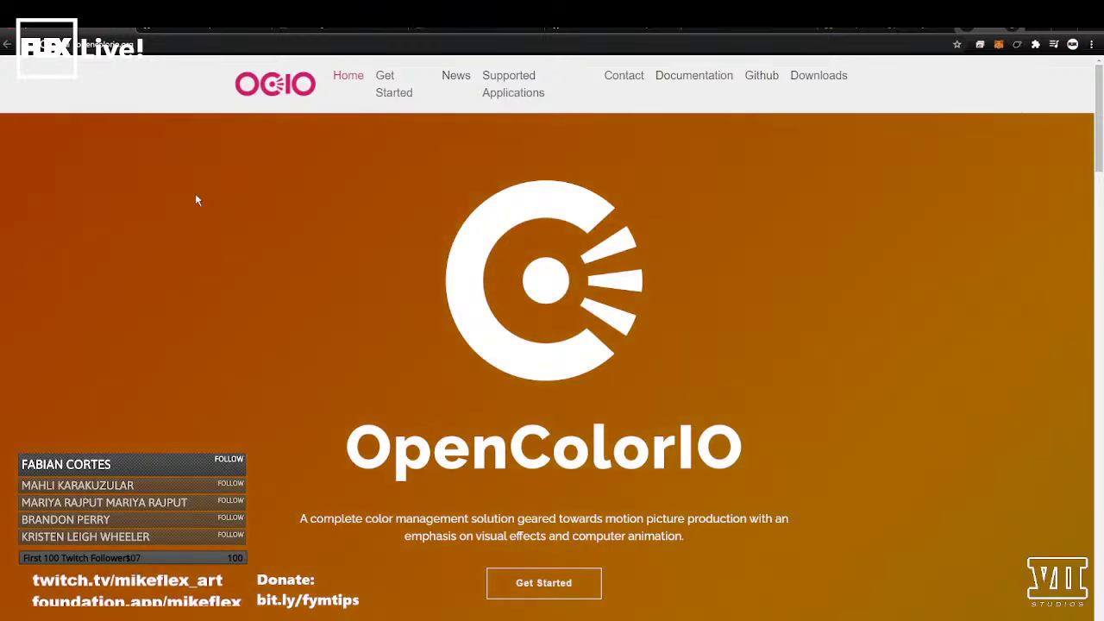
{"action": "scroll", "coordinate": [305, 271], "scroll_direction": "down", "scroll_amount": 6}
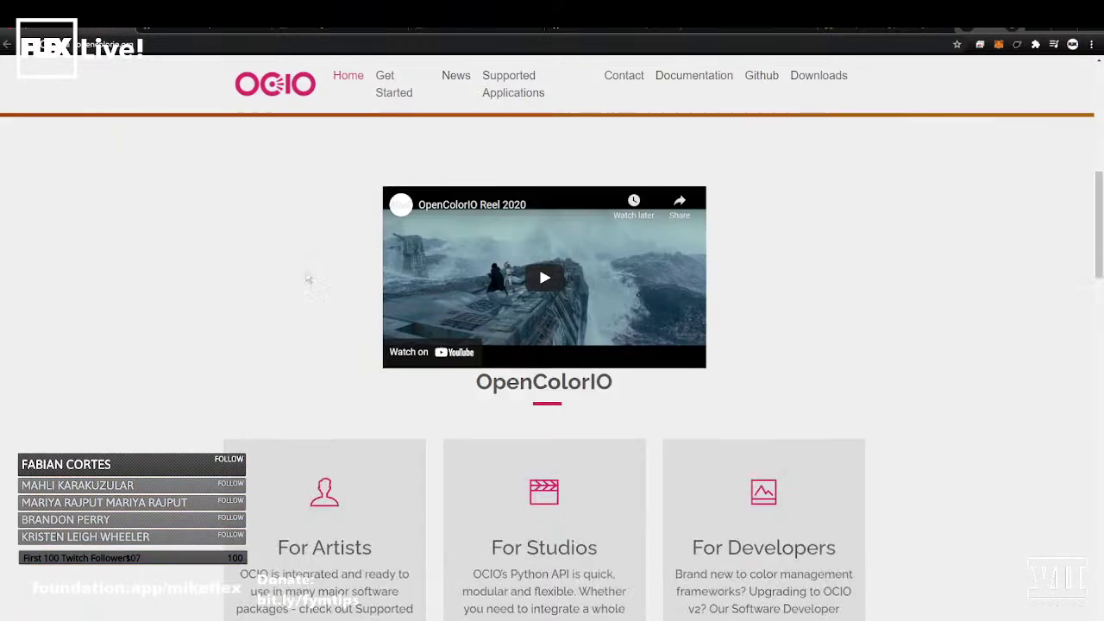
{"action": "scroll", "coordinate": [517, 345], "scroll_direction": "down", "scroll_amount": 3}
{"action": "scroll", "coordinate": [656, 376], "scroll_direction": "down", "scroll_amount": 2}
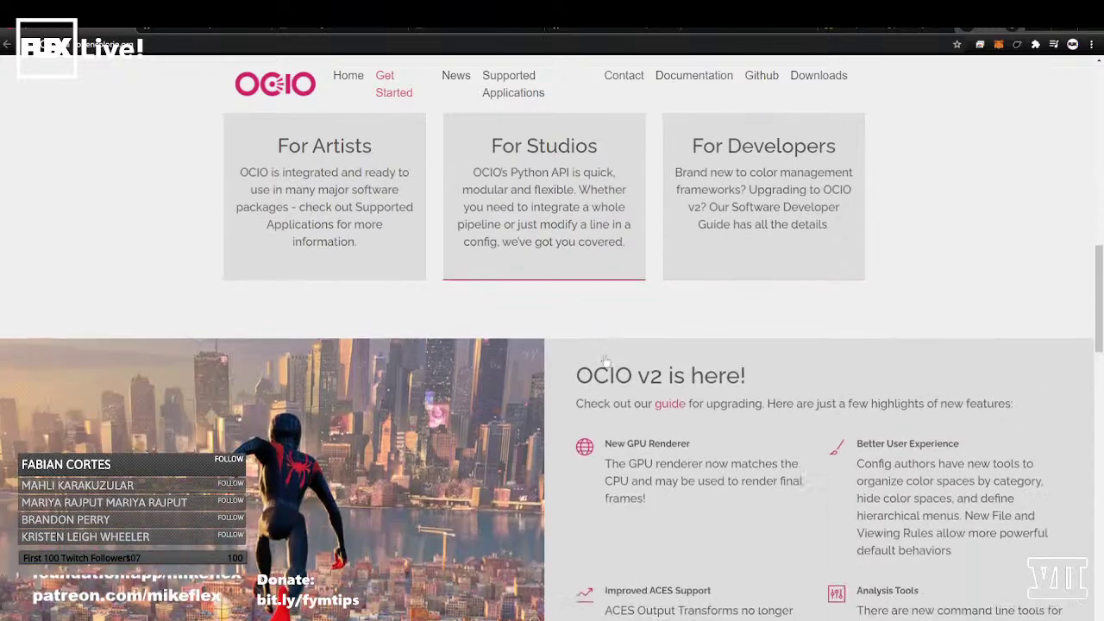
{"action": "scroll", "coordinate": [501, 384], "scroll_direction": "up", "scroll_amount": 5}
{"action": "scroll", "coordinate": [505, 388], "scroll_direction": "up", "scroll_amount": 1}
{"action": "scroll", "coordinate": [179, 424], "scroll_direction": "down", "scroll_amount": 3}
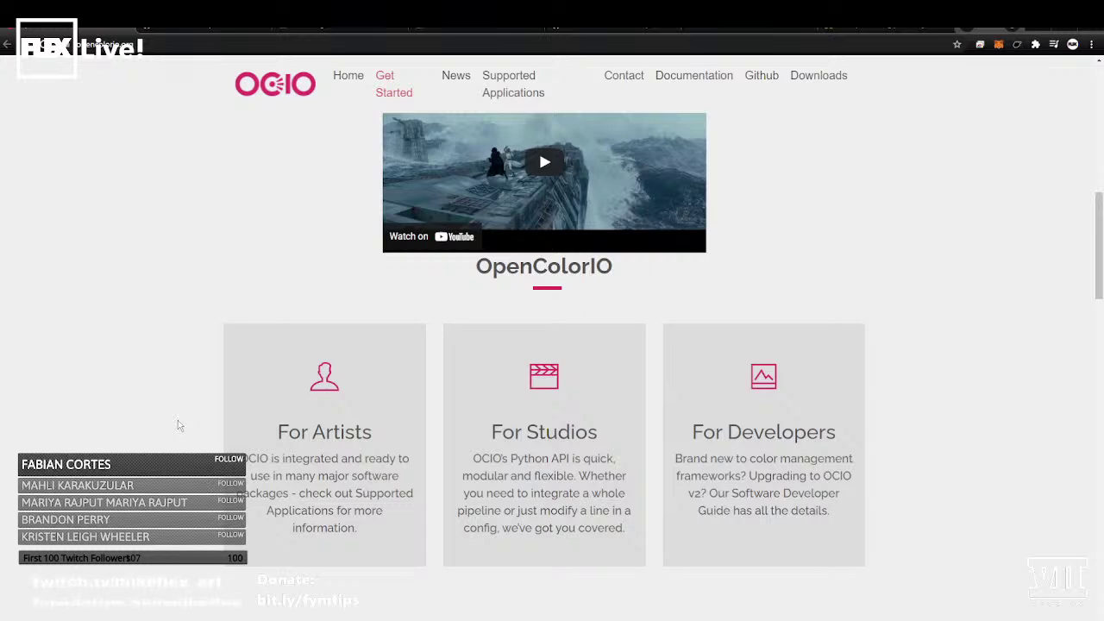
{"action": "scroll", "coordinate": [324, 388], "scroll_direction": "down", "scroll_amount": 3}
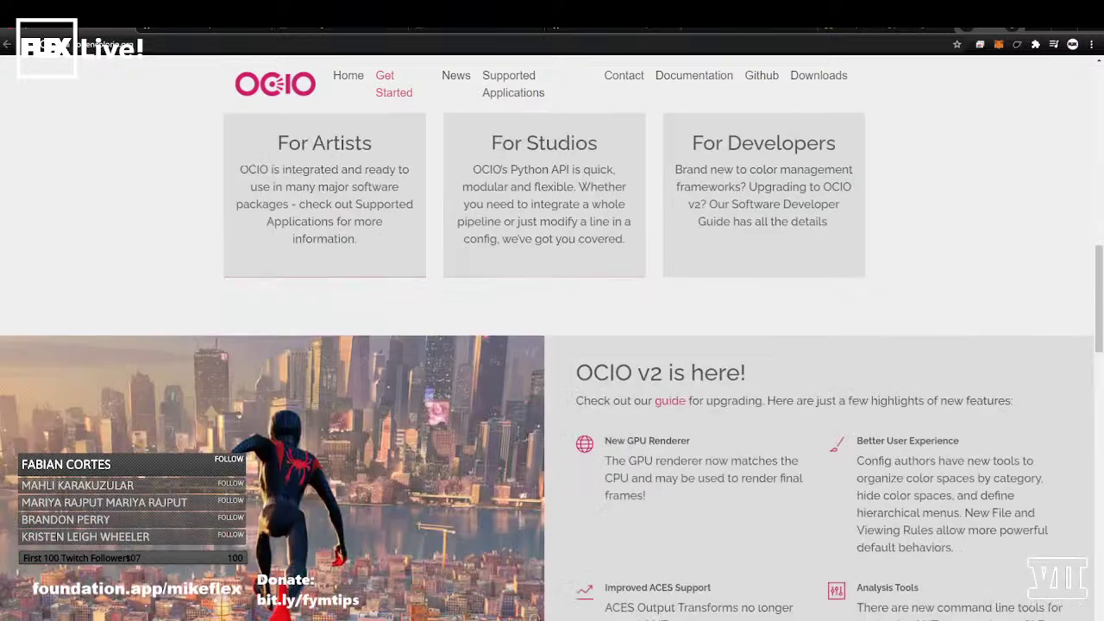
{"action": "scroll", "coordinate": [649, 344], "scroll_direction": "down", "scroll_amount": 2}
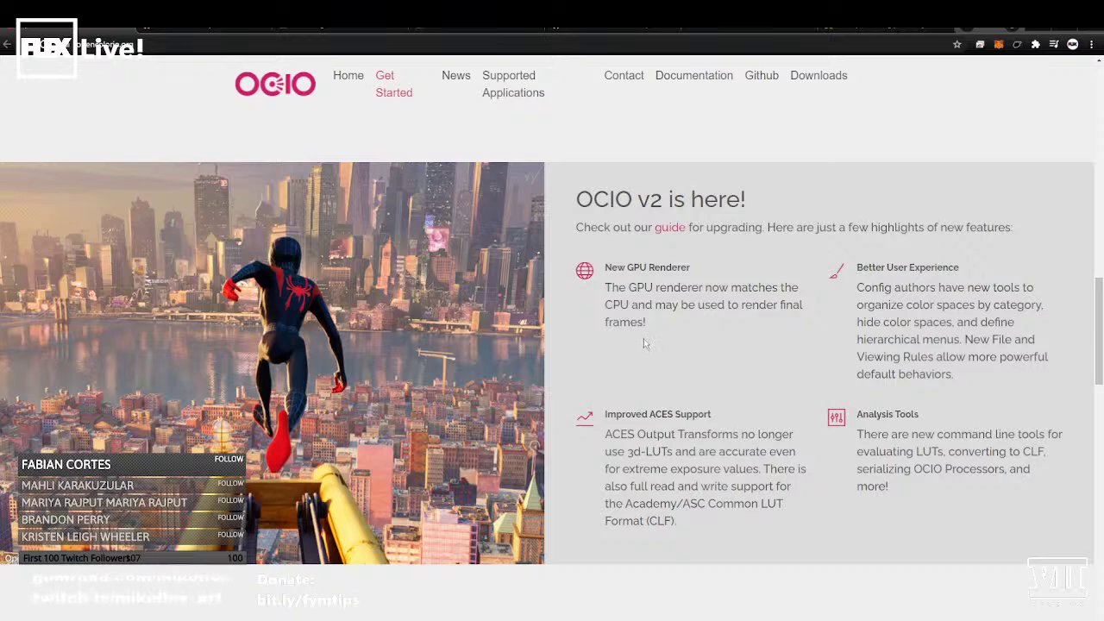
{"action": "scroll", "coordinate": [644, 338], "scroll_direction": "up", "scroll_amount": 8}
{"action": "scroll", "coordinate": [630, 338], "scroll_direction": "down", "scroll_amount": 7}
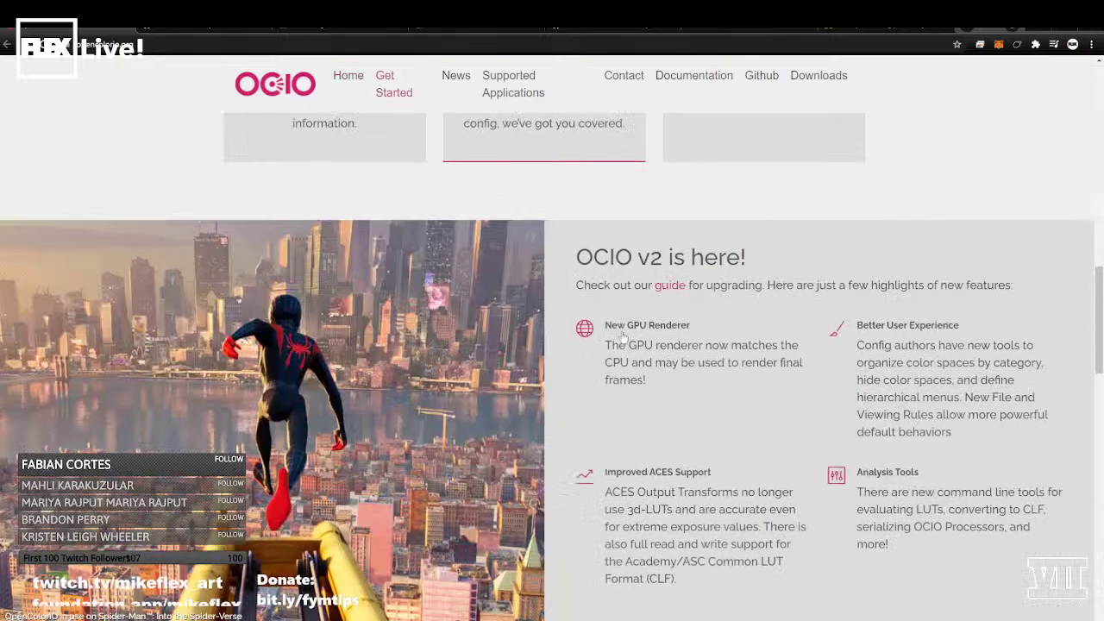
- Look through the supported applications on the OpenColorIO website, then return to the OCIO v2 section
{"action": "scroll", "coordinate": [623, 337], "scroll_direction": "down", "scroll_amount": 4}
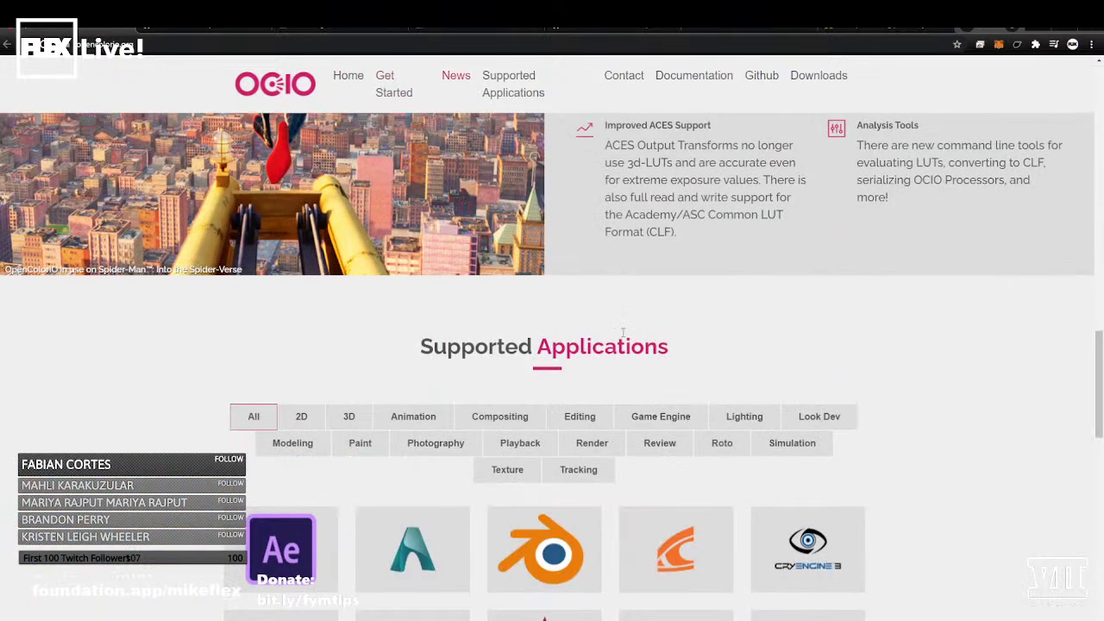
{"action": "scroll", "coordinate": [623, 332], "scroll_direction": "down", "scroll_amount": 3}
{"action": "scroll", "coordinate": [590, 311], "scroll_direction": "down", "scroll_amount": 1}
{"action": "scroll", "coordinate": [592, 313], "scroll_direction": "up", "scroll_amount": 2}
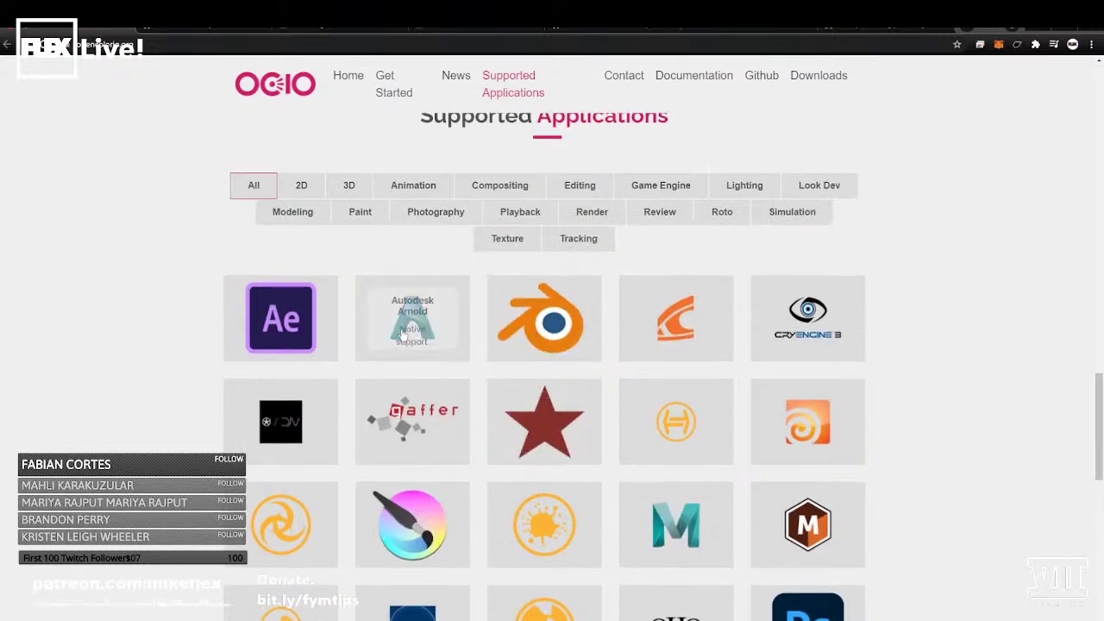
{"action": "scroll", "coordinate": [403, 334], "scroll_direction": "down", "scroll_amount": 3}
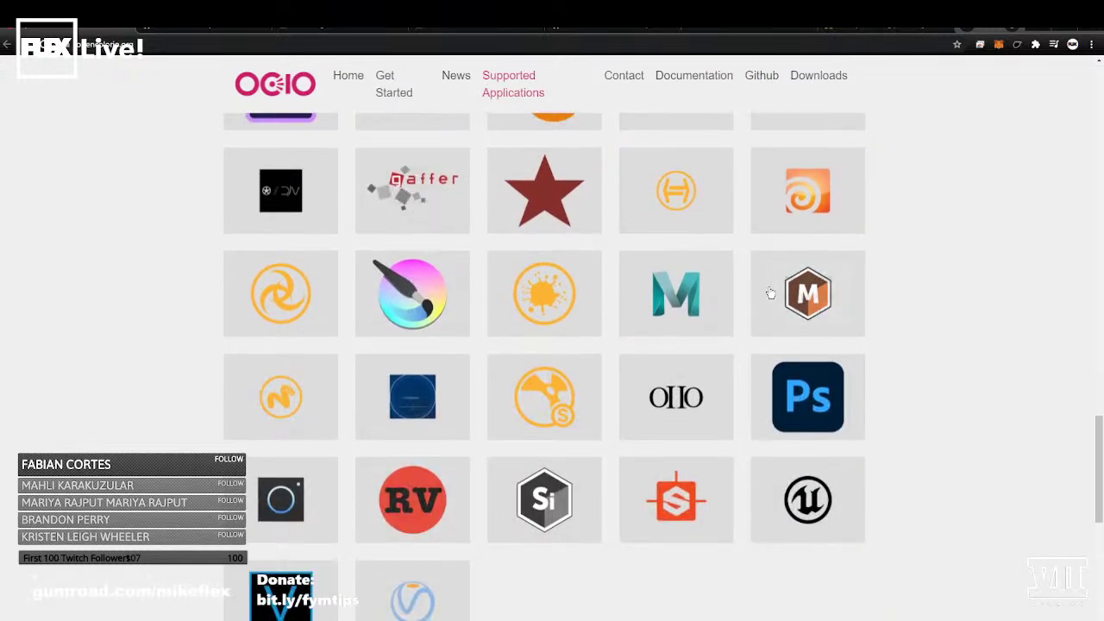
{"action": "scroll", "coordinate": [759, 302], "scroll_direction": "up", "scroll_amount": 2}
{"action": "scroll", "coordinate": [541, 259], "scroll_direction": "up", "scroll_amount": 10}
{"action": "scroll", "coordinate": [537, 321], "scroll_direction": "down", "scroll_amount": 5}
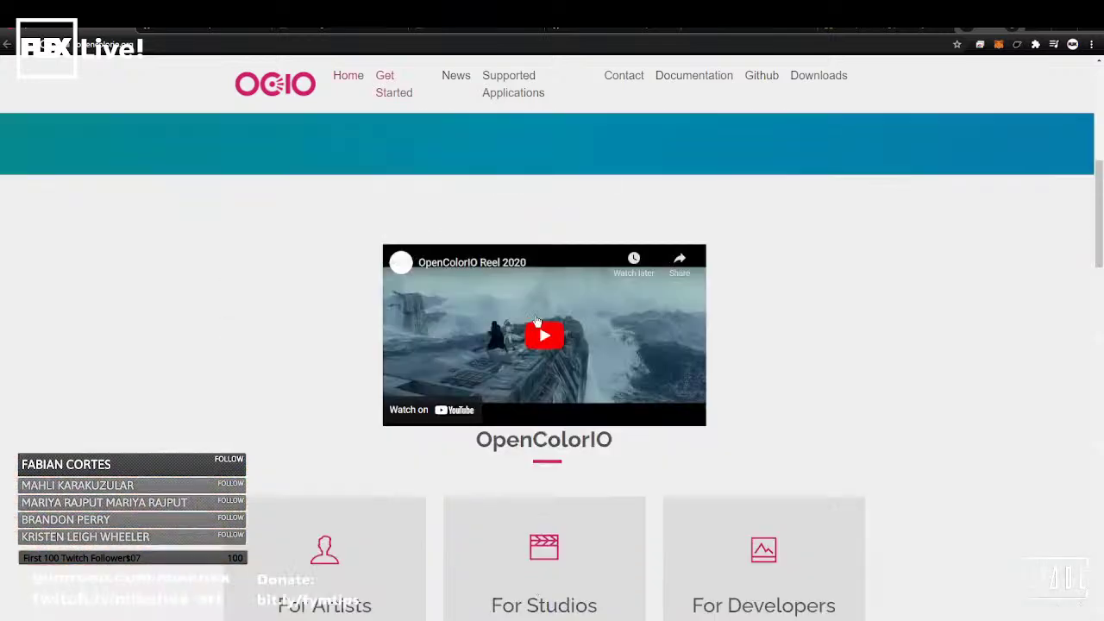
{"action": "scroll", "coordinate": [536, 321], "scroll_direction": "up", "scroll_amount": 5}
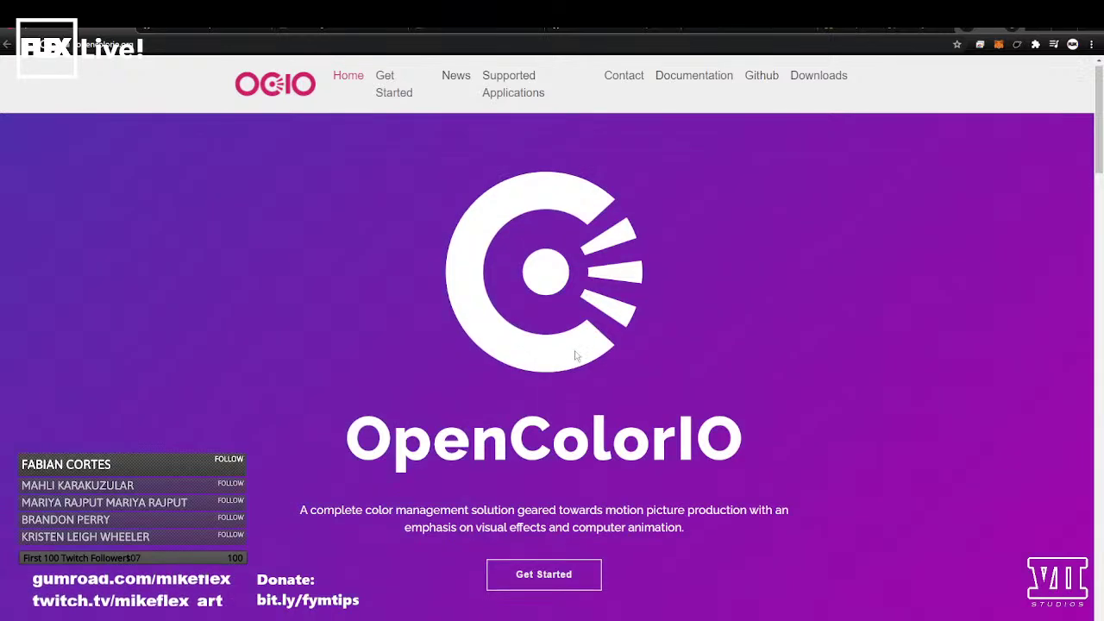
{"action": "scroll", "coordinate": [751, 364], "scroll_direction": "down", "scroll_amount": 7}
{"action": "scroll", "coordinate": [775, 363], "scroll_direction": "down", "scroll_amount": 3}
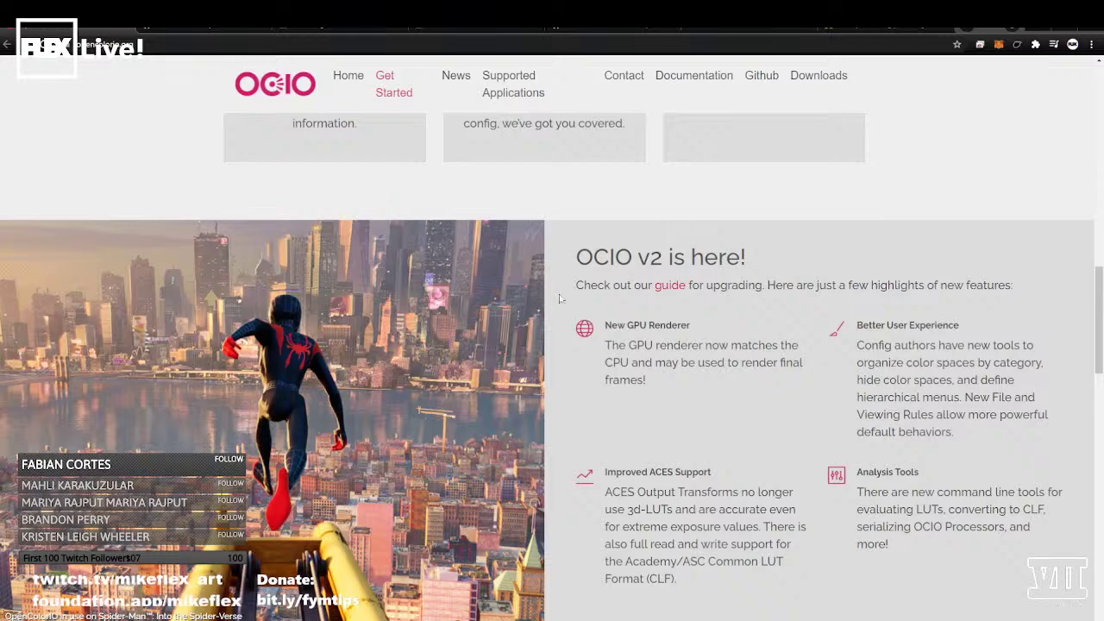
- Examine the AcademySoftwareFoundation/OpenColorIO GitHub repository, including its file list and the README's introduction and project mission
{"action": "left_click", "coordinate": [209, 31]}
{"action": "scroll", "coordinate": [419, 306], "scroll_direction": "up", "scroll_amount": 15}
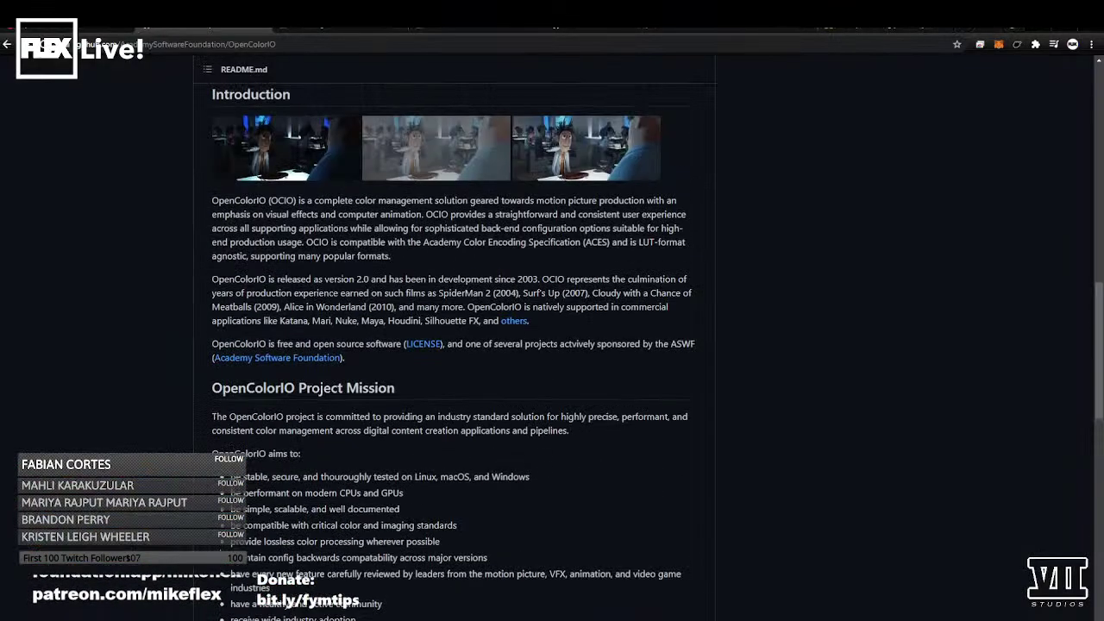
{"action": "scroll", "coordinate": [319, 282], "scroll_direction": "up", "scroll_amount": 4}
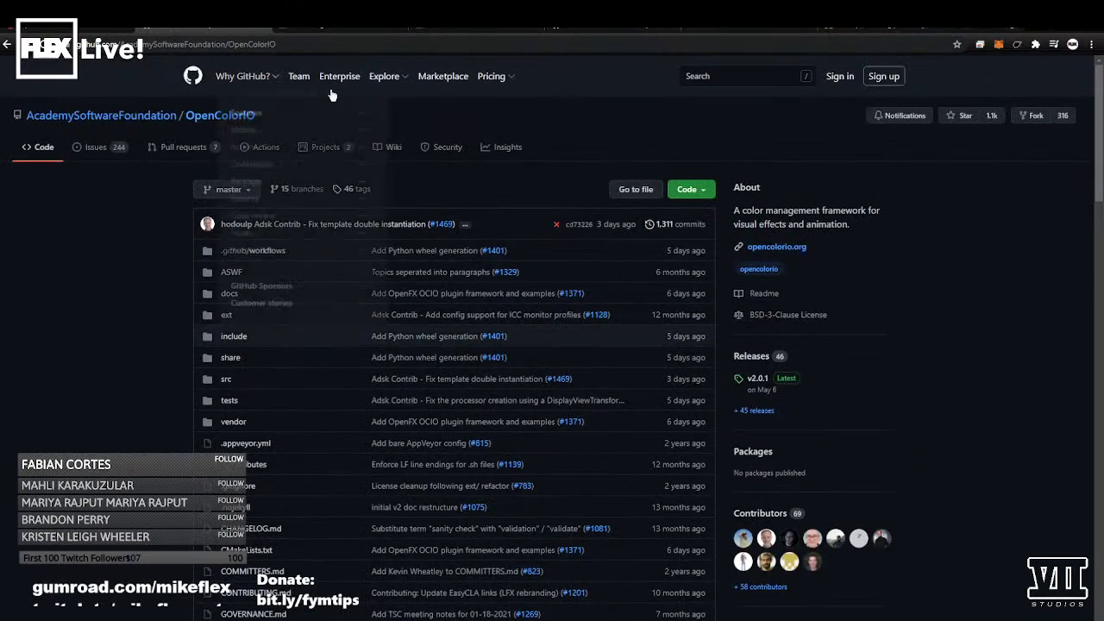
{"action": "left_click", "coordinate": [563, 31]}
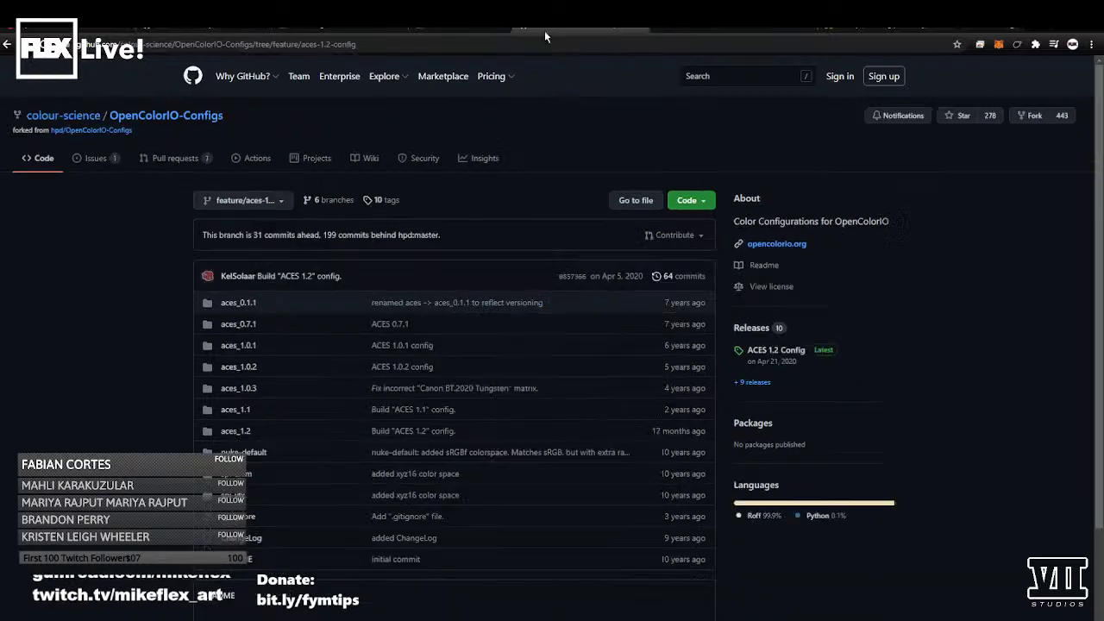
{"action": "left_click", "coordinate": [217, 27]}
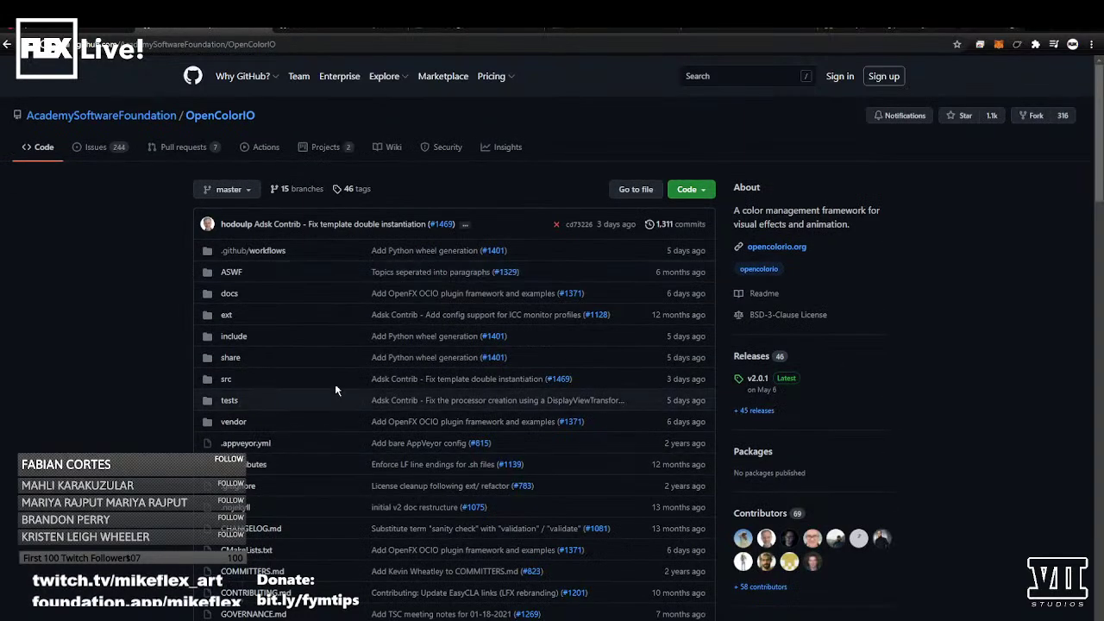
{"action": "scroll", "coordinate": [407, 418], "scroll_direction": "down", "scroll_amount": 5}
{"action": "scroll", "coordinate": [407, 418], "scroll_direction": "down", "scroll_amount": 3}
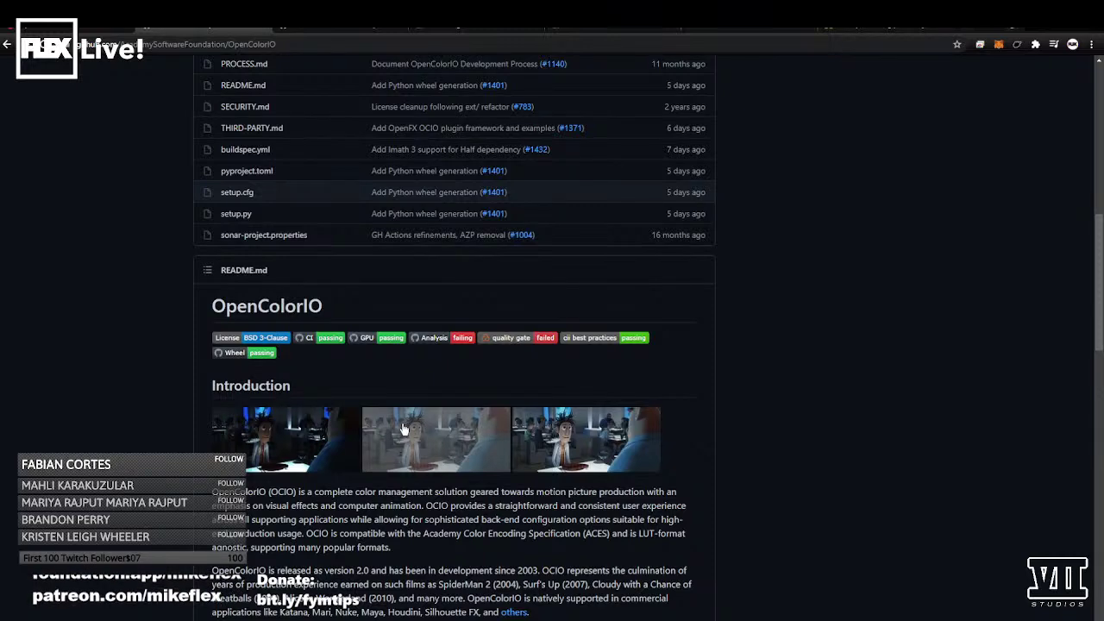
{"action": "scroll", "coordinate": [400, 442], "scroll_direction": "down", "scroll_amount": 3}
{"action": "scroll", "coordinate": [396, 458], "scroll_direction": "down", "scroll_amount": 3}
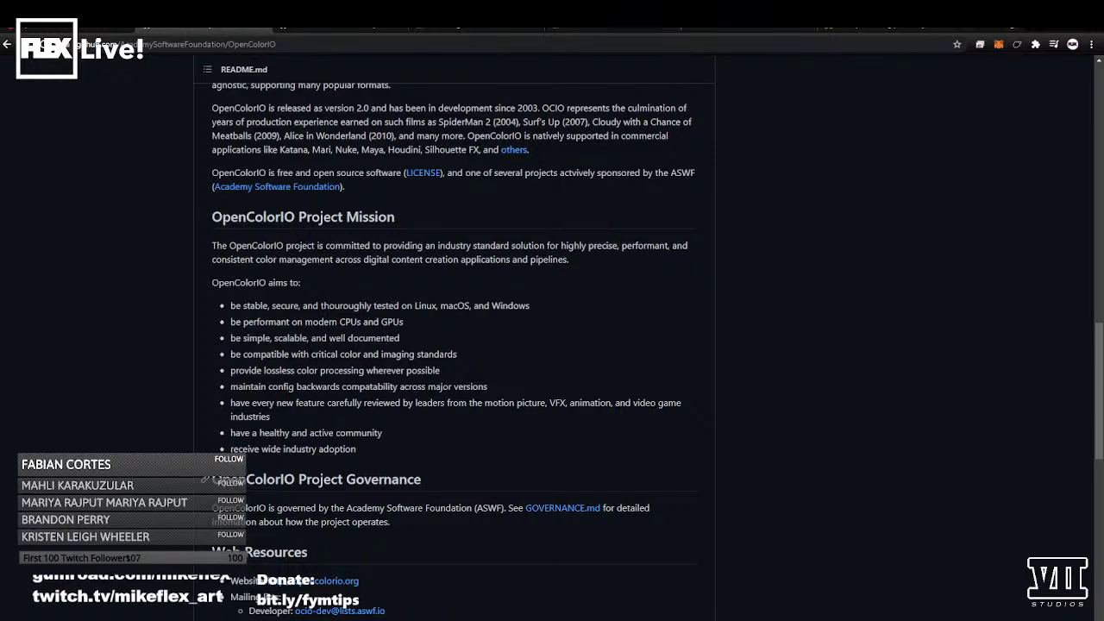
{"action": "scroll", "coordinate": [317, 476], "scroll_direction": "up", "scroll_amount": 15}
{"action": "scroll", "coordinate": [317, 476], "scroll_direction": "down", "scroll_amount": 2}
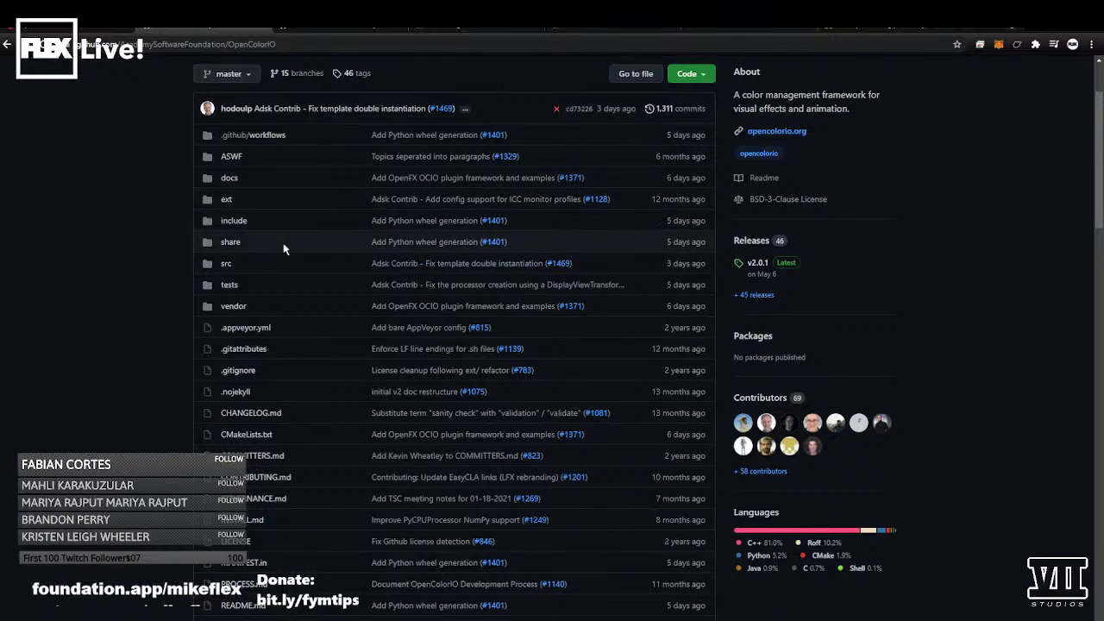
{"action": "scroll", "coordinate": [314, 277], "scroll_direction": "up", "scroll_amount": 2}
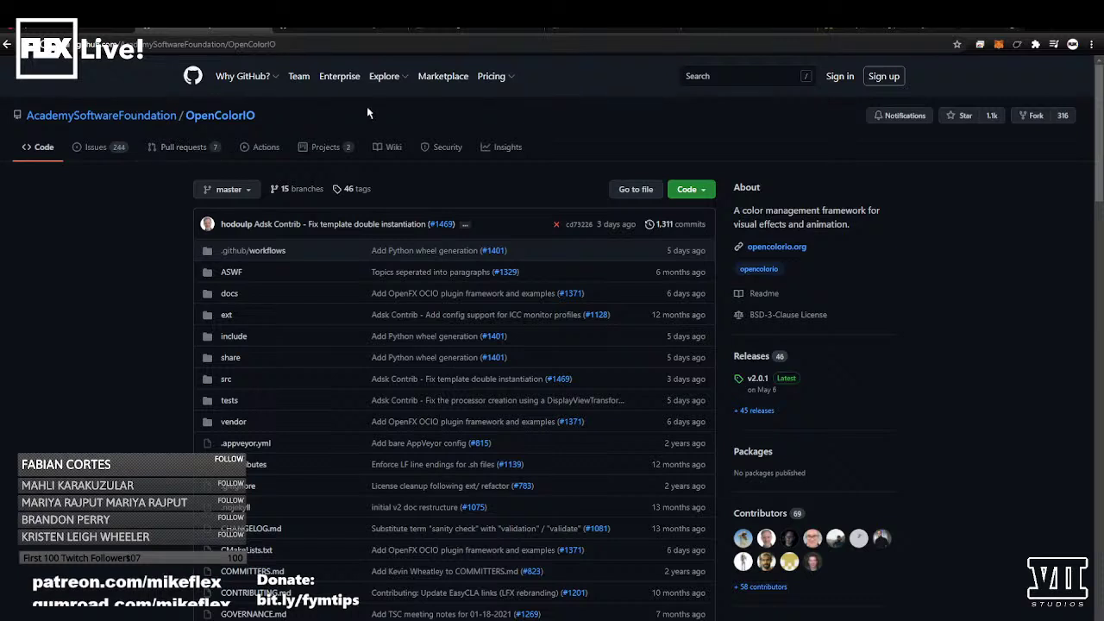
- Open the aces_1.2 folder in the colour-science/OpenColorIO-Configs repository and skim its README
{"action": "left_click", "coordinate": [325, 25]}
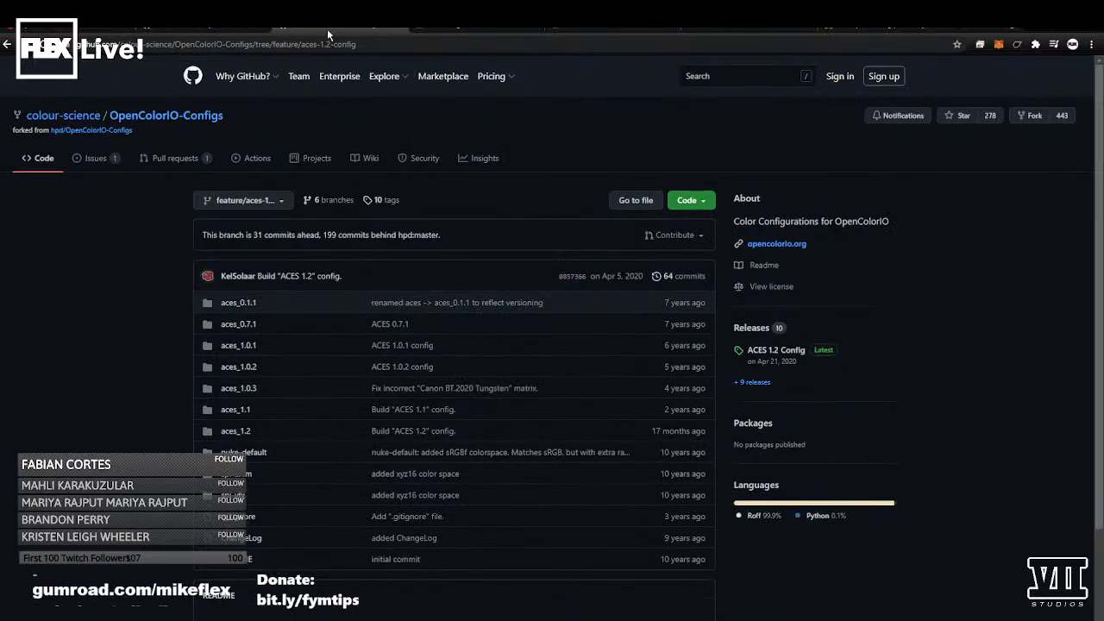
{"action": "mouse_move", "coordinate": [67, 115]}
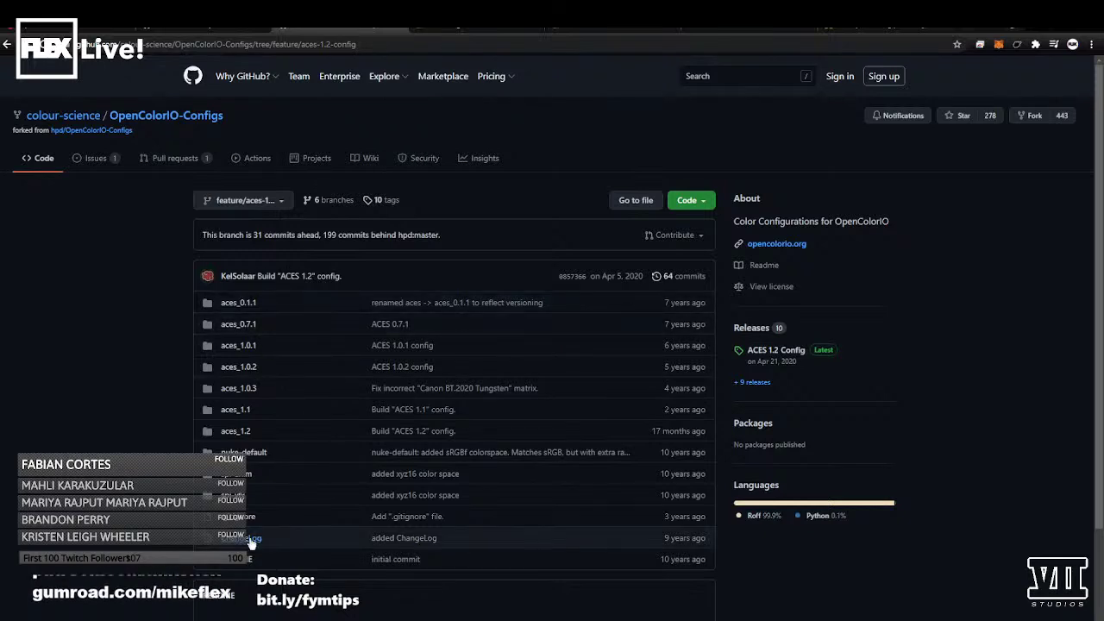
{"action": "left_click", "coordinate": [225, 433]}
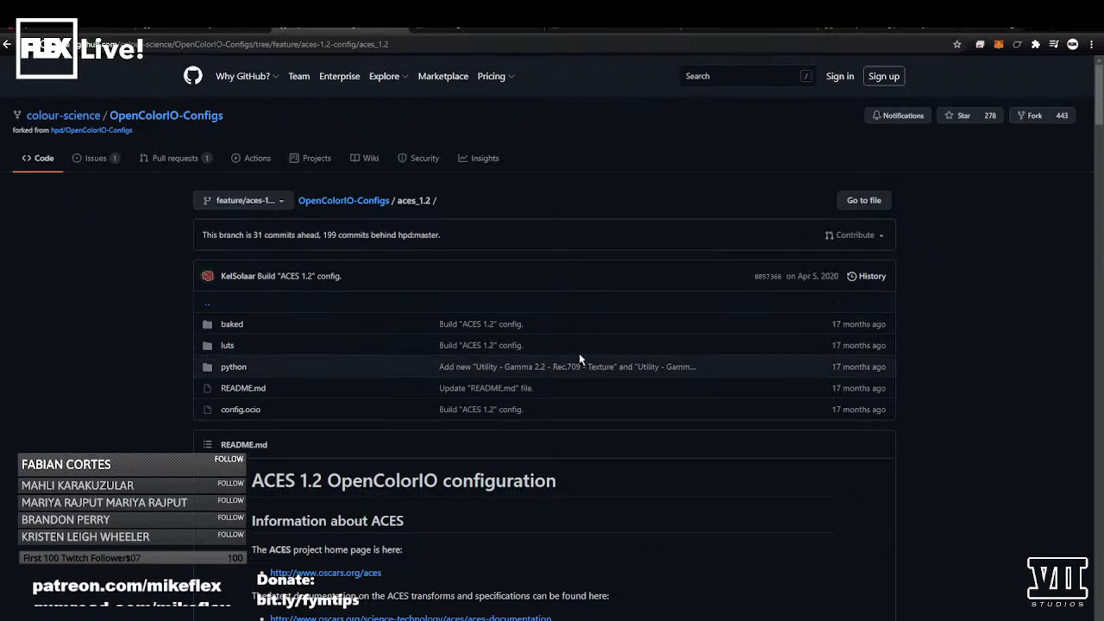
{"action": "scroll", "coordinate": [573, 351], "scroll_direction": "down", "scroll_amount": 8}
{"action": "scroll", "coordinate": [545, 397], "scroll_direction": "up", "scroll_amount": 5}
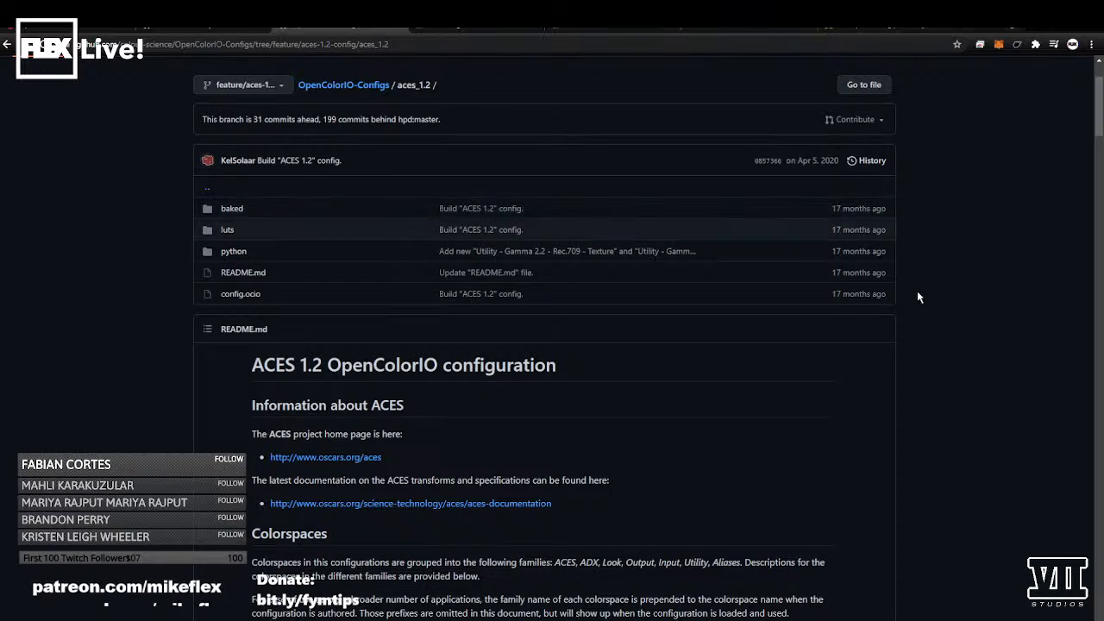
- Open the file finder for the ACES 1.2 config branch and look through the listed files
{"action": "scroll", "coordinate": [921, 300], "scroll_direction": "up", "scroll_amount": 2}
{"action": "left_click", "coordinate": [873, 204]}
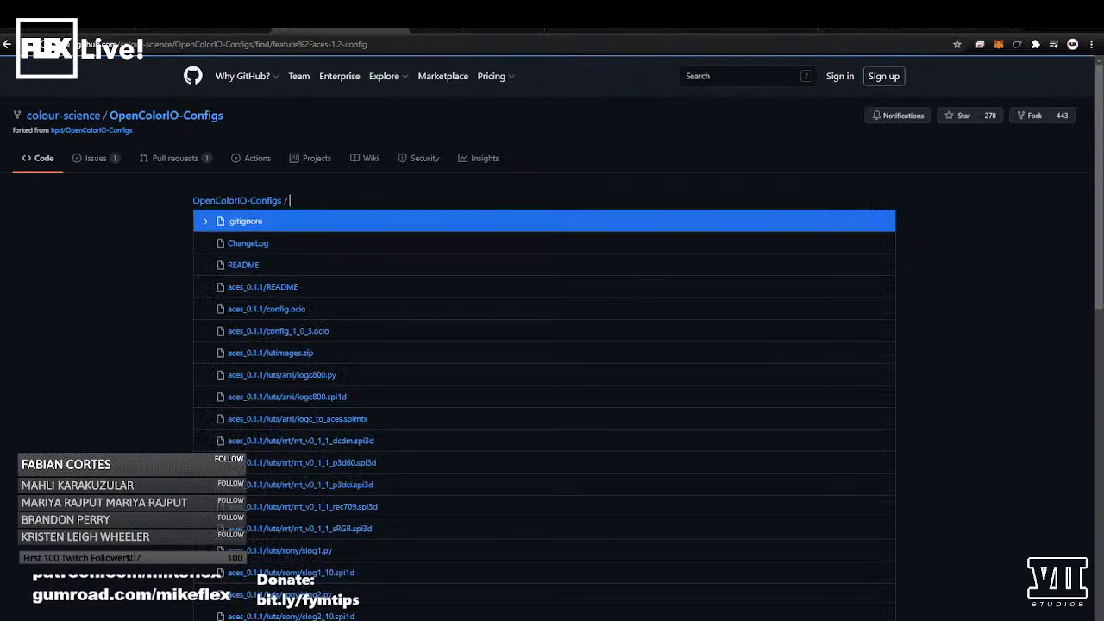
{"action": "scroll", "coordinate": [932, 400], "scroll_direction": "down", "scroll_amount": 10}
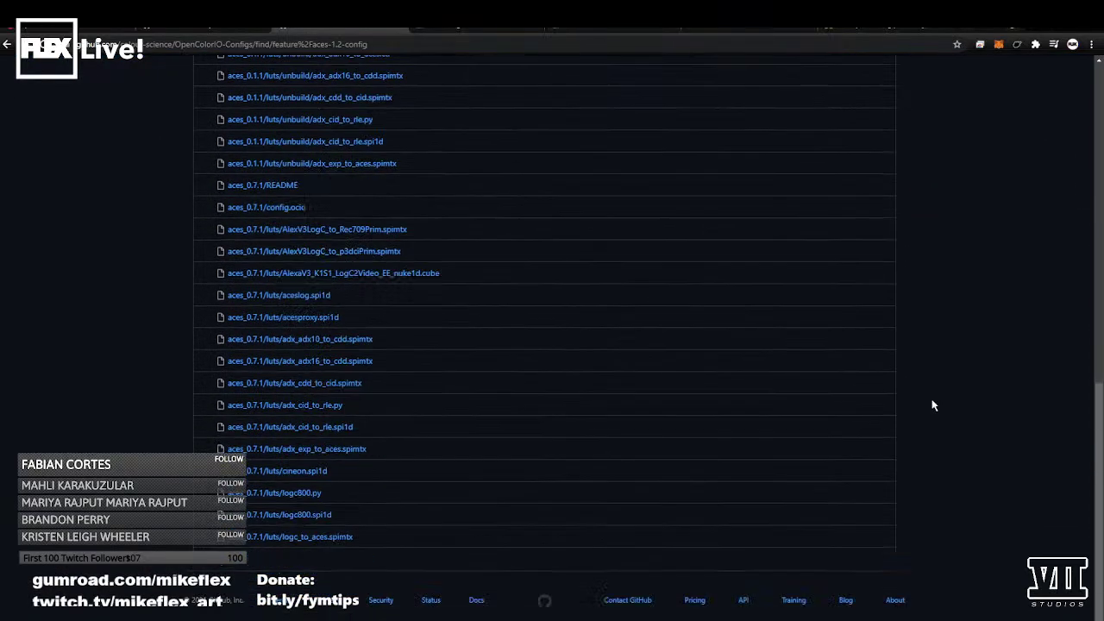
{"action": "scroll", "coordinate": [889, 371], "scroll_direction": "up", "scroll_amount": 10}
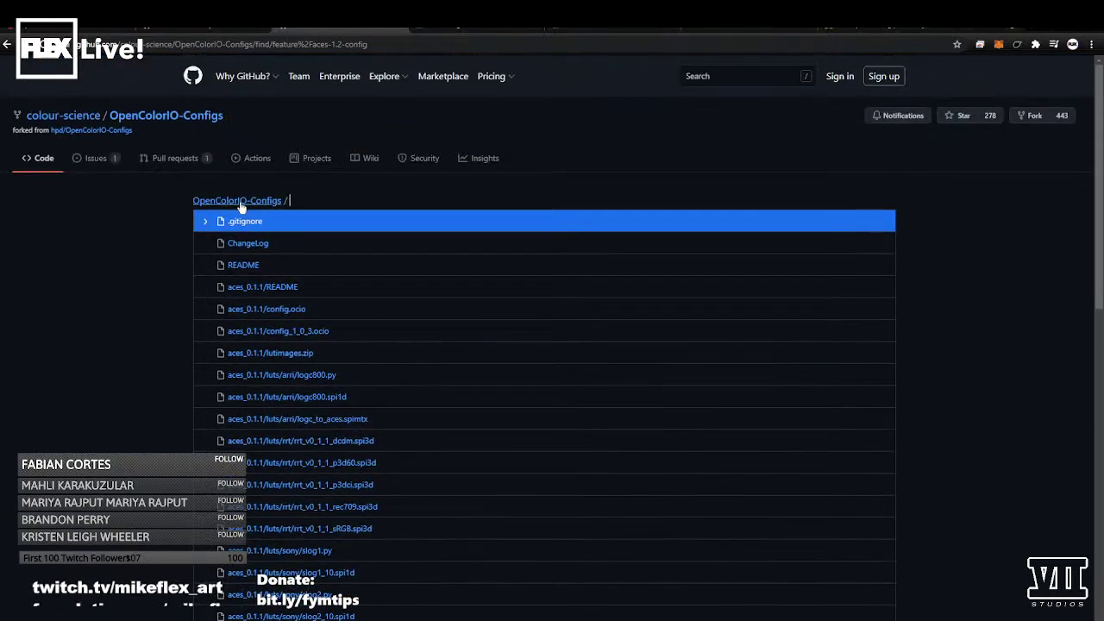
- Return to the OpenColorIO-Configs main page and download OpenColorIO-Config-ACES-1.2.zip from the ACES 1.2 Config release
{"action": "left_click", "coordinate": [238, 198]}
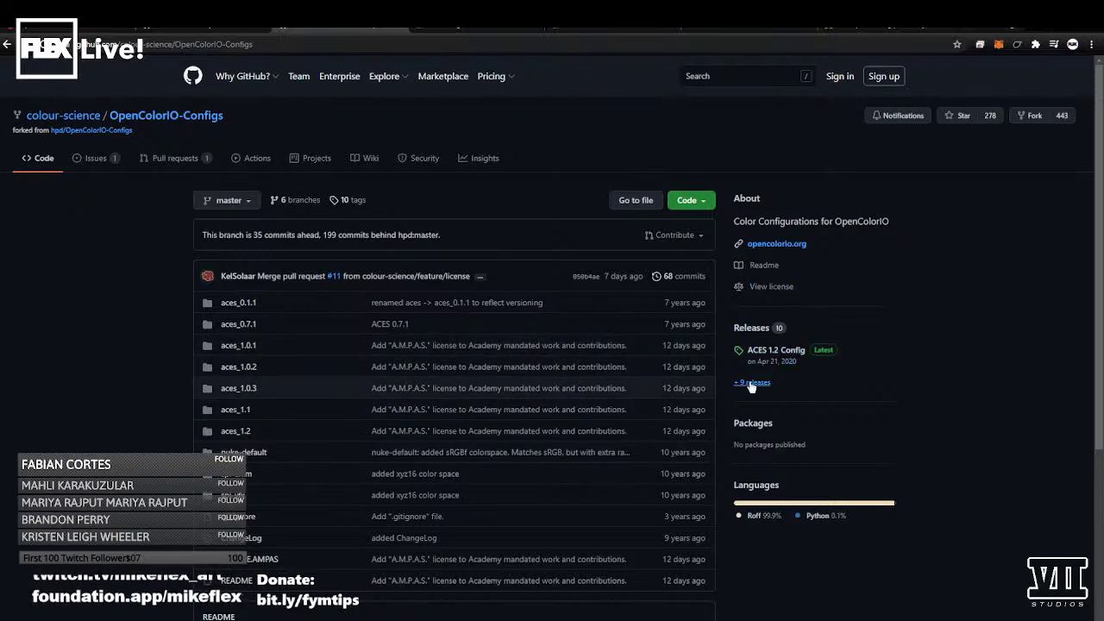
{"action": "left_click", "coordinate": [760, 353]}
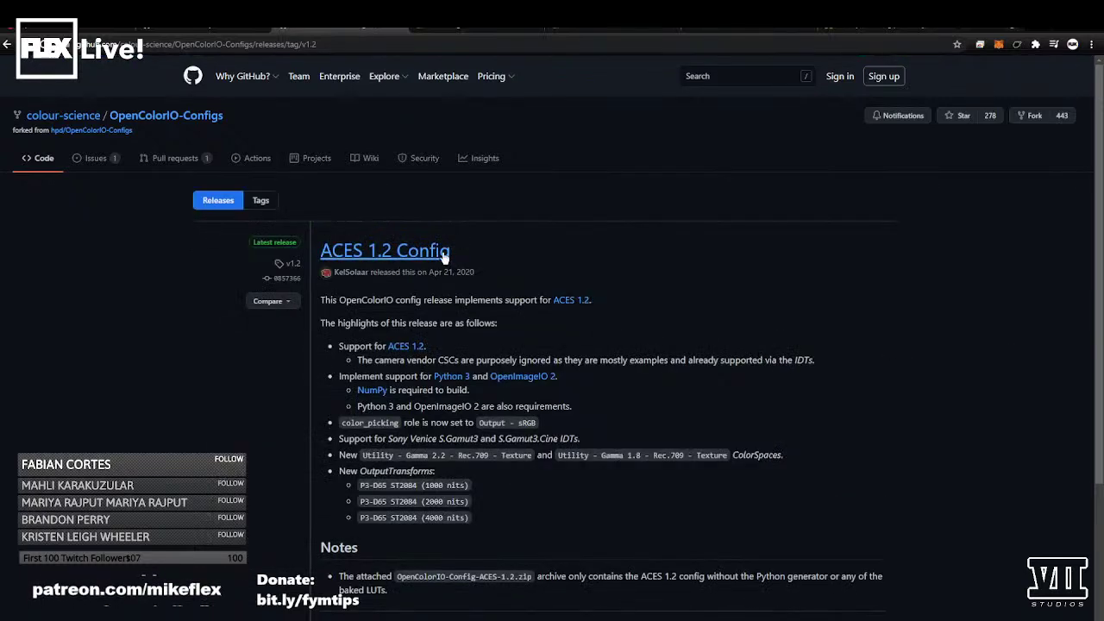
{"action": "scroll", "coordinate": [444, 258], "scroll_direction": "down", "scroll_amount": 2}
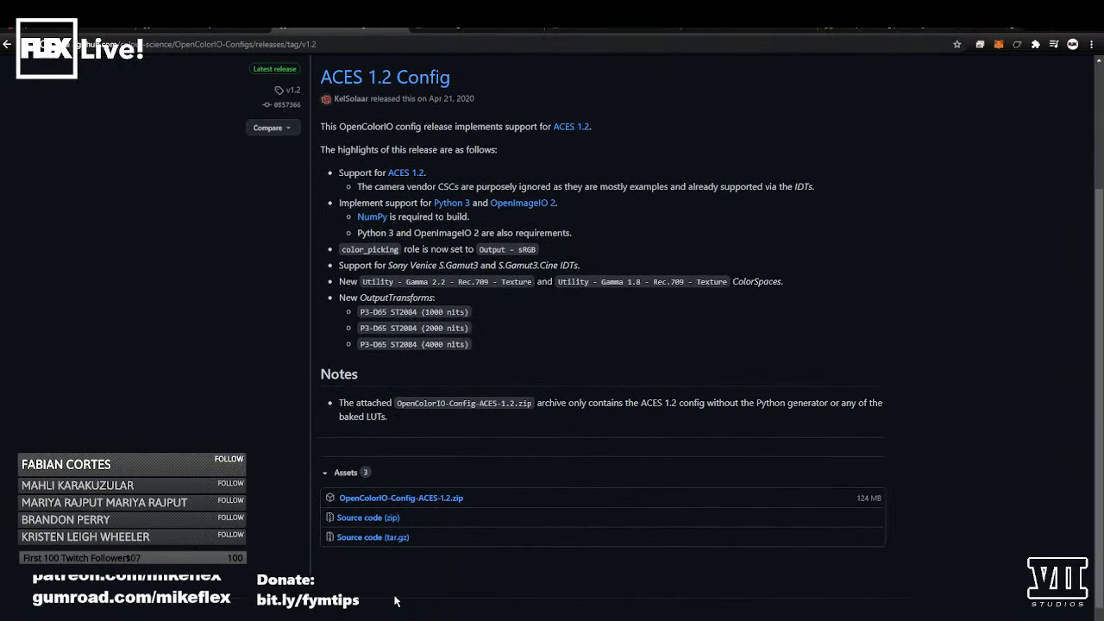
{"action": "left_click", "coordinate": [394, 501]}
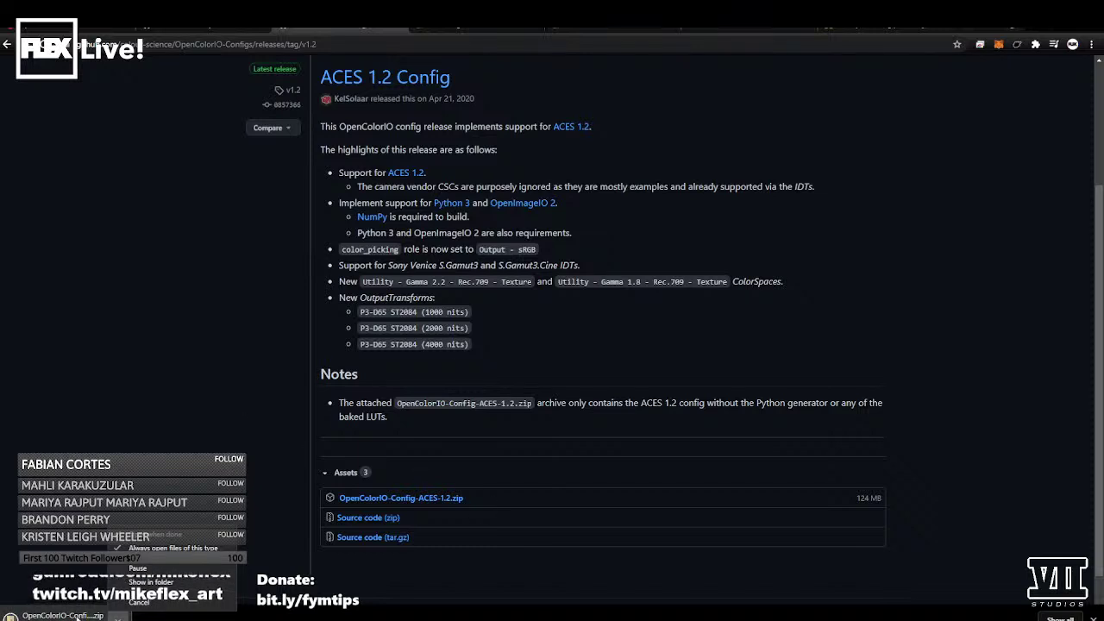
- Open the downloaded OpenColorIO-Config-ACES-1.2.zip and locate config.ocio inside its aces_1.2 folder
{"action": "left_click", "coordinate": [156, 535]}
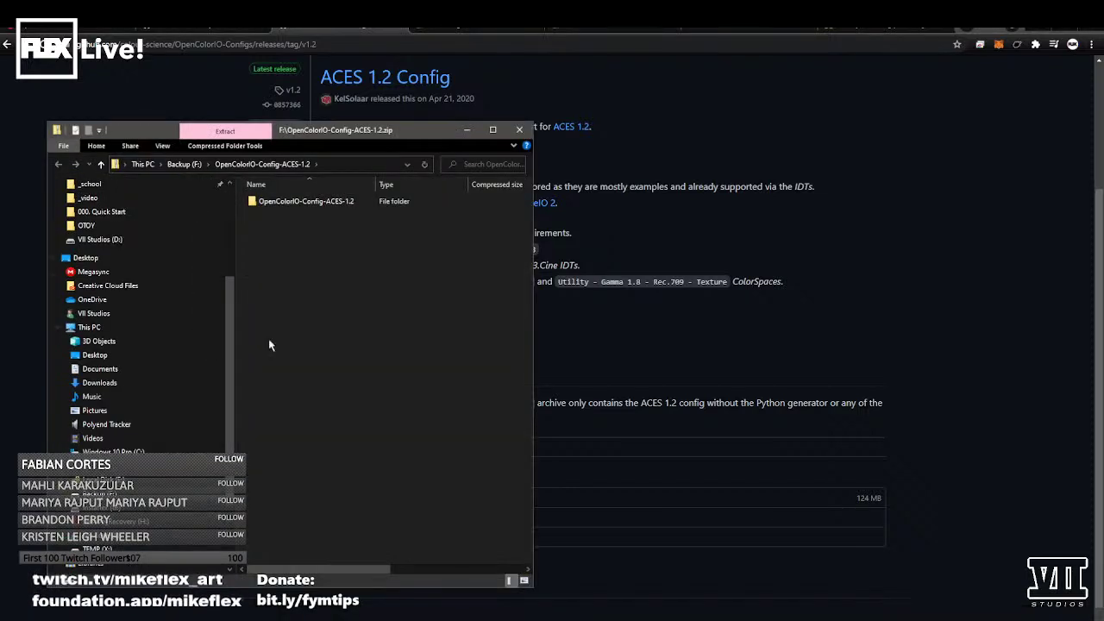
{"action": "double_click", "coordinate": [278, 202]}
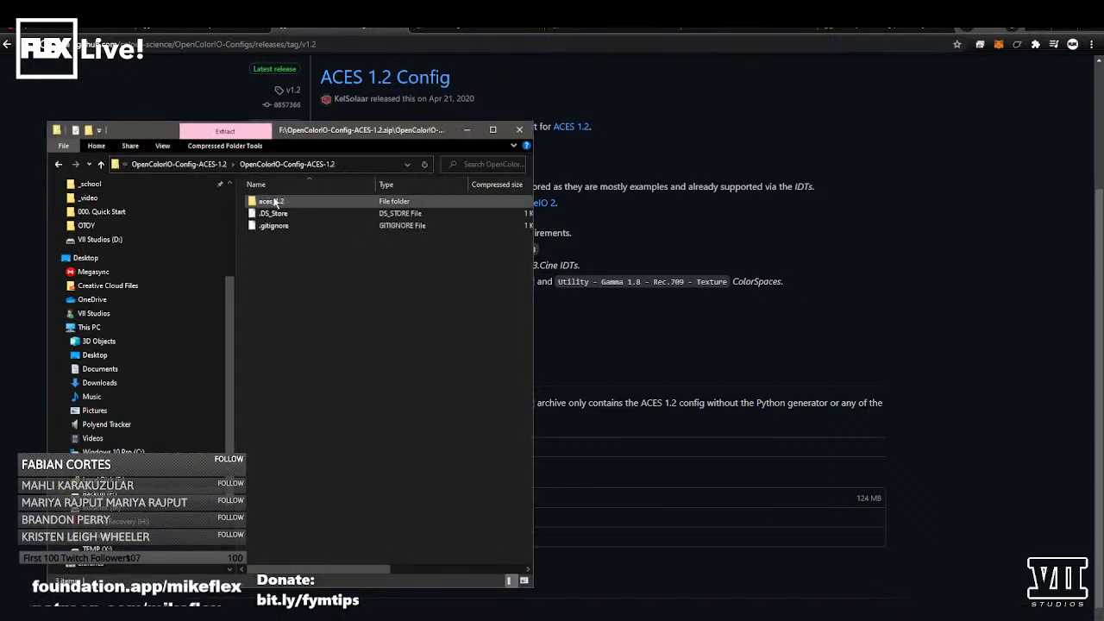
{"action": "left_click_drag", "start_coordinate": [348, 132], "coordinate": [606, 139]}
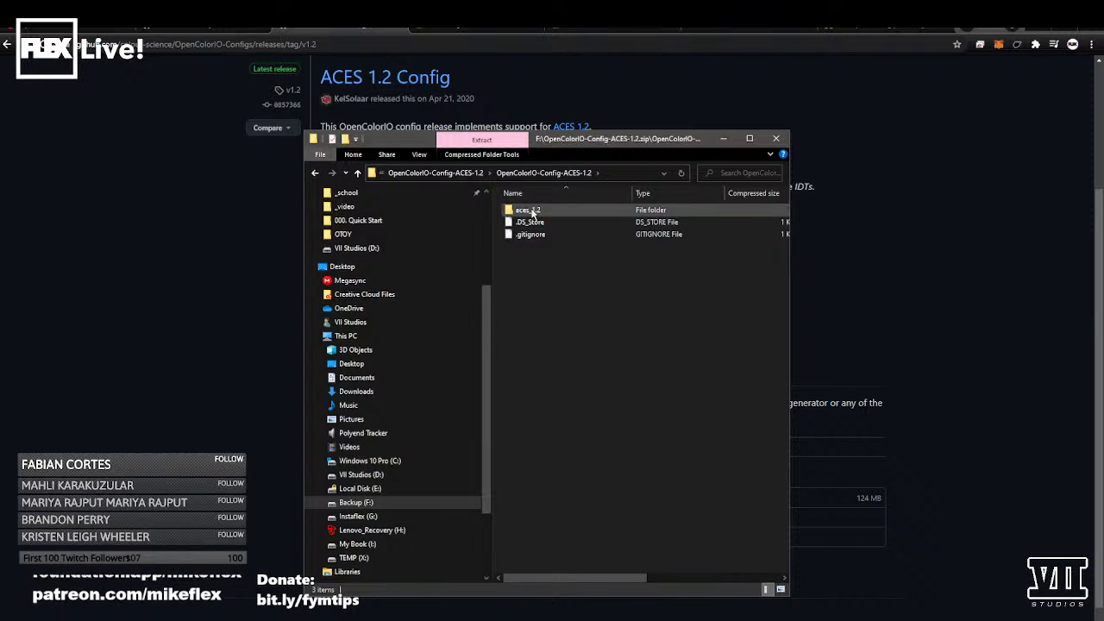
{"action": "double_click", "coordinate": [523, 211]}
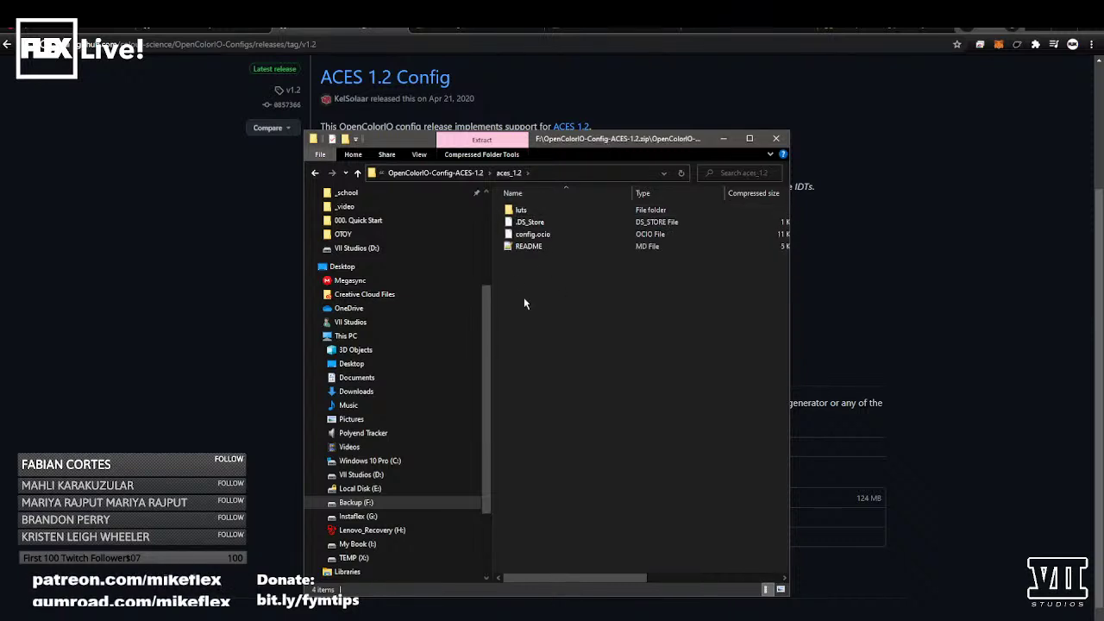
{"action": "left_click", "coordinate": [525, 238]}
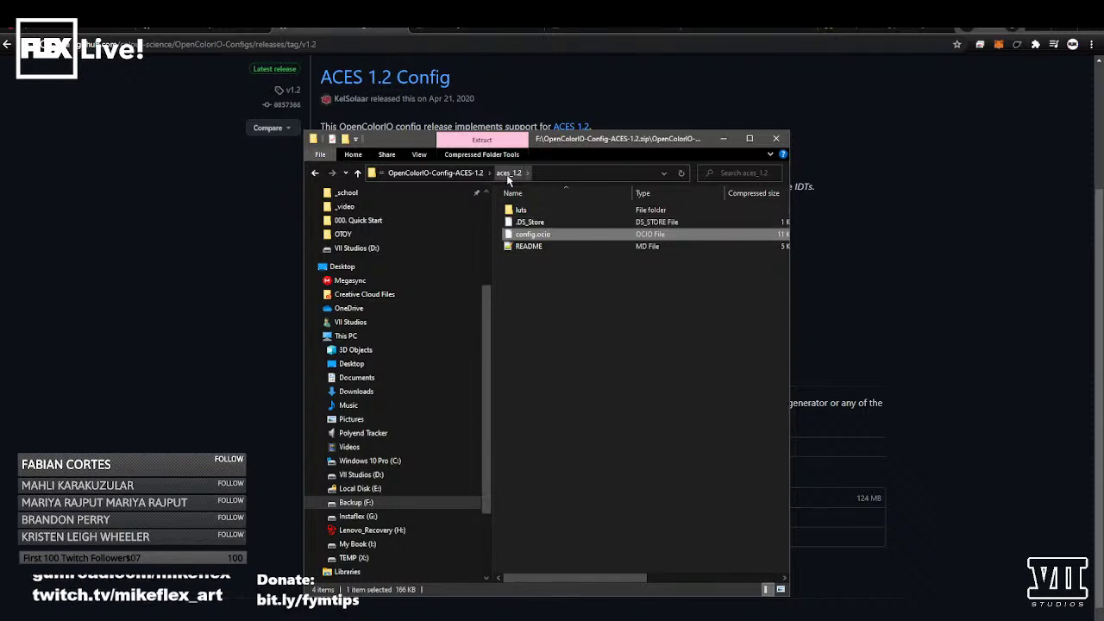
- Browse the lookup table files in the luts folder of the ACES 1.2 archive
{"action": "double_click", "coordinate": [522, 210]}
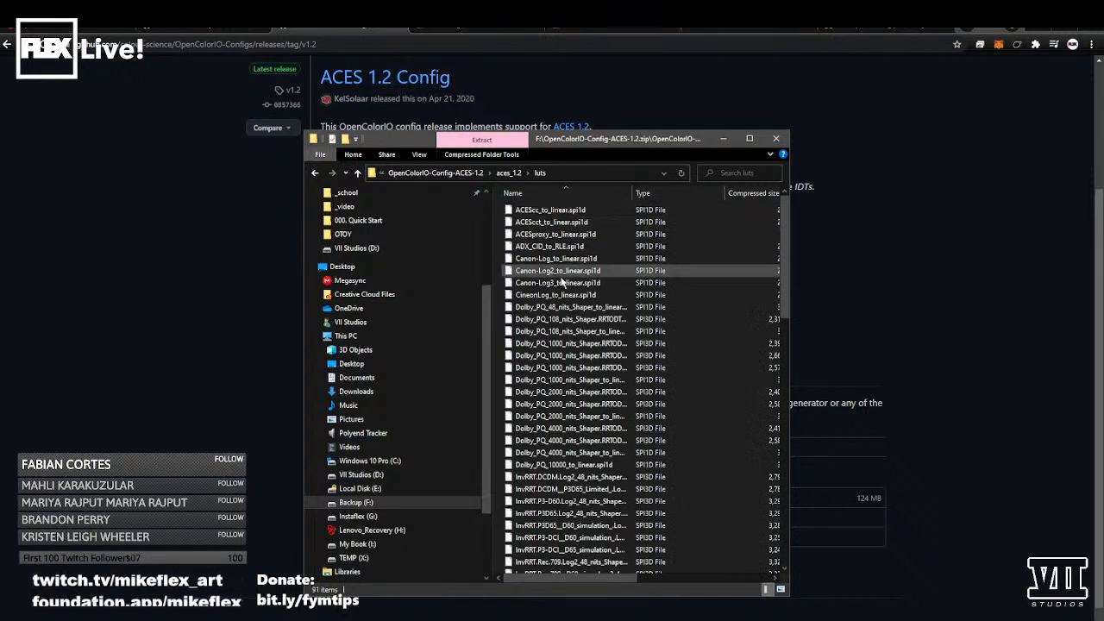
{"action": "scroll", "coordinate": [592, 338], "scroll_direction": "down", "scroll_amount": 2}
{"action": "scroll", "coordinate": [592, 339], "scroll_direction": "down", "scroll_amount": 5}
{"action": "scroll", "coordinate": [578, 371], "scroll_direction": "up", "scroll_amount": 6}
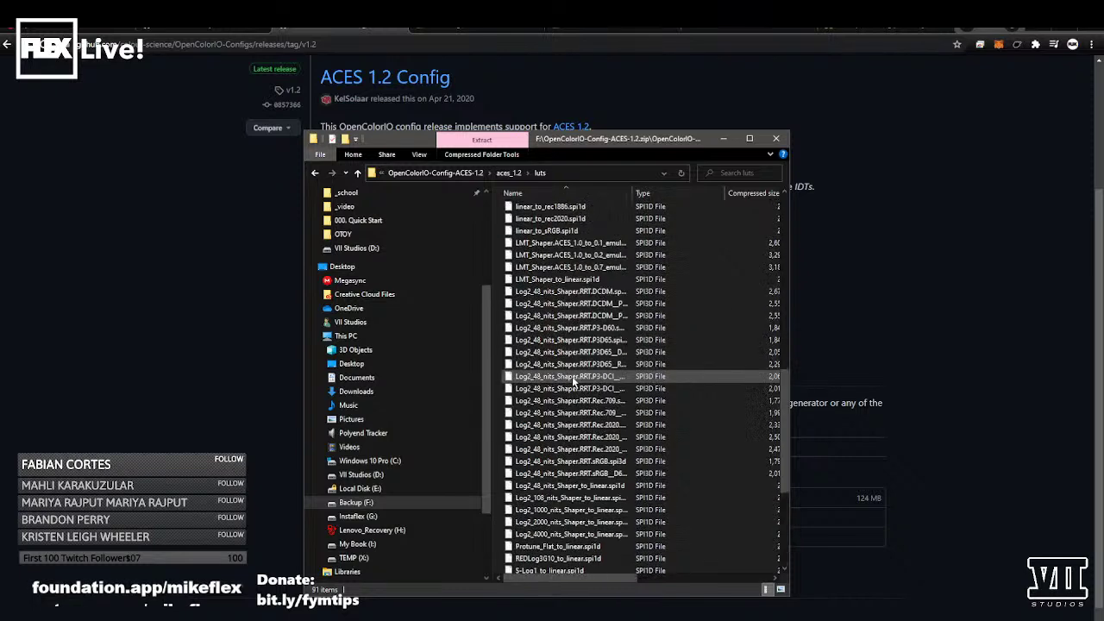
{"action": "scroll", "coordinate": [573, 381], "scroll_direction": "up", "scroll_amount": 2}
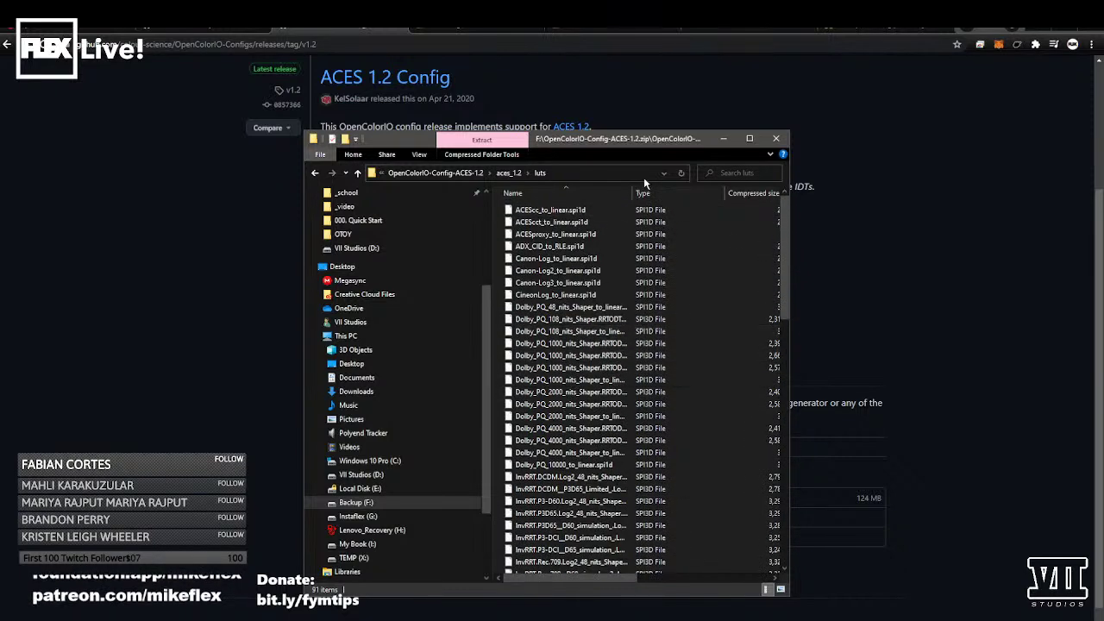
- Return to the aces_1.2 folder, point out config.ocio, and minimize the archive window
{"action": "left_click", "coordinate": [509, 172]}
{"action": "left_click", "coordinate": [532, 233]}
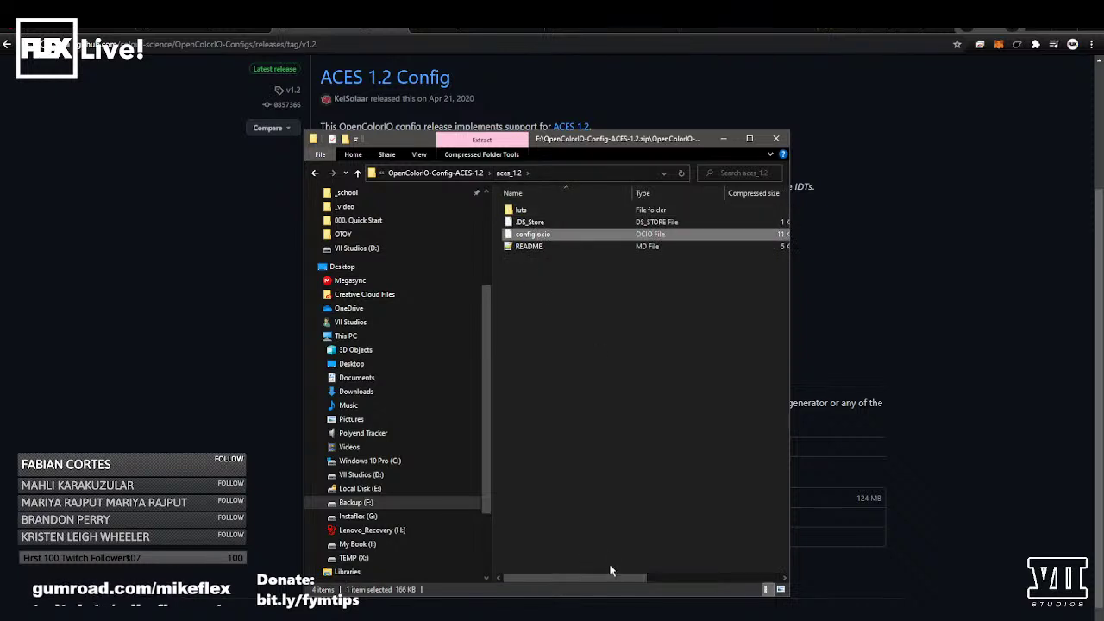
{"action": "left_click_drag", "start_coordinate": [616, 580], "coordinate": [585, 581]}
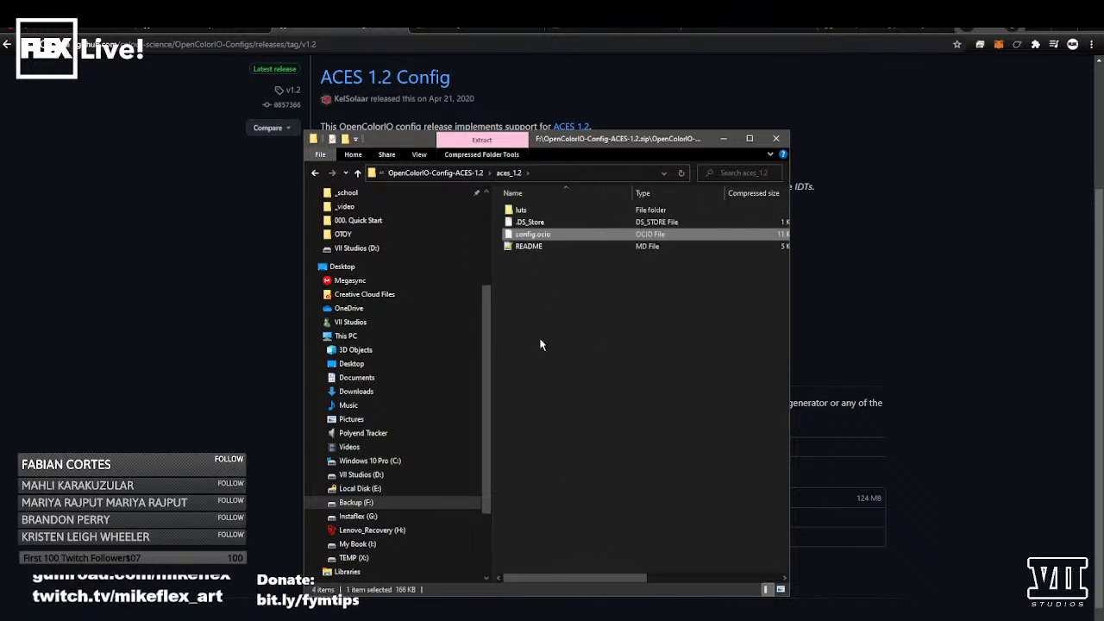
{"action": "left_click", "coordinate": [552, 292]}
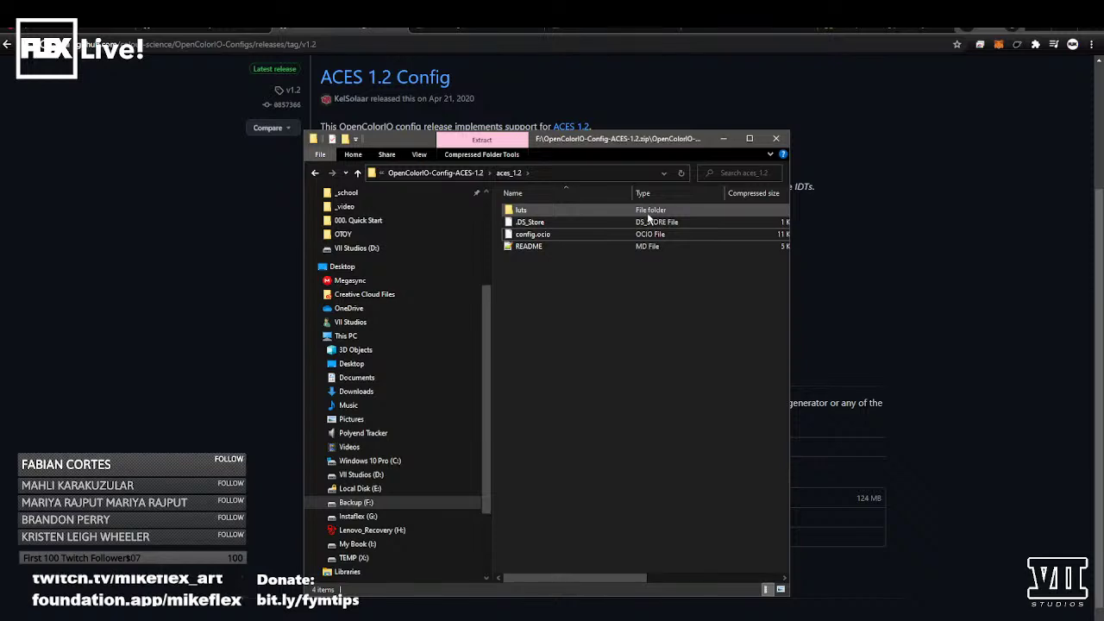
{"action": "left_click", "coordinate": [723, 139]}
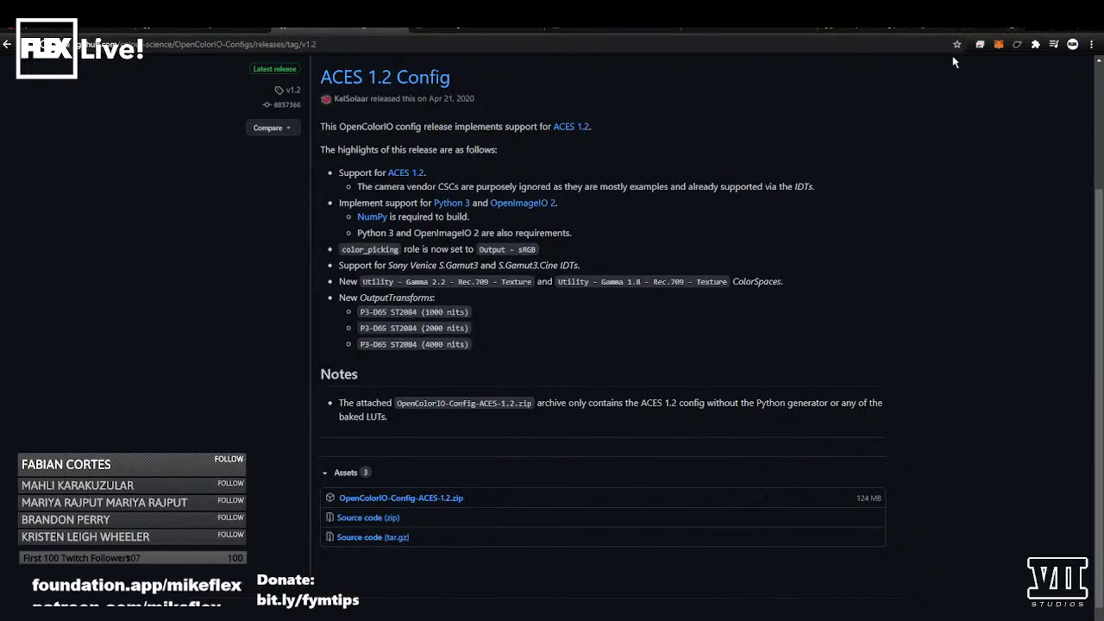
- Switch to the OctaneRender Standalone scene, orbit the logo in the viewport, and frame its node graph
{"action": "key", "text": "alt+Tab"}
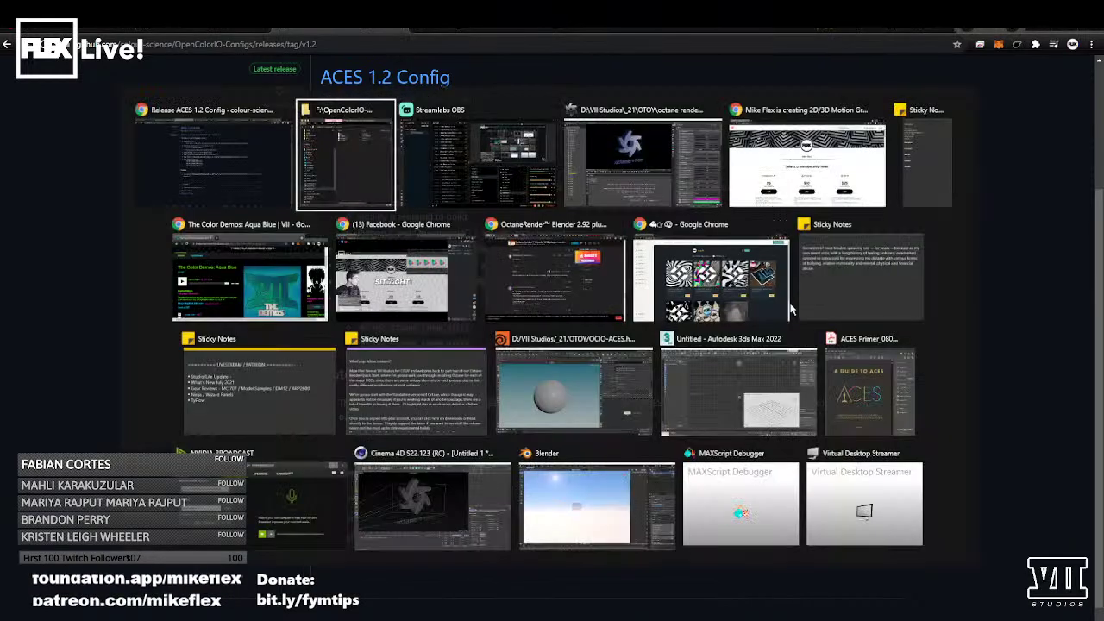
{"action": "left_click", "coordinate": [629, 177]}
{"action": "left_click_drag", "start_coordinate": [545, 184], "coordinate": [480, 201]}
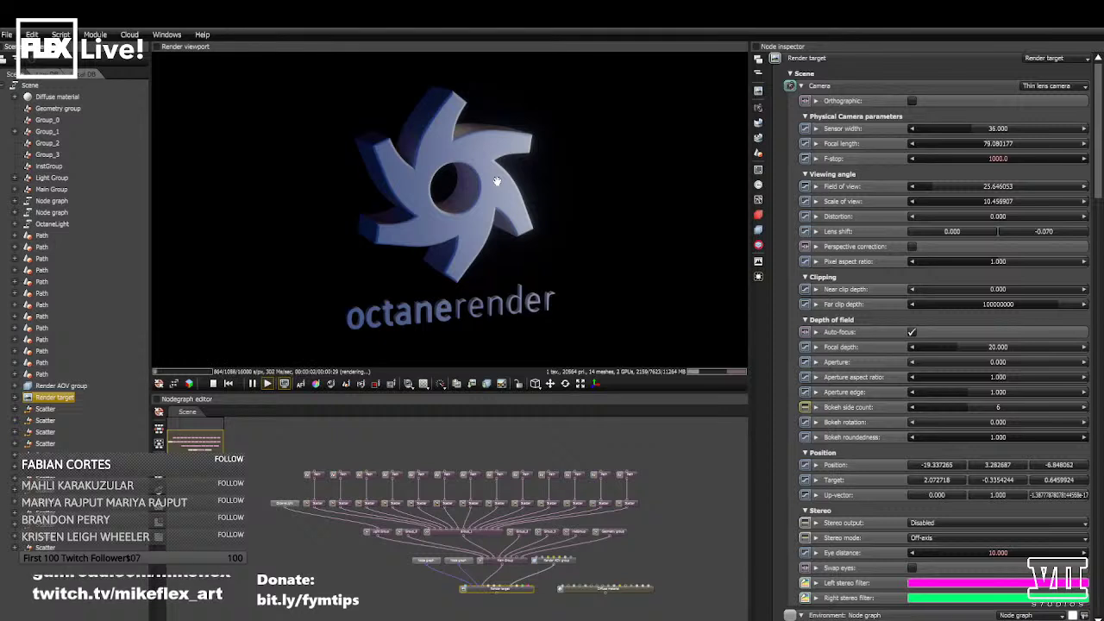
{"action": "scroll", "coordinate": [704, 543], "scroll_direction": "up", "scroll_amount": 3}
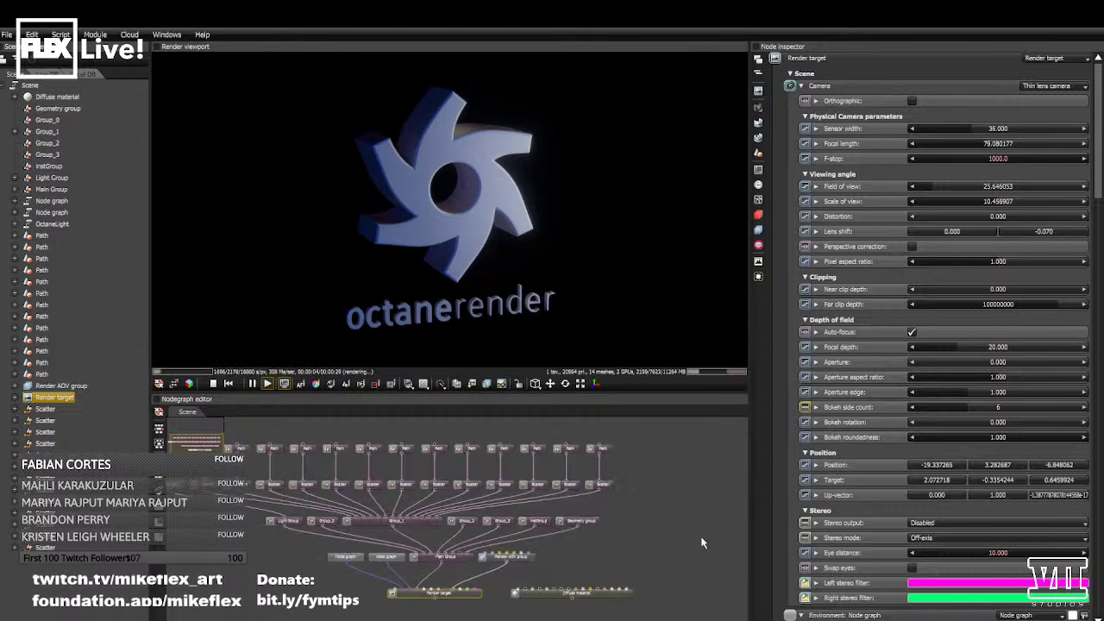
{"action": "scroll", "coordinate": [699, 546], "scroll_direction": "up", "scroll_amount": 3}
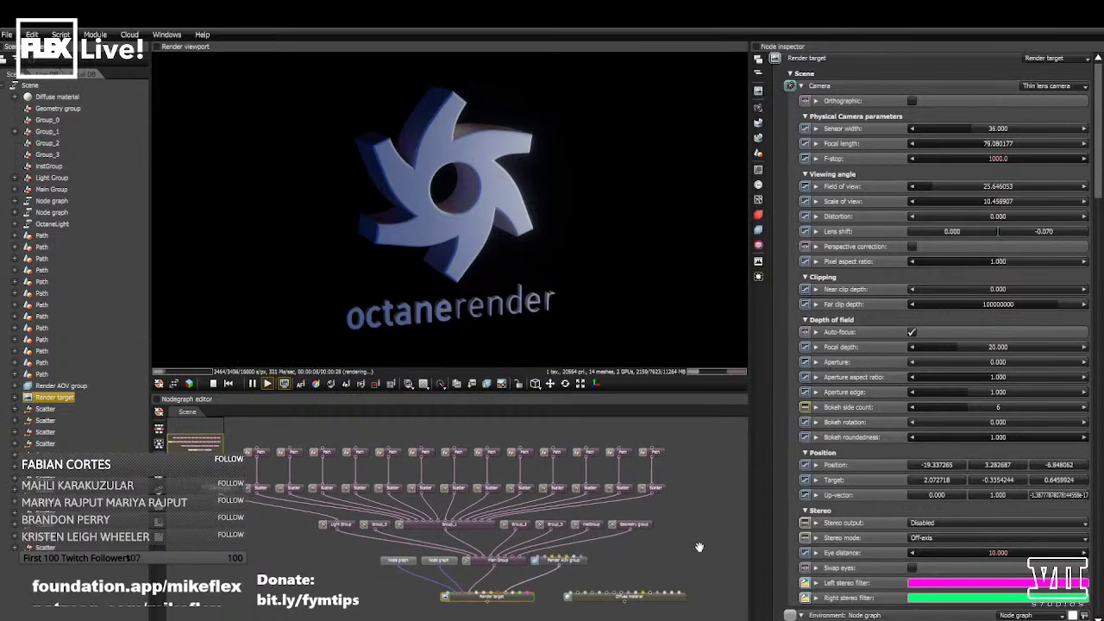
{"action": "middle_click_drag", "start_coordinate": [705, 489], "coordinate": [701, 504]}
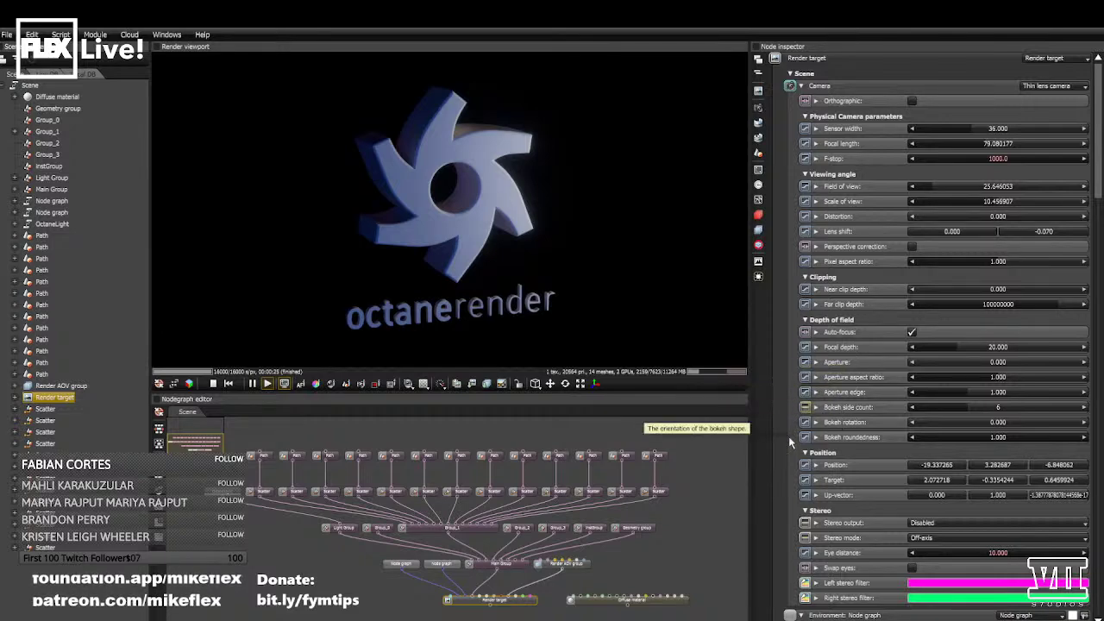
- Examine the render target's camera, stereo, environment, geometry and film settings, along with the scene's node graph
{"action": "scroll", "coordinate": [804, 310], "scroll_direction": "down", "scroll_amount": 5}
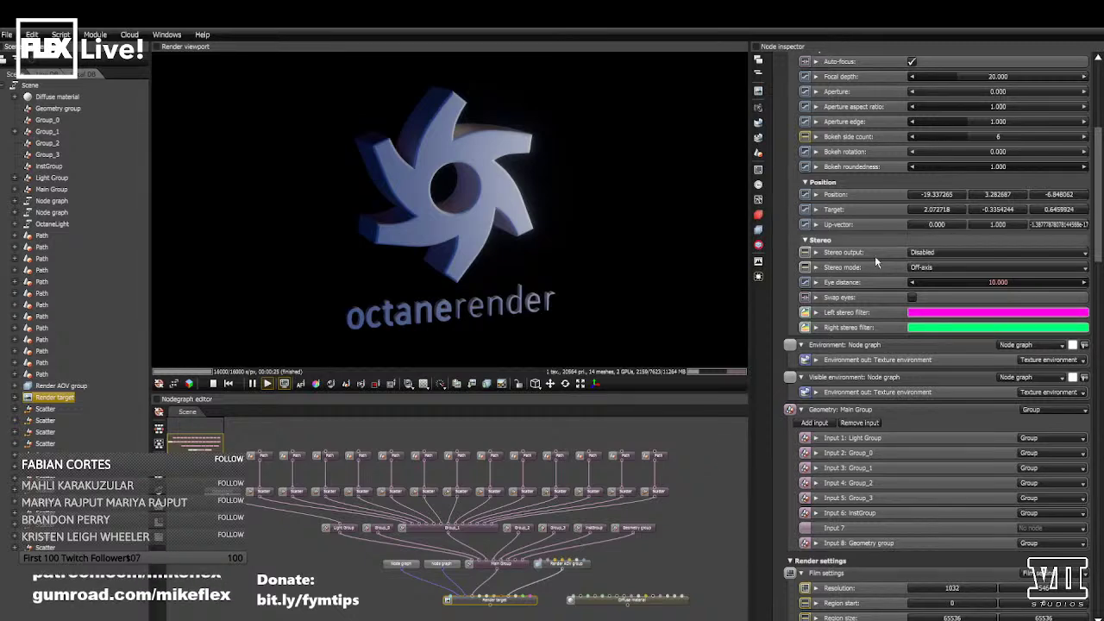
{"action": "scroll", "coordinate": [846, 319], "scroll_direction": "down", "scroll_amount": 5}
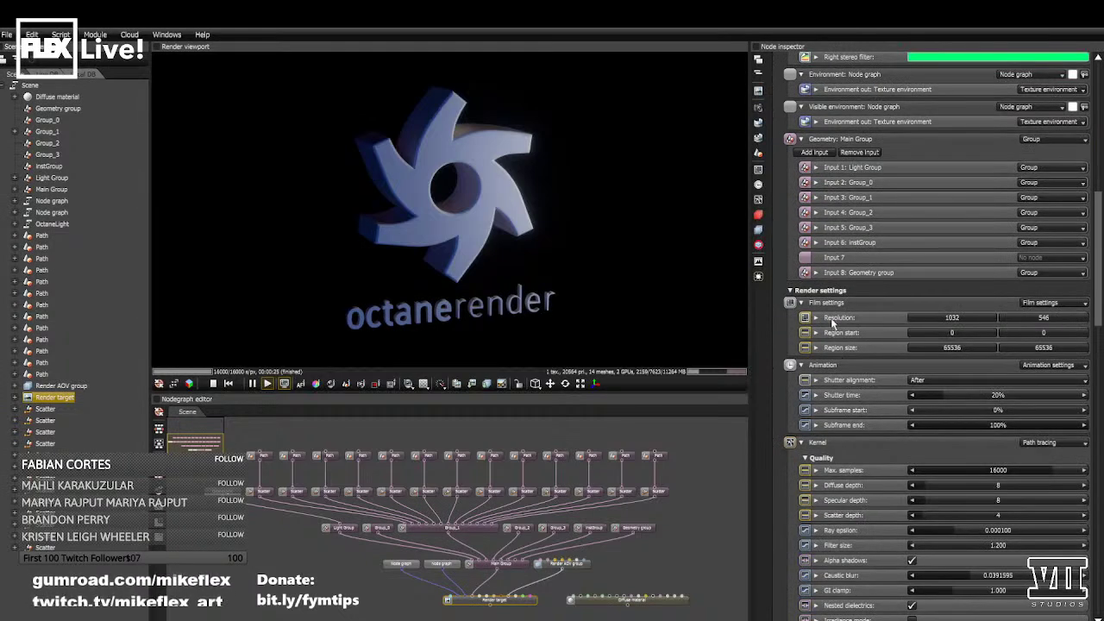
{"action": "scroll", "coordinate": [842, 209], "scroll_direction": "up", "scroll_amount": 4}
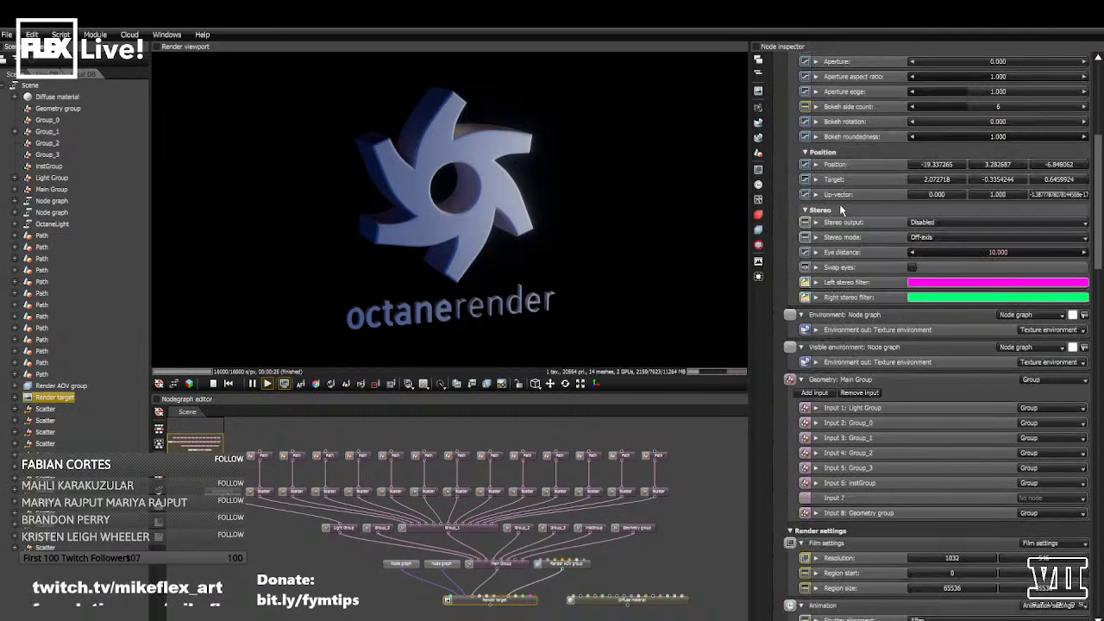
{"action": "scroll", "coordinate": [841, 209], "scroll_direction": "up", "scroll_amount": 5}
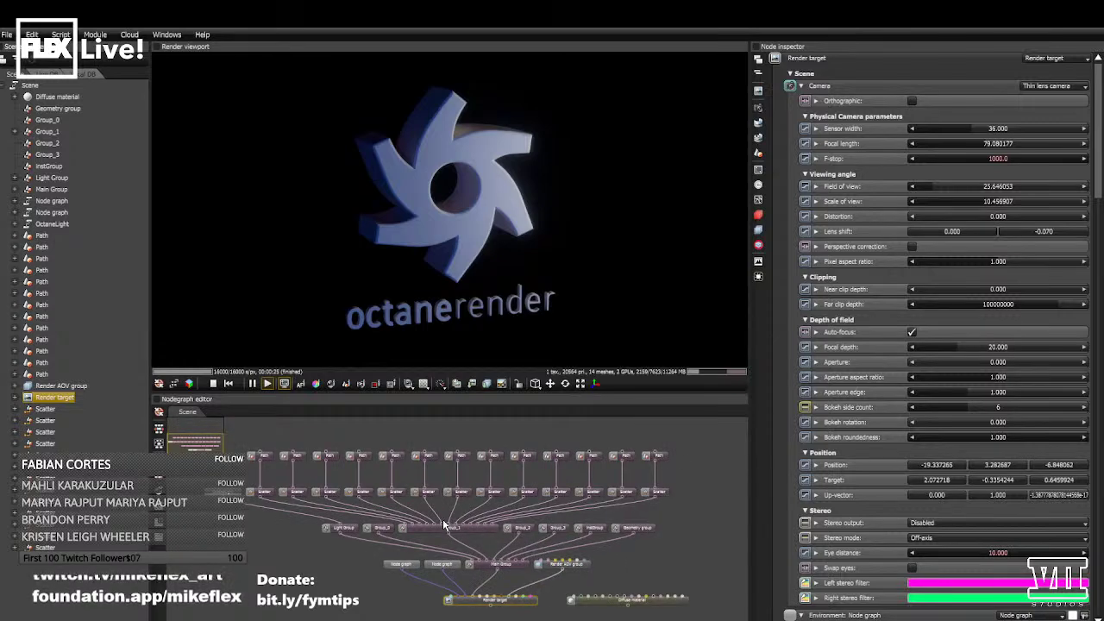
{"action": "scroll", "coordinate": [527, 512], "scroll_direction": "down", "scroll_amount": 3}
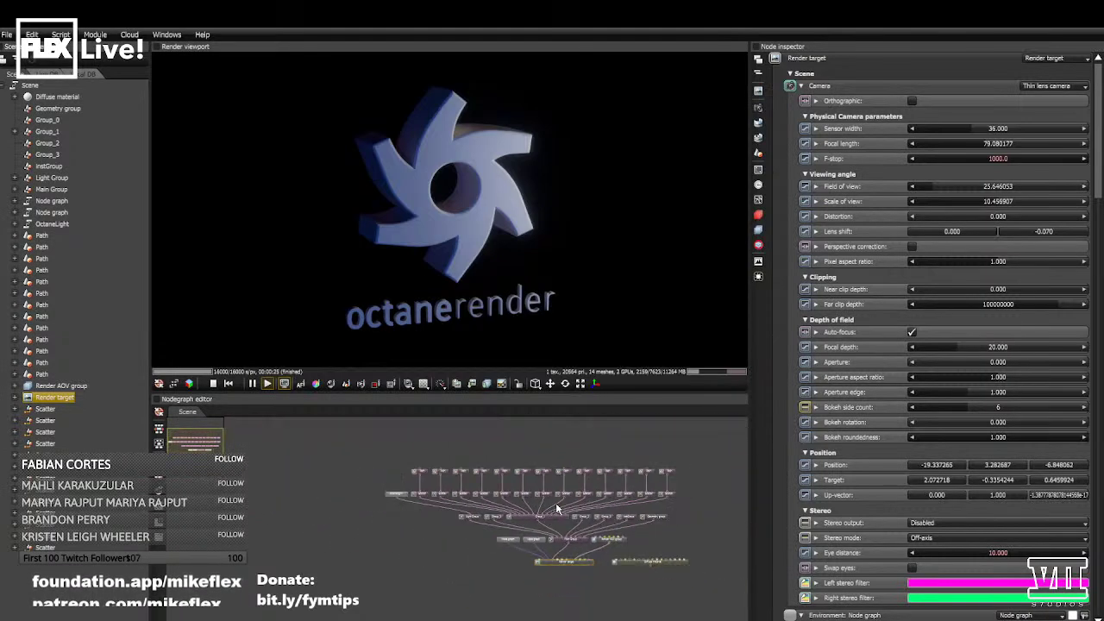
{"action": "scroll", "coordinate": [556, 509], "scroll_direction": "up", "scroll_amount": 2}
{"action": "left_click_drag", "start_coordinate": [625, 424], "coordinate": [563, 429]}
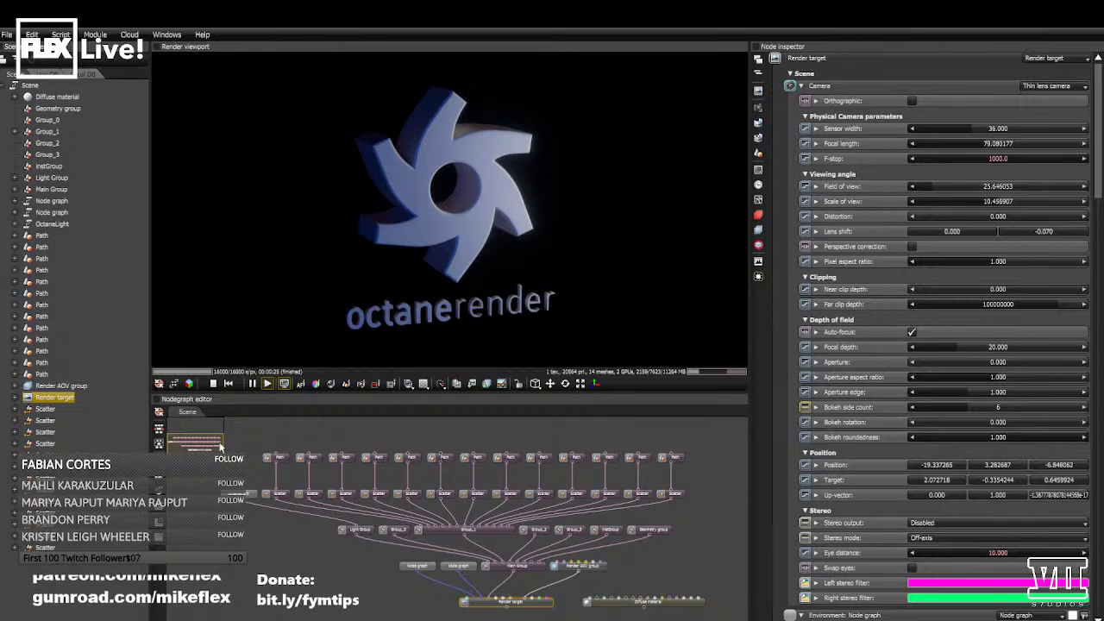
{"action": "left_click_drag", "start_coordinate": [718, 511], "coordinate": [715, 505]}
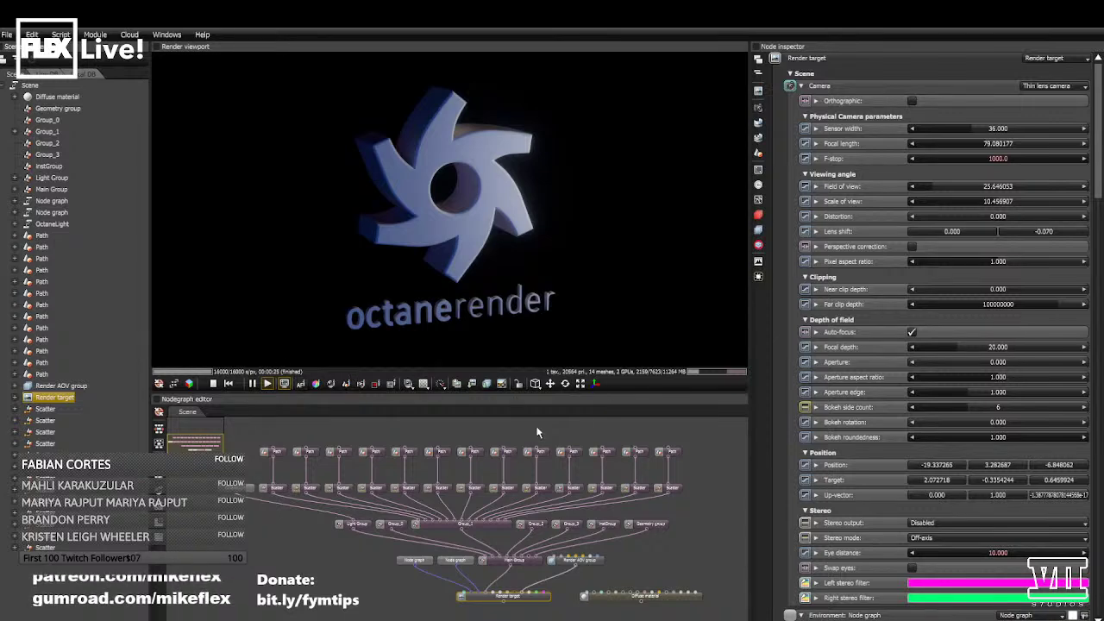
{"action": "key", "text": "alt+Tab"}
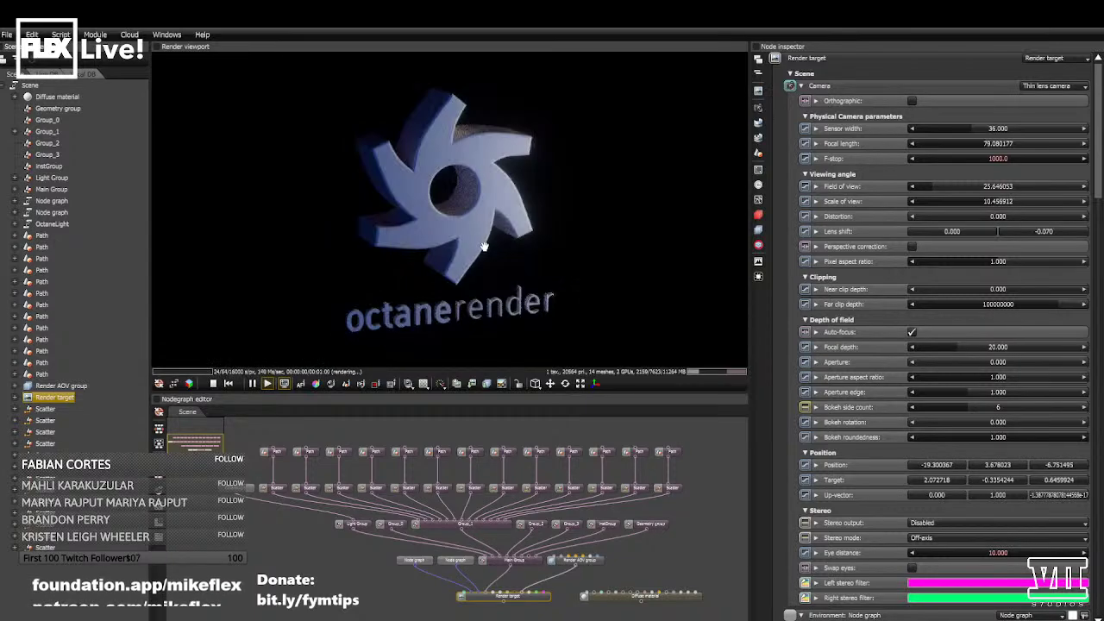
{"action": "key", "text": "alt+Tab"}
{"action": "key", "text": "alt+Tab"}
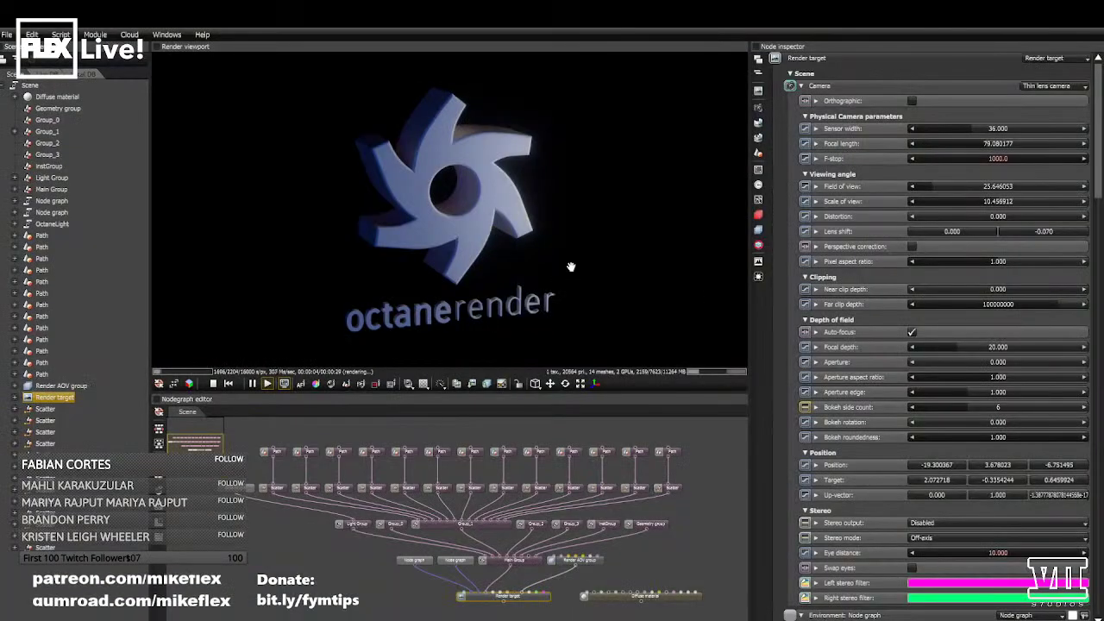
- Reselect the Render target node and look through its film, kernel, sampling and imaging settings
{"action": "left_click", "coordinate": [509, 611]}
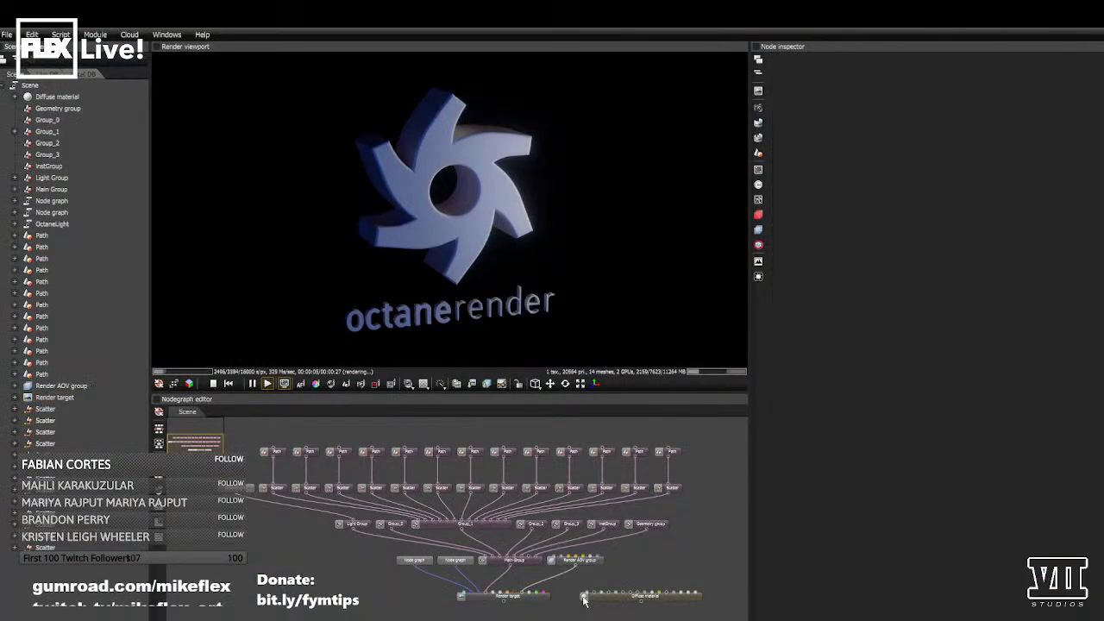
{"action": "left_click", "coordinate": [522, 601]}
{"action": "scroll", "coordinate": [913, 356], "scroll_direction": "down", "scroll_amount": 10}
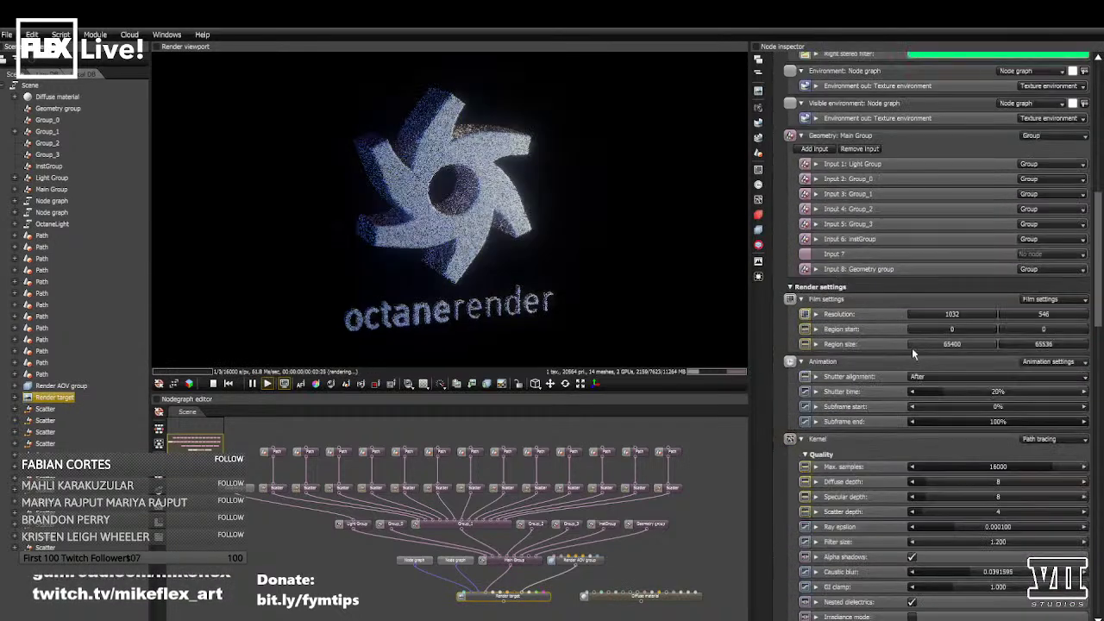
{"action": "scroll", "coordinate": [914, 358], "scroll_direction": "down", "scroll_amount": 4}
{"action": "scroll", "coordinate": [744, 298], "scroll_direction": "down", "scroll_amount": 2}
{"action": "scroll", "coordinate": [774, 297], "scroll_direction": "down", "scroll_amount": 2}
- Open the application preferences at the Color management settings
{"action": "left_click", "coordinate": [6, 34]}
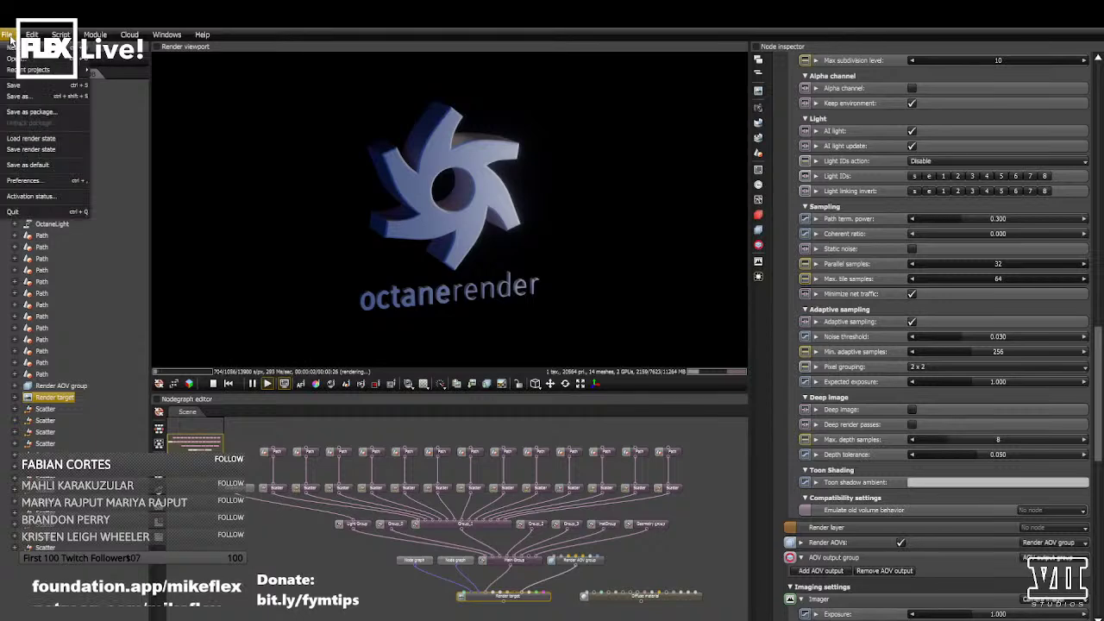
{"action": "left_click", "coordinate": [24, 181]}
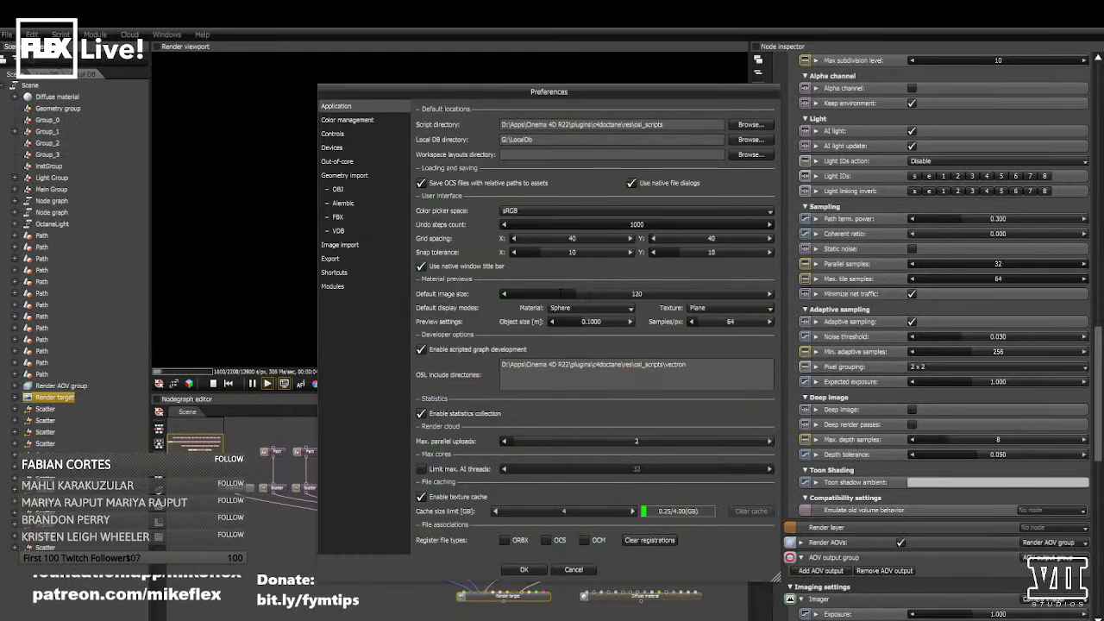
{"action": "left_click", "coordinate": [360, 126]}
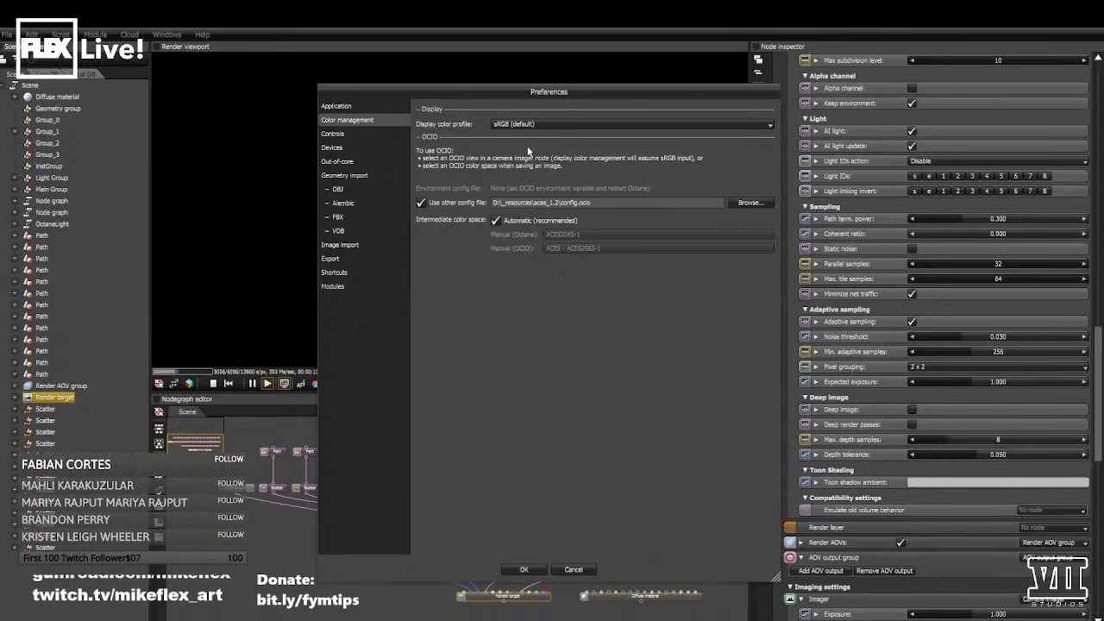
- Review the available display color profiles and keep sRGB (default) selected
{"action": "left_click", "coordinate": [498, 124]}
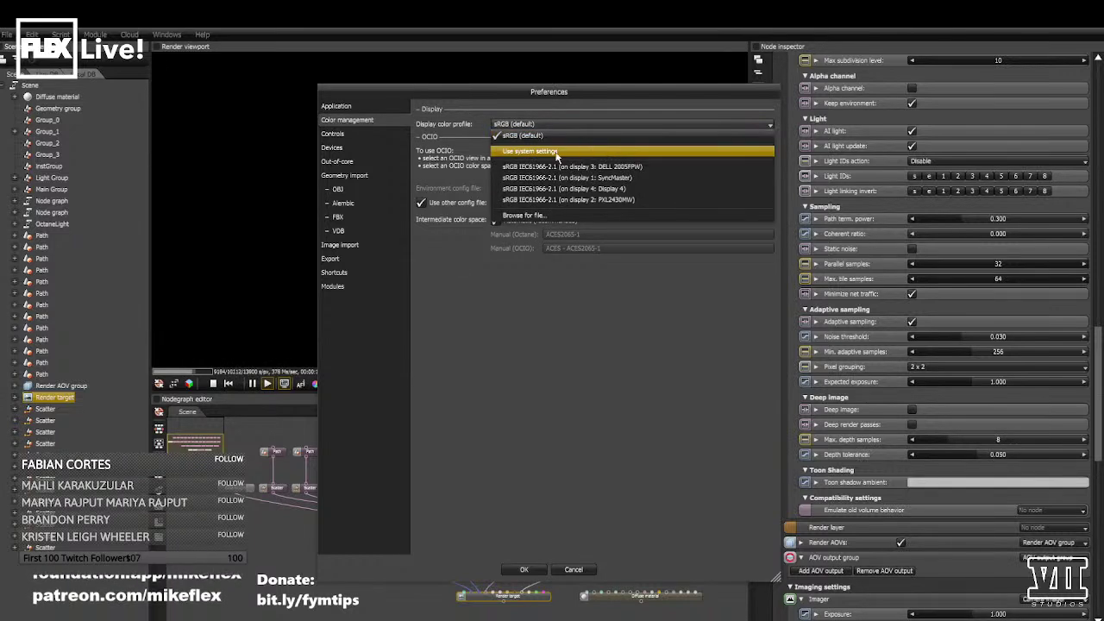
{"action": "left_click", "coordinate": [523, 136]}
{"action": "left_click", "coordinate": [546, 124]}
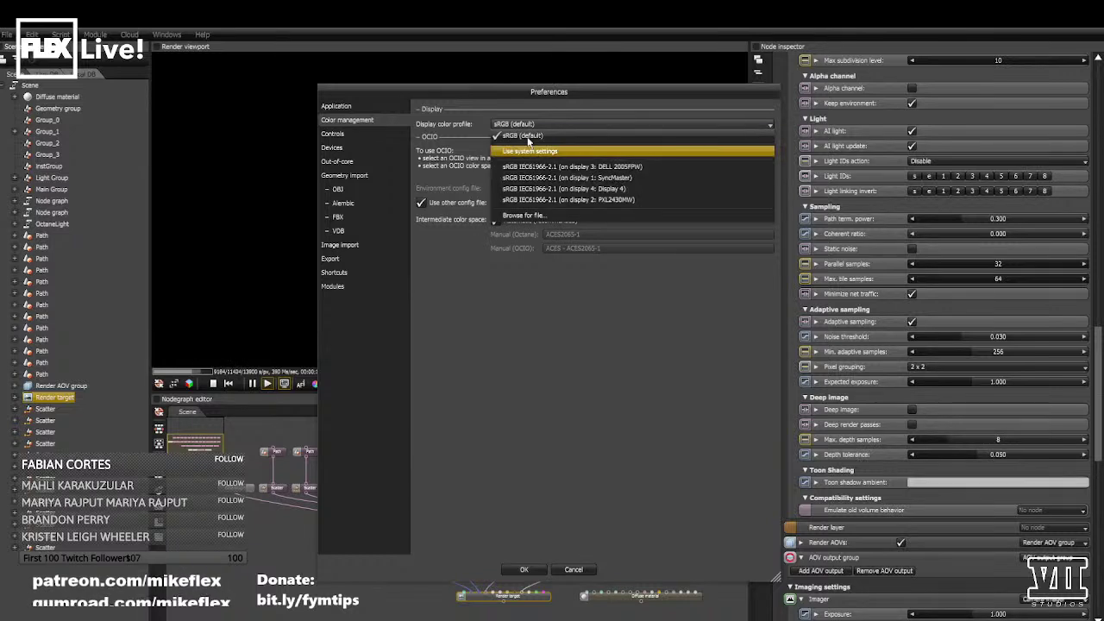
{"action": "left_click", "coordinate": [522, 136]}
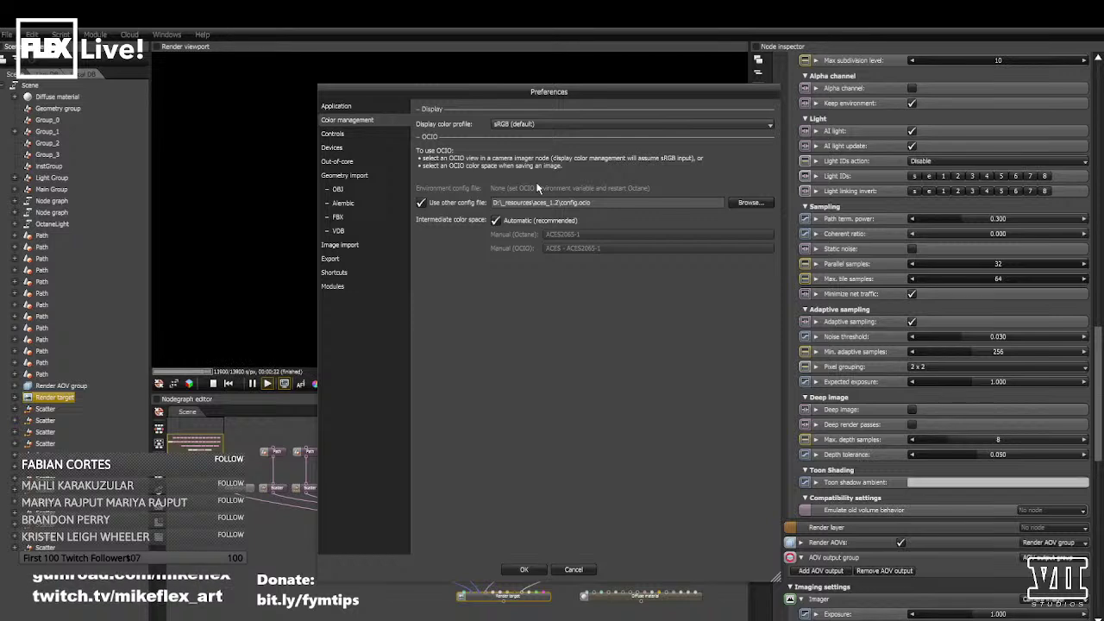
- Switch the display color profile to Use system settings
{"action": "left_click", "coordinate": [559, 128]}
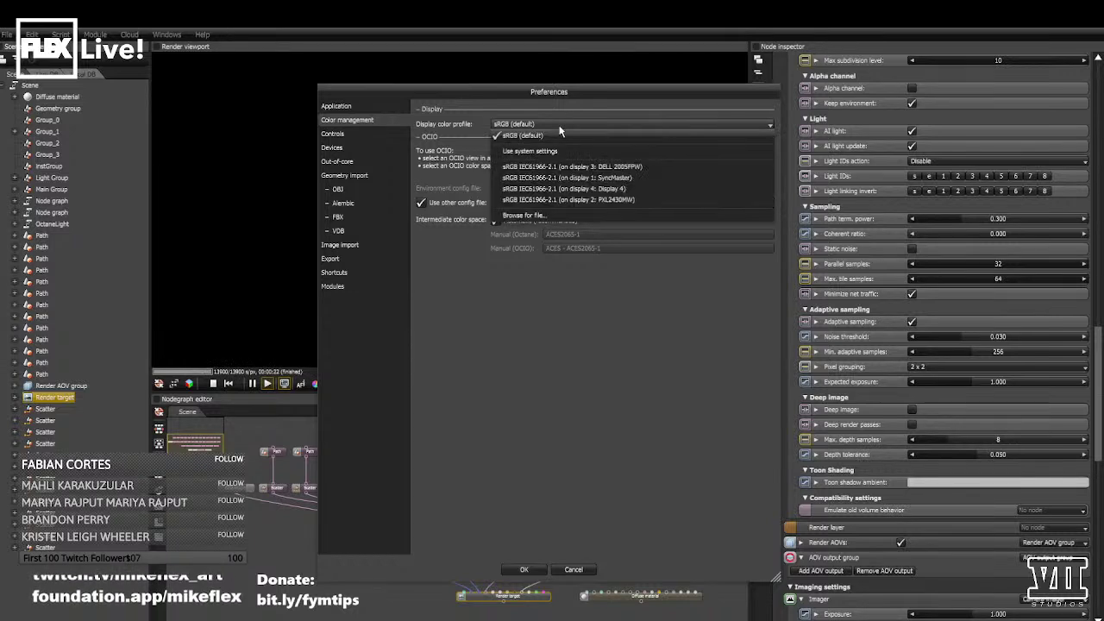
{"action": "left_click", "coordinate": [524, 153]}
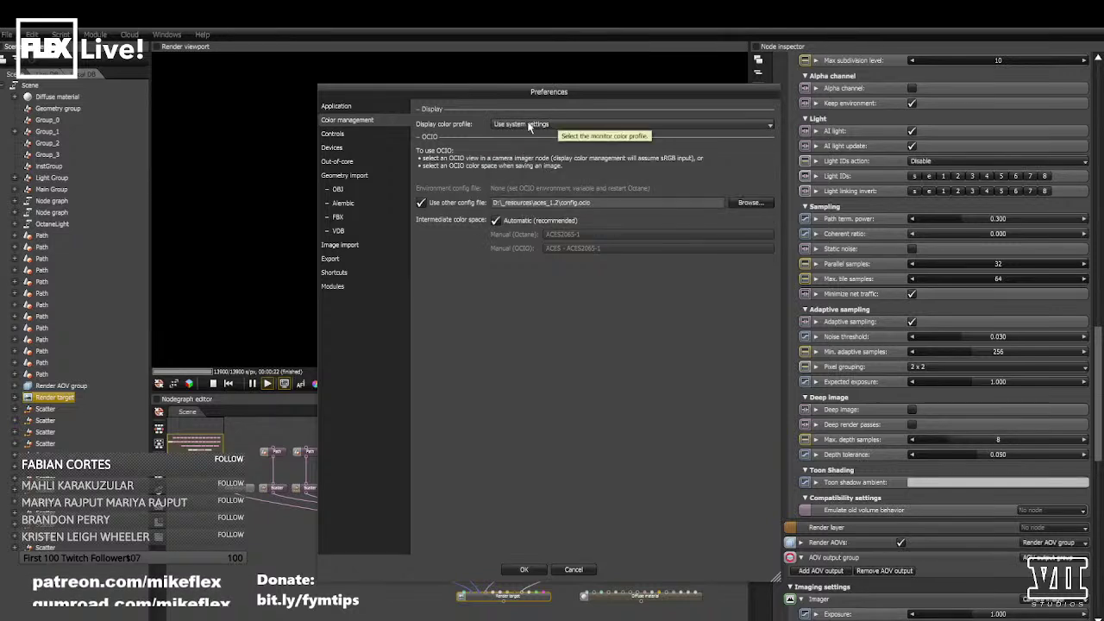
{"action": "left_click", "coordinate": [530, 126]}
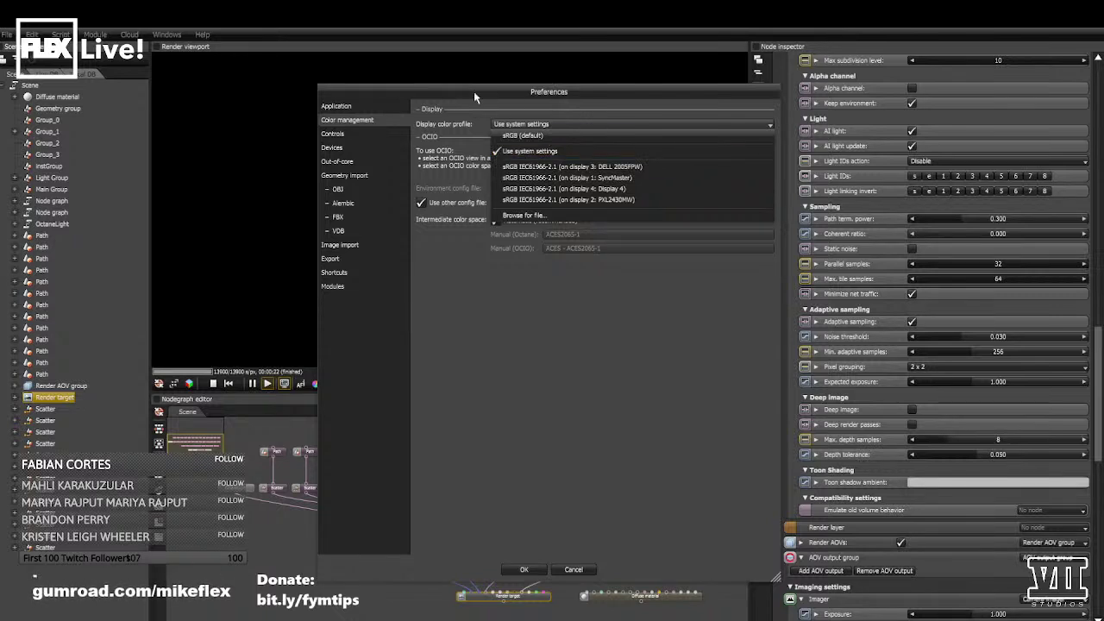
{"action": "left_click", "coordinate": [516, 151]}
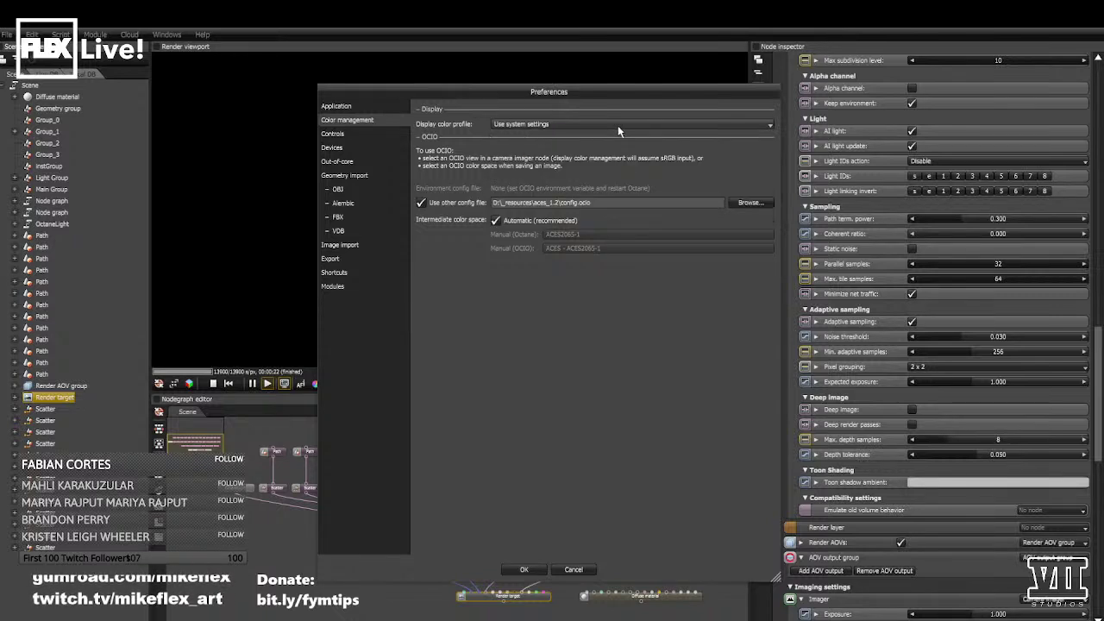
- Look over the monitor and file-based display profile options and set the display color profile to sRGB (default)
{"action": "left_click", "coordinate": [507, 124]}
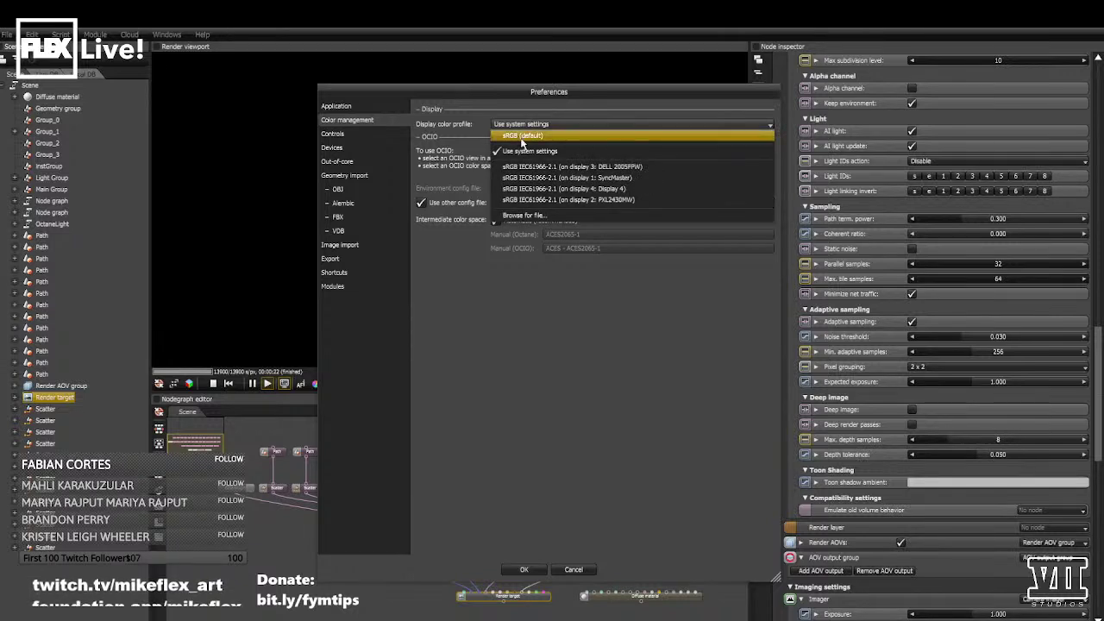
{"action": "left_click", "coordinate": [448, 120]}
{"action": "left_click", "coordinate": [555, 126]}
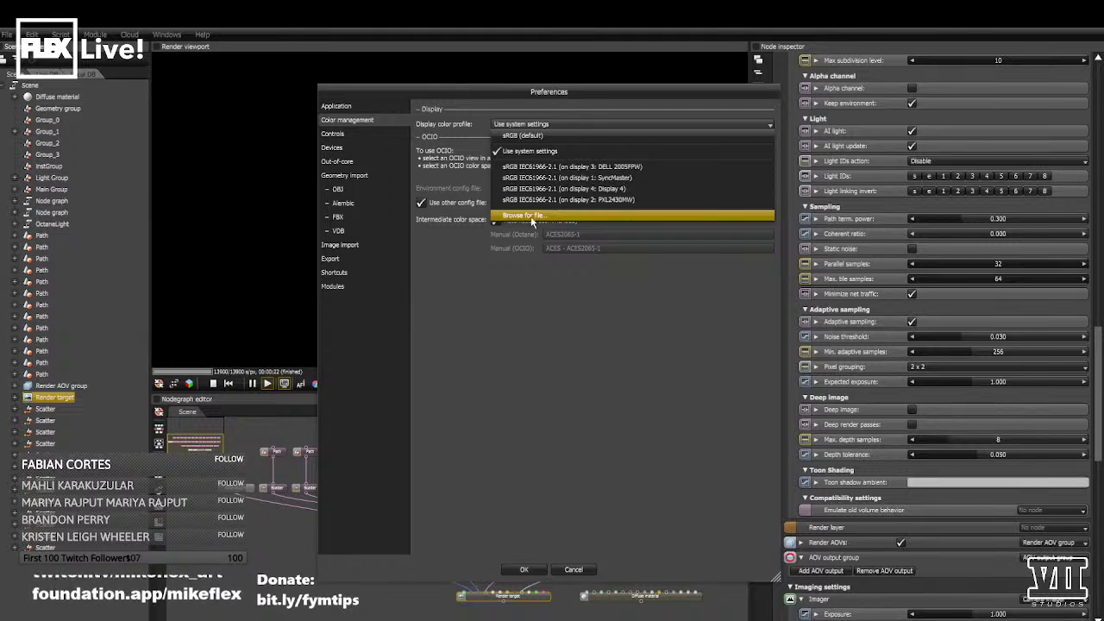
{"action": "left_click", "coordinate": [535, 129]}
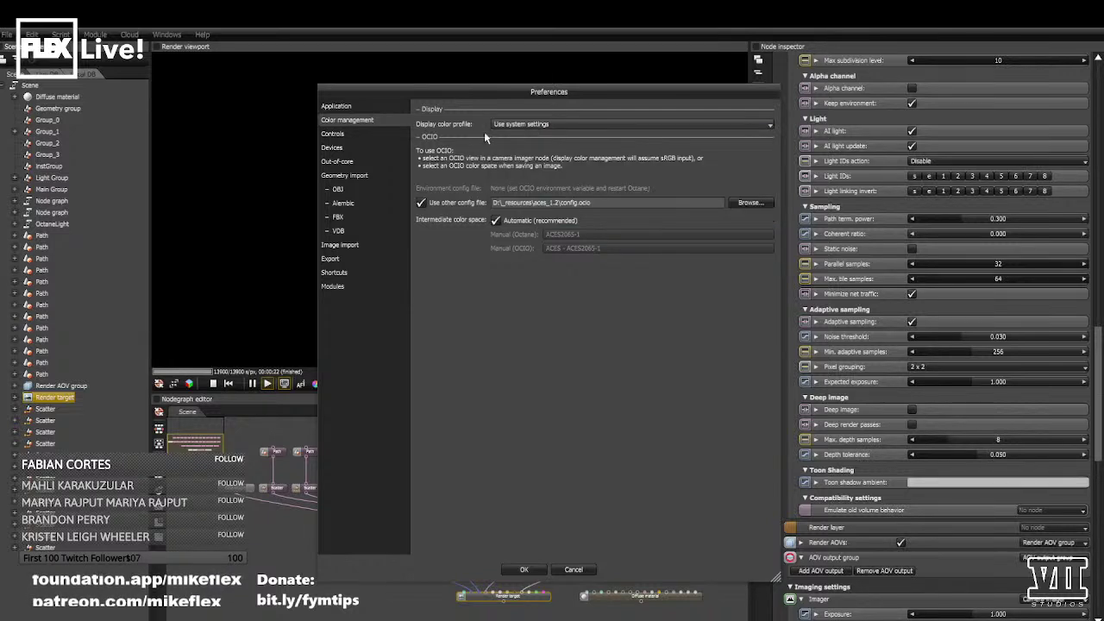
{"action": "left_click", "coordinate": [584, 124]}
{"action": "left_click", "coordinate": [548, 131]}
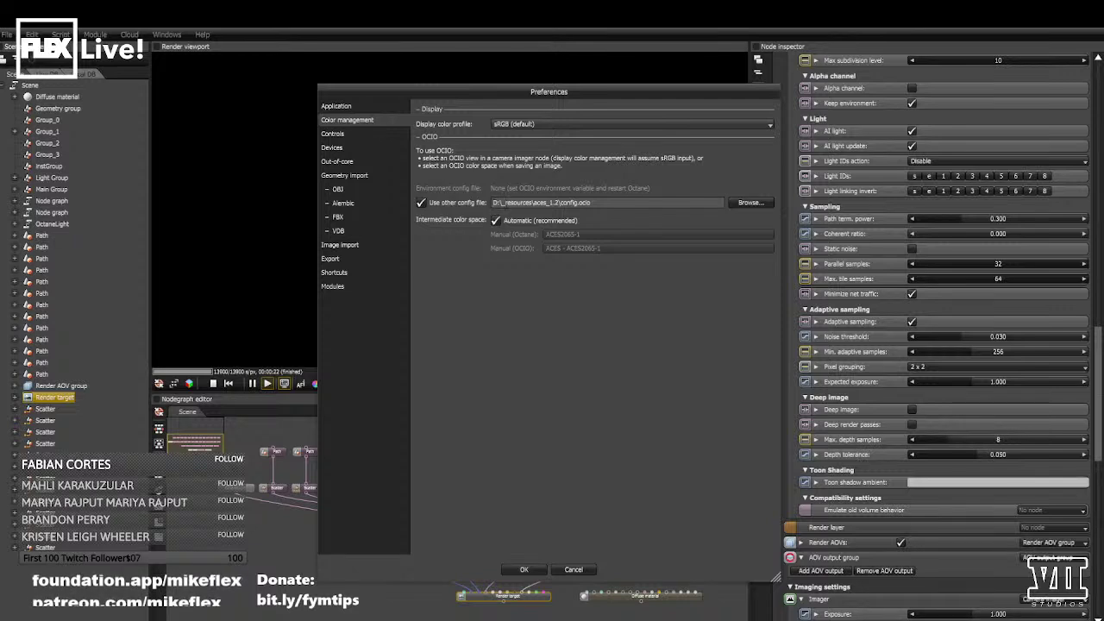
- Load config.ocio from the _resources\aces_1.2 folder as the custom OCIO config file and leave its use enabled
{"action": "left_click_drag", "start_coordinate": [494, 203], "coordinate": [560, 203]}
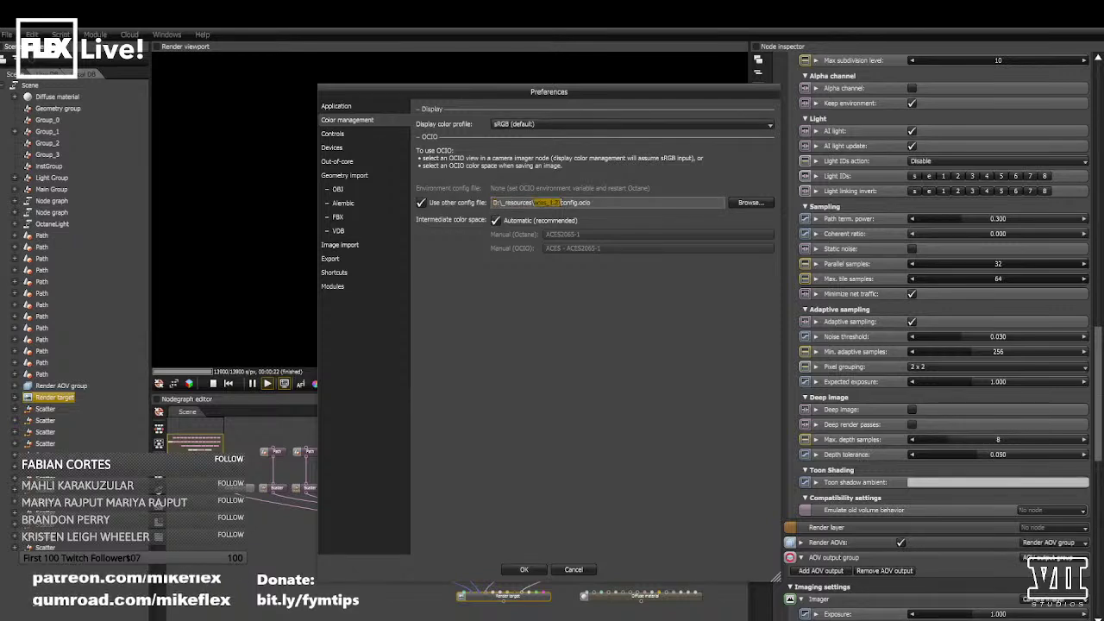
{"action": "left_click", "coordinate": [607, 205]}
{"action": "left_click", "coordinate": [749, 203]}
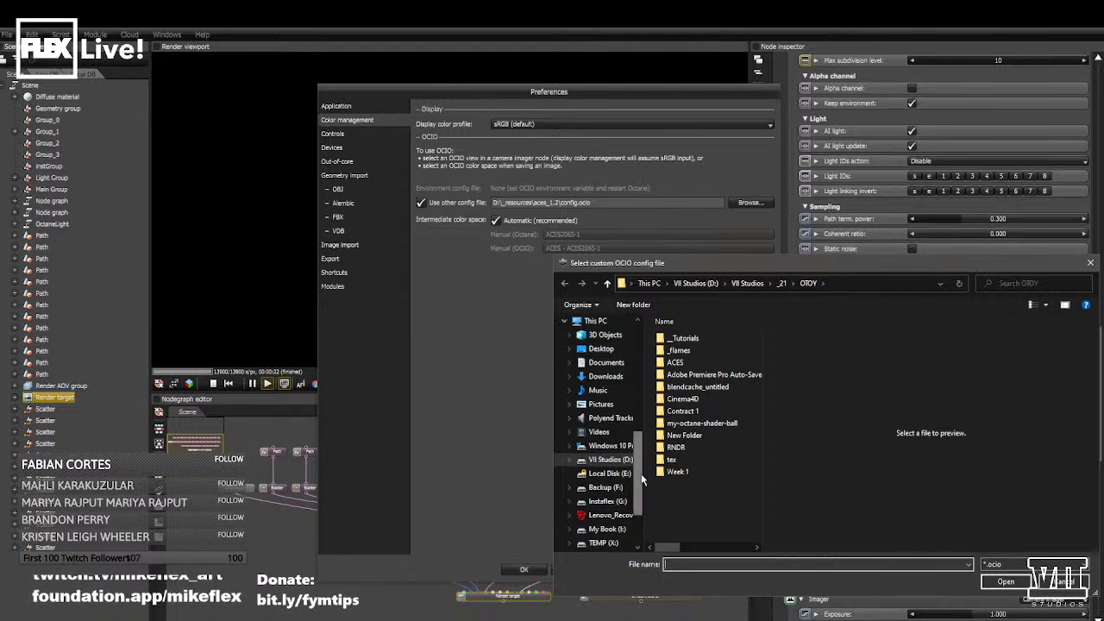
{"action": "left_click_drag", "start_coordinate": [639, 458], "coordinate": [643, 354]}
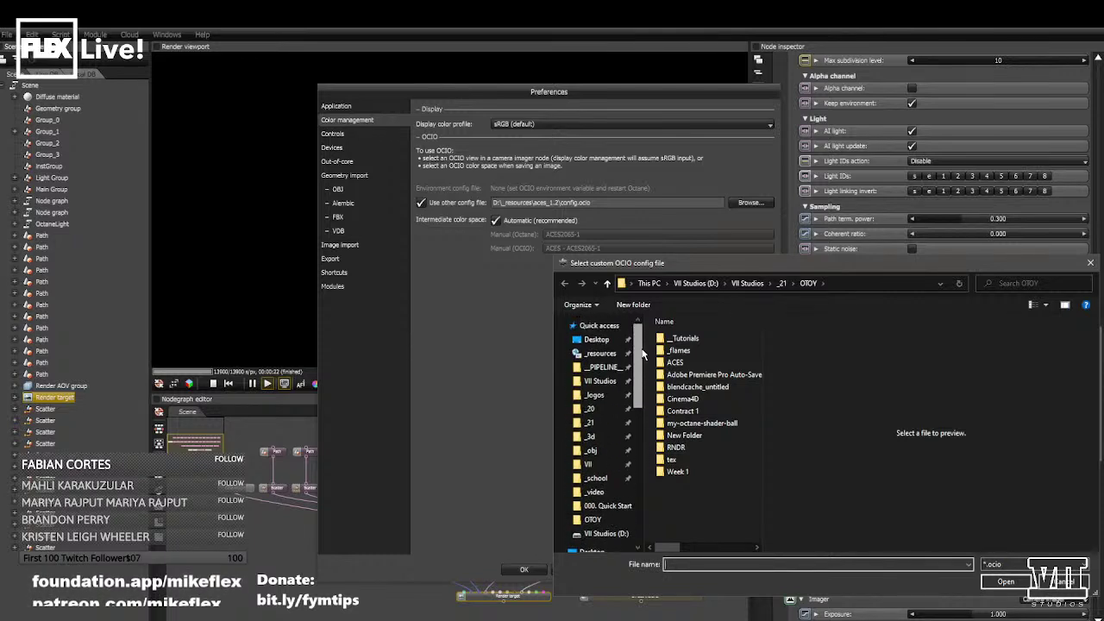
{"action": "left_click", "coordinate": [601, 353]}
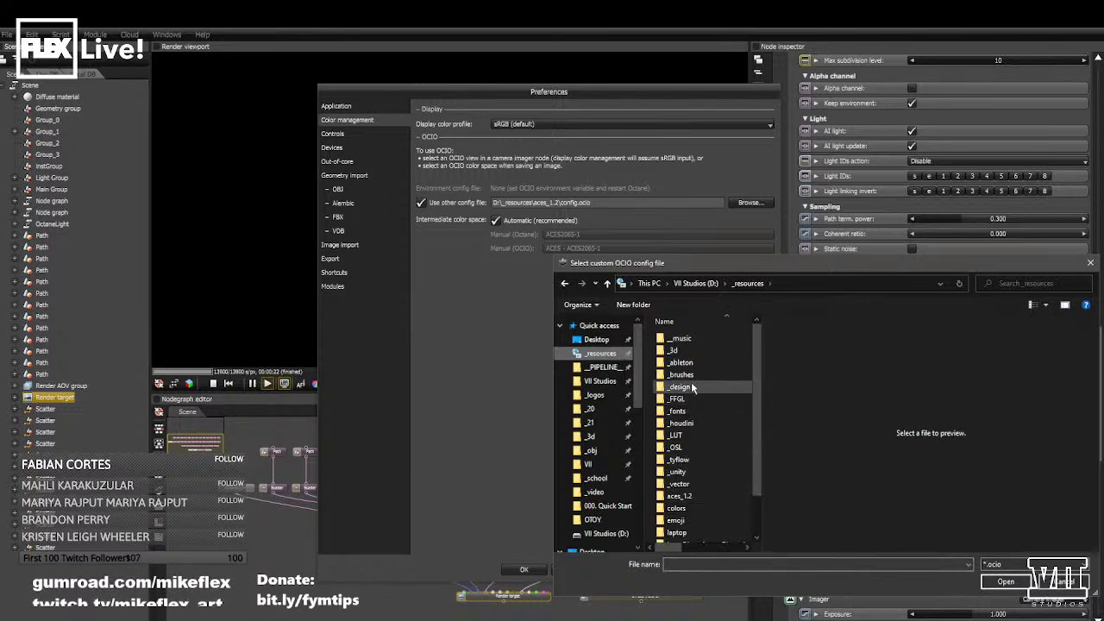
{"action": "double_click", "coordinate": [680, 496]}
{"action": "left_click", "coordinate": [687, 374]}
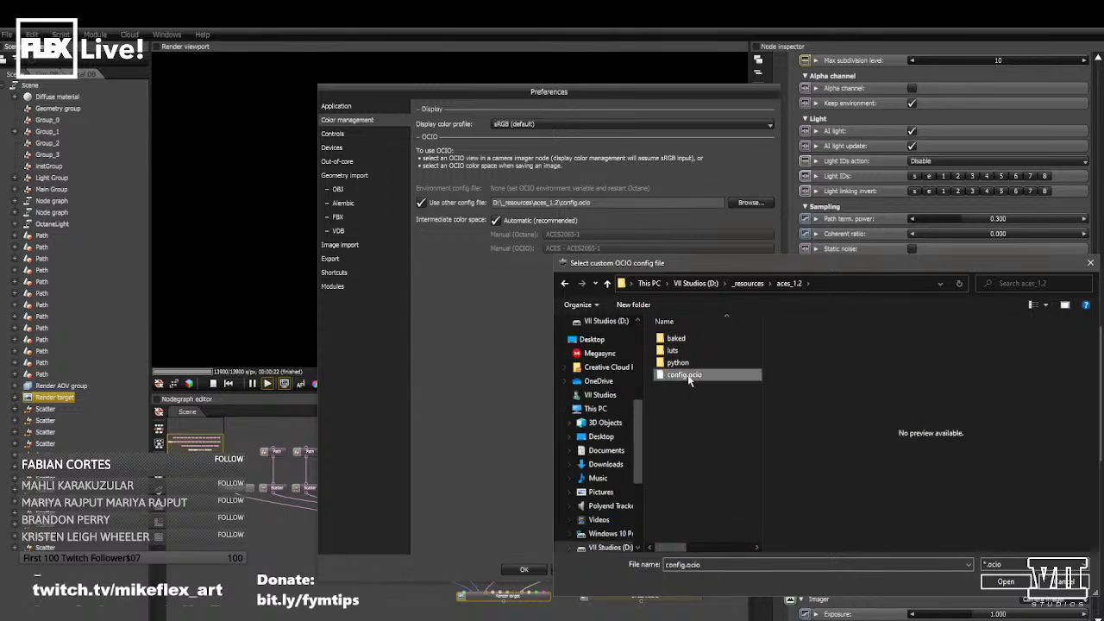
{"action": "double_click", "coordinate": [688, 375]}
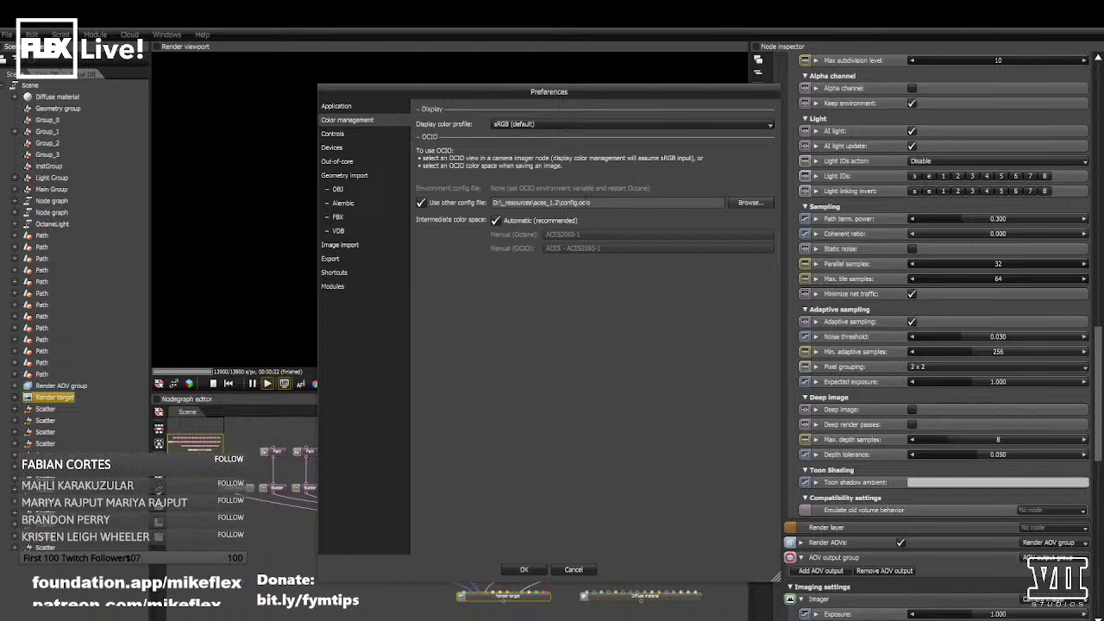
{"action": "left_click", "coordinate": [421, 202]}
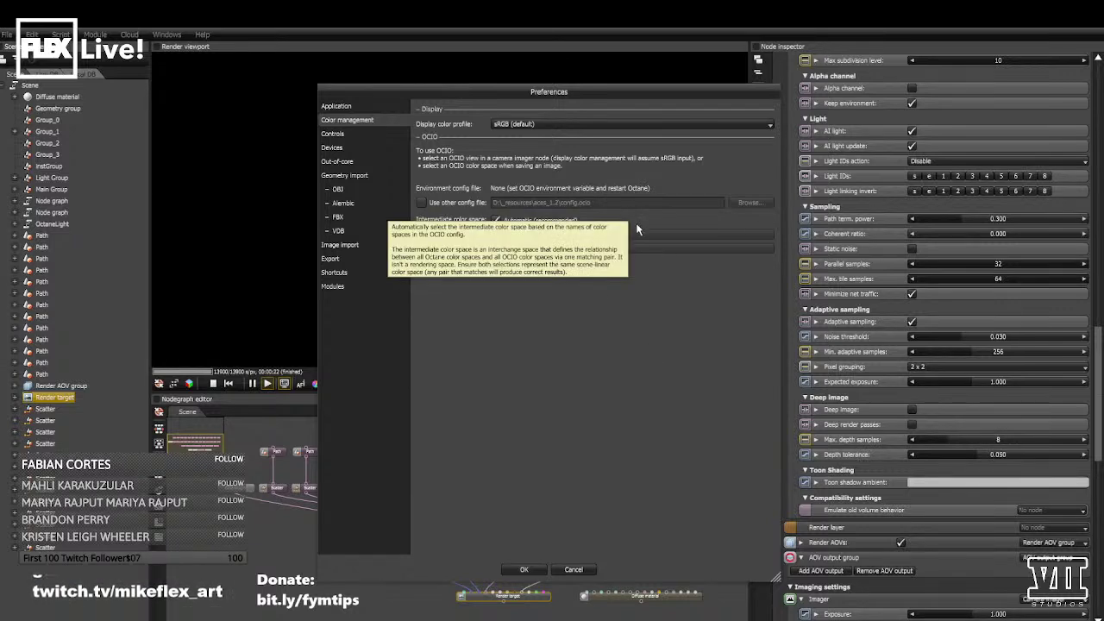
{"action": "left_click", "coordinate": [421, 203]}
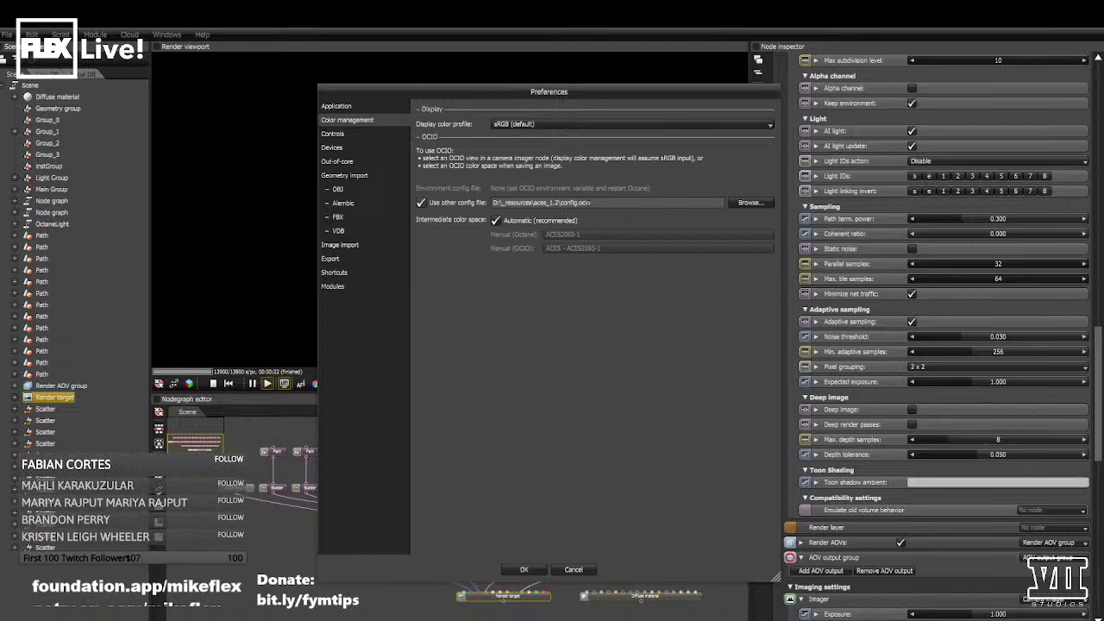
- Review the manual Octane and OCIO intermediate color space options, then return to Automatic (recommended) and accept the preferences
{"action": "left_click", "coordinate": [496, 220]}
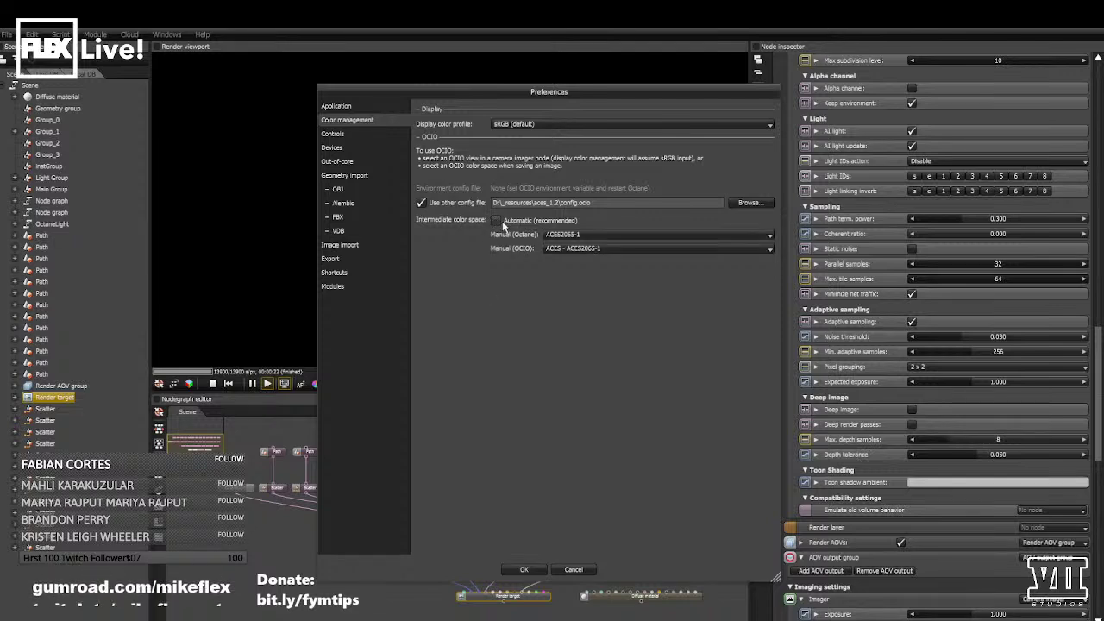
{"action": "left_click", "coordinate": [686, 233]}
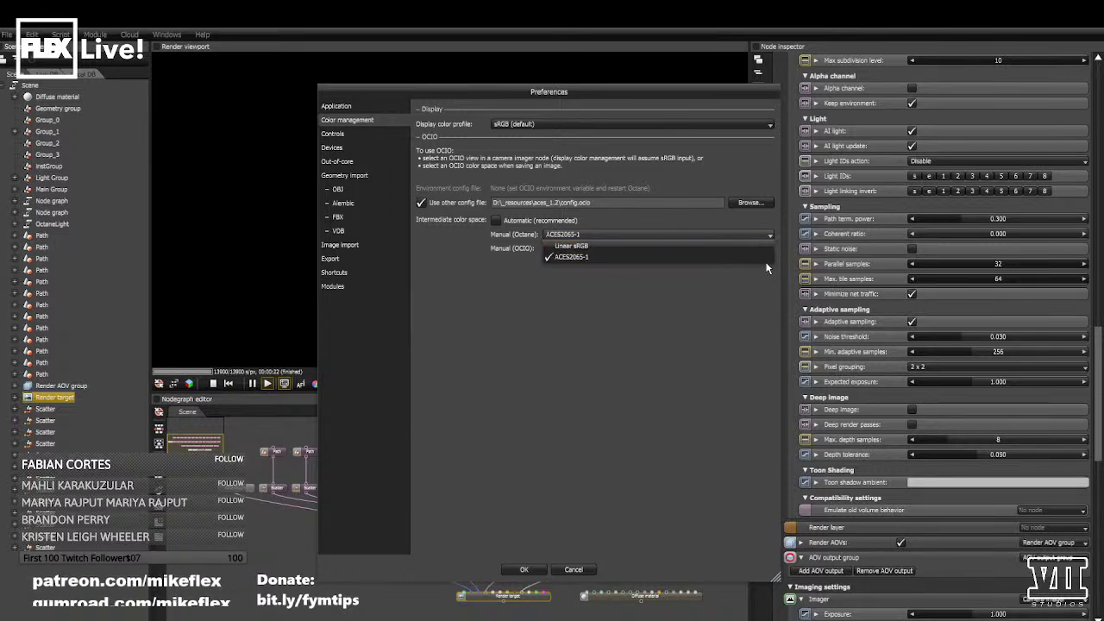
{"action": "left_click", "coordinate": [664, 256]}
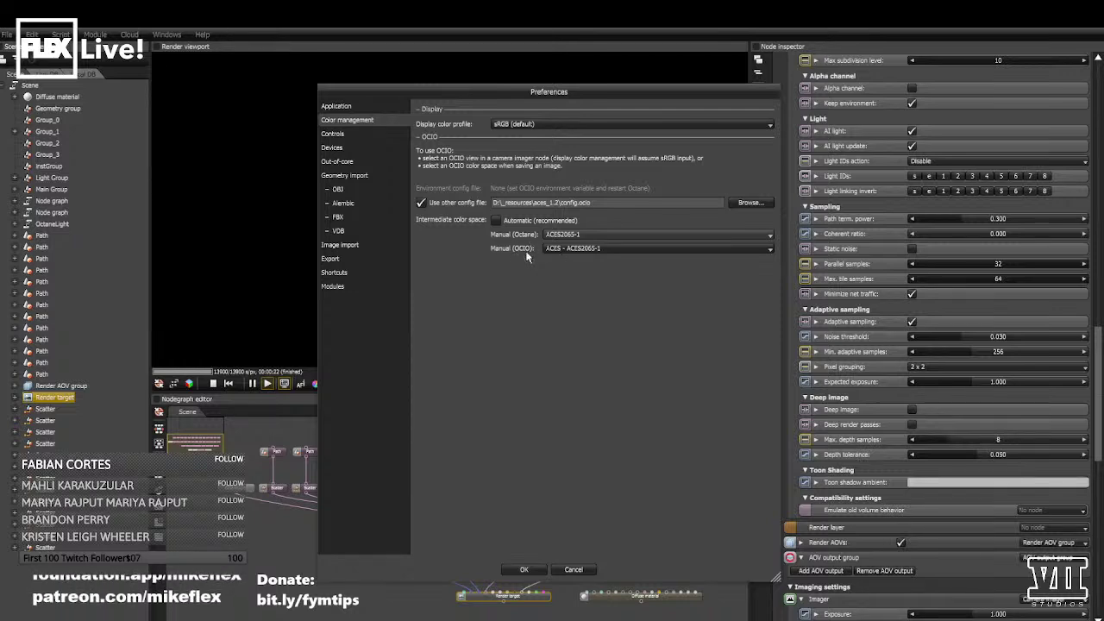
{"action": "left_click", "coordinate": [641, 249]}
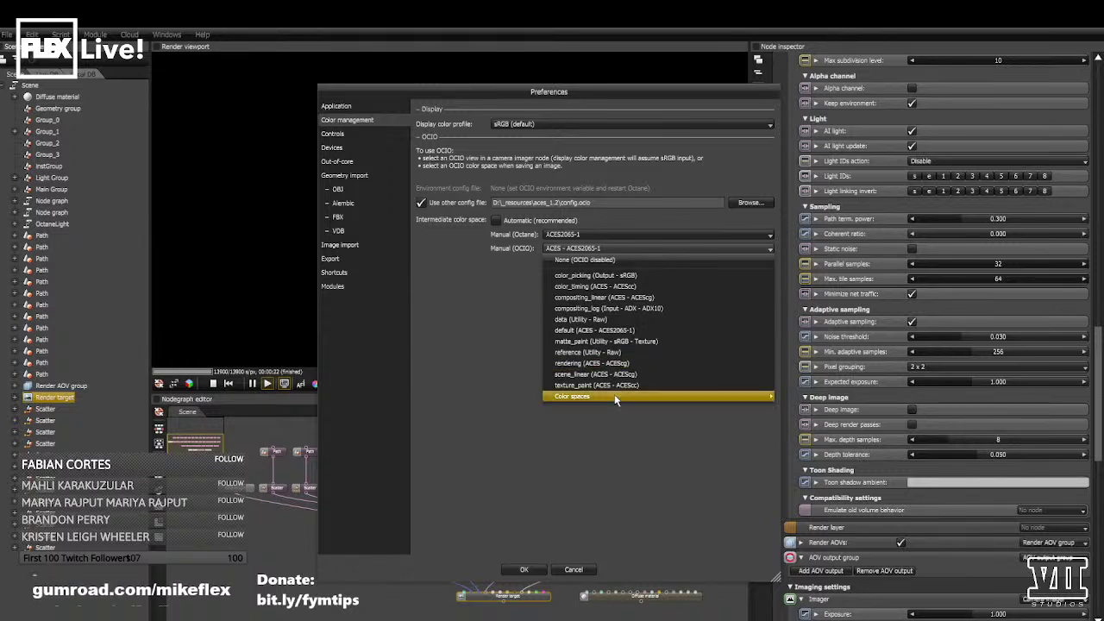
{"action": "mouse_move", "coordinate": [614, 396]}
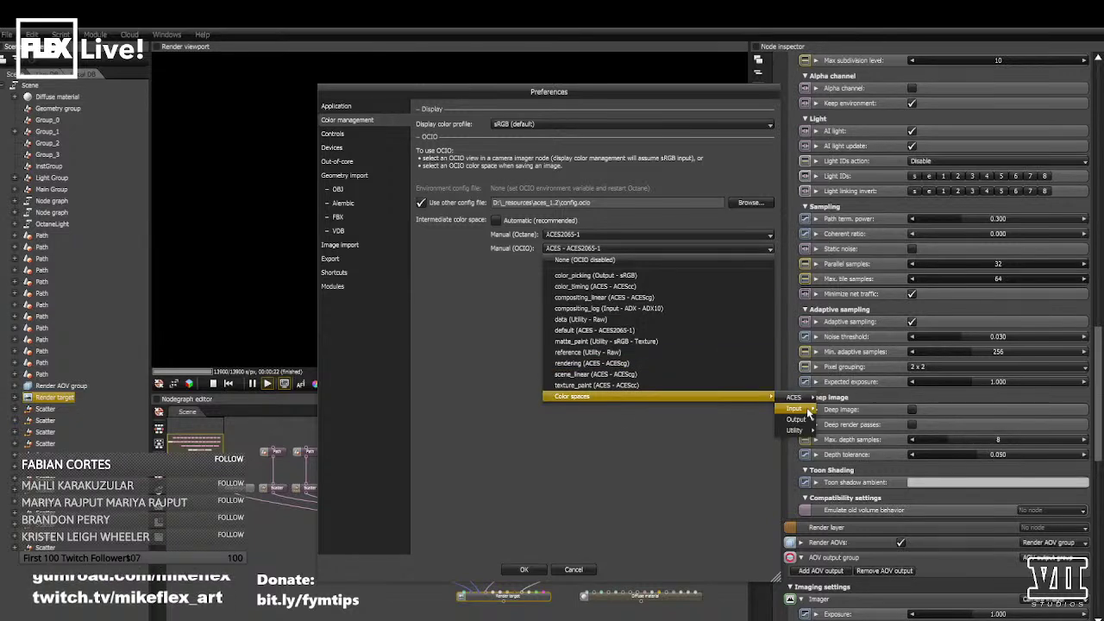
{"action": "mouse_move", "coordinate": [804, 410]}
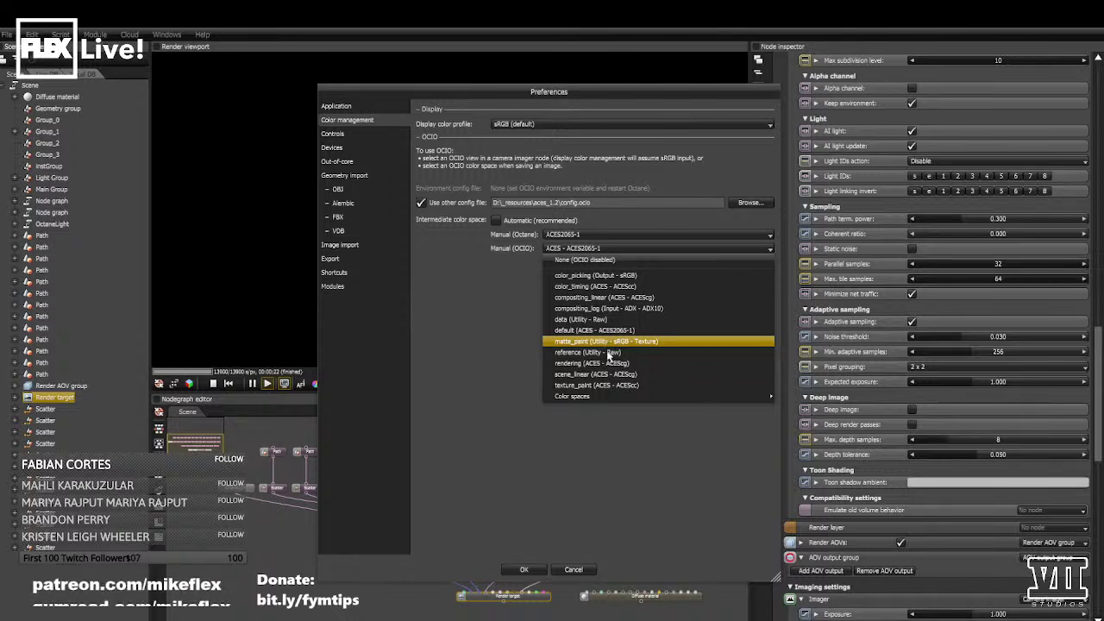
{"action": "left_click", "coordinate": [639, 251]}
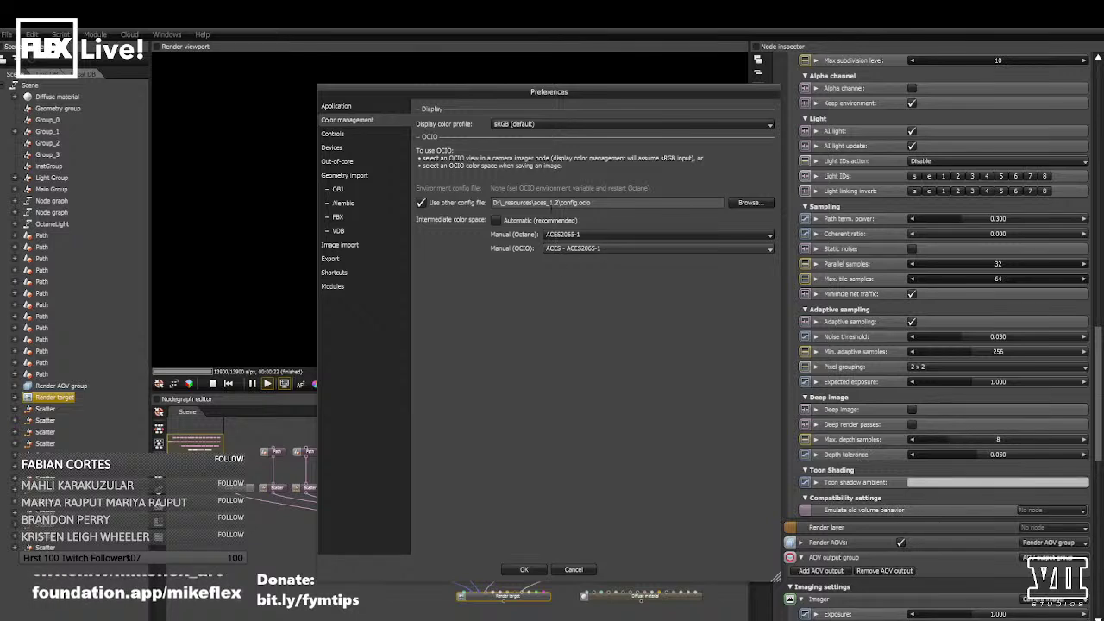
{"action": "left_click", "coordinate": [495, 221]}
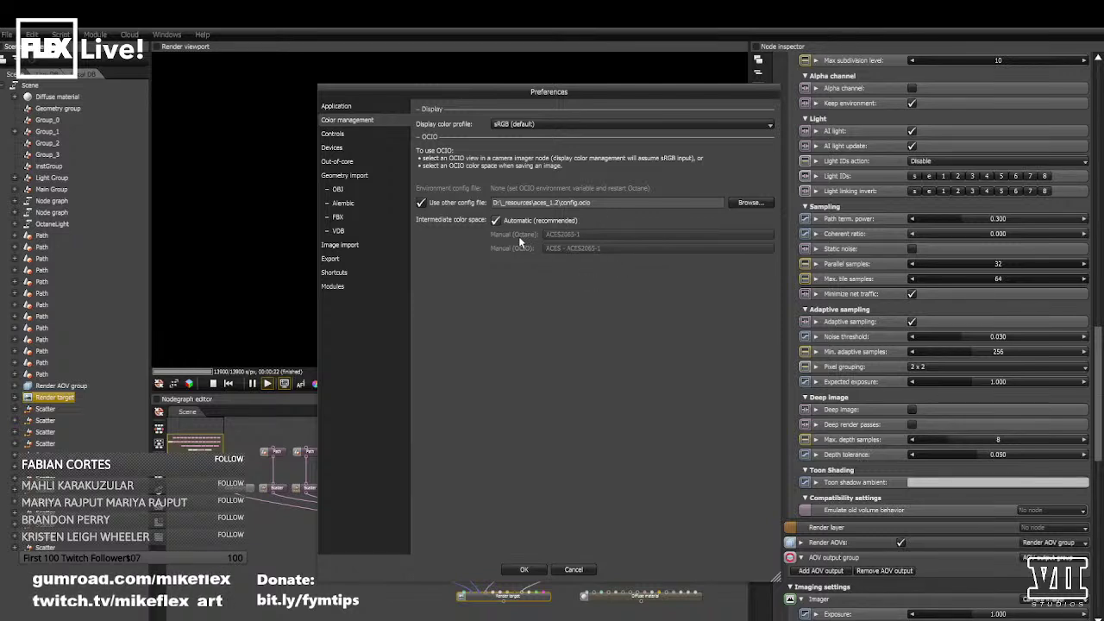
{"action": "left_click", "coordinate": [521, 570]}
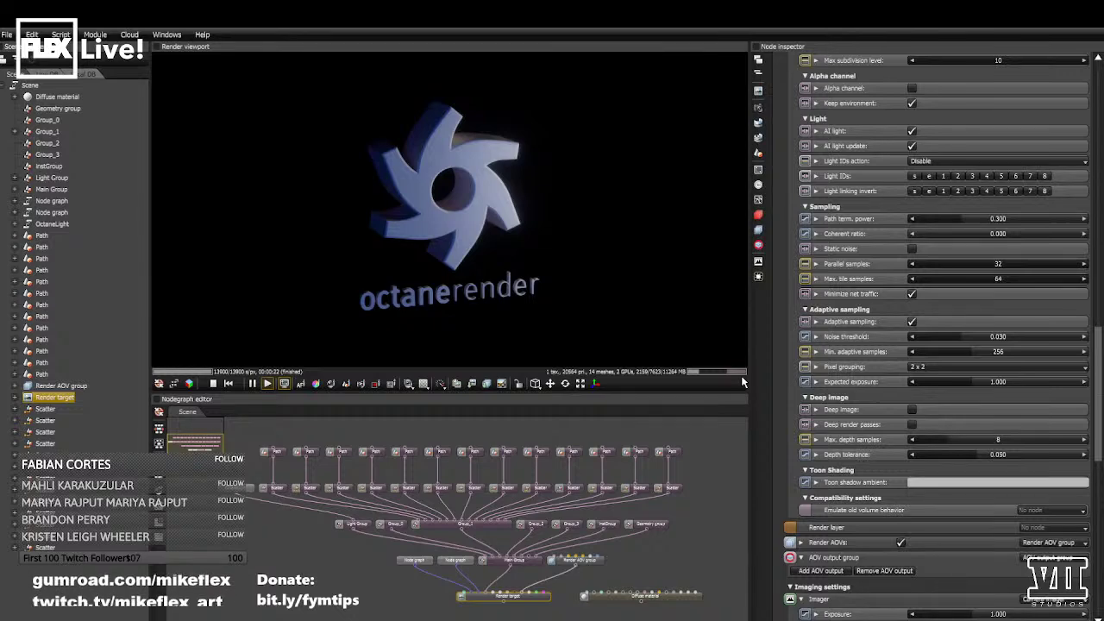
- Reselect the Render target node in the node graph and look over its settings
{"action": "left_click_drag", "start_coordinate": [484, 229], "coordinate": [476, 229]}
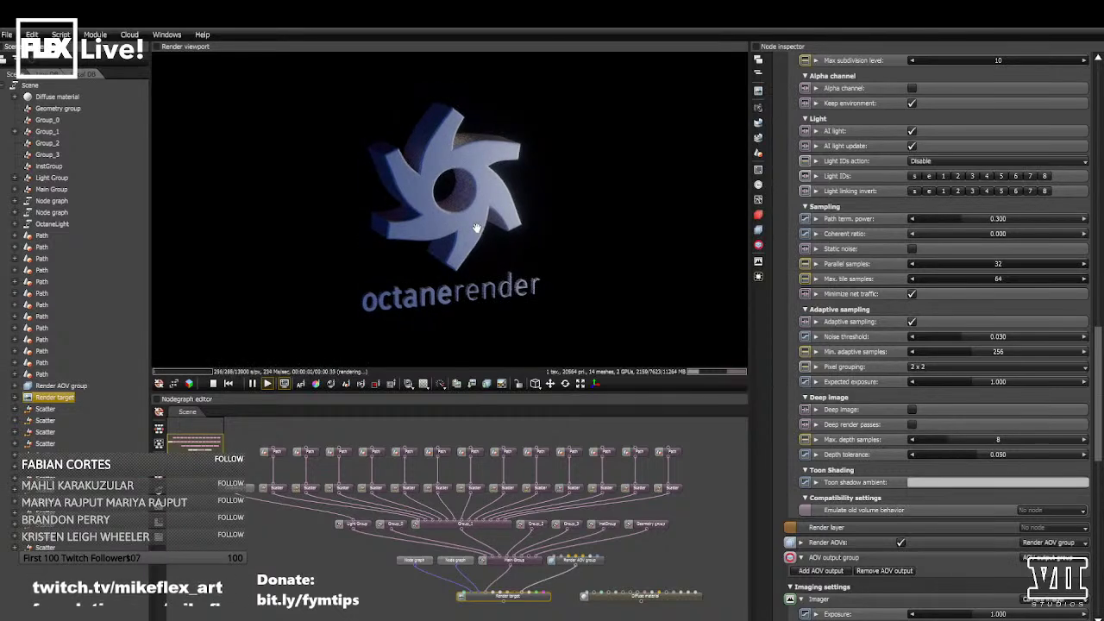
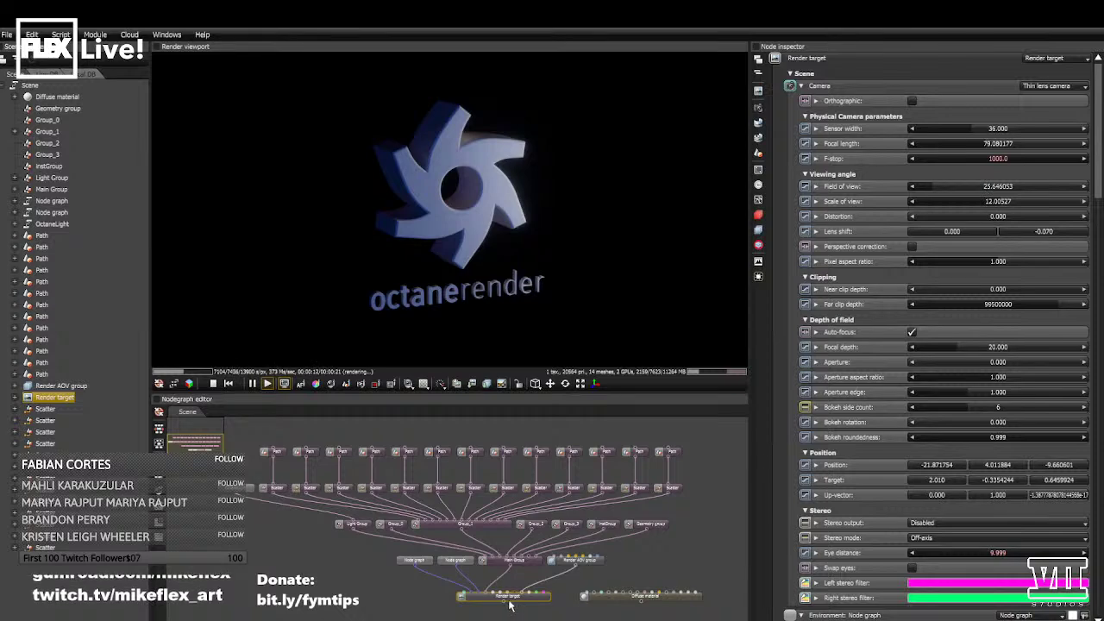
{"action": "left_click", "coordinate": [515, 606]}
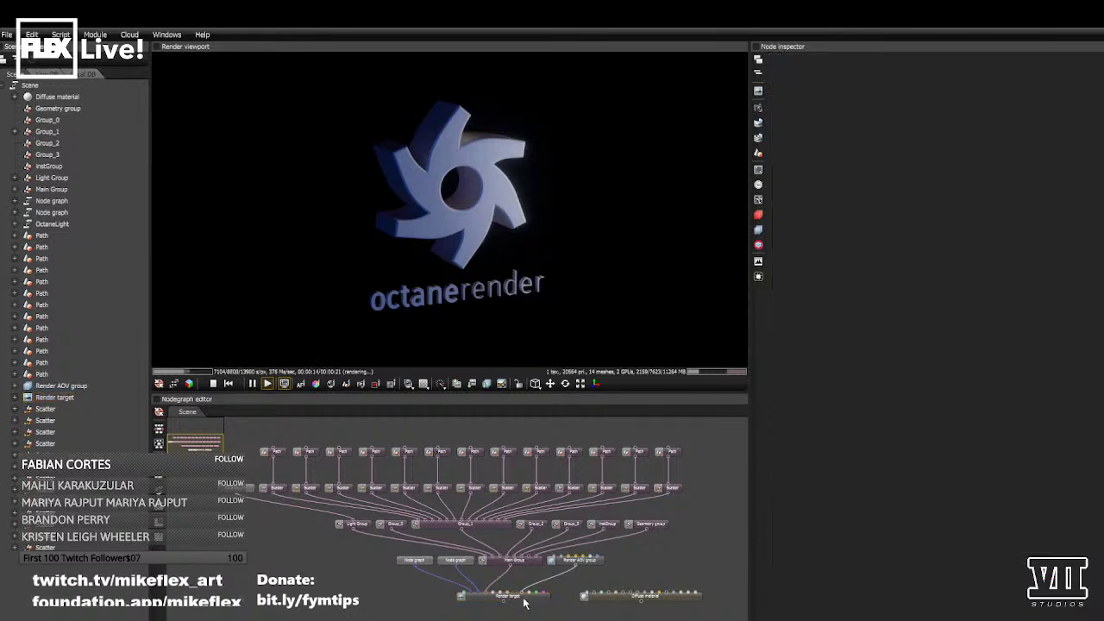
{"action": "left_click", "coordinate": [526, 604]}
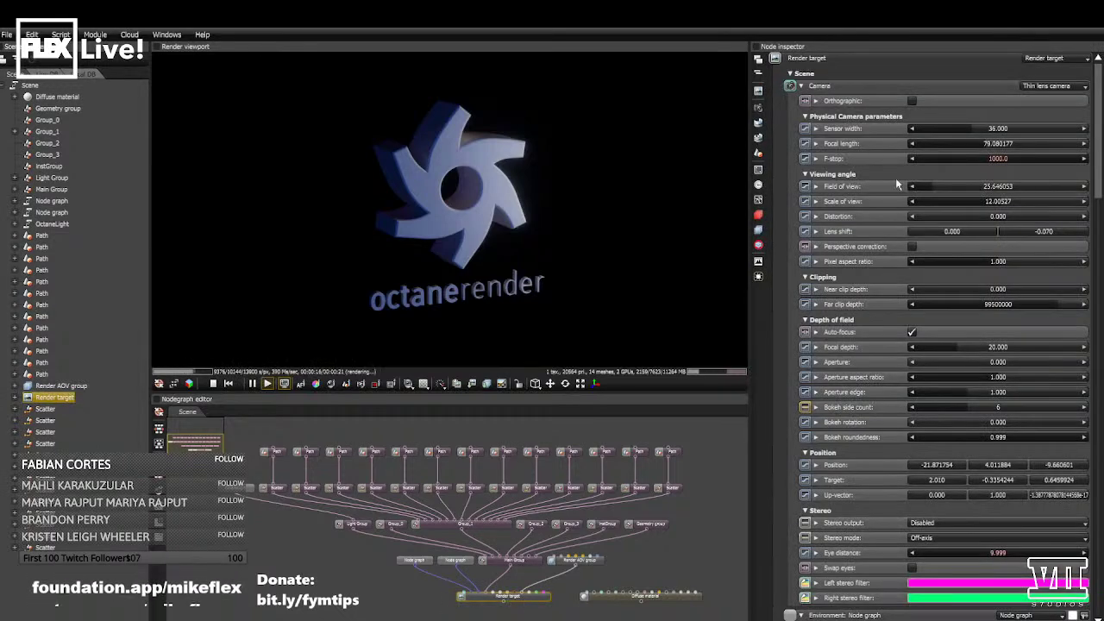
{"action": "scroll", "coordinate": [852, 138], "scroll_direction": "down", "scroll_amount": 5}
{"action": "scroll", "coordinate": [854, 144], "scroll_direction": "up", "scroll_amount": 5}
- Collapse the camera's Physical Camera parameters, Viewing angle, Clipping, Depth of field, Position and Stereo groups
{"action": "left_click", "coordinate": [802, 86]}
{"action": "left_click", "coordinate": [802, 87]}
{"action": "left_click", "coordinate": [805, 115]}
{"action": "left_click", "coordinate": [806, 130]}
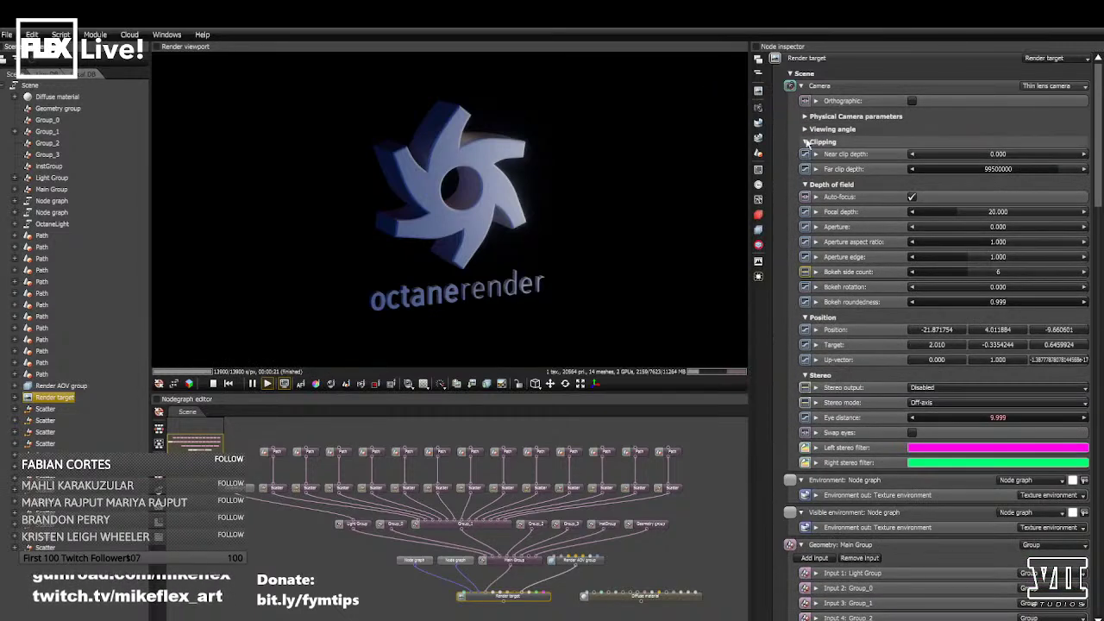
{"action": "left_click", "coordinate": [806, 142]}
{"action": "left_click", "coordinate": [806, 154]}
{"action": "left_click", "coordinate": [806, 167]}
{"action": "left_click", "coordinate": [807, 180]}
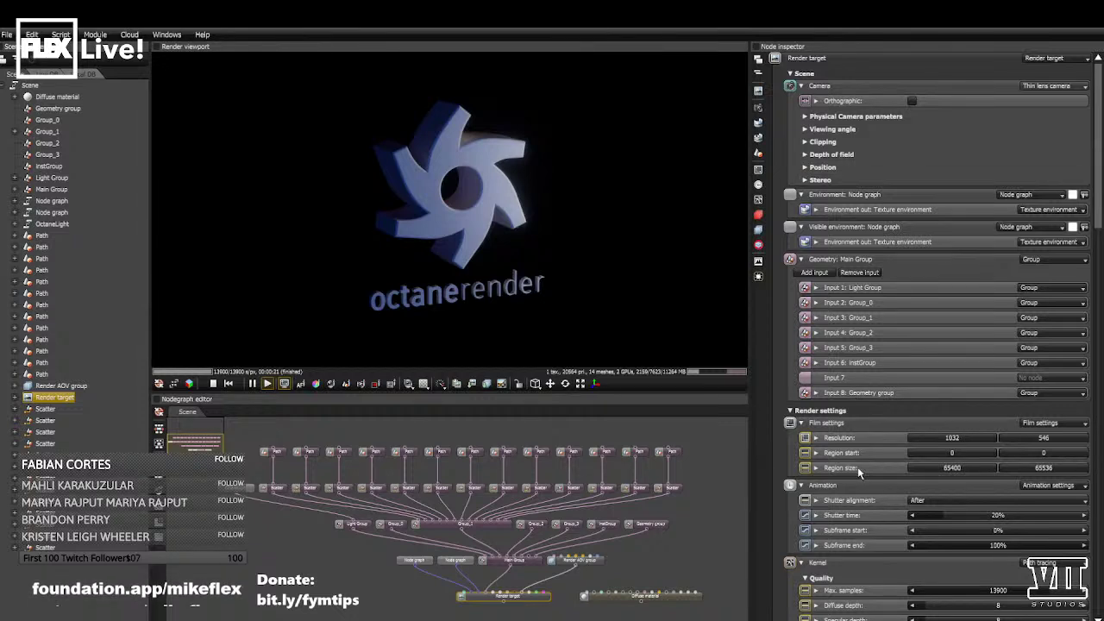
{"action": "left_click", "coordinate": [807, 117]}
{"action": "left_click", "coordinate": [806, 116]}
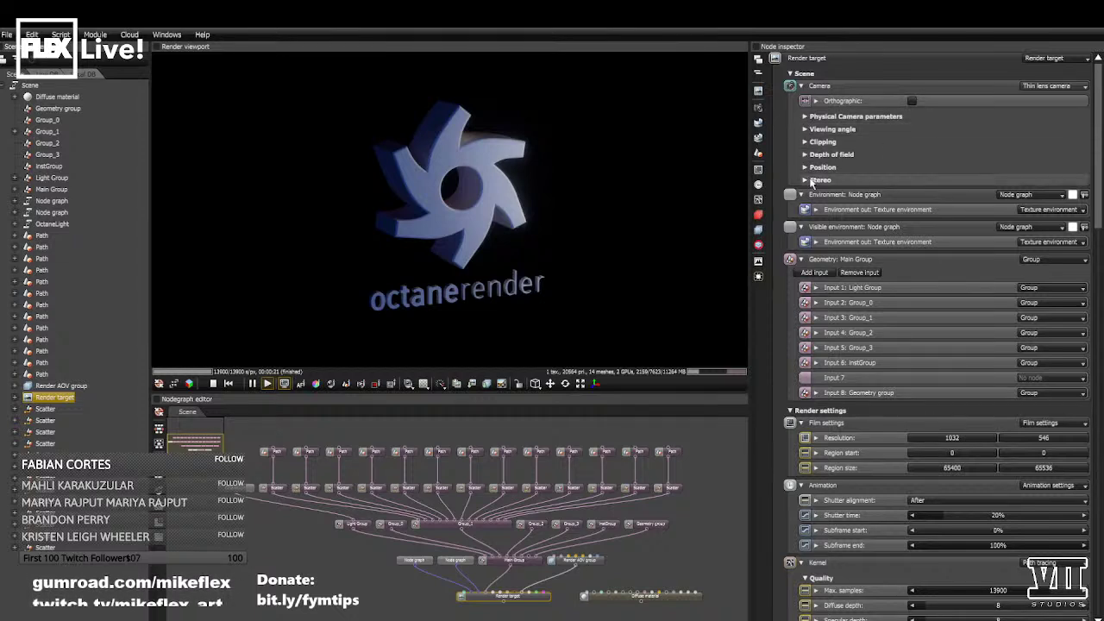
- Collapse the render target's Camera, Environment, Visible environment, Geometry, Film settings and Animation groups
{"action": "left_click", "coordinate": [801, 86]}
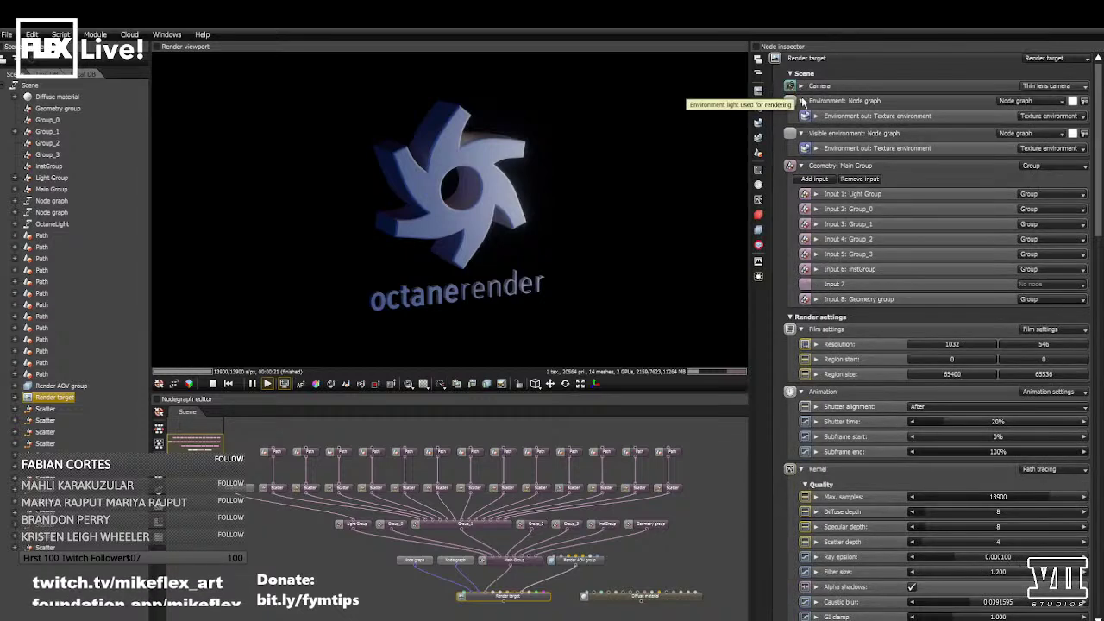
{"action": "left_click", "coordinate": [801, 101]}
{"action": "left_click", "coordinate": [802, 116]}
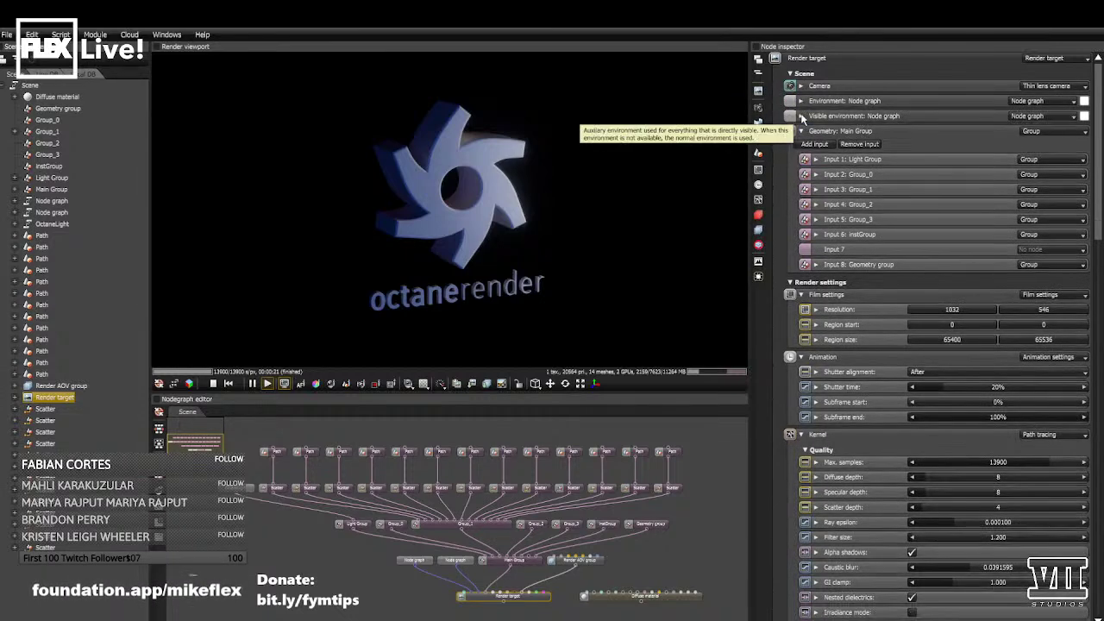
{"action": "left_click", "coordinate": [801, 132]}
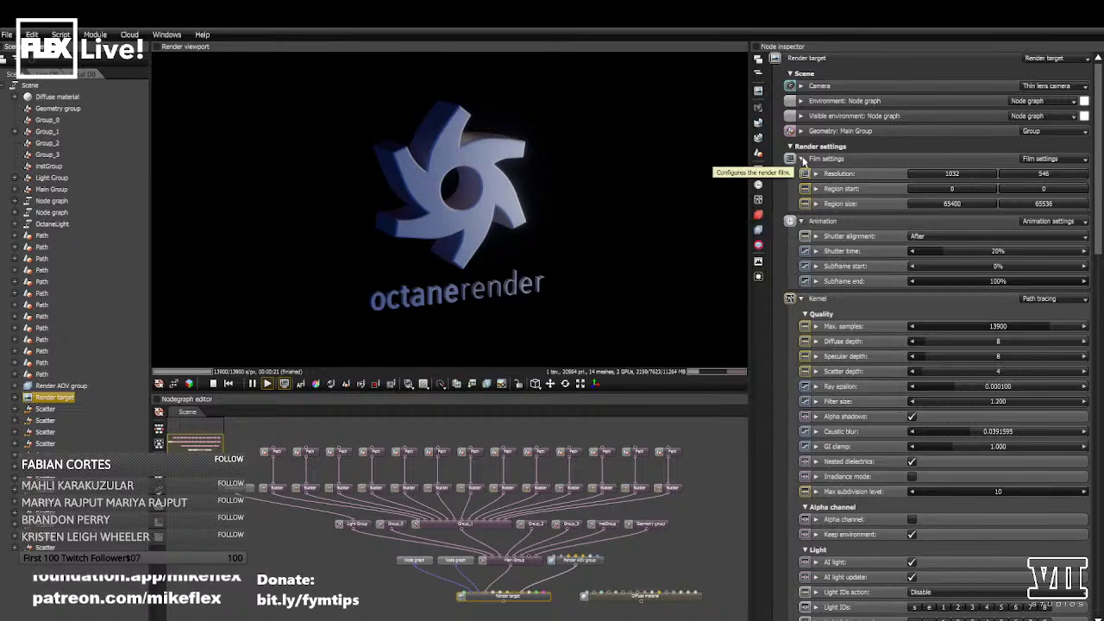
{"action": "left_click", "coordinate": [802, 159]}
{"action": "left_click", "coordinate": [801, 159]}
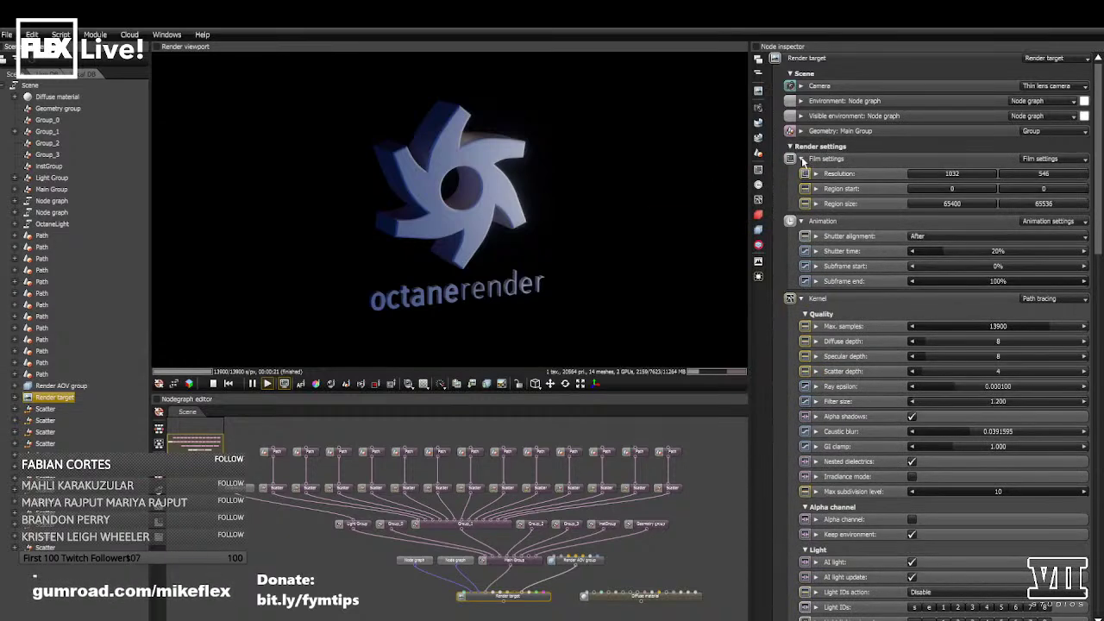
{"action": "left_click", "coordinate": [802, 159]}
{"action": "left_click", "coordinate": [803, 173]}
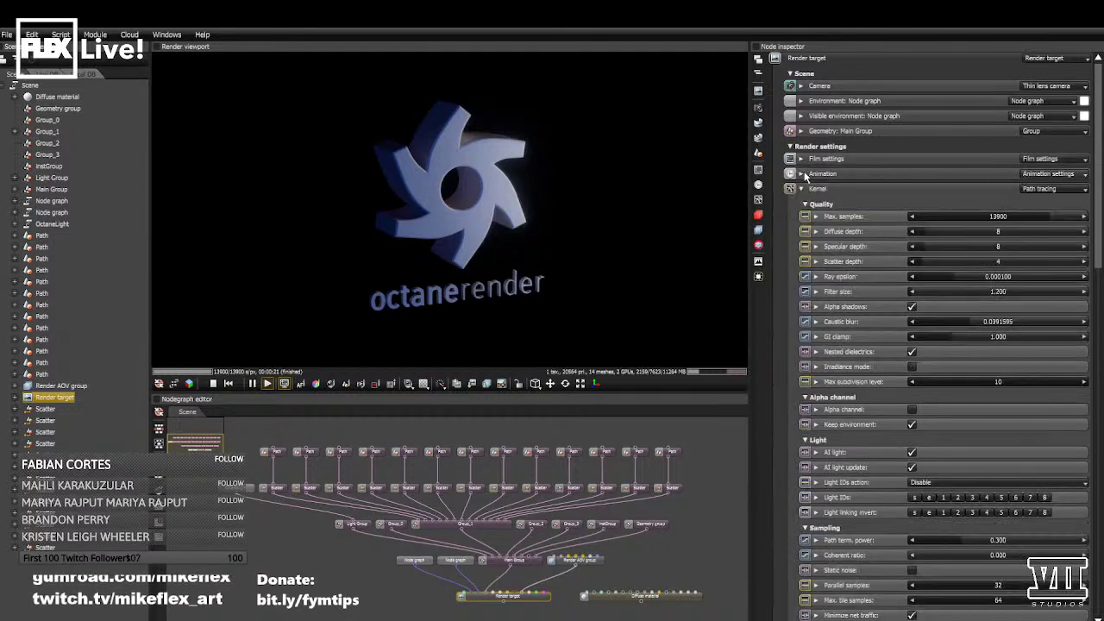
- Look over the path tracing Kernel settings and collapse the Kernel group to bring up the imager settings
{"action": "scroll", "coordinate": [830, 269], "scroll_direction": "down", "scroll_amount": 3}
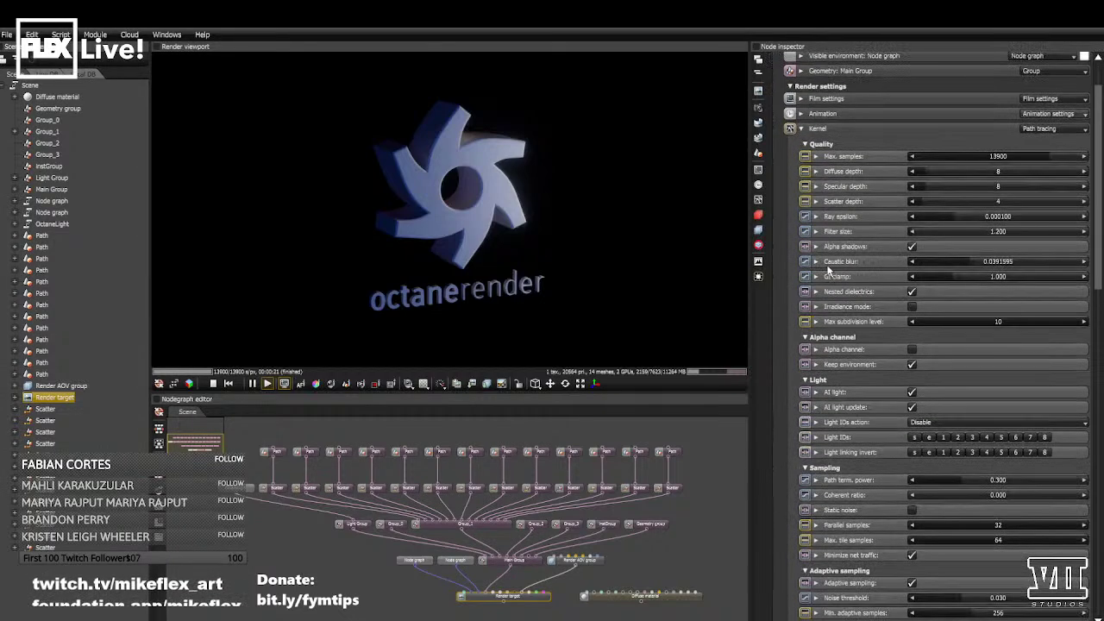
{"action": "scroll", "coordinate": [828, 269], "scroll_direction": "down", "scroll_amount": 3}
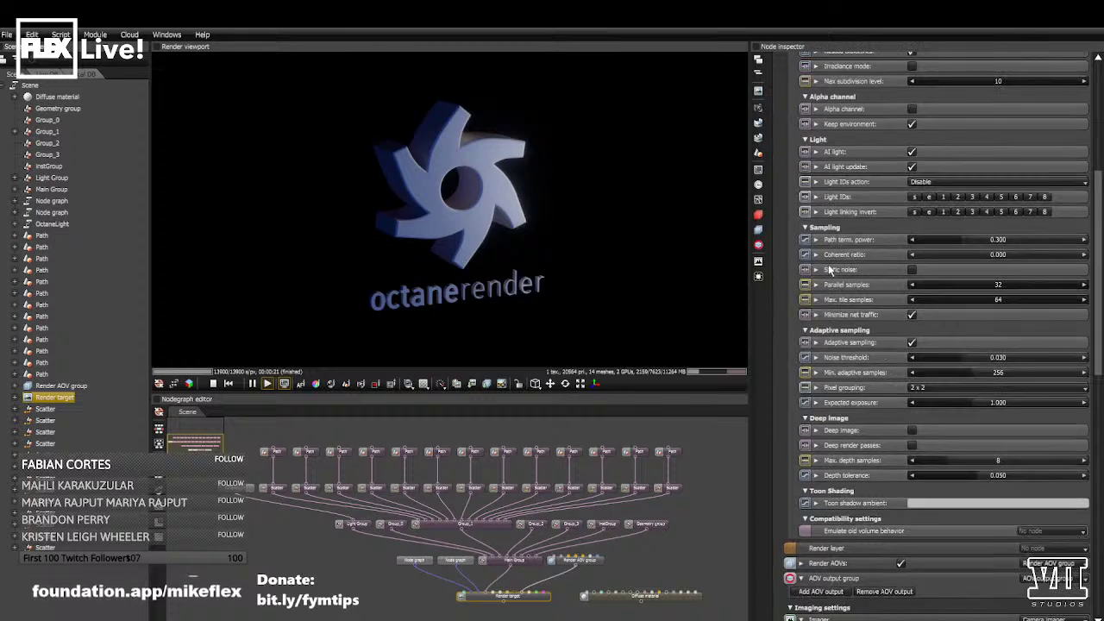
{"action": "scroll", "coordinate": [828, 269], "scroll_direction": "up", "scroll_amount": 5}
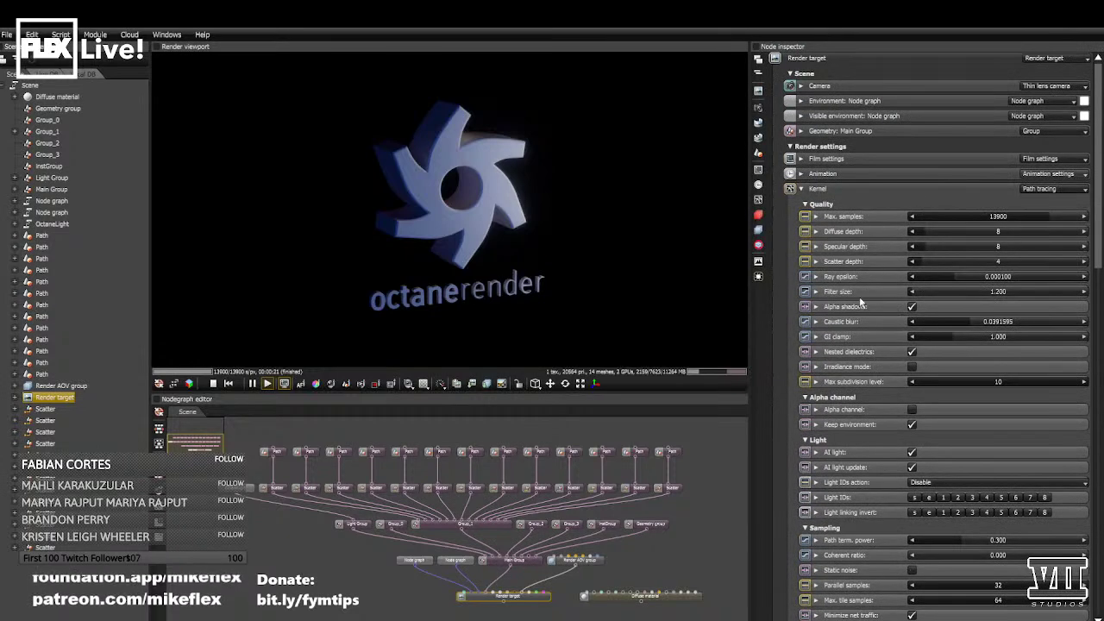
{"action": "scroll", "coordinate": [844, 352], "scroll_direction": "down", "scroll_amount": 4}
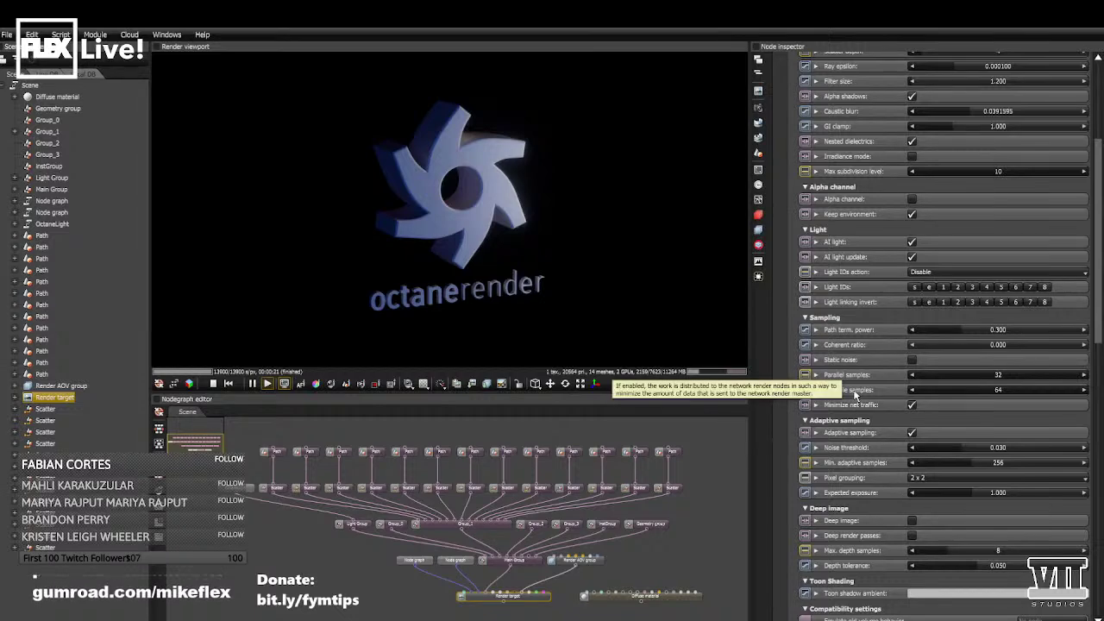
{"action": "scroll", "coordinate": [868, 313], "scroll_direction": "up", "scroll_amount": 5}
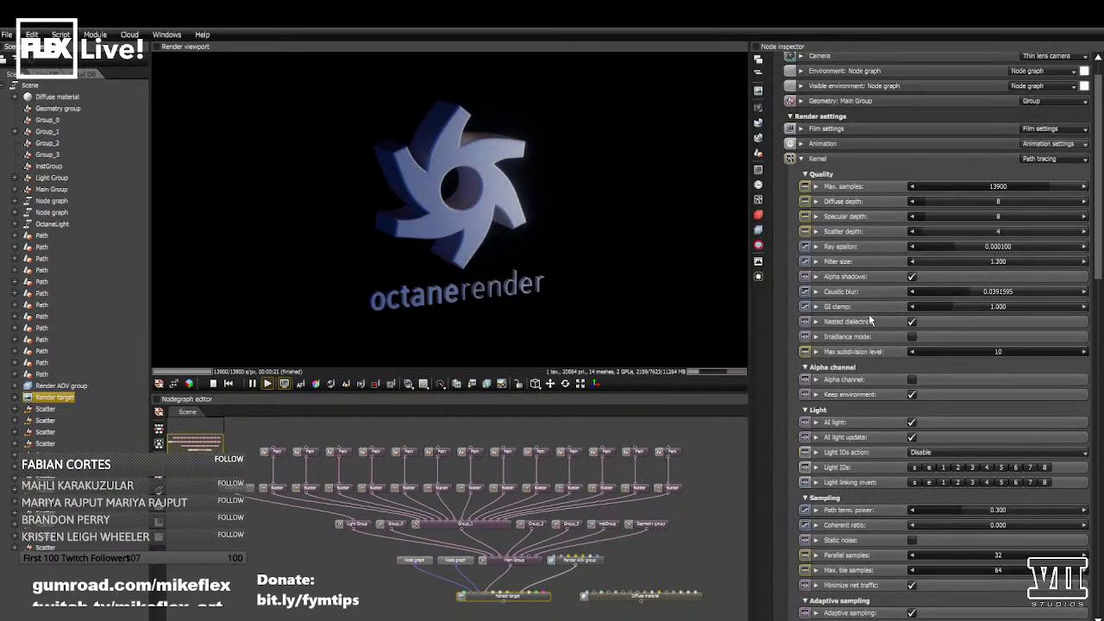
{"action": "left_click", "coordinate": [802, 159]}
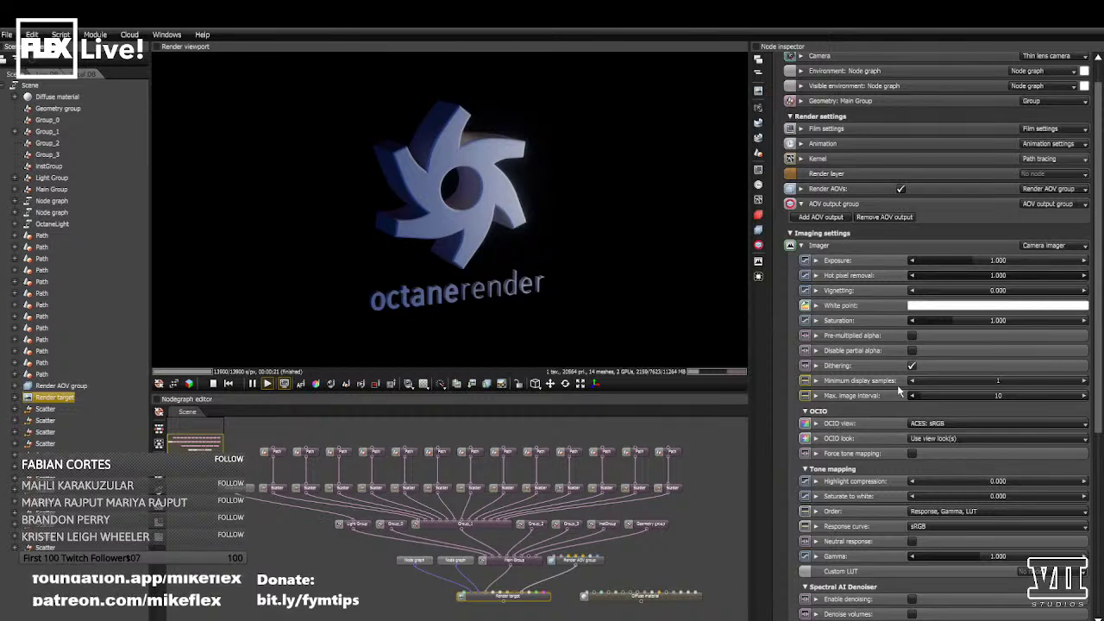
- Examine the imager's available OCIO view transforms and keep ACES: sRGB selected
{"action": "left_click", "coordinate": [806, 412]}
{"action": "left_click", "coordinate": [806, 412]}
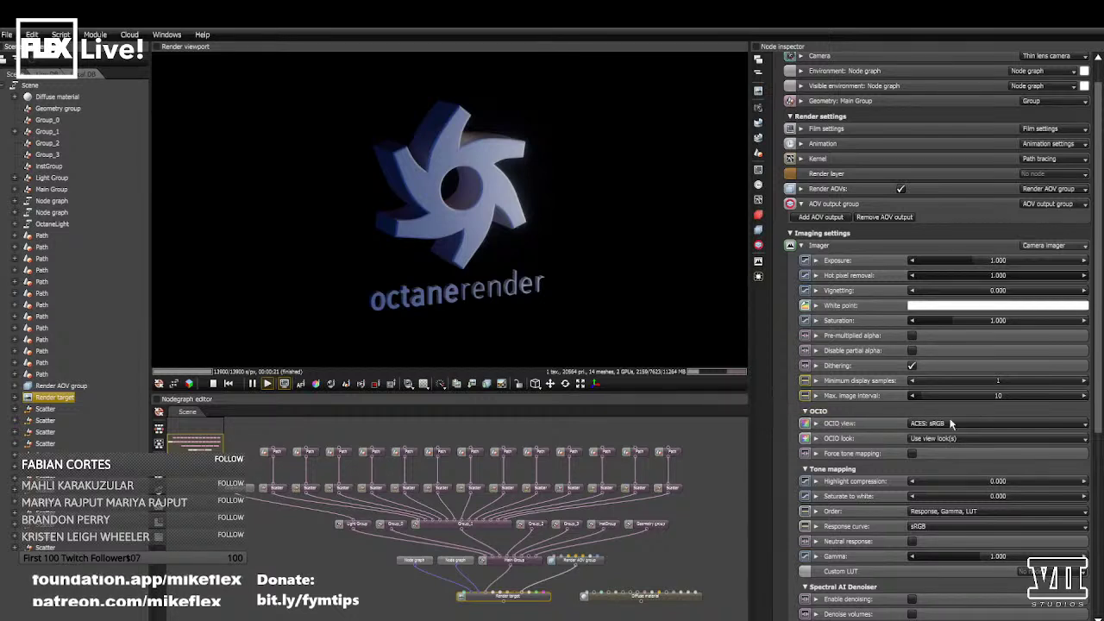
{"action": "left_click", "coordinate": [817, 423]}
{"action": "left_click", "coordinate": [817, 424]}
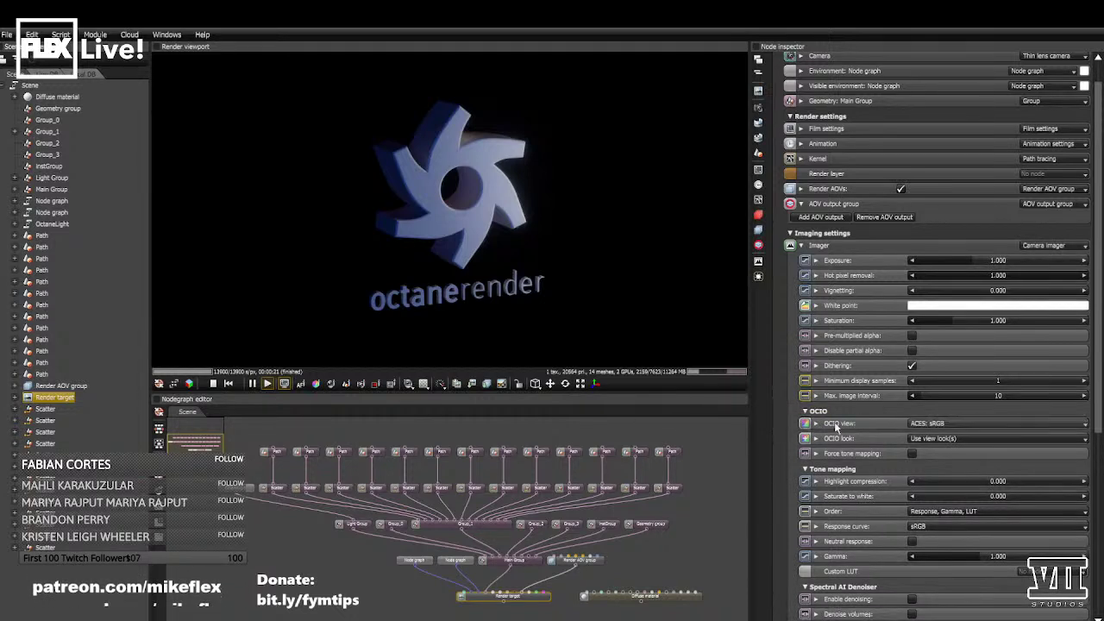
{"action": "left_click", "coordinate": [939, 424]}
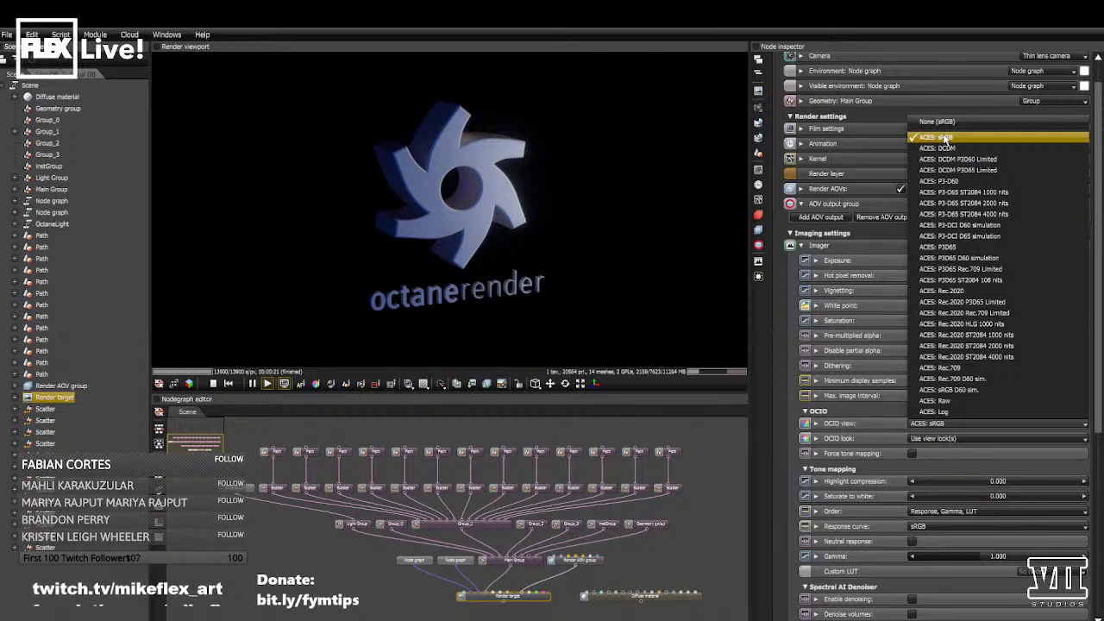
{"action": "left_click", "coordinate": [945, 138]}
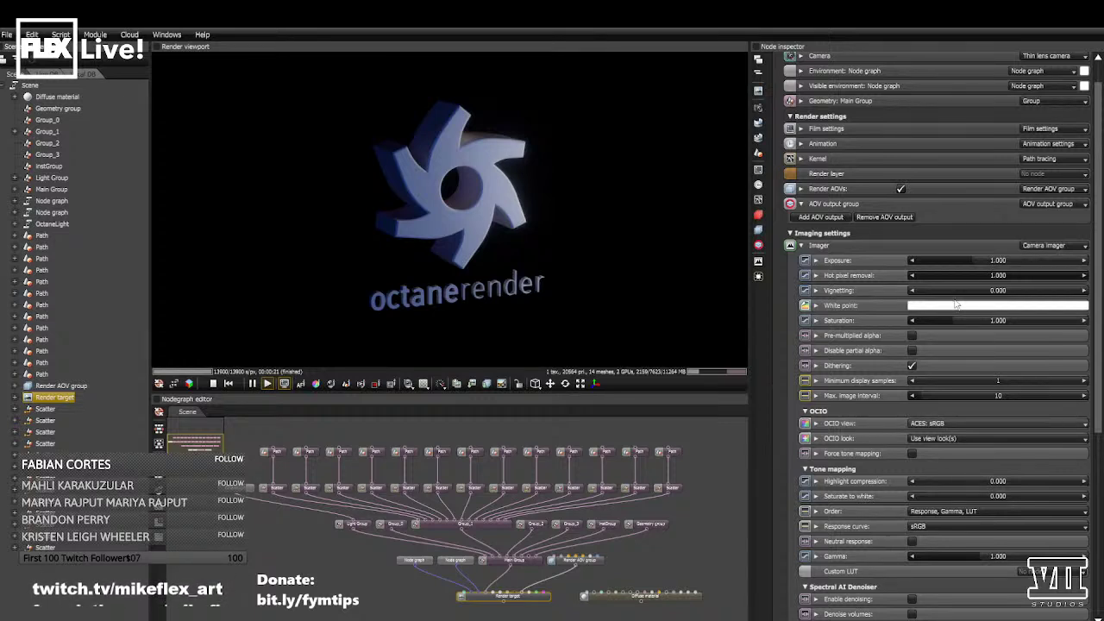
- With Force tone mapping enabled, raise the imager's exposure to about 1.66 and set the OCIO look to None
{"action": "left_click_drag", "start_coordinate": [954, 260], "coordinate": [902, 289]}
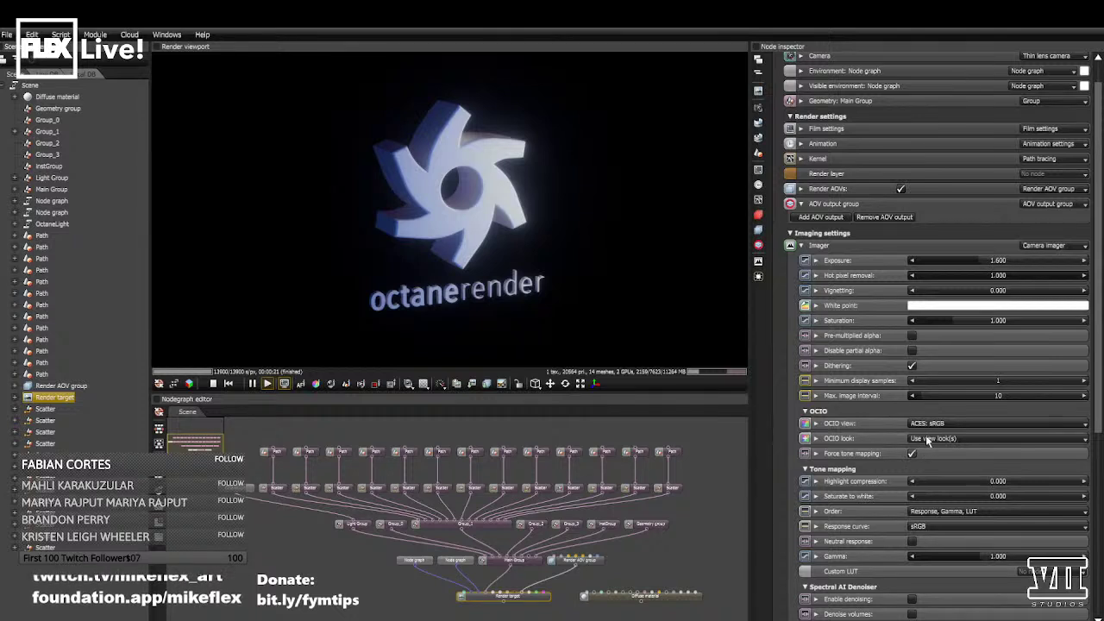
{"action": "left_click", "coordinate": [920, 437]}
{"action": "left_click", "coordinate": [928, 459]}
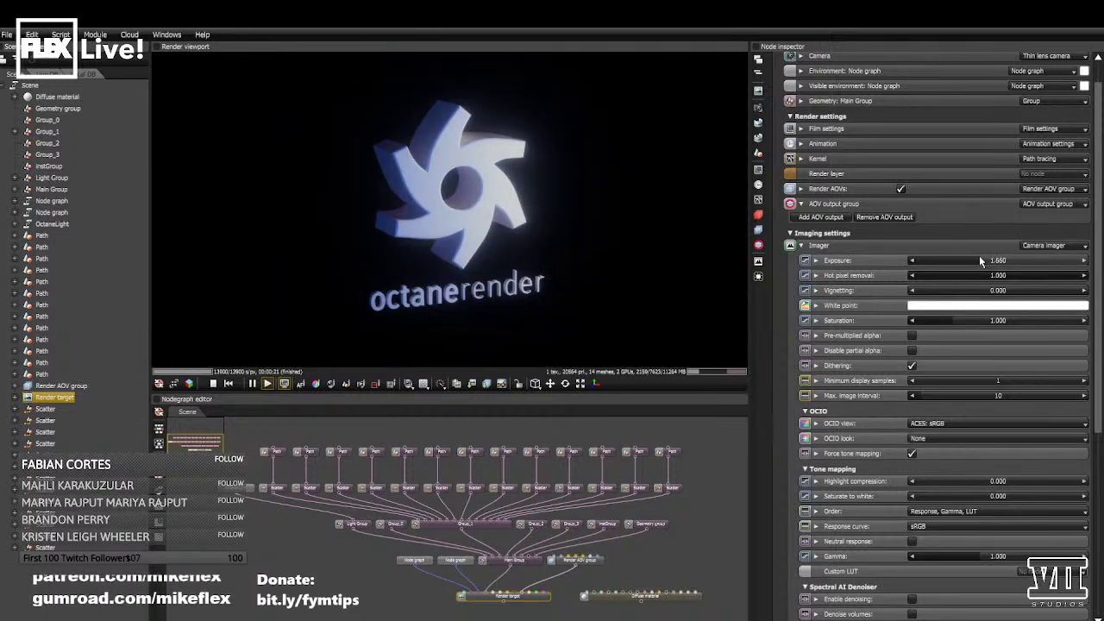
- Try gamma changes with Force tone mapping on and off, ending with it off and gamma at about 1.16
{"action": "left_click_drag", "start_coordinate": [957, 557], "coordinate": [972, 554]}
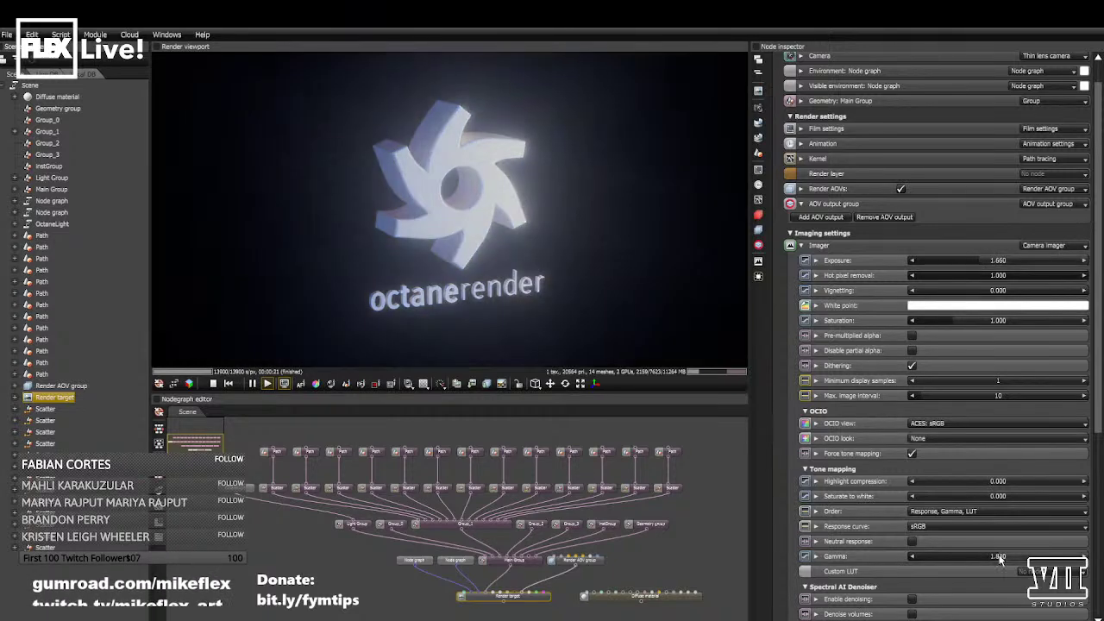
{"action": "left_click", "coordinate": [914, 451]}
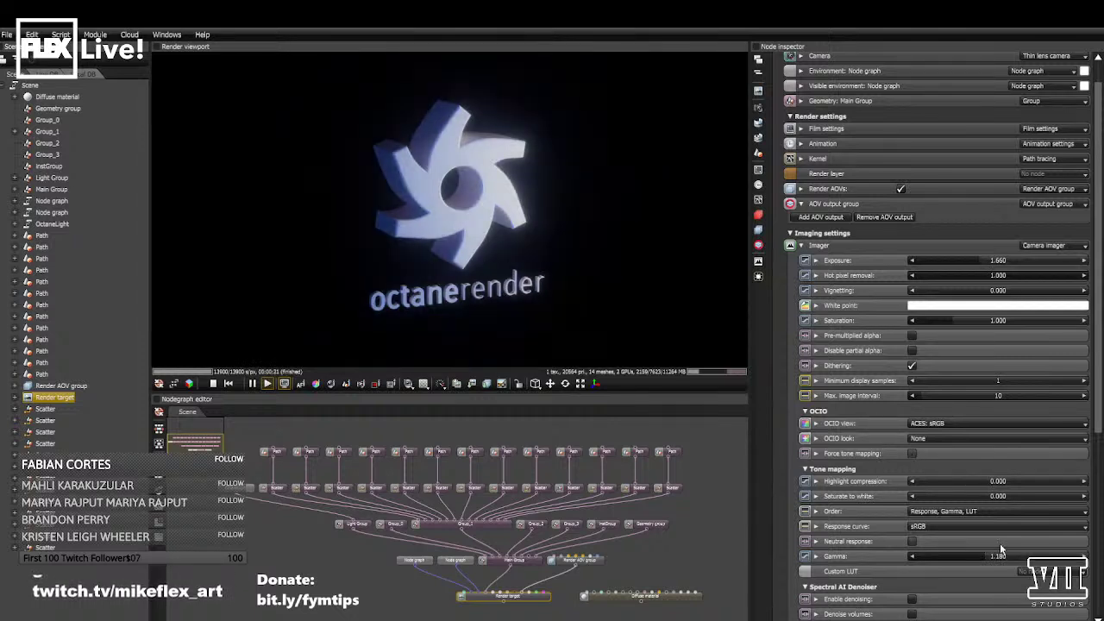
{"action": "mouse_move", "coordinate": [996, 557]}
{"action": "left_mouse_down"}
{"action": "mouse_move", "coordinate": [984, 553]}
{"action": "mouse_move", "coordinate": [1003, 557]}
{"action": "left_mouse_up"}
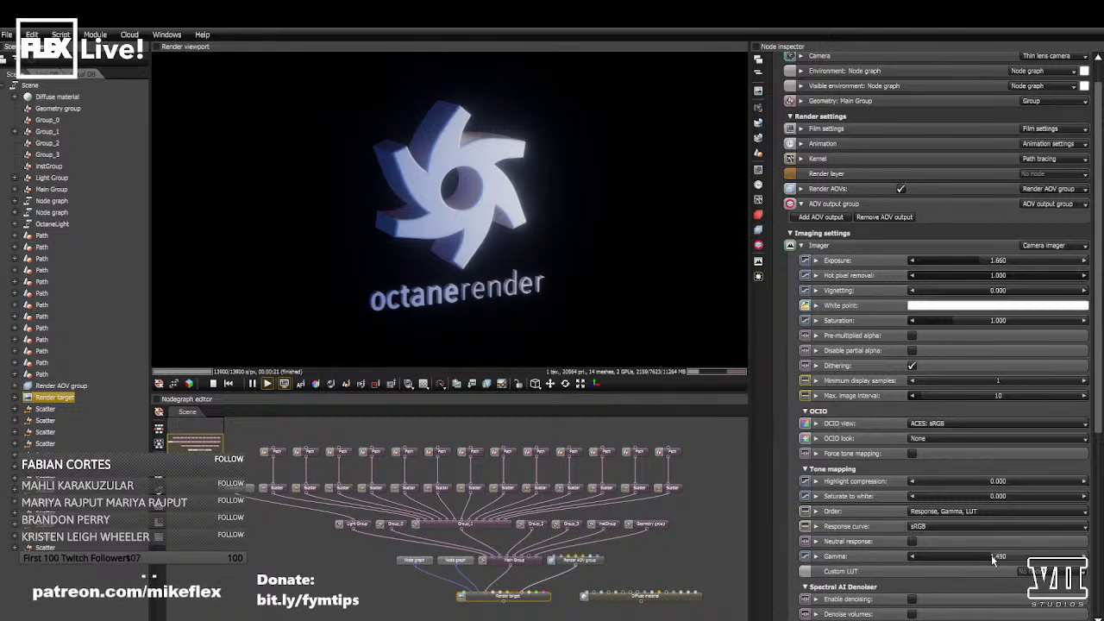
{"action": "left_click_drag", "start_coordinate": [990, 555], "coordinate": [995, 553]}
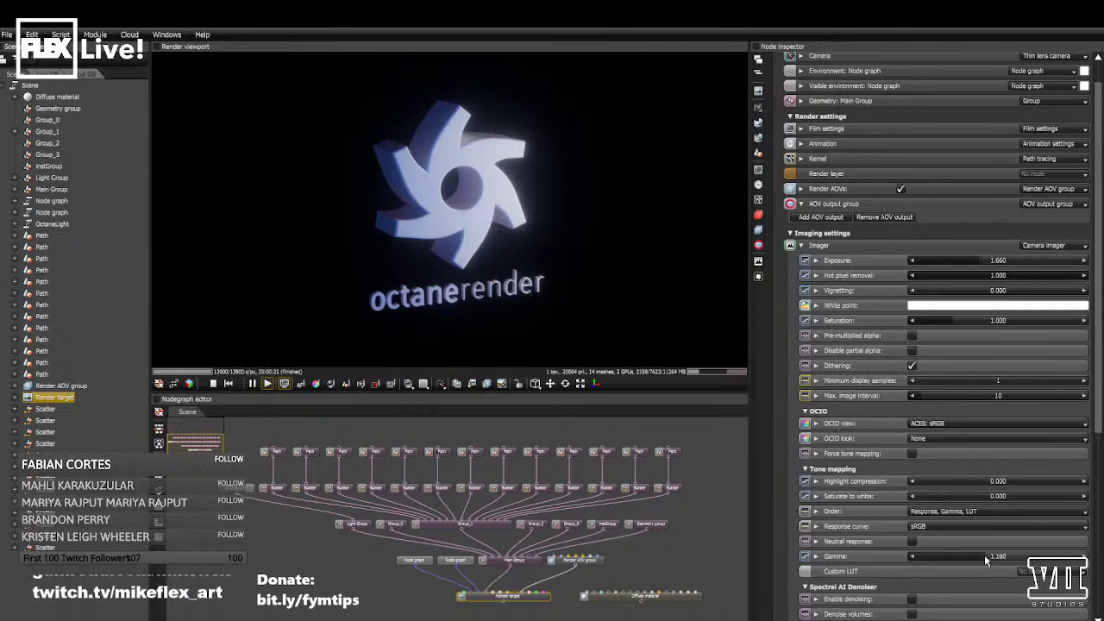
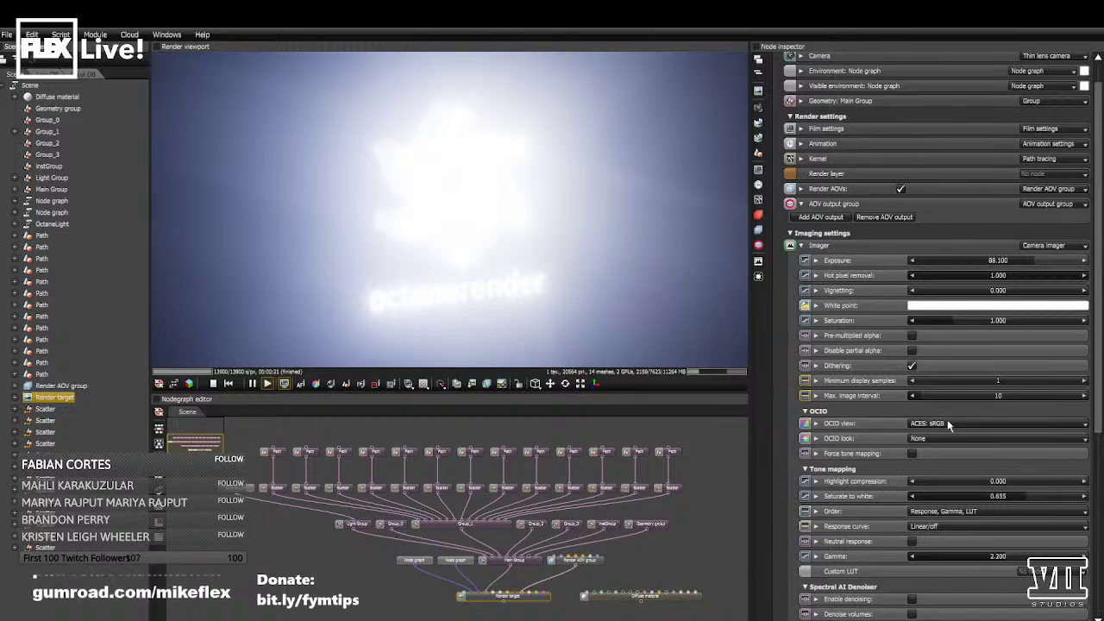
- Adjust the imager to exposure about 1.96 and highlight compression about 0.441 with Force tone mapping enabled
{"action": "mouse_move", "coordinate": [992, 261]}
{"action": "left_mouse_down"}
{"action": "mouse_move", "coordinate": [1044, 265]}
{"action": "mouse_move", "coordinate": [982, 257]}
{"action": "left_mouse_up"}
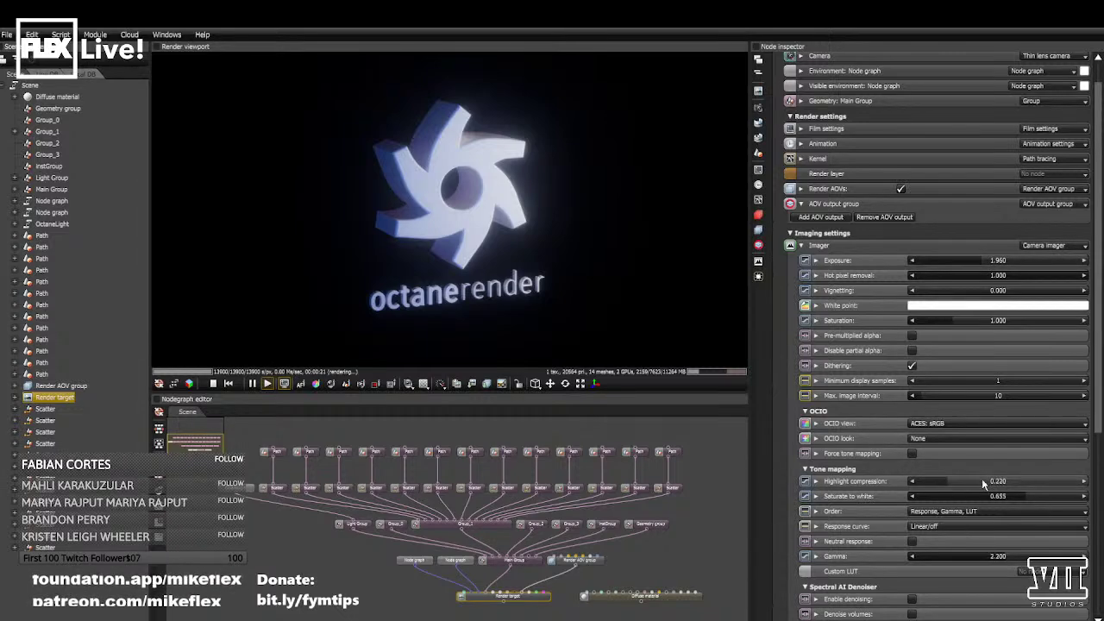
{"action": "left_click", "coordinate": [912, 454]}
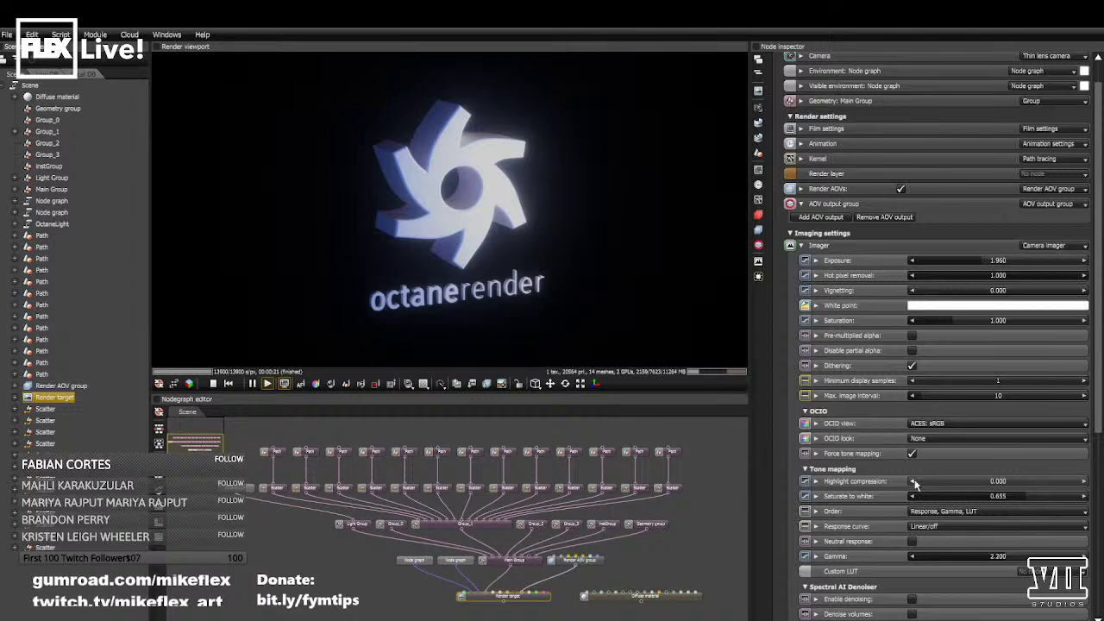
{"action": "left_click_drag", "start_coordinate": [925, 480], "coordinate": [989, 496]}
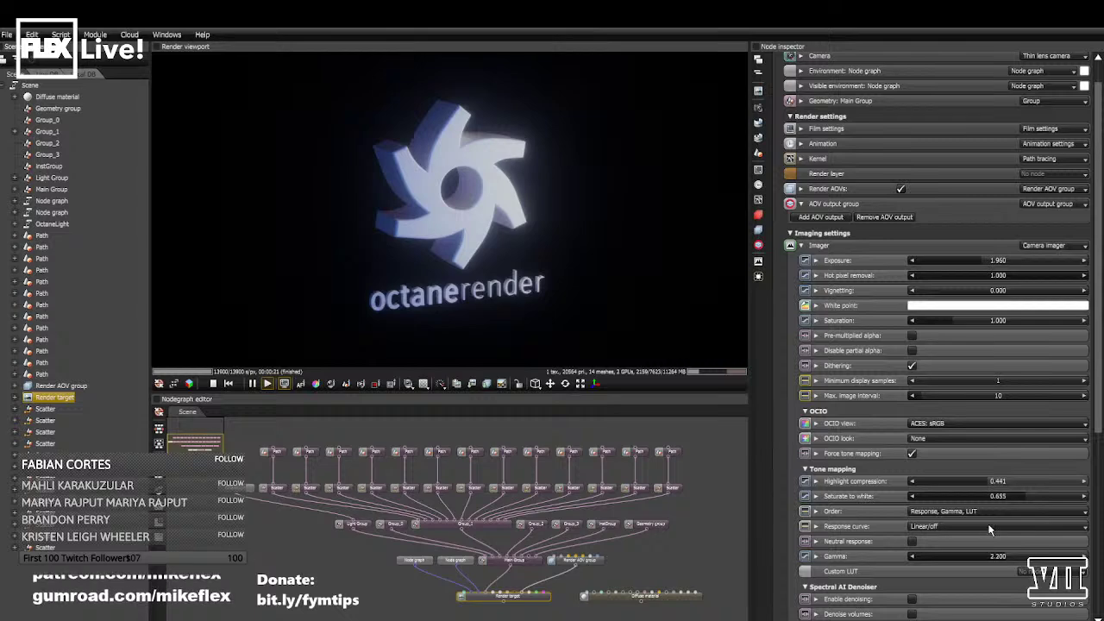
- Try the Agfacolor Futura 200CD, Agfachrome CT precisa 200CD and Agfachrome RSX2 100CD response curves on the render
{"action": "left_click", "coordinate": [1063, 532]}
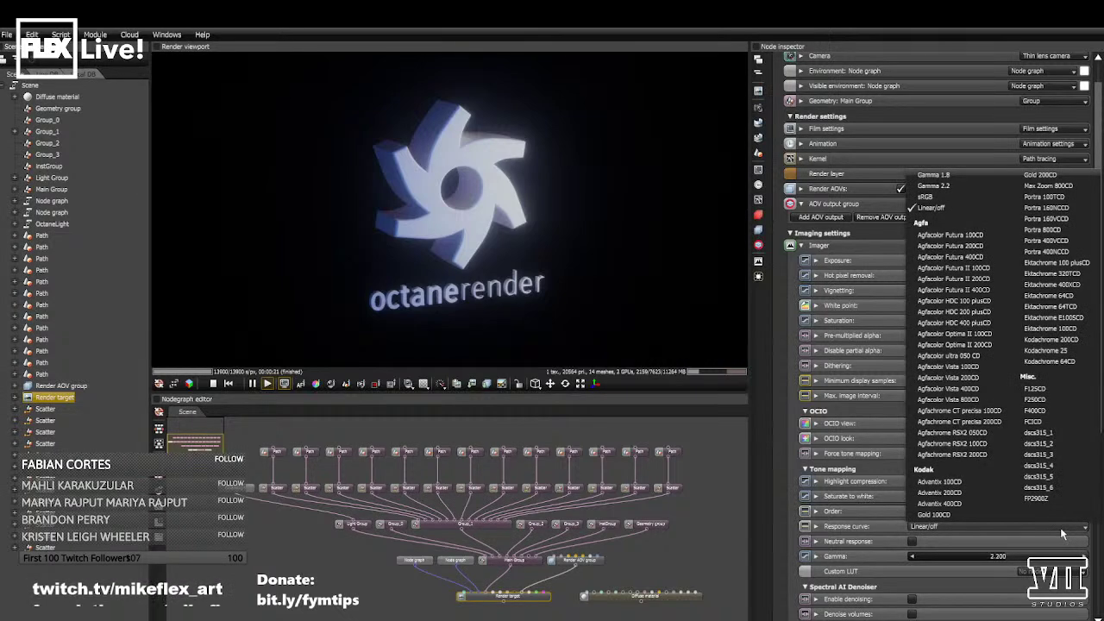
{"action": "left_click", "coordinate": [947, 248]}
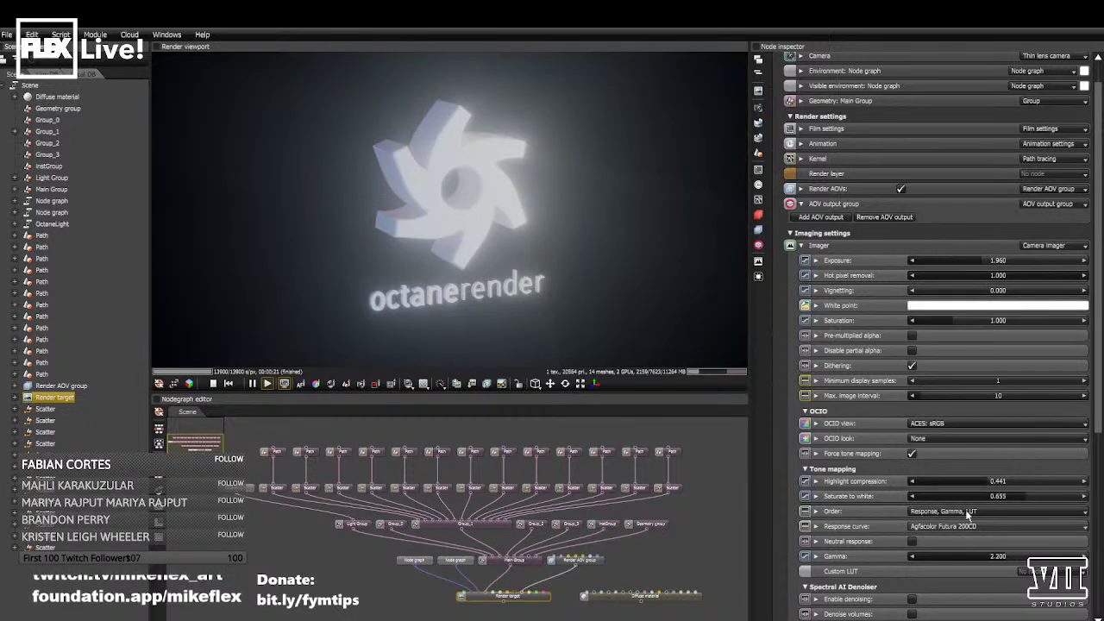
{"action": "scroll", "coordinate": [963, 518], "scroll_direction": "down", "scroll_amount": 2}
{"action": "left_click", "coordinate": [973, 466]}
{"action": "left_click", "coordinate": [956, 362]}
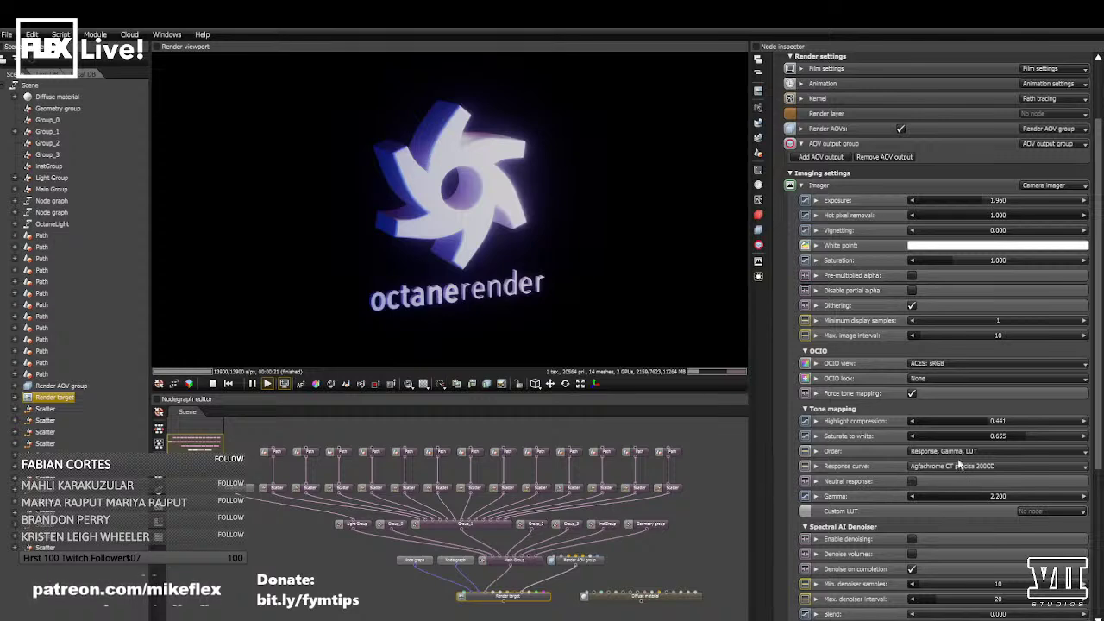
{"action": "left_click", "coordinate": [966, 469]}
{"action": "left_click", "coordinate": [956, 390]}
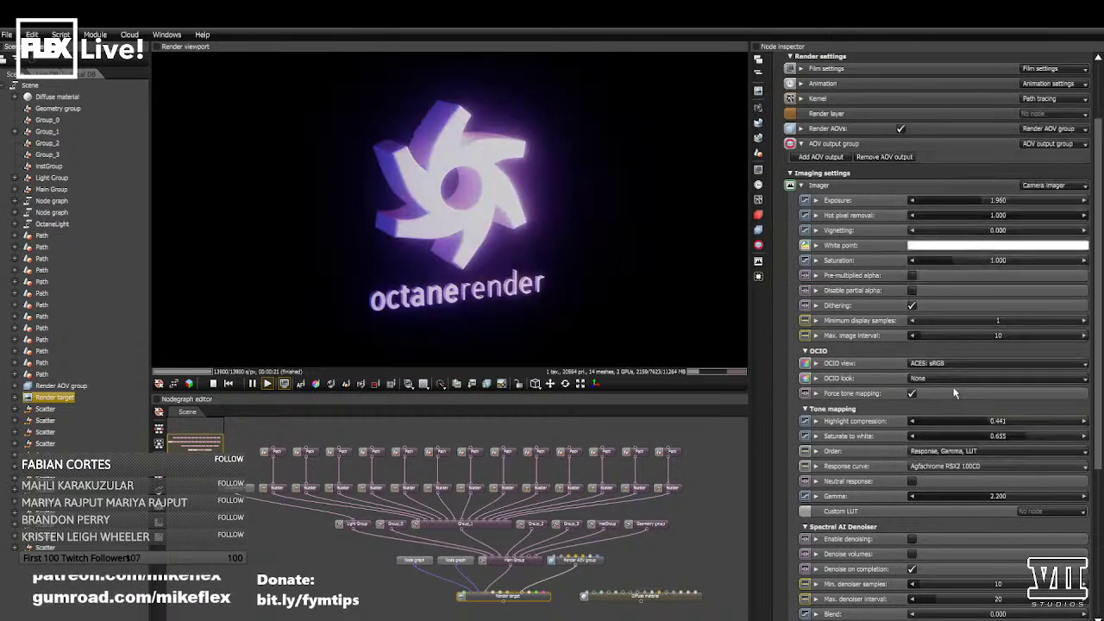
- Try the Agfachrome RSX2 200CD, Advantix 100CD and Agfacolor Vista 800CD response curves on the render
{"action": "left_click", "coordinate": [972, 468]}
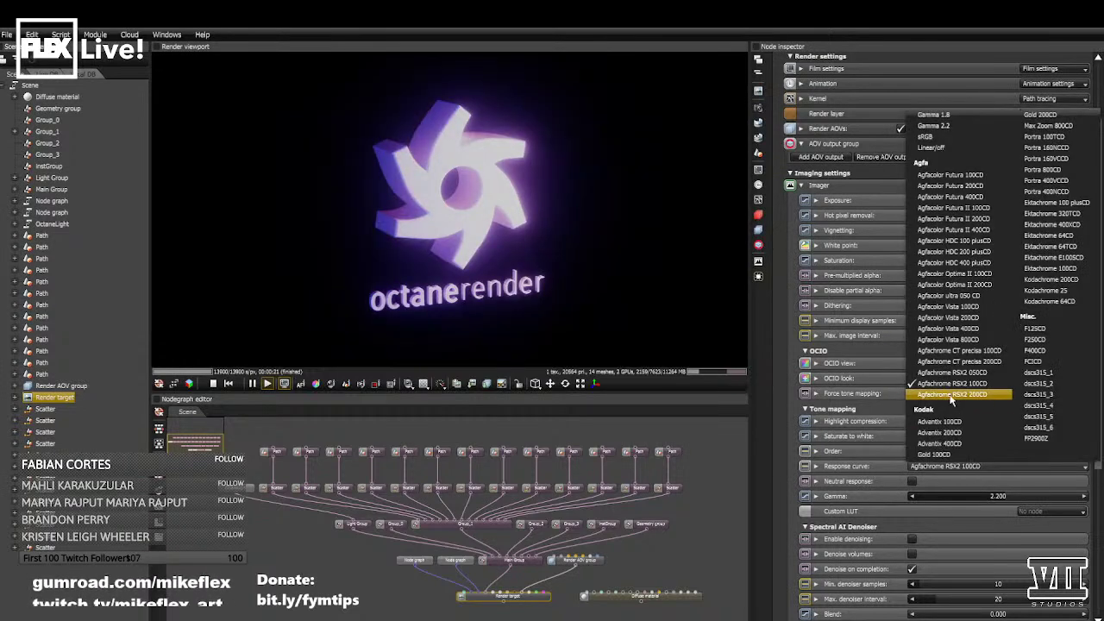
{"action": "left_click", "coordinate": [950, 398]}
{"action": "left_click", "coordinate": [948, 468]}
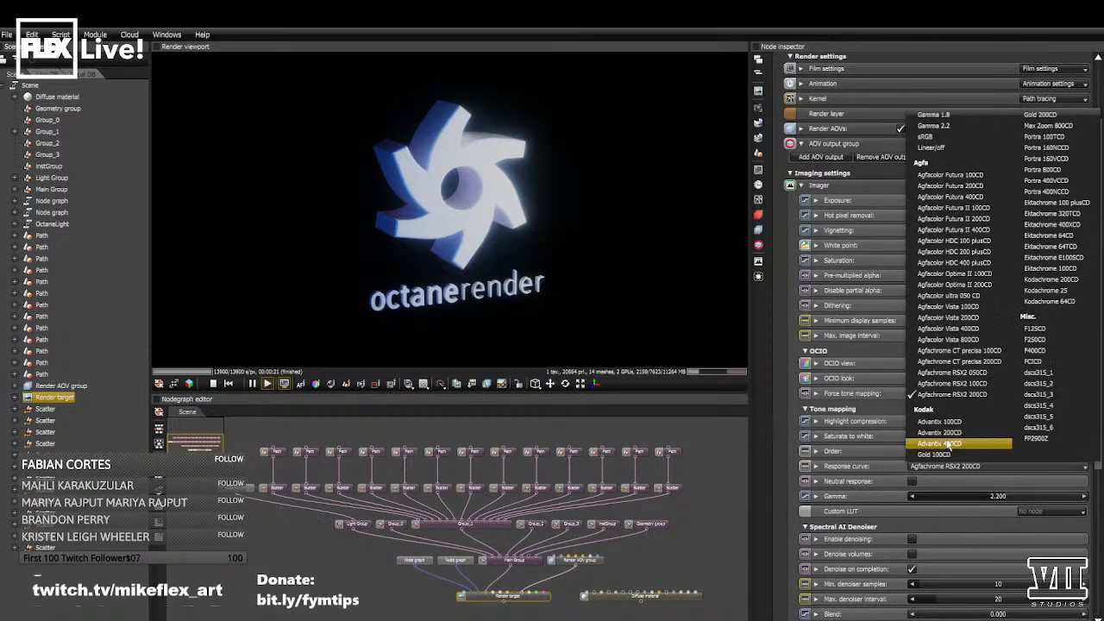
{"action": "left_click", "coordinate": [939, 420]}
{"action": "left_click", "coordinate": [949, 467]}
{"action": "left_click", "coordinate": [953, 386]}
- Try the Agfacolor Optima II 200CD and Ektachrome 64TCD response curves on the render
{"action": "left_click", "coordinate": [956, 469]}
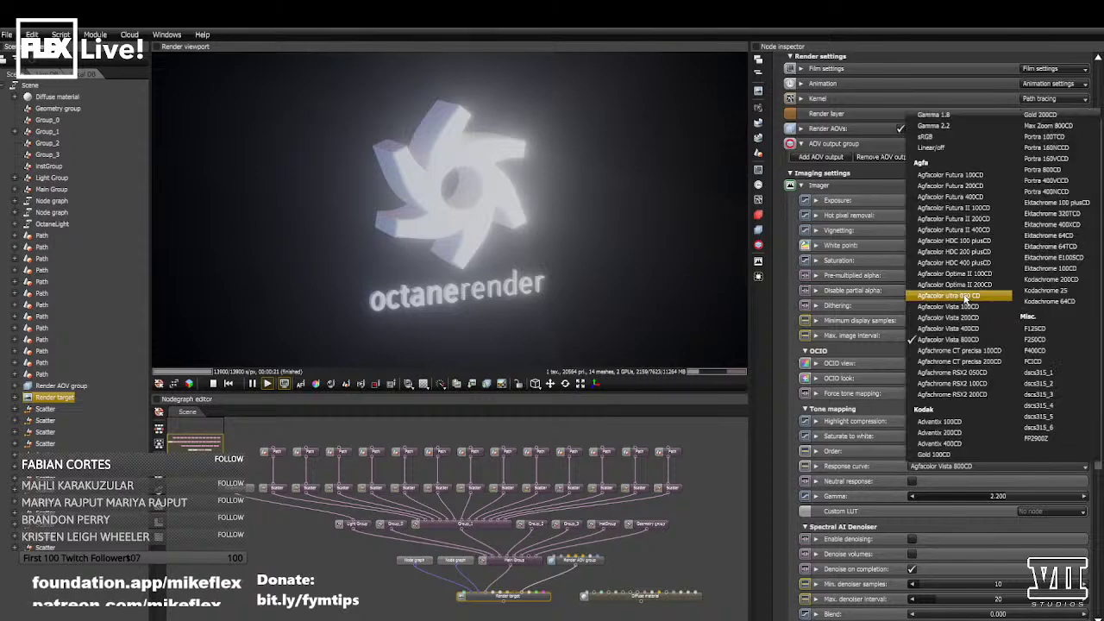
{"action": "left_click", "coordinate": [962, 295]}
{"action": "left_click", "coordinate": [964, 469]}
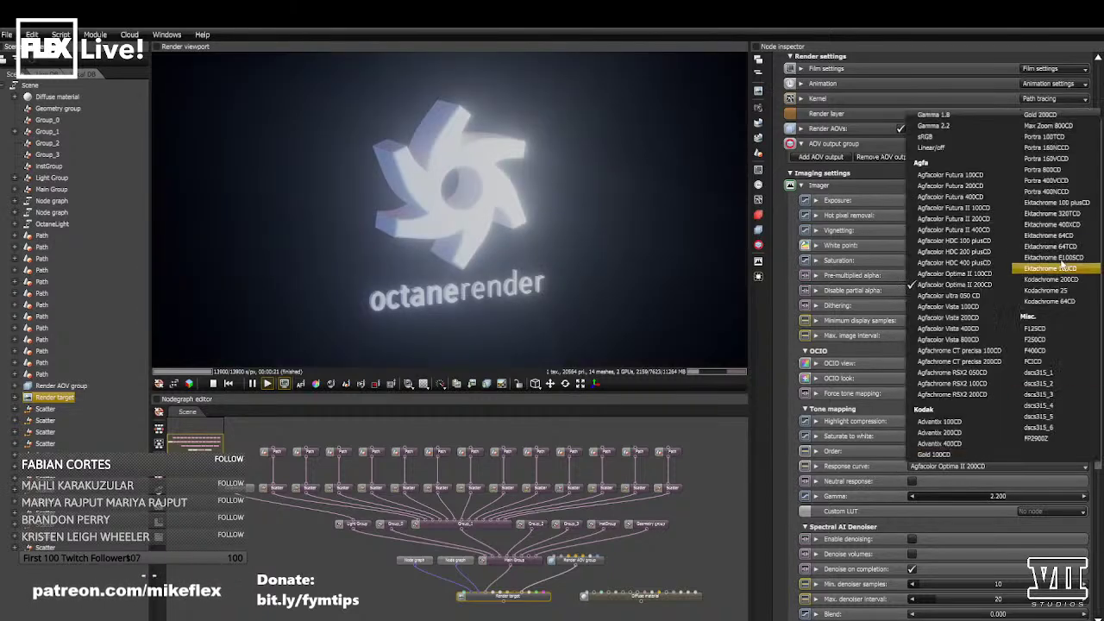
{"action": "left_click", "coordinate": [1066, 248]}
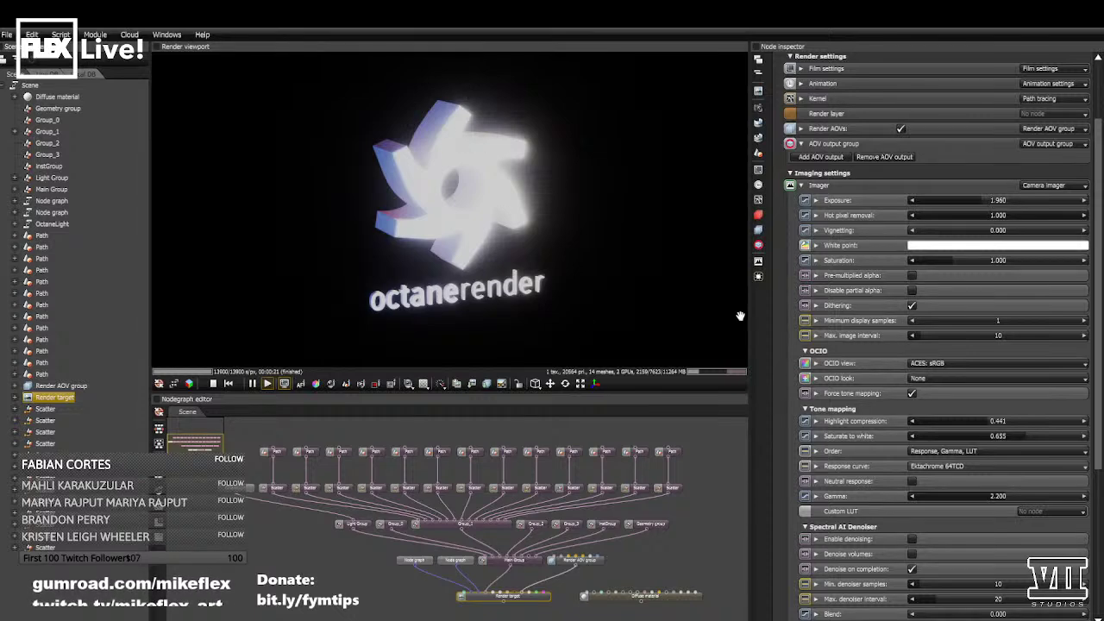
- Try the Ektachrome 320TCD response curve and compare the render with Force tone mapping off and on
{"action": "left_click", "coordinate": [951, 470]}
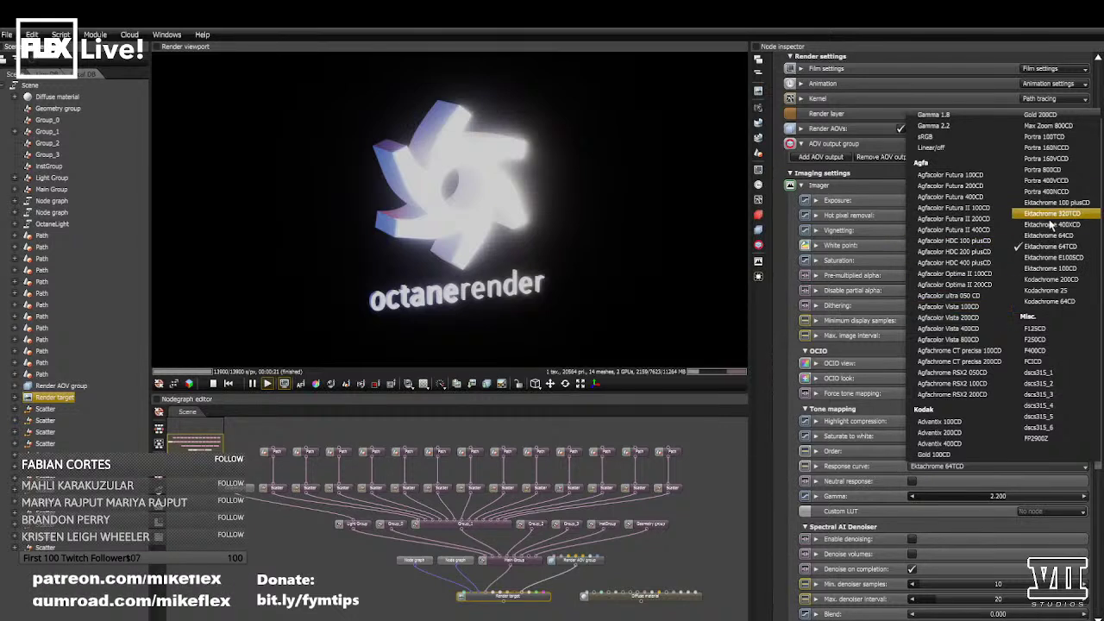
{"action": "left_click", "coordinate": [1050, 213]}
{"action": "left_click", "coordinate": [913, 394]}
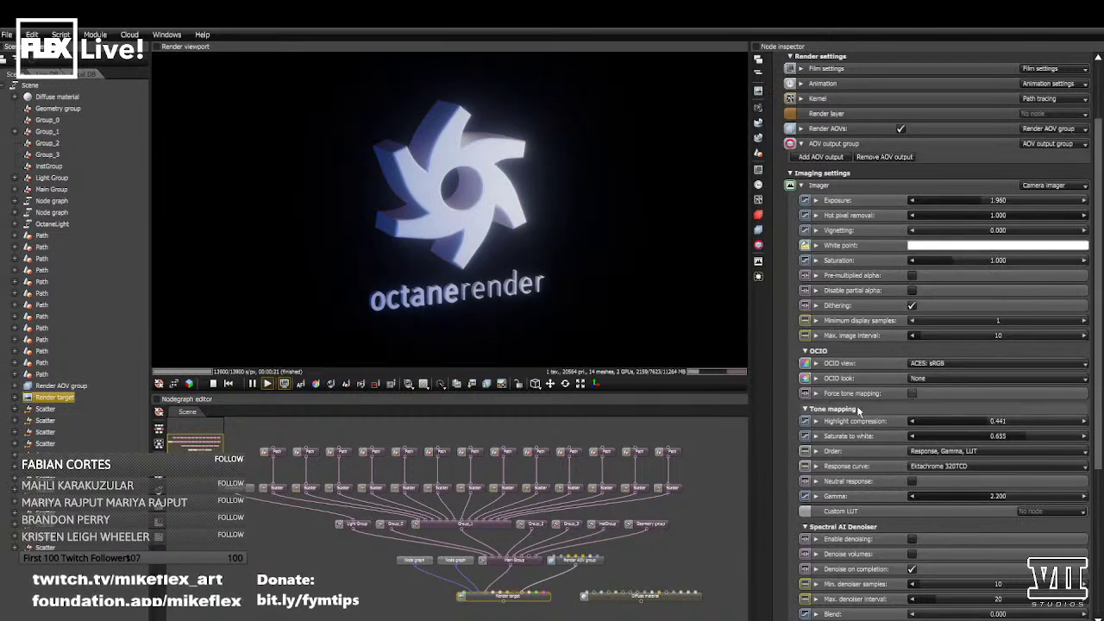
{"action": "left_click", "coordinate": [912, 393]}
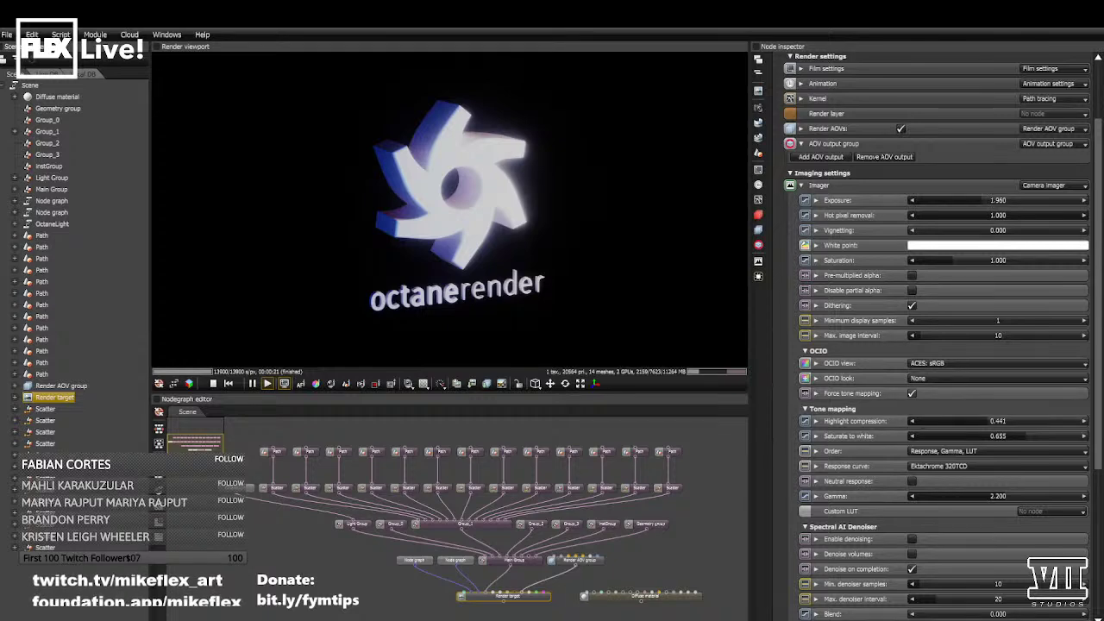
- Try the Portra 400NCCD and Portra 800CD response curves on the render
{"action": "left_click", "coordinate": [954, 466]}
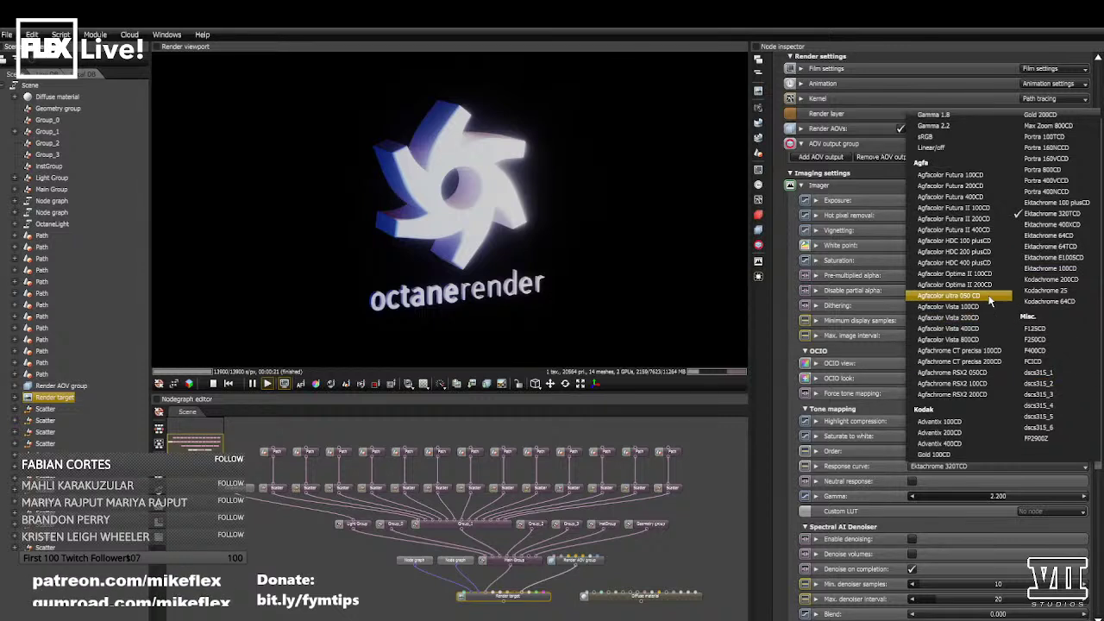
{"action": "left_click", "coordinate": [1042, 184]}
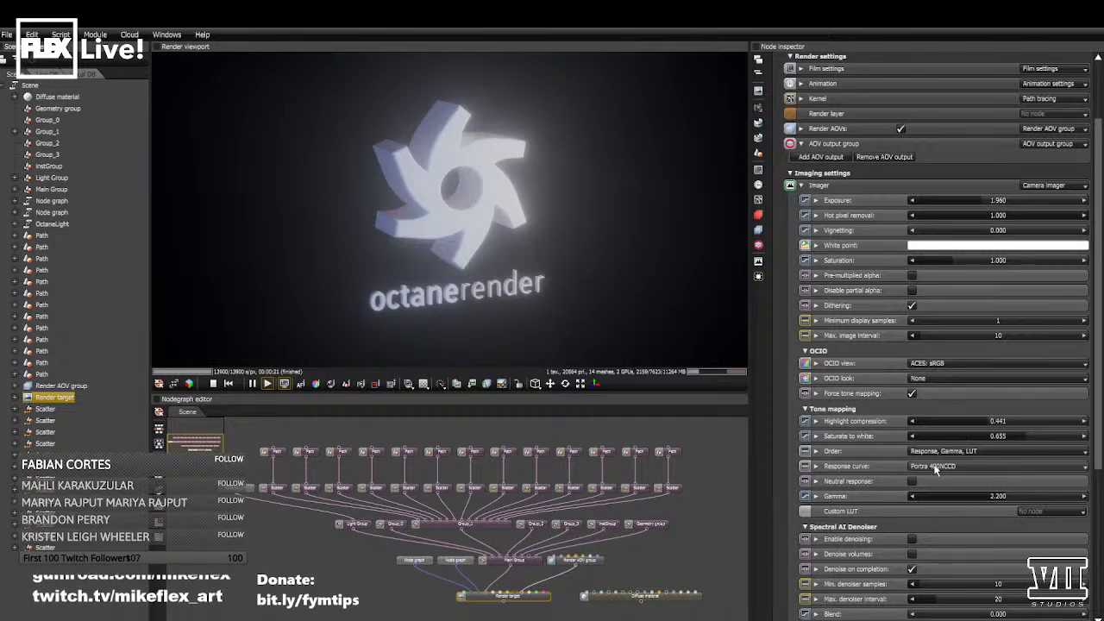
{"action": "left_click", "coordinate": [968, 466]}
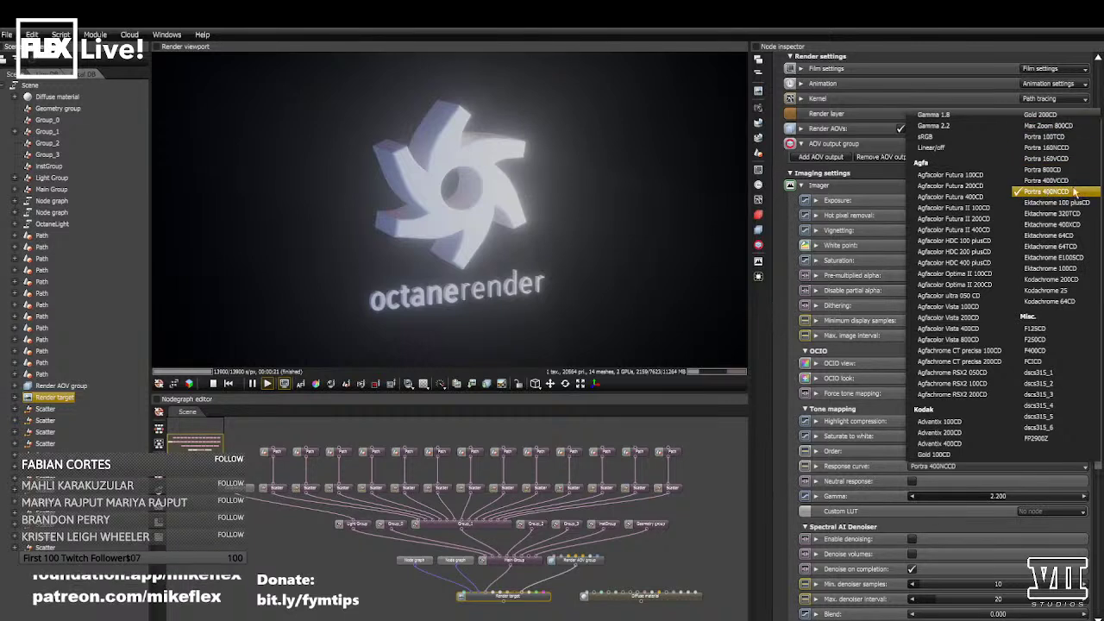
{"action": "left_click", "coordinate": [1040, 170]}
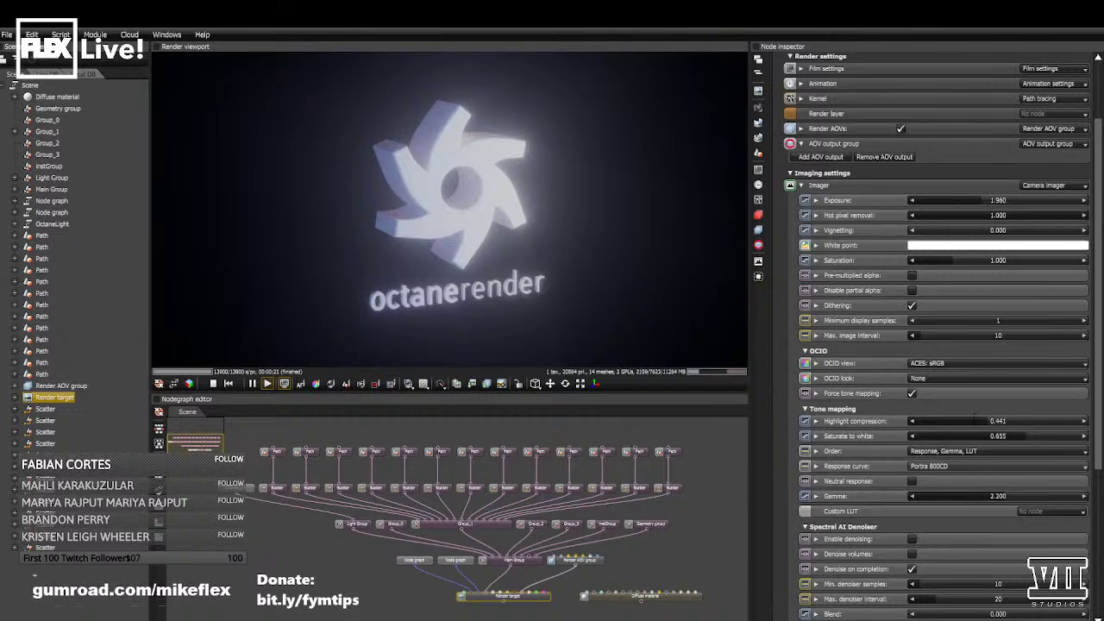
- Set the response curve to Linear/off and compare Force tone mapping off and on, leaving it enabled
{"action": "left_click", "coordinate": [956, 465]}
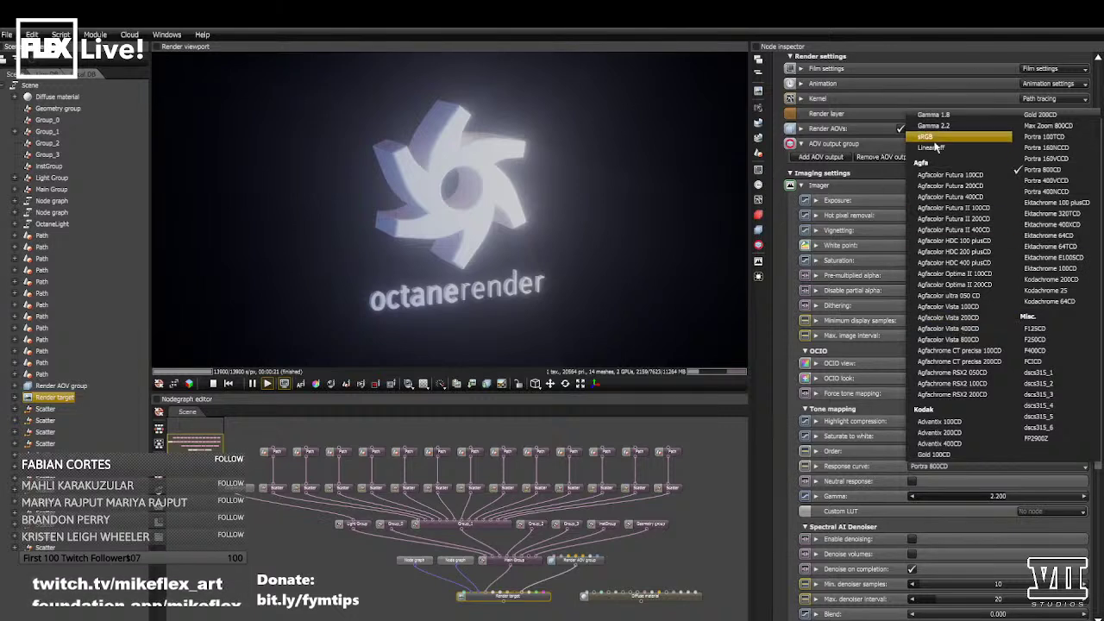
{"action": "left_click", "coordinate": [934, 147]}
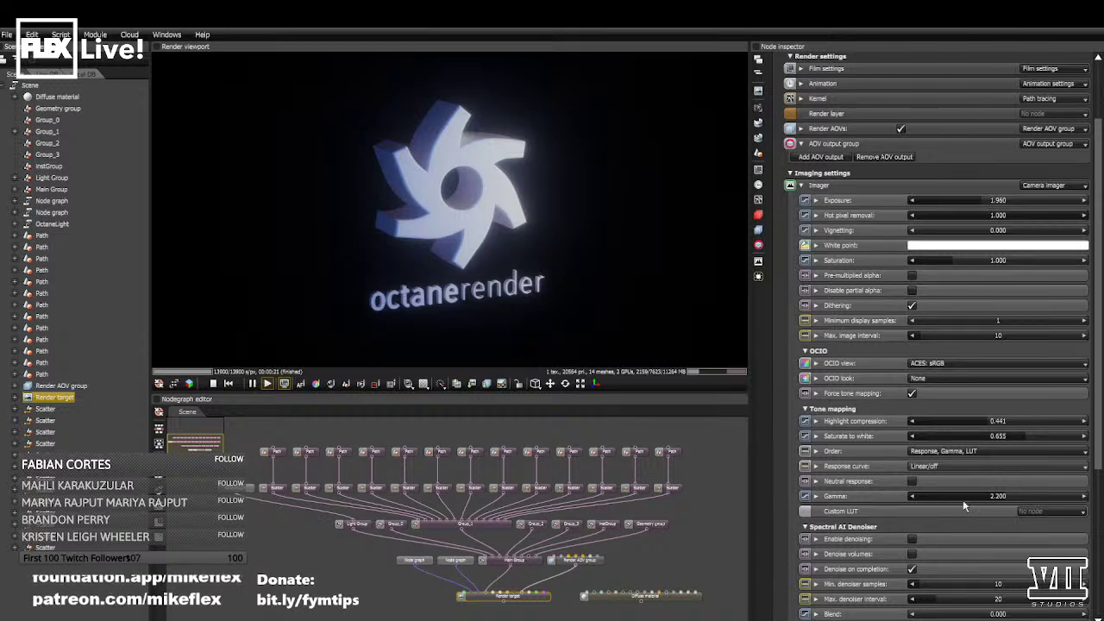
{"action": "left_click", "coordinate": [912, 394]}
{"action": "left_click", "coordinate": [912, 393]}
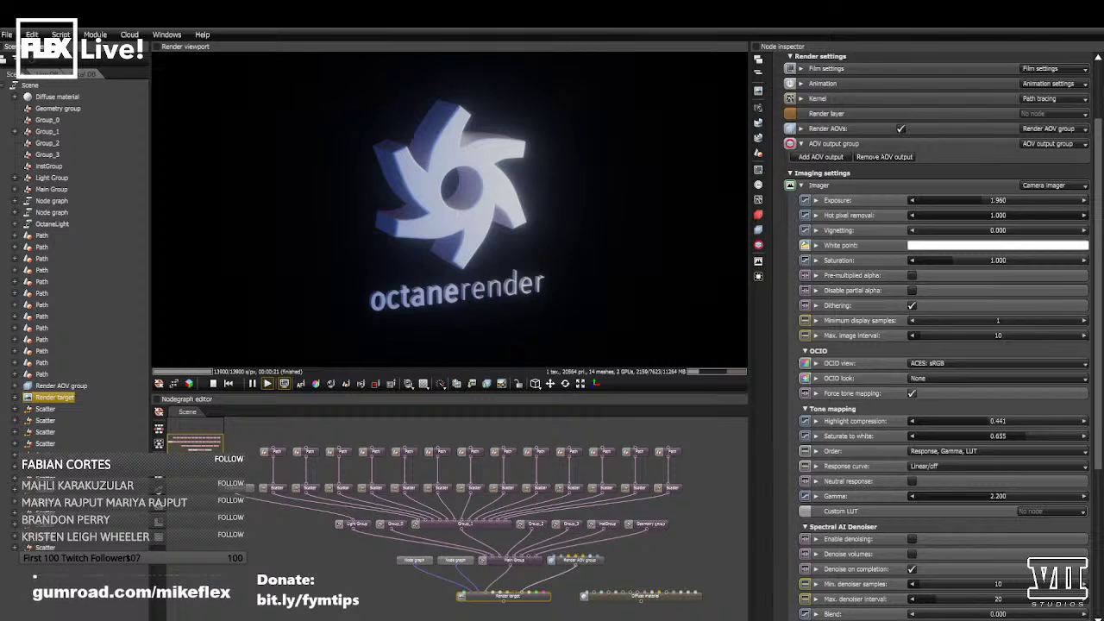
{"action": "left_click", "coordinate": [912, 393]}
{"action": "left_click", "coordinate": [912, 394]}
{"action": "left_click", "coordinate": [912, 393]}
{"action": "left_click", "coordinate": [912, 393]}
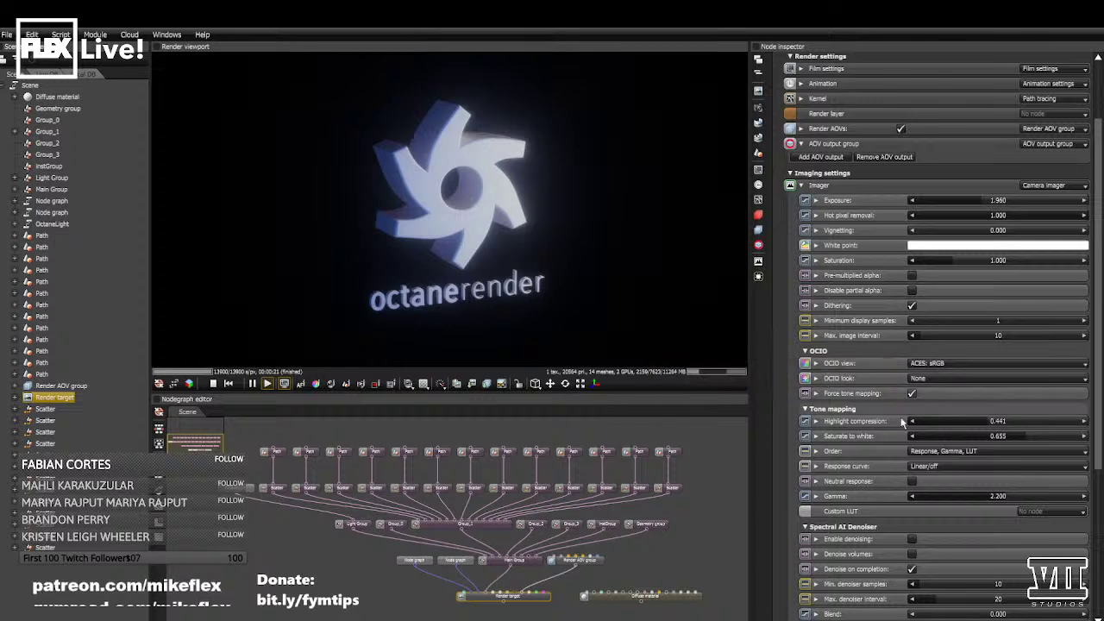
- Review the display profile and OCIO config file in the color management preferences
{"action": "scroll", "coordinate": [894, 403], "scroll_direction": "down", "scroll_amount": 5}
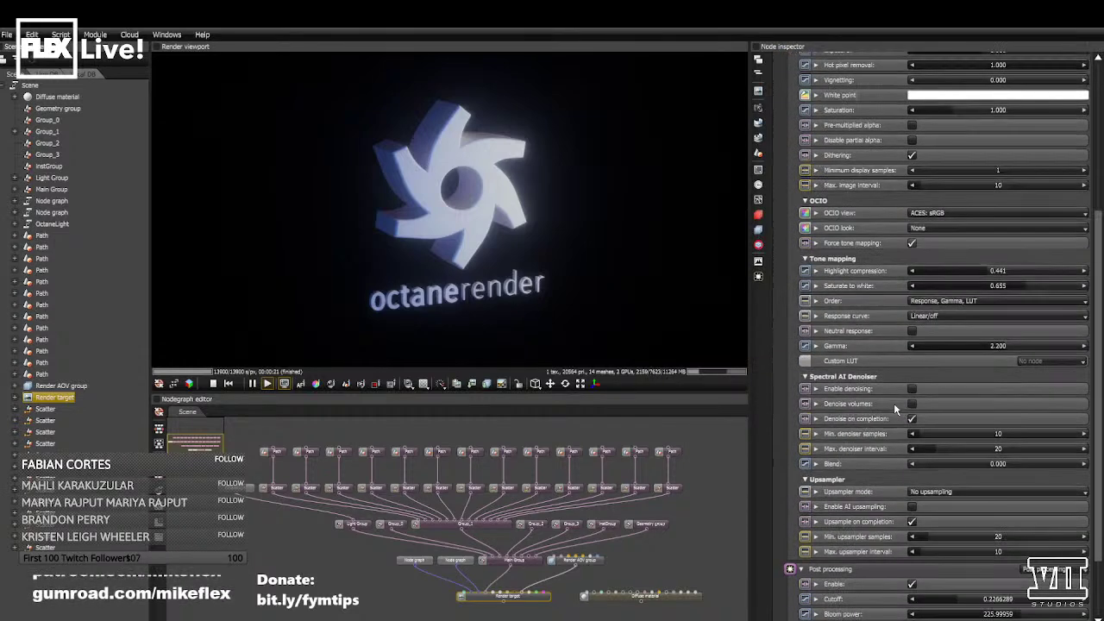
{"action": "scroll", "coordinate": [884, 497], "scroll_direction": "up", "scroll_amount": 3}
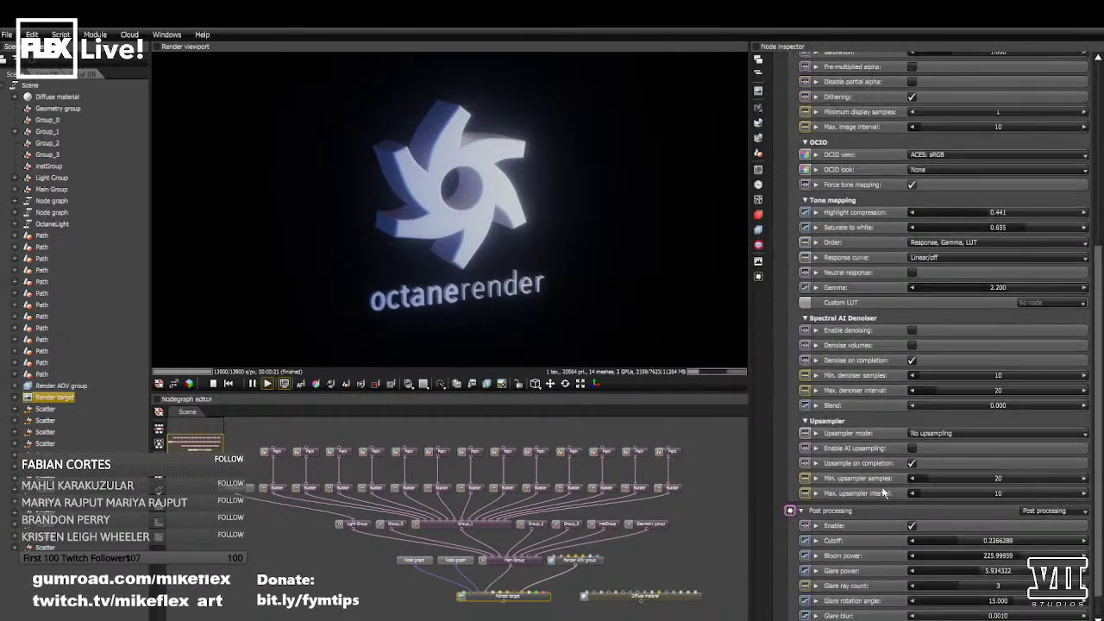
{"action": "scroll", "coordinate": [882, 493], "scroll_direction": "up", "scroll_amount": 4}
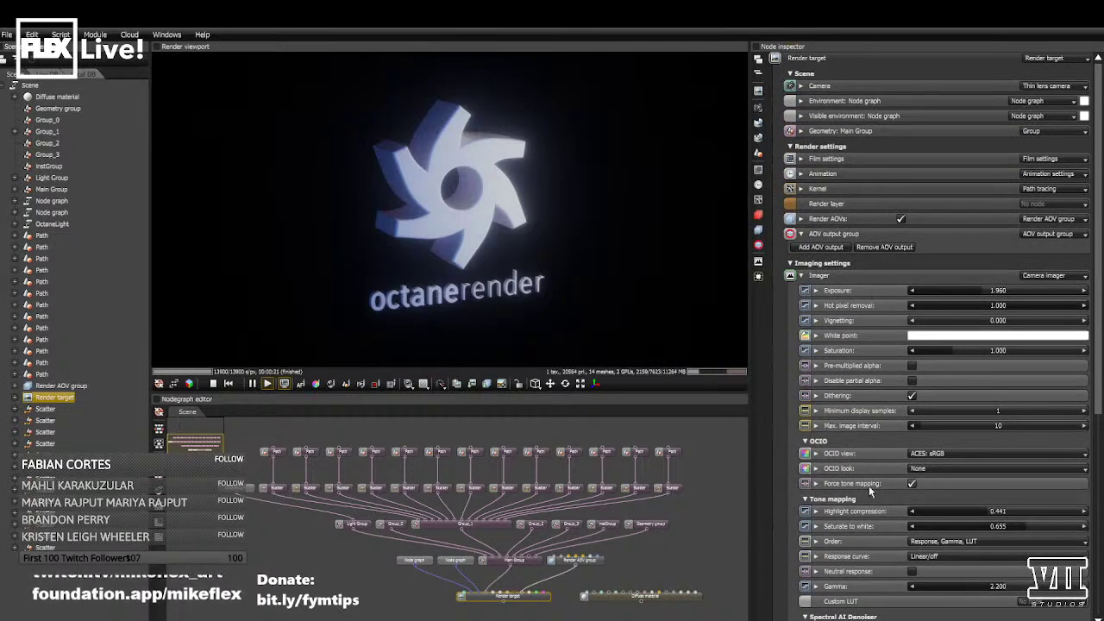
{"action": "left_click", "coordinate": [7, 34]}
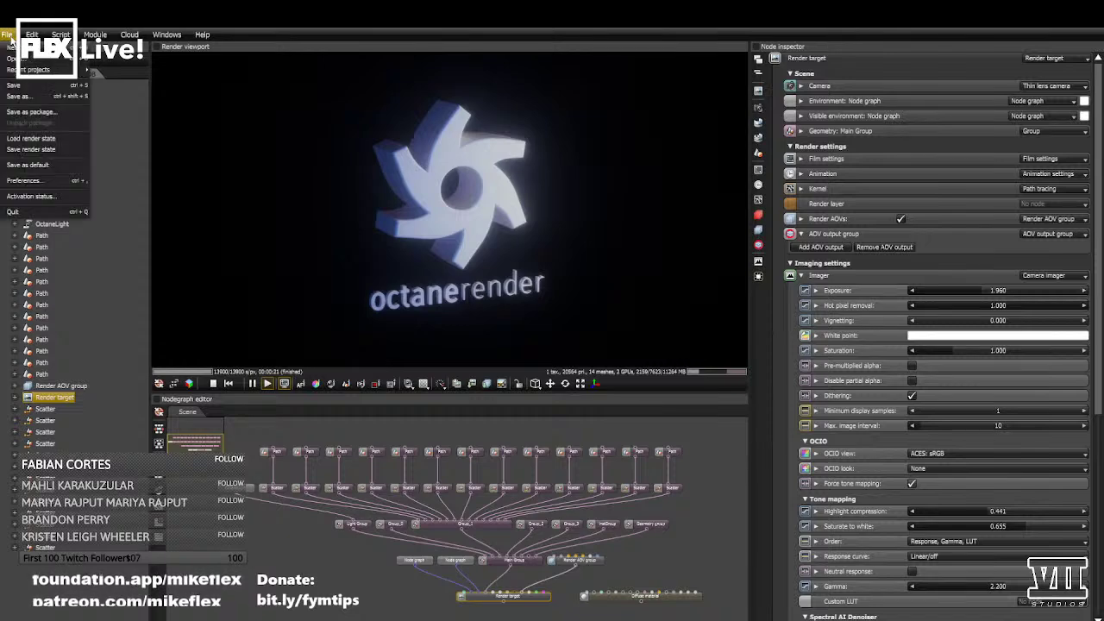
{"action": "left_click", "coordinate": [52, 180]}
{"action": "left_click", "coordinate": [335, 135]}
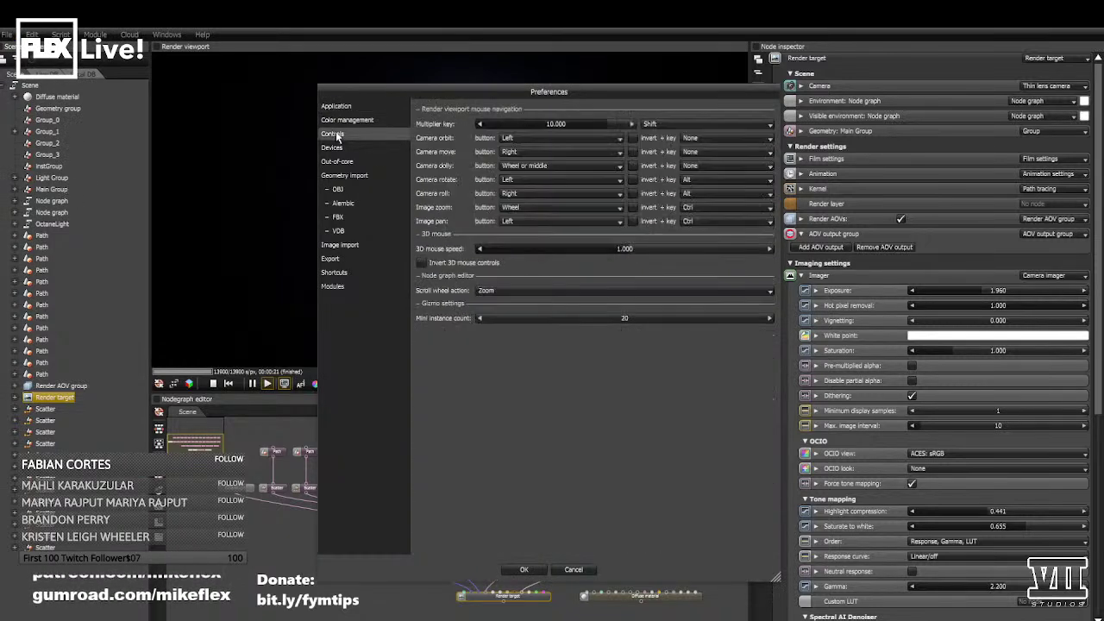
{"action": "left_click", "coordinate": [333, 120]}
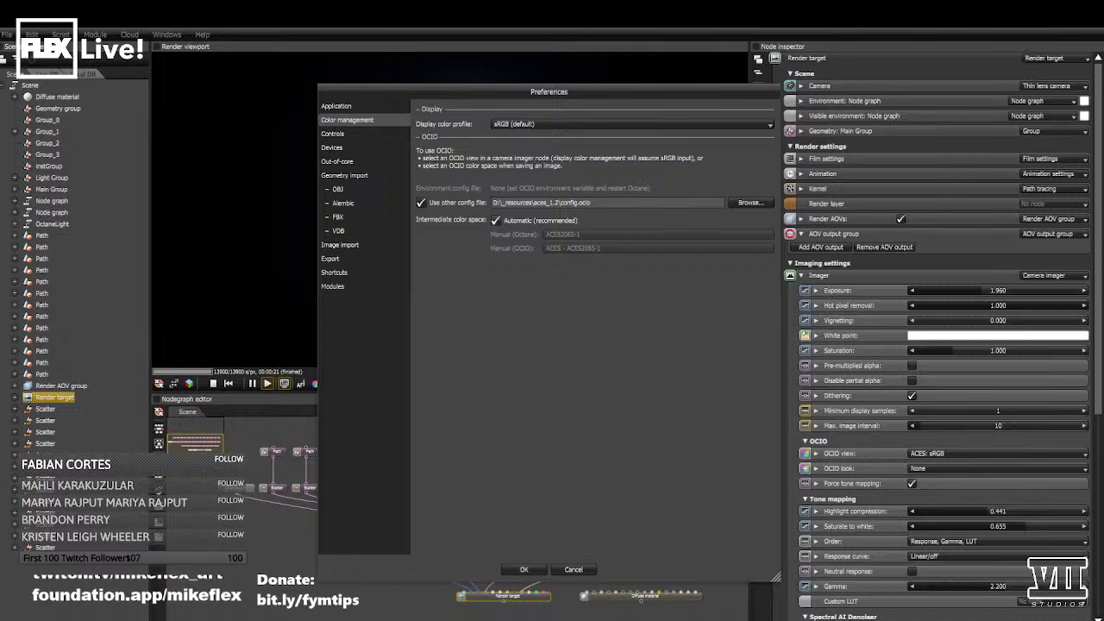
{"action": "left_click", "coordinate": [528, 570]}
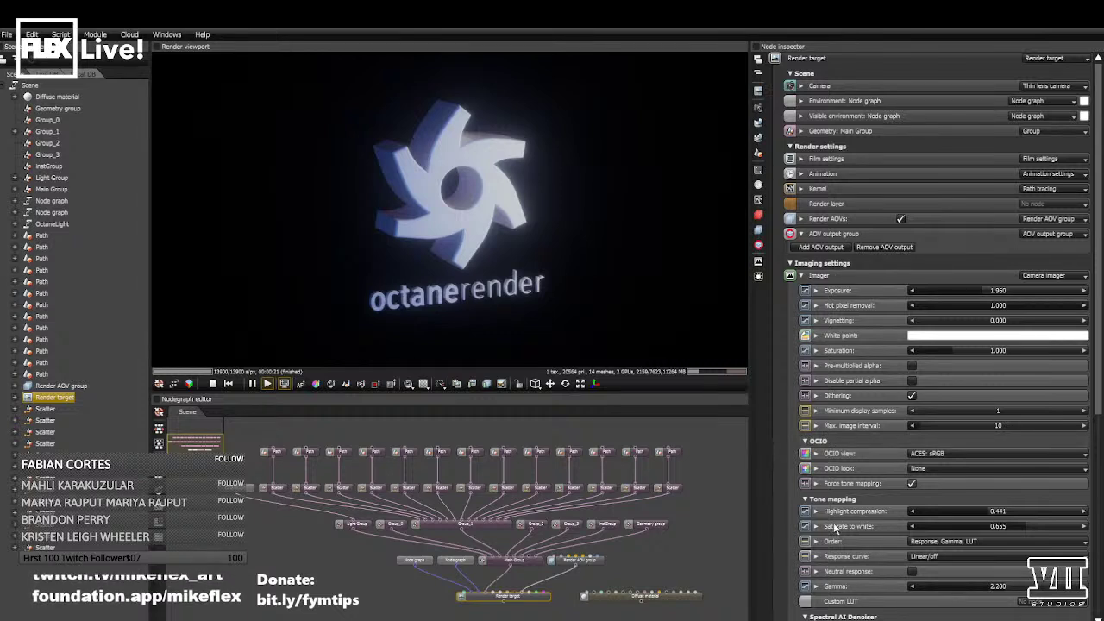
- Collapse the imager's Tone mapping section, keep the OCIO section expanded, and disable Force tone mapping
{"action": "left_click", "coordinate": [815, 441]}
{"action": "left_click", "coordinate": [818, 453]}
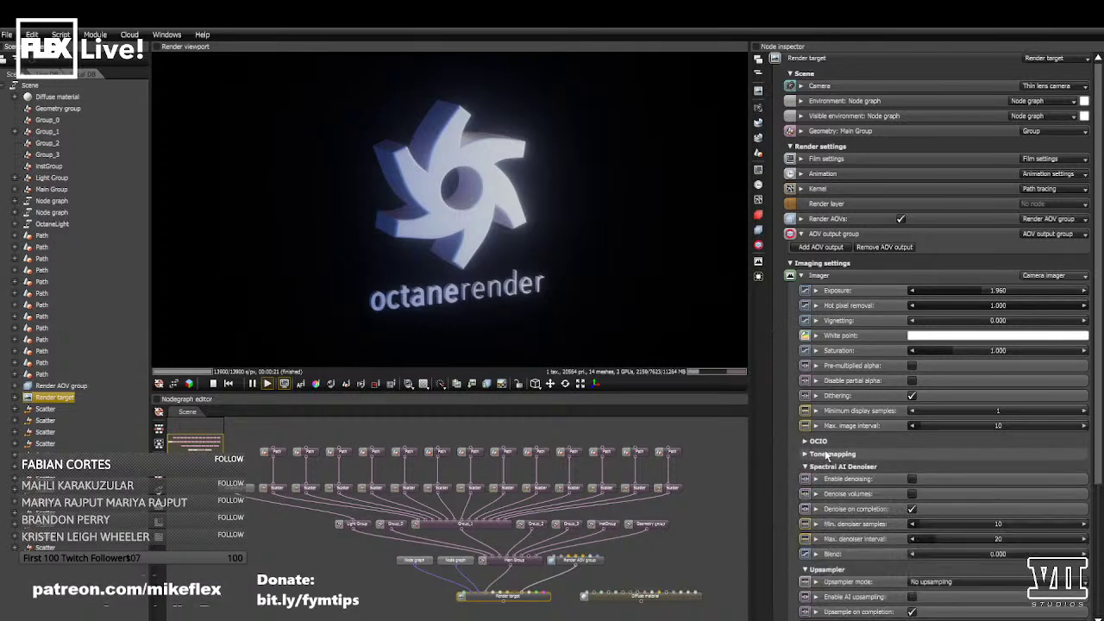
{"action": "left_click", "coordinate": [816, 441]}
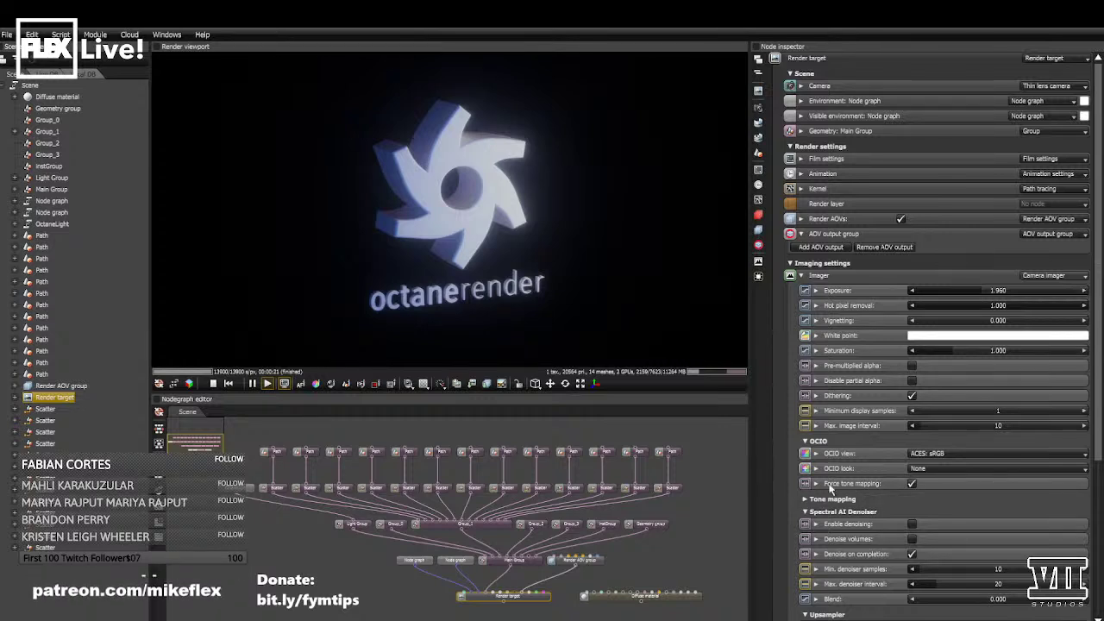
{"action": "left_click", "coordinate": [912, 484]}
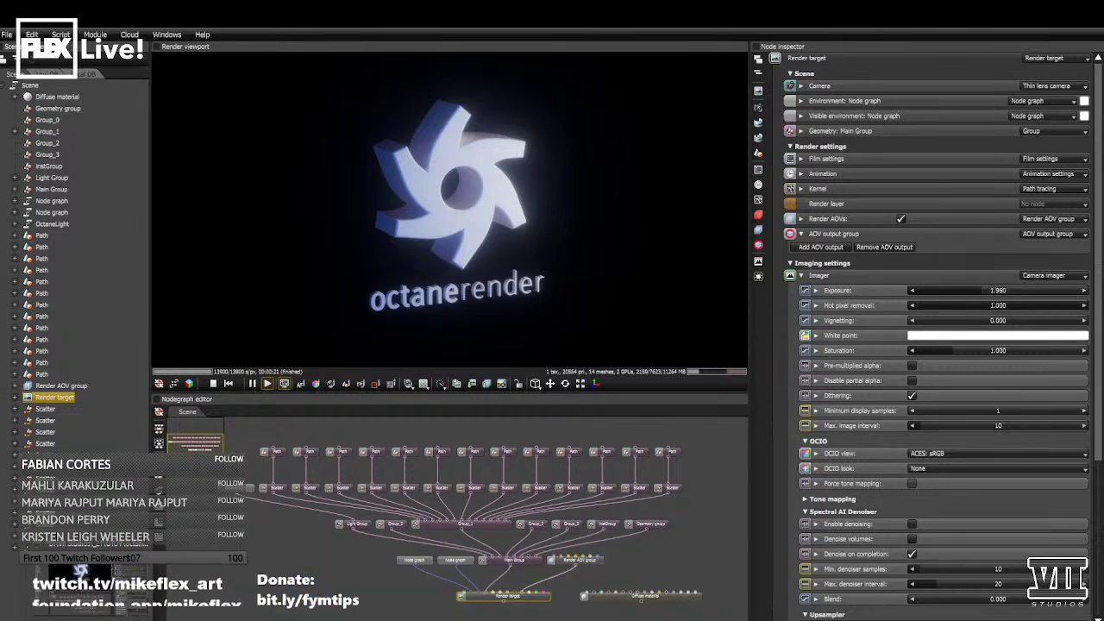
- Switch to Cinema 4D and open the Octane Live Viewer window
{"action": "key", "text": "alt+Tab"}
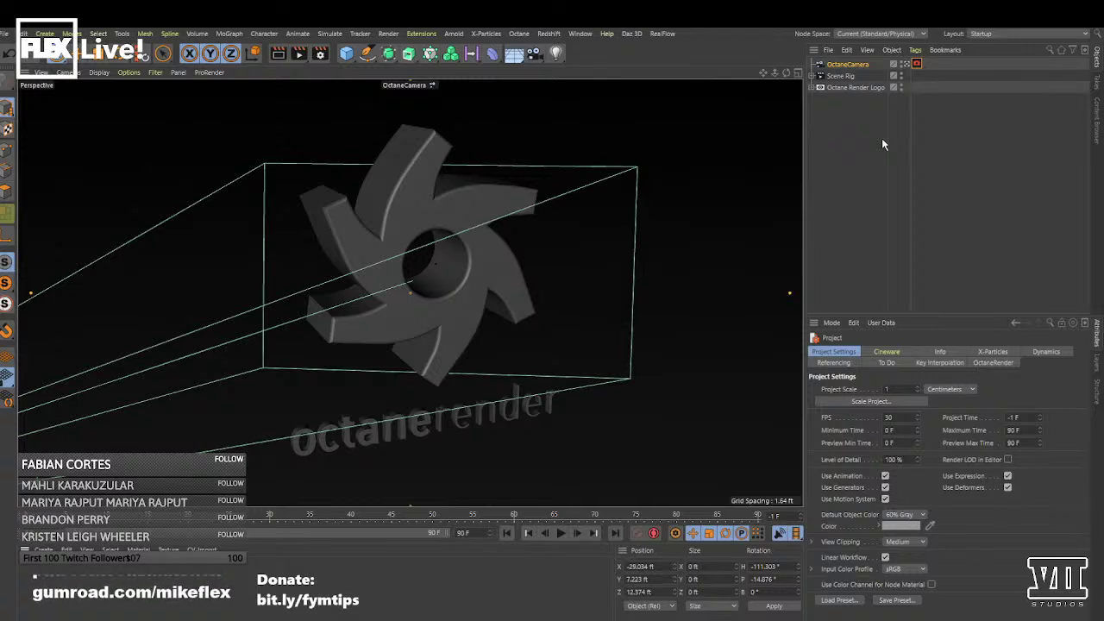
{"action": "left_click", "coordinate": [526, 38]}
{"action": "left_click", "coordinate": [522, 36]}
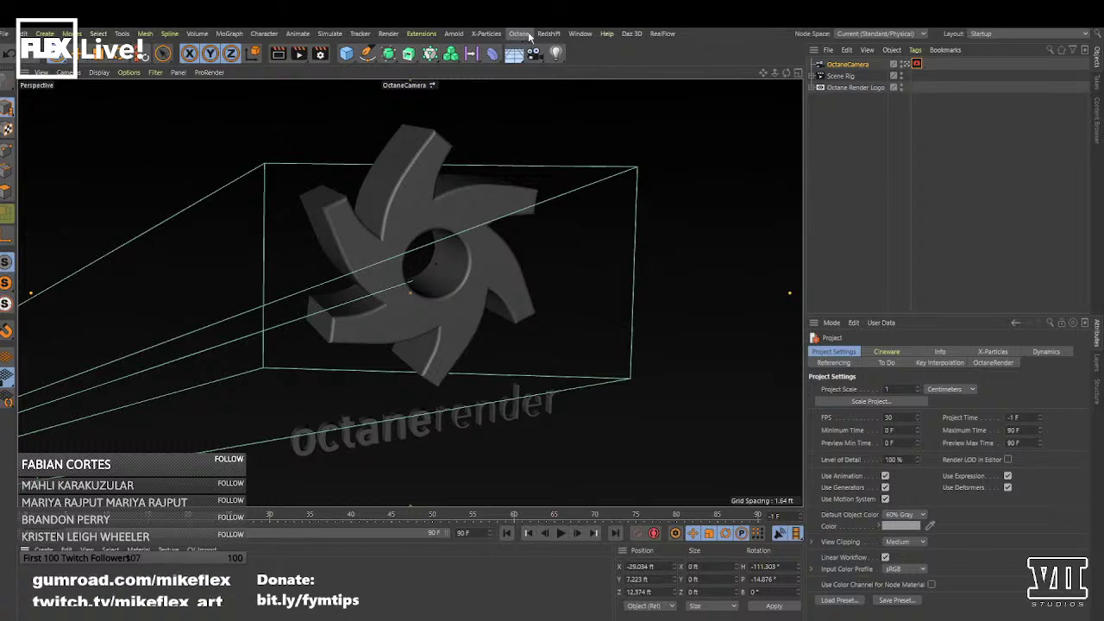
{"action": "left_click", "coordinate": [519, 33]}
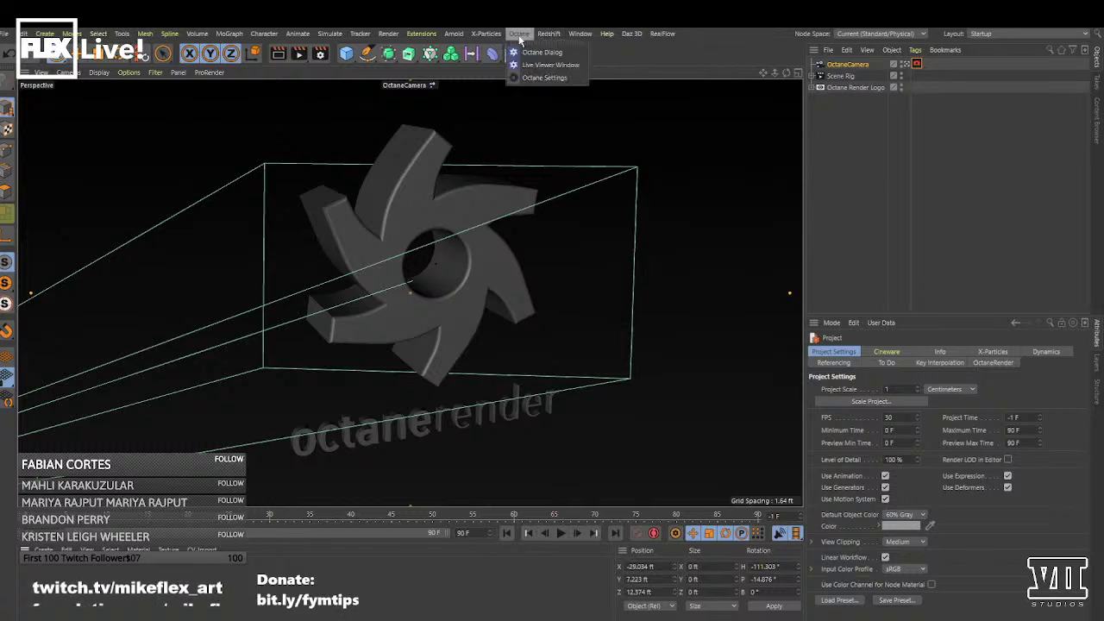
{"action": "left_click", "coordinate": [549, 66]}
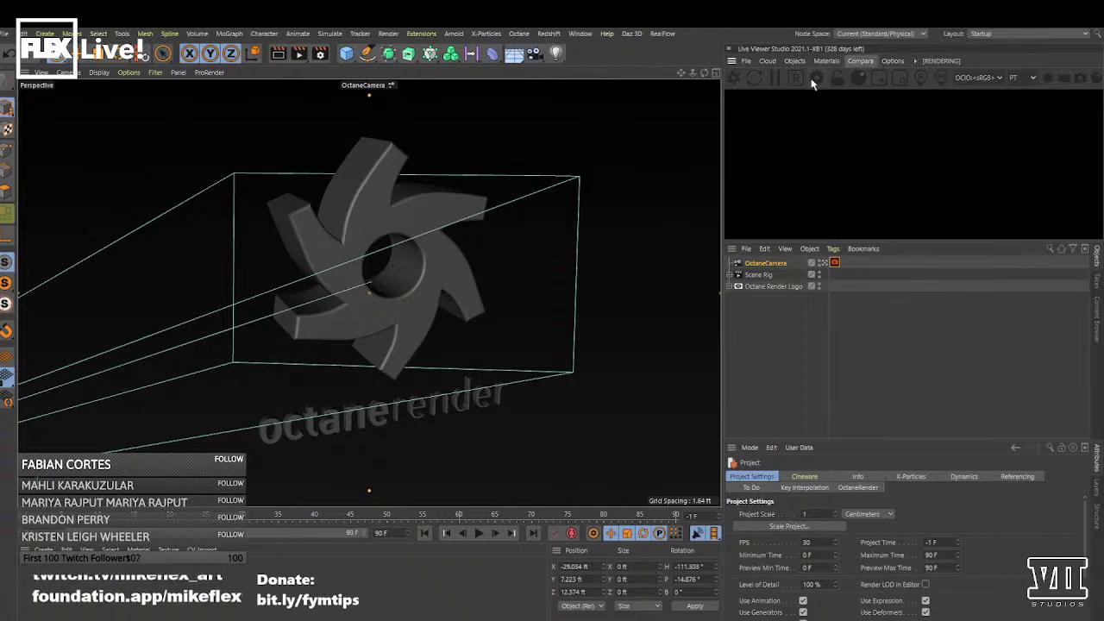
- Open the Octane settings window and enlarge it to show the full list of Pathtracing kernel options
{"action": "left_click", "coordinate": [519, 32]}
{"action": "left_click", "coordinate": [524, 77]}
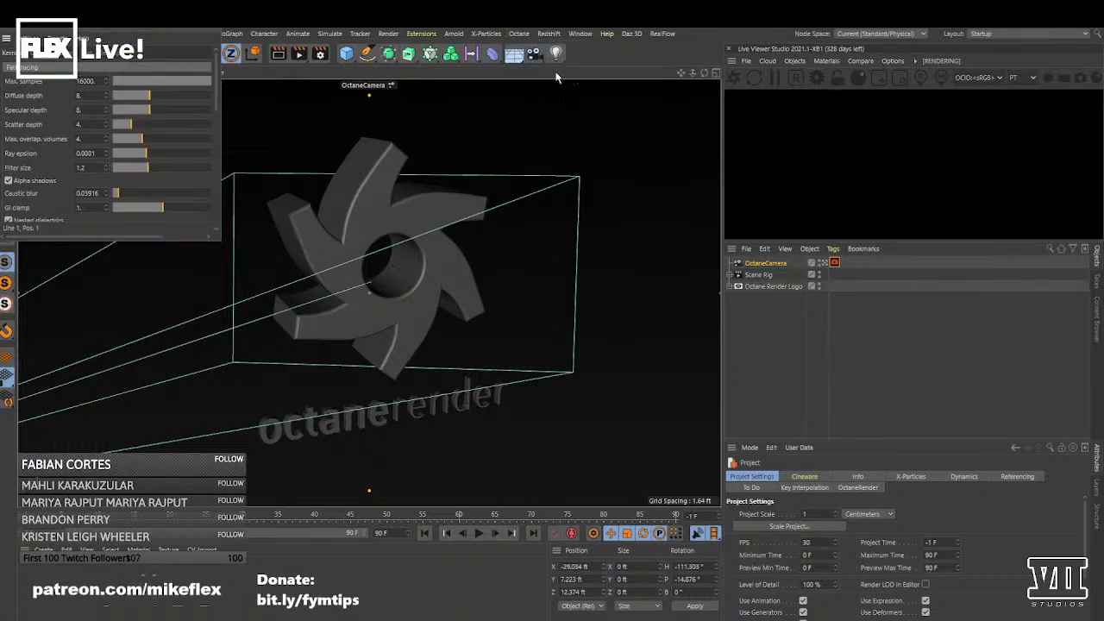
{"action": "left_click_drag", "start_coordinate": [105, 32], "coordinate": [257, 163]}
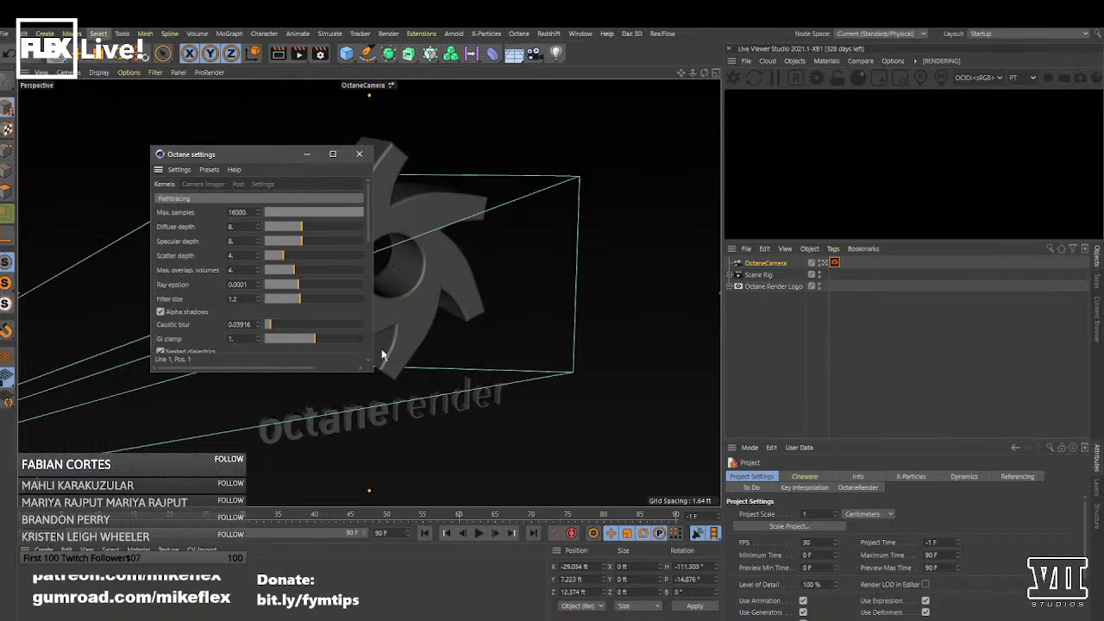
{"action": "left_click_drag", "start_coordinate": [374, 373], "coordinate": [649, 542]}
{"action": "left_click_drag", "start_coordinate": [399, 154], "coordinate": [434, 87]}
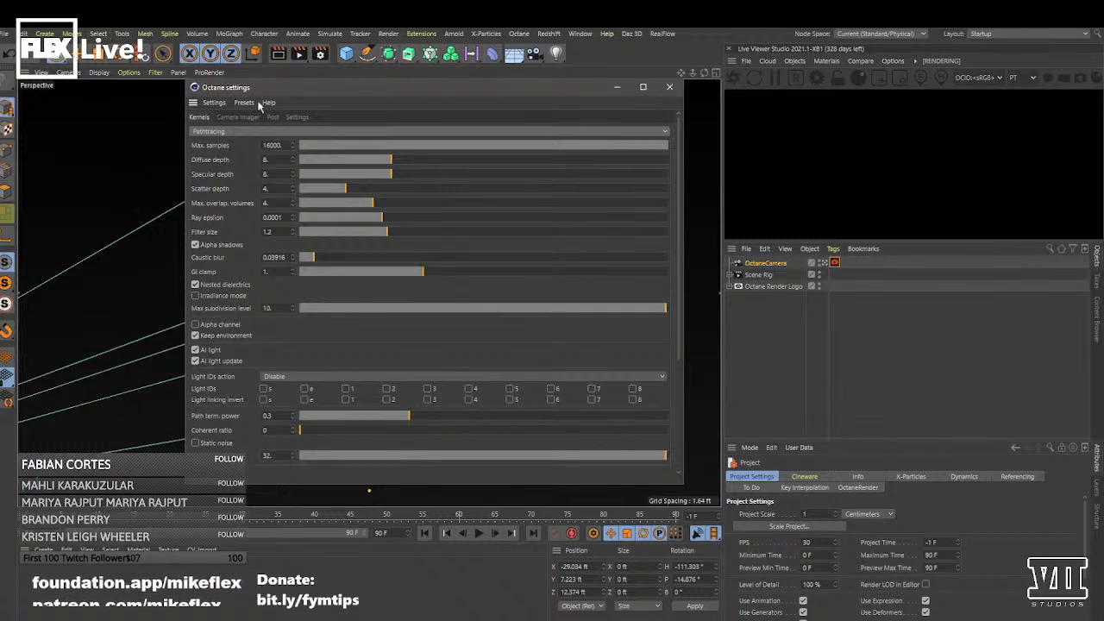
- Open the render settings, arrange them side by side with the Octane settings window, and show the output settings
{"action": "left_click", "coordinate": [23, 33]}
{"action": "key", "text": "Escape"}
{"action": "left_click", "coordinate": [388, 33]}
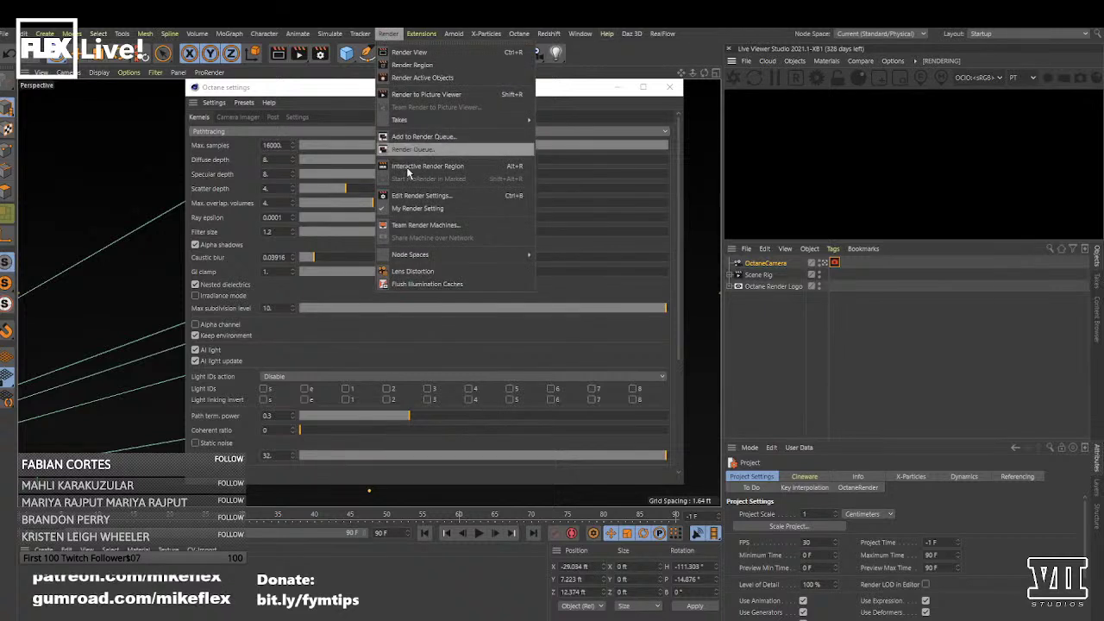
{"action": "left_click", "coordinate": [445, 196]}
{"action": "left_click_drag", "start_coordinate": [647, 193], "coordinate": [245, 210]}
{"action": "left_click_drag", "start_coordinate": [367, 96], "coordinate": [681, 157]}
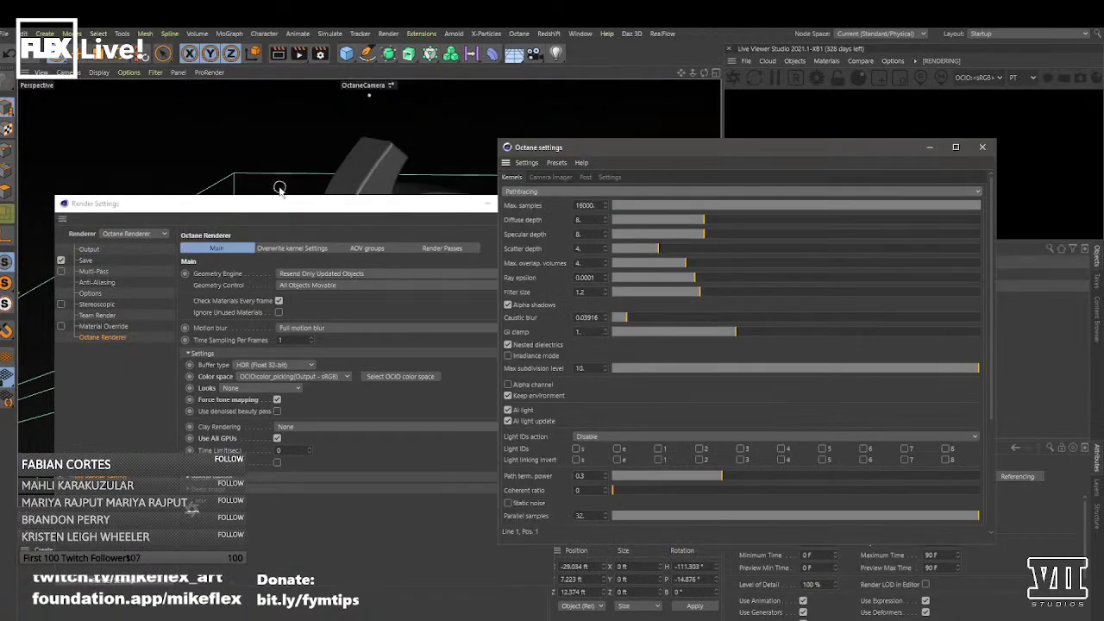
{"action": "left_click_drag", "start_coordinate": [345, 204], "coordinate": [315, 131]}
{"action": "left_click_drag", "start_coordinate": [657, 152], "coordinate": [686, 134]}
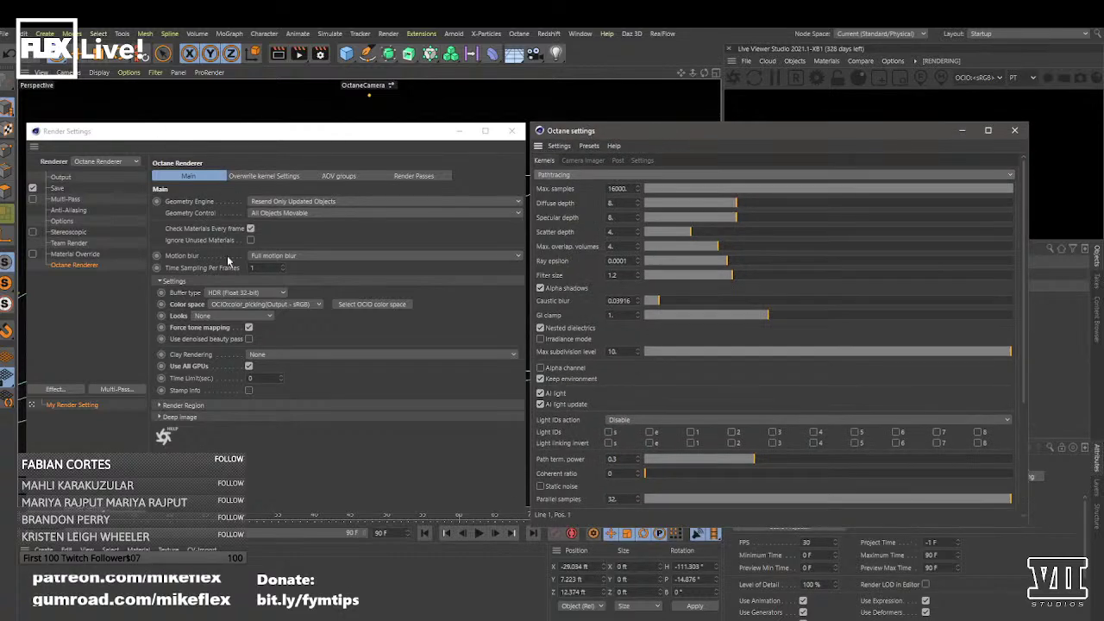
{"action": "left_click", "coordinate": [59, 179]}
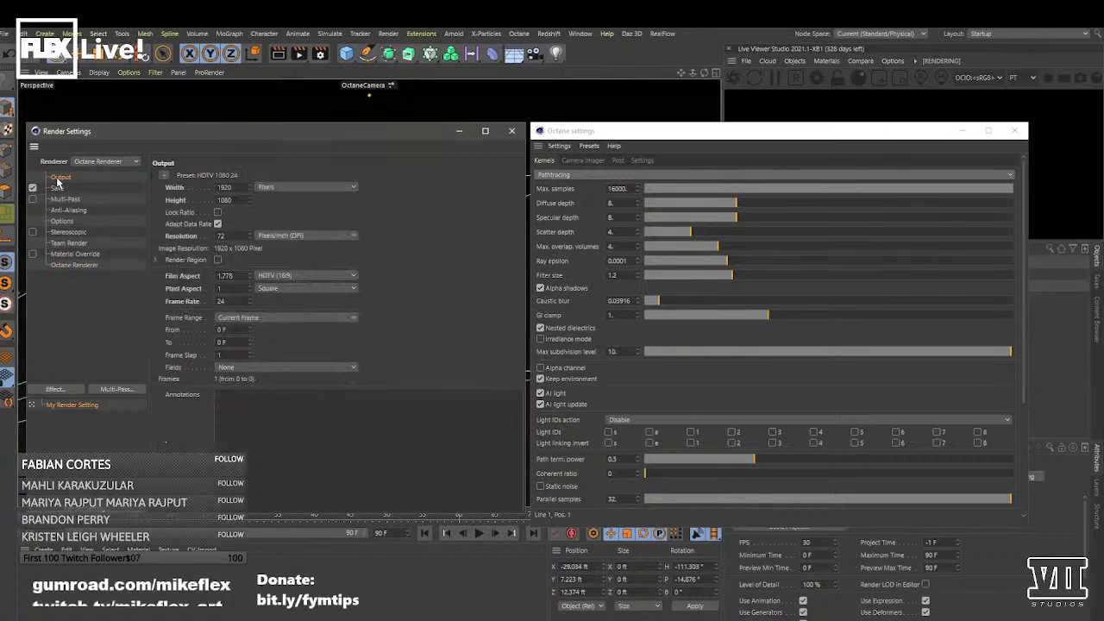
- Switch the renderer to Standard and back to Octane Renderer
{"action": "left_click", "coordinate": [105, 162]}
{"action": "left_click", "coordinate": [87, 171]}
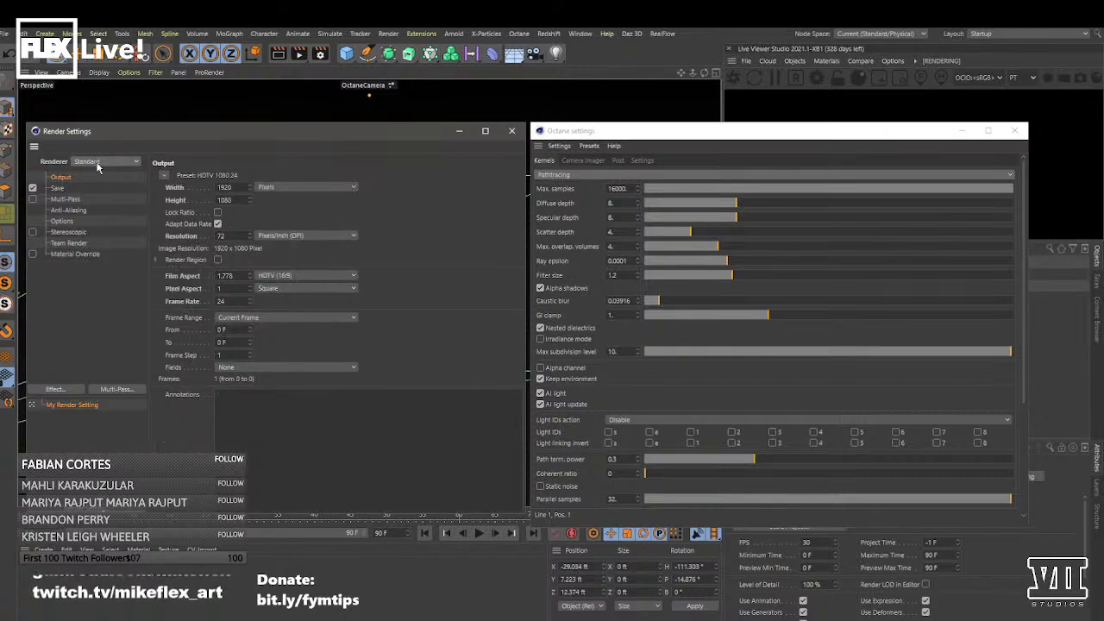
{"action": "left_click", "coordinate": [95, 163]}
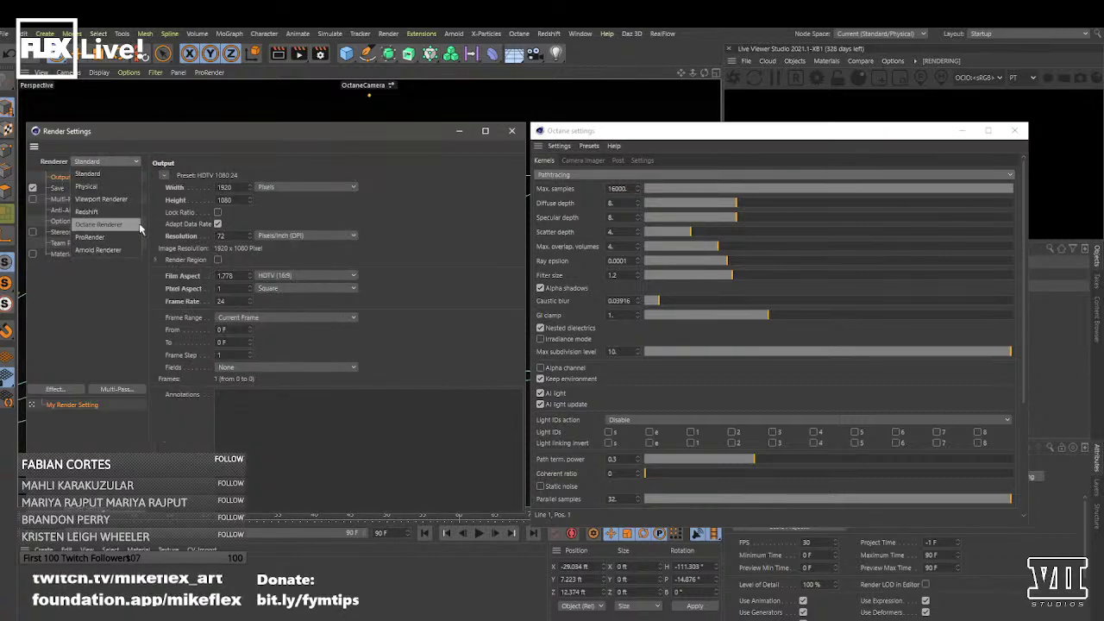
{"action": "left_click", "coordinate": [117, 225]}
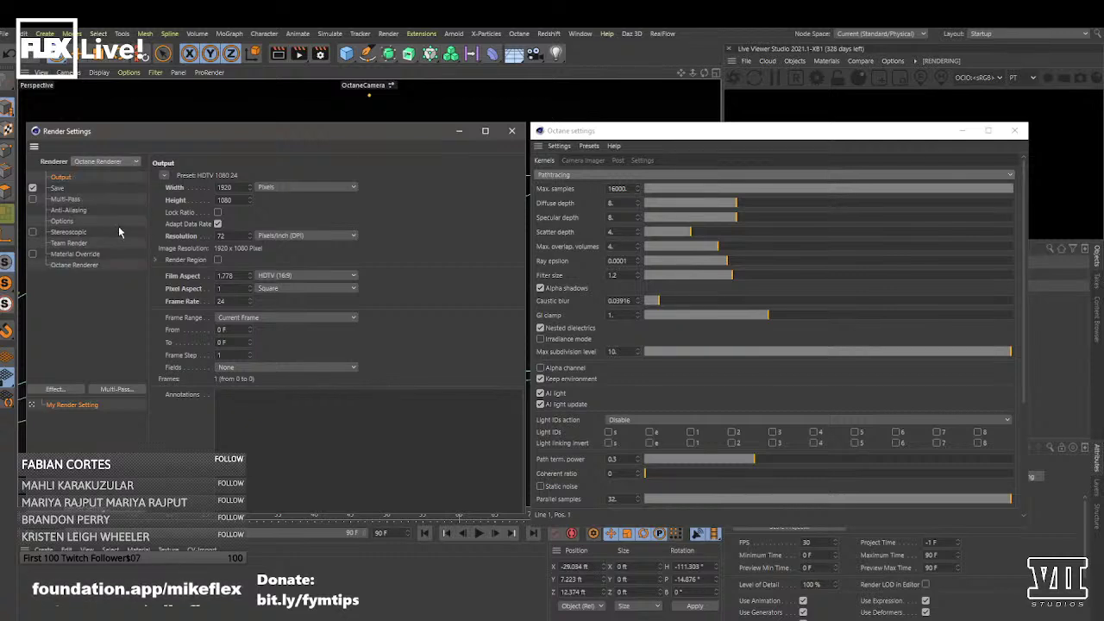
- Show the Octane Renderer's main render settings and check the available buffer type and color space options
{"action": "left_click", "coordinate": [74, 266]}
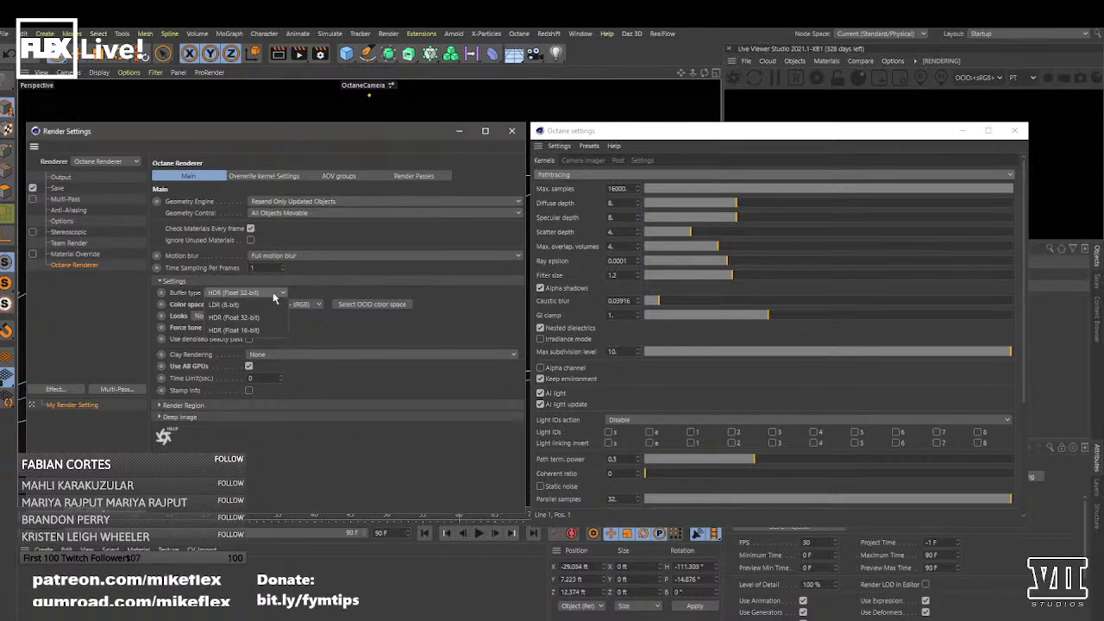
{"action": "left_click", "coordinate": [290, 308]}
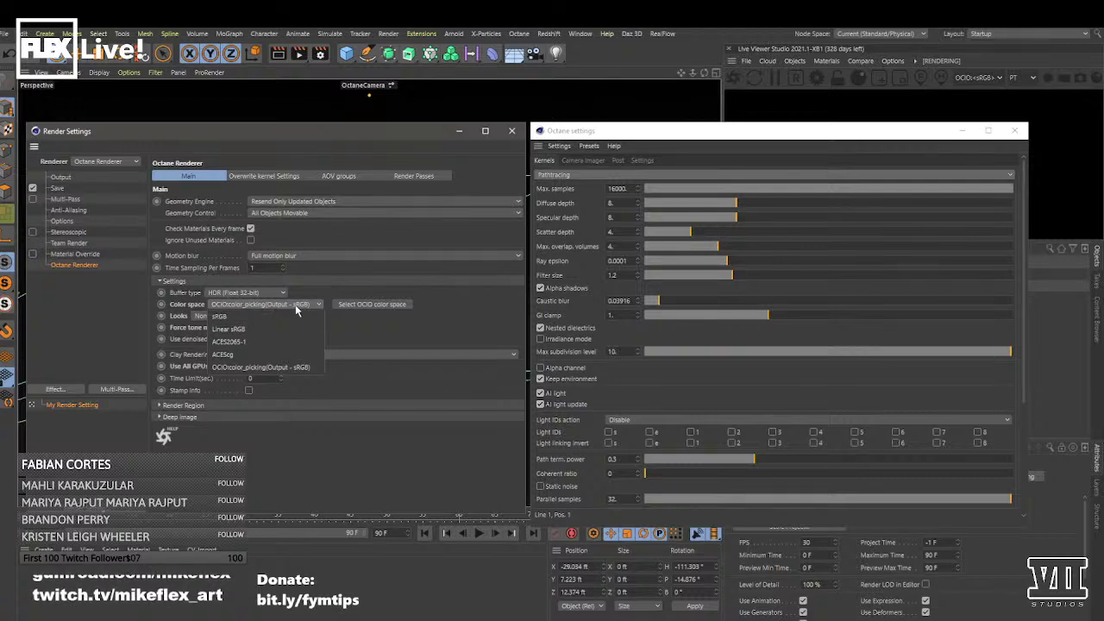
{"action": "left_click", "coordinate": [298, 309]}
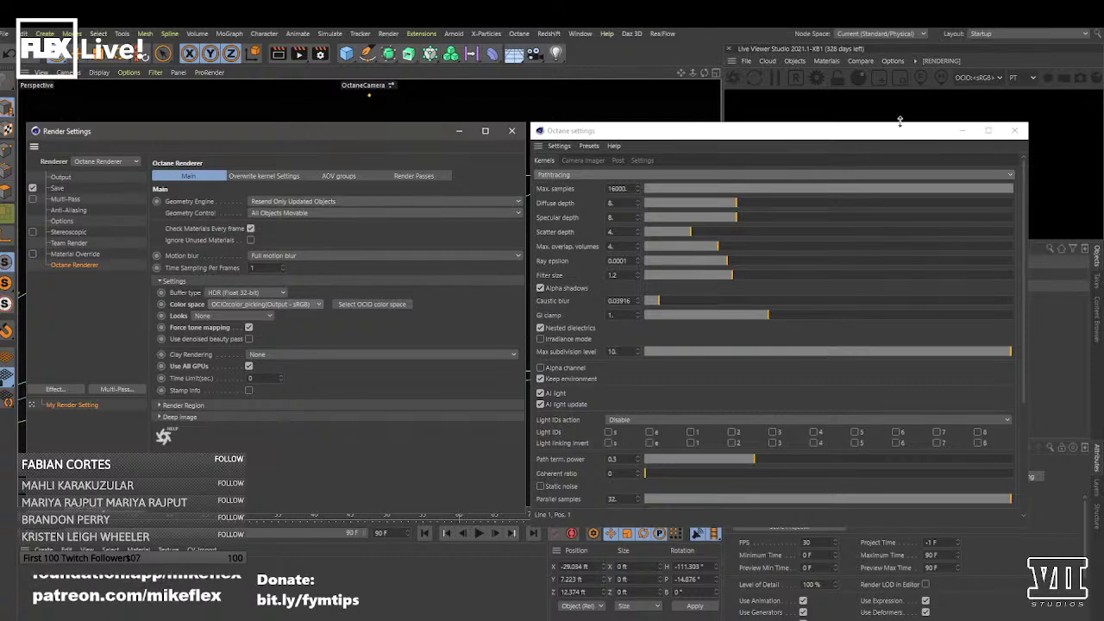
- Send the Live Viewer's render to the Picture Viewer and move the Picture Viewer window so it is fully on screen
{"action": "left_click", "coordinate": [746, 62]}
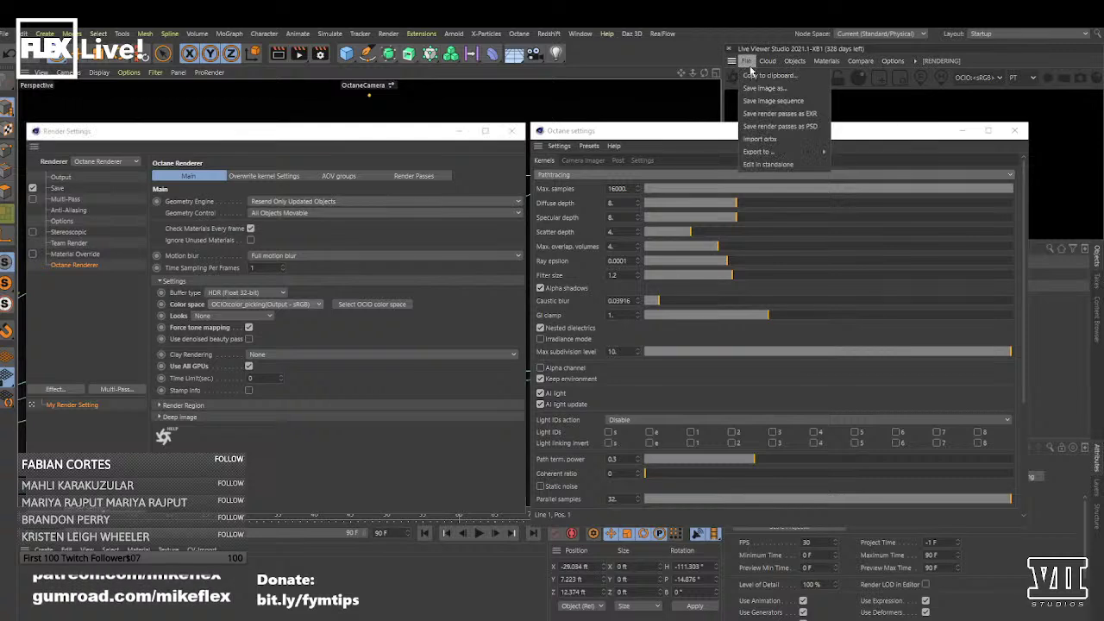
{"action": "left_click", "coordinate": [748, 65]}
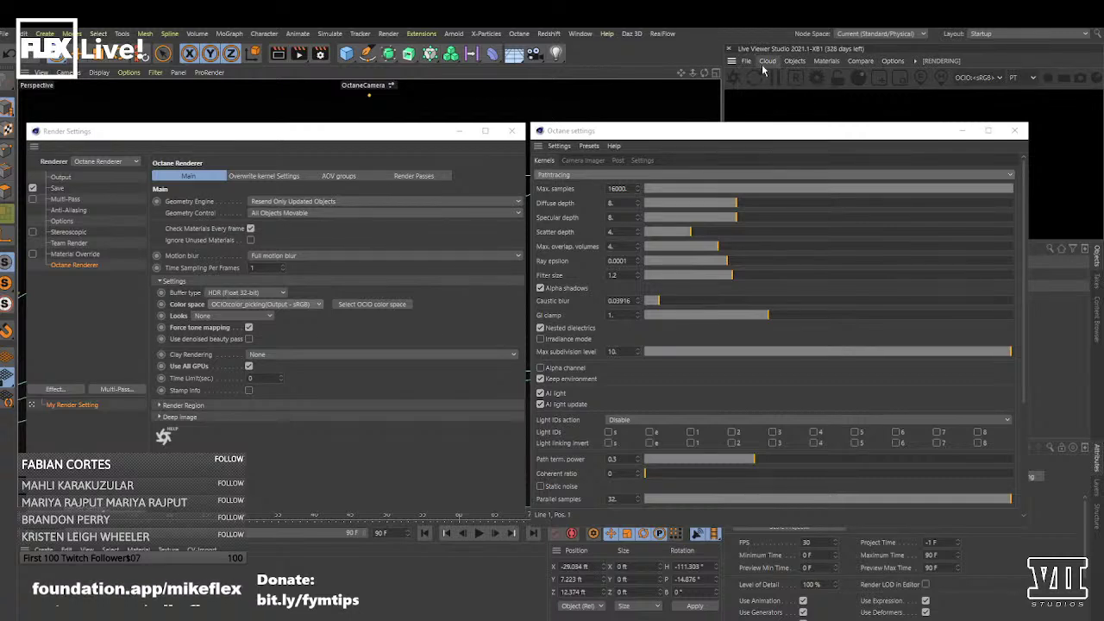
{"action": "right_click", "coordinate": [923, 97]}
{"action": "left_click", "coordinate": [858, 110]}
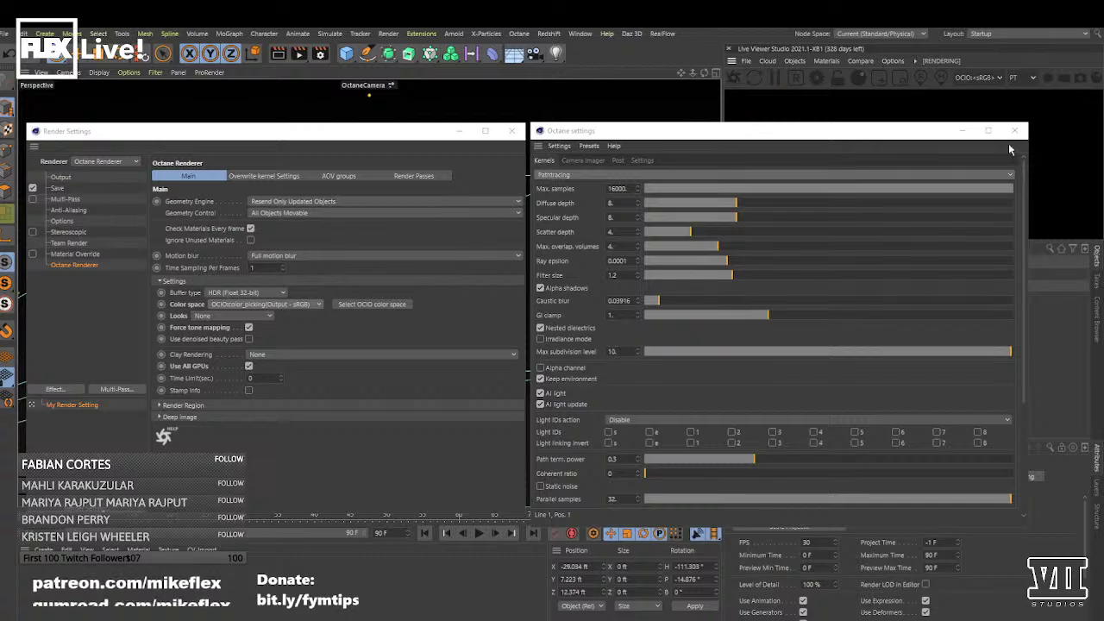
{"action": "right_click", "coordinate": [970, 110]}
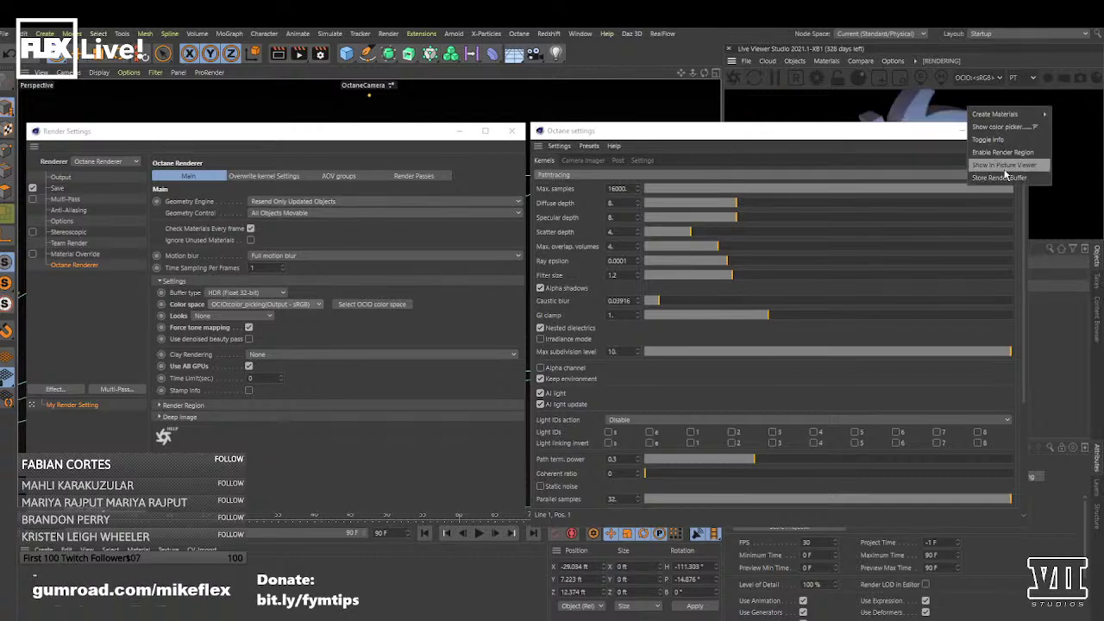
{"action": "left_click", "coordinate": [905, 107]}
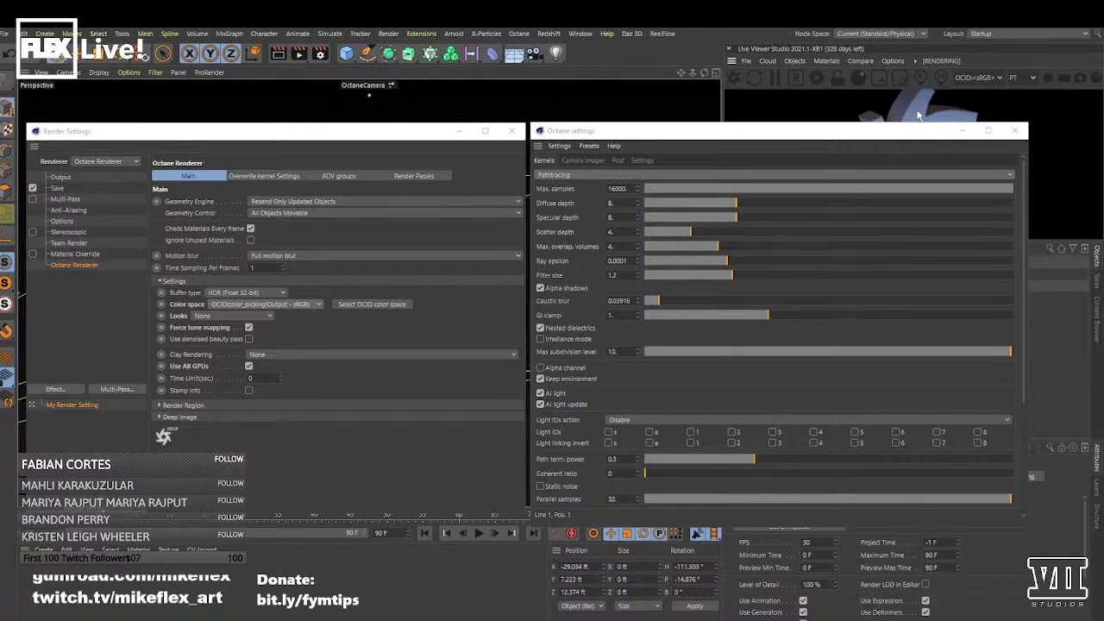
{"action": "right_click", "coordinate": [918, 112]}
{"action": "left_click", "coordinate": [938, 208]}
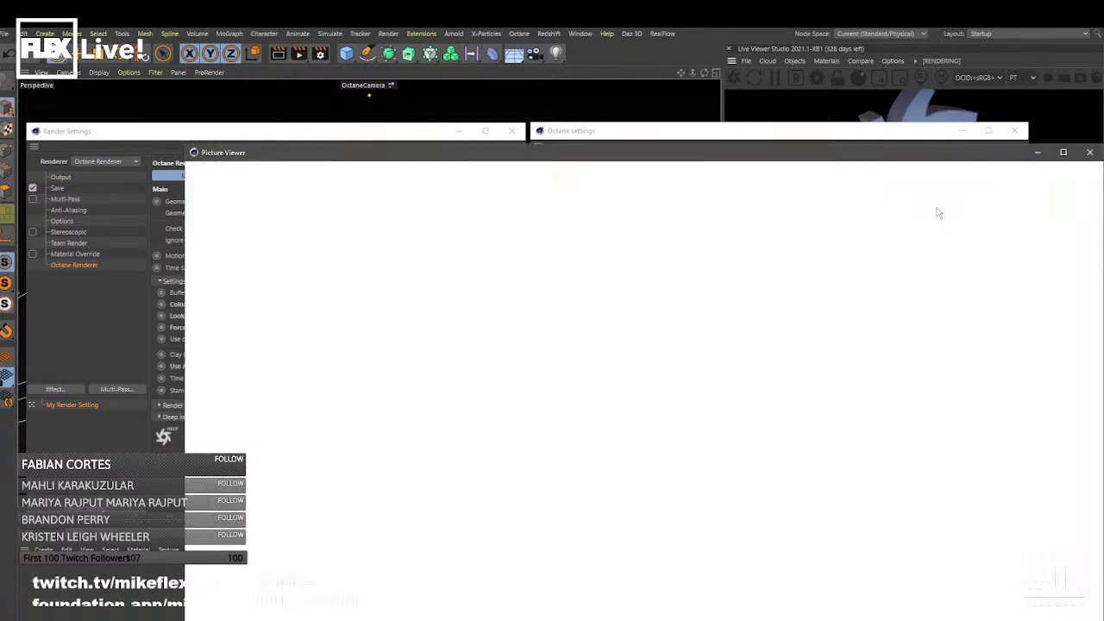
{"action": "left_click_drag", "start_coordinate": [505, 155], "coordinate": [380, 115]}
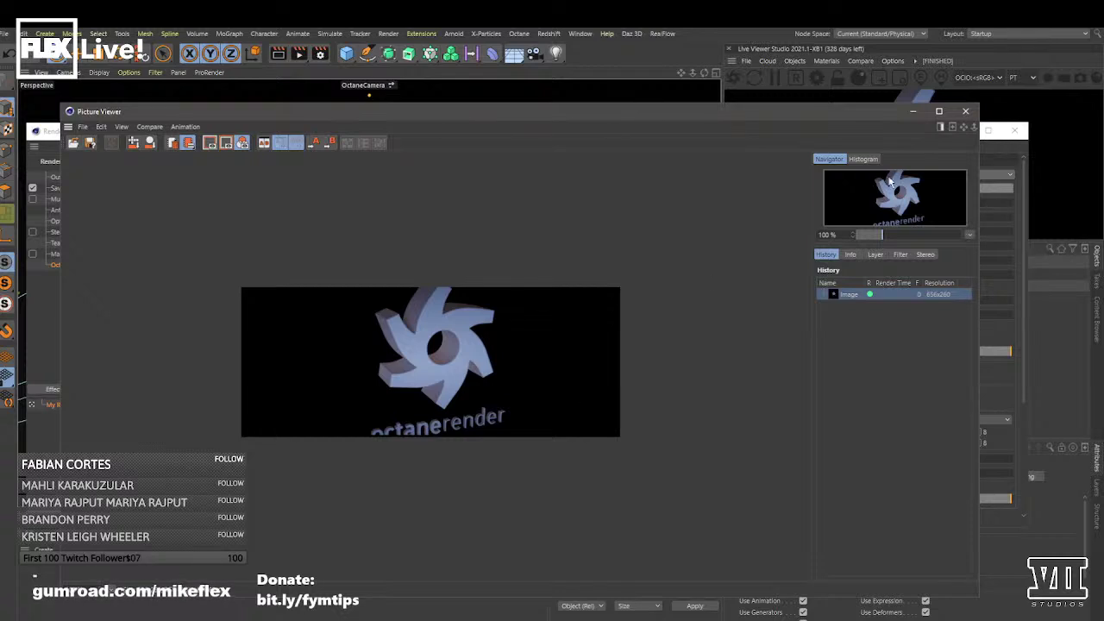
- Look through the Picture Viewer's Info, Layer, Filter and History details for the rendered image, and close the Picture Viewer
{"action": "left_click", "coordinate": [851, 255]}
{"action": "left_click", "coordinate": [875, 255]}
{"action": "left_click", "coordinate": [901, 254]}
{"action": "left_click", "coordinate": [827, 254]}
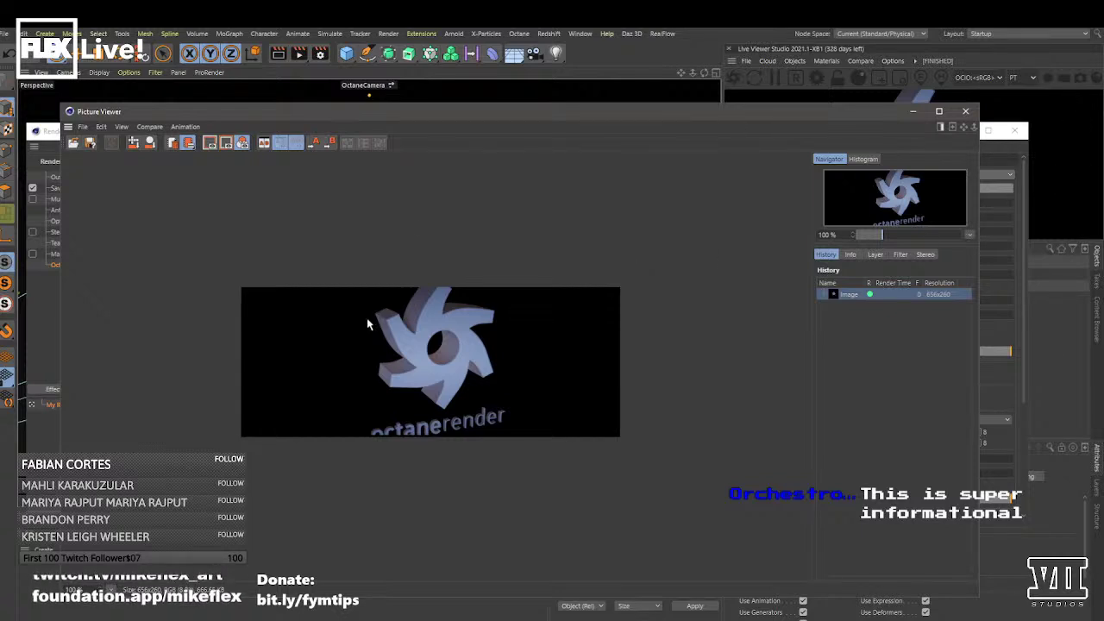
{"action": "left_click", "coordinate": [967, 113]}
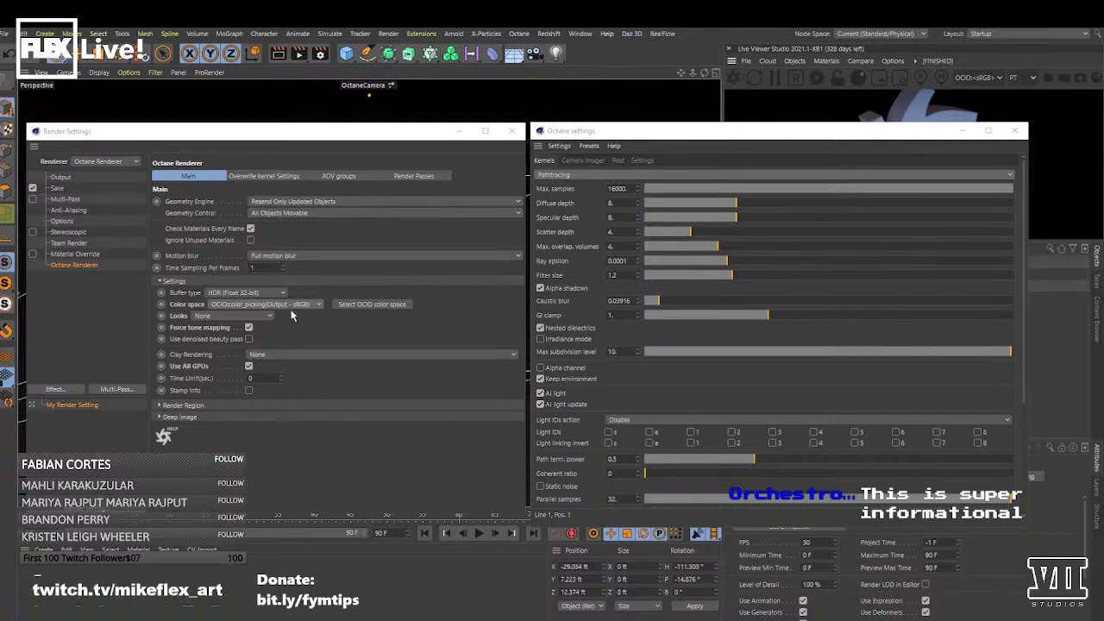
- Set the Octane Renderer's output color space to ACEScg
{"action": "left_click", "coordinate": [269, 309]}
{"action": "left_click", "coordinate": [312, 307]}
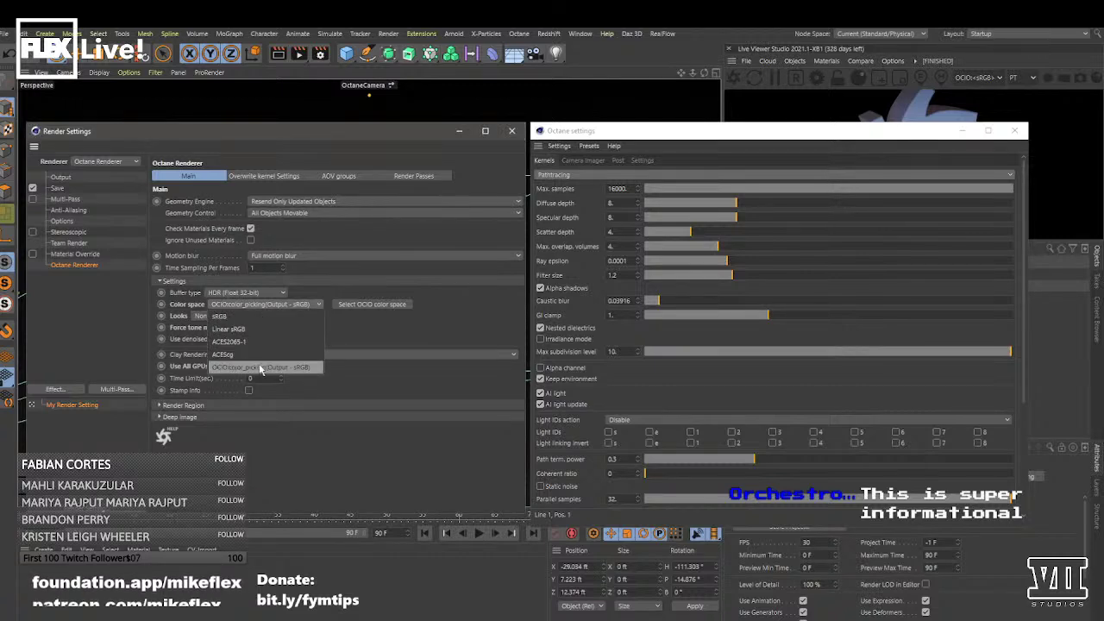
{"action": "left_click", "coordinate": [257, 368]}
{"action": "left_click", "coordinate": [297, 307]}
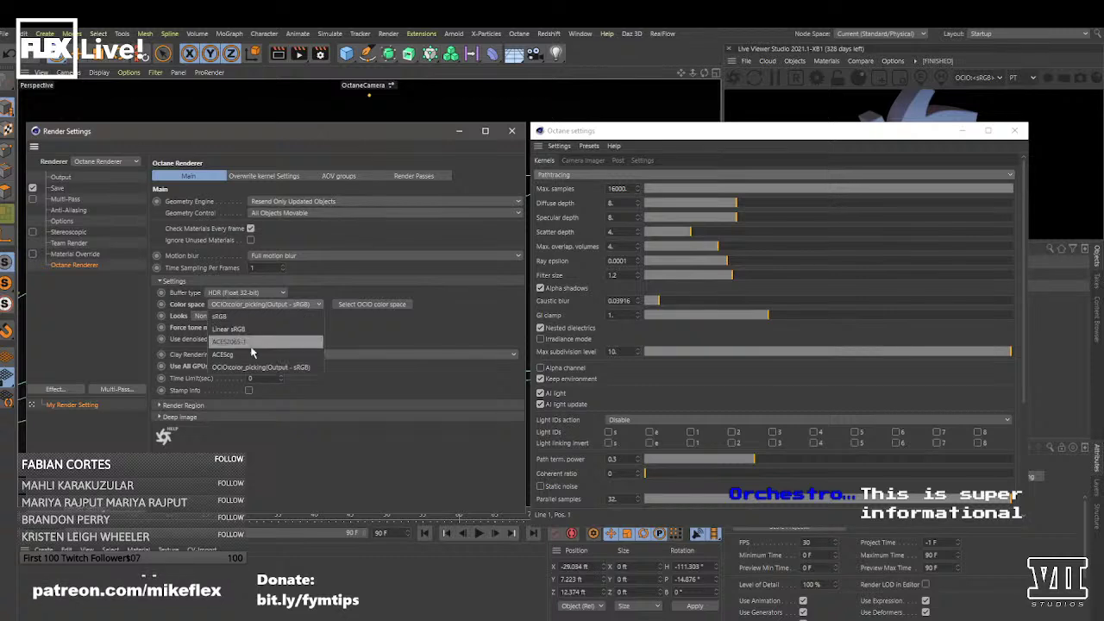
{"action": "left_click", "coordinate": [230, 363]}
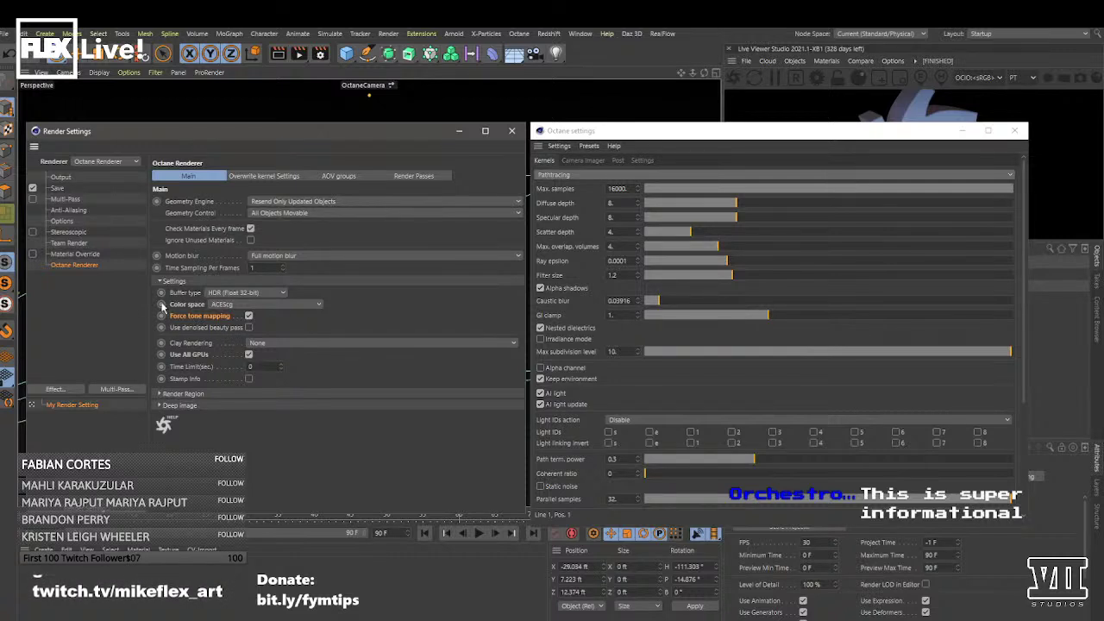
- Disable Force tone mapping for the Octane Renderer output and close the render settings
{"action": "left_click", "coordinate": [249, 315]}
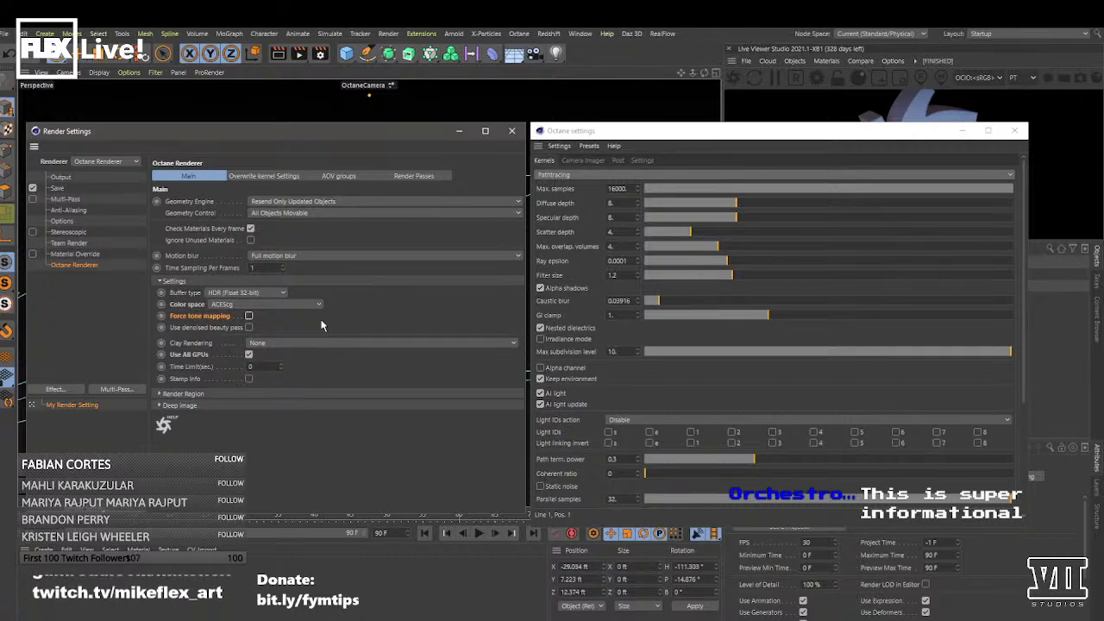
{"action": "left_click", "coordinate": [249, 317]}
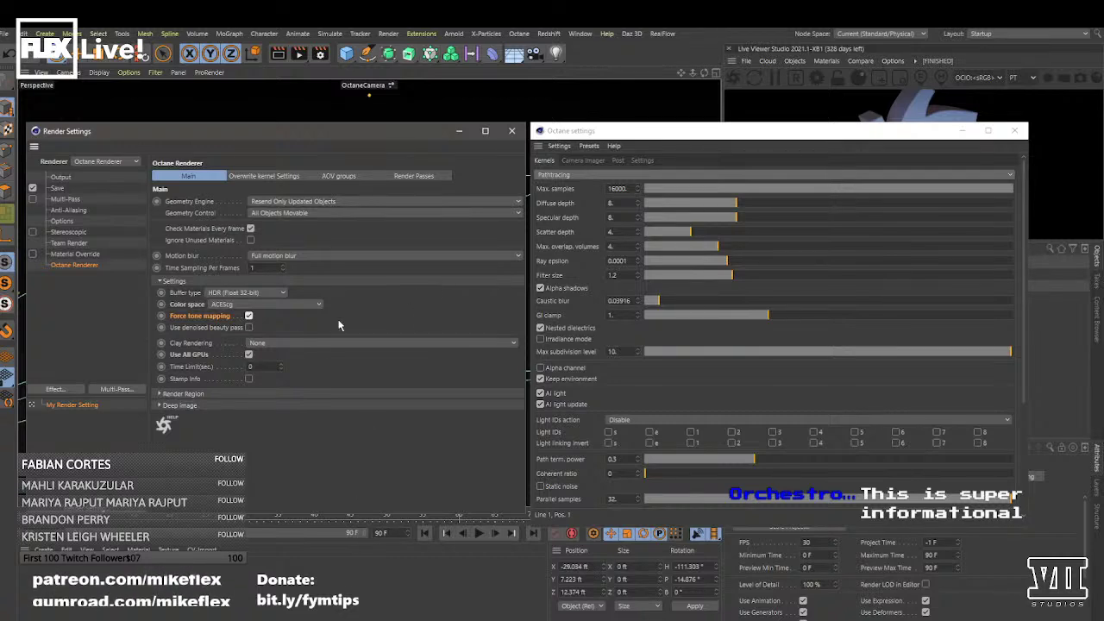
{"action": "left_click", "coordinate": [249, 315]}
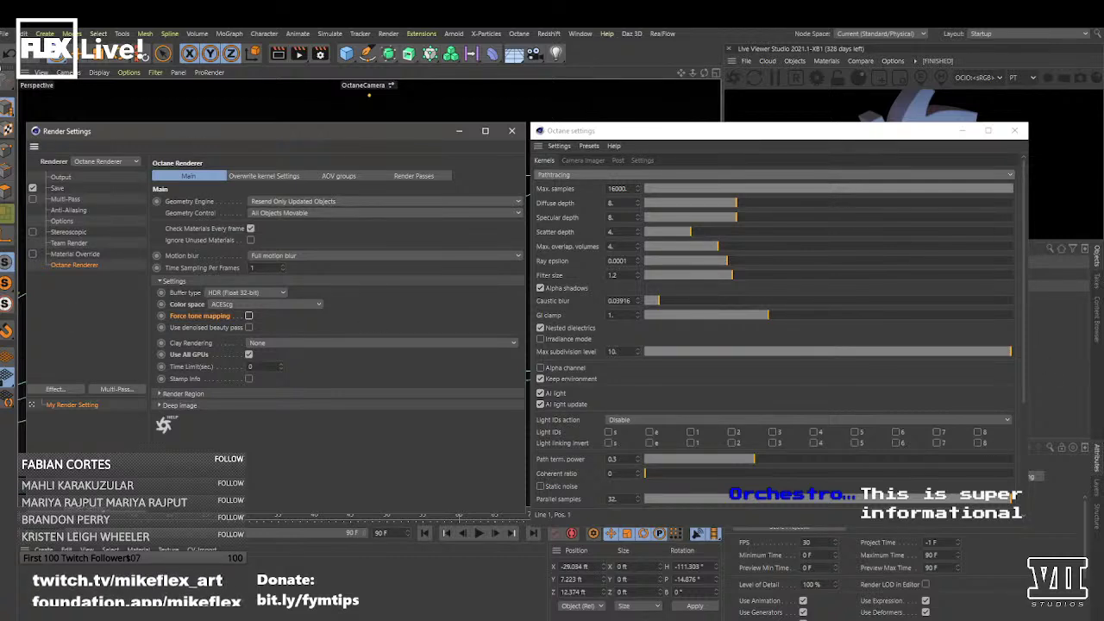
{"action": "left_click", "coordinate": [514, 132]}
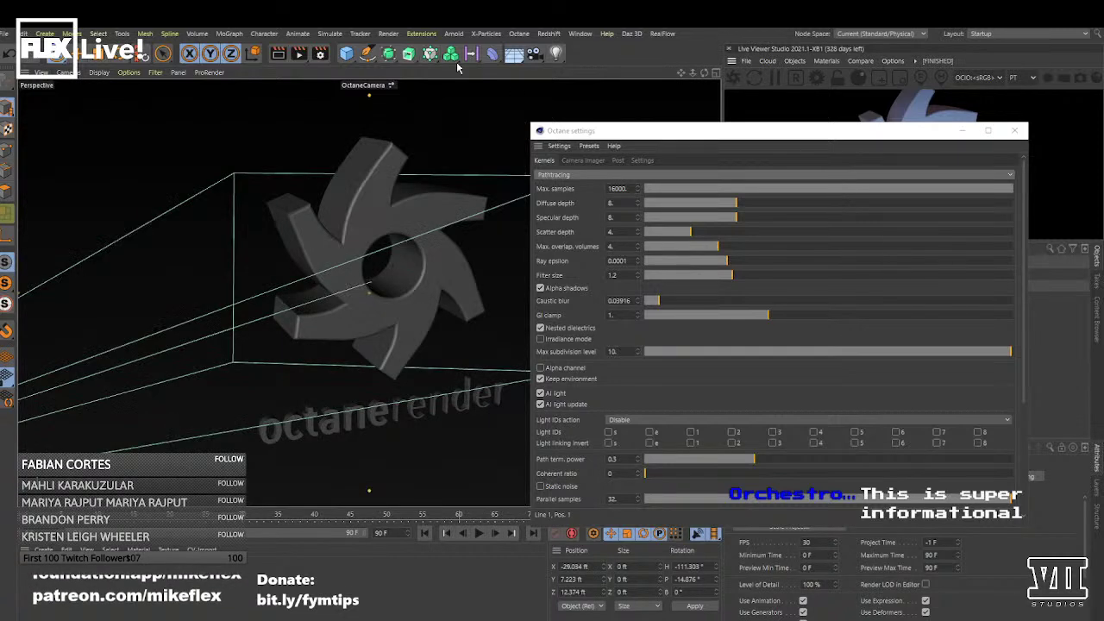
- Render the current view directly in the perspective viewport, and return to the normal viewport display
{"action": "left_click", "coordinate": [388, 33]}
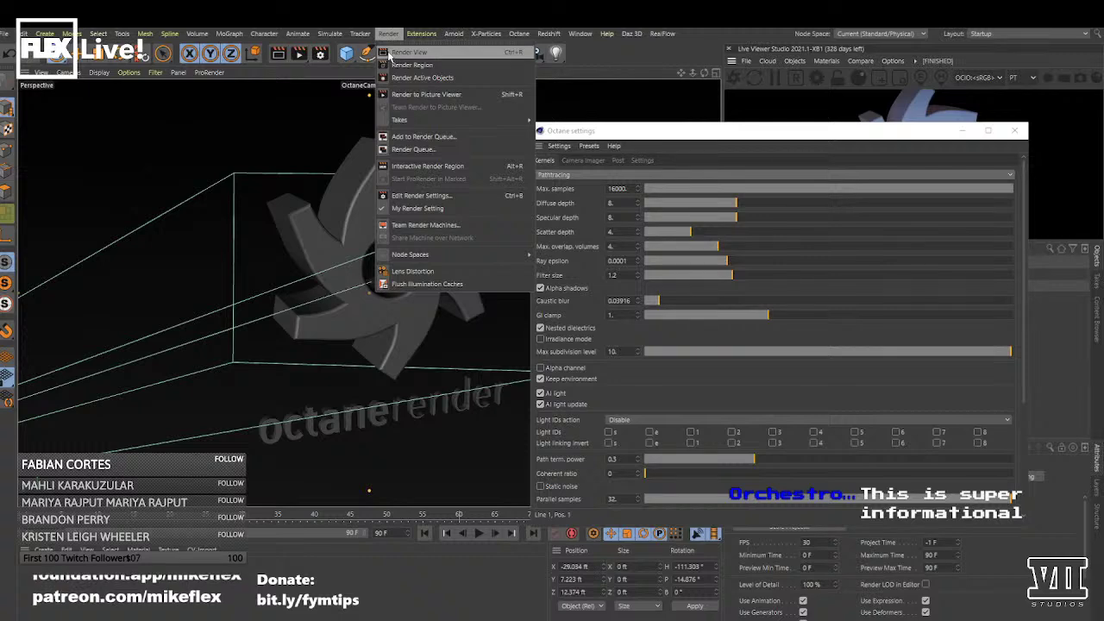
{"action": "left_click", "coordinate": [423, 53]}
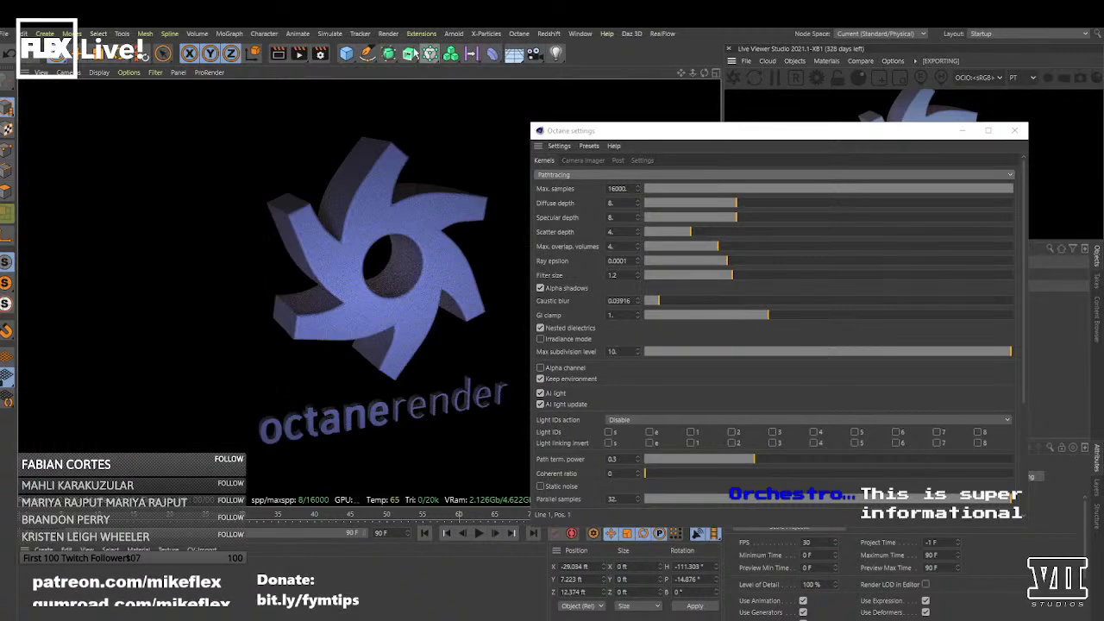
{"action": "left_click", "coordinate": [390, 34]}
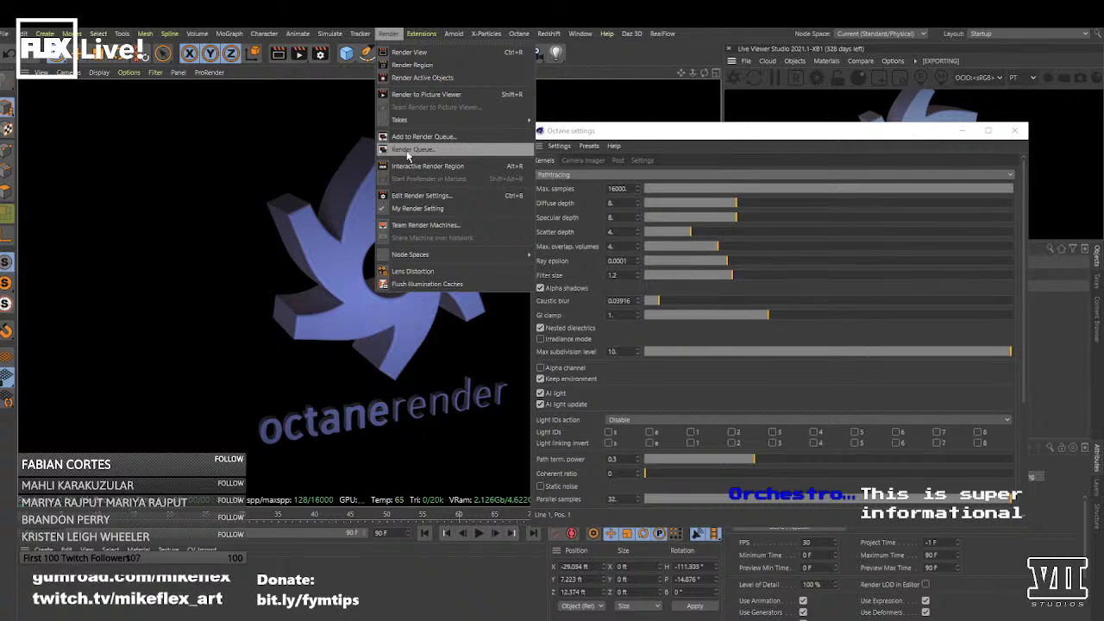
{"action": "left_click", "coordinate": [399, 34]}
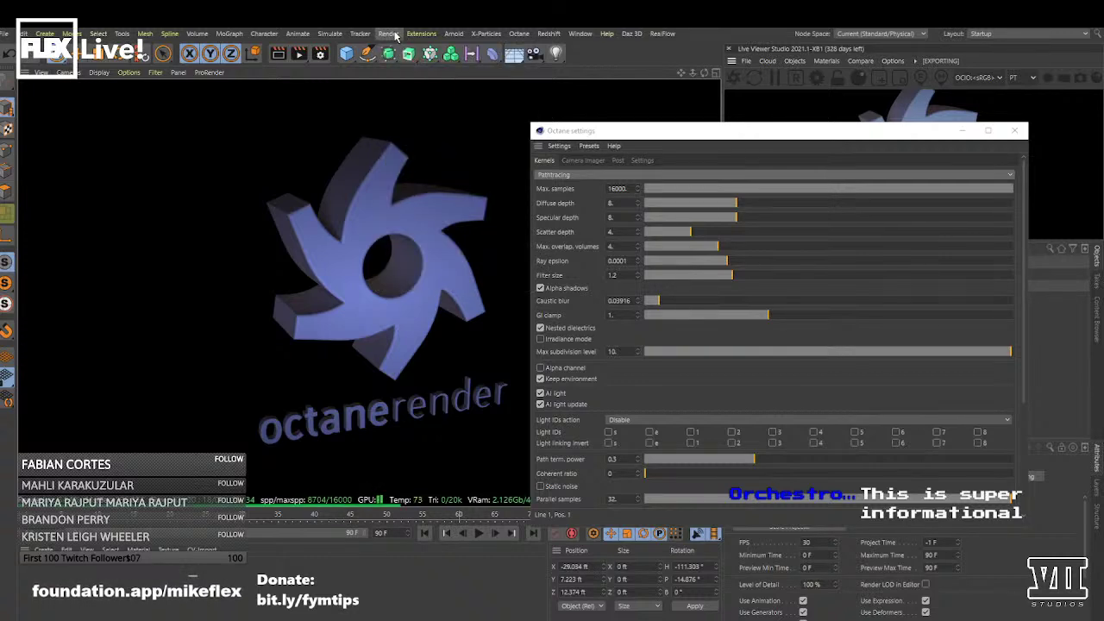
{"action": "left_click", "coordinate": [431, 239]}
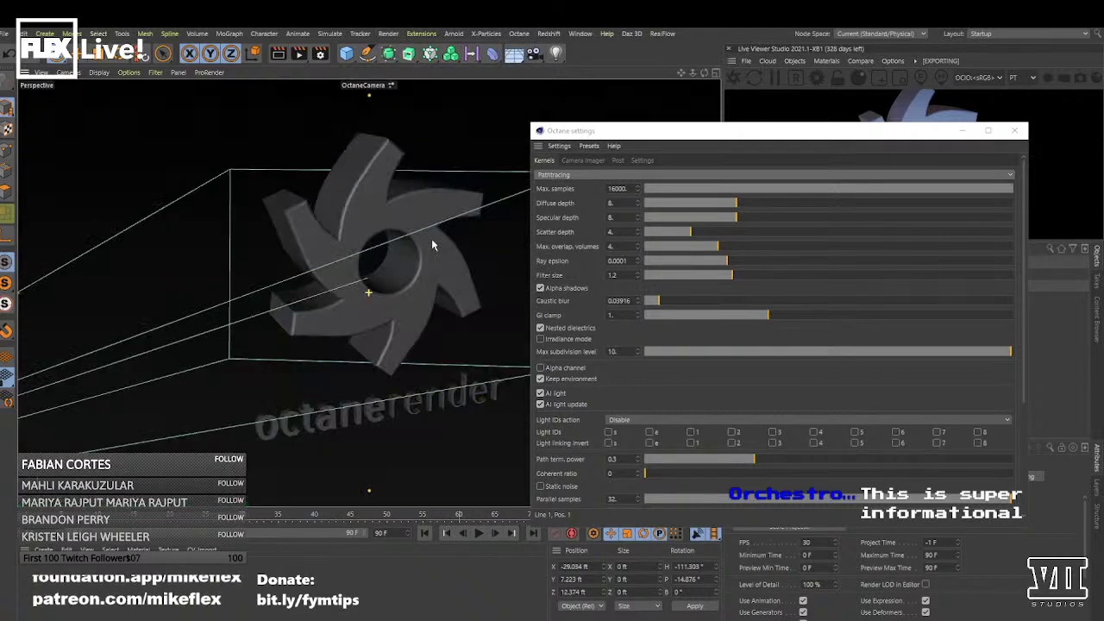
{"action": "left_click_drag", "start_coordinate": [423, 242], "coordinate": [431, 242], "text": "alt"}
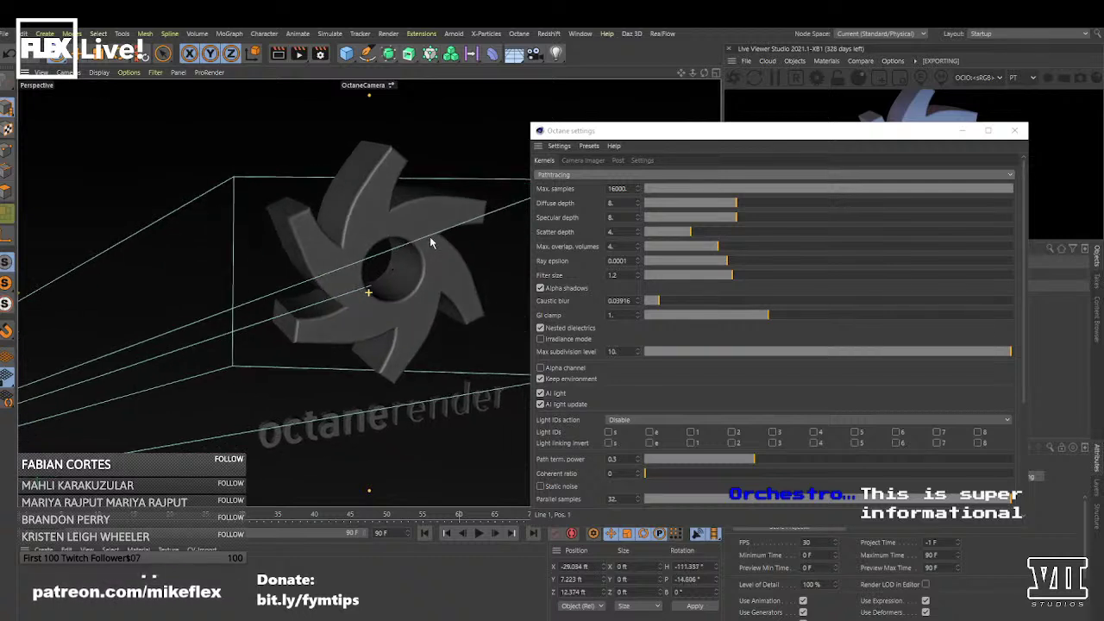
- Bring up the Octane settings window and move it clear of the Live Viewer and the object list
{"action": "left_click", "coordinate": [388, 34]}
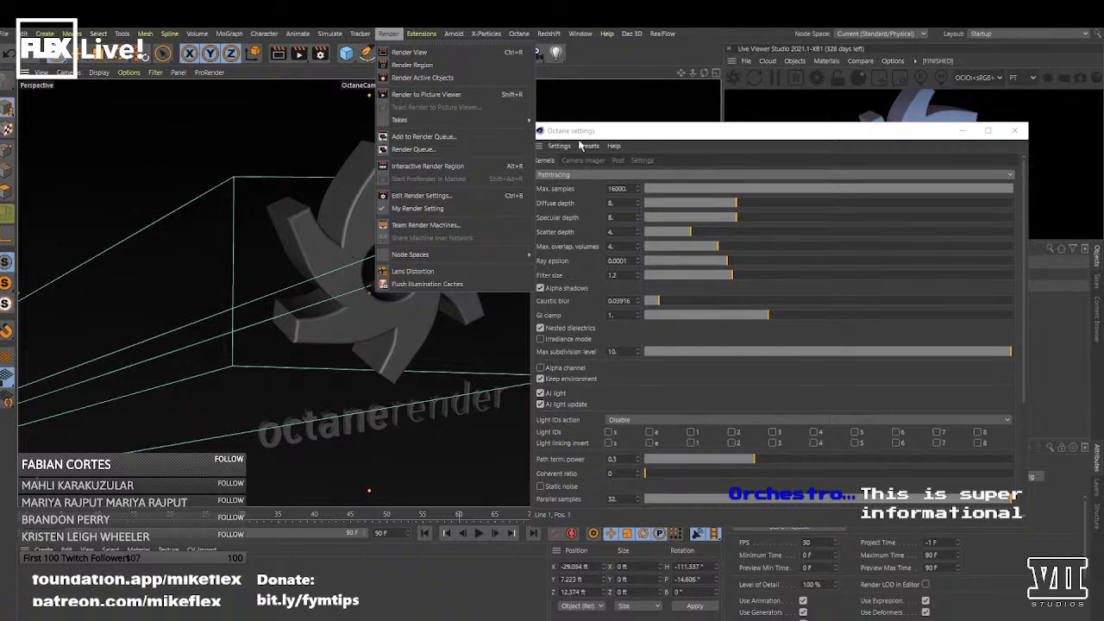
{"action": "left_click", "coordinate": [661, 138]}
{"action": "left_click_drag", "start_coordinate": [661, 138], "coordinate": [402, 114]}
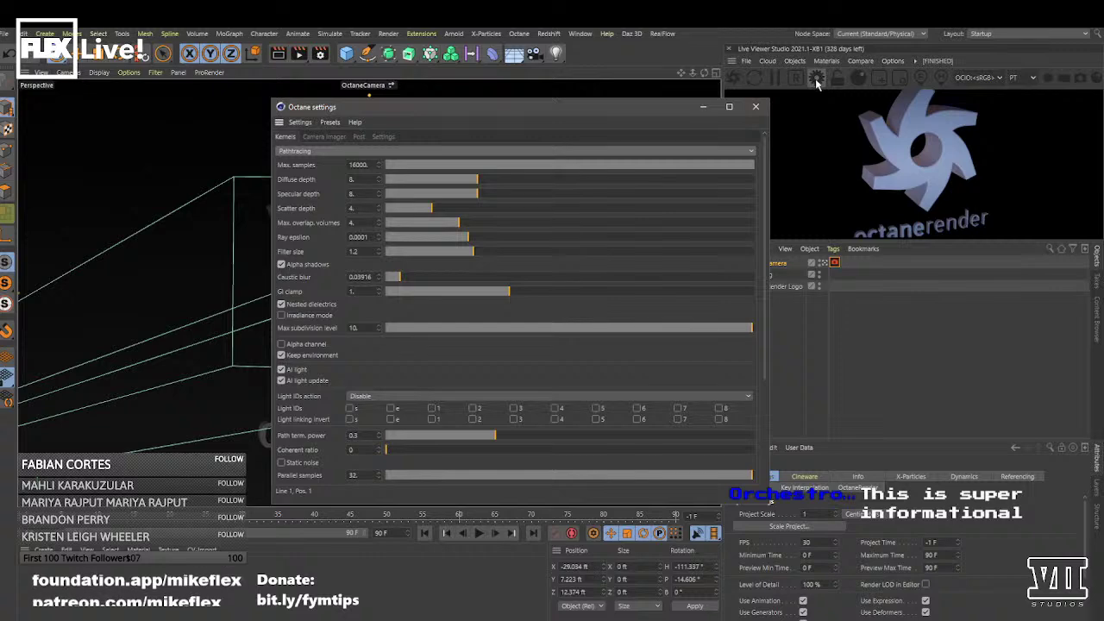
{"action": "left_click", "coordinate": [518, 35]}
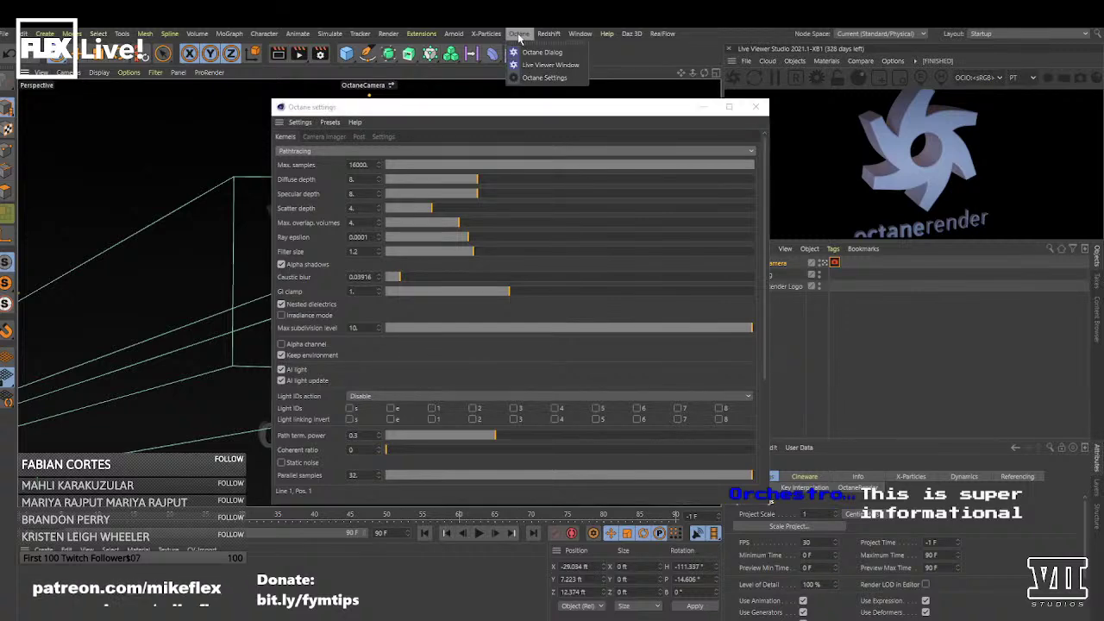
{"action": "left_click", "coordinate": [539, 78]}
{"action": "left_click_drag", "start_coordinate": [566, 115], "coordinate": [511, 98]}
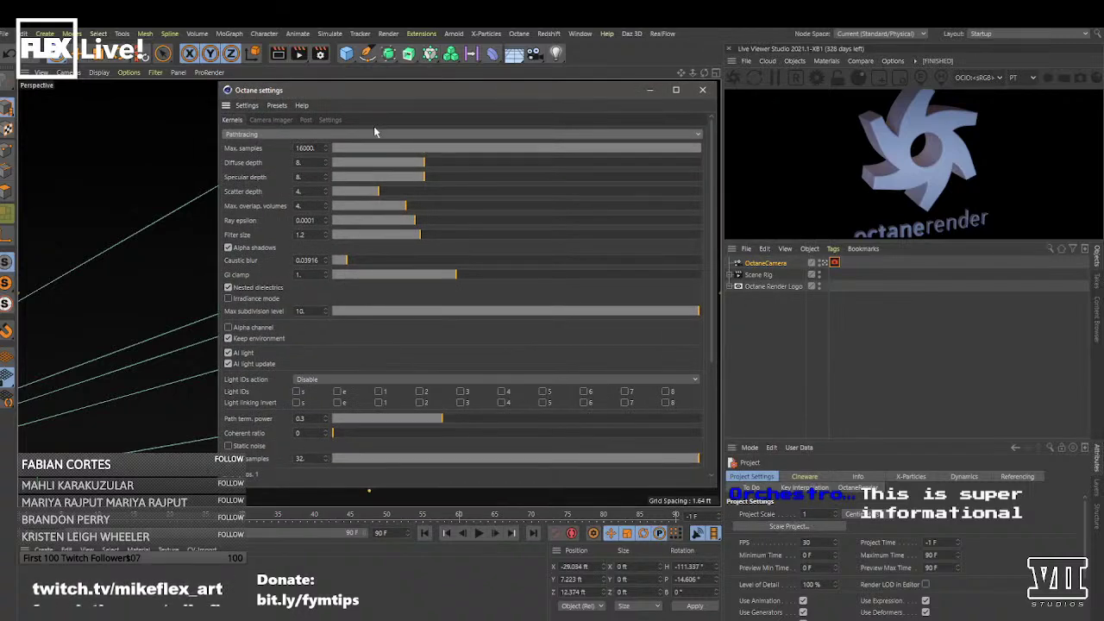
- Show the OctaneCamera tag's imager settings and set the camera imager response in the Octane settings to Linear
{"action": "left_click", "coordinate": [835, 263]}
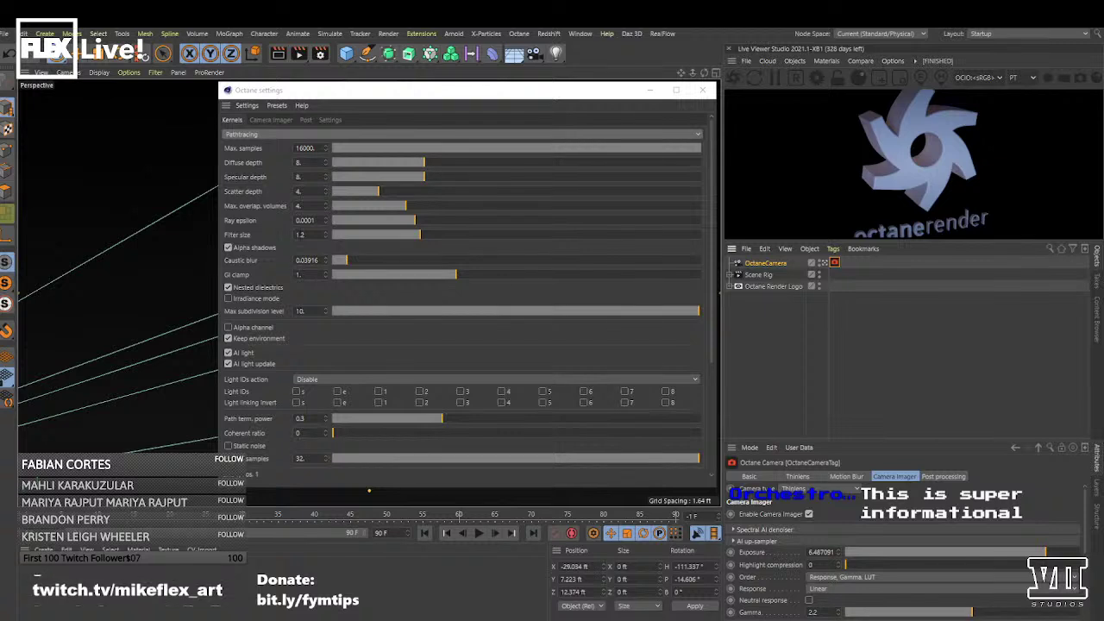
{"action": "left_click", "coordinate": [269, 121]}
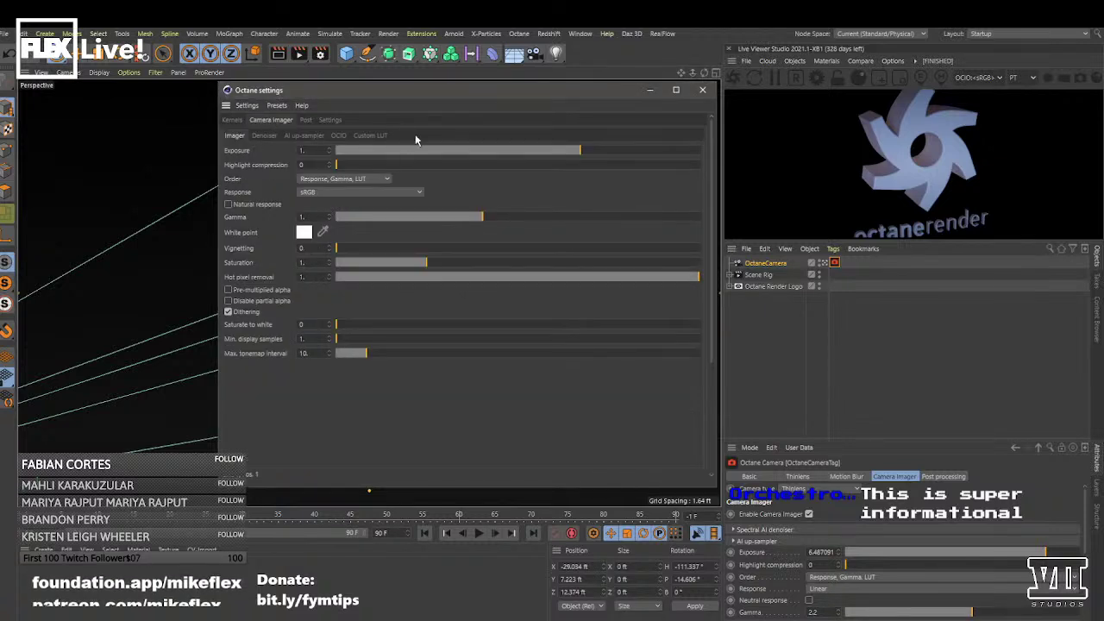
{"action": "left_click", "coordinate": [361, 192]}
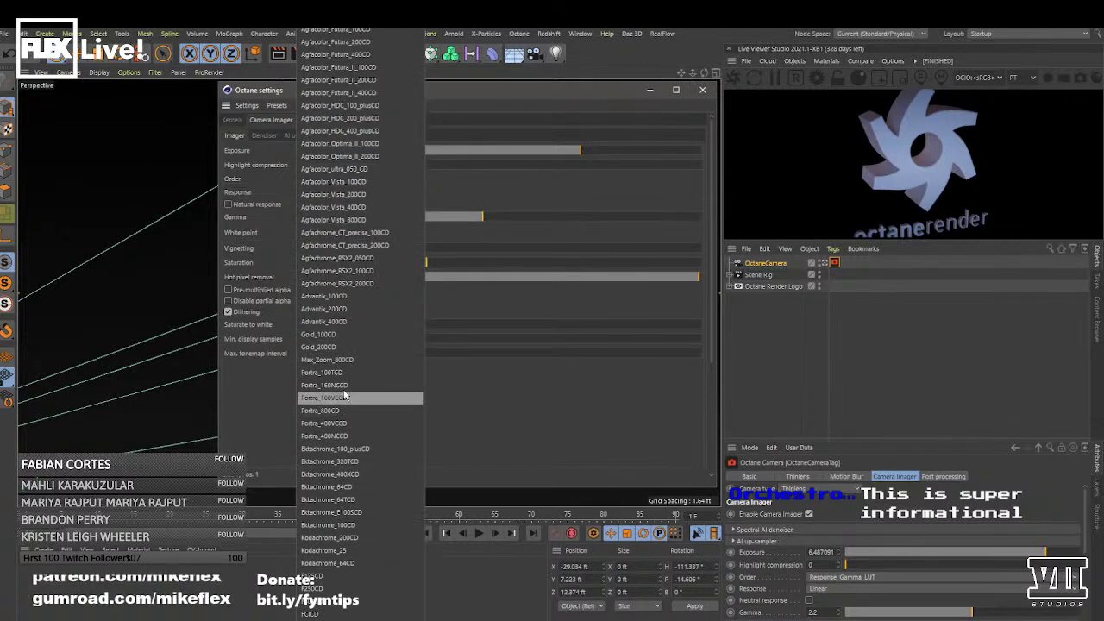
{"action": "mouse_move", "coordinate": [361, 619]}
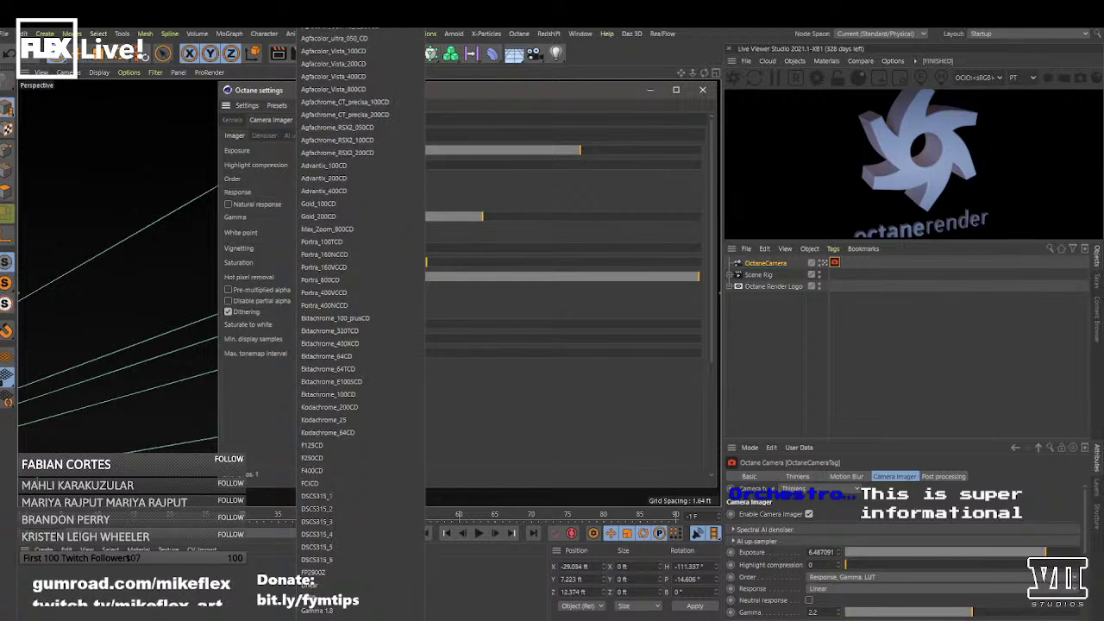
{"action": "left_click", "coordinate": [314, 588]}
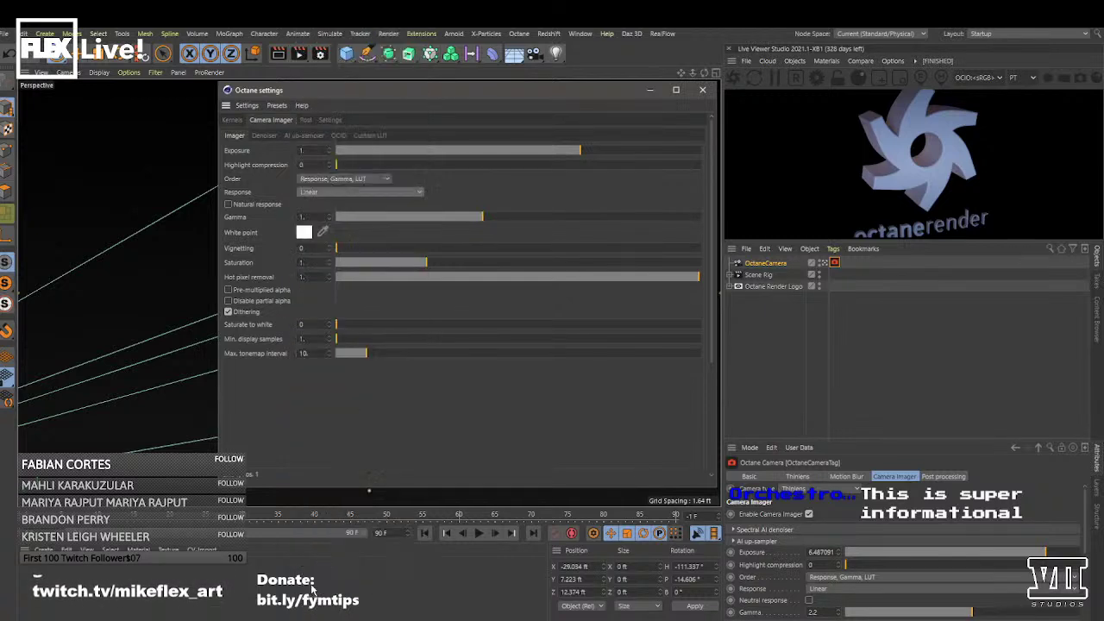
- Set the gamma of the camera imager in the Octane settings to 2.2
{"action": "left_click_drag", "start_coordinate": [321, 218], "coordinate": [268, 221]}
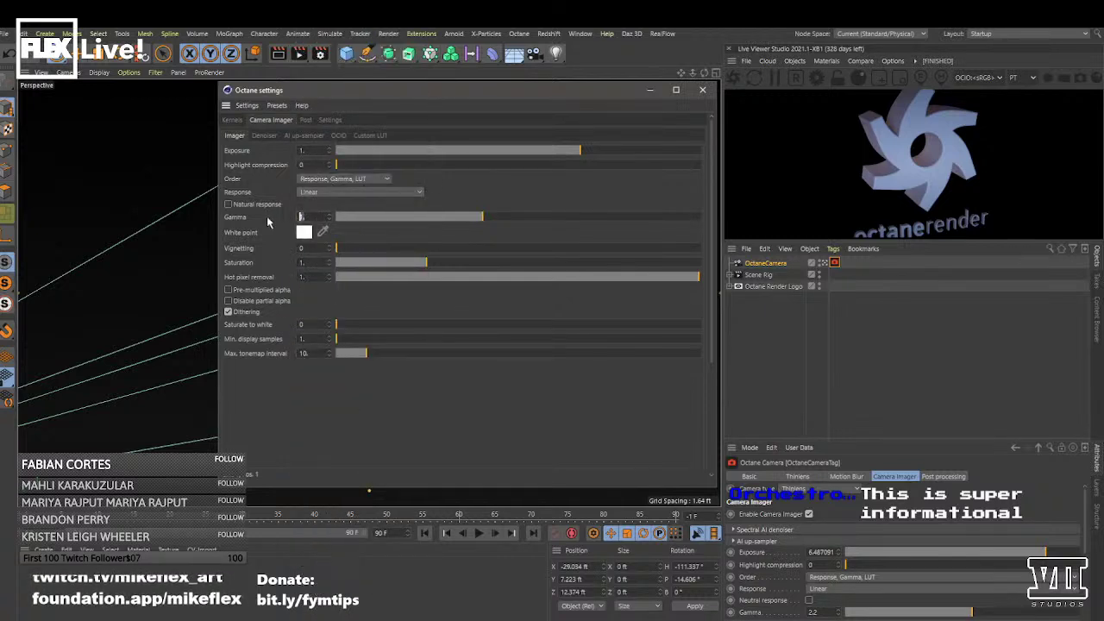
{"action": "type", "text": "2.2"}
{"action": "key", "text": "Return"}
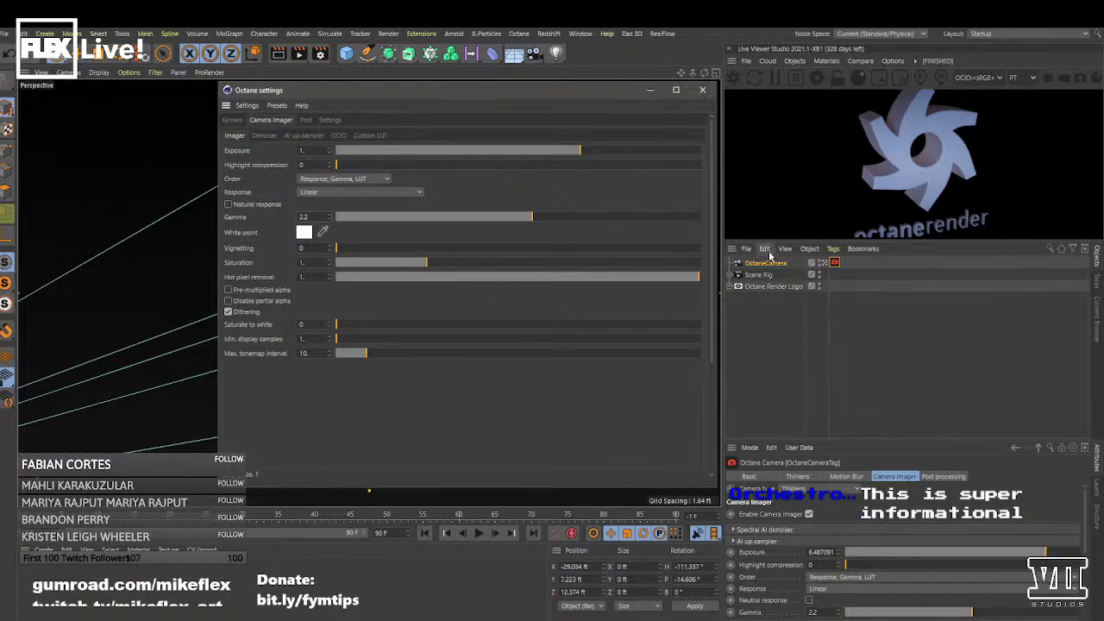
- Compare the OctaneCamera tag's imager settings with the global camera imager settings, enlarging the attributes area for a fuller view
{"action": "left_click", "coordinate": [834, 264]}
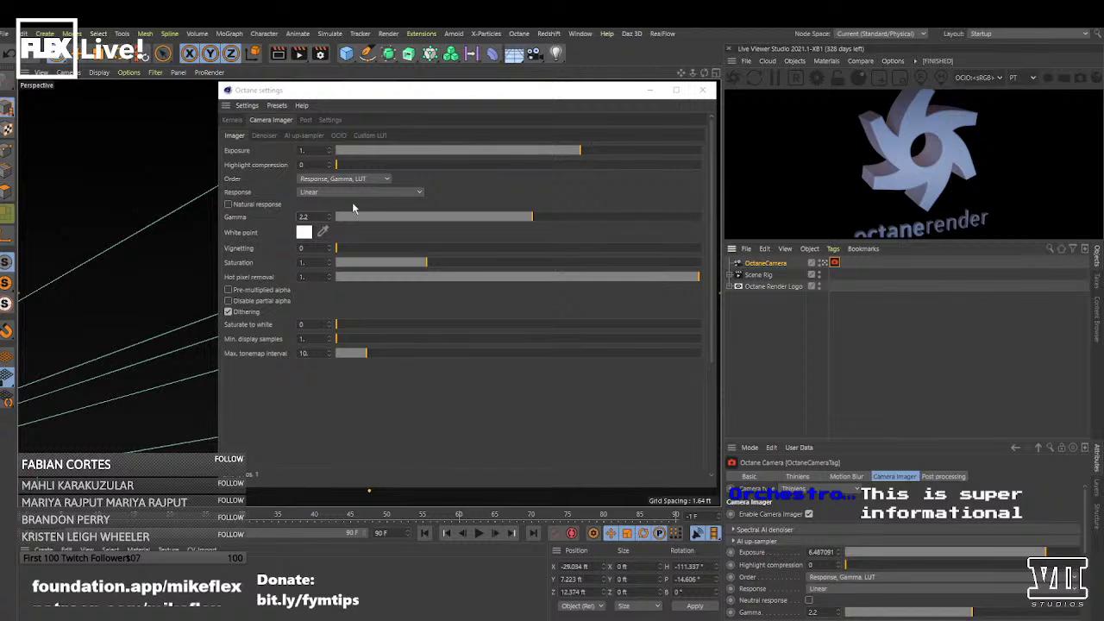
{"action": "left_click", "coordinate": [270, 119]}
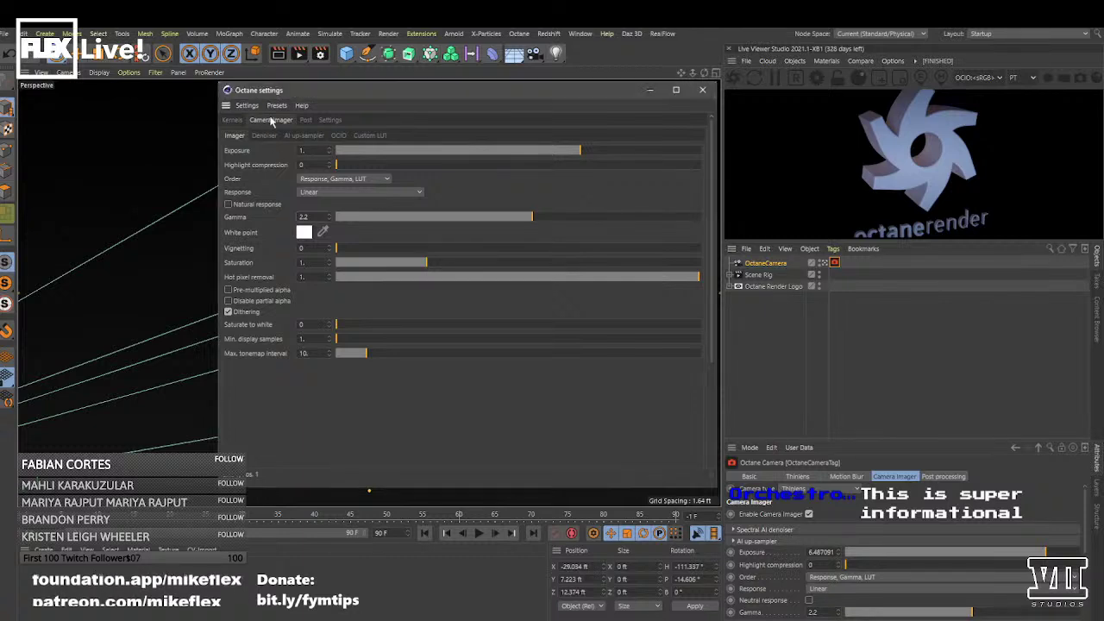
{"action": "left_click", "coordinate": [898, 480]}
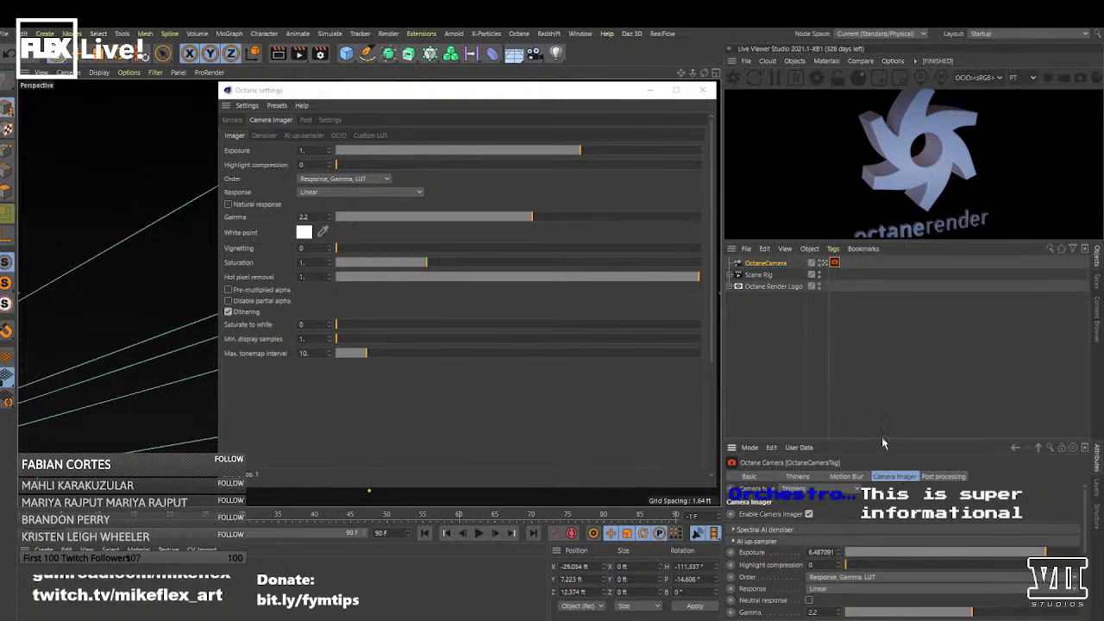
{"action": "left_click_drag", "start_coordinate": [882, 443], "coordinate": [865, 329]}
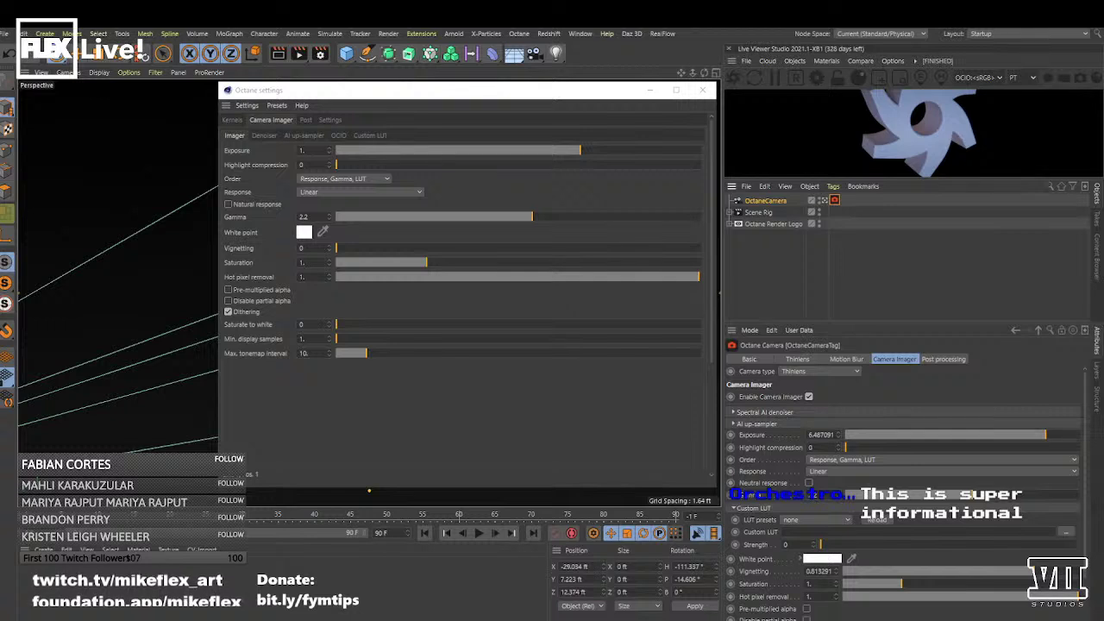
{"action": "left_click", "coordinate": [268, 121]}
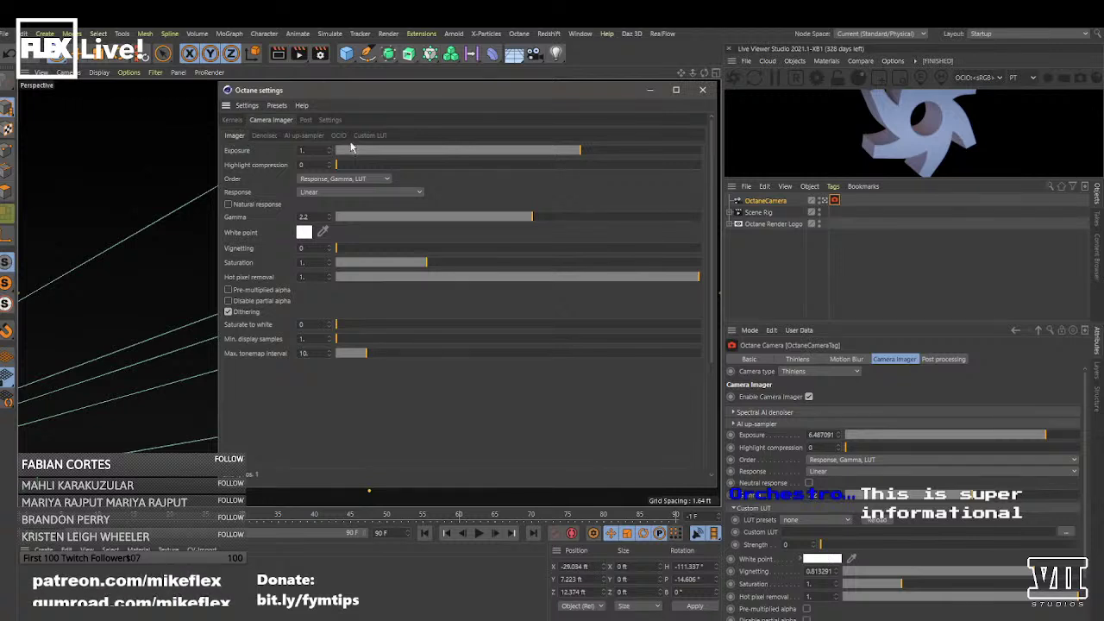
{"action": "left_click", "coordinate": [232, 122]}
{"action": "left_click", "coordinate": [271, 121]}
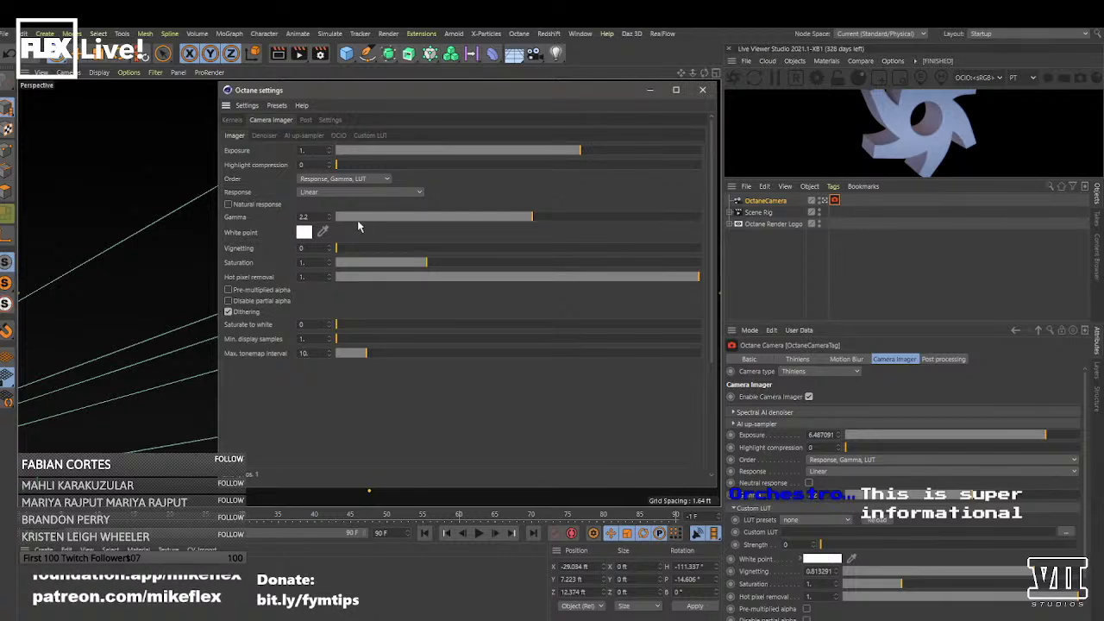
- In the camera imager's OCIO settings, keep the ACES: sRGB view with Use view look(s) and disable Force tone mapping
{"action": "left_click", "coordinate": [337, 135]}
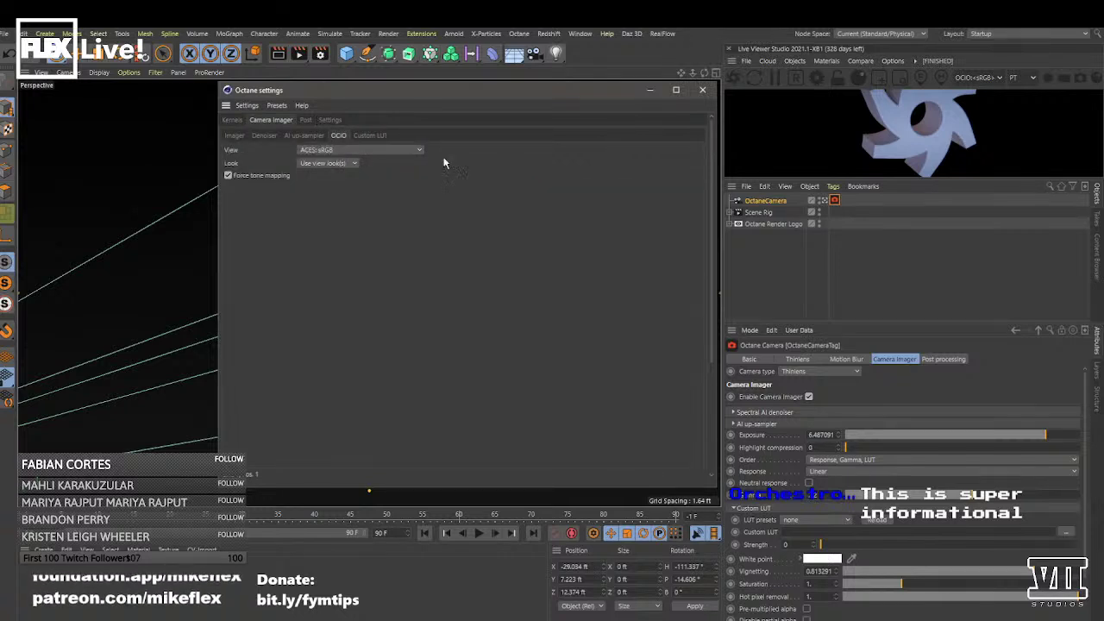
{"action": "left_click", "coordinate": [358, 150]}
{"action": "left_click", "coordinate": [357, 149]}
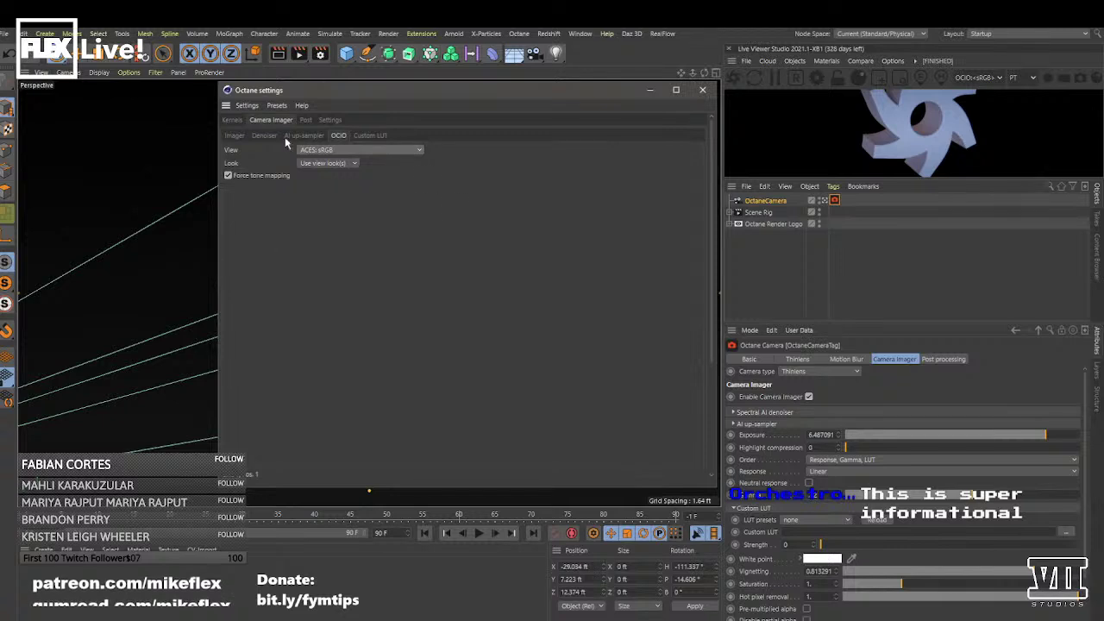
{"action": "left_click", "coordinate": [354, 163]}
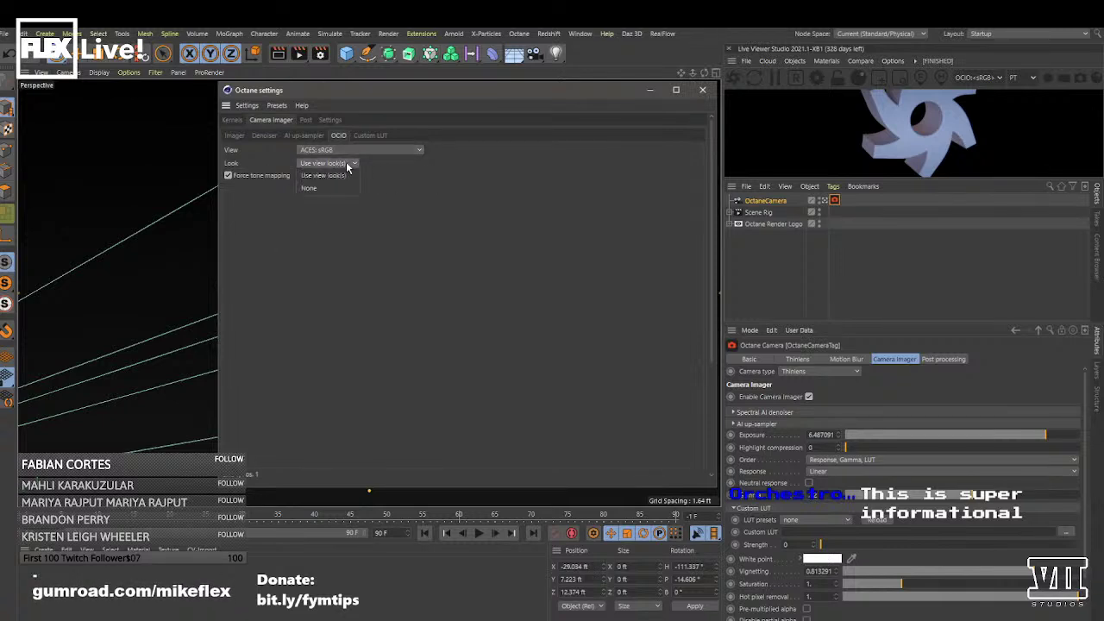
{"action": "left_click", "coordinate": [335, 176]}
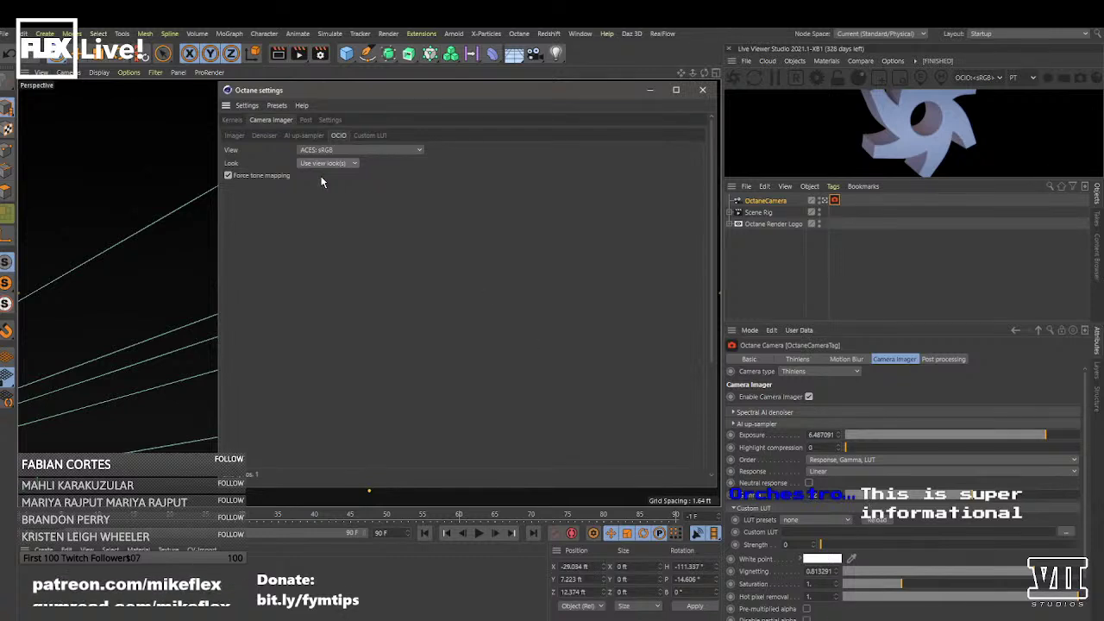
{"action": "left_click", "coordinate": [237, 135]}
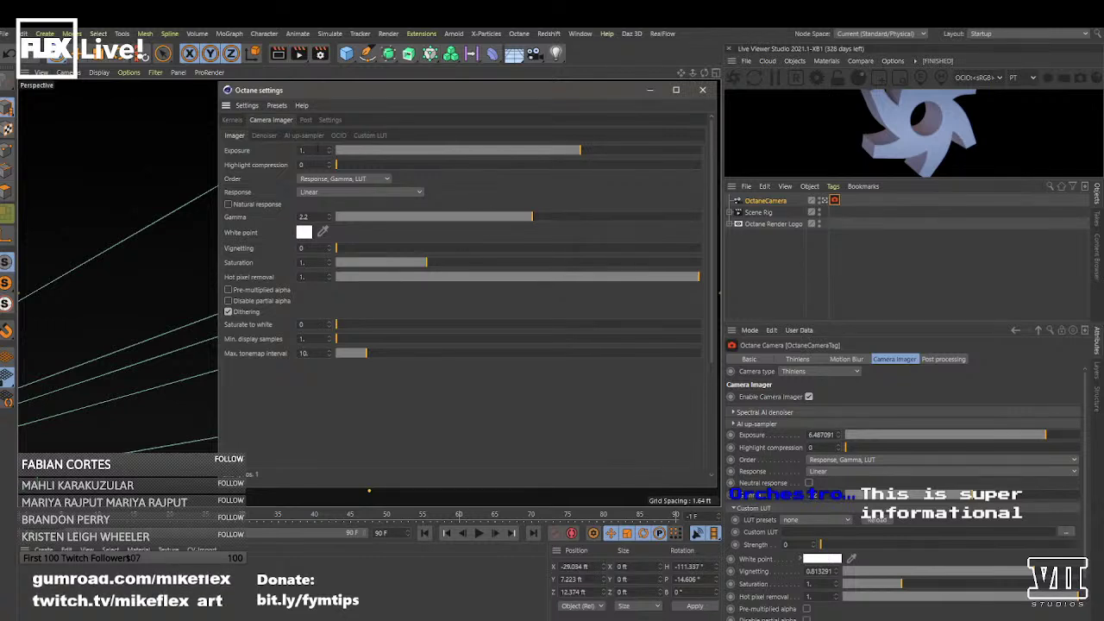
{"action": "left_click", "coordinate": [338, 136]}
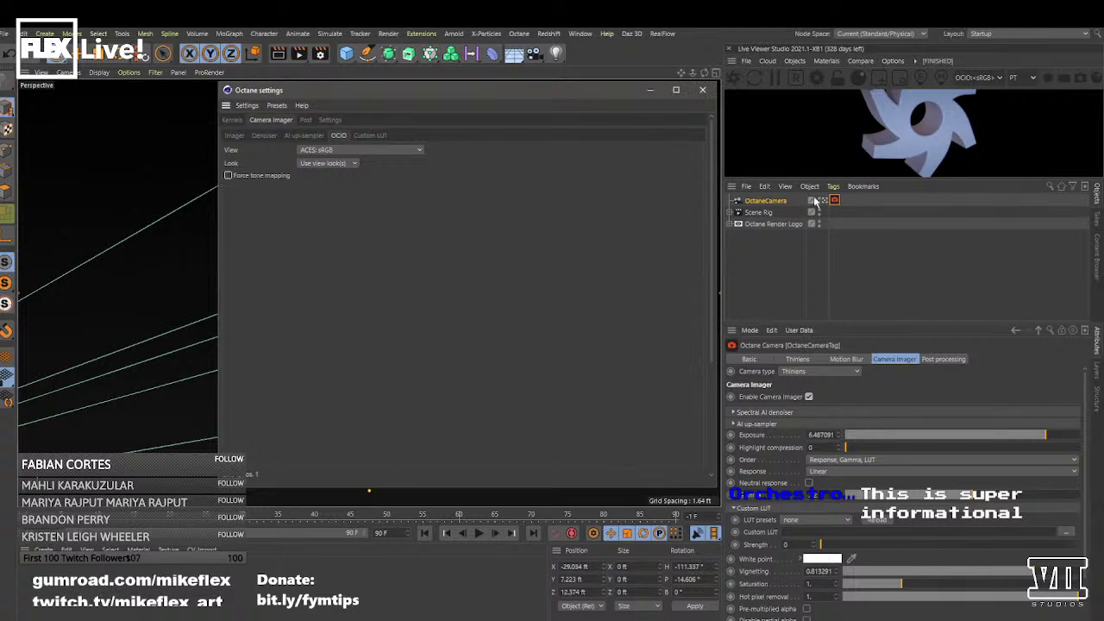
- Compare the Live Viewer render with the OctaneCamera inactive and active, orbiting the free view and ending on the OctaneCamera
{"action": "left_click", "coordinate": [771, 203]}
{"action": "left_click", "coordinate": [824, 201]}
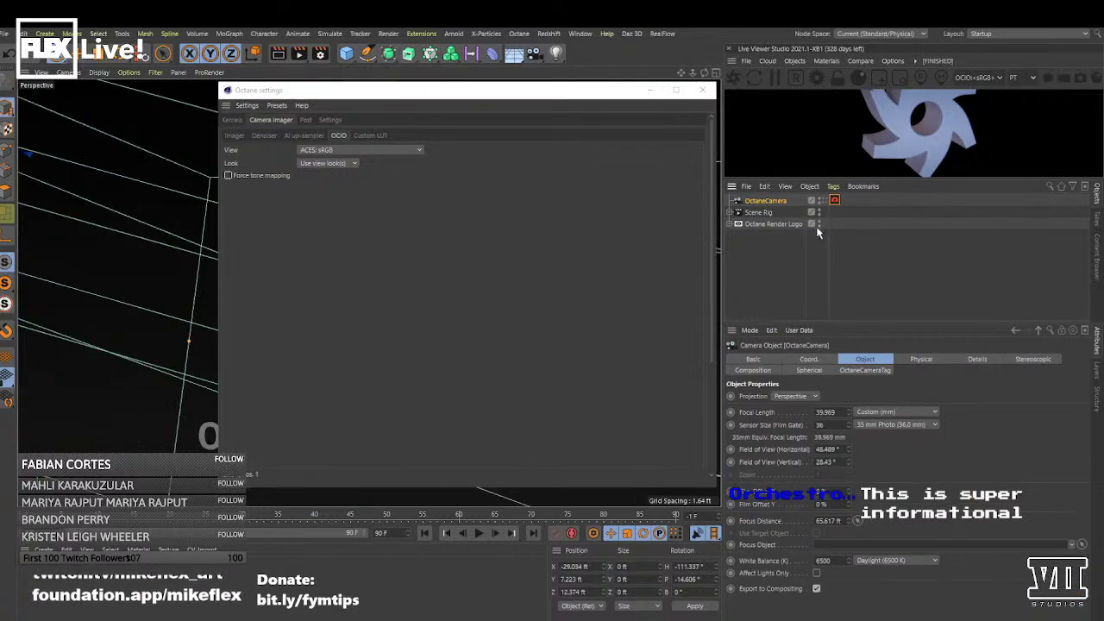
{"action": "left_click", "coordinate": [824, 201]}
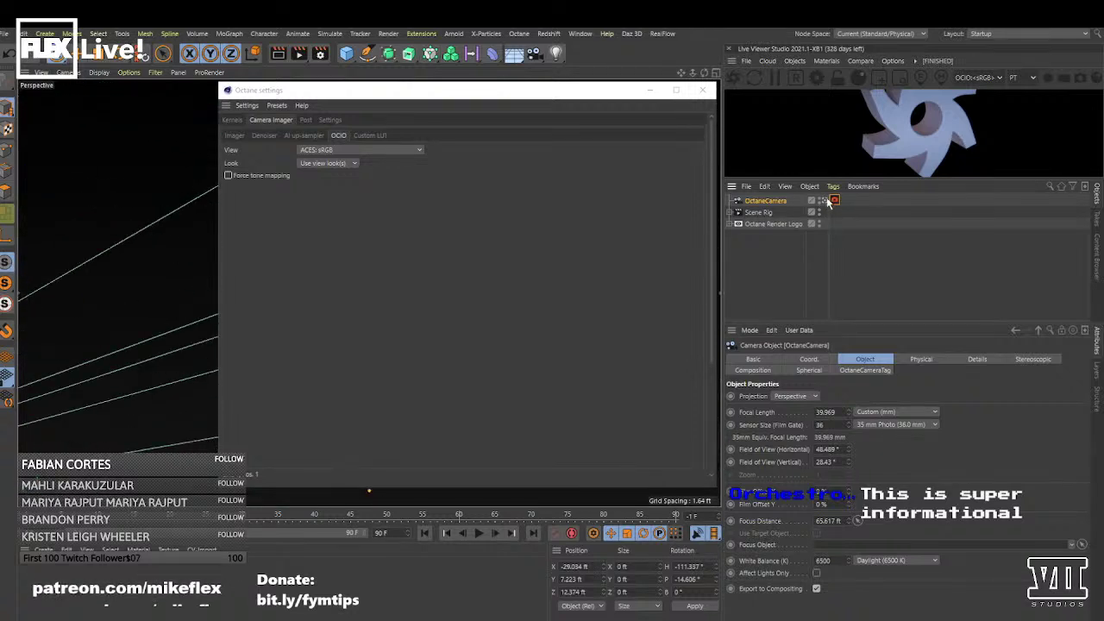
{"action": "left_click", "coordinate": [824, 201]}
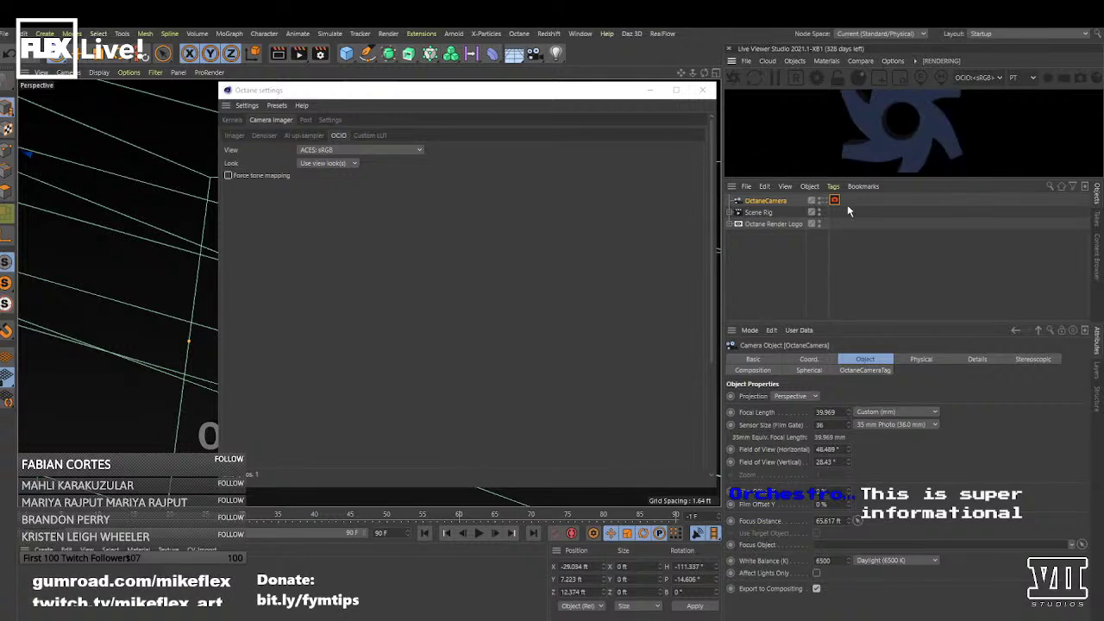
{"action": "left_click_drag", "start_coordinate": [898, 160], "coordinate": [933, 115]}
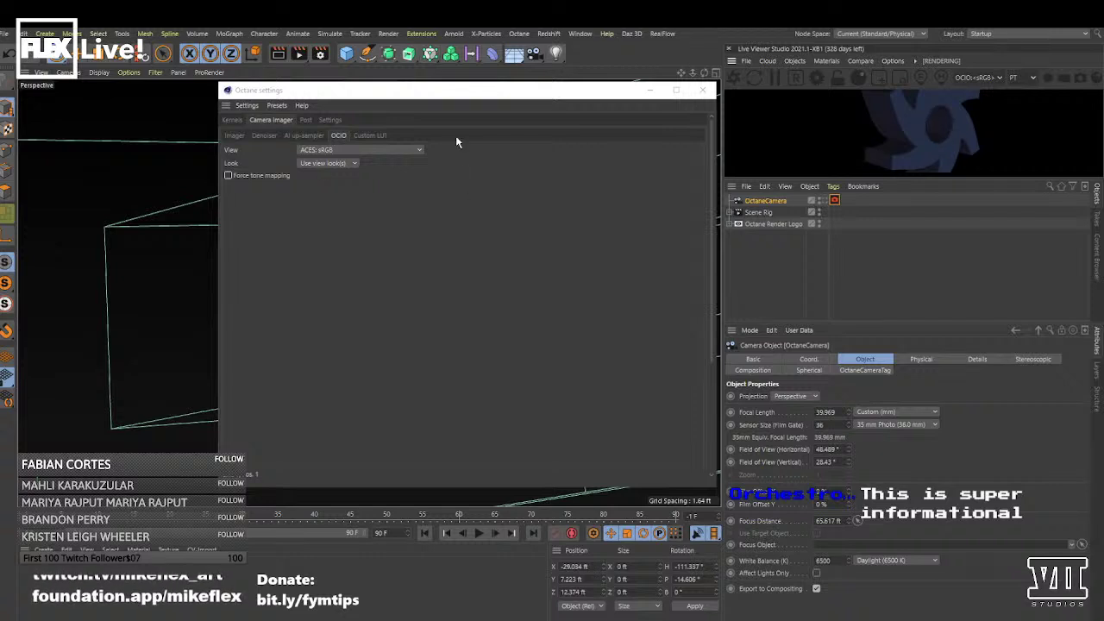
{"action": "left_click", "coordinate": [259, 120]}
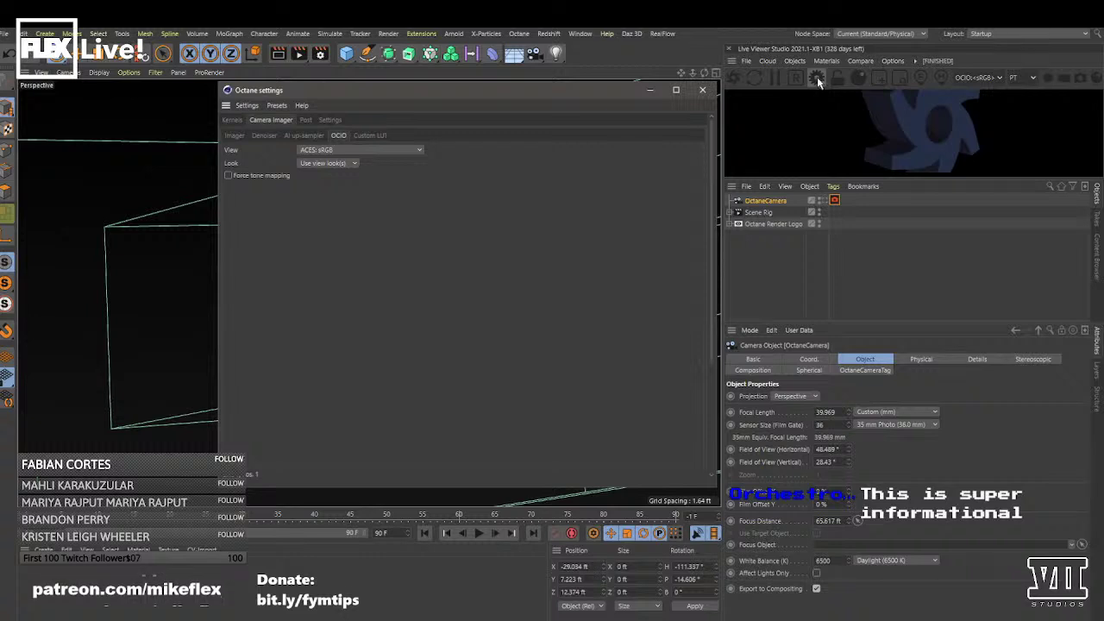
{"action": "left_click", "coordinate": [825, 201]}
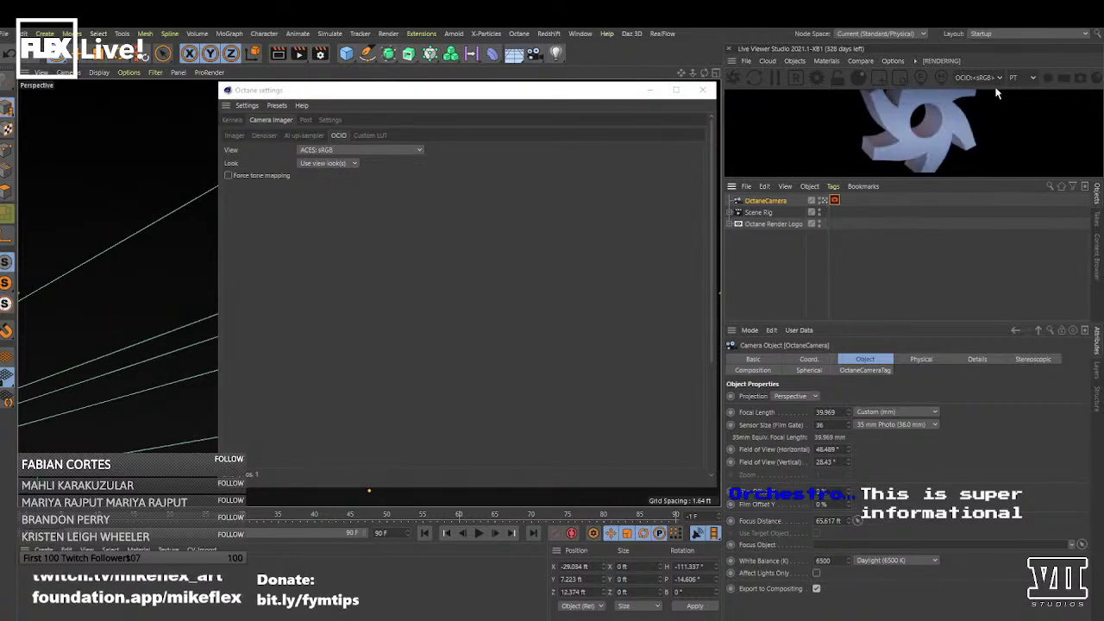
- Review the global imager settings beside the OctaneCamera tag's exposure, response, gamma, LUT and other imager values
{"action": "left_click", "coordinate": [273, 124]}
{"action": "left_click", "coordinate": [242, 135]}
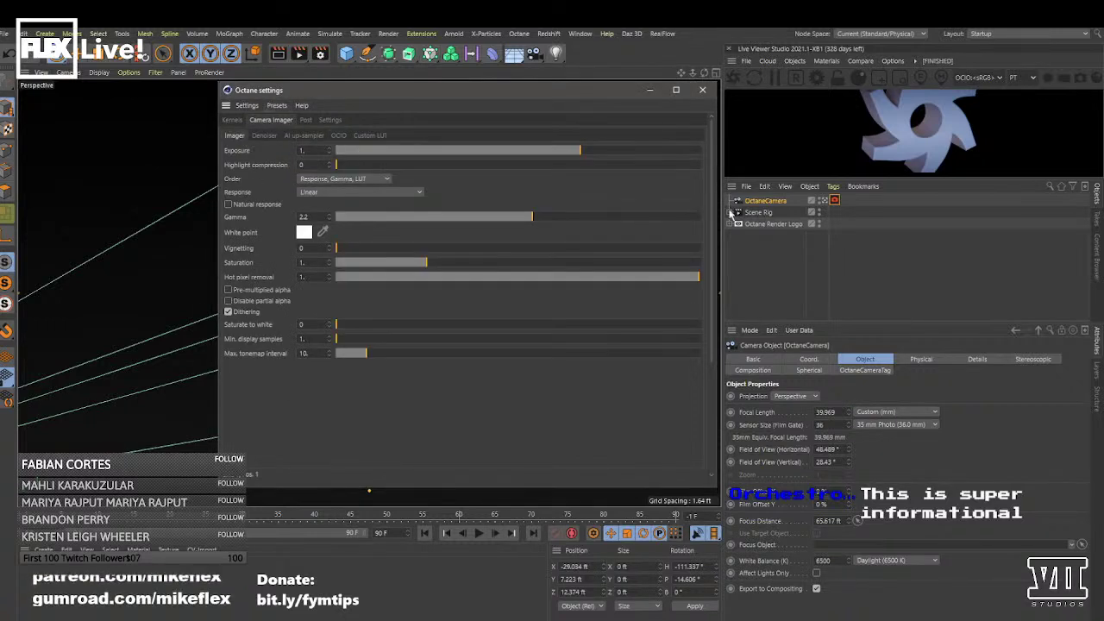
{"action": "left_click", "coordinate": [835, 200]}
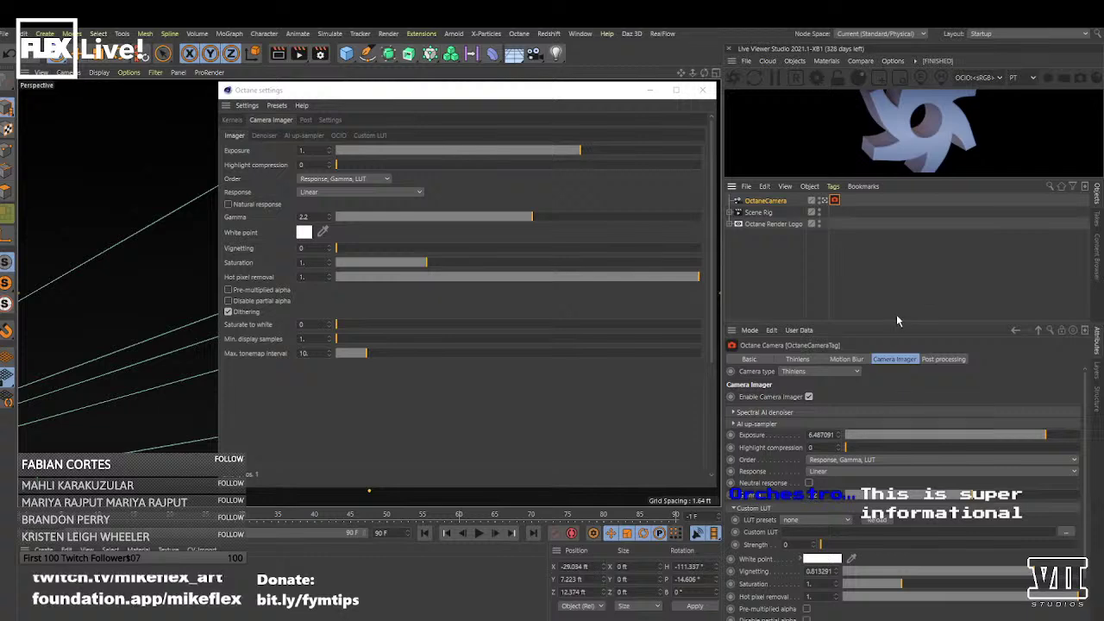
{"action": "mouse_move", "coordinate": [897, 322]}
{"action": "left_mouse_down"}
{"action": "mouse_move", "coordinate": [889, 247]}
{"action": "mouse_move", "coordinate": [907, 326]}
{"action": "mouse_move", "coordinate": [906, 306]}
{"action": "left_mouse_up"}
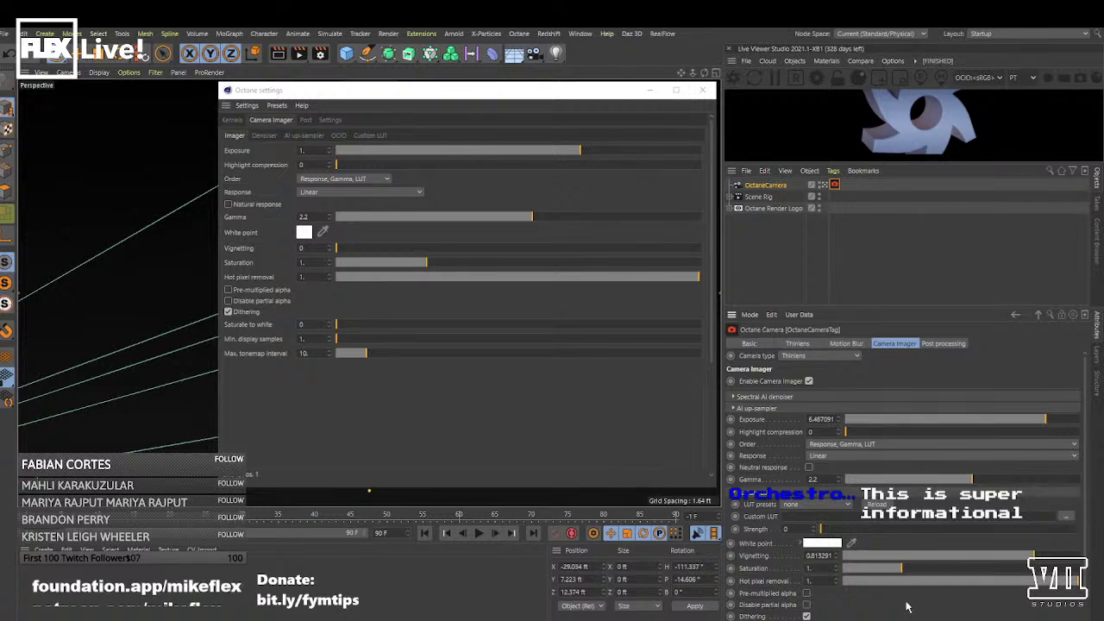
{"action": "scroll", "coordinate": [902, 601], "scroll_direction": "down", "scroll_amount": 1}
{"action": "scroll", "coordinate": [902, 595], "scroll_direction": "down", "scroll_amount": 3}
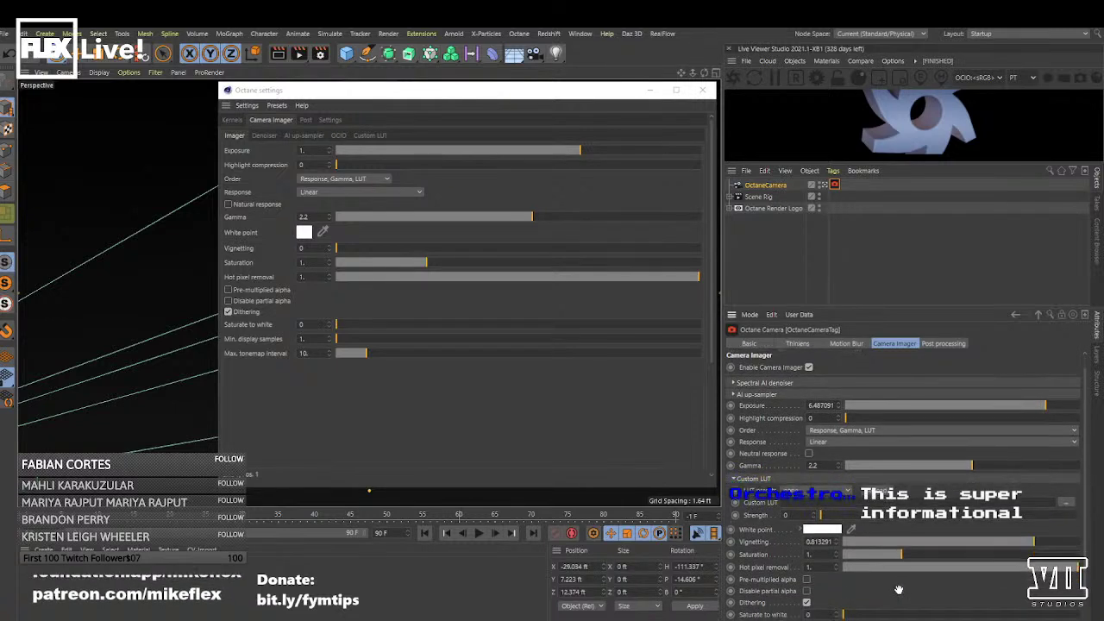
{"action": "scroll", "coordinate": [884, 466], "scroll_direction": "up", "scroll_amount": 3}
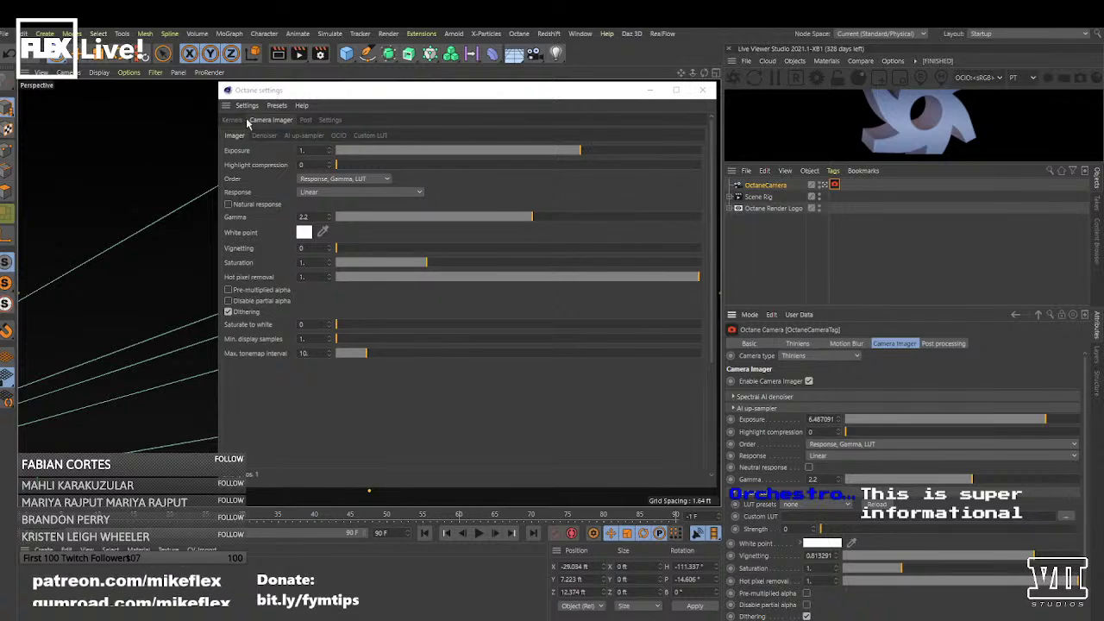
- Enable Force tone mapping in the global OCIO settings and lower the OctaneCamera tag's exposure to about 3.57
{"action": "left_click", "coordinate": [338, 136]}
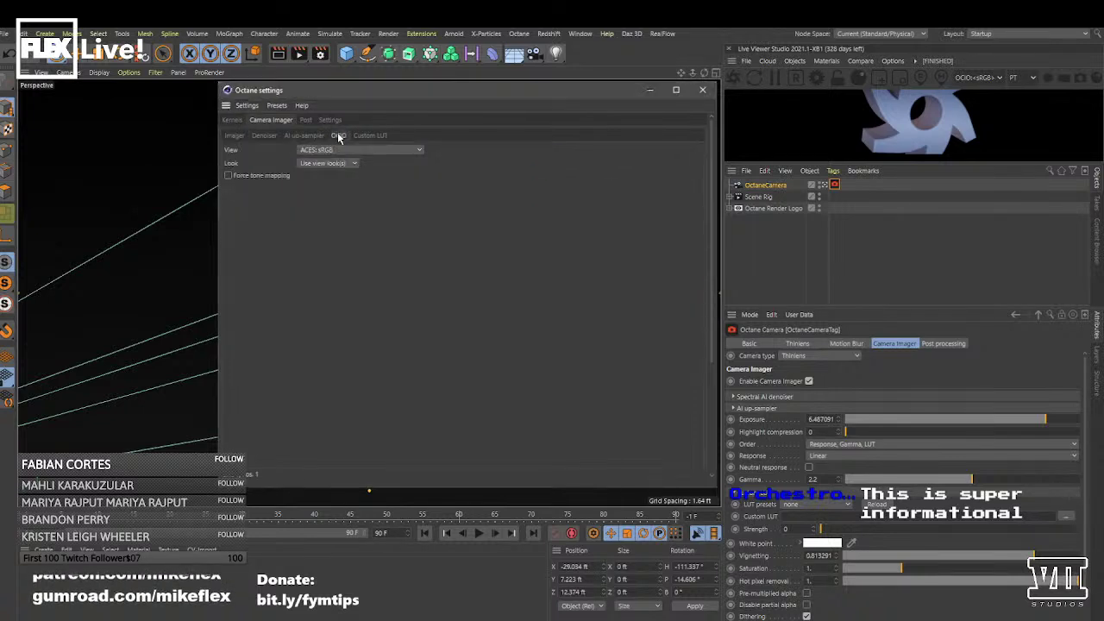
{"action": "left_click", "coordinate": [229, 176]}
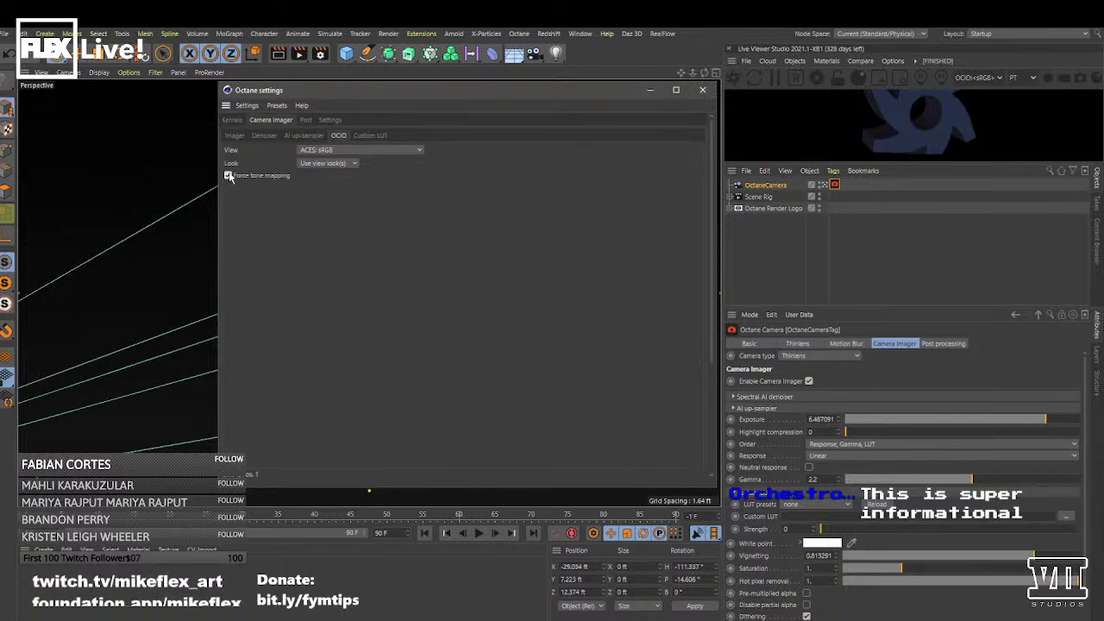
{"action": "mouse_move", "coordinate": [1043, 422]}
{"action": "left_mouse_down"}
{"action": "mouse_move", "coordinate": [1015, 423]}
{"action": "mouse_move", "coordinate": [1046, 421]}
{"action": "mouse_move", "coordinate": [1029, 423]}
{"action": "left_mouse_up"}
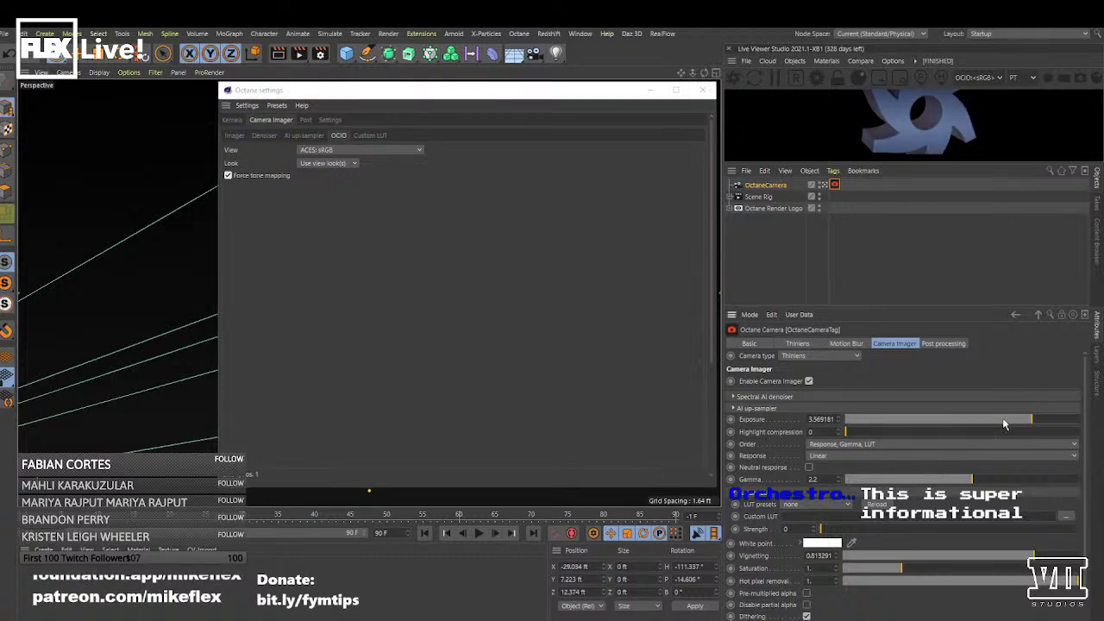
- Toggle Force tone mapping off and on repeatedly to compare its effect on the render, leaving it enabled
{"action": "left_click", "coordinate": [229, 176]}
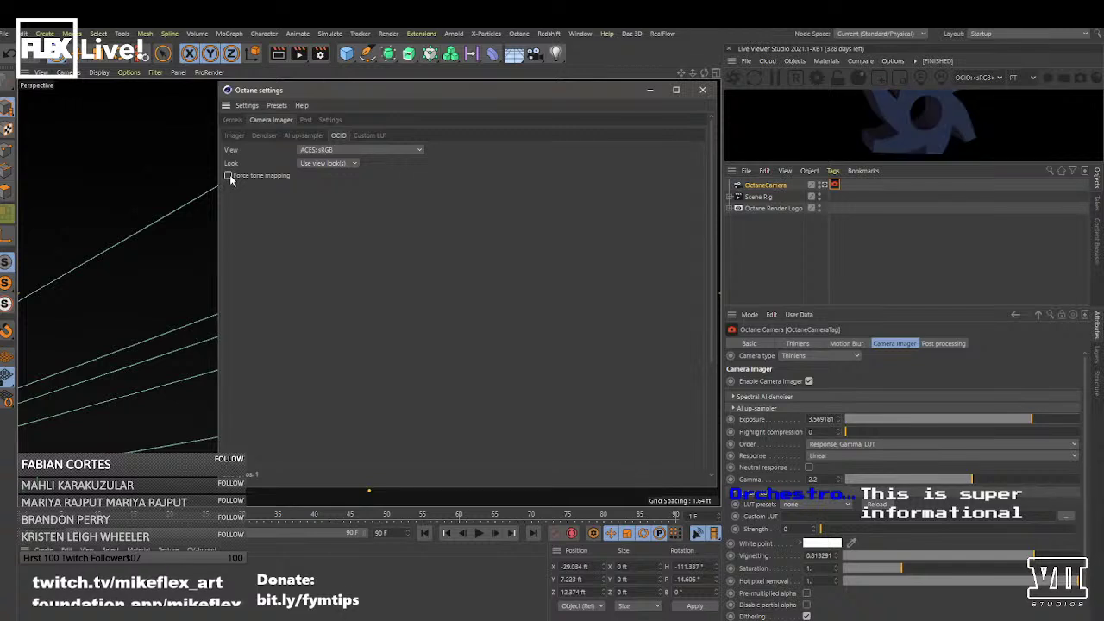
{"action": "left_click", "coordinate": [229, 176]}
{"action": "left_click", "coordinate": [228, 176]}
{"action": "left_click", "coordinate": [229, 176]}
{"action": "left_click", "coordinate": [229, 176]}
{"action": "left_click", "coordinate": [228, 176]}
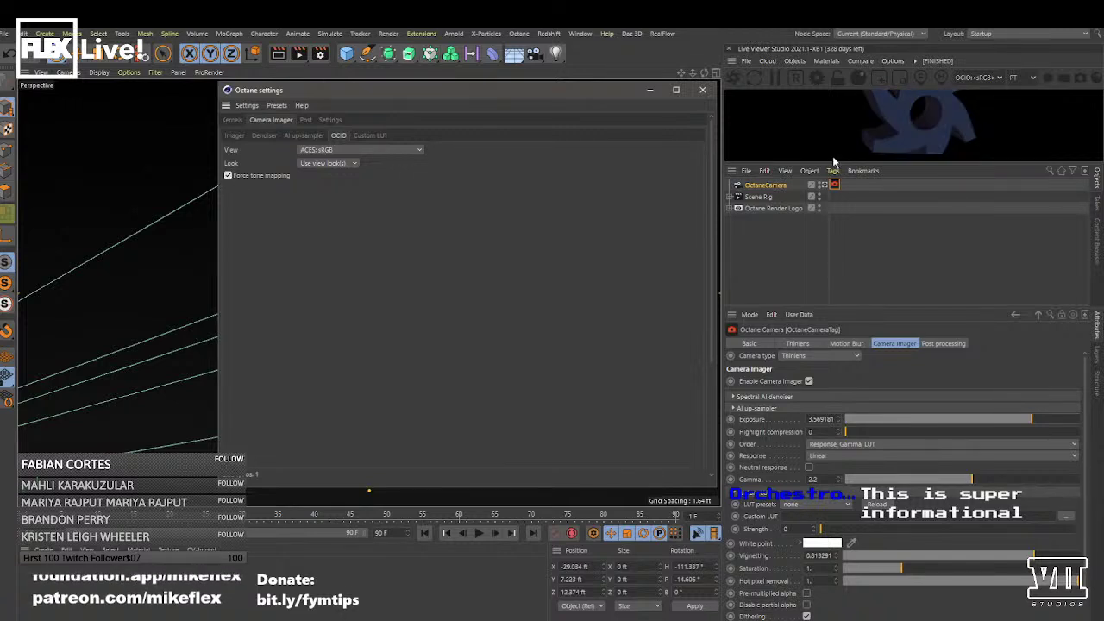
- Orbit the rendered logo and switch Force tone mapping off and on from different angles, leaving it enabled
{"action": "left_click_drag", "start_coordinate": [908, 121], "coordinate": [908, 121]}
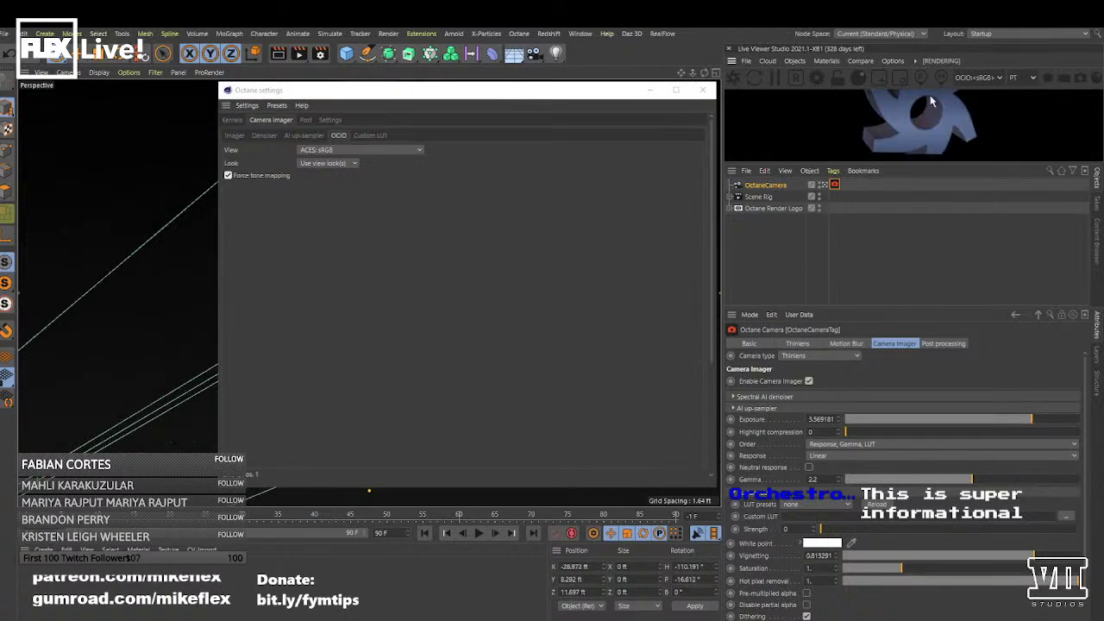
{"action": "left_click", "coordinate": [229, 176]}
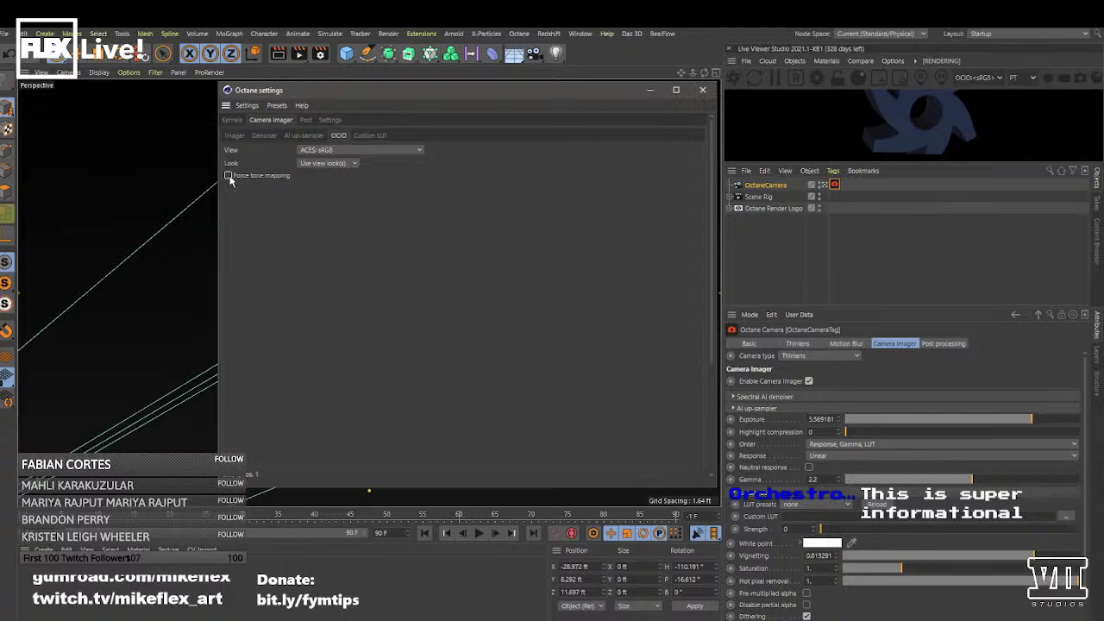
{"action": "left_click", "coordinate": [228, 176]}
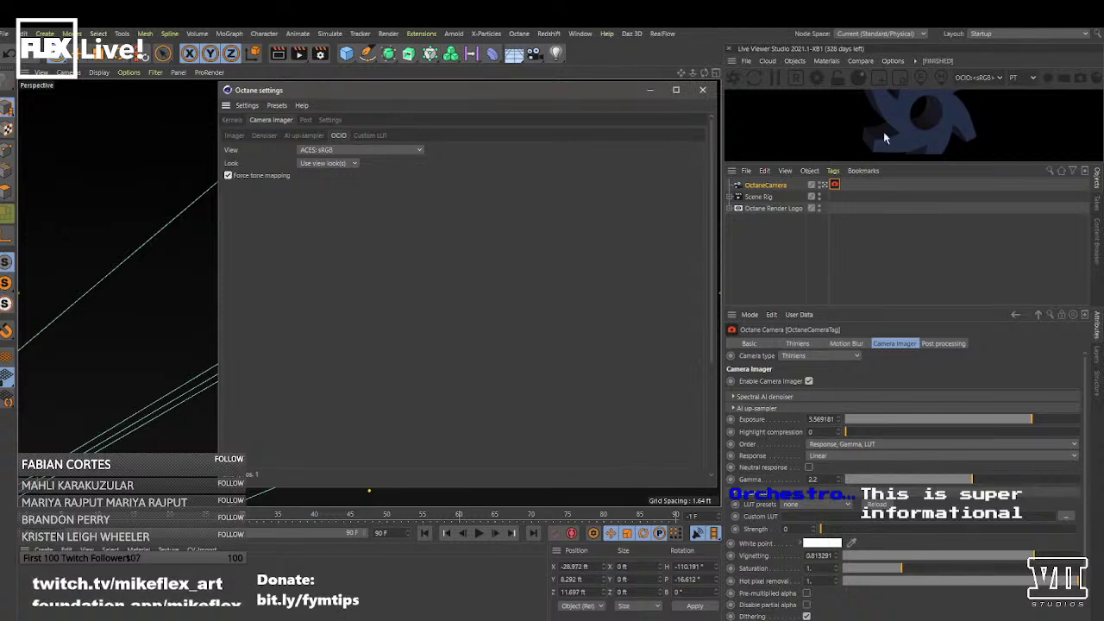
{"action": "left_click_drag", "start_coordinate": [940, 121], "coordinate": [929, 119]}
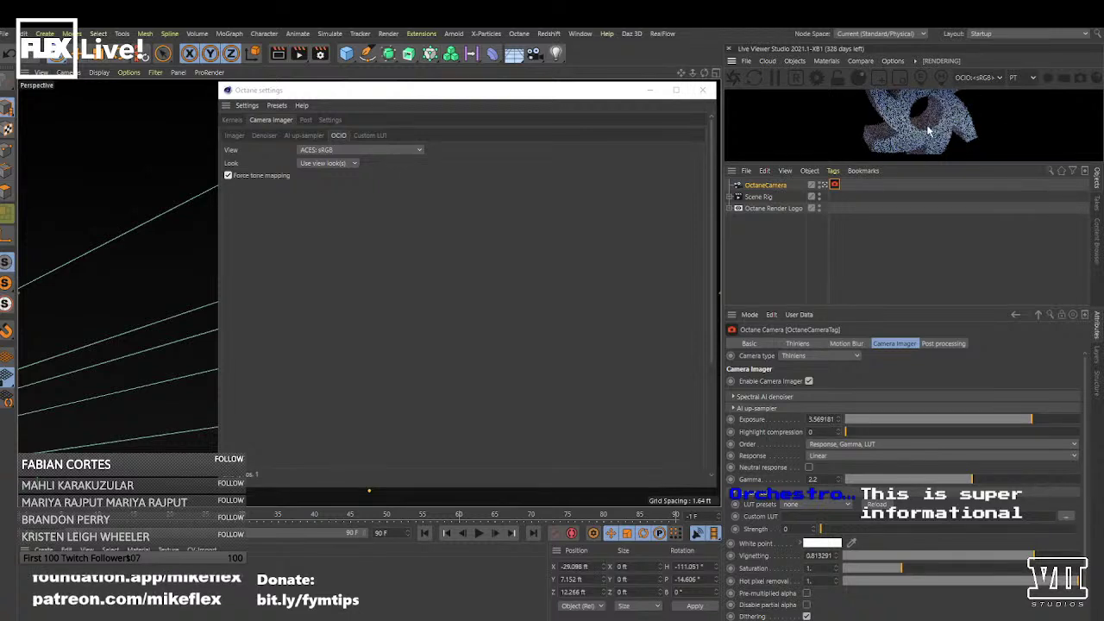
{"action": "left_click_drag", "start_coordinate": [929, 119], "coordinate": [926, 117]}
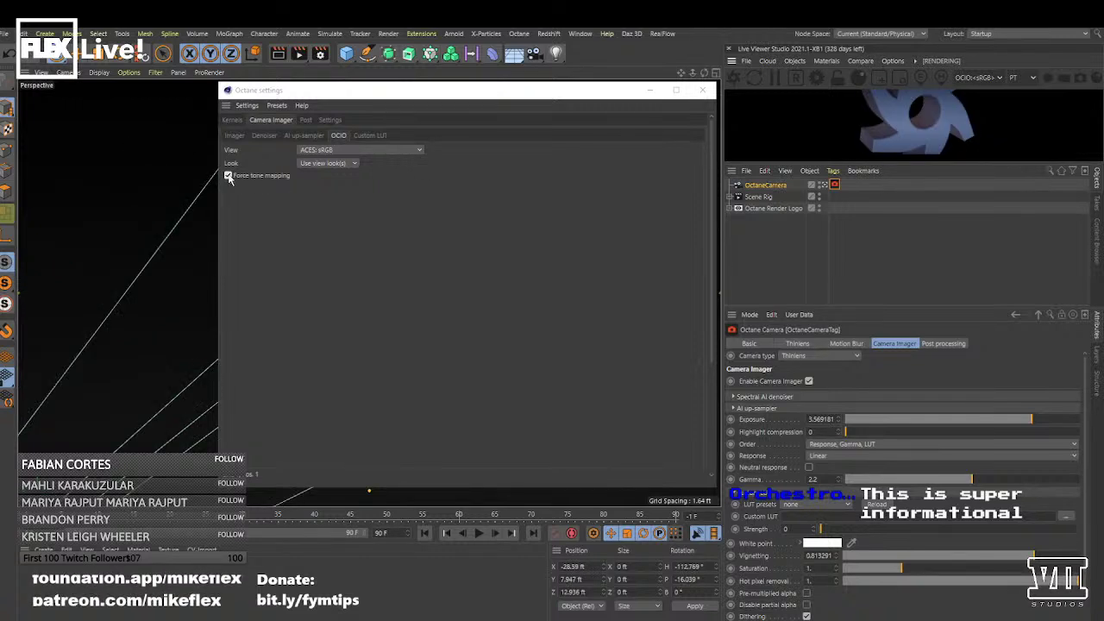
{"action": "left_click", "coordinate": [229, 176]}
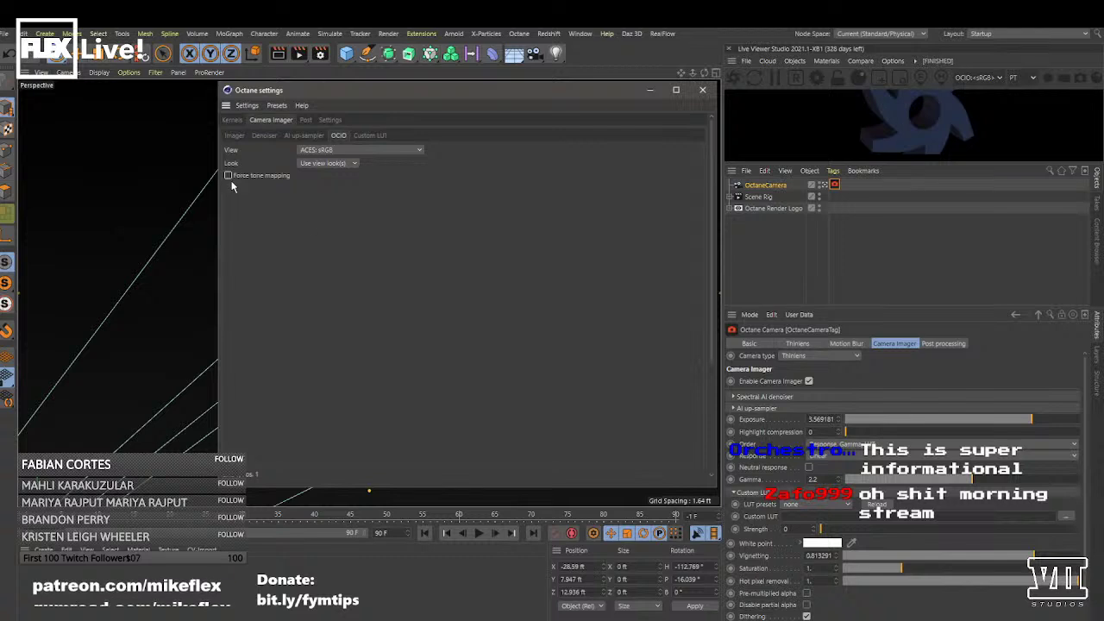
{"action": "left_click", "coordinate": [229, 176]}
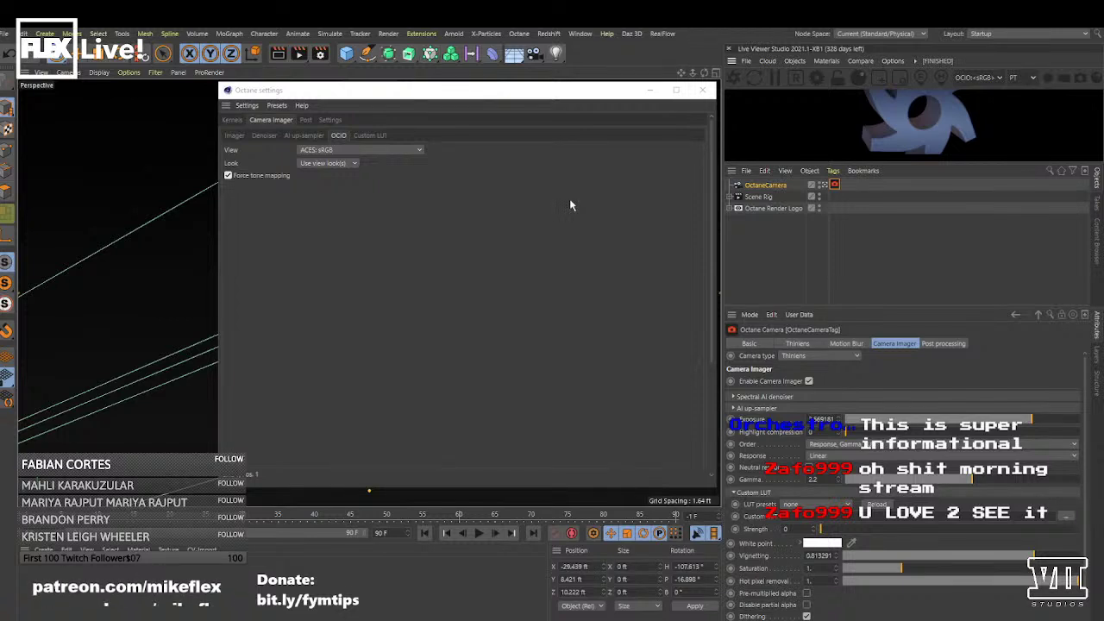
- Review the OctaneCamera tag's imager values down to the max tonemap interval, beside the global OCIO settings
{"action": "left_click_drag", "start_coordinate": [557, 107], "coordinate": [553, 101]}
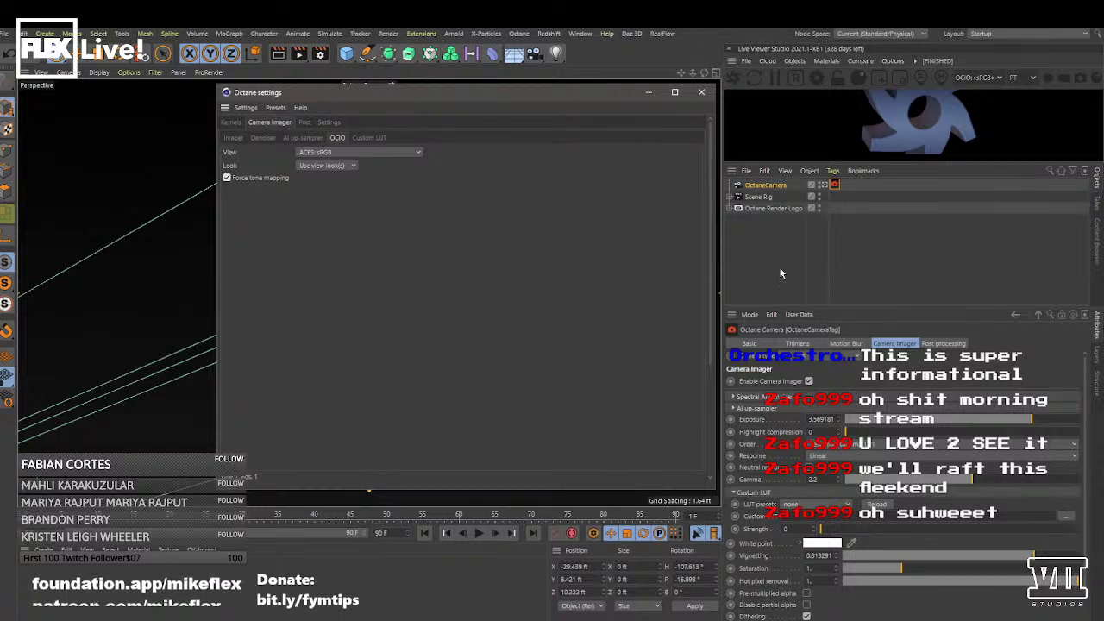
{"action": "left_click", "coordinate": [834, 188]}
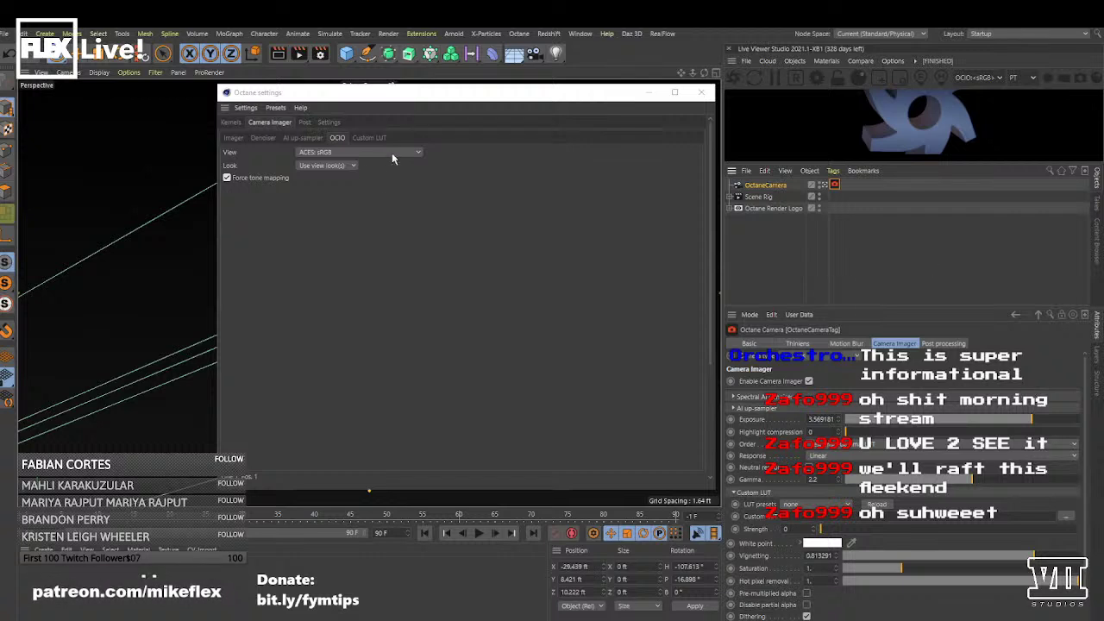
{"action": "left_click", "coordinate": [264, 126]}
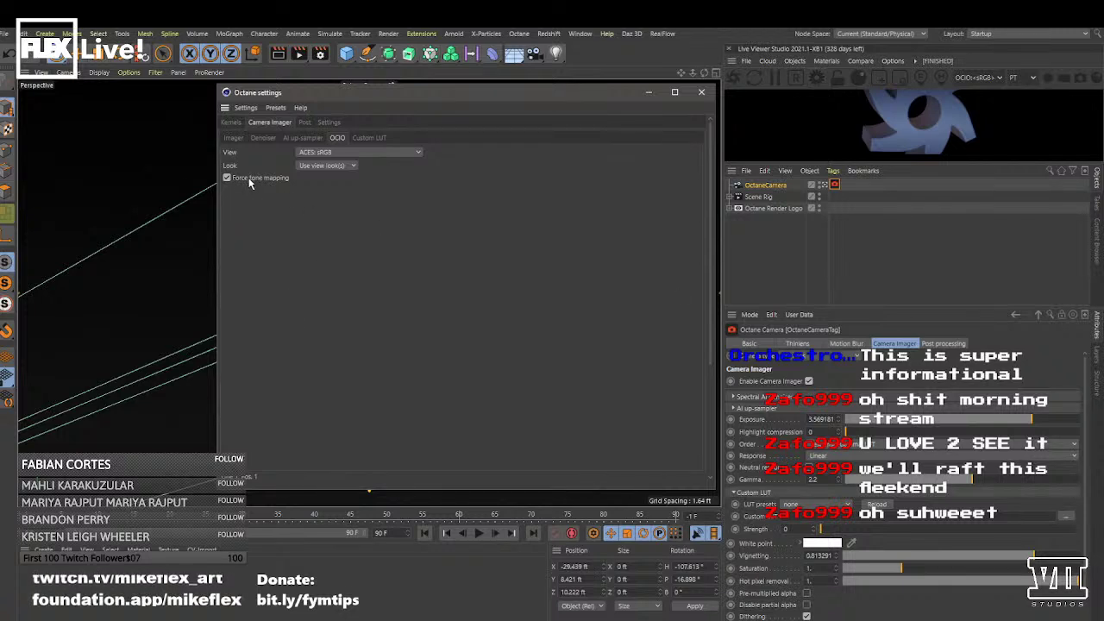
{"action": "left_click_drag", "start_coordinate": [1092, 371], "coordinate": [1095, 443]}
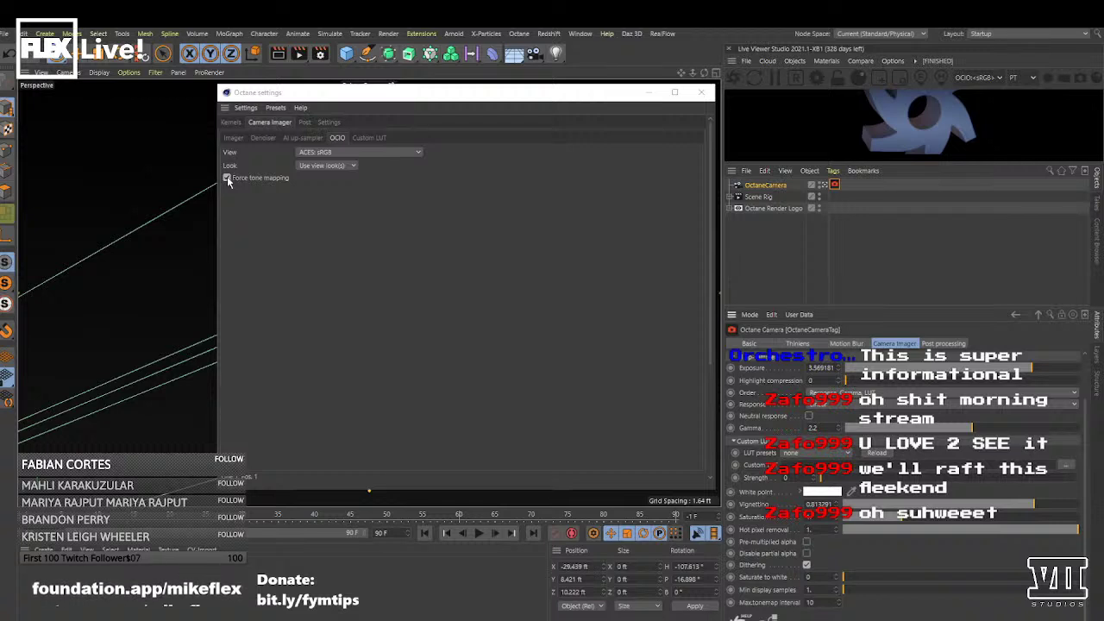
- Disable Force tone mapping in the global OCIO settings, check the global imager values and close the Octane settings
{"action": "left_click", "coordinate": [227, 178]}
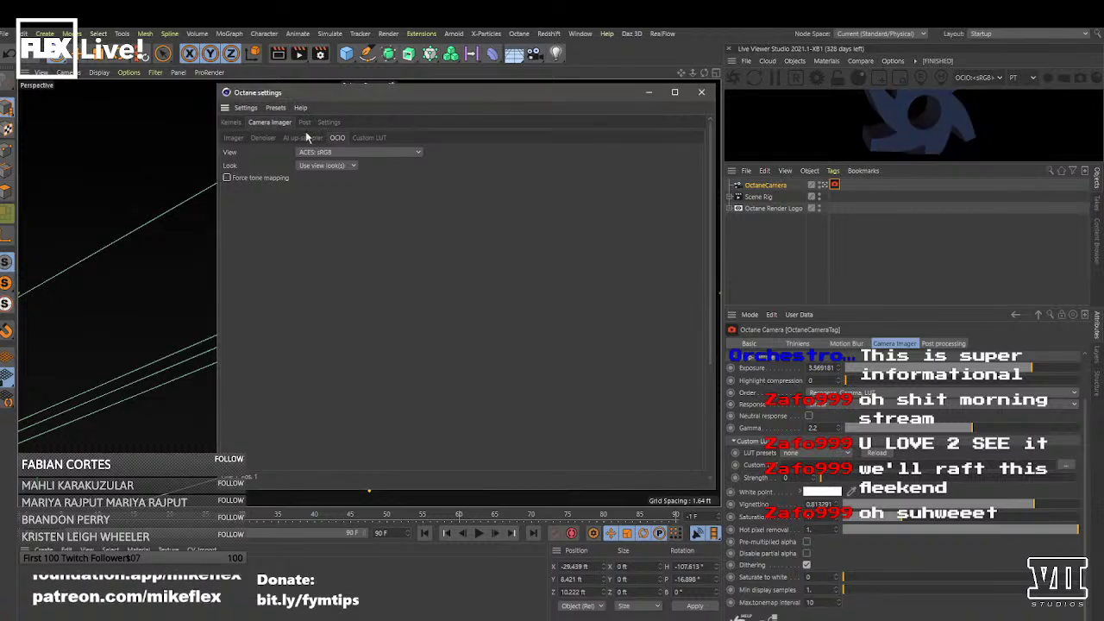
{"action": "left_click", "coordinate": [231, 138]}
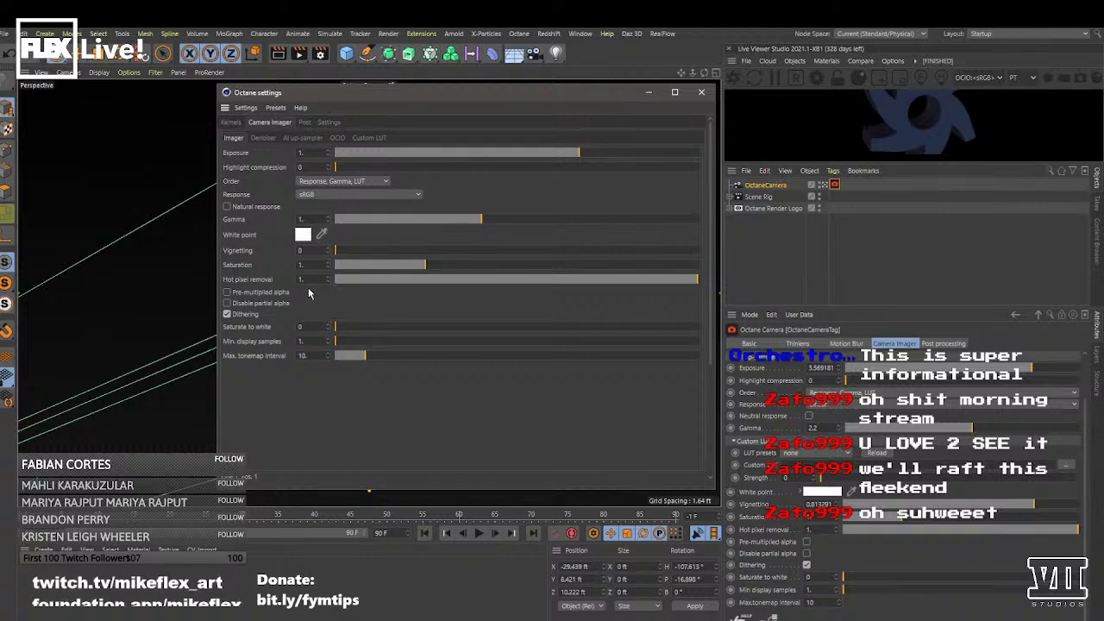
{"action": "left_click", "coordinate": [702, 94]}
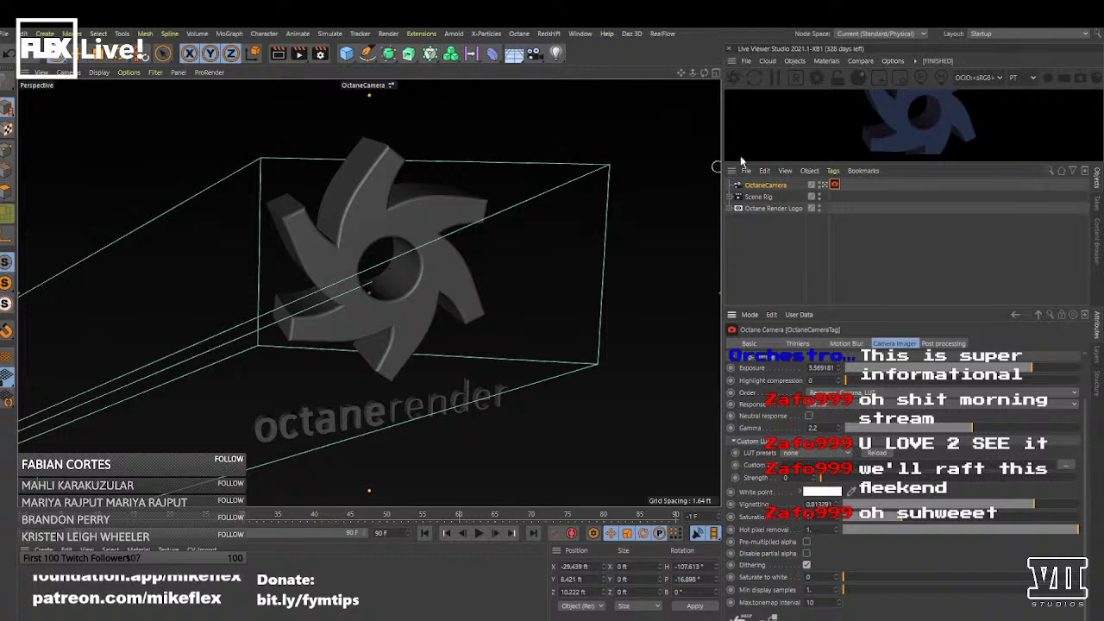
- Check the Live Viewer's available color outputs and enlarge the viewer to show the full Octane logo and text
{"action": "left_click", "coordinate": [989, 78]}
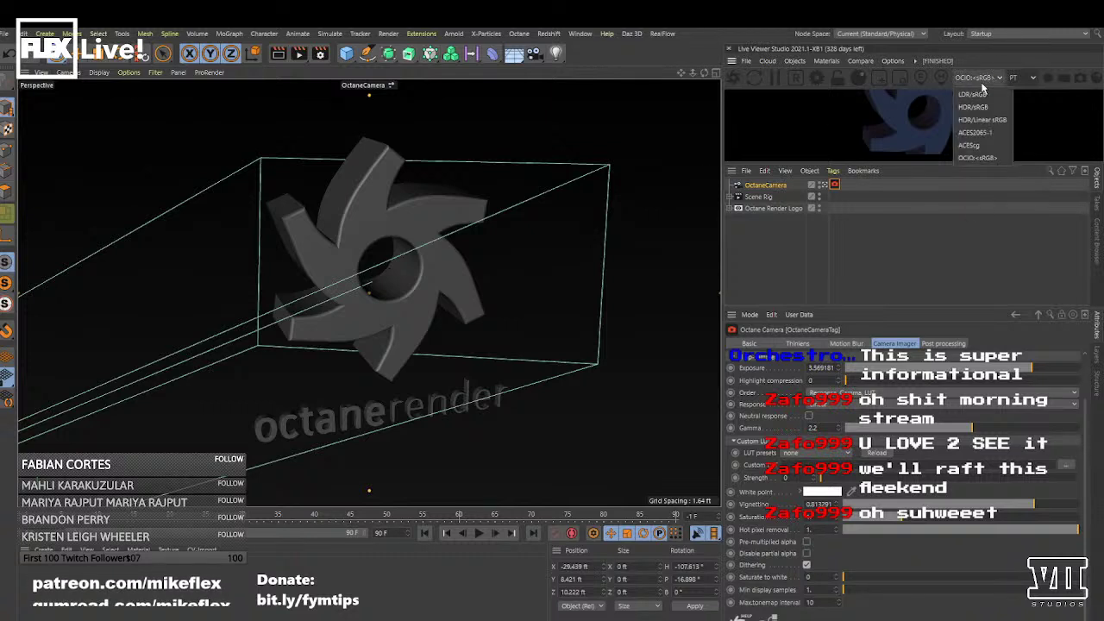
{"action": "left_click", "coordinate": [980, 77]}
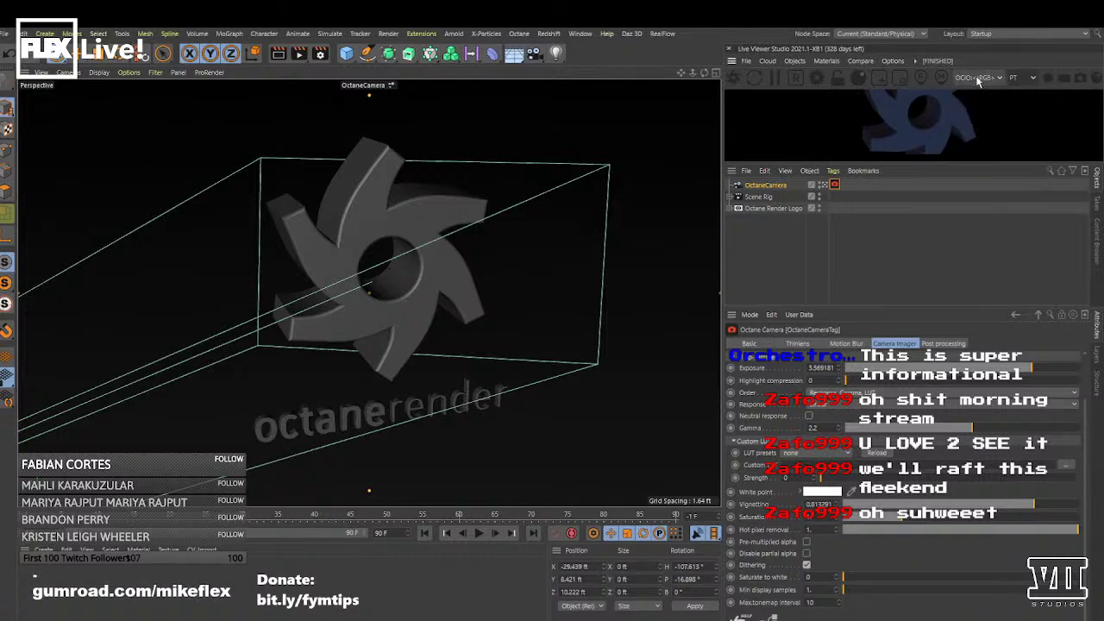
{"action": "left_click", "coordinate": [979, 80]}
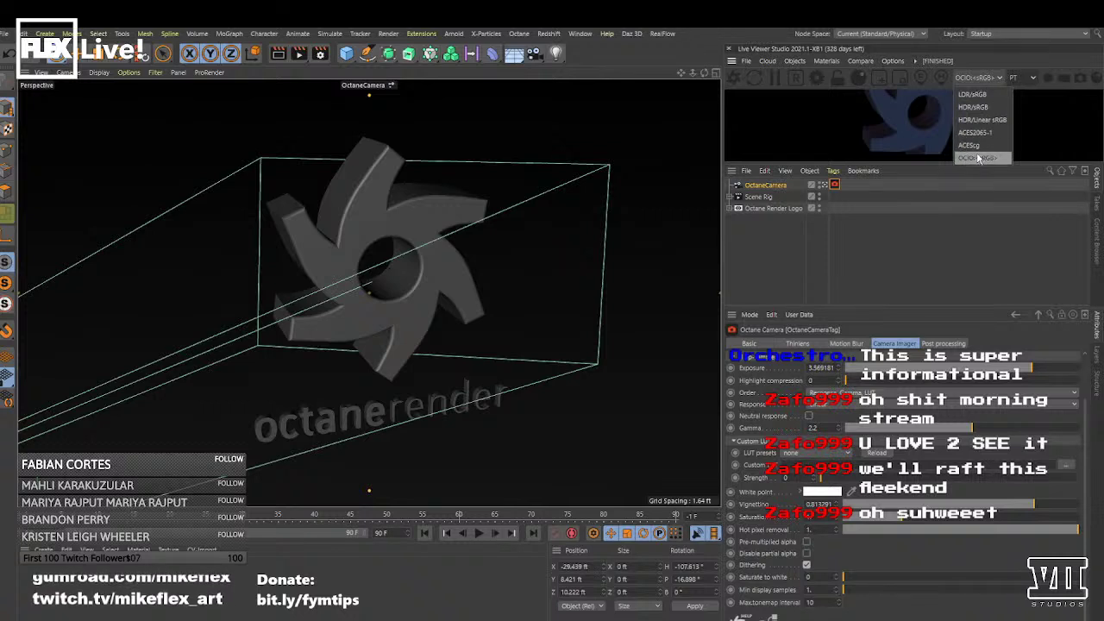
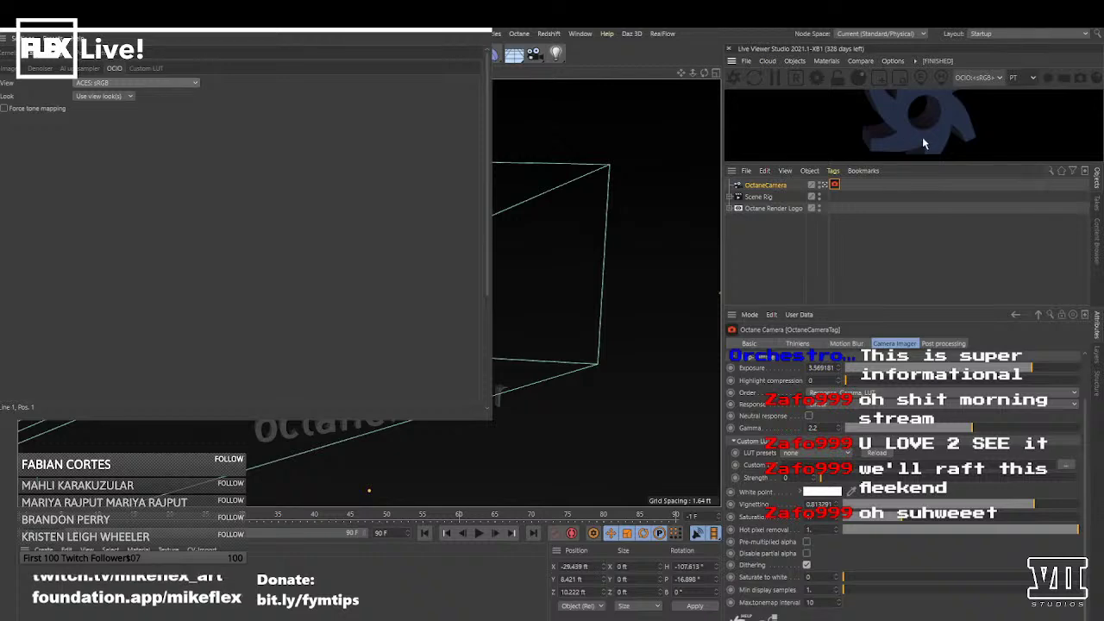
{"action": "left_click_drag", "start_coordinate": [978, 164], "coordinate": [978, 271]}
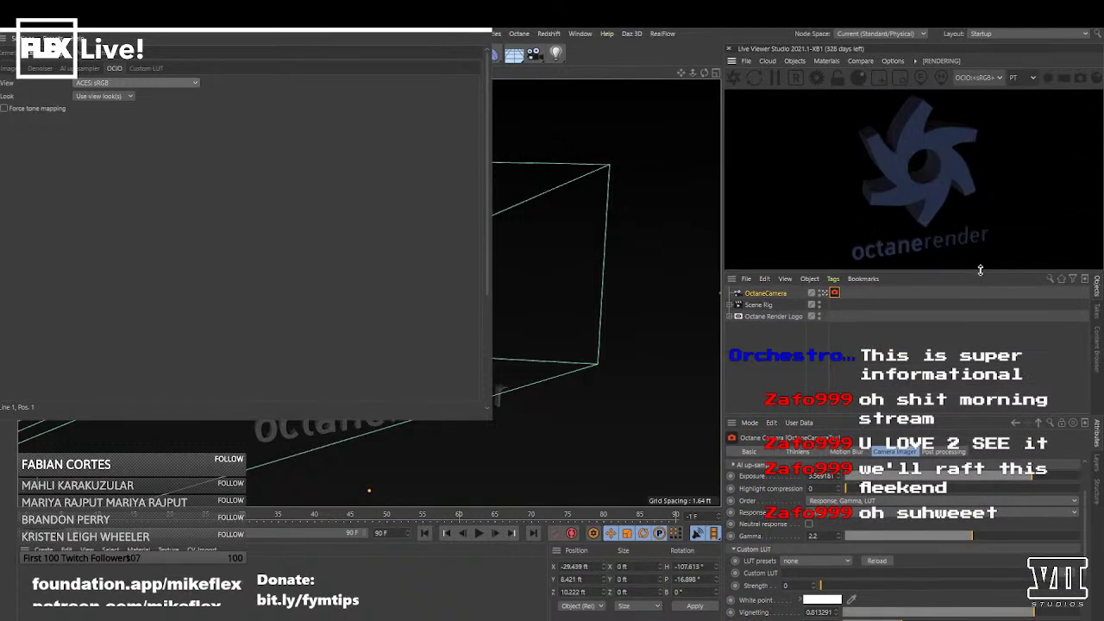
- Compare the Live Viewer render in LDR/sRGB and OCIO:<sRGB>, ending on OCIO:<sRGB> with the settings window closed
{"action": "left_click", "coordinate": [987, 77]}
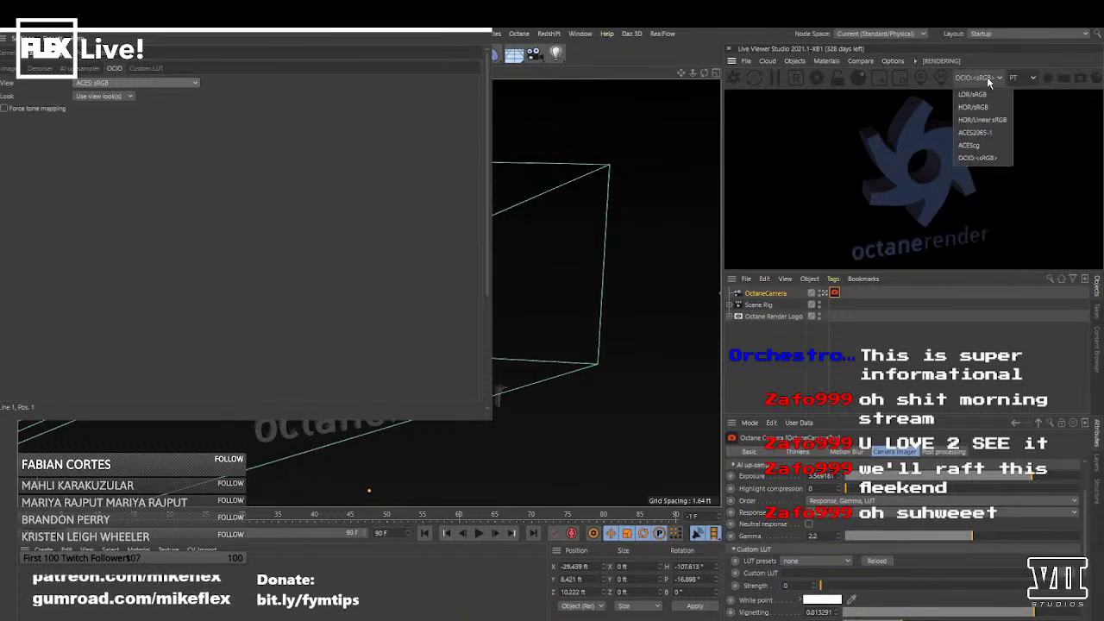
{"action": "left_click", "coordinate": [975, 98]}
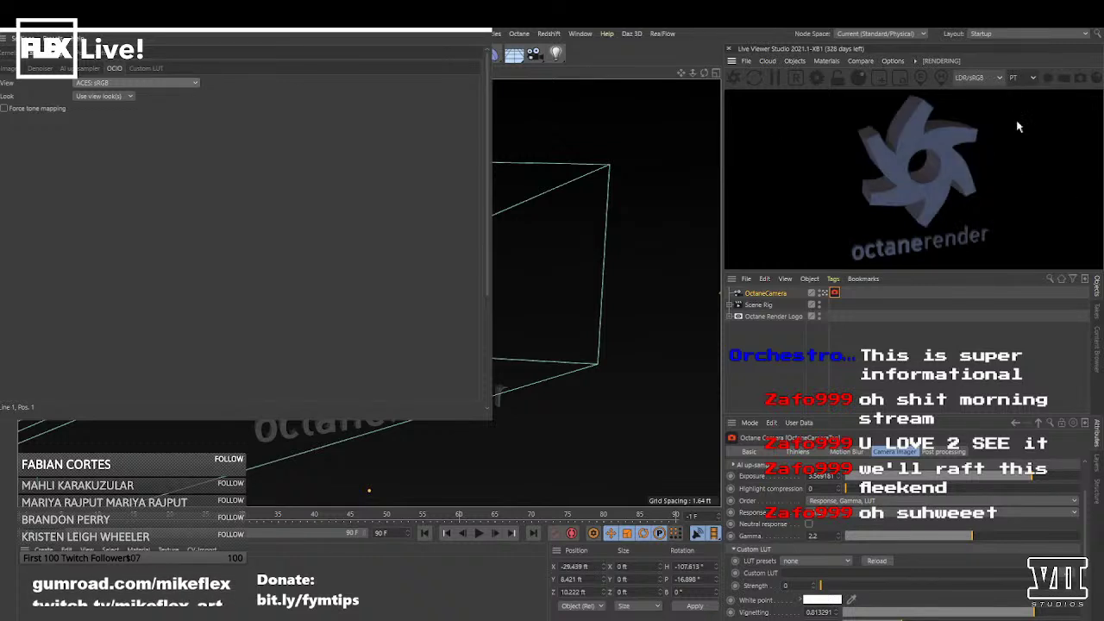
{"action": "left_click", "coordinate": [980, 78]}
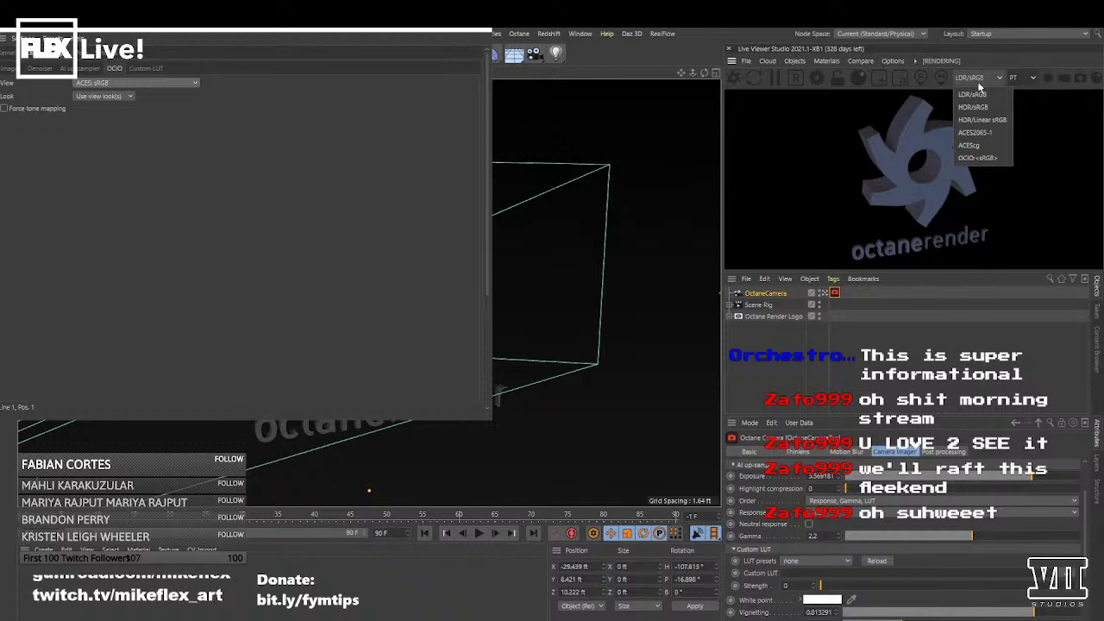
{"action": "left_click", "coordinate": [982, 159]}
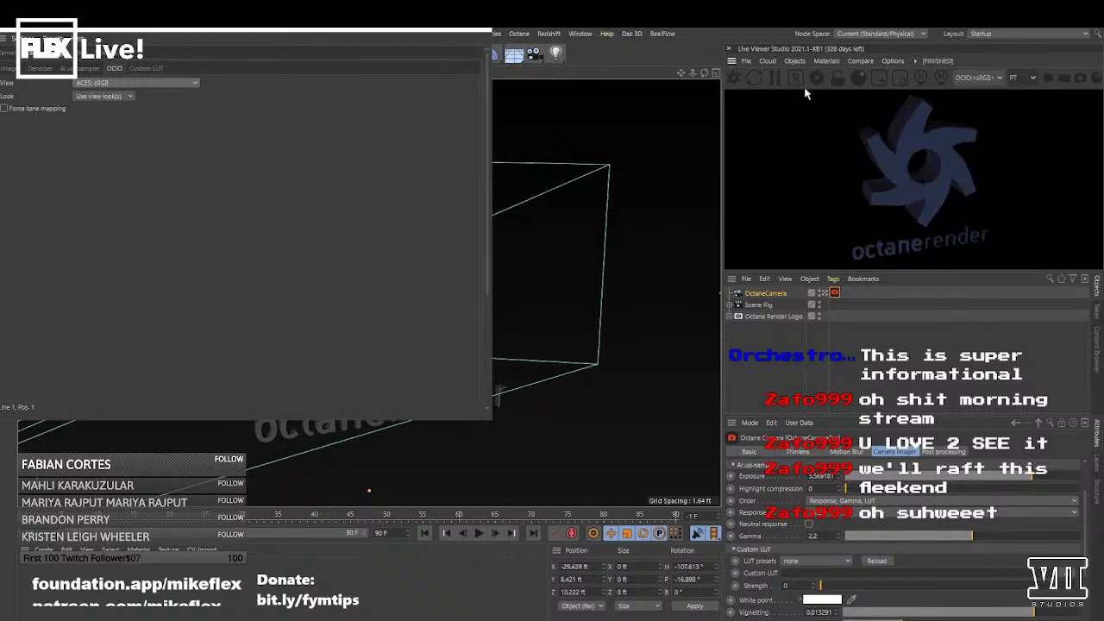
{"action": "left_click", "coordinate": [477, 36]}
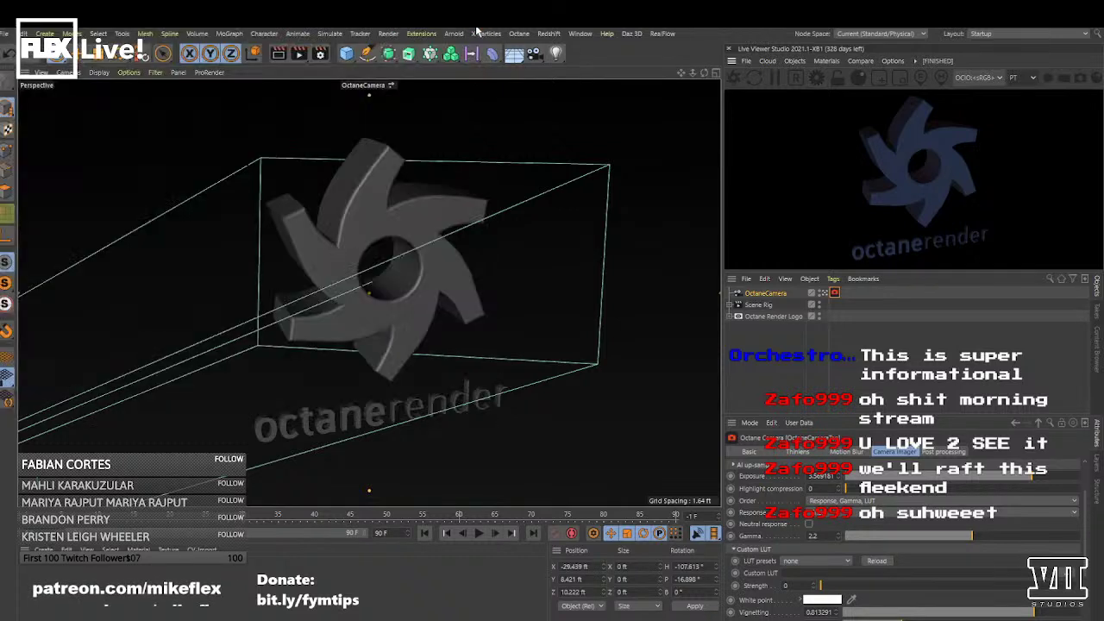
- Compare the Live Viewer render in ACES2065-1, ACEScg and OCIO:<sRGB>, ending on ACEScg
{"action": "left_click", "coordinate": [987, 78]}
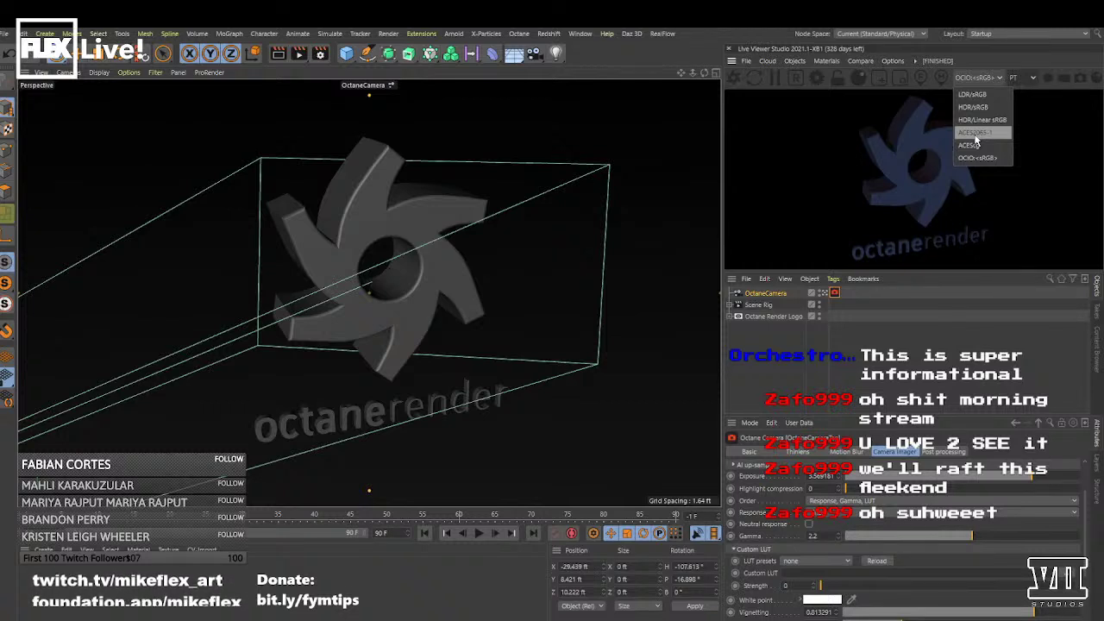
{"action": "left_click", "coordinate": [976, 133]}
{"action": "left_click", "coordinate": [989, 76]}
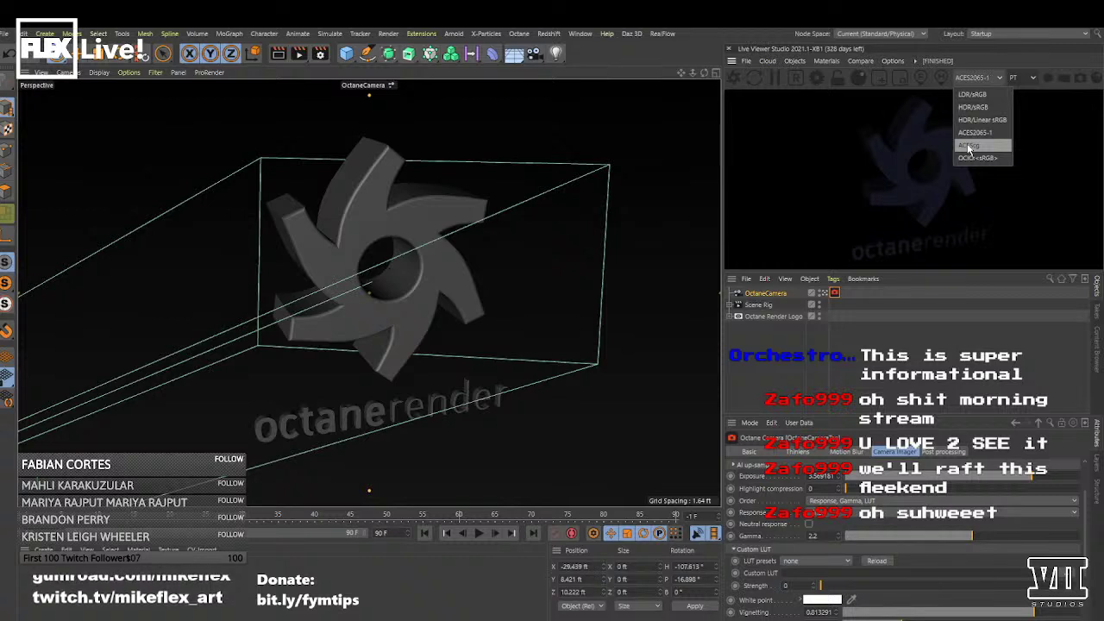
{"action": "left_click", "coordinate": [985, 148]}
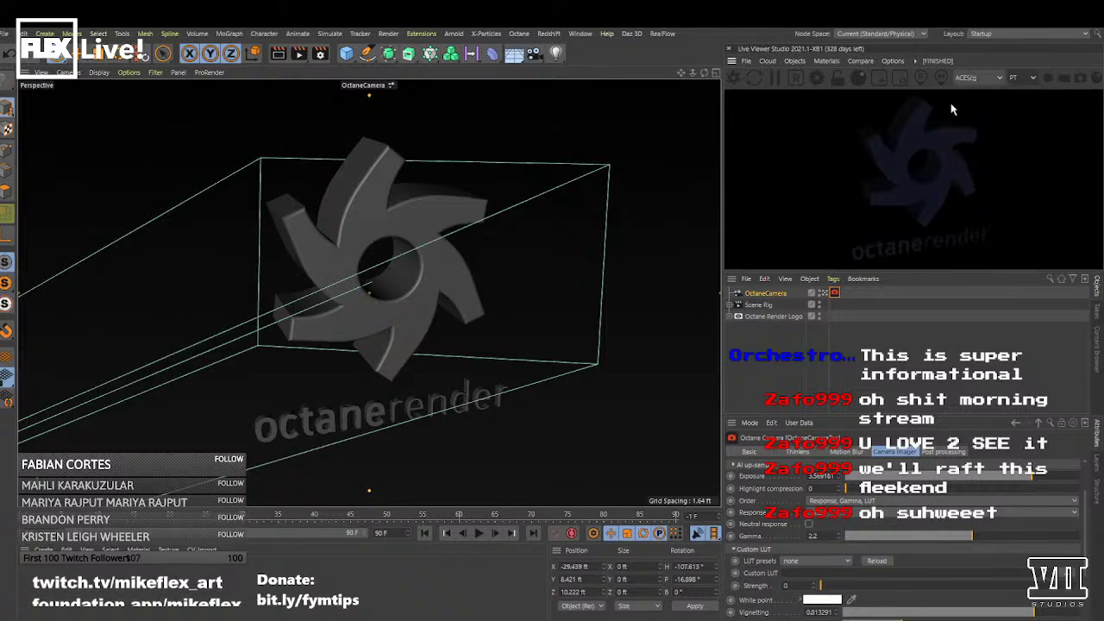
{"action": "left_click", "coordinate": [992, 79]}
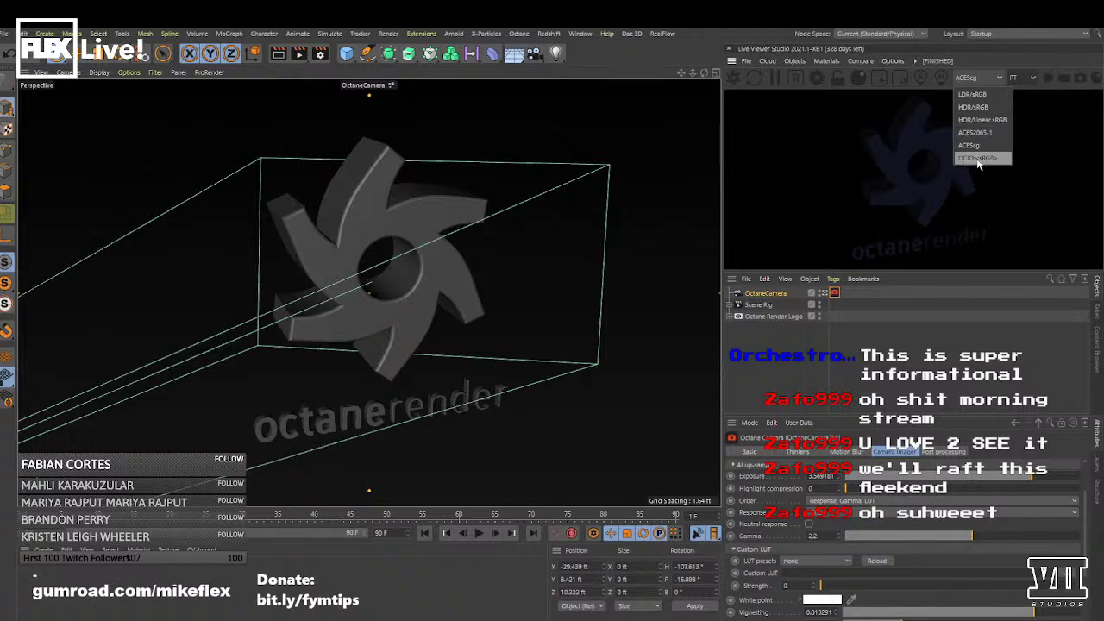
{"action": "left_click", "coordinate": [980, 112]}
{"action": "left_click", "coordinate": [983, 79]}
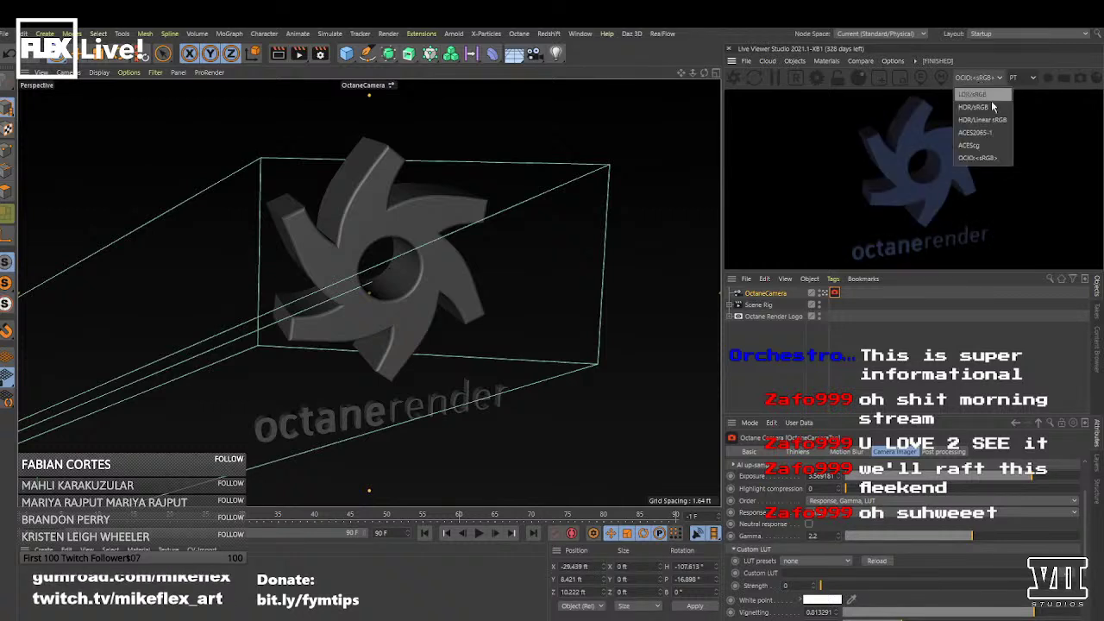
{"action": "left_click", "coordinate": [980, 148]}
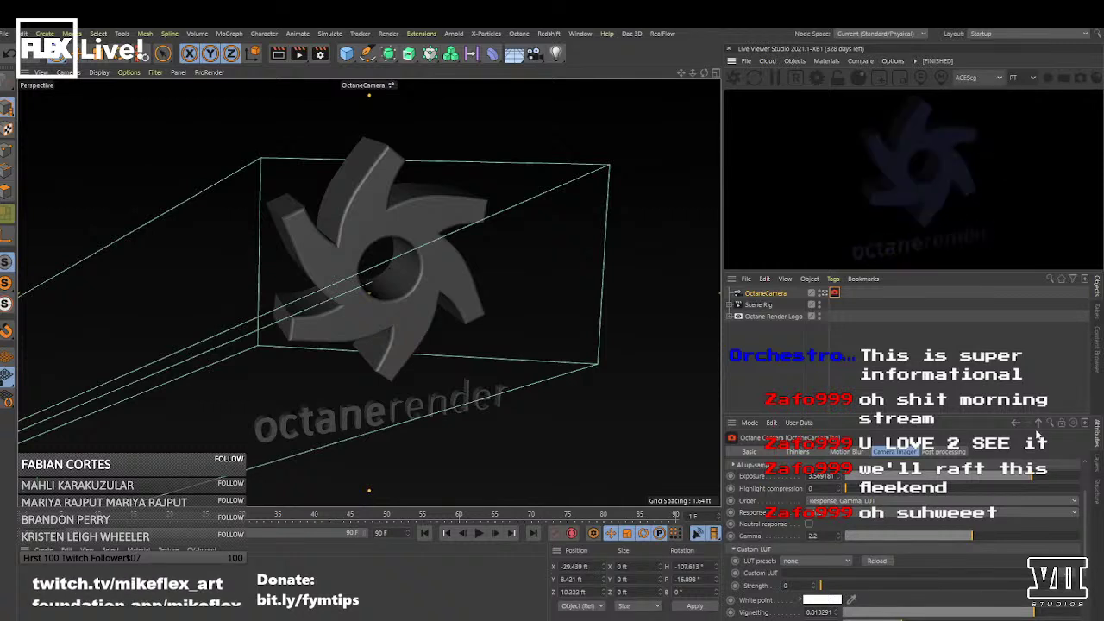
- Set the camera imager exposure to about 3.14 and compare the render in OCIO:<sRGB> and ACEScg, ending on OCIO:<sRGB>
{"action": "left_click_drag", "start_coordinate": [1032, 476], "coordinate": [1028, 475]}
{"action": "left_click", "coordinate": [977, 79]}
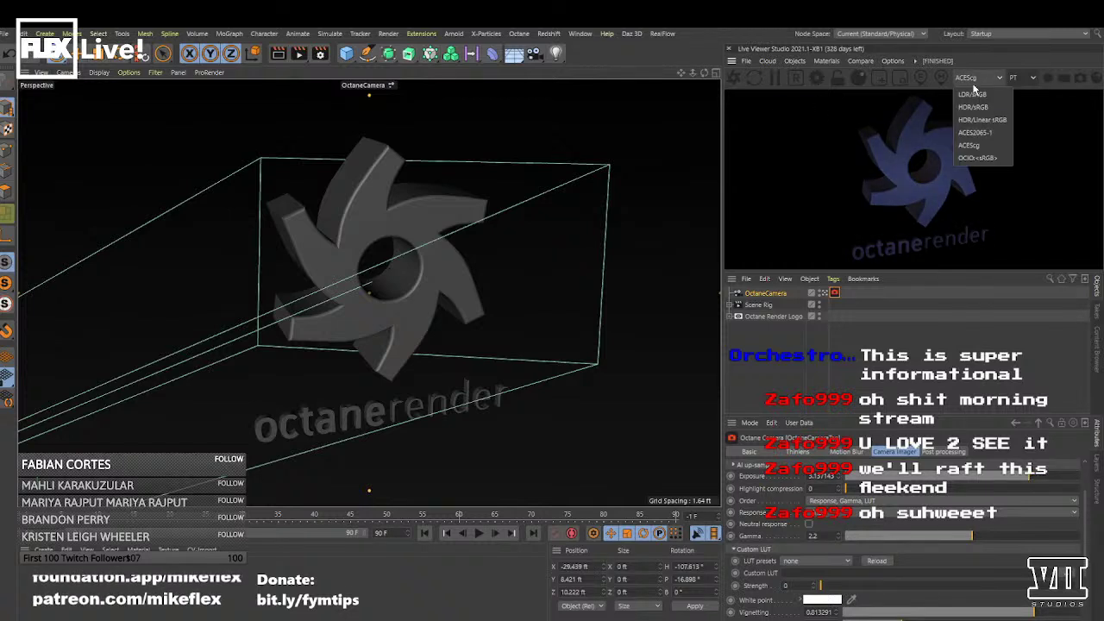
{"action": "left_click", "coordinate": [979, 157]}
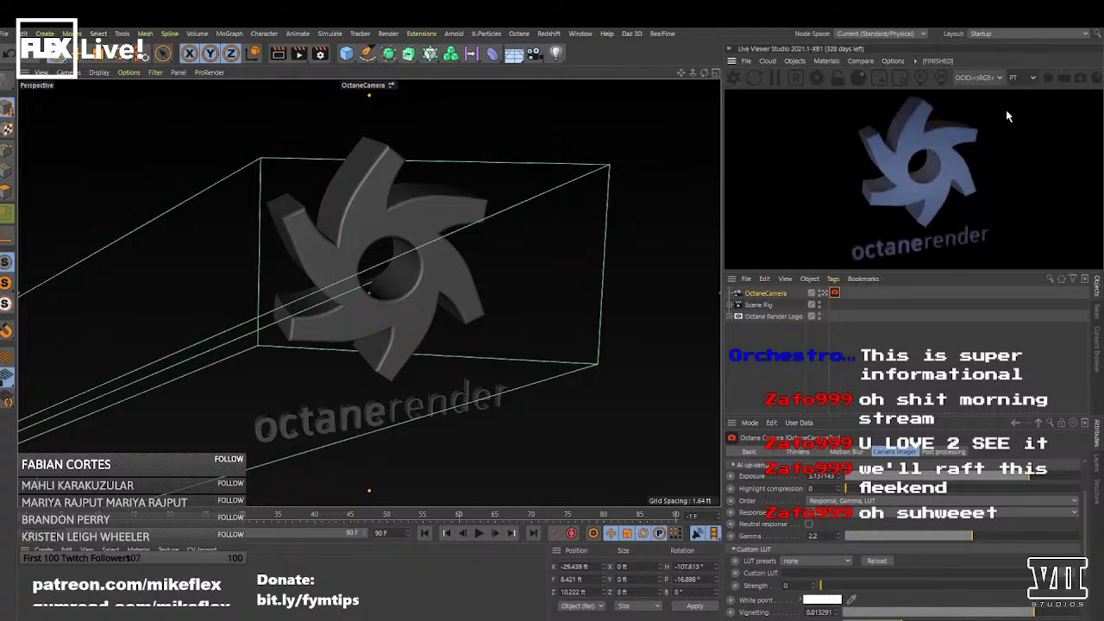
{"action": "left_click", "coordinate": [981, 77]}
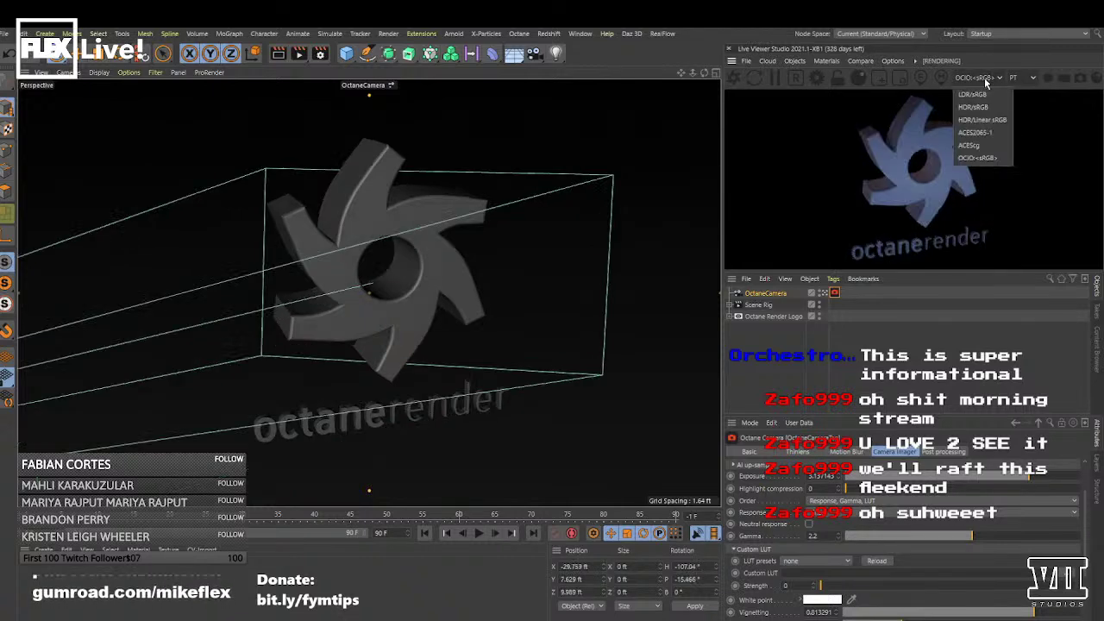
{"action": "left_click", "coordinate": [968, 158]}
{"action": "left_click_drag", "start_coordinate": [968, 158], "coordinate": [1001, 199]}
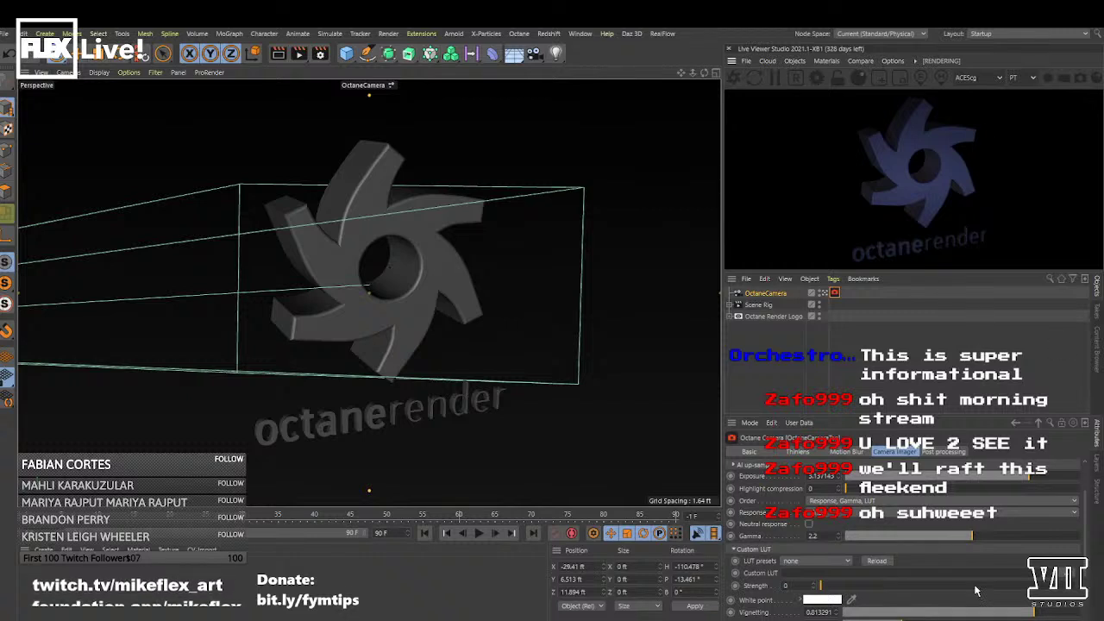
{"action": "left_click", "coordinate": [966, 77]}
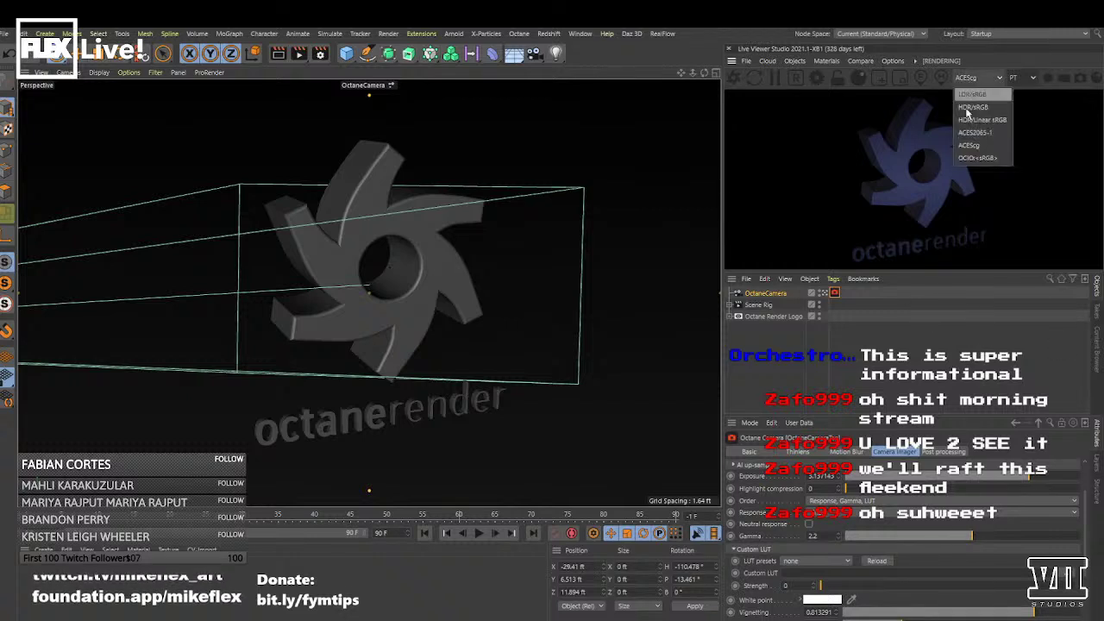
{"action": "left_click", "coordinate": [977, 159]}
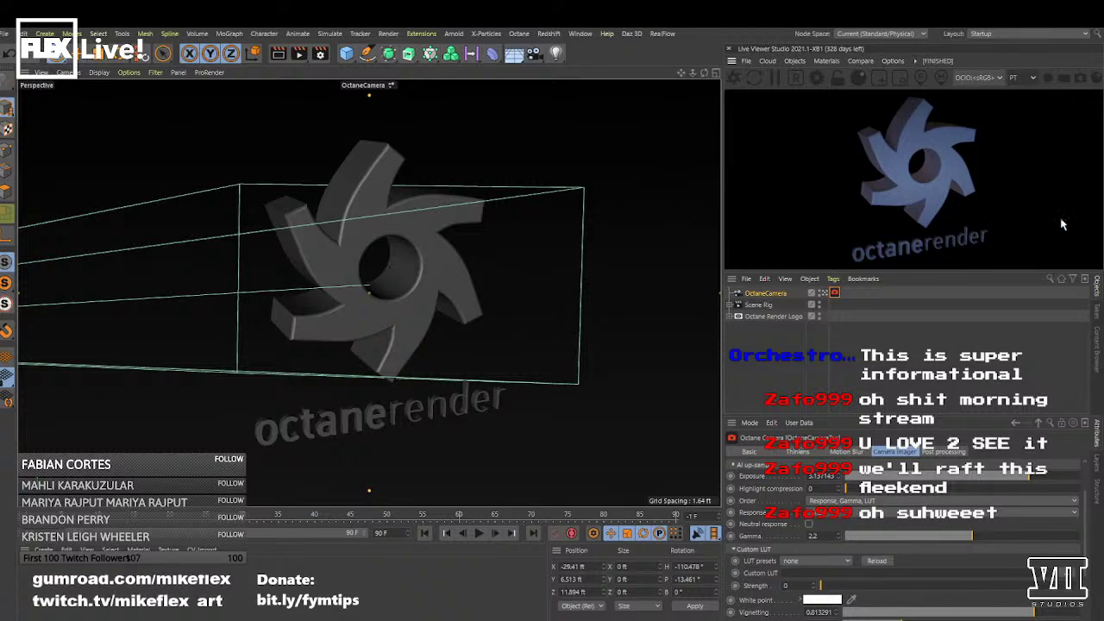
- Compare the Live Viewer render in LDR/sRGB, HDR/sRGB and HDR/Linear sRGB, ending on OCIO:<sRGB>
{"action": "left_click", "coordinate": [977, 77]}
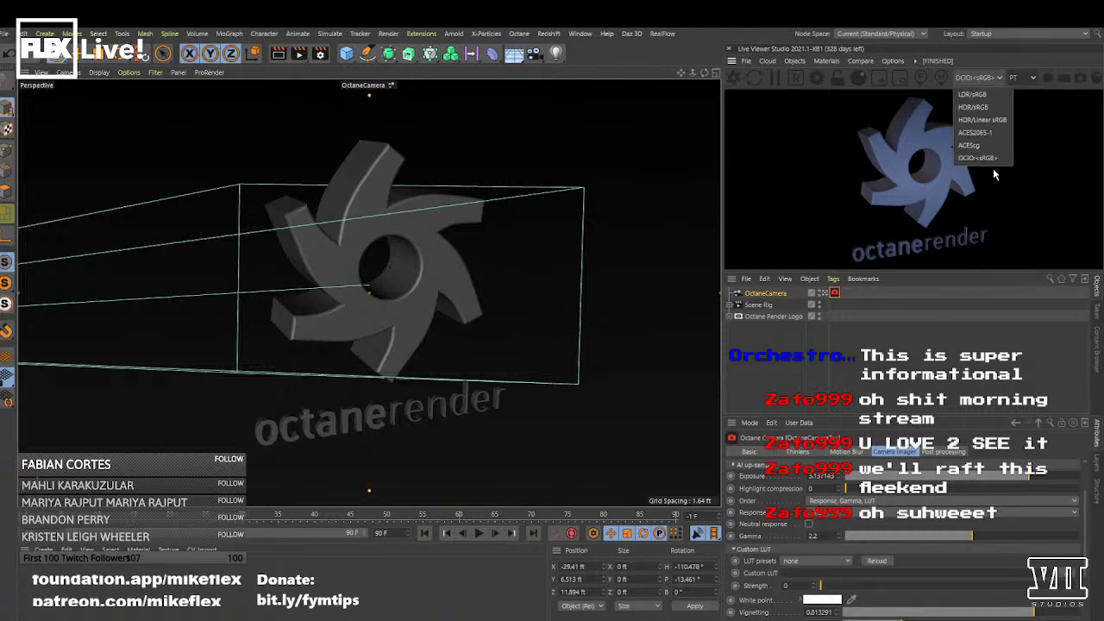
{"action": "left_click", "coordinate": [978, 94]}
{"action": "left_click", "coordinate": [985, 78]}
{"action": "left_click", "coordinate": [979, 106]}
{"action": "left_click", "coordinate": [981, 83]}
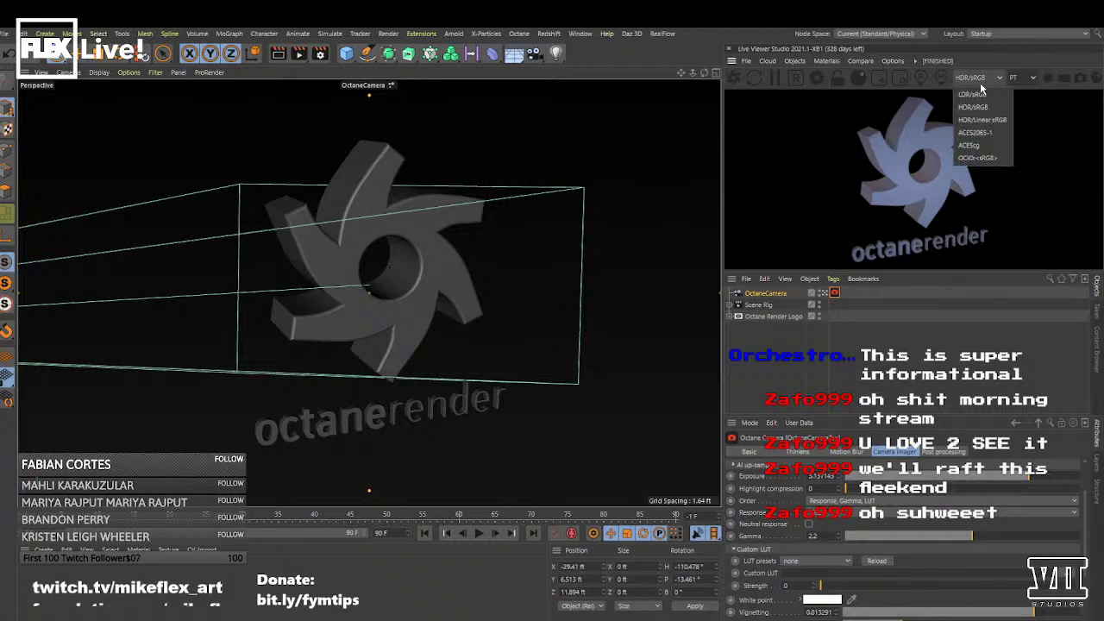
{"action": "left_click", "coordinate": [976, 120]}
{"action": "left_click", "coordinate": [990, 77]}
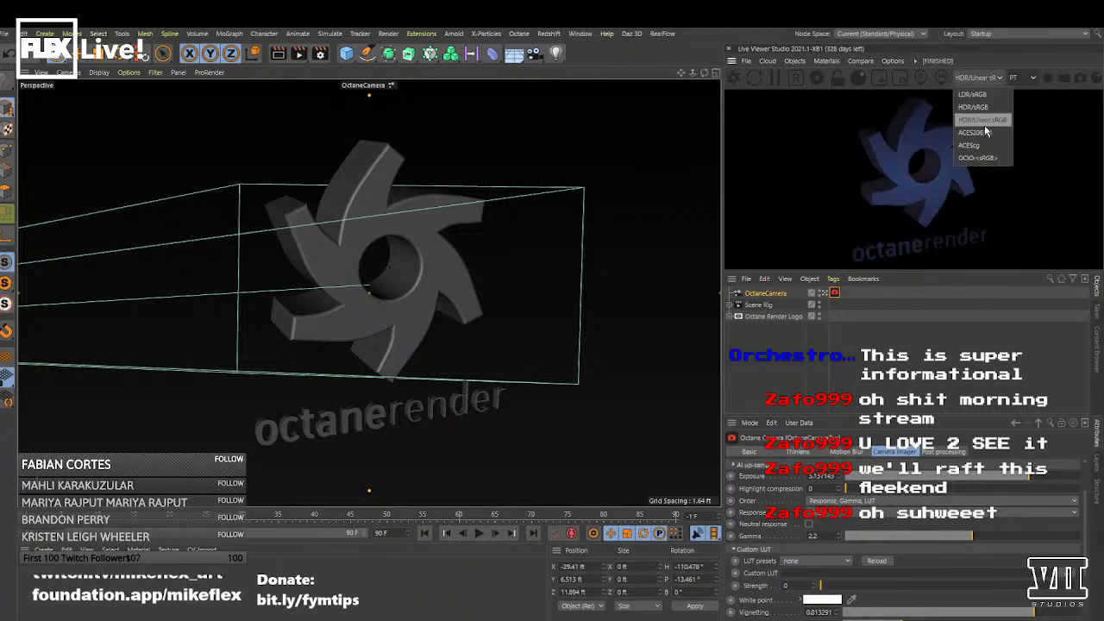
{"action": "left_click", "coordinate": [984, 159]}
- Compare the Live Viewer render in ACEScg and HDR/Linear sRGB, ending on ACEScg
{"action": "left_click", "coordinate": [985, 78]}
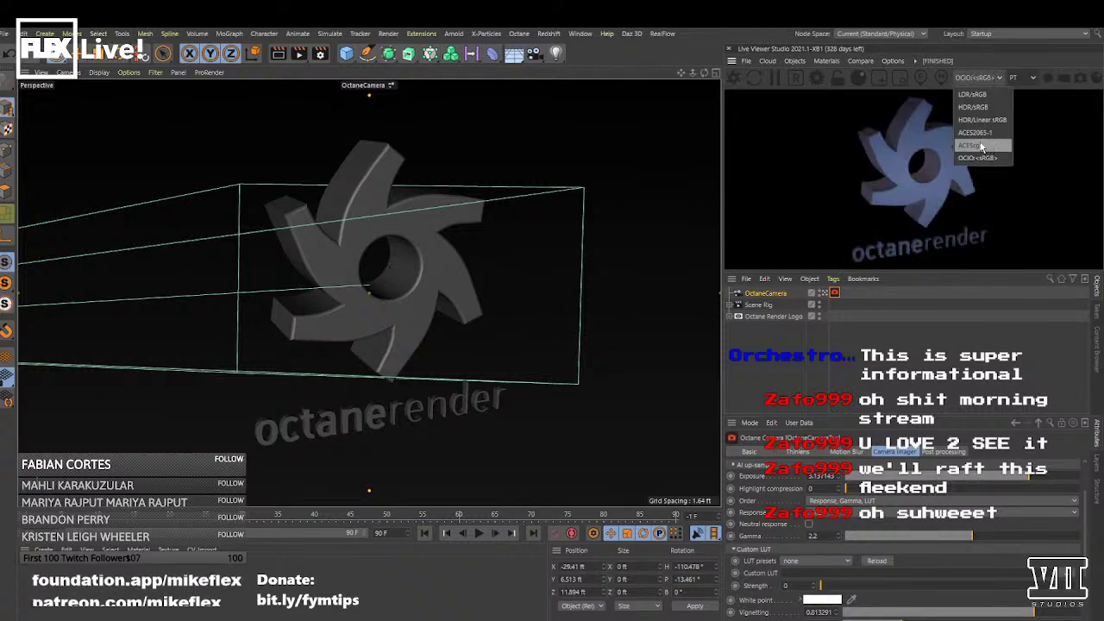
{"action": "left_click", "coordinate": [970, 145]}
{"action": "left_click", "coordinate": [981, 79]}
{"action": "left_click", "coordinate": [980, 118]}
{"action": "left_click", "coordinate": [984, 78]}
{"action": "left_click", "coordinate": [977, 143]}
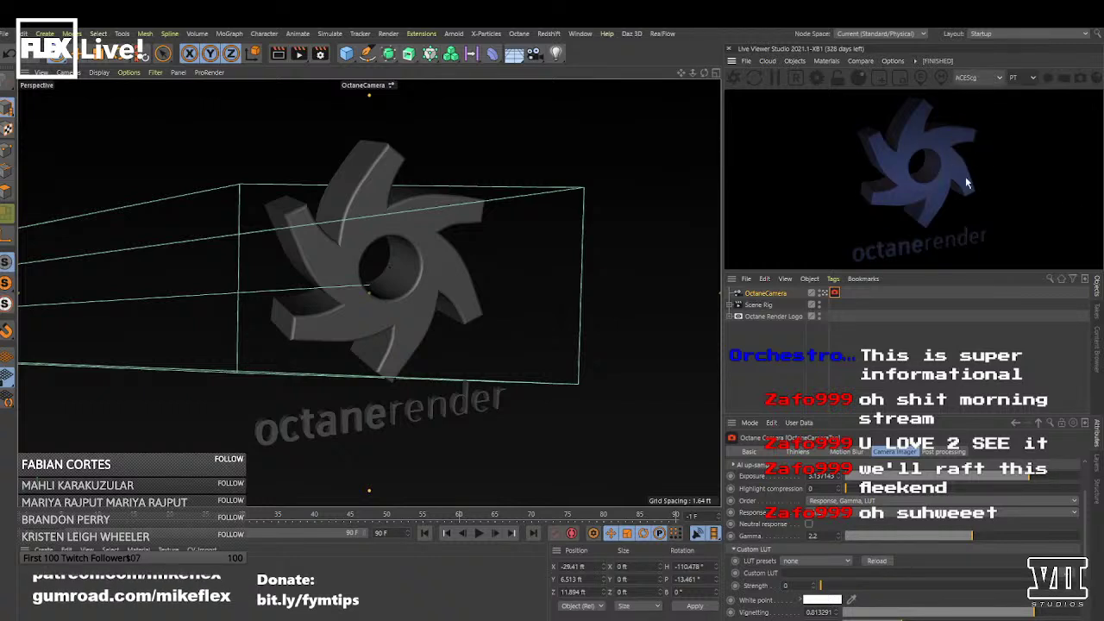
{"action": "left_click", "coordinate": [997, 78]}
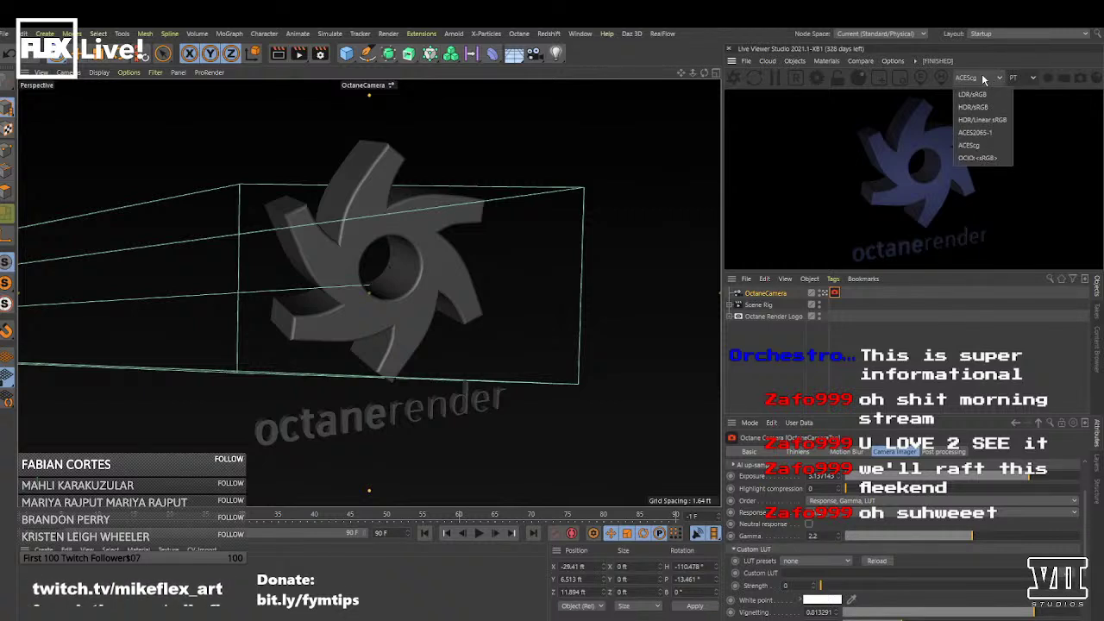
{"action": "left_click", "coordinate": [976, 144]}
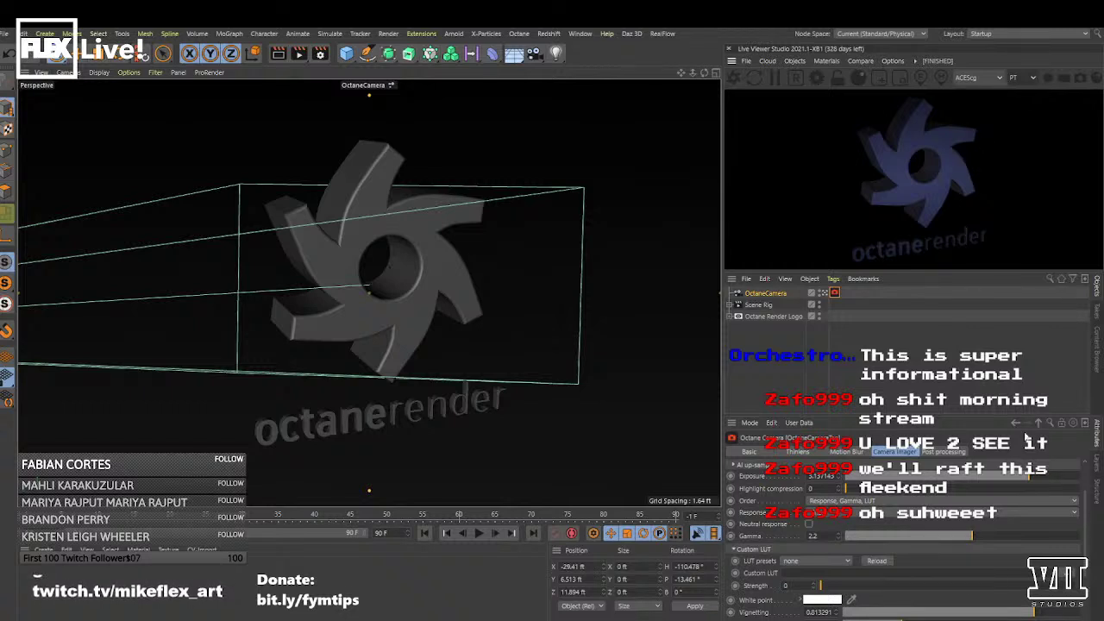
- Try different vignetting and saturation amounts in the camera imager, ending at about 0.002 vignetting and 0.96 saturation
{"action": "left_click_drag", "start_coordinate": [999, 611], "coordinate": [843, 612]}
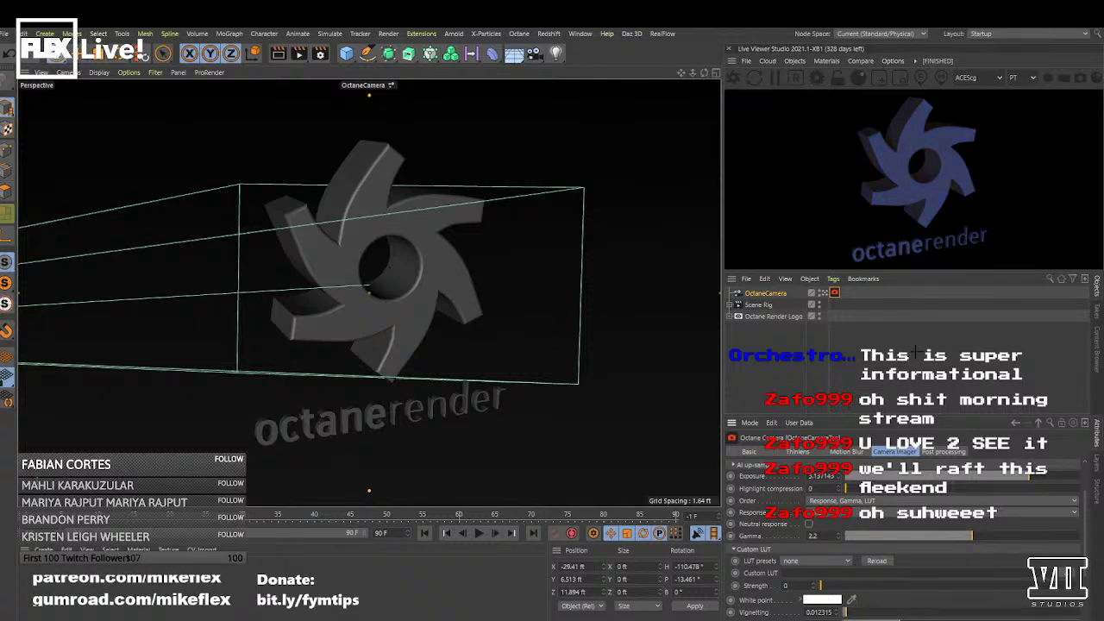
{"action": "left_click", "coordinate": [918, 299]}
{"action": "left_click", "coordinate": [835, 293]}
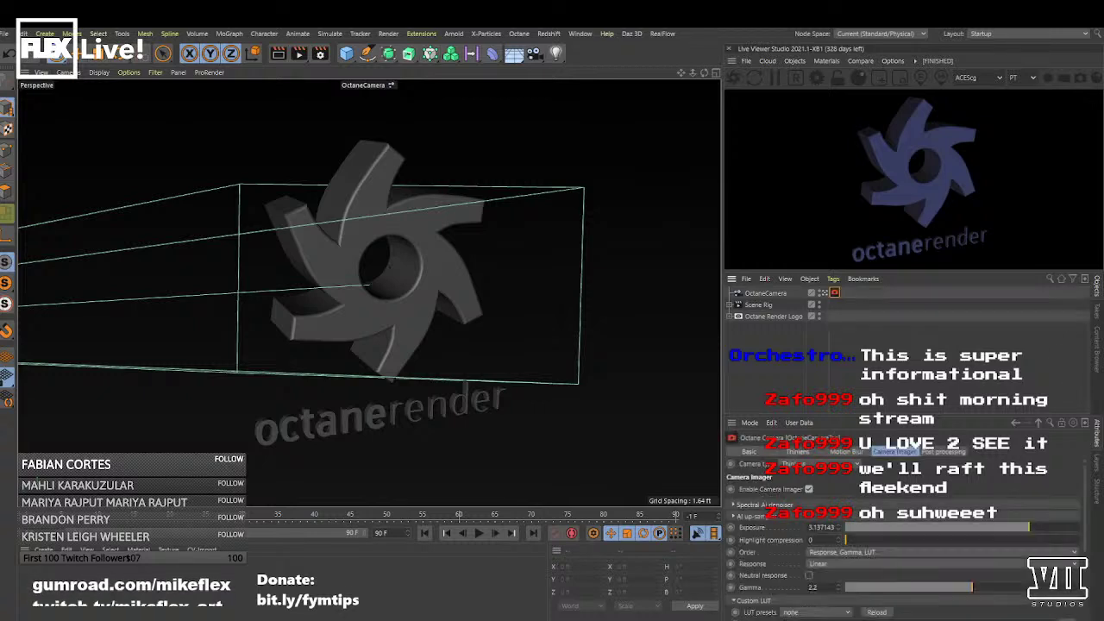
{"action": "left_click_drag", "start_coordinate": [1087, 499], "coordinate": [1088, 573]}
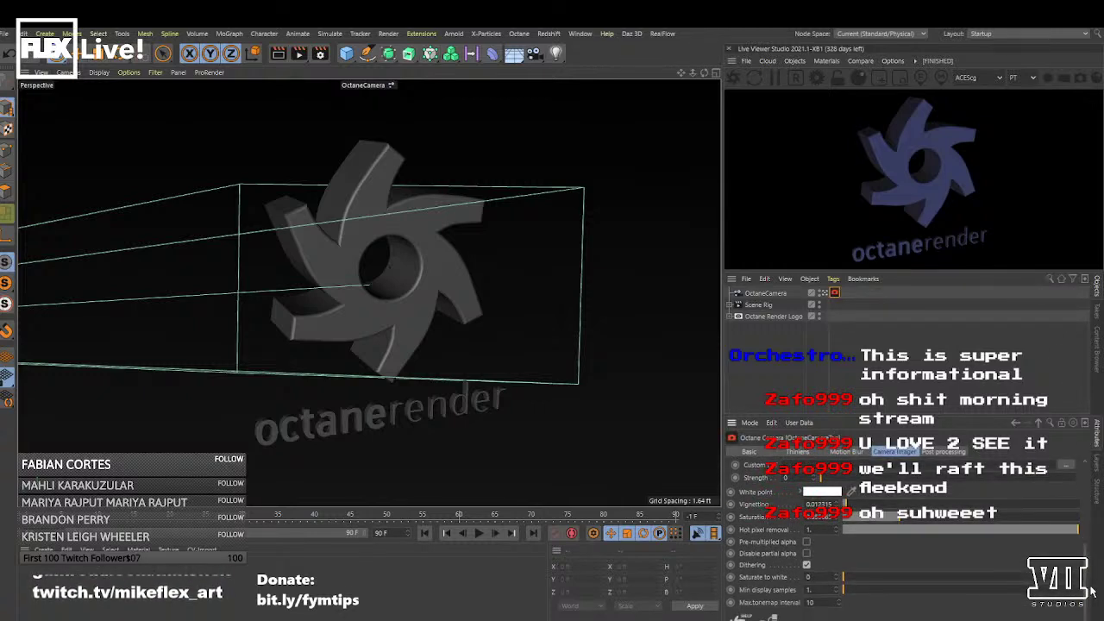
{"action": "left_click_drag", "start_coordinate": [866, 583], "coordinate": [730, 591]}
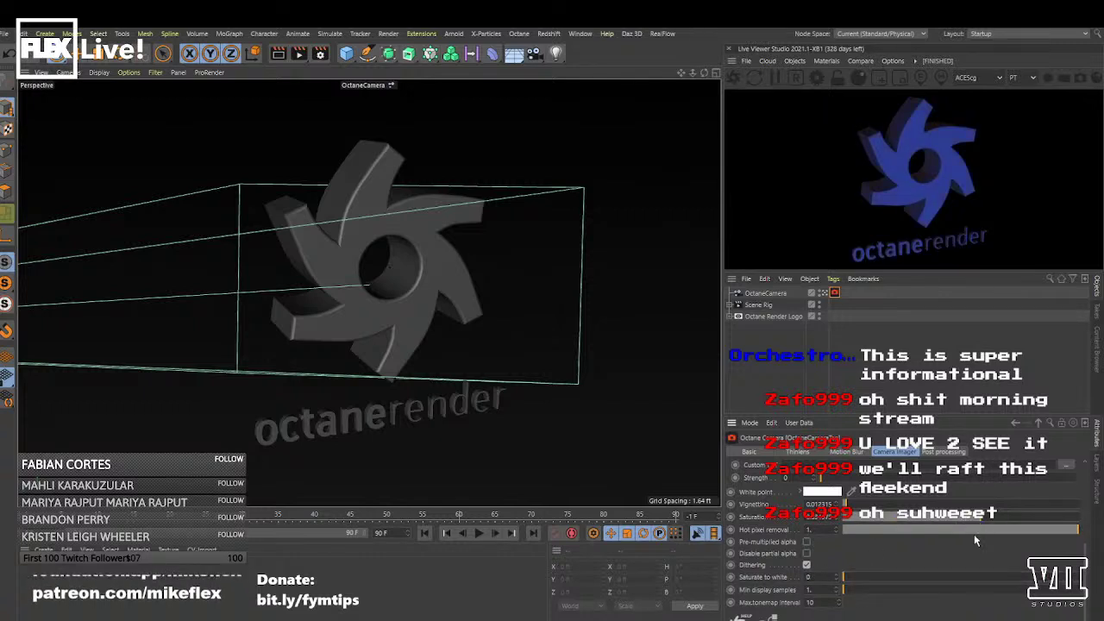
{"action": "mouse_move", "coordinate": [847, 584]}
{"action": "left_mouse_down"}
{"action": "mouse_move", "coordinate": [1036, 578]}
{"action": "mouse_move", "coordinate": [827, 578]}
{"action": "left_mouse_up"}
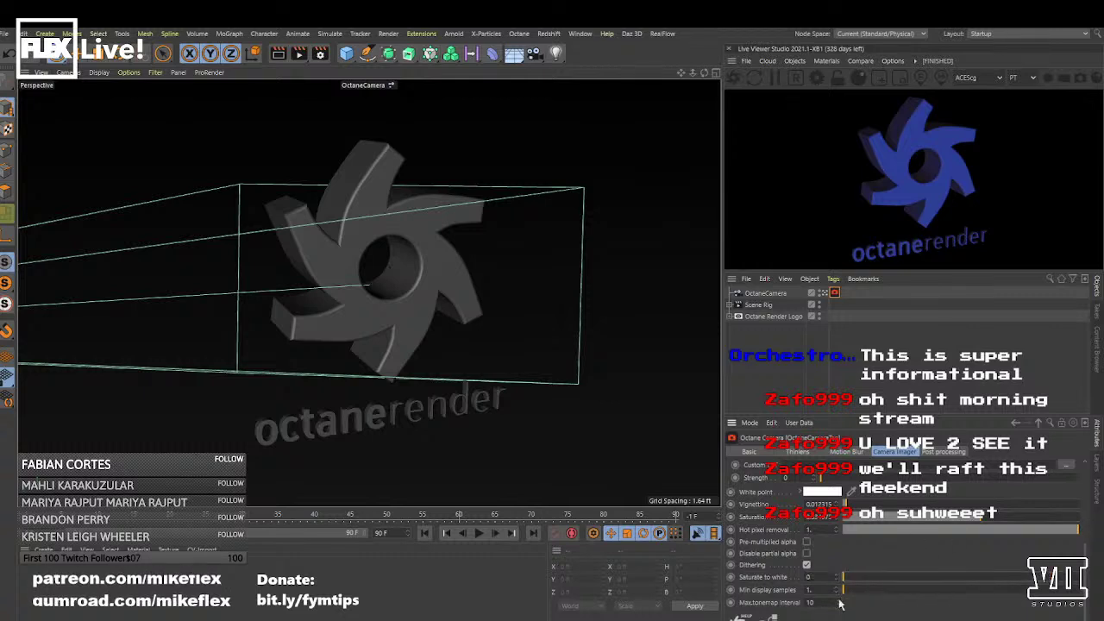
{"action": "left_click", "coordinate": [877, 516]}
{"action": "left_click_drag", "start_coordinate": [870, 507], "coordinate": [892, 523]}
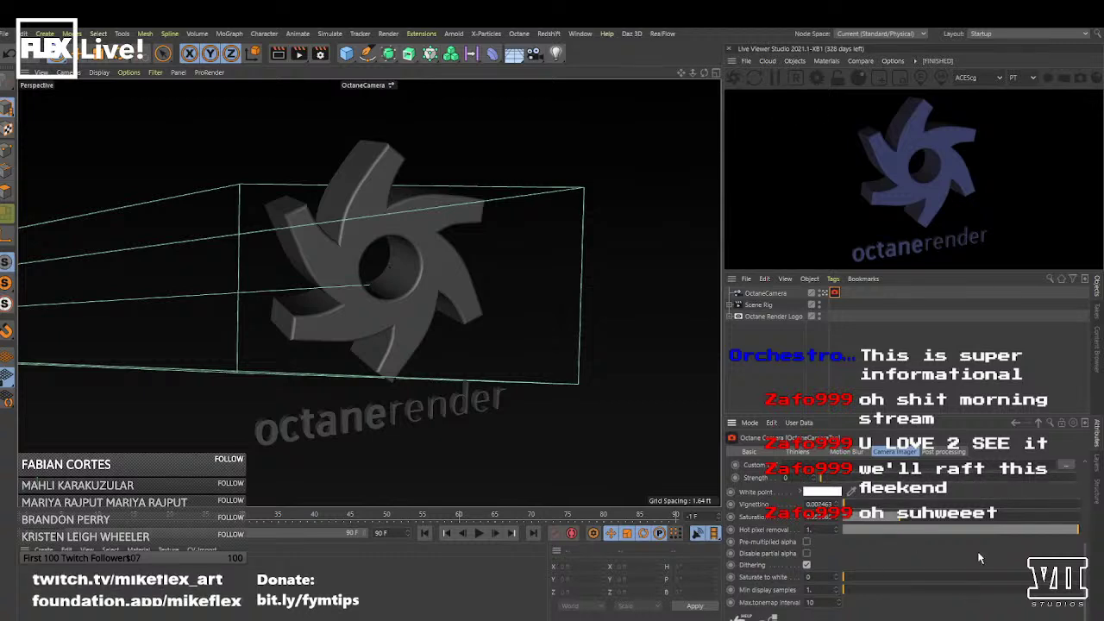
- Apply the Lucky 64.CUBE custom LUT preset at about 0.74 strength and raise the camera imager gamma to about 2.96
{"action": "left_click_drag", "start_coordinate": [1090, 556], "coordinate": [1092, 507]}
{"action": "left_click", "coordinate": [815, 549]}
{"action": "left_click", "coordinate": [804, 336]}
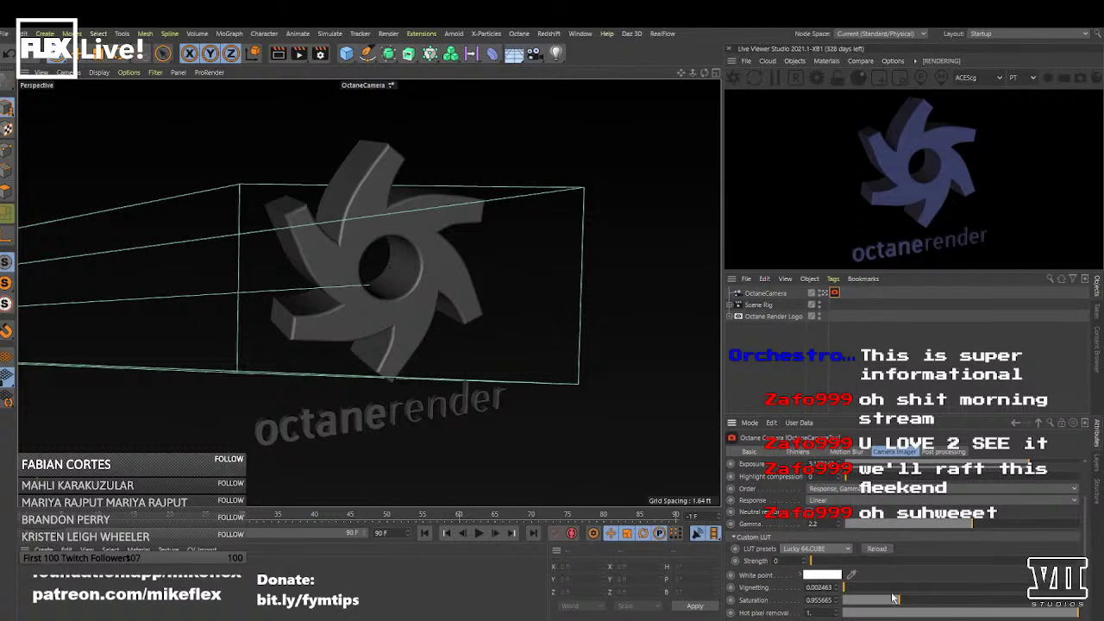
{"action": "left_click_drag", "start_coordinate": [827, 561], "coordinate": [1004, 562]}
{"action": "left_click", "coordinate": [968, 524]}
{"action": "left_click_drag", "start_coordinate": [933, 525], "coordinate": [985, 524]}
- Set the camera imager's vignetting to 0 and its saturation to about 1.06
{"action": "left_click_drag", "start_coordinate": [851, 592], "coordinate": [940, 587]}
{"action": "left_click_drag", "start_coordinate": [902, 600], "coordinate": [829, 598]}
{"action": "left_click_drag", "start_coordinate": [847, 587], "coordinate": [802, 588]}
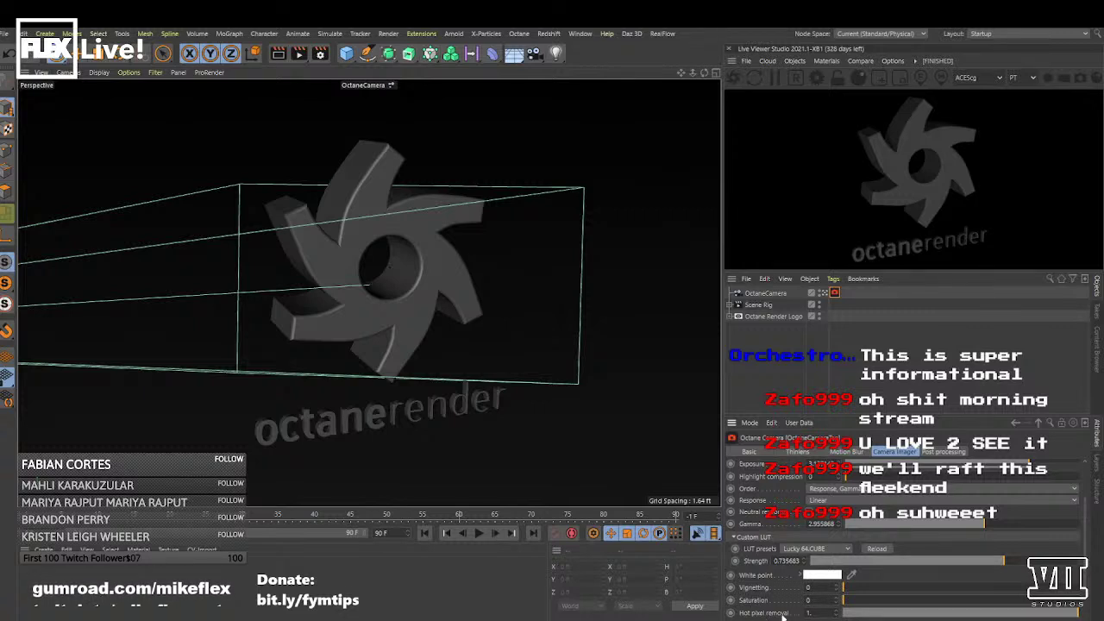
{"action": "left_click_drag", "start_coordinate": [846, 604], "coordinate": [906, 612]}
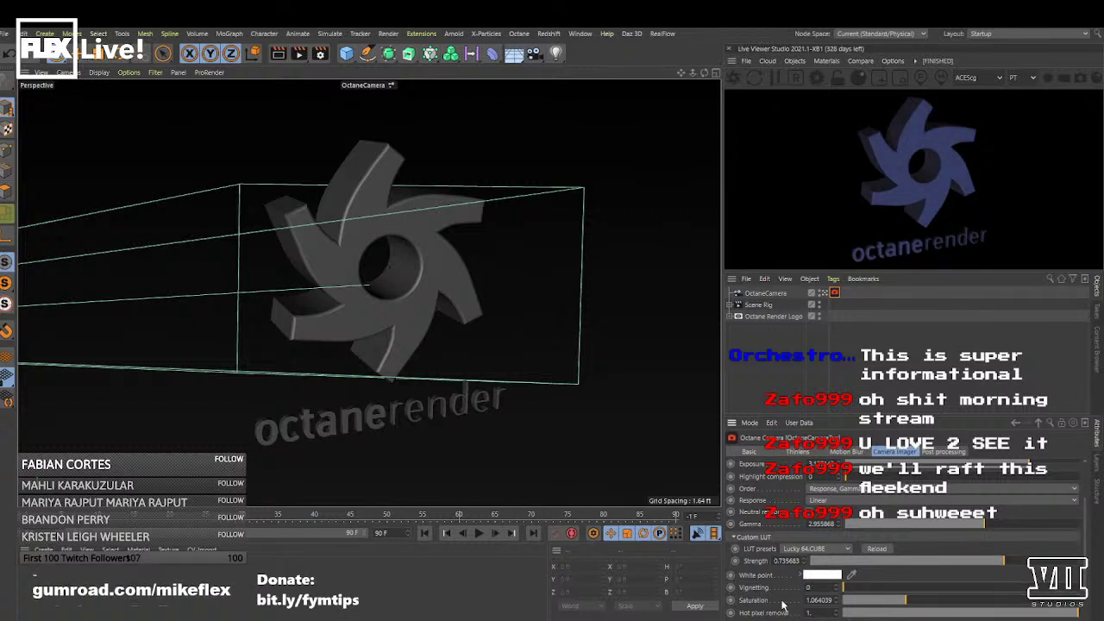
- Set the custom LUT strength to 0 and enable Force tone mapping in the global OCIO imager settings
{"action": "left_click_drag", "start_coordinate": [1021, 562], "coordinate": [816, 560]}
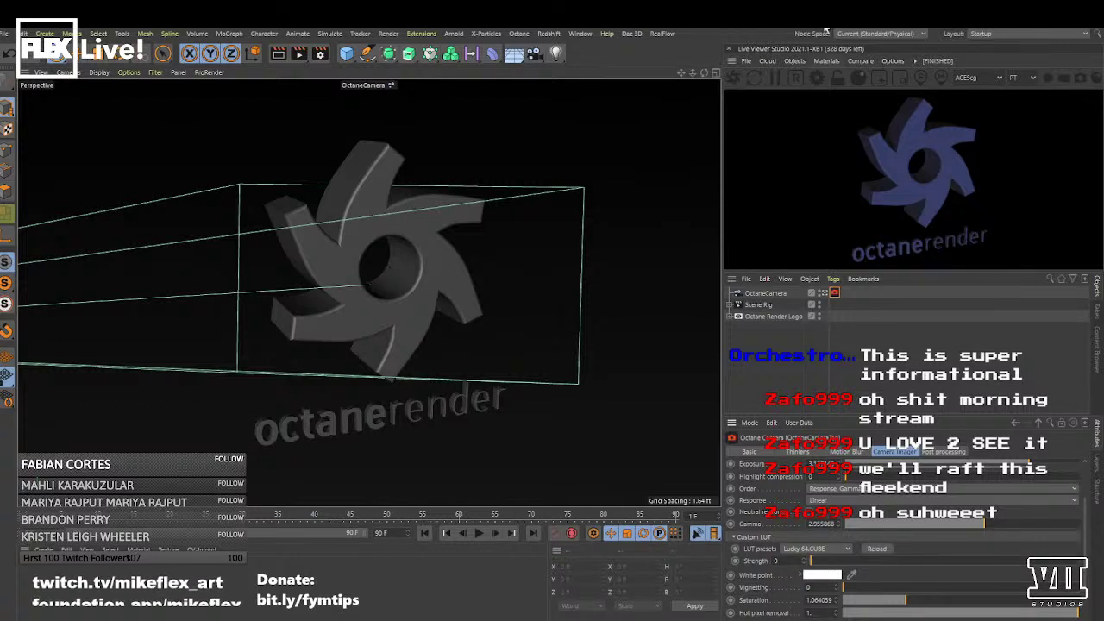
{"action": "left_click", "coordinate": [816, 77]}
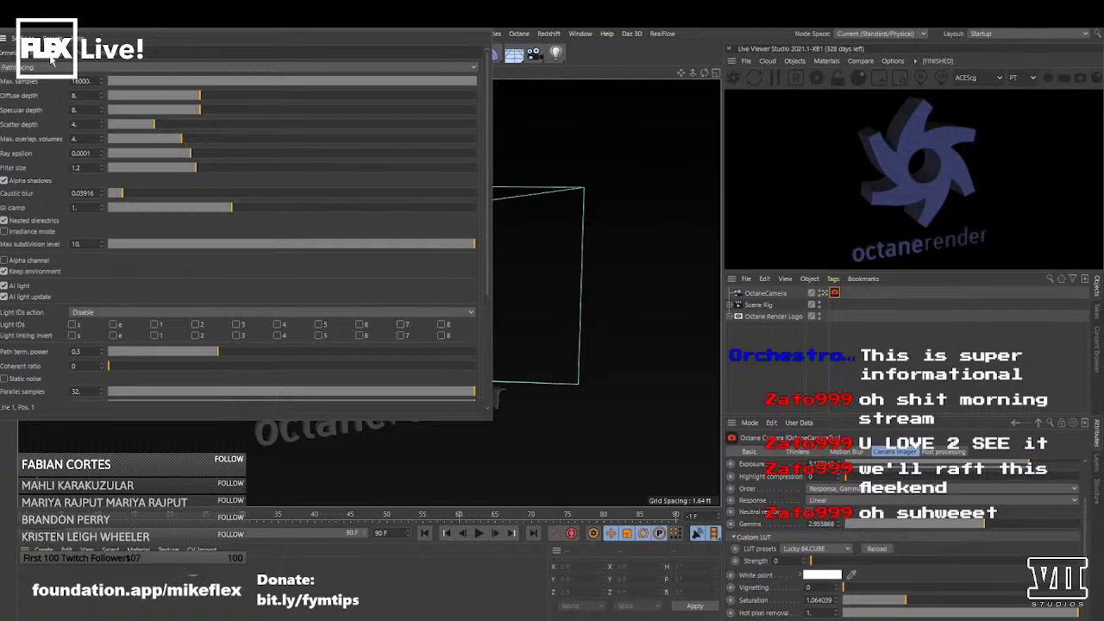
{"action": "left_click", "coordinate": [50, 54]}
{"action": "left_click", "coordinate": [115, 68]}
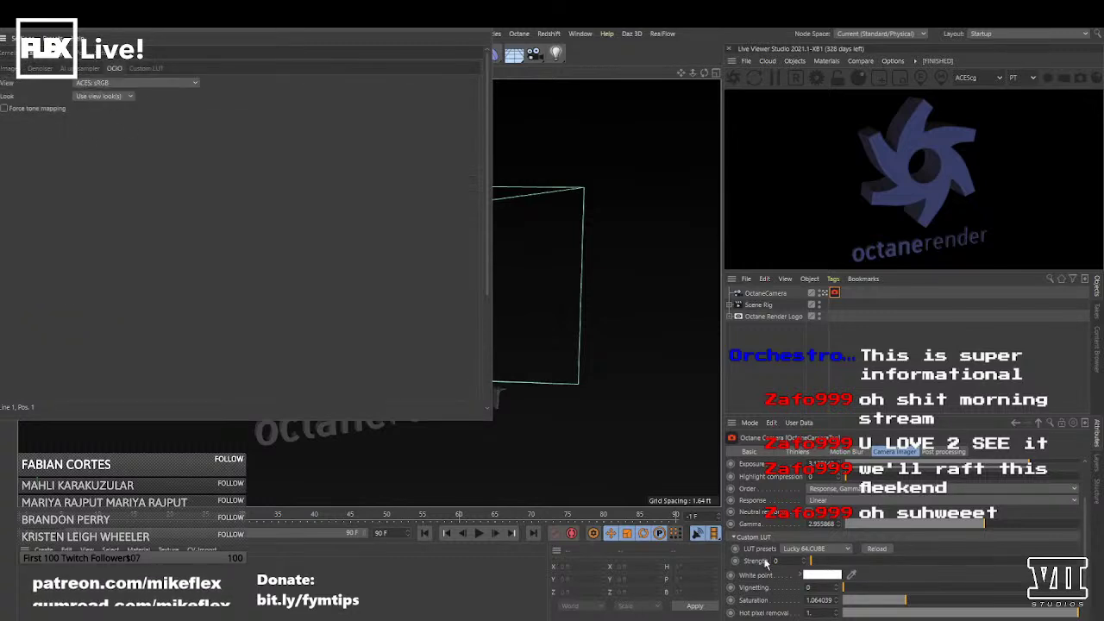
{"action": "left_click_drag", "start_coordinate": [825, 562], "coordinate": [565, 530]}
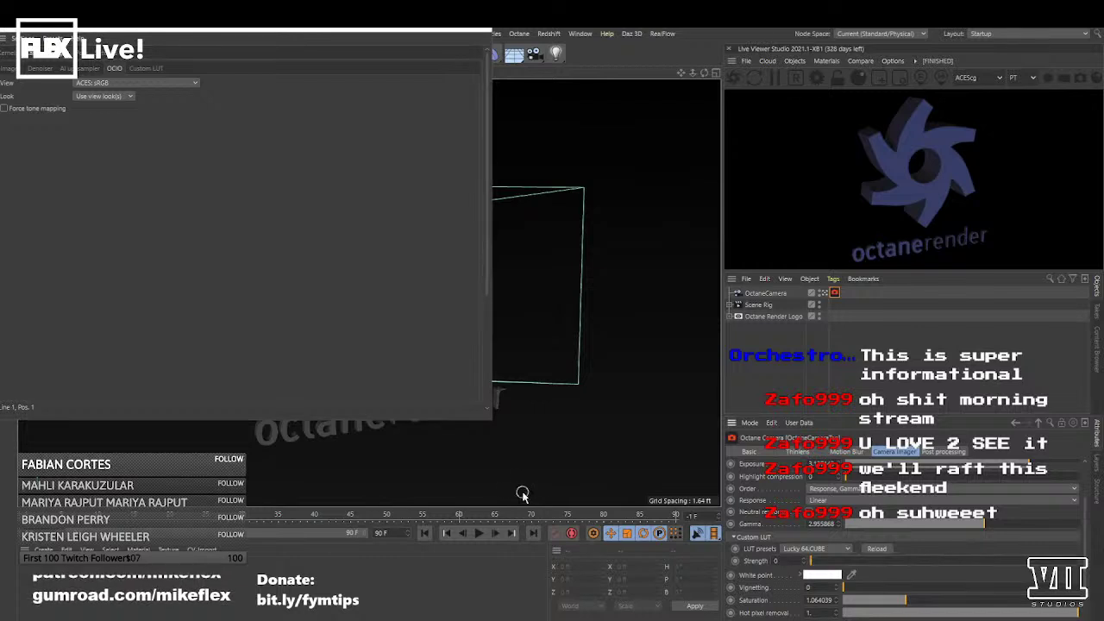
{"action": "left_click", "coordinate": [5, 108]}
- Set the custom LUT strength to 1 and switch the LUT preset to McKinnon 75.CUBE
{"action": "left_click", "coordinate": [821, 560]}
{"action": "left_click_drag", "start_coordinate": [849, 566], "coordinate": [1080, 561]}
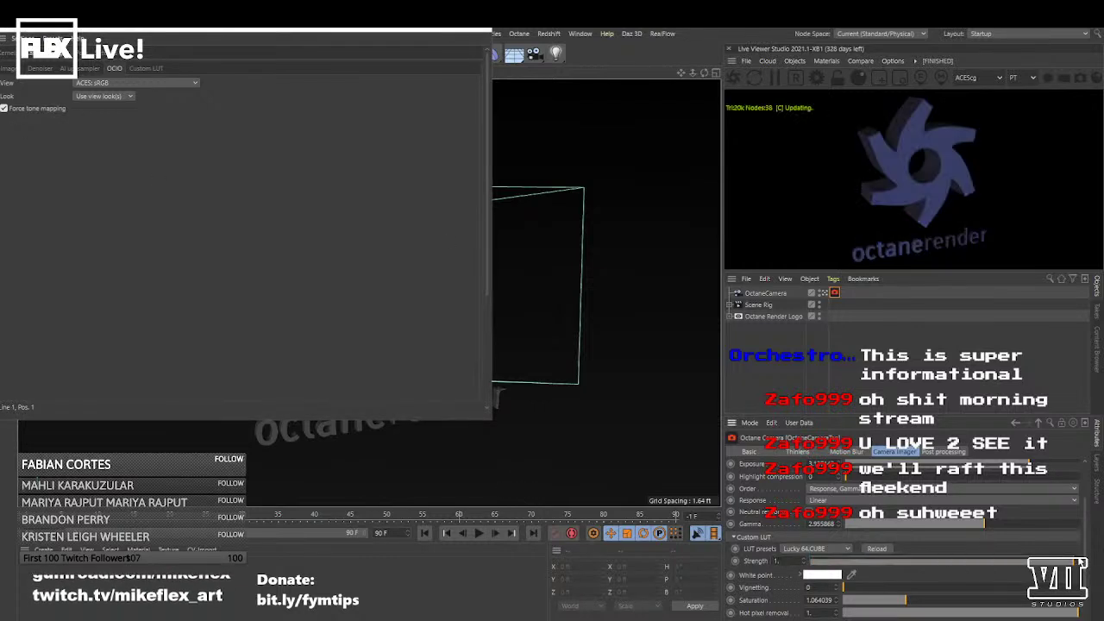
{"action": "left_click", "coordinate": [818, 548]}
{"action": "left_click", "coordinate": [836, 415]}
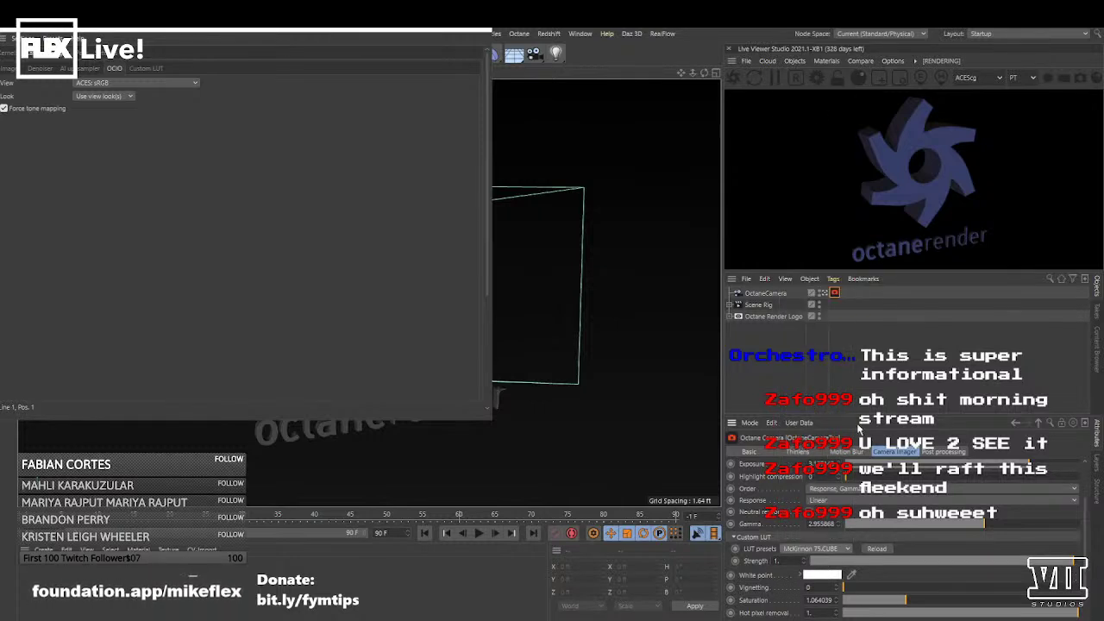
- Compare the LUT-treated render in OCIO:<sRGB> and ACEScg at full LUT strength, ending on ACEScg
{"action": "left_click", "coordinate": [973, 77]}
{"action": "left_click", "coordinate": [979, 148]}
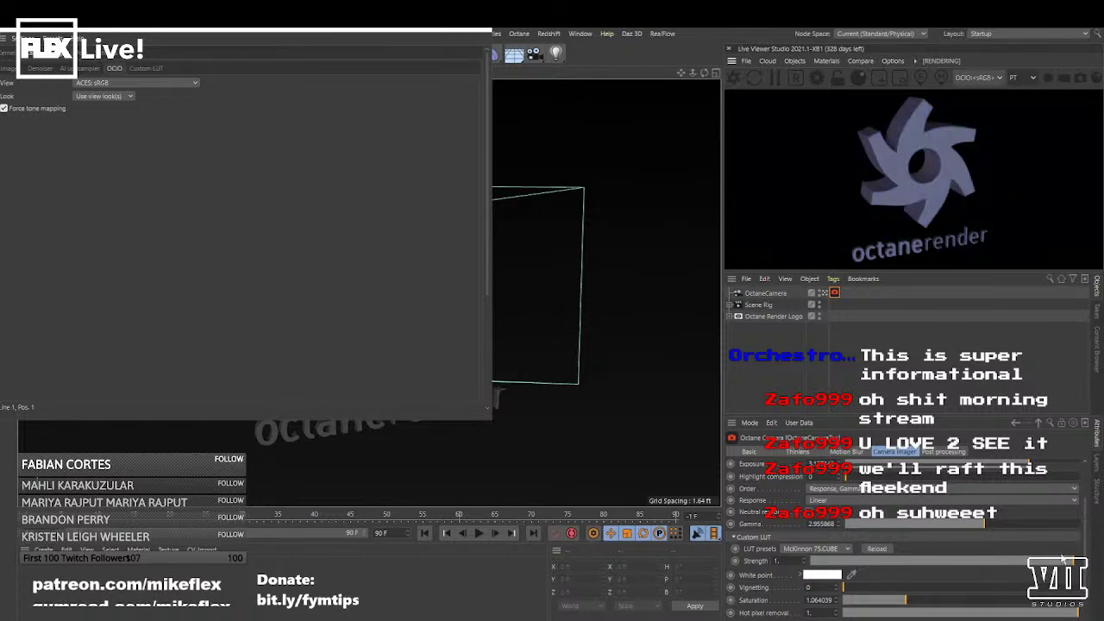
{"action": "left_click_drag", "start_coordinate": [1072, 561], "coordinate": [1098, 531]}
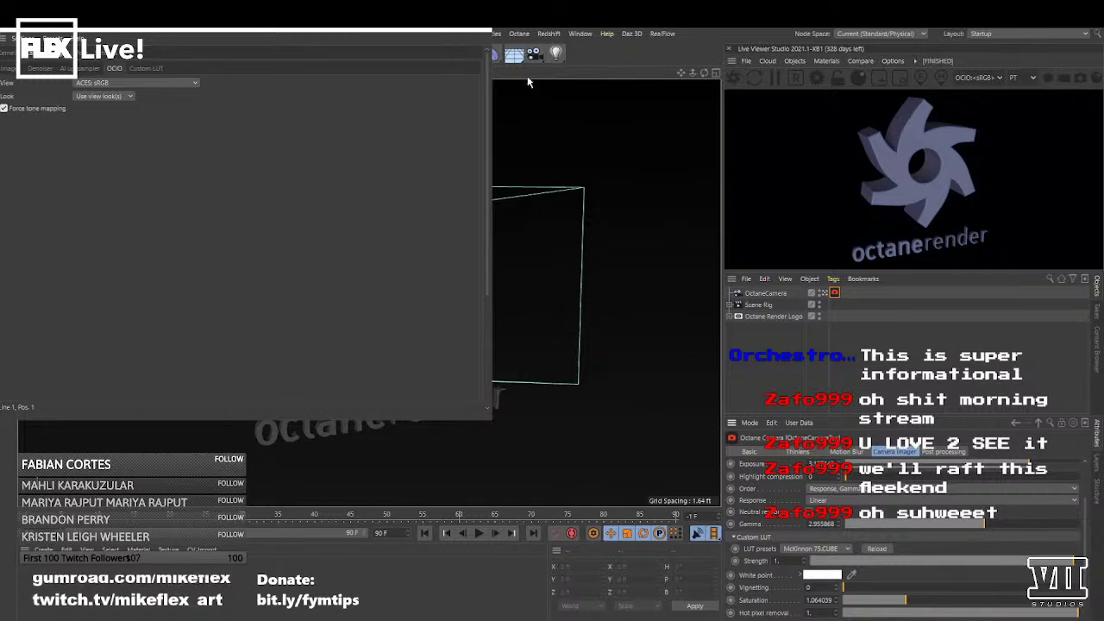
{"action": "left_click", "coordinate": [986, 79]}
{"action": "left_click", "coordinate": [959, 145]}
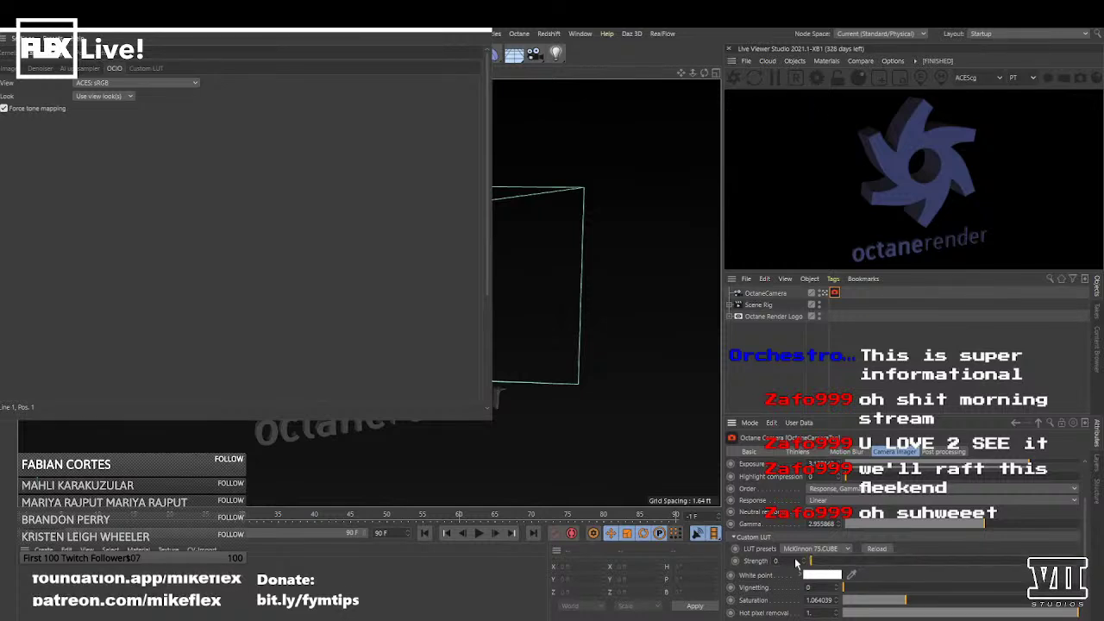
- Set the camera imager gamma to about 1.01 with the custom LUT strength at 1, and reselect the Octane camera tag
{"action": "left_click_drag", "start_coordinate": [985, 525], "coordinate": [943, 541]}
{"action": "mouse_move", "coordinate": [1060, 564]}
{"action": "left_mouse_down"}
{"action": "mouse_move", "coordinate": [868, 569]}
{"action": "mouse_move", "coordinate": [1081, 559]}
{"action": "left_mouse_up"}
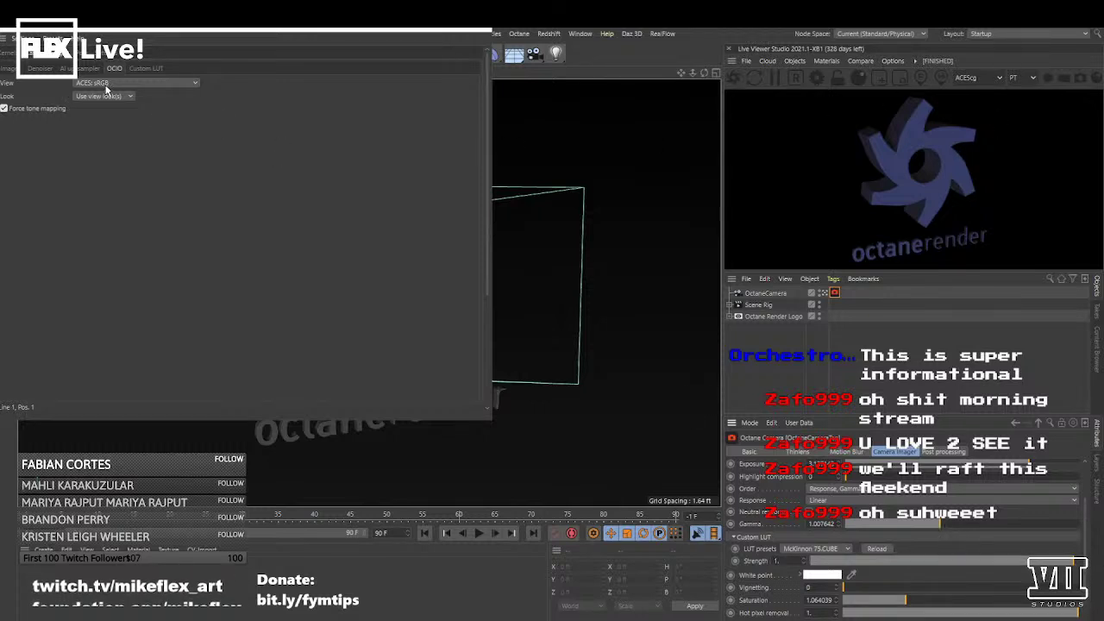
{"action": "left_click", "coordinate": [995, 79]}
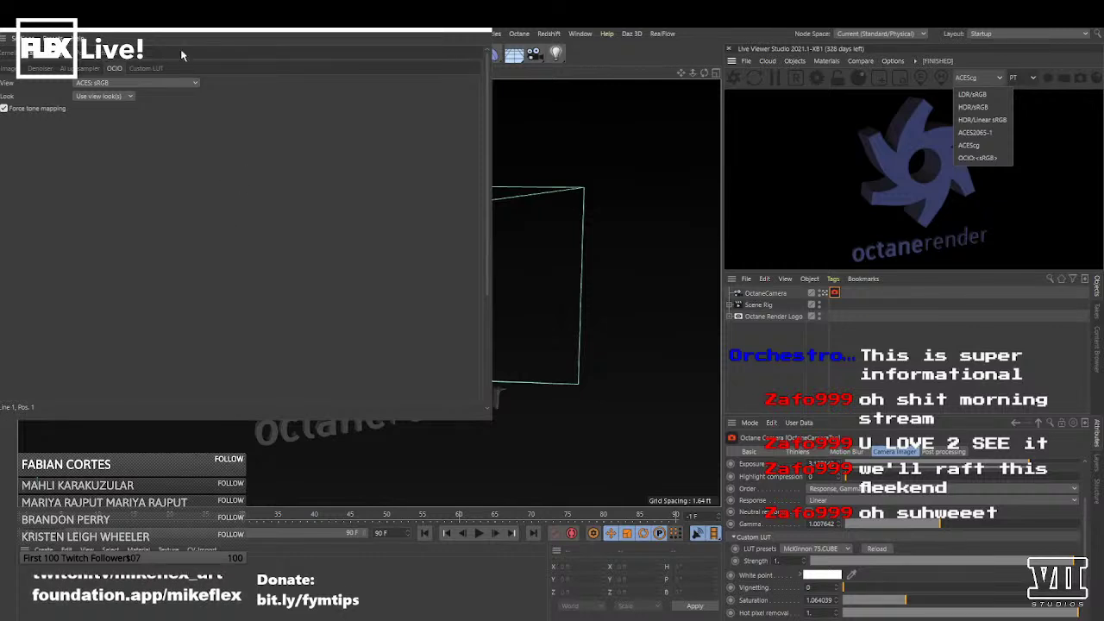
{"action": "left_click", "coordinate": [201, 34]}
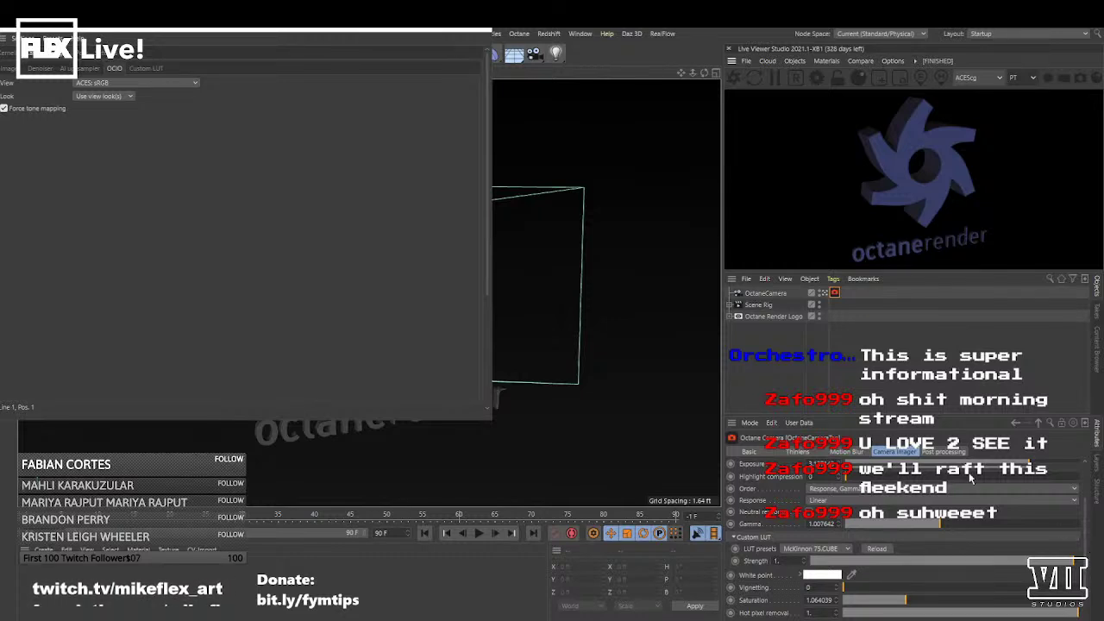
{"action": "left_click", "coordinate": [826, 295]}
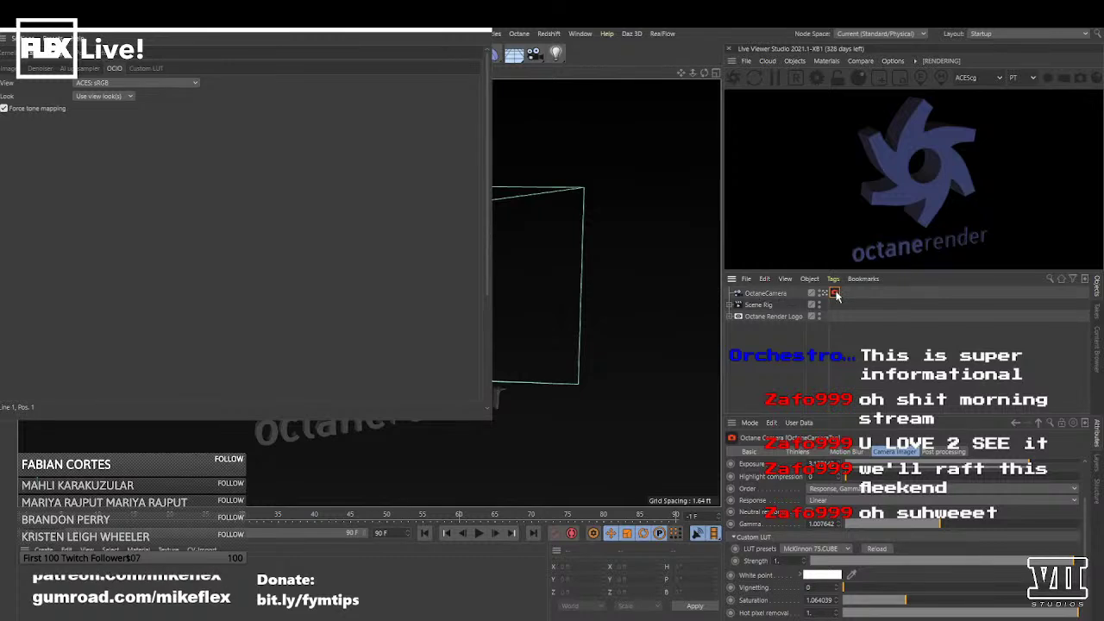
- Set the custom LUT preset to none with strength 0, keeping ACEScg as the Live Viewer color space
{"action": "left_click", "coordinate": [815, 549]}
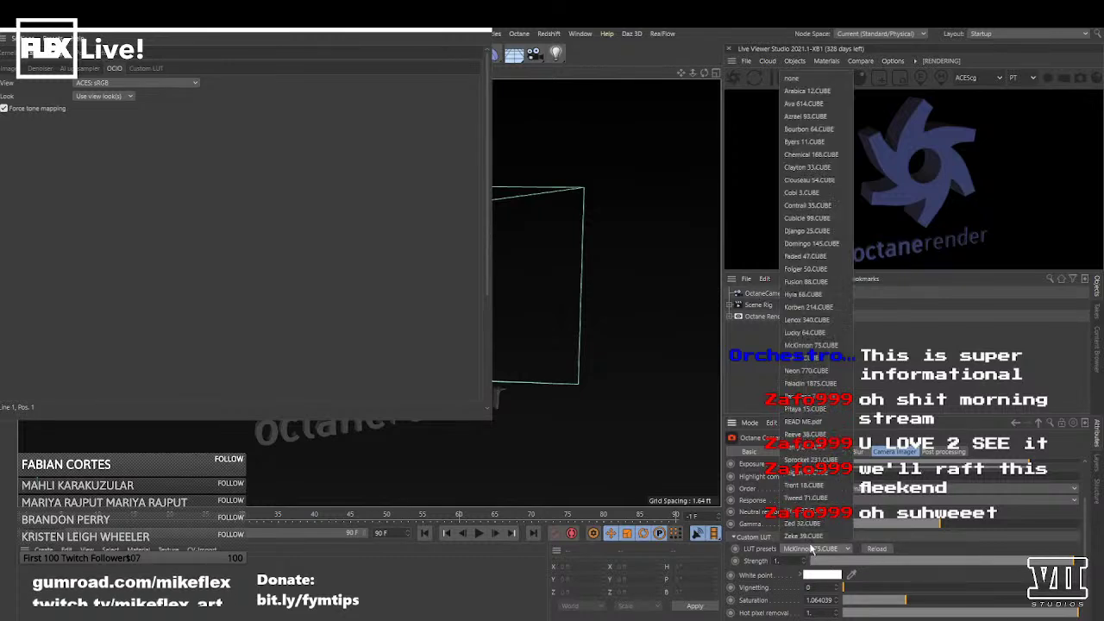
{"action": "left_click", "coordinate": [794, 80]}
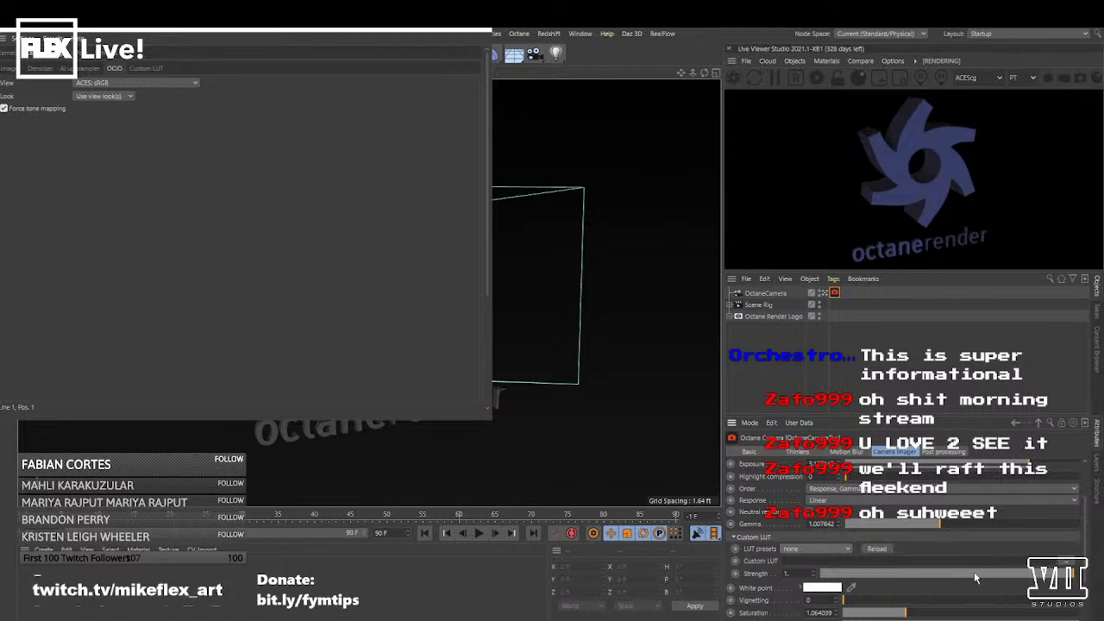
{"action": "left_click_drag", "start_coordinate": [973, 575], "coordinate": [819, 574]}
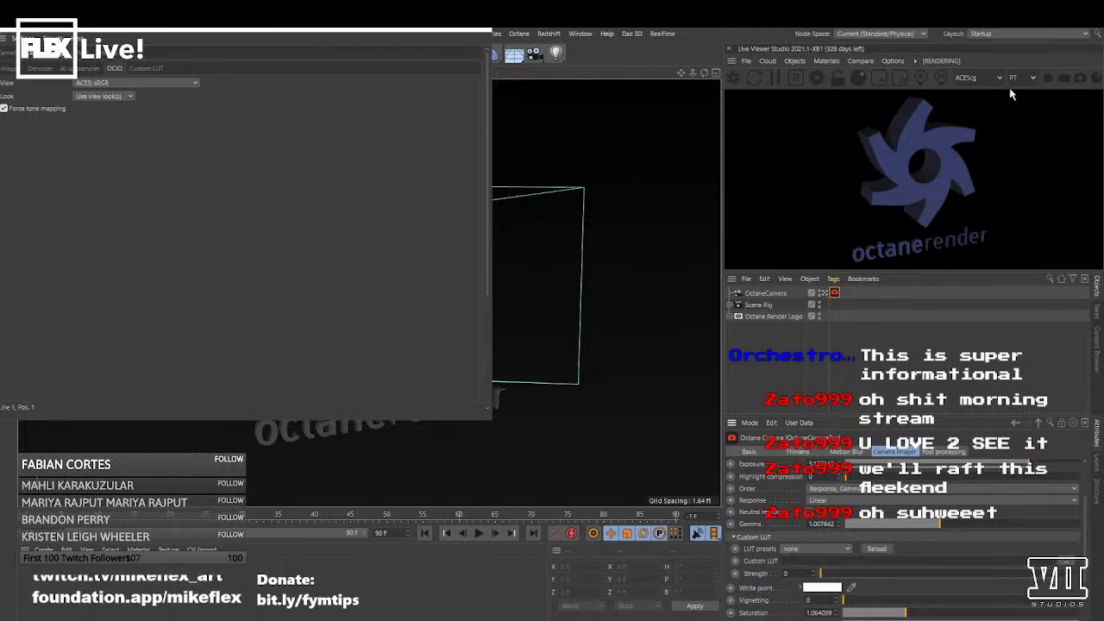
{"action": "left_click", "coordinate": [969, 81]}
{"action": "left_click", "coordinate": [980, 77]}
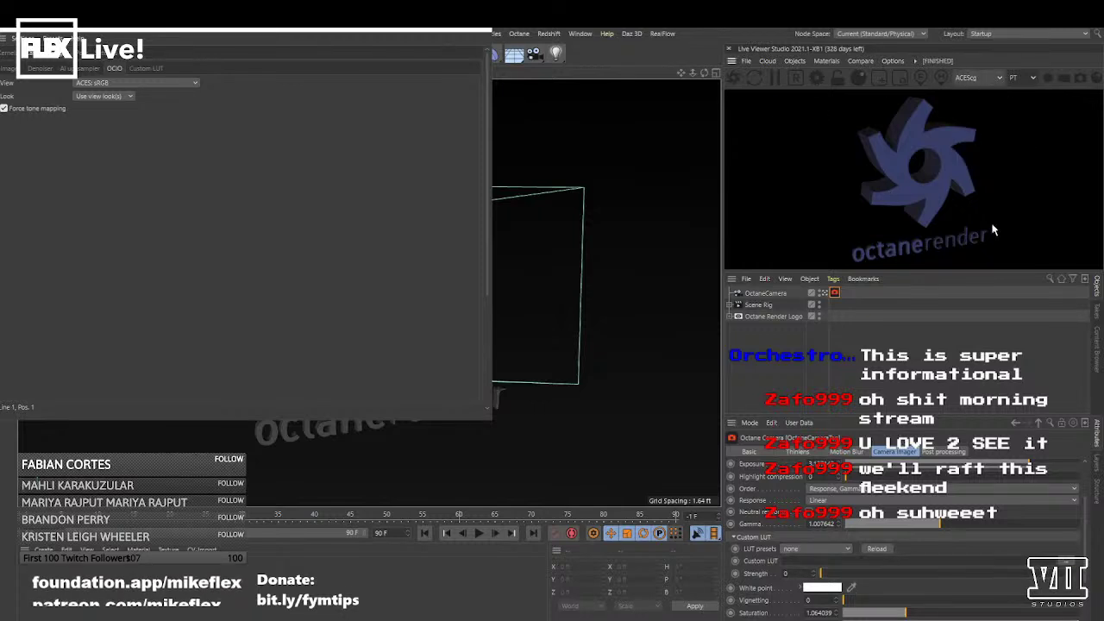
- Test extreme exposure values in the Octane camera imager and settle on an exposure of about 5.68
{"action": "left_click", "coordinate": [1070, 465]}
{"action": "mouse_move", "coordinate": [1070, 466]}
{"action": "left_mouse_down"}
{"action": "mouse_move", "coordinate": [919, 467]}
{"action": "mouse_move", "coordinate": [1077, 472]}
{"action": "left_mouse_up"}
{"action": "left_click_drag", "start_coordinate": [857, 480], "coordinate": [747, 480]}
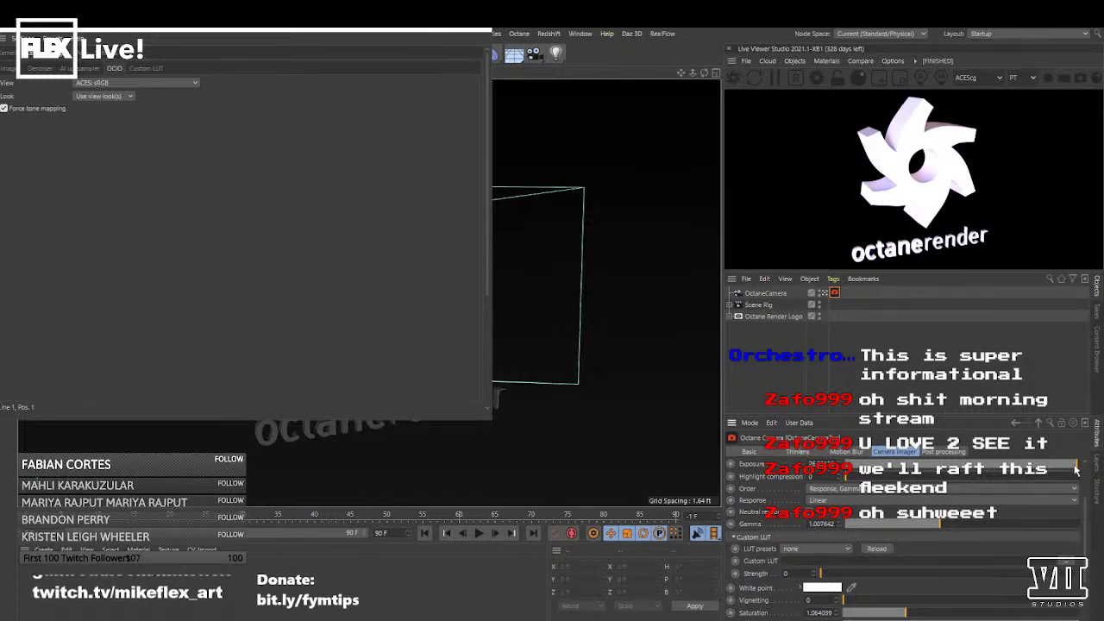
{"action": "left_click_drag", "start_coordinate": [850, 466], "coordinate": [1004, 466]}
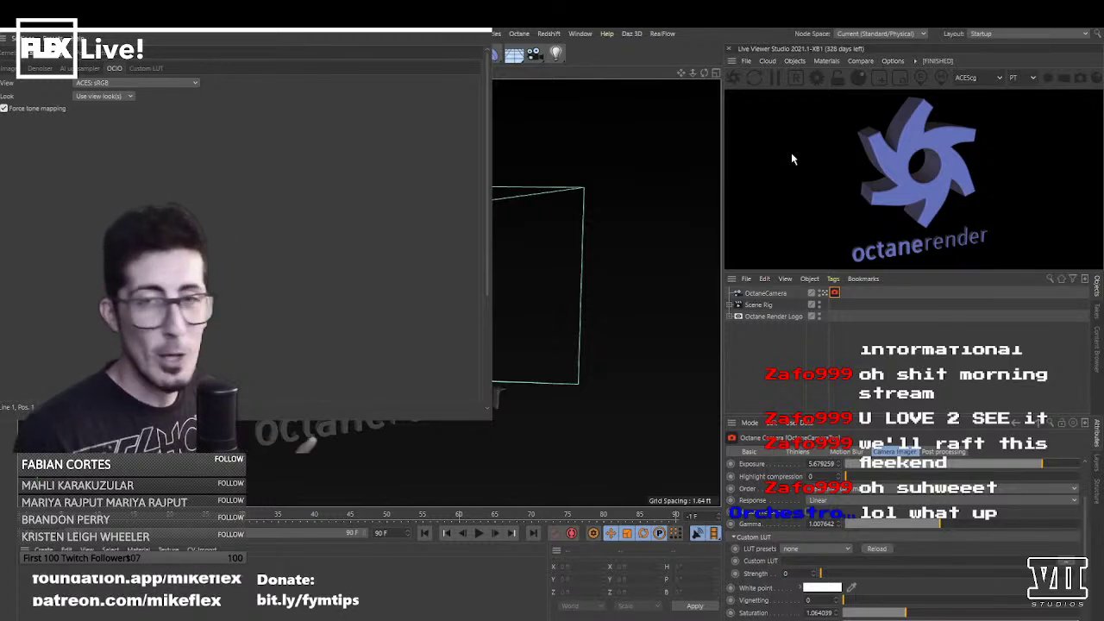
- Close the Octane settings window and open the render settings to review the Octane Renderer's color space options
{"action": "left_click_drag", "start_coordinate": [354, 33], "coordinate": [555, 114]}
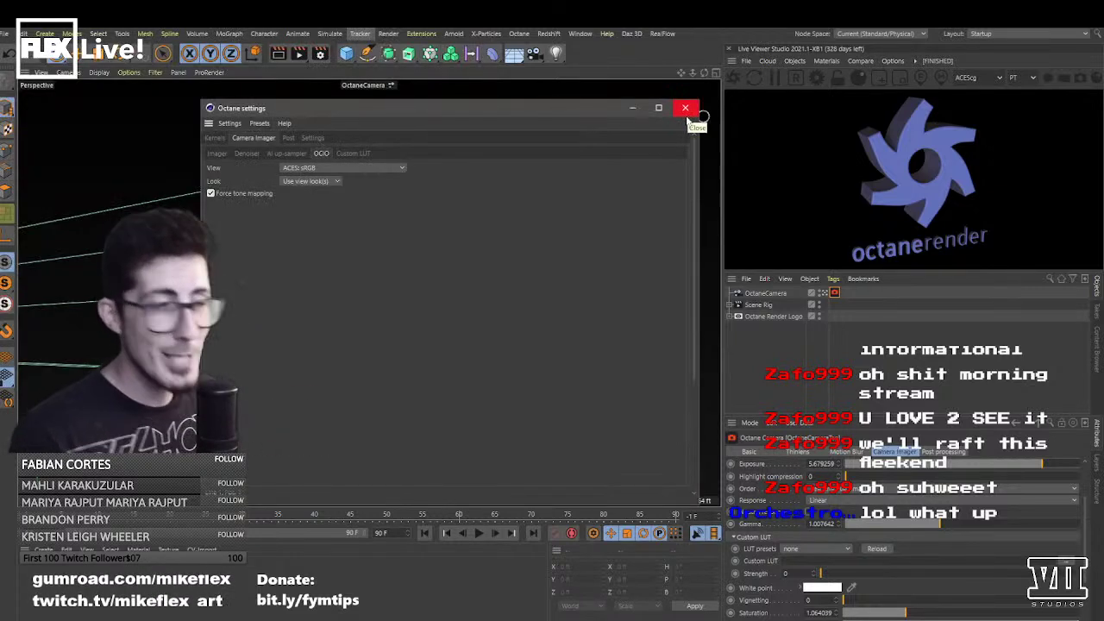
{"action": "left_click", "coordinate": [686, 107]}
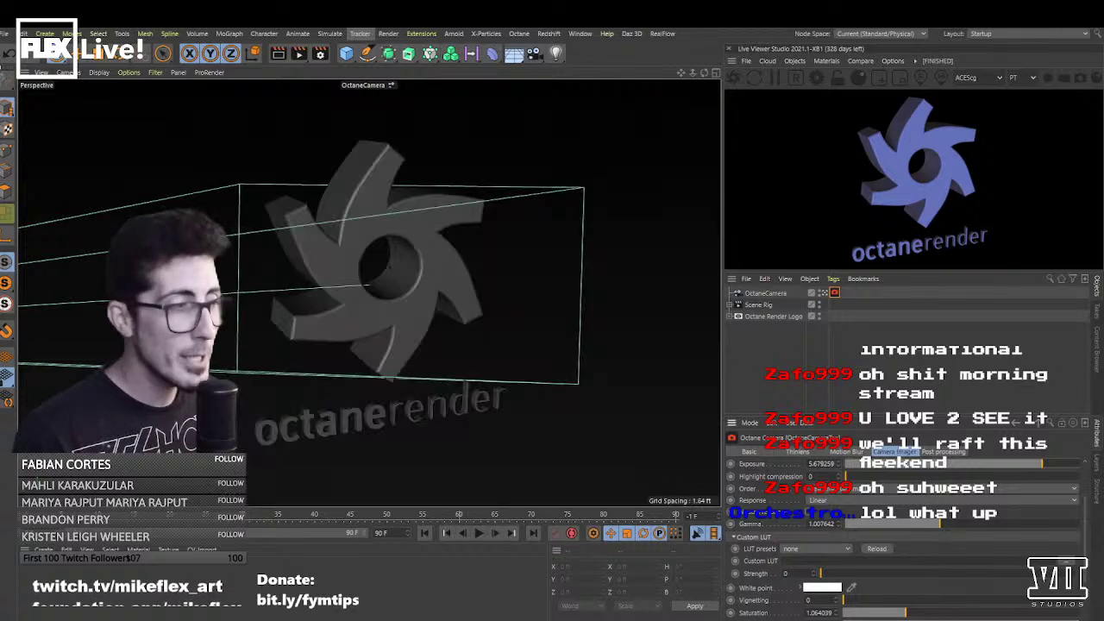
{"action": "left_click", "coordinate": [320, 54]}
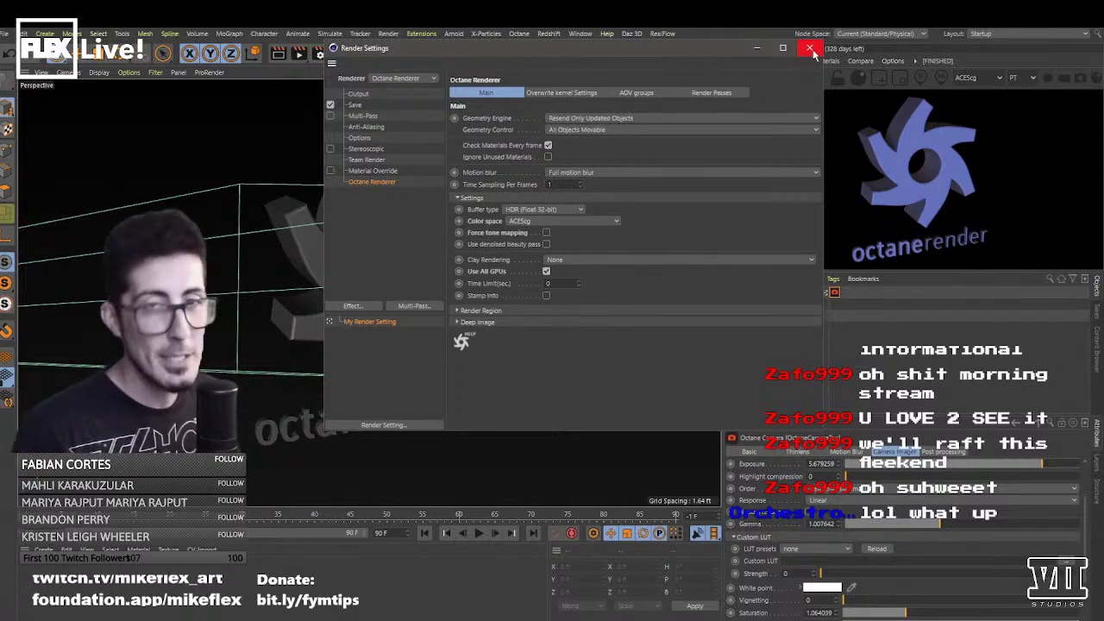
- Switch to Blender with its add-on preferences in view and choose Octane as the scene's render engine
{"action": "key", "text": "alt+Tab"}
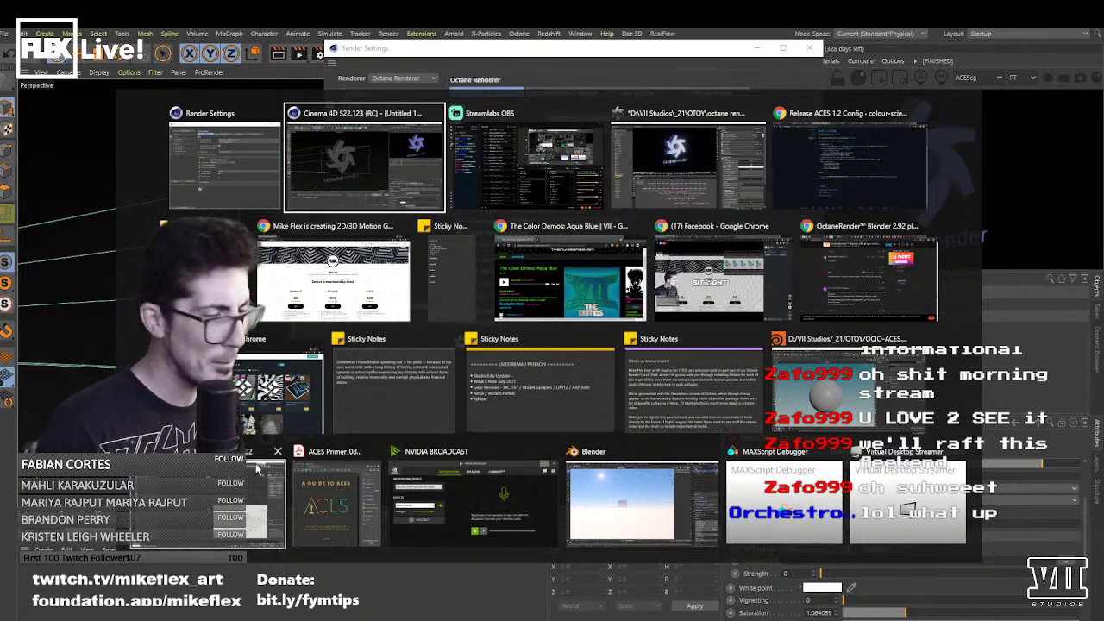
{"action": "left_click", "coordinate": [639, 498]}
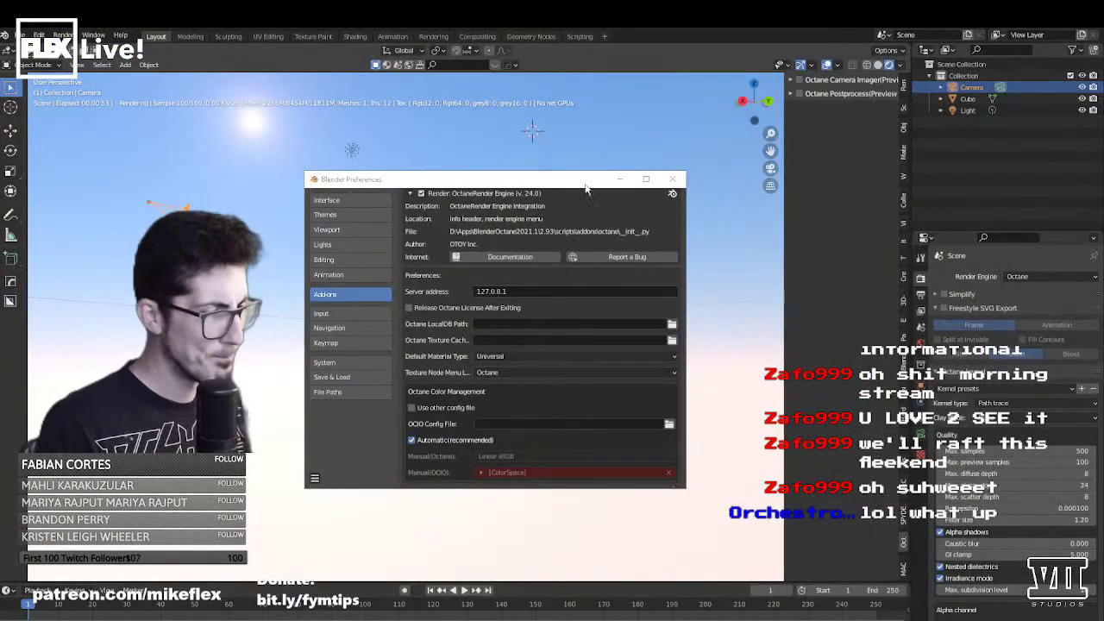
{"action": "left_click_drag", "start_coordinate": [563, 185], "coordinate": [570, 174]}
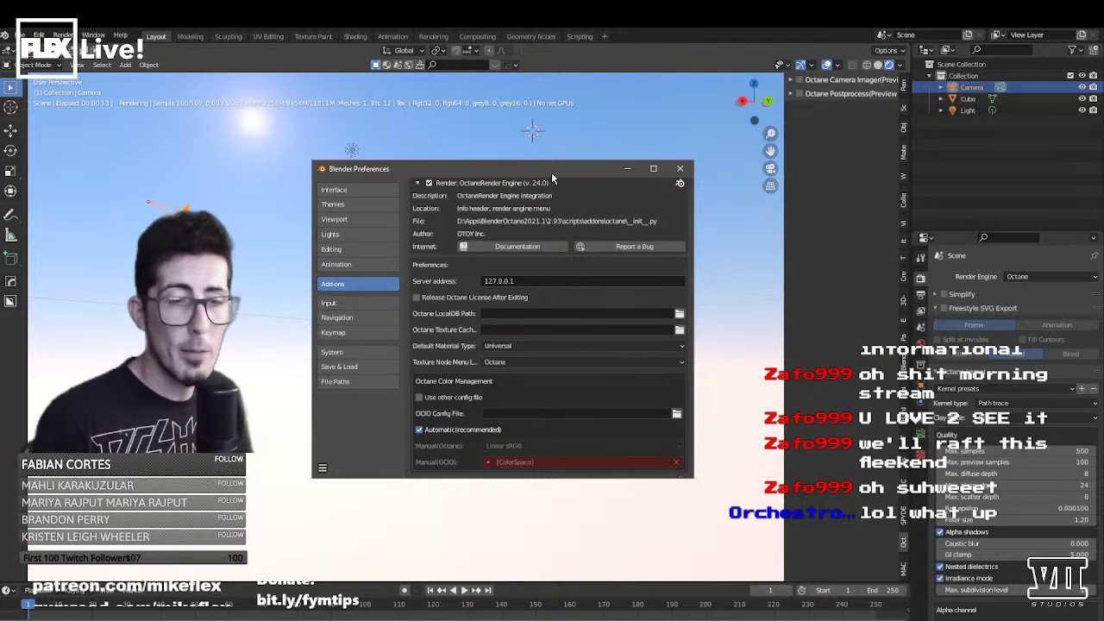
{"action": "left_click", "coordinate": [924, 278]}
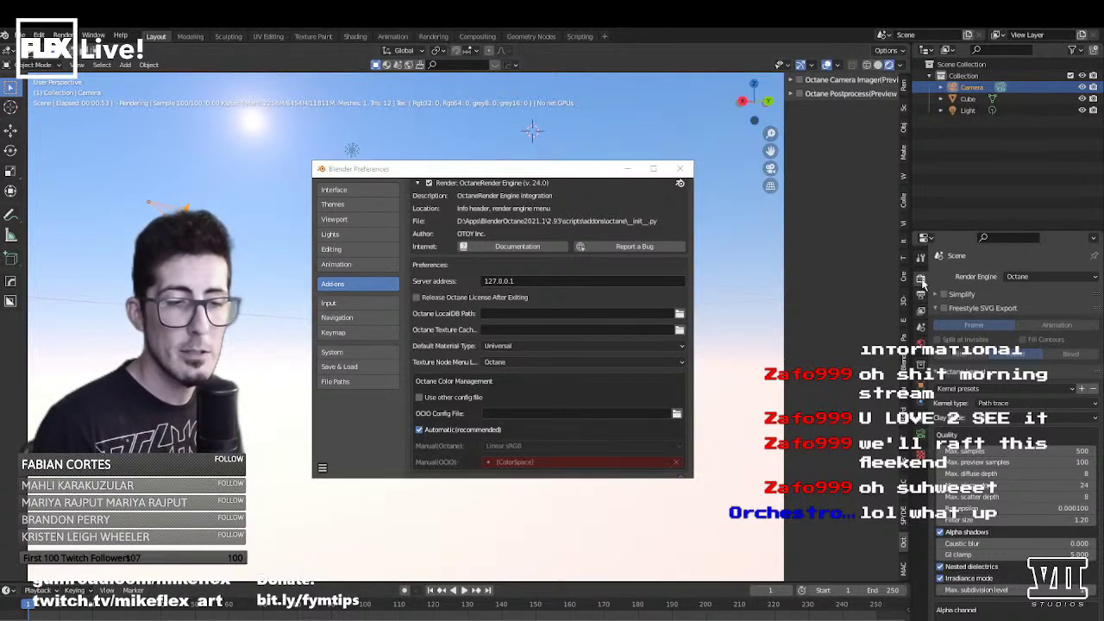
{"action": "left_click", "coordinate": [1040, 277]}
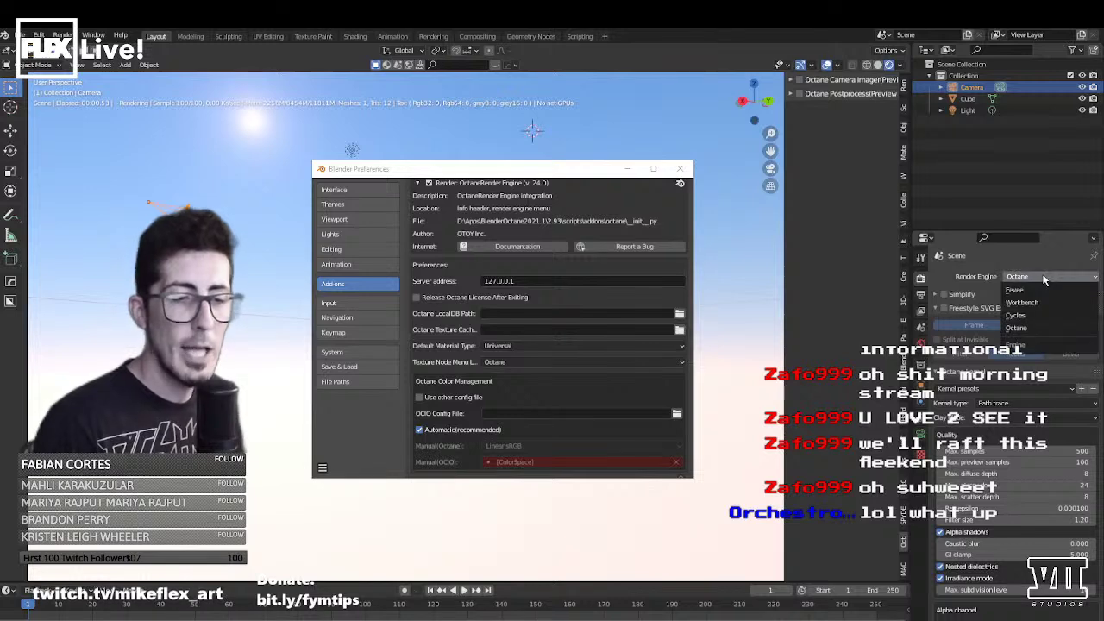
{"action": "left_click", "coordinate": [1020, 333]}
- Switch the viewport to wireframe, then back to rendered shading, moving the Preferences window clear of the scene
{"action": "left_click", "coordinate": [864, 68]}
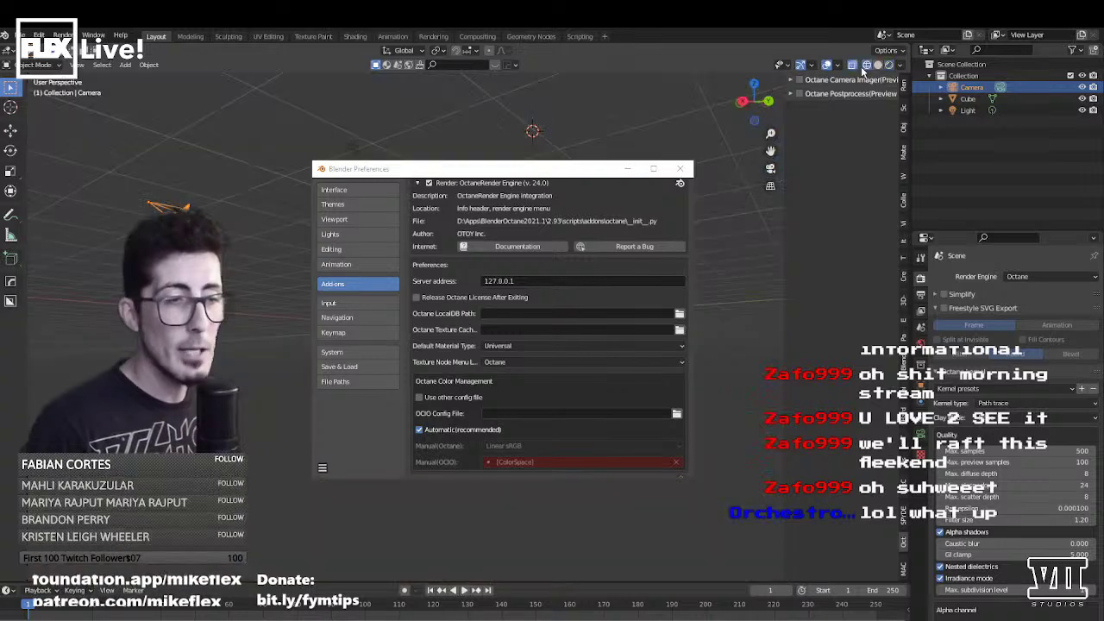
{"action": "left_click", "coordinate": [329, 289]}
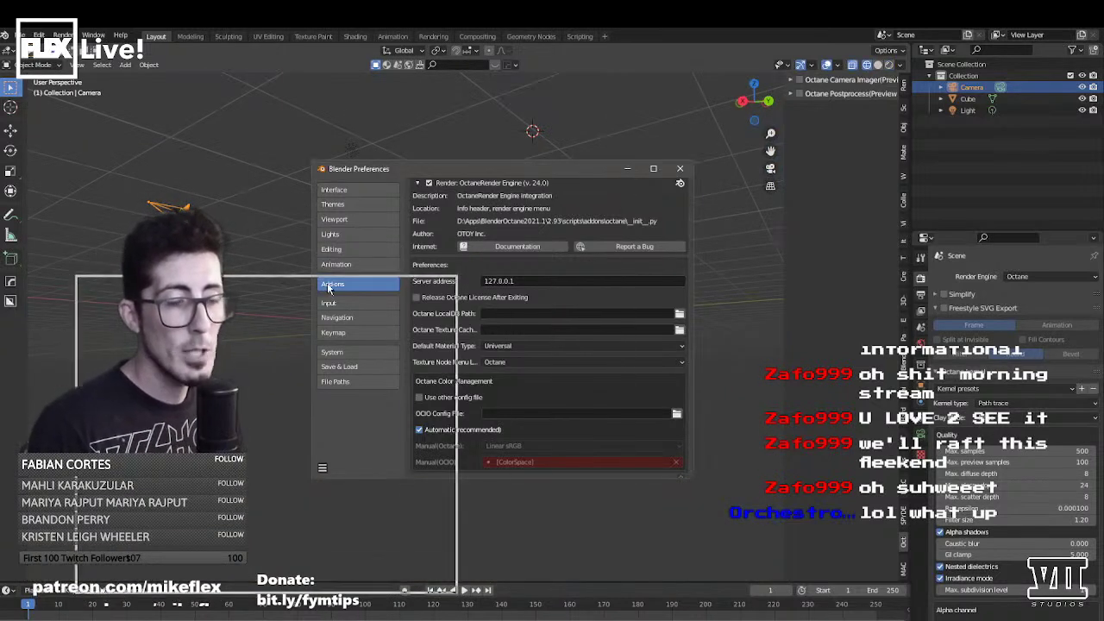
{"action": "left_click_drag", "start_coordinate": [329, 290], "coordinate": [327, 285]}
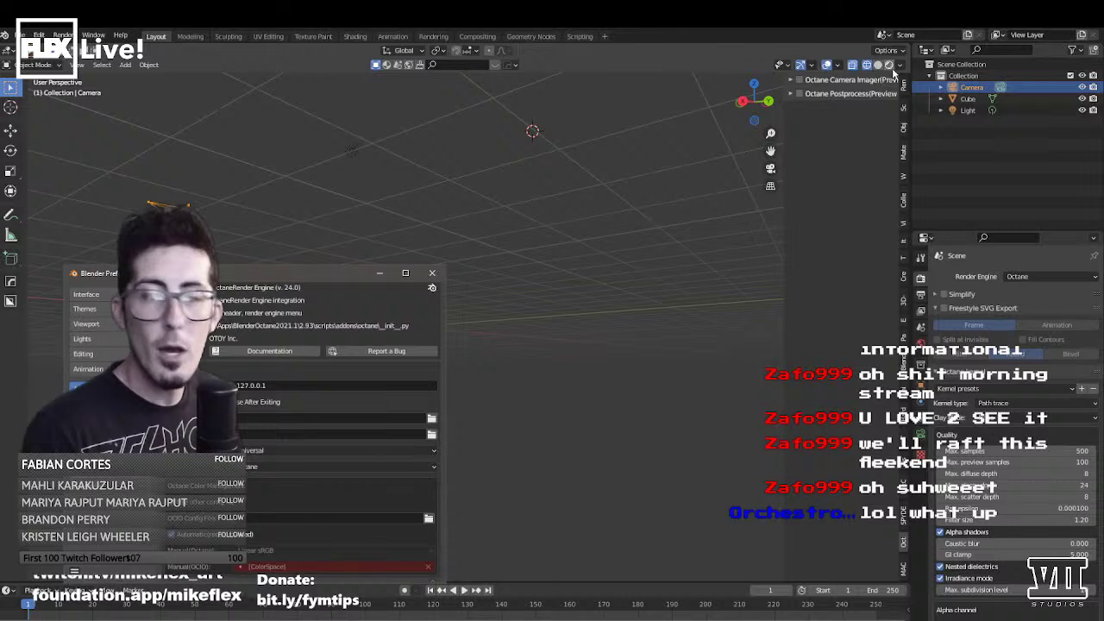
{"action": "left_click", "coordinate": [890, 66]}
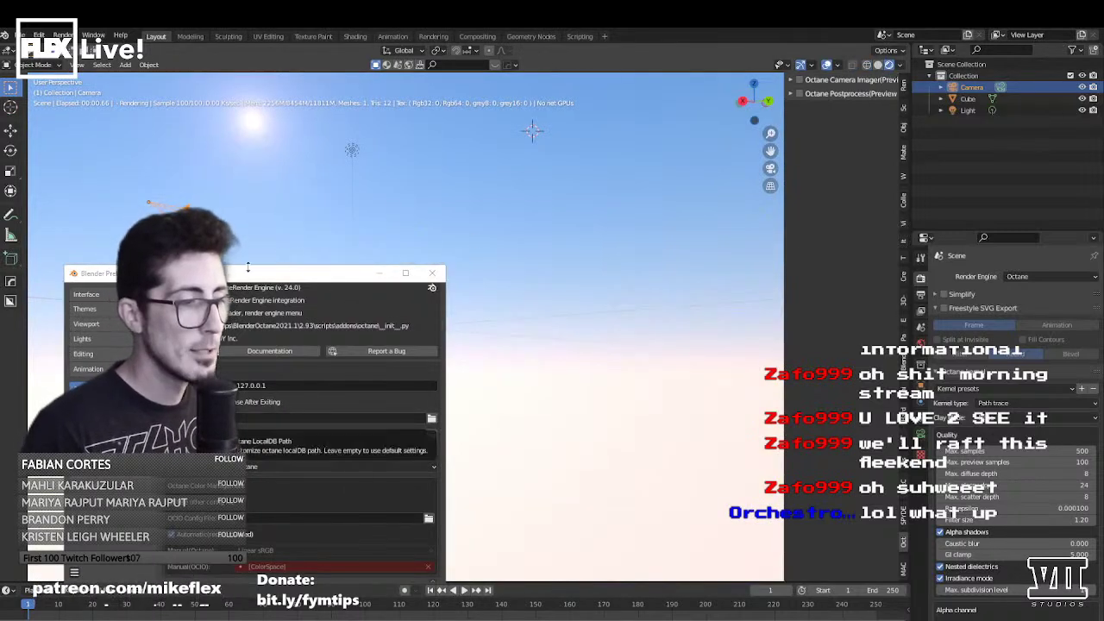
- Hide the overlays in the 3D viewport and switch its shading to wireframe
{"action": "left_click_drag", "start_coordinate": [244, 278], "coordinate": [472, 477]}
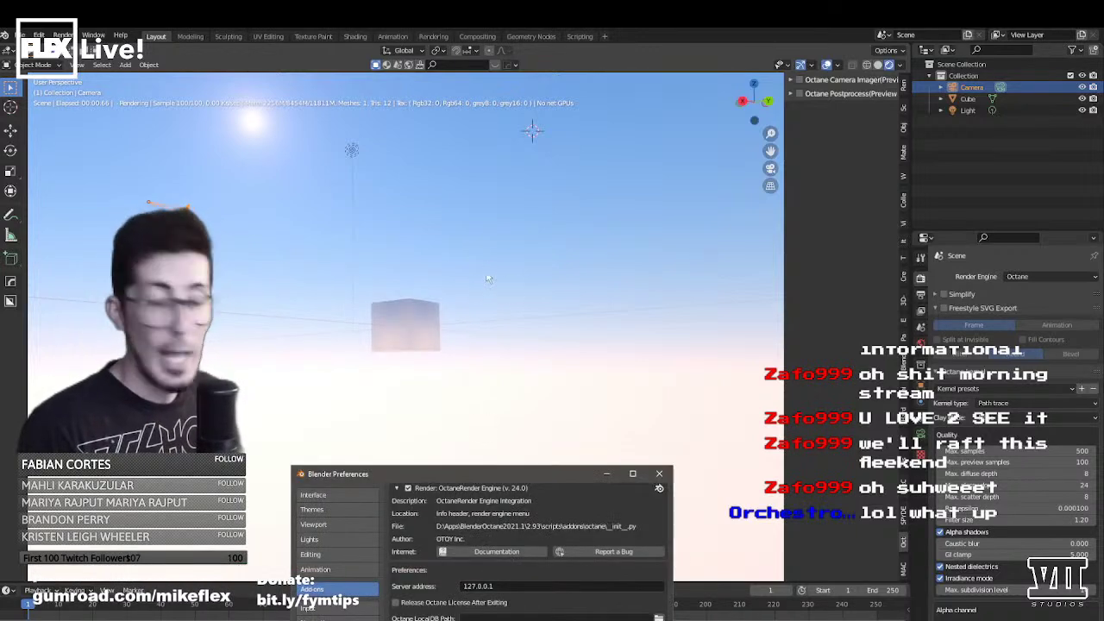
{"action": "middle_click_drag", "start_coordinate": [486, 268], "coordinate": [535, 305]}
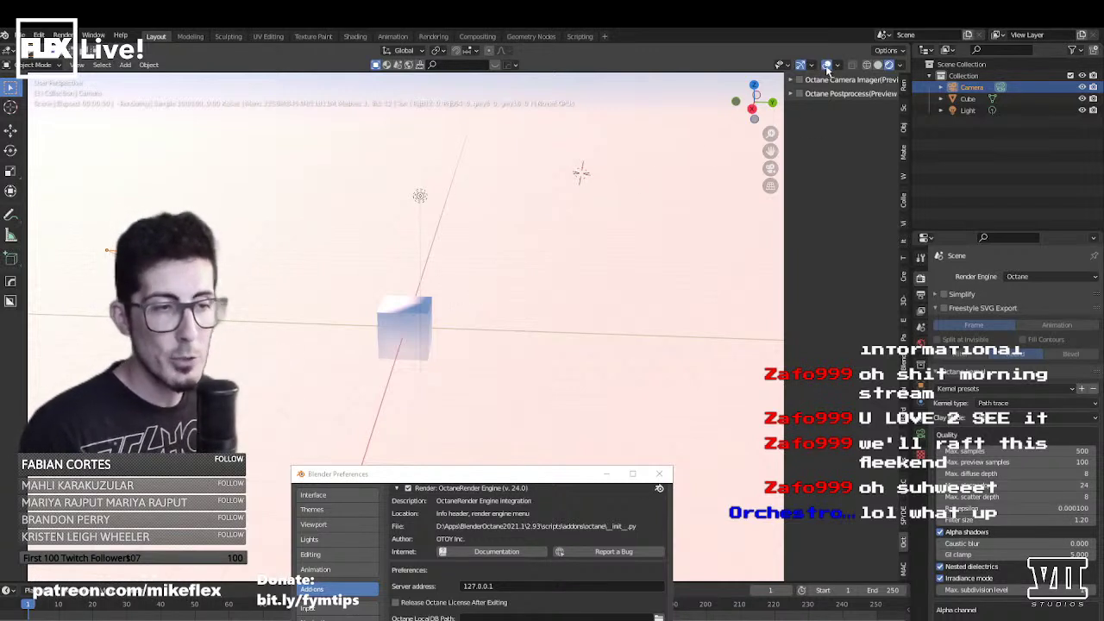
{"action": "left_click", "coordinate": [827, 66]}
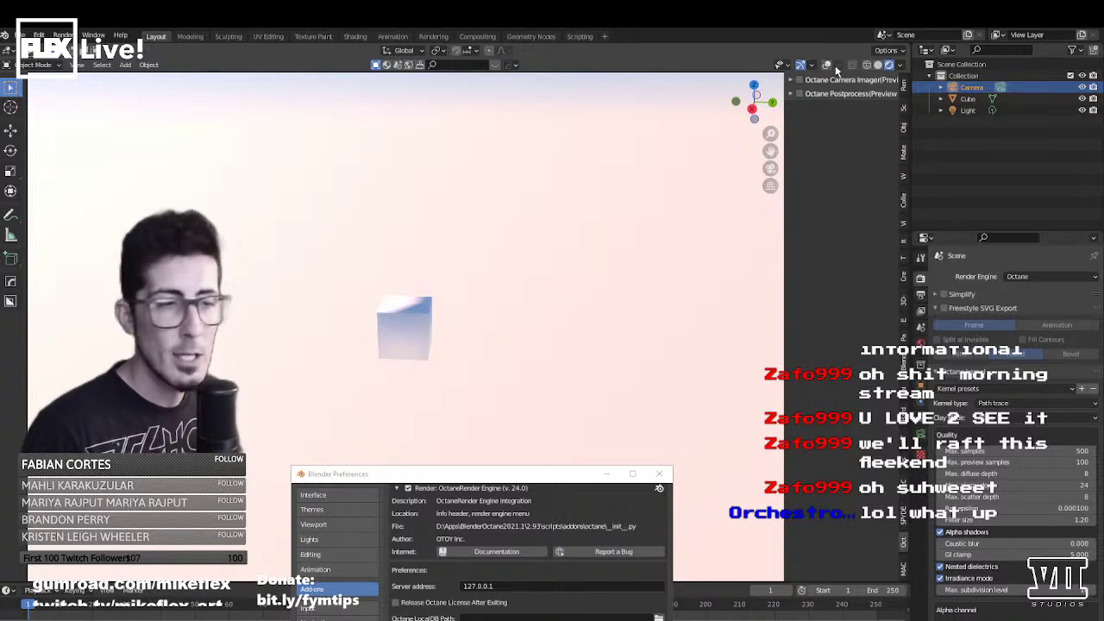
{"action": "left_click", "coordinate": [835, 68]}
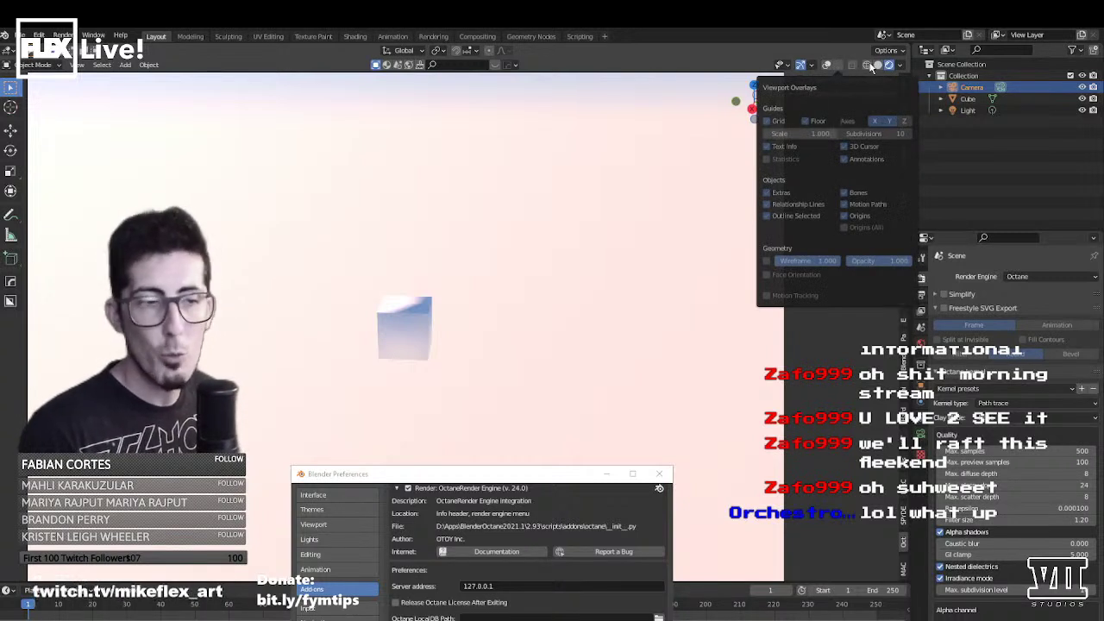
{"action": "left_click", "coordinate": [837, 68]}
{"action": "left_click", "coordinate": [838, 68]}
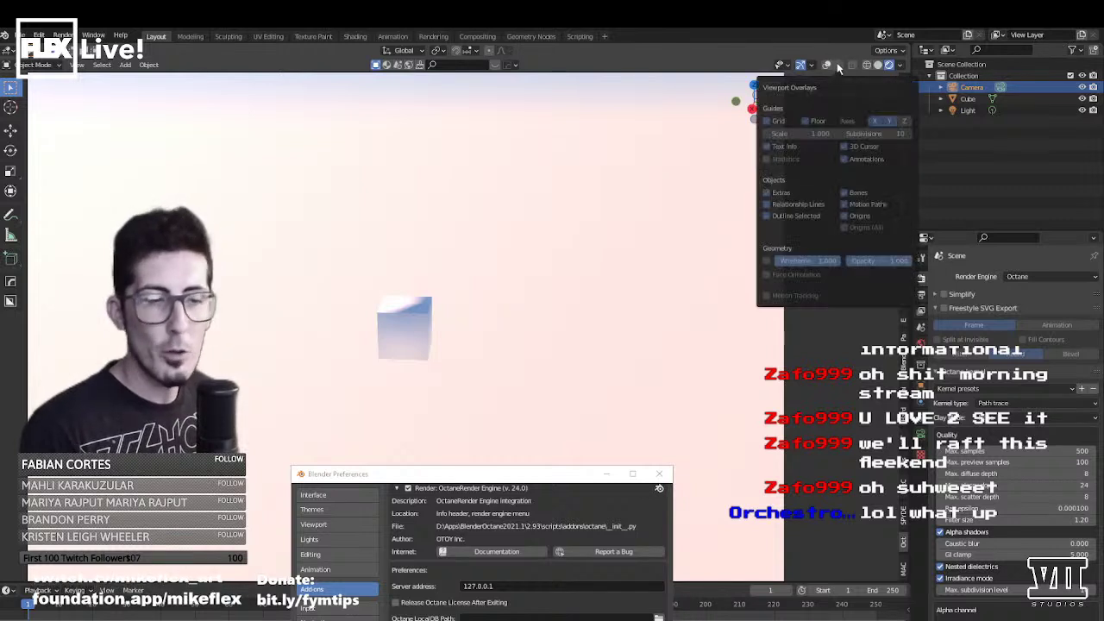
{"action": "left_click", "coordinate": [838, 68]}
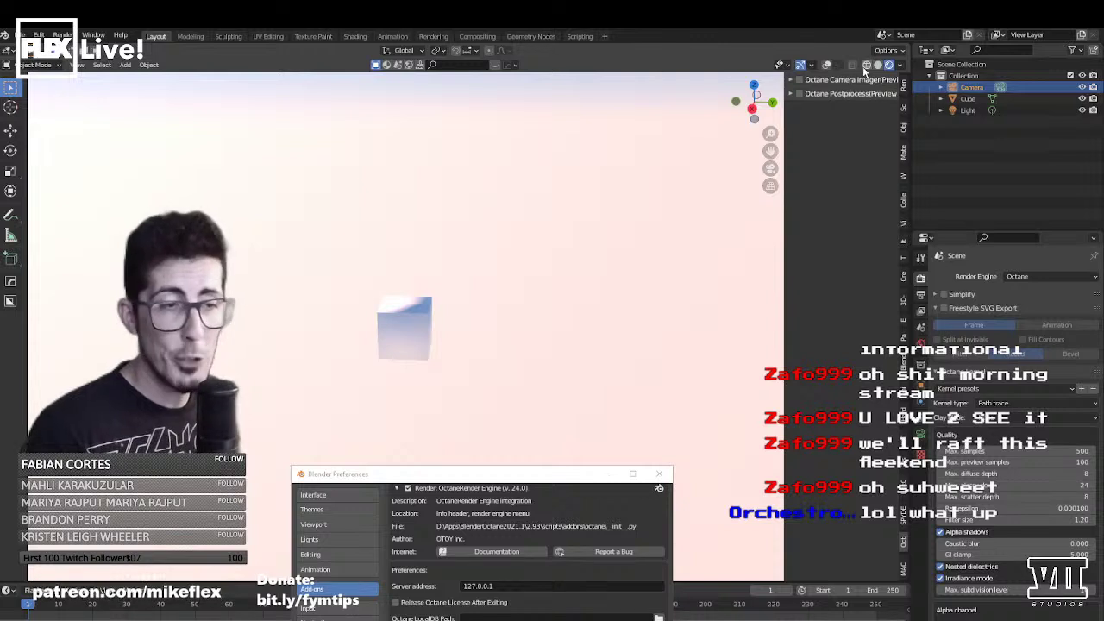
{"action": "left_click", "coordinate": [867, 65]}
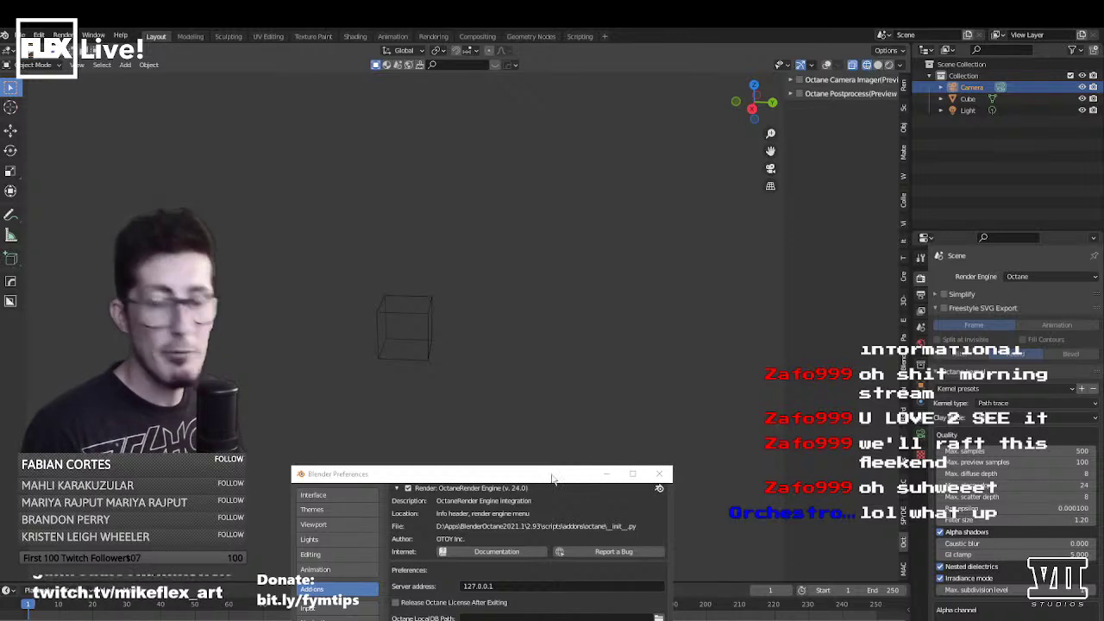
- Bring the preferences window into clear view and search the add-ons for "octane"
{"action": "left_click_drag", "start_coordinate": [552, 480], "coordinate": [670, 109]}
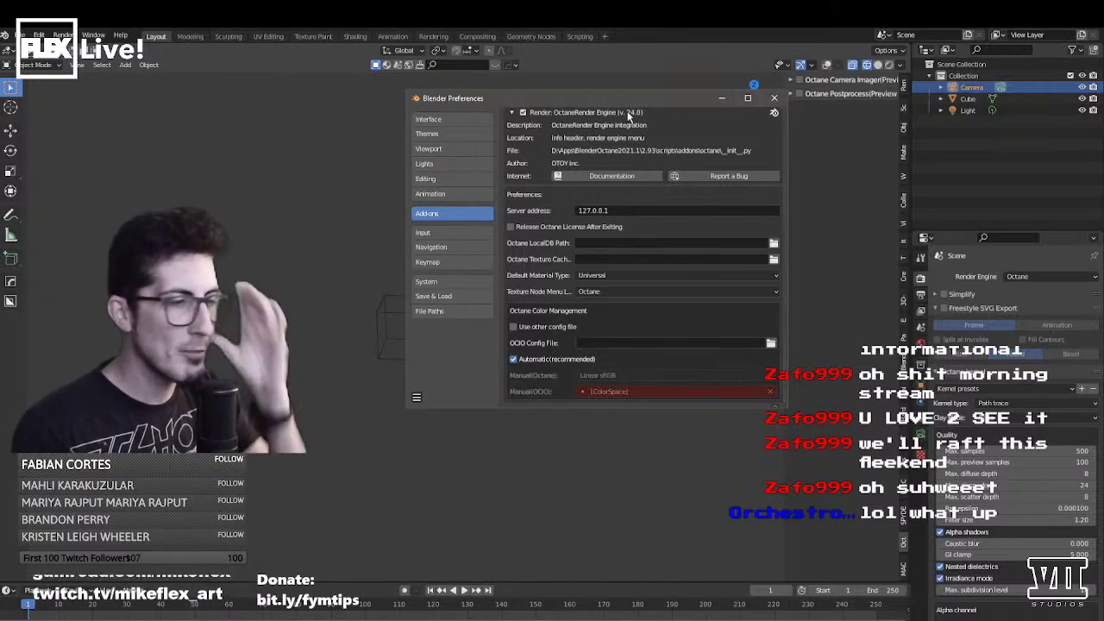
{"action": "left_click_drag", "start_coordinate": [616, 97], "coordinate": [441, 142]}
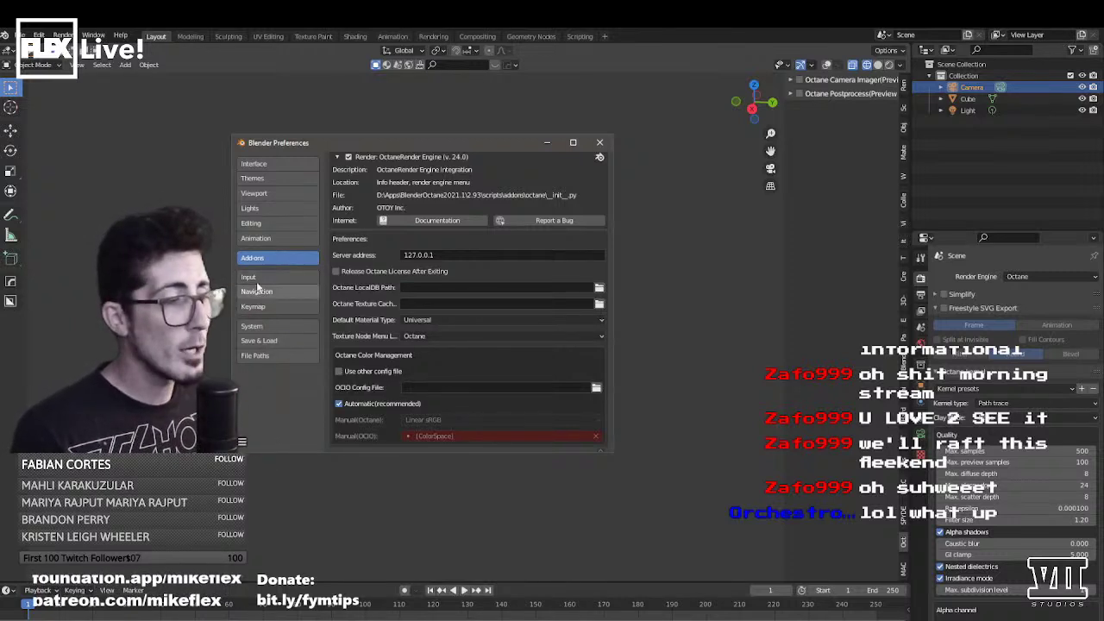
{"action": "left_click", "coordinate": [19, 34]}
{"action": "left_click", "coordinate": [394, 141]}
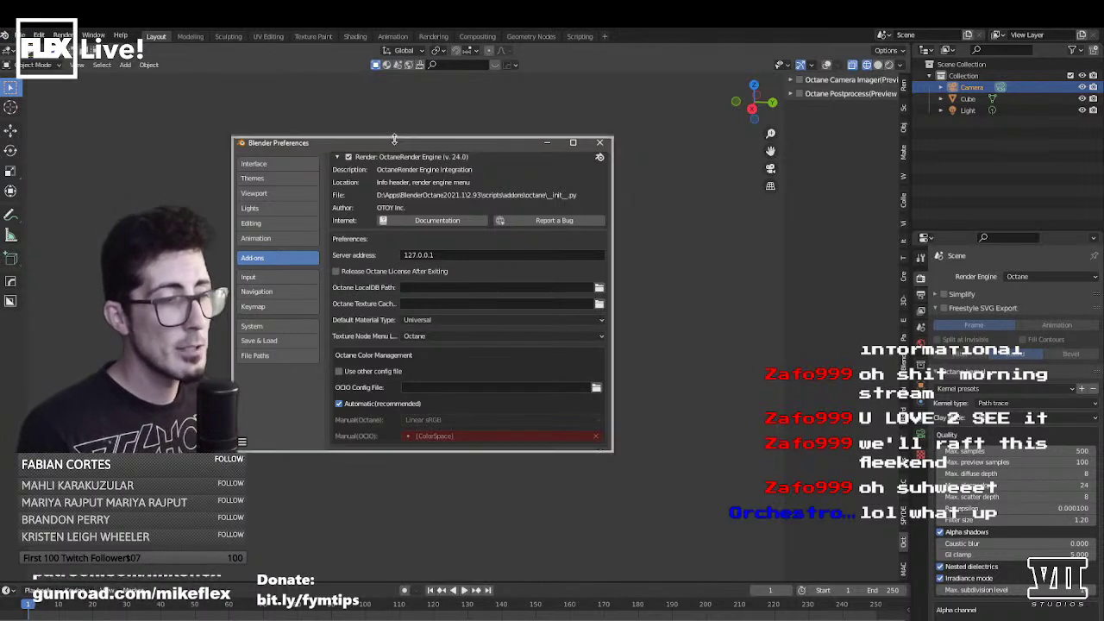
{"action": "left_click_drag", "start_coordinate": [395, 143], "coordinate": [459, 157]}
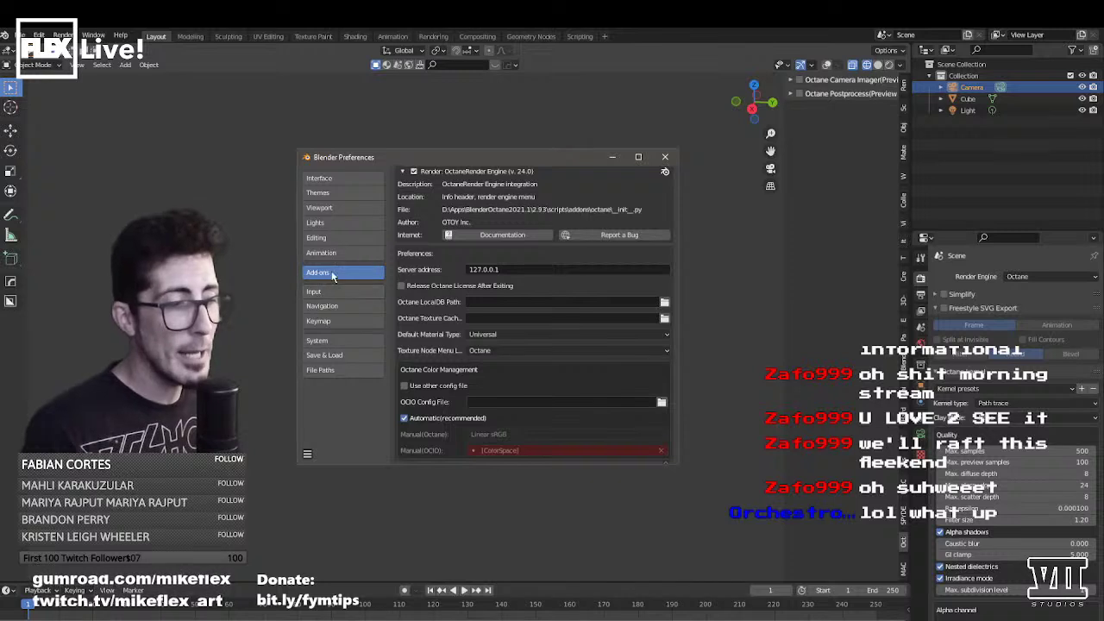
{"action": "scroll", "coordinate": [531, 285], "scroll_direction": "up", "scroll_amount": 2}
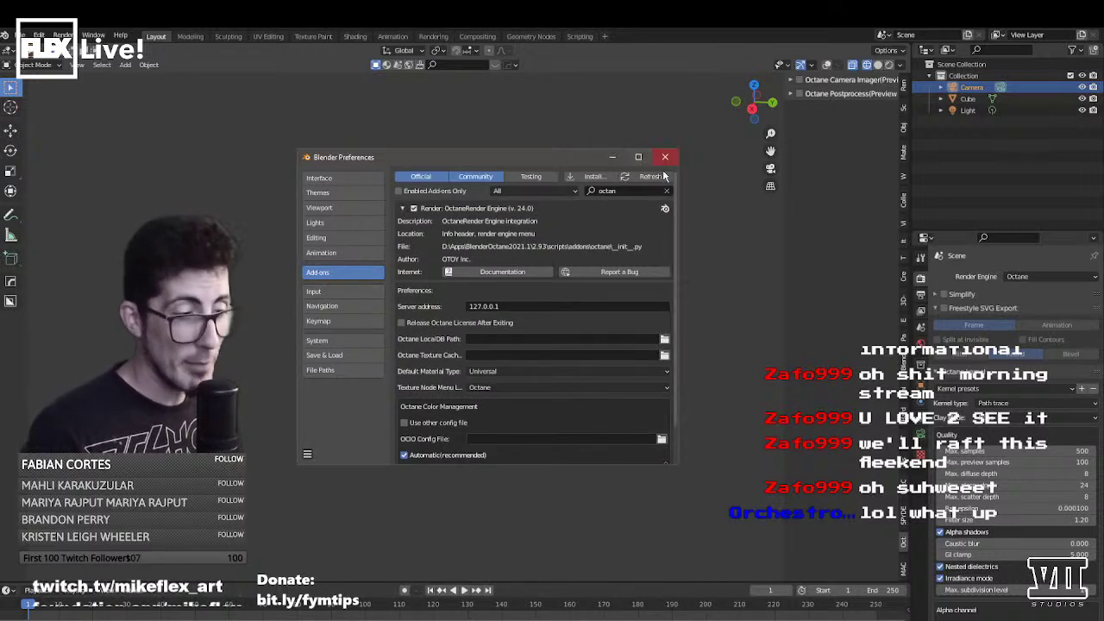
{"action": "left_click", "coordinate": [667, 191]}
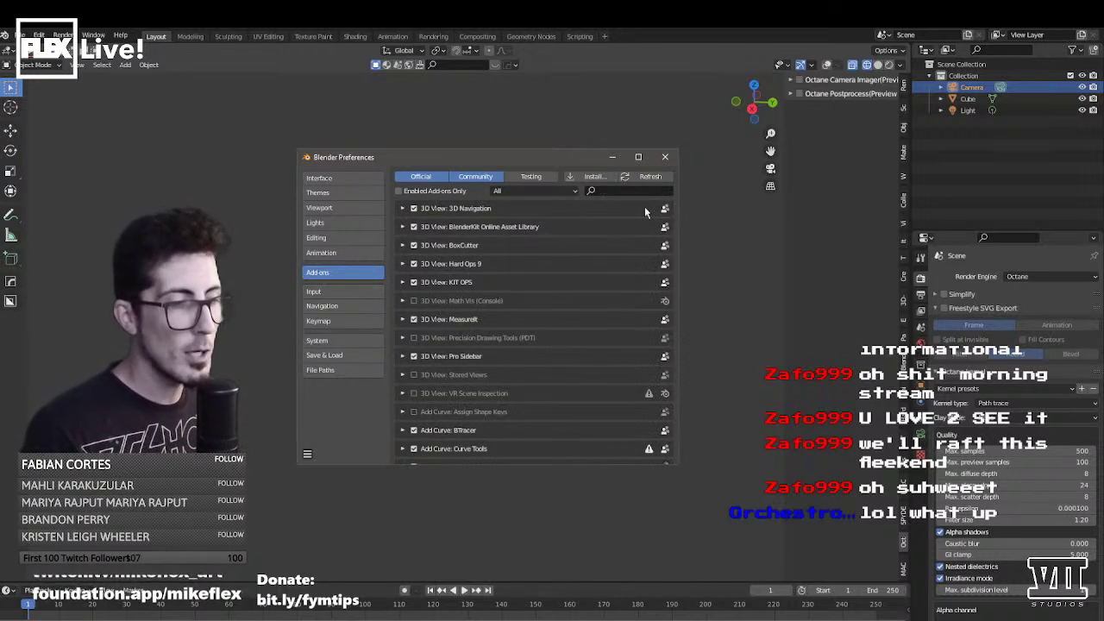
{"action": "left_click", "coordinate": [632, 191]}
{"action": "type", "text": "octane"}
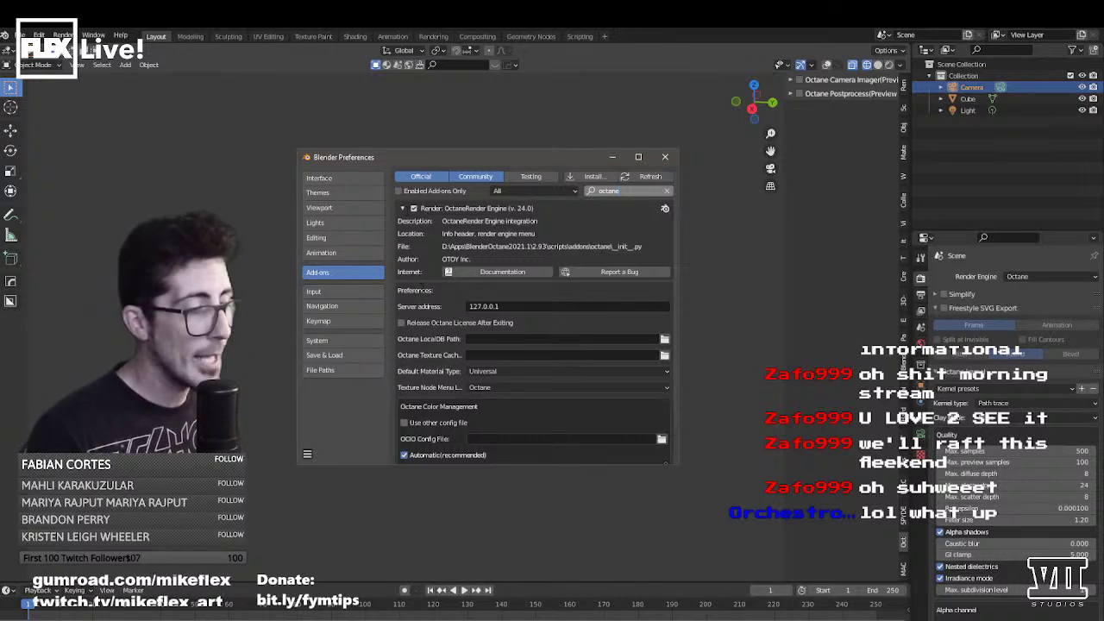
- Expand the OctaneRender Engine add-on's preferences and enable Use other config file under Octane Color Management
{"action": "left_click", "coordinate": [521, 210]}
{"action": "left_click", "coordinate": [520, 210]}
{"action": "left_click", "coordinate": [520, 210]}
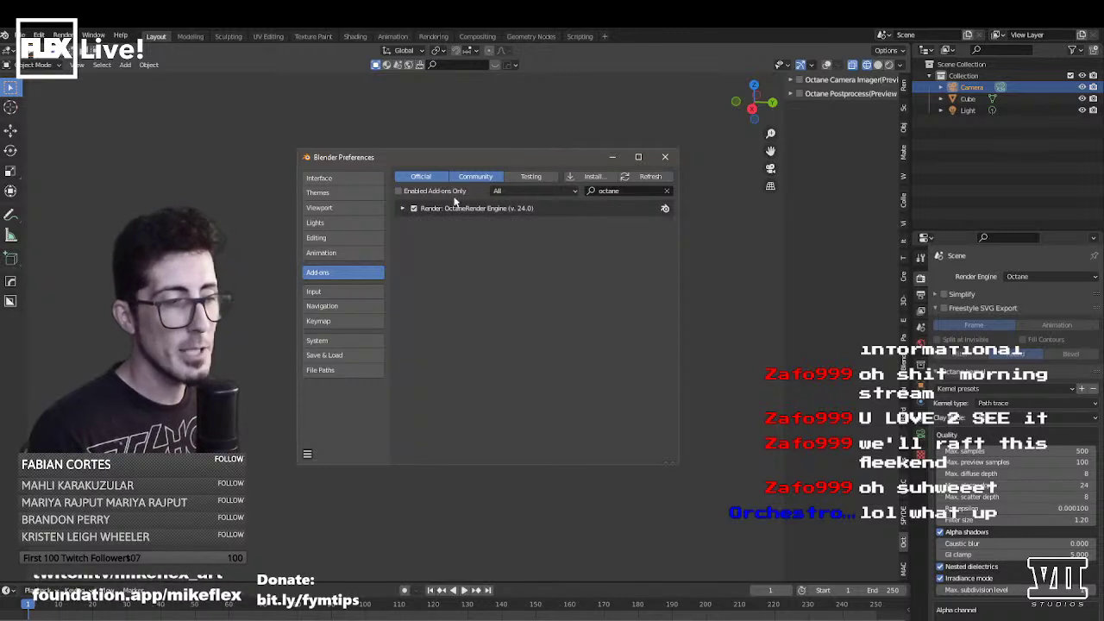
{"action": "left_click", "coordinate": [403, 210]}
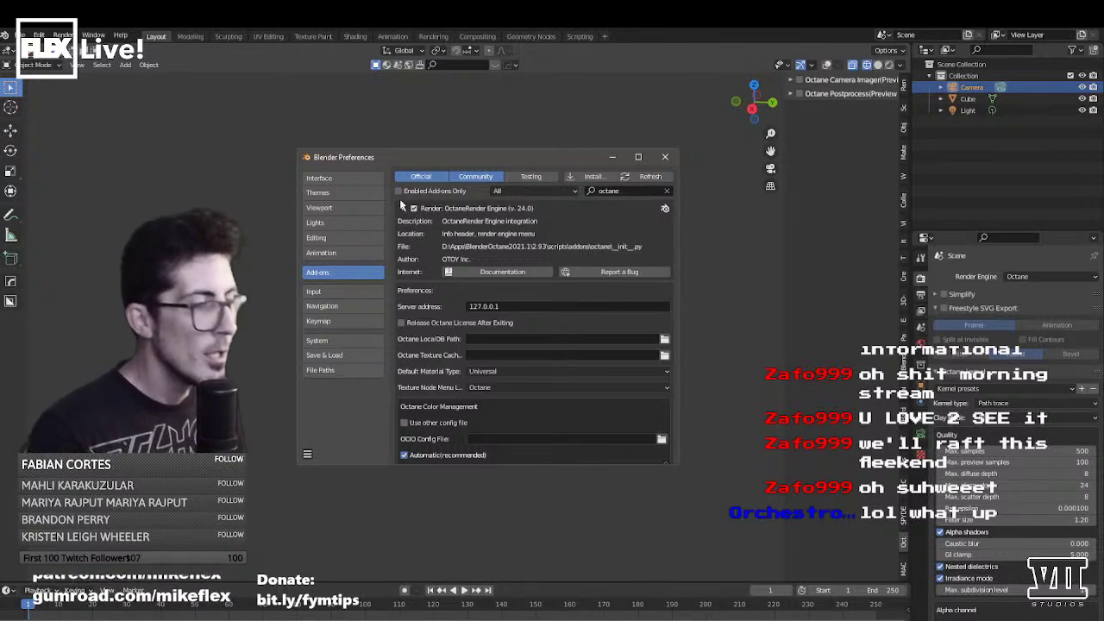
{"action": "scroll", "coordinate": [455, 255], "scroll_direction": "down", "scroll_amount": 2}
{"action": "scroll", "coordinate": [457, 250], "scroll_direction": "down", "scroll_amount": 1}
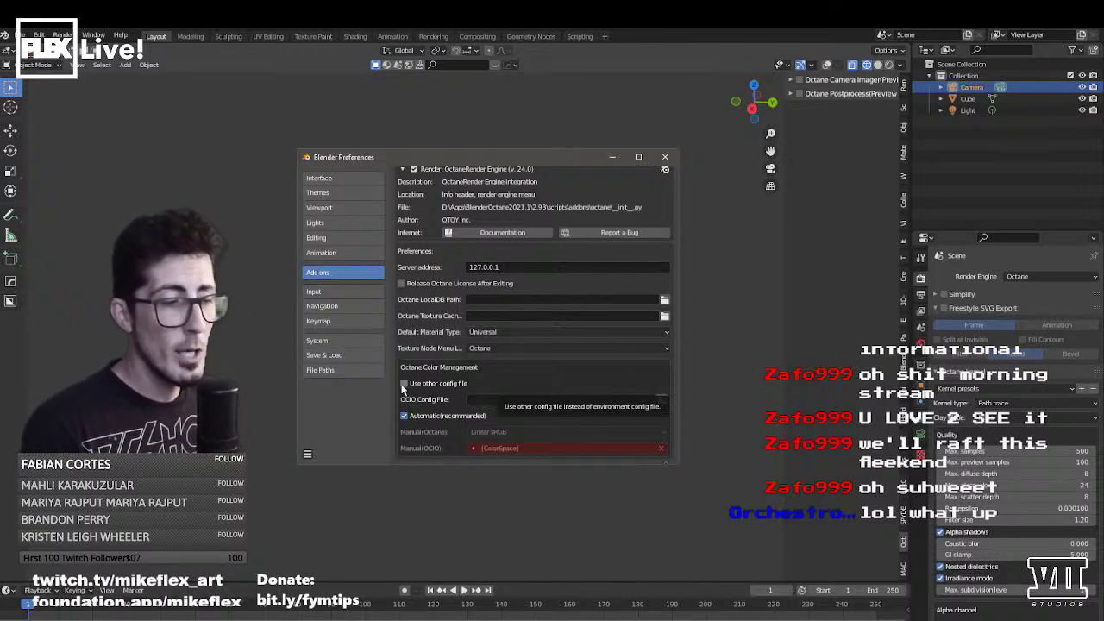
{"action": "left_click", "coordinate": [403, 384]}
{"action": "left_click", "coordinate": [405, 387]}
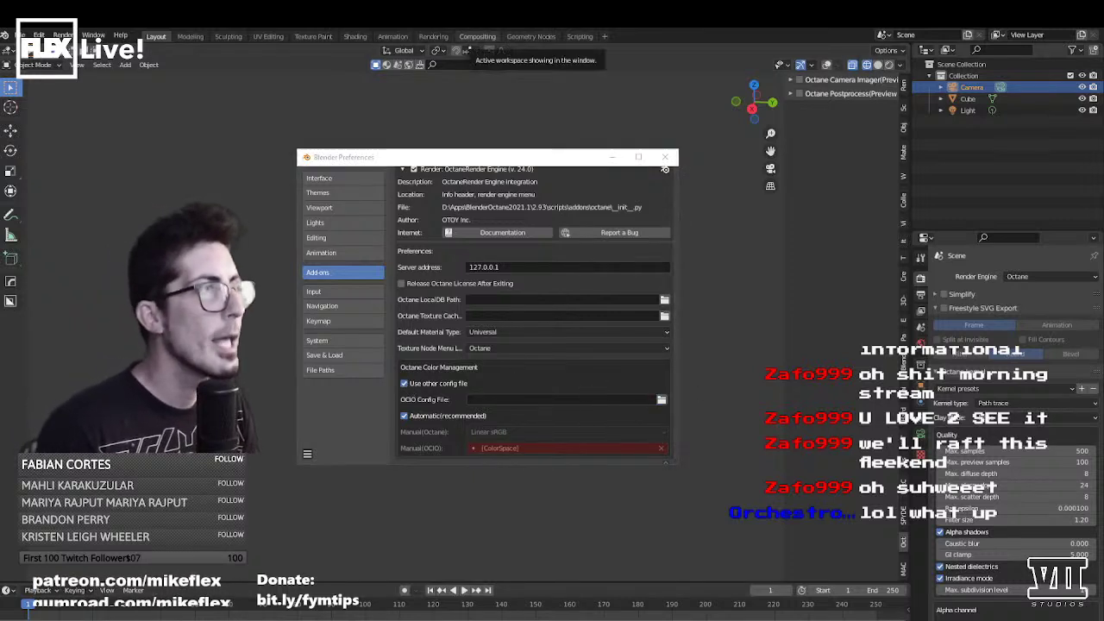
- Set the OCIO config file to config.ocio from D:\_resources\aces_1.2 and close the preferences
{"action": "left_click", "coordinate": [662, 400]}
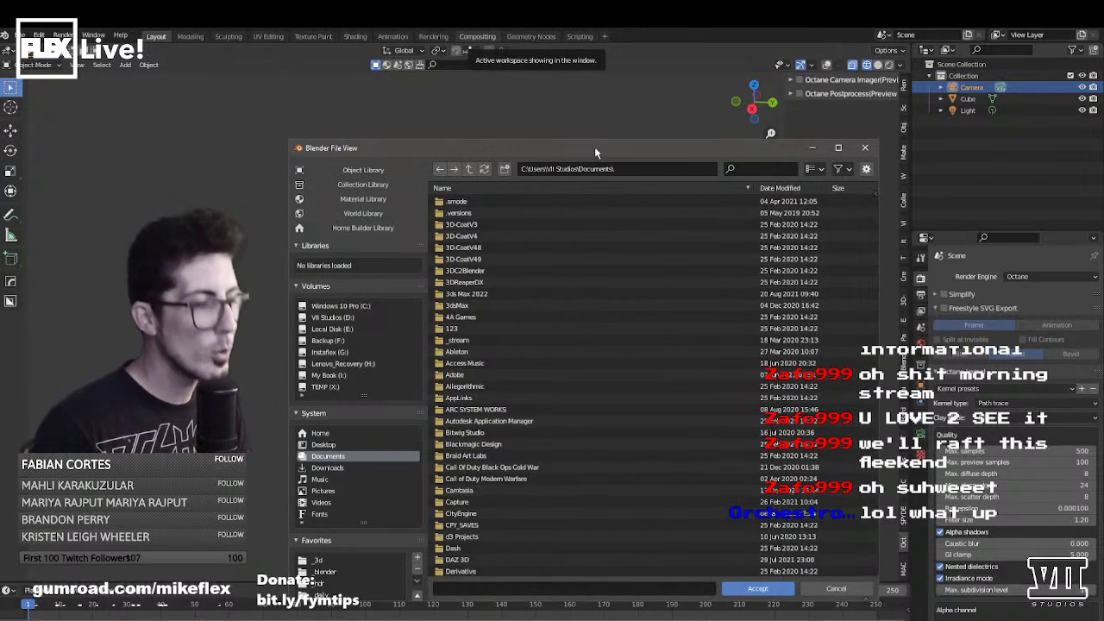
{"action": "left_click", "coordinate": [337, 317]}
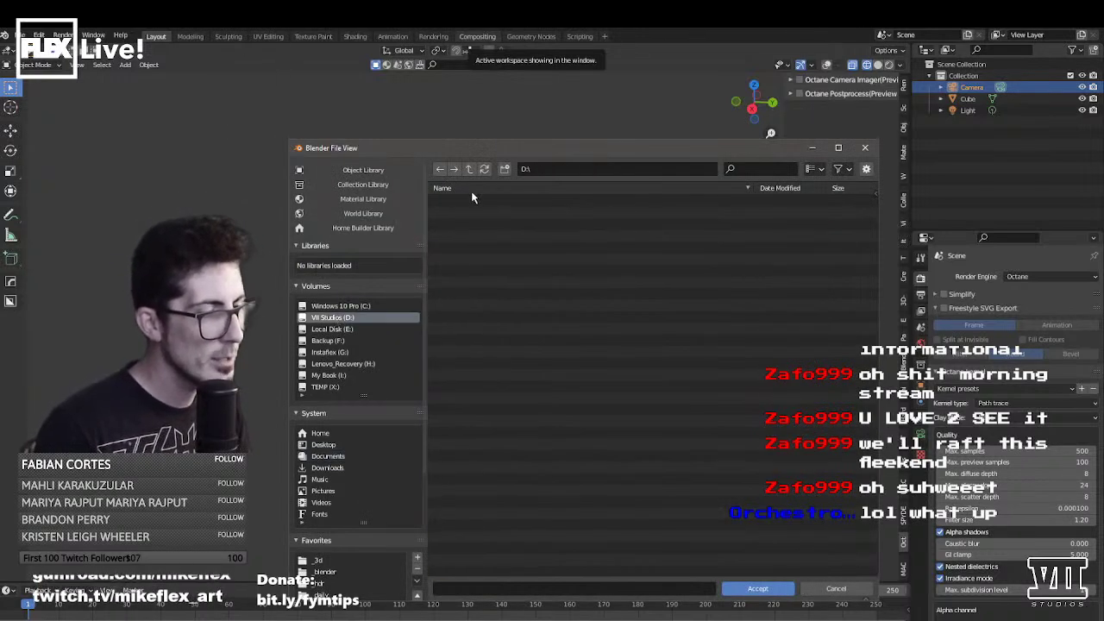
{"action": "double_click", "coordinate": [467, 250]}
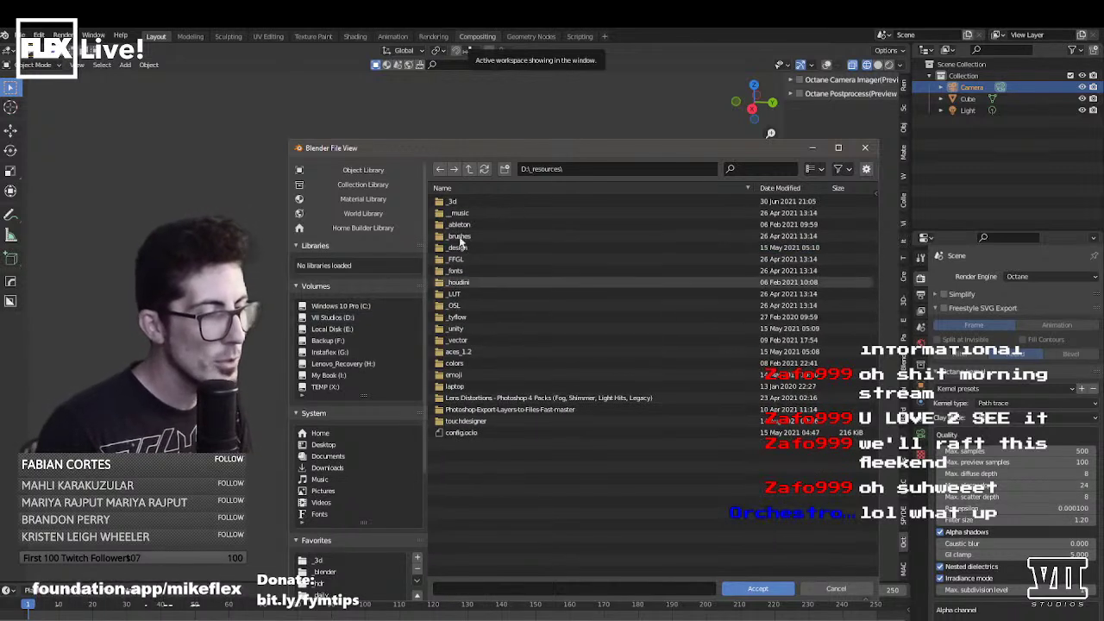
{"action": "double_click", "coordinate": [452, 351]}
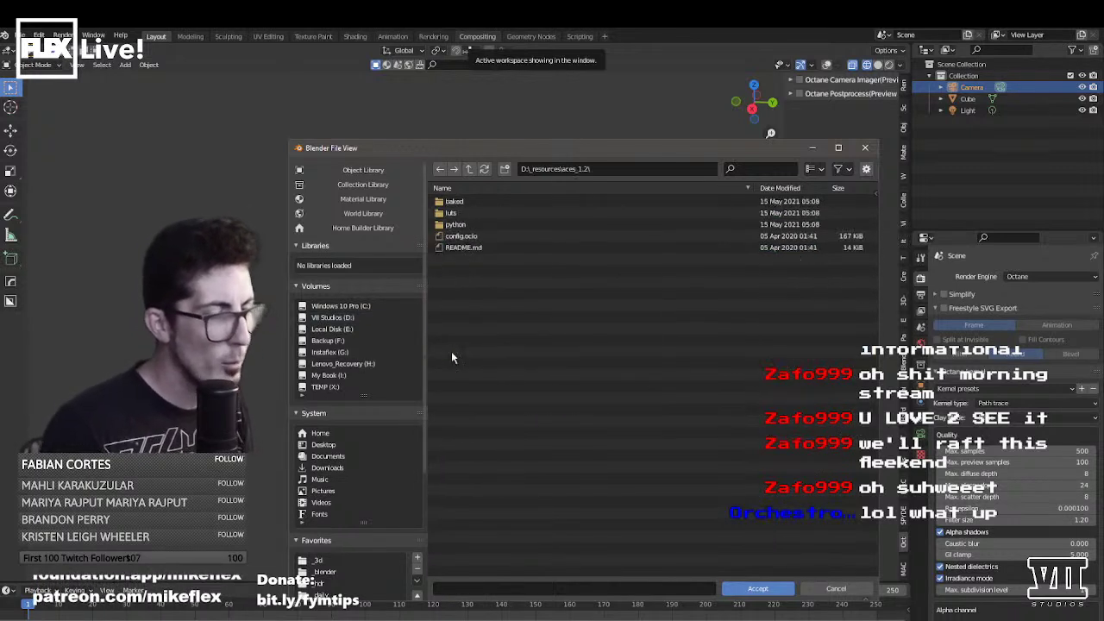
{"action": "left_click", "coordinate": [467, 237]}
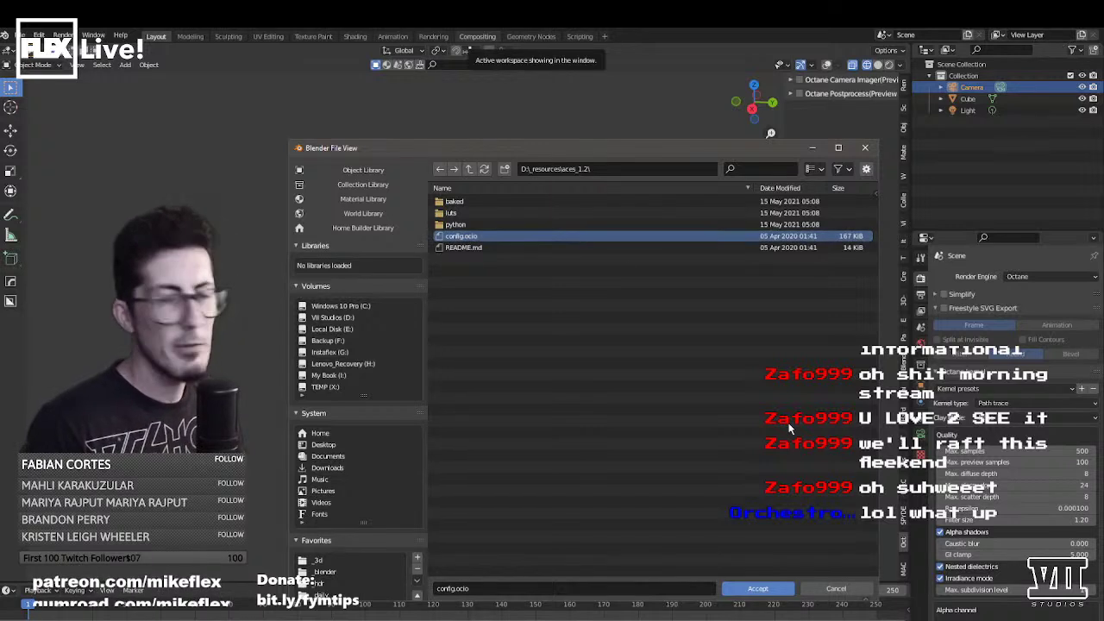
{"action": "double_click", "coordinate": [467, 236]}
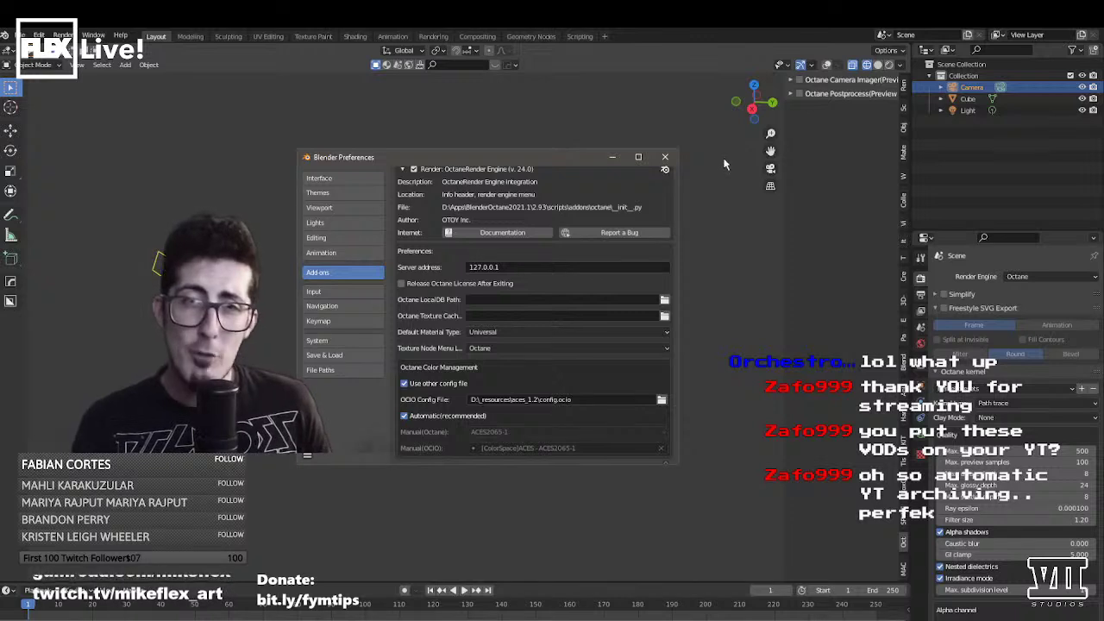
{"action": "left_click", "coordinate": [665, 157]}
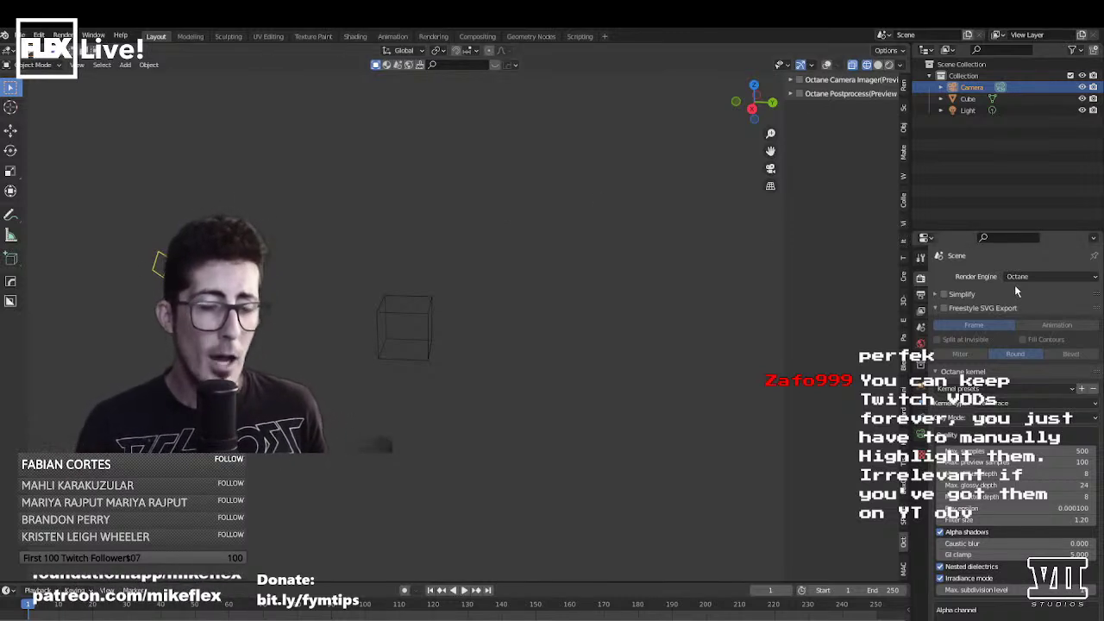
- Enlarge the properties editor and review the Octane kernel settings, from quality and light to sampling and color
{"action": "left_click_drag", "start_coordinate": [1038, 234], "coordinate": [1044, 163]}
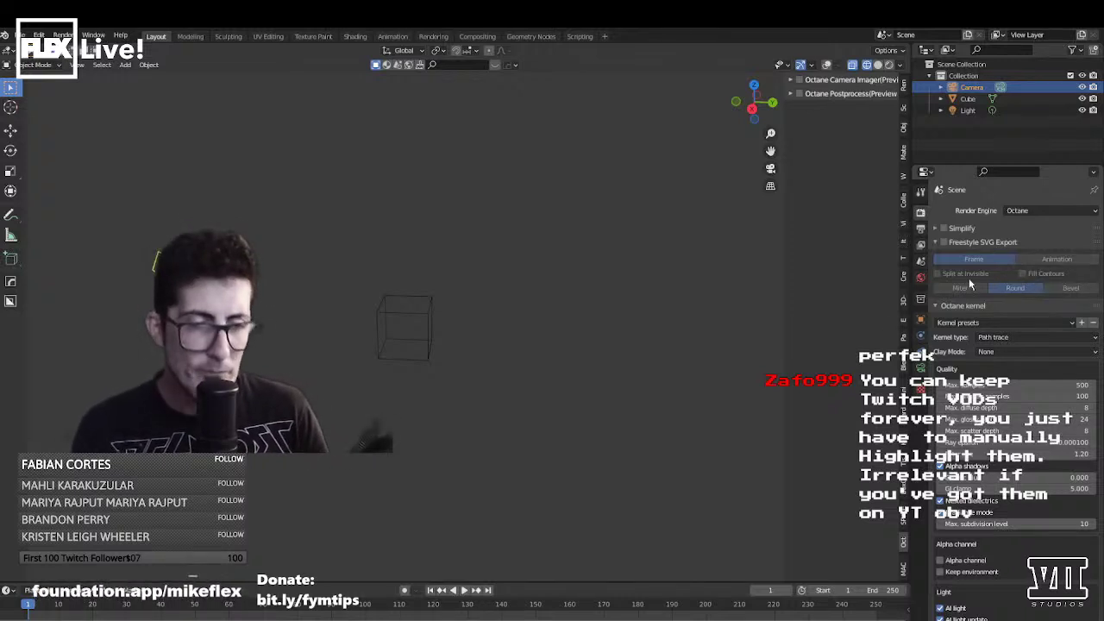
{"action": "left_click", "coordinate": [944, 307]}
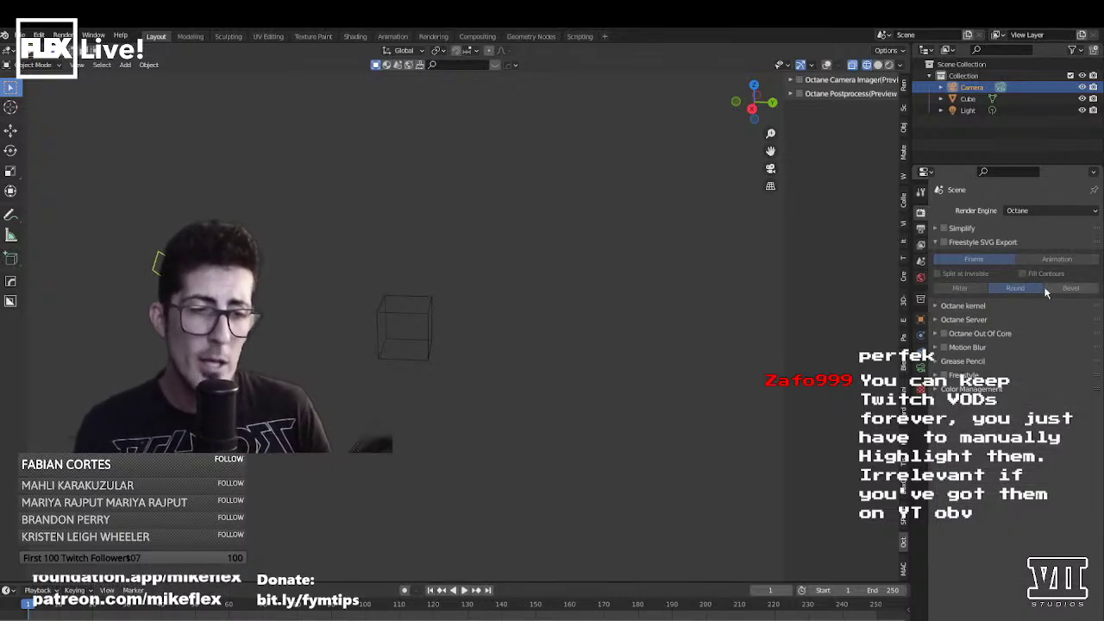
{"action": "left_click", "coordinate": [962, 307]}
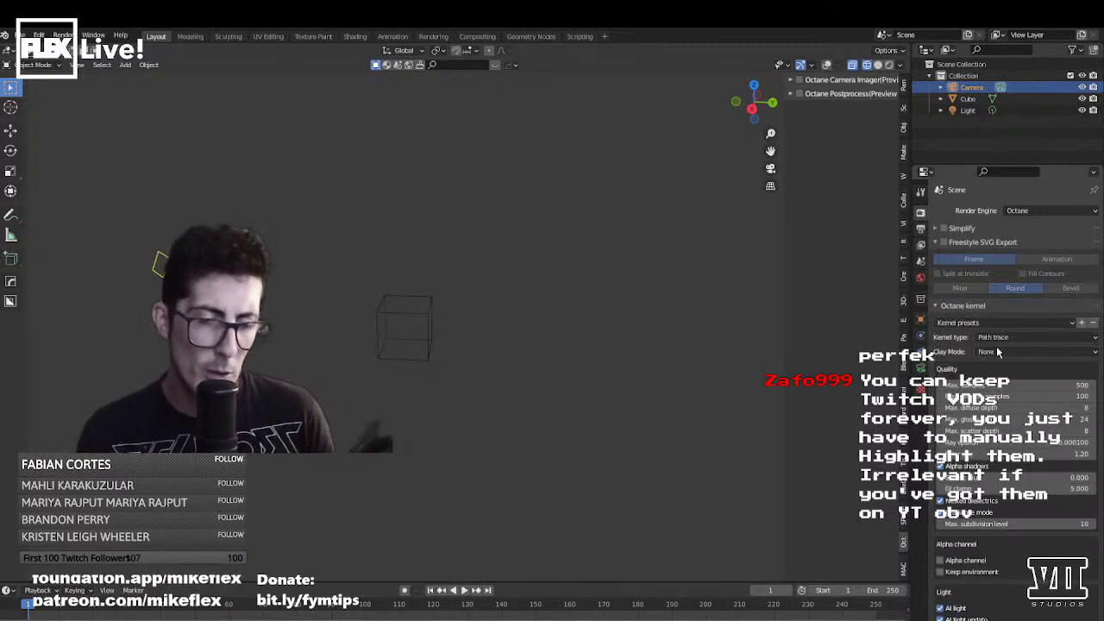
{"action": "scroll", "coordinate": [1019, 403], "scroll_direction": "down", "scroll_amount": 5}
{"action": "scroll", "coordinate": [1019, 403], "scroll_direction": "down", "scroll_amount": 8}
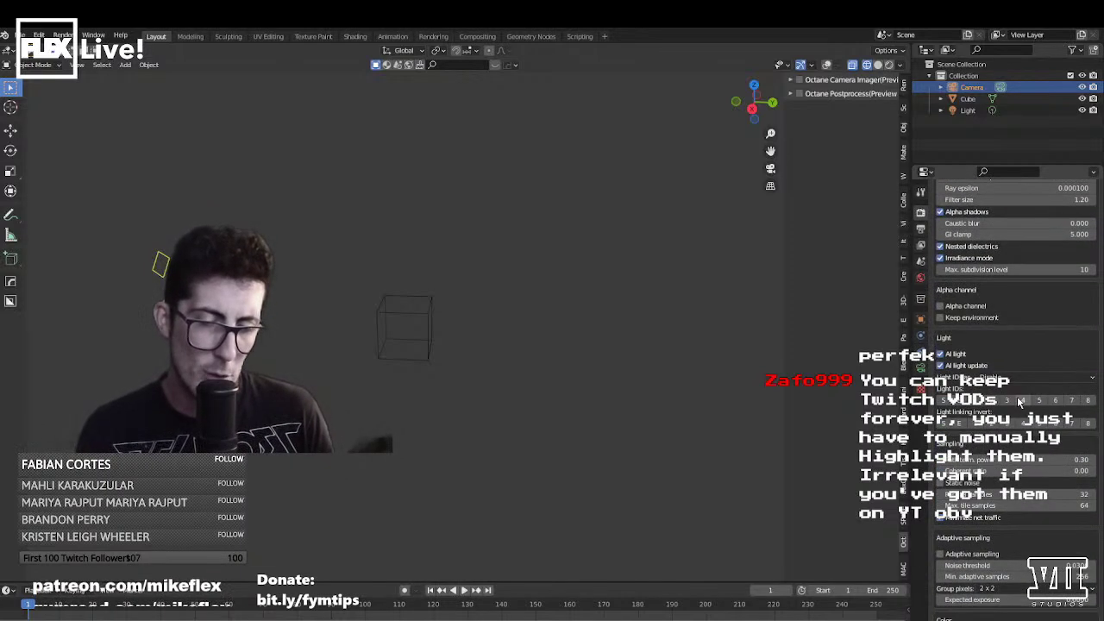
{"action": "scroll", "coordinate": [1019, 394], "scroll_direction": "up", "scroll_amount": 4}
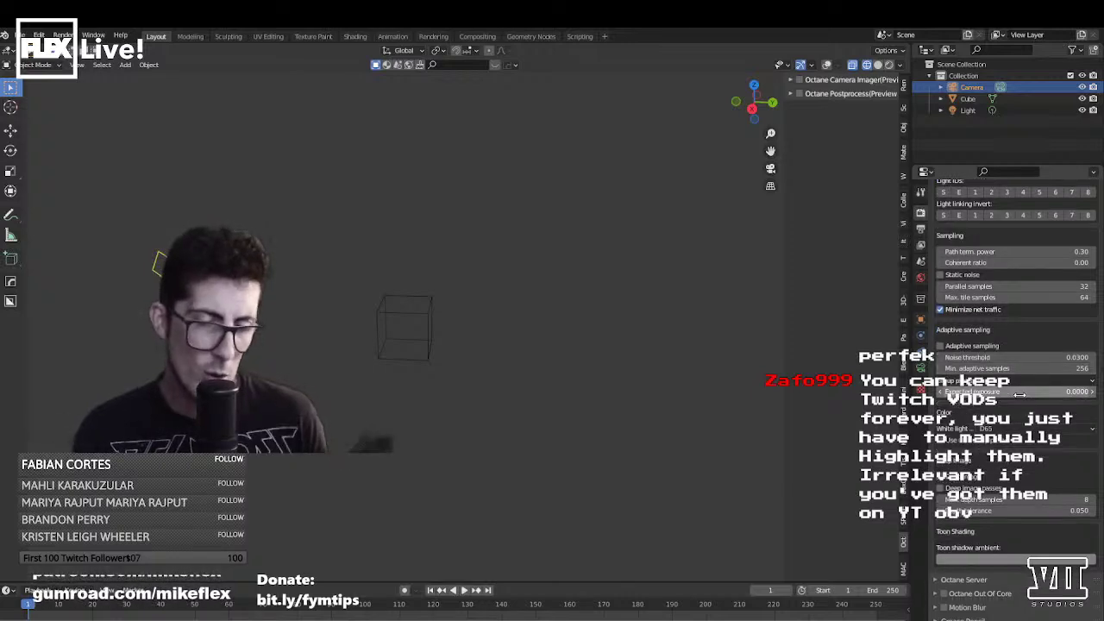
{"action": "scroll", "coordinate": [1021, 401], "scroll_direction": "up", "scroll_amount": 9}
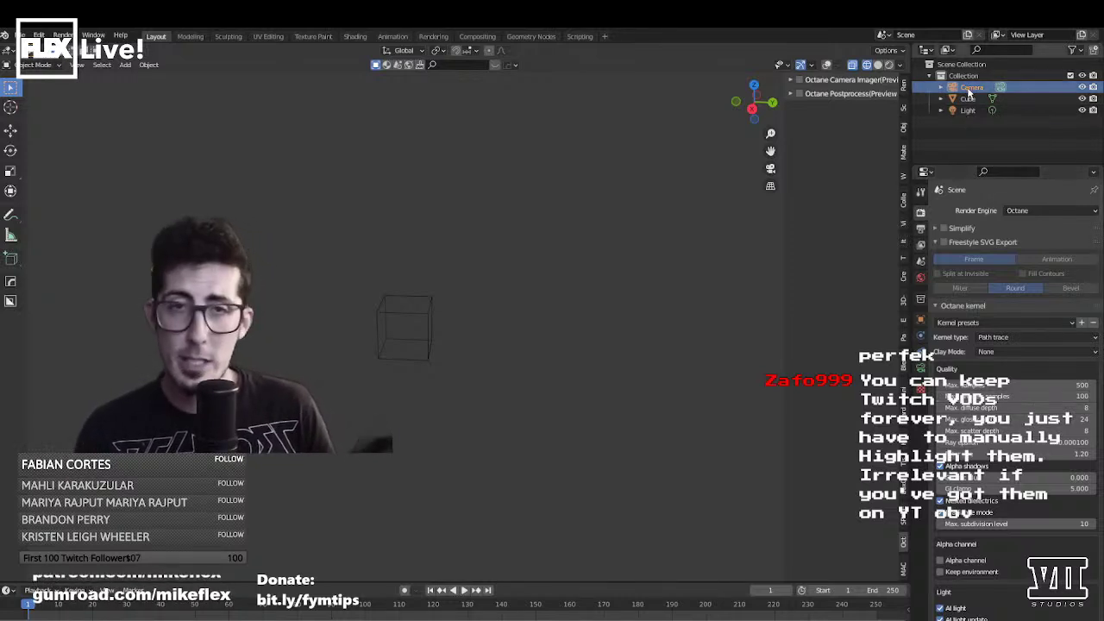
- Select the Cube in the scene collection, then make the Camera the selected object instead
{"action": "scroll", "coordinate": [429, 345], "scroll_direction": "up", "scroll_amount": 8}
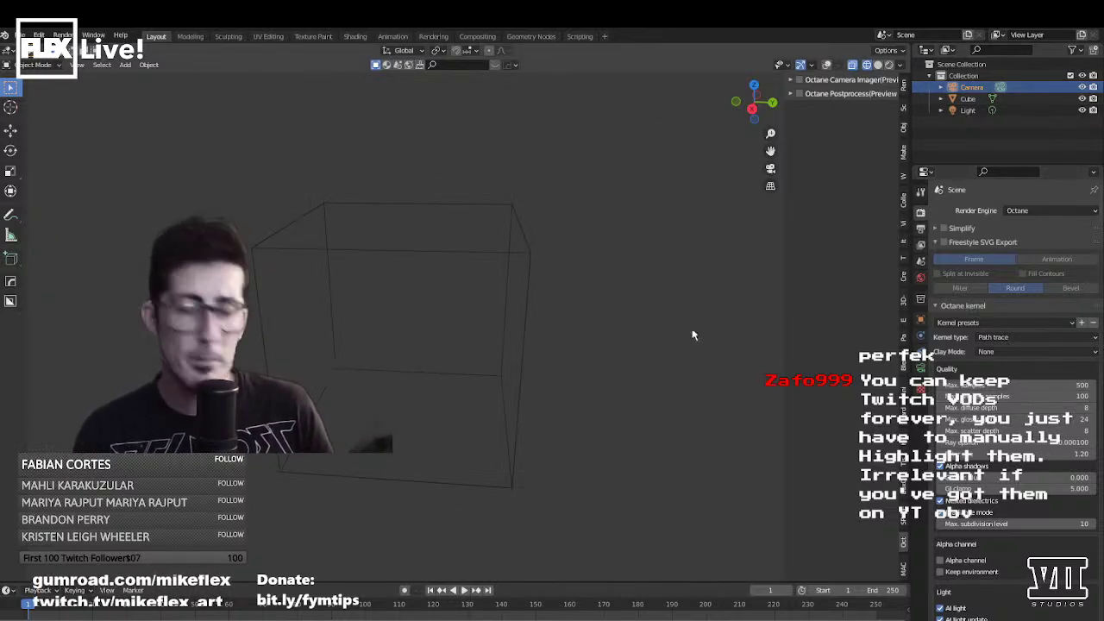
{"action": "middle_click_drag", "start_coordinate": [700, 311], "coordinate": [707, 376]}
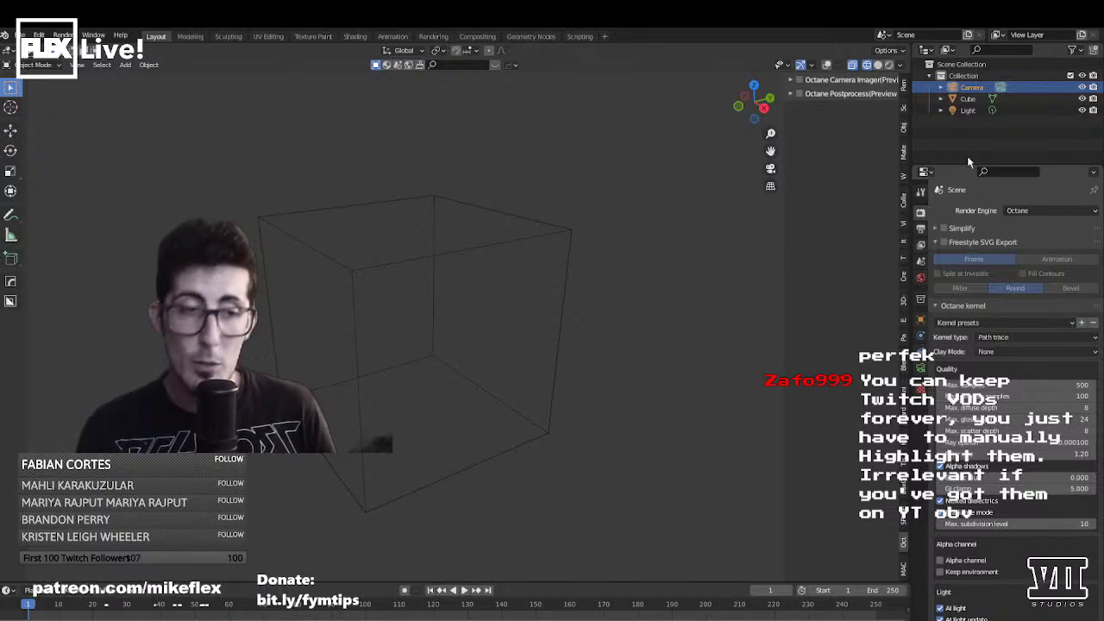
{"action": "left_click", "coordinate": [986, 138]}
{"action": "left_click", "coordinate": [968, 98]}
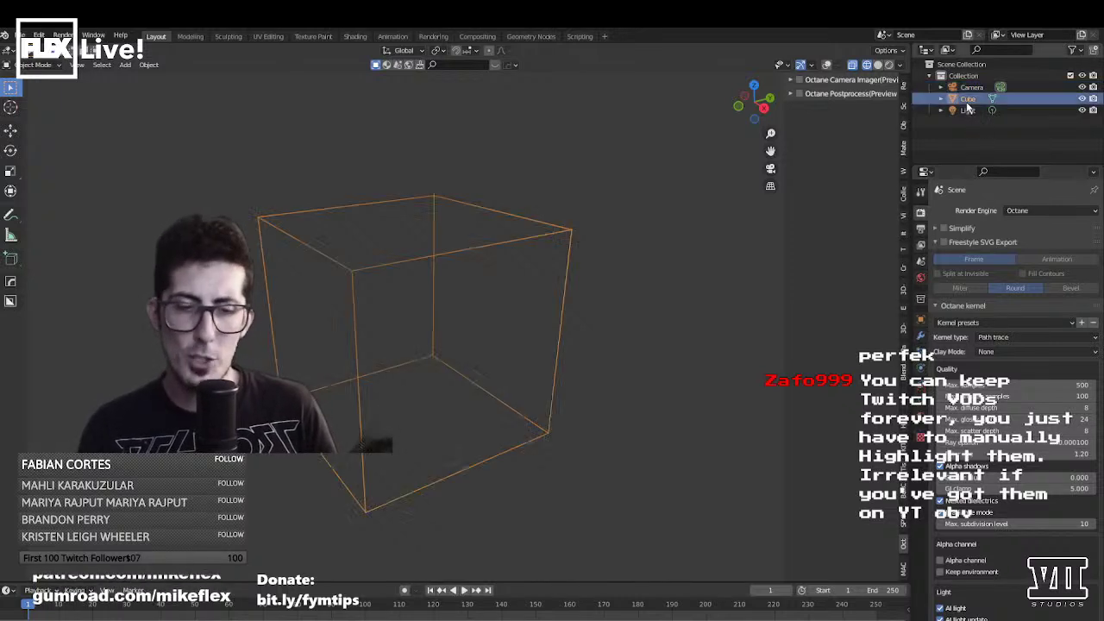
{"action": "left_click", "coordinate": [965, 87]}
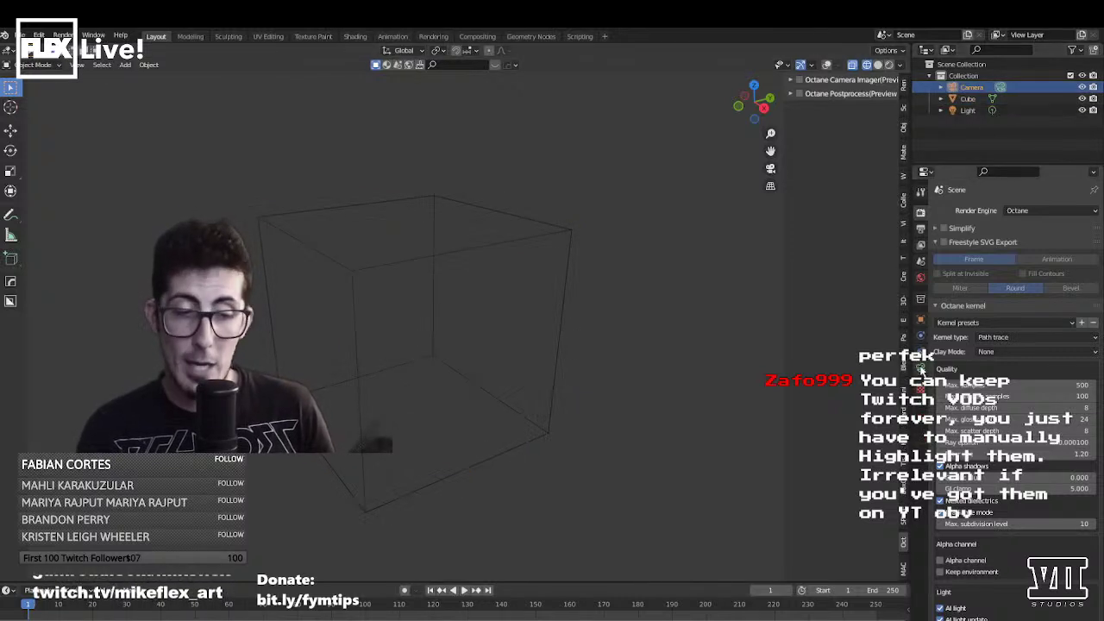
- Show the Camera's data properties and collapse the Octane Camera Imager and Octane Post Processing sections
{"action": "left_click", "coordinate": [1000, 90]}
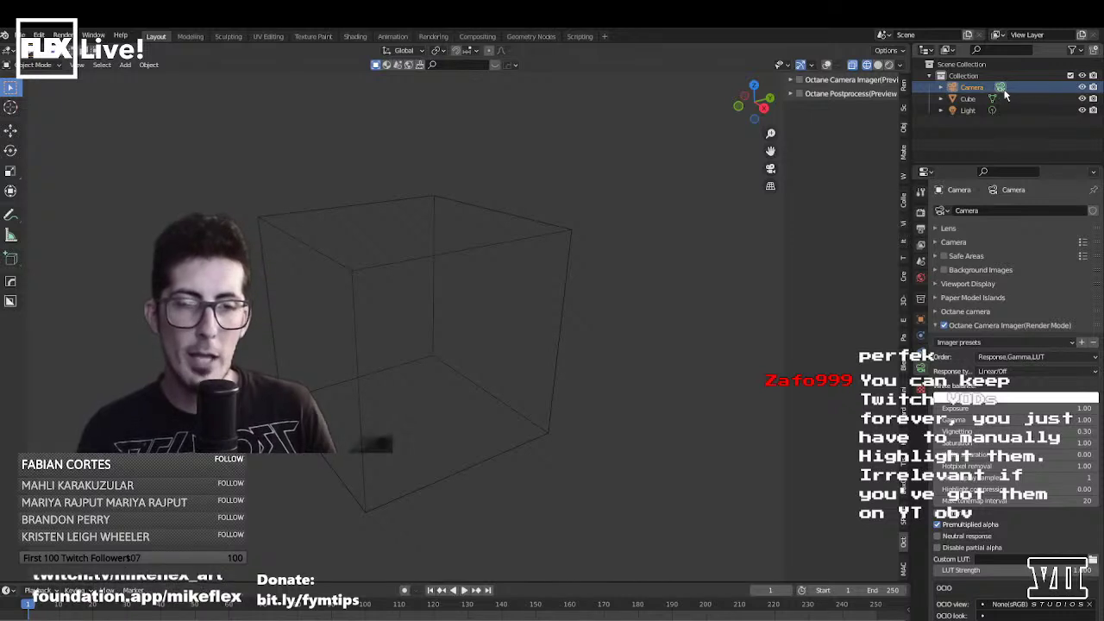
{"action": "left_click", "coordinate": [993, 99]}
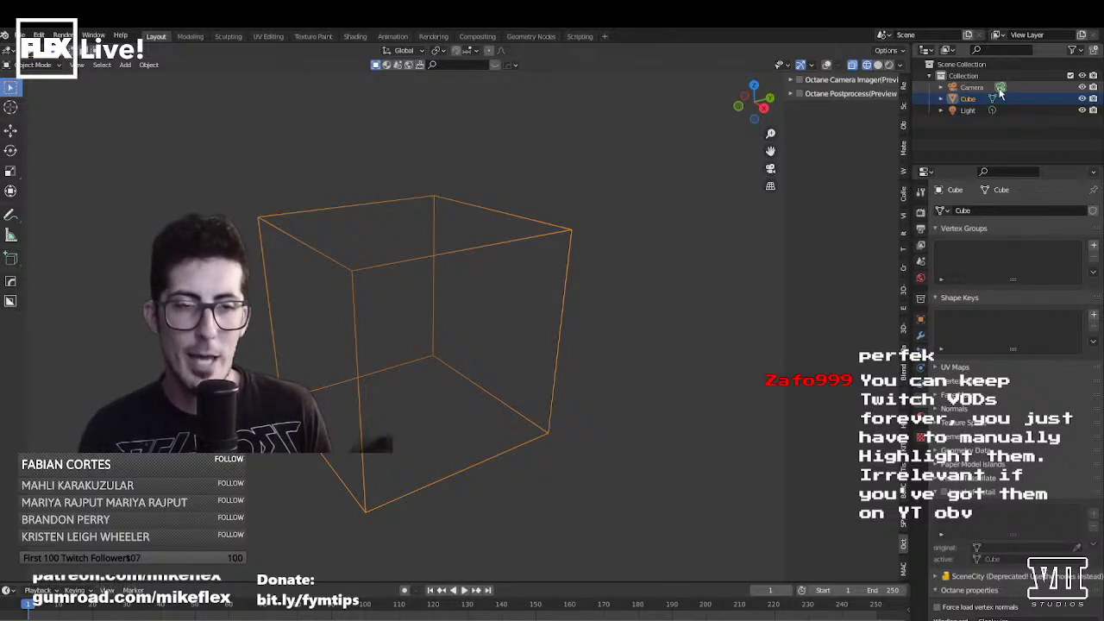
{"action": "left_click", "coordinate": [1001, 88]}
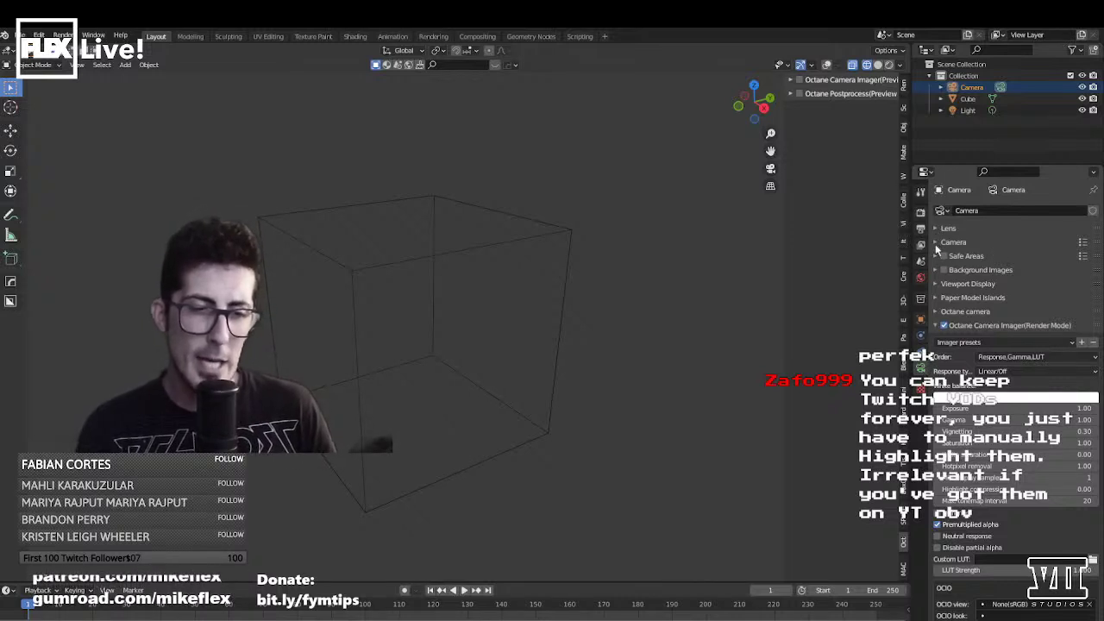
{"action": "left_click", "coordinate": [938, 326]}
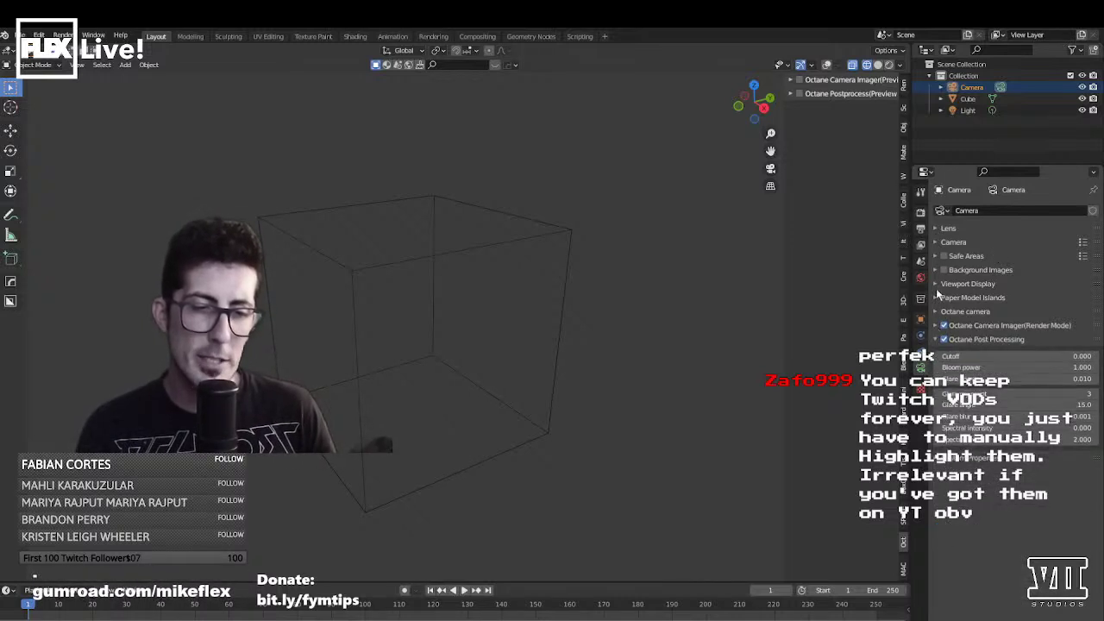
{"action": "left_click", "coordinate": [939, 340]}
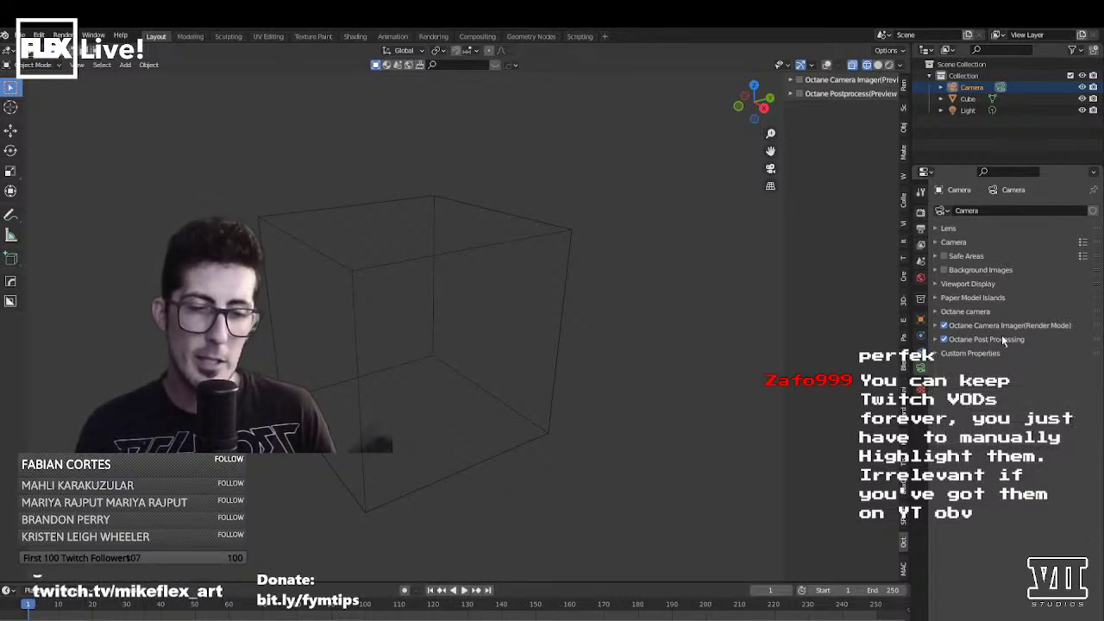
- Review the Octane camera settings, from universal camera and depth of field to stereo and baking
{"action": "left_click", "coordinate": [965, 311]}
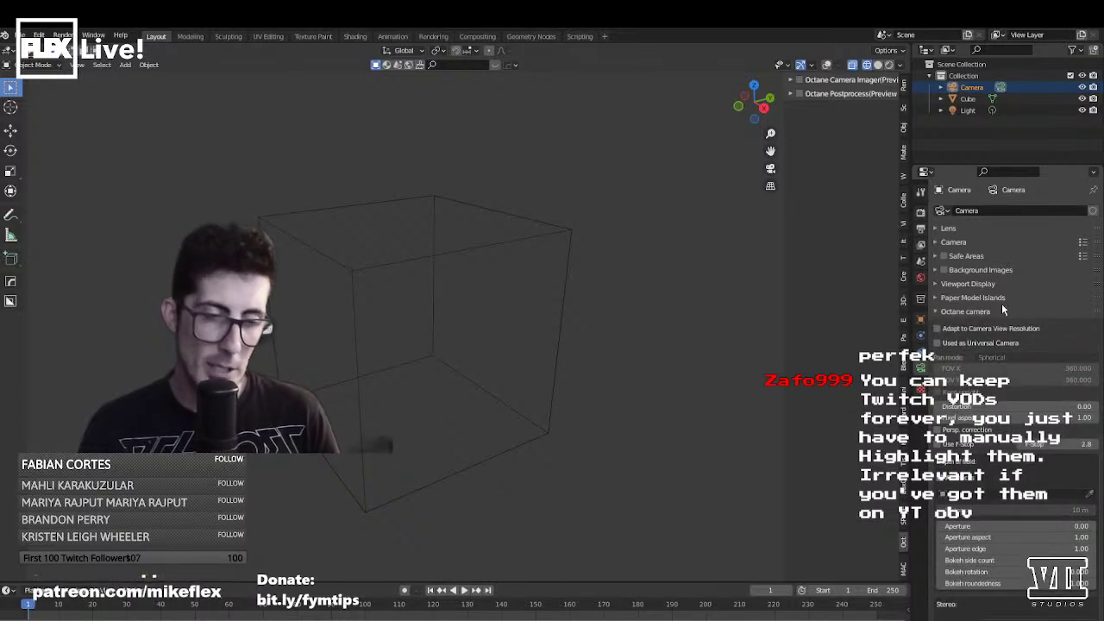
{"action": "scroll", "coordinate": [1027, 311], "scroll_direction": "down", "scroll_amount": 3}
{"action": "scroll", "coordinate": [1009, 388], "scroll_direction": "down", "scroll_amount": 8}
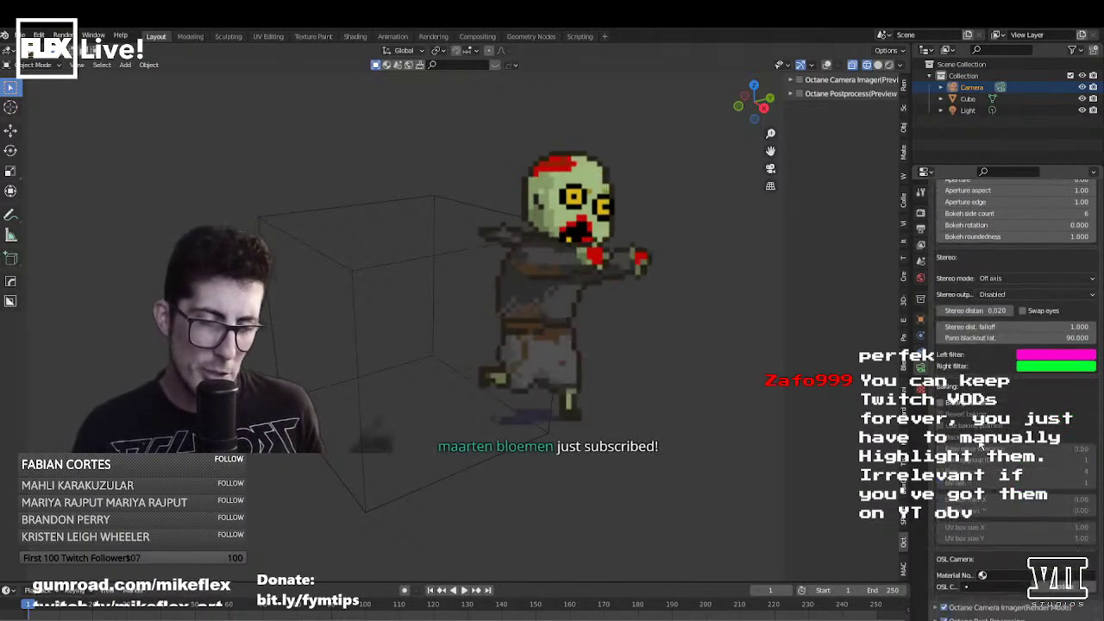
{"action": "scroll", "coordinate": [998, 486], "scroll_direction": "up", "scroll_amount": 8}
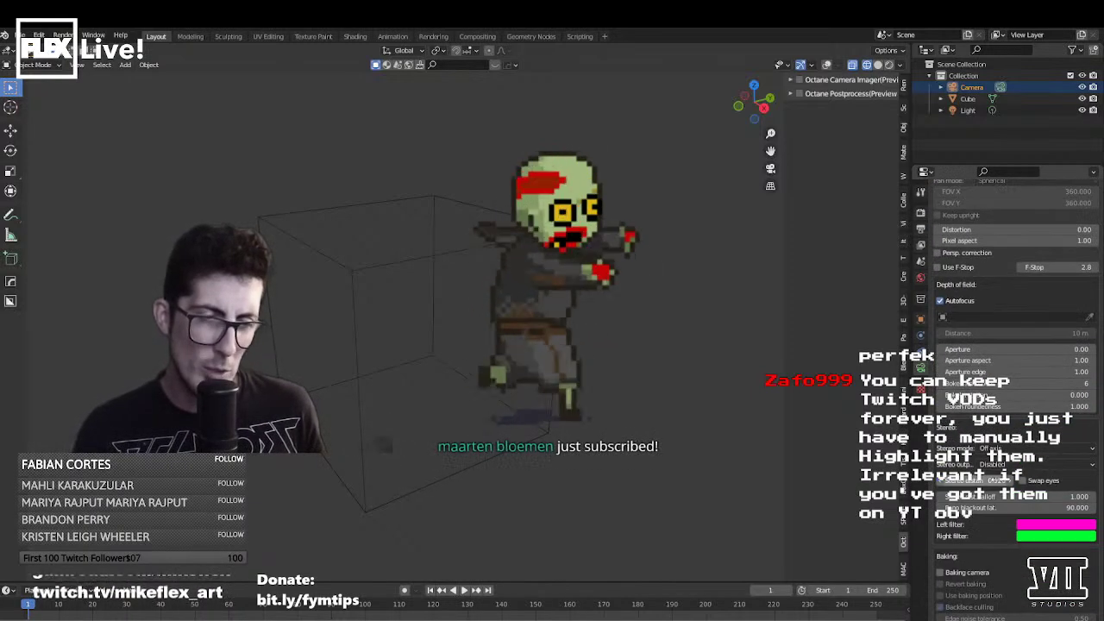
{"action": "scroll", "coordinate": [999, 486], "scroll_direction": "up", "scroll_amount": 3}
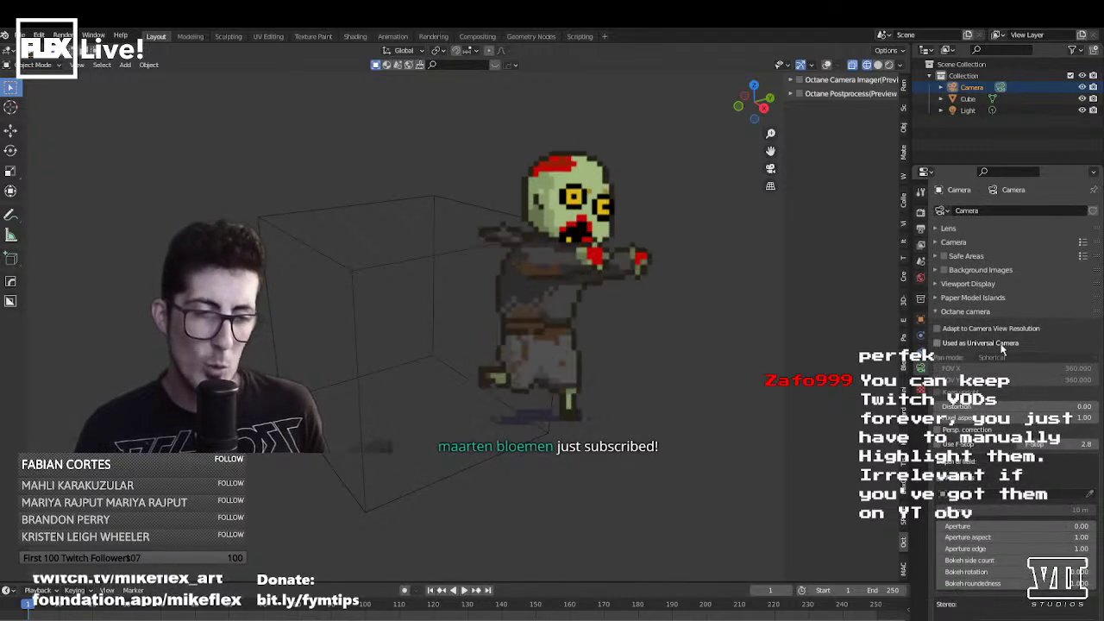
{"action": "left_click", "coordinate": [946, 312]}
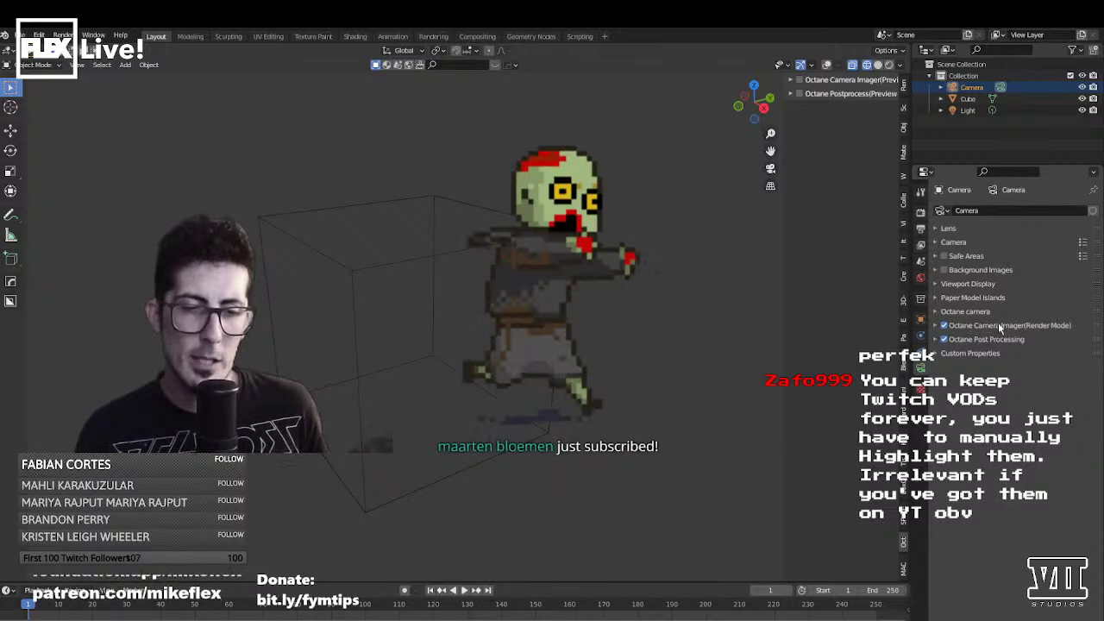
- Set the camera imager's OCIO view to ACES: sRGB and switch the viewport to rendered shading
{"action": "left_click", "coordinate": [1056, 327]}
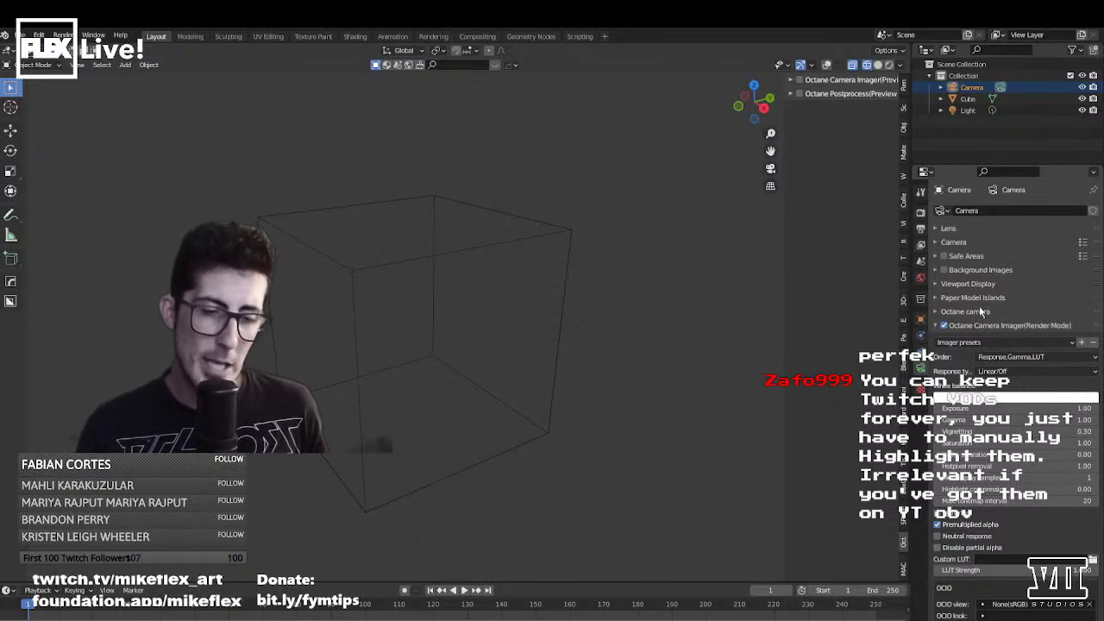
{"action": "scroll", "coordinate": [970, 542], "scroll_direction": "down", "scroll_amount": 4}
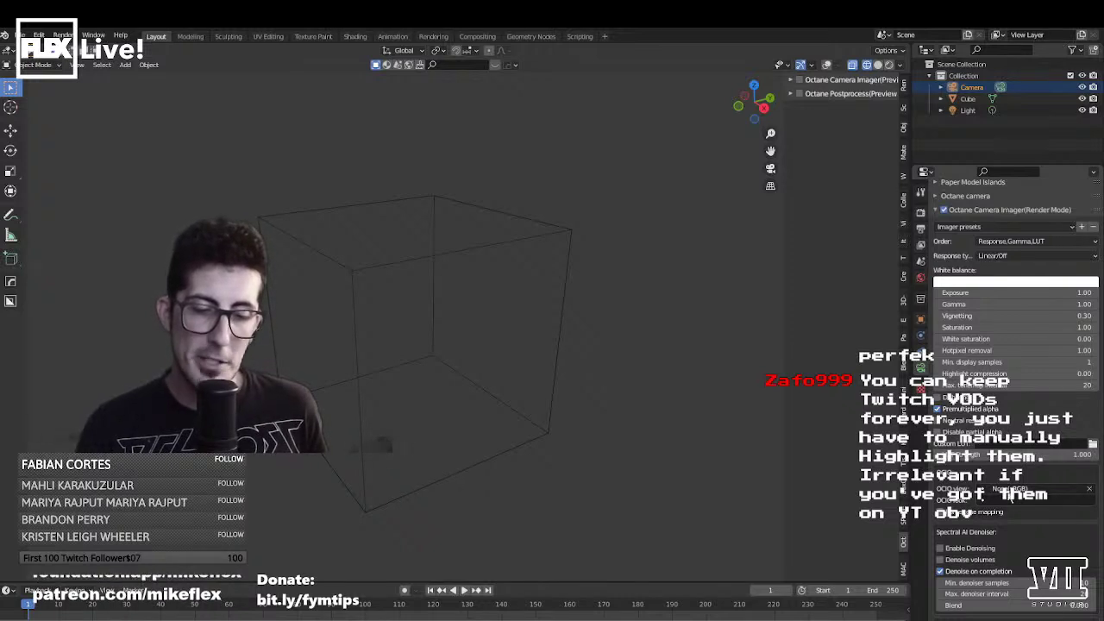
{"action": "left_click", "coordinate": [1007, 490]}
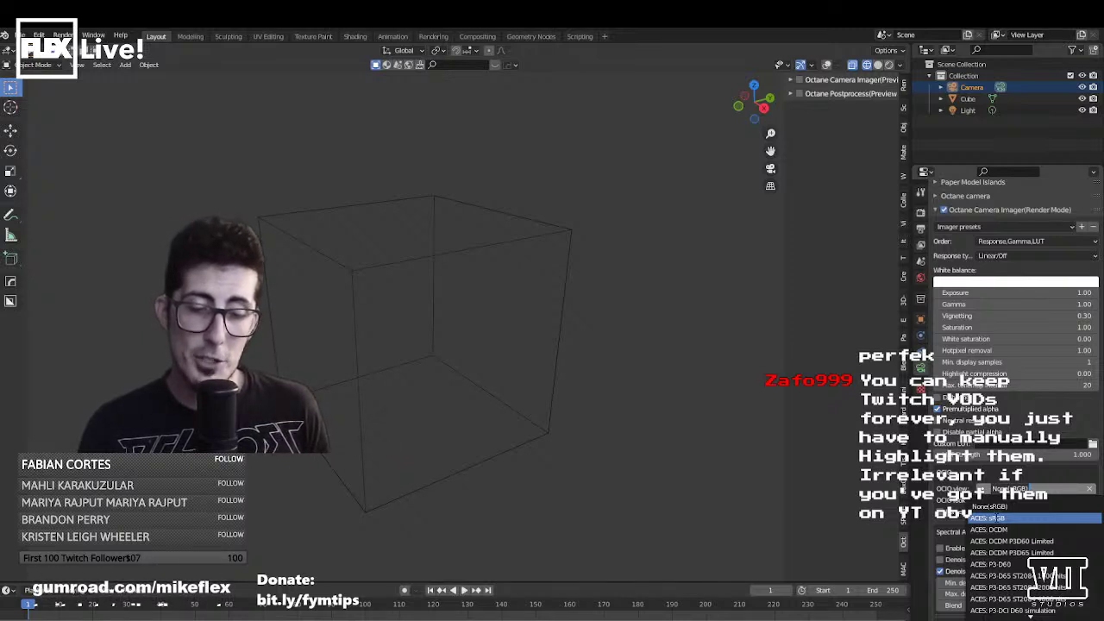
{"action": "left_click", "coordinate": [992, 518]}
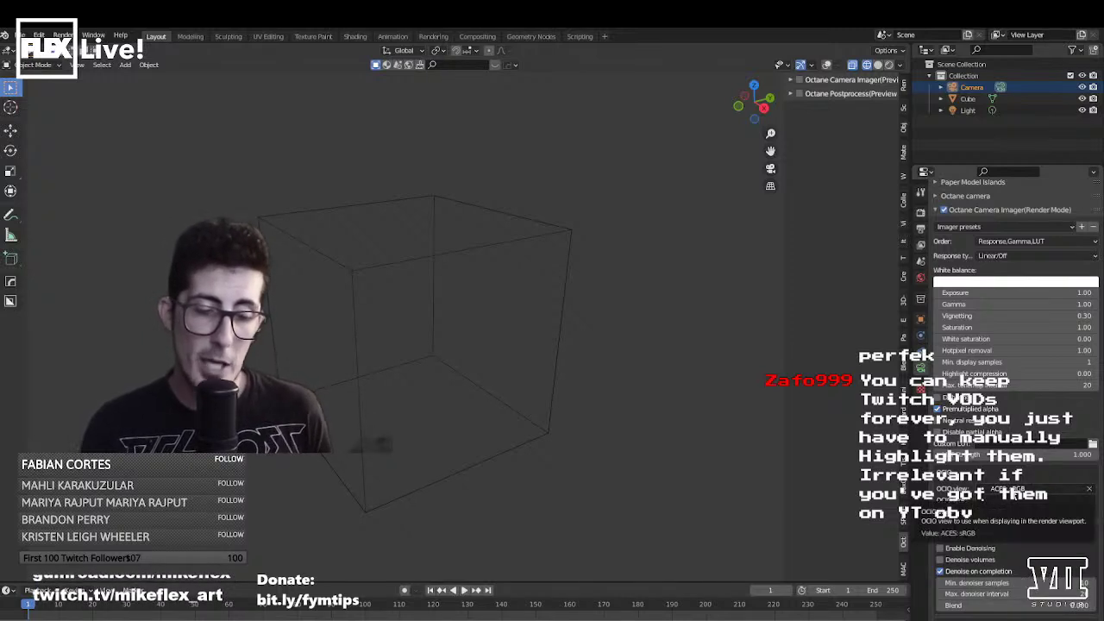
{"action": "left_click", "coordinate": [890, 64]}
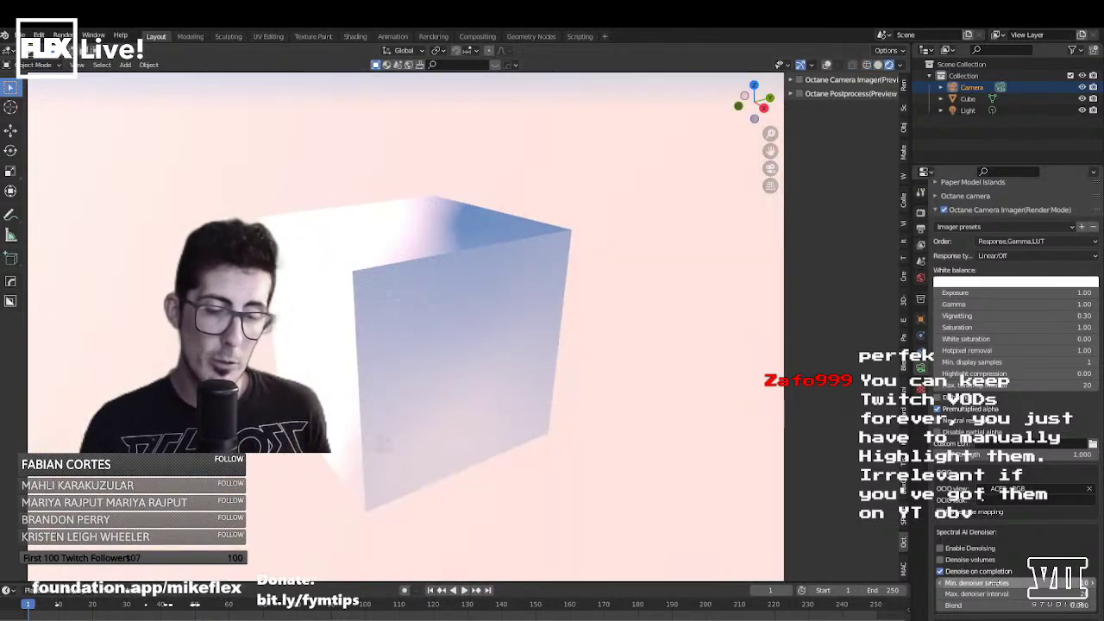
- Switch the OCIO view to None(sRGB) and compare the look of the rendered cube
{"action": "left_click", "coordinate": [1023, 489]}
{"action": "left_click", "coordinate": [1001, 515]}
{"action": "middle_click_drag", "start_coordinate": [500, 473], "coordinate": [519, 473]}
{"action": "left_click", "coordinate": [1009, 491]}
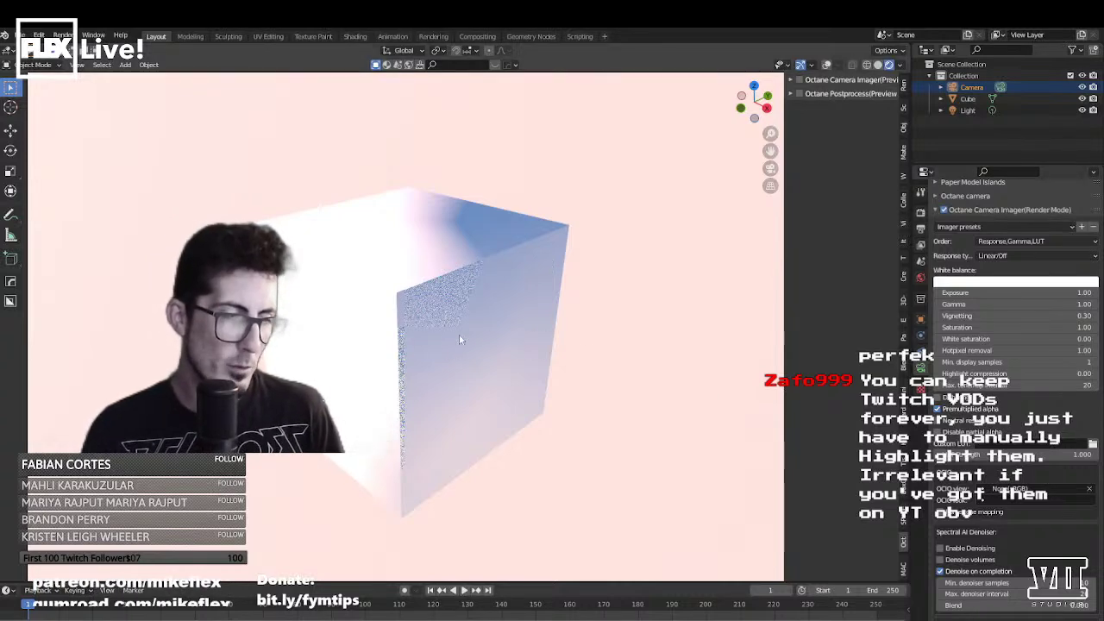
{"action": "scroll", "coordinate": [458, 334], "scroll_direction": "down", "scroll_amount": 5}
{"action": "scroll", "coordinate": [458, 335], "scroll_direction": "up", "scroll_amount": 3}
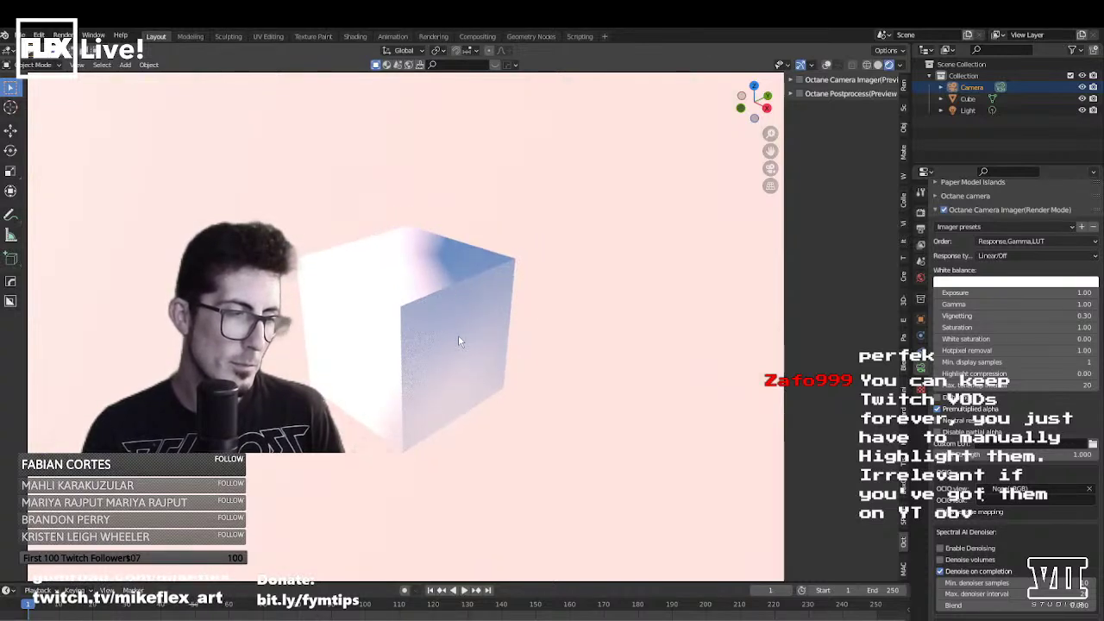
{"action": "scroll", "coordinate": [460, 358], "scroll_direction": "down", "scroll_amount": 1}
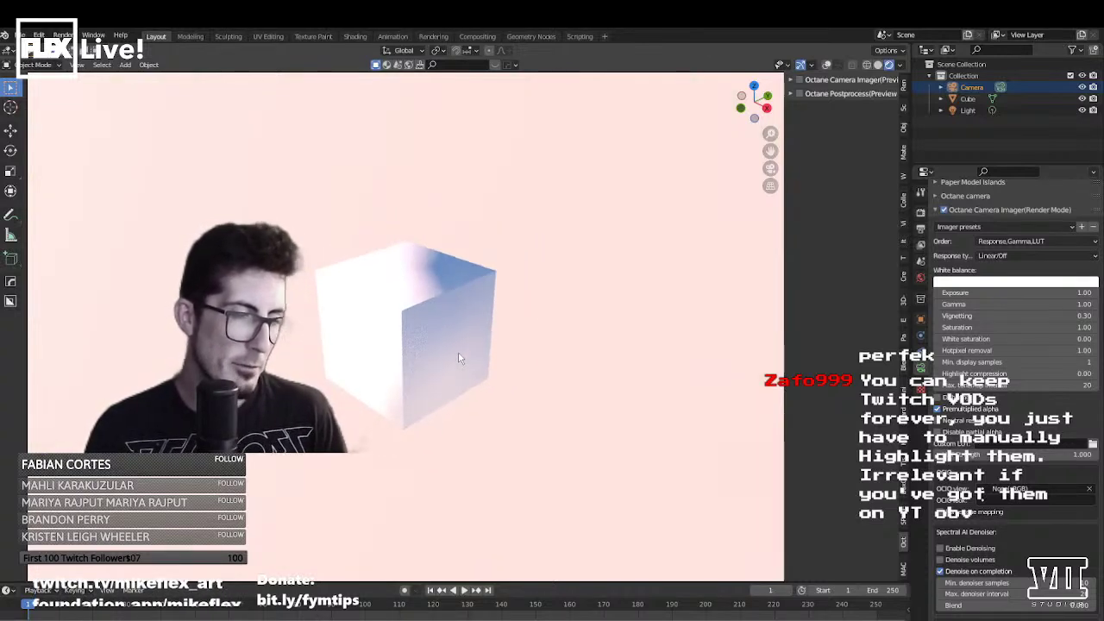
{"action": "scroll", "coordinate": [459, 357], "scroll_direction": "up", "scroll_amount": 2}
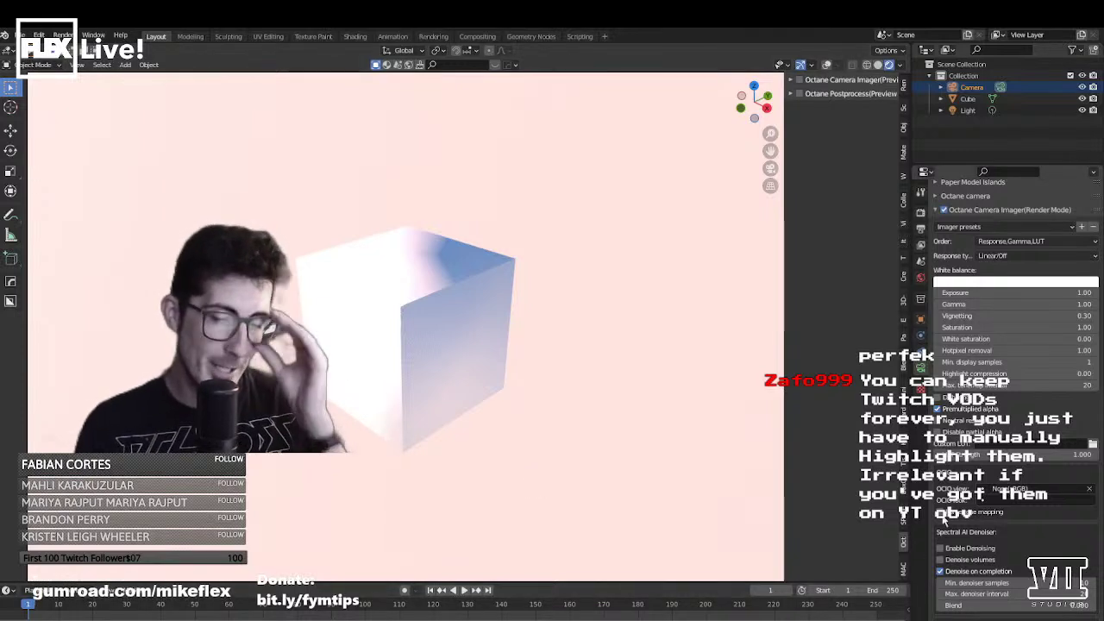
- Set the OCIO view to ACES: sRGB and raise the imager's exposure to 8.50 and gamma to 4.40
{"action": "left_click", "coordinate": [1006, 490]}
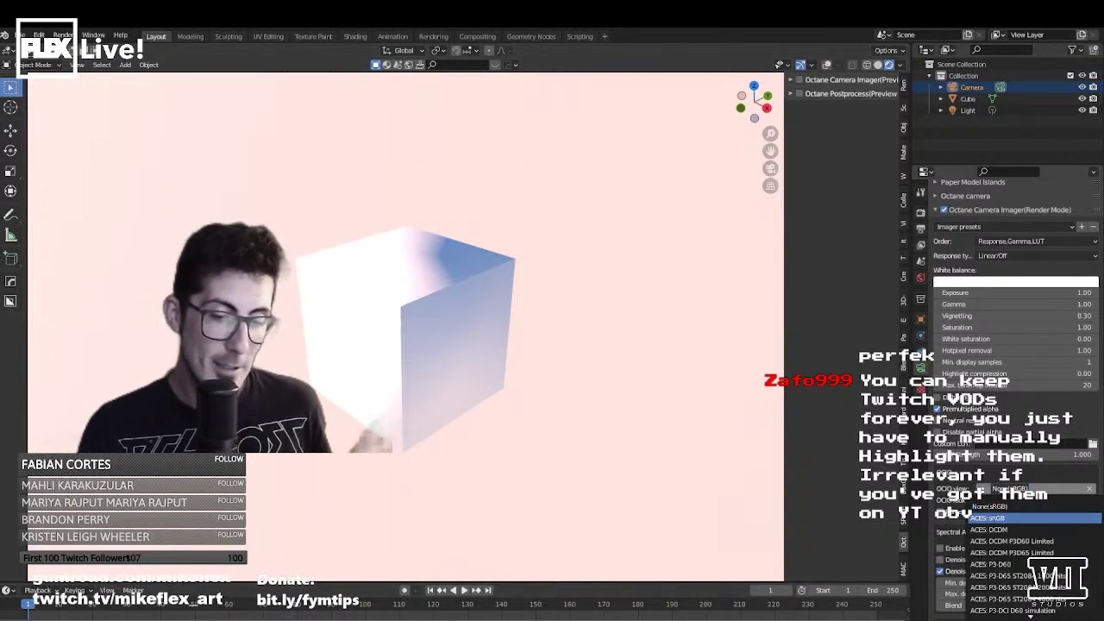
{"action": "left_click", "coordinate": [995, 518]}
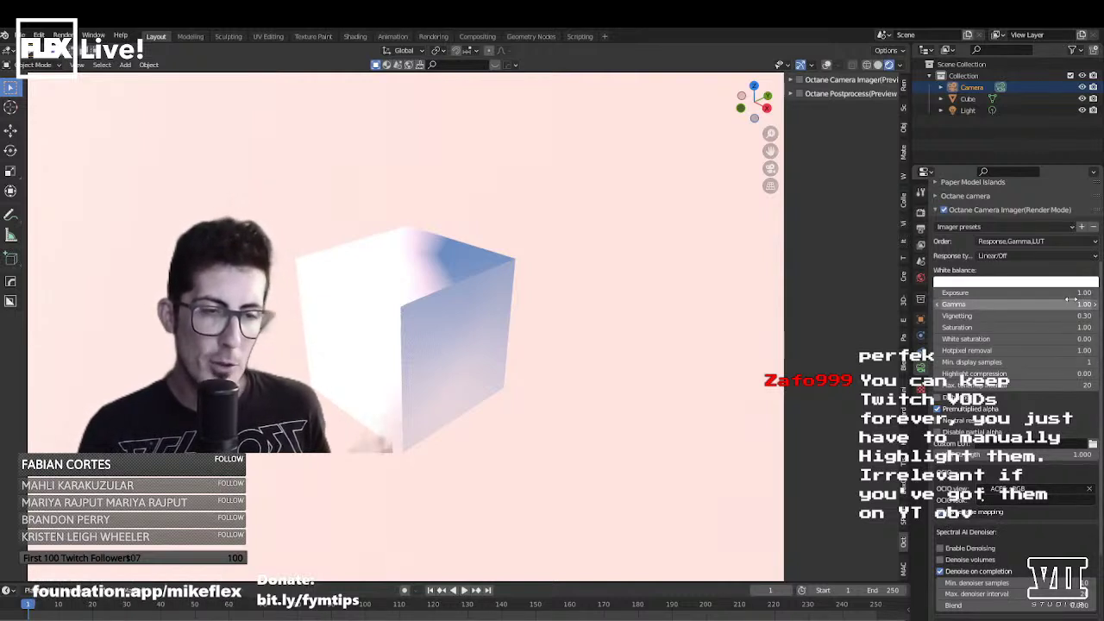
{"action": "mouse_move", "coordinate": [1071, 294]}
{"action": "left_mouse_down"}
{"action": "mouse_move", "coordinate": [1035, 294]}
{"action": "mouse_move", "coordinate": [1052, 305]}
{"action": "mouse_move", "coordinate": [1036, 305]}
{"action": "mouse_move", "coordinate": [1070, 305]}
{"action": "left_mouse_up"}
- Expand the Camera section of the properties and enable Octane Camera Imager (Preview Mode) for the viewport
{"action": "scroll", "coordinate": [952, 335], "scroll_direction": "up", "scroll_amount": 4}
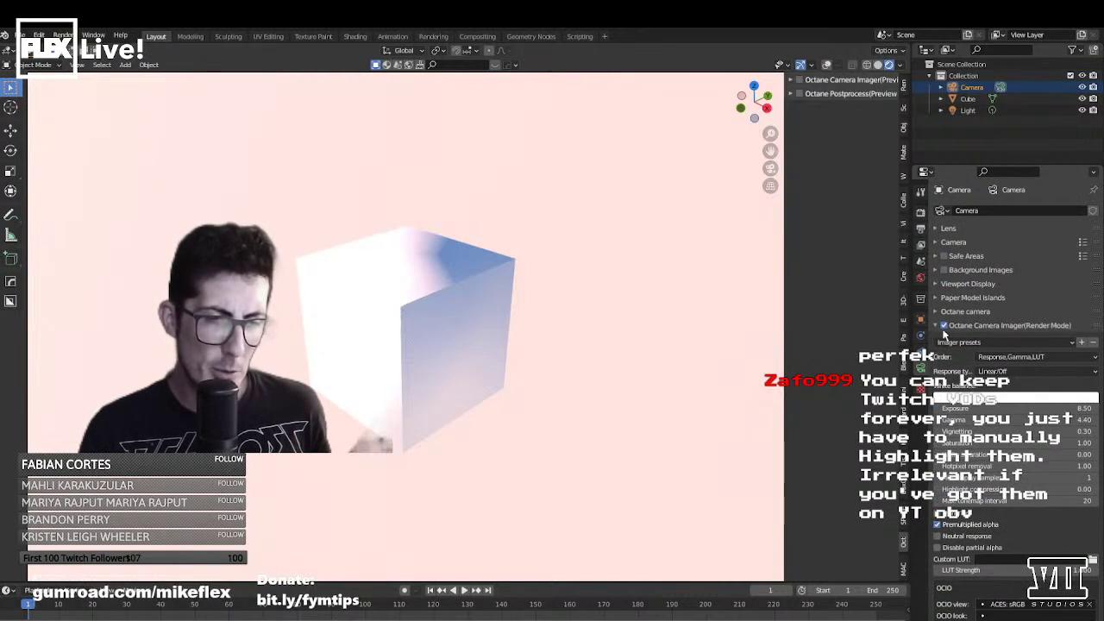
{"action": "left_click", "coordinate": [956, 244]}
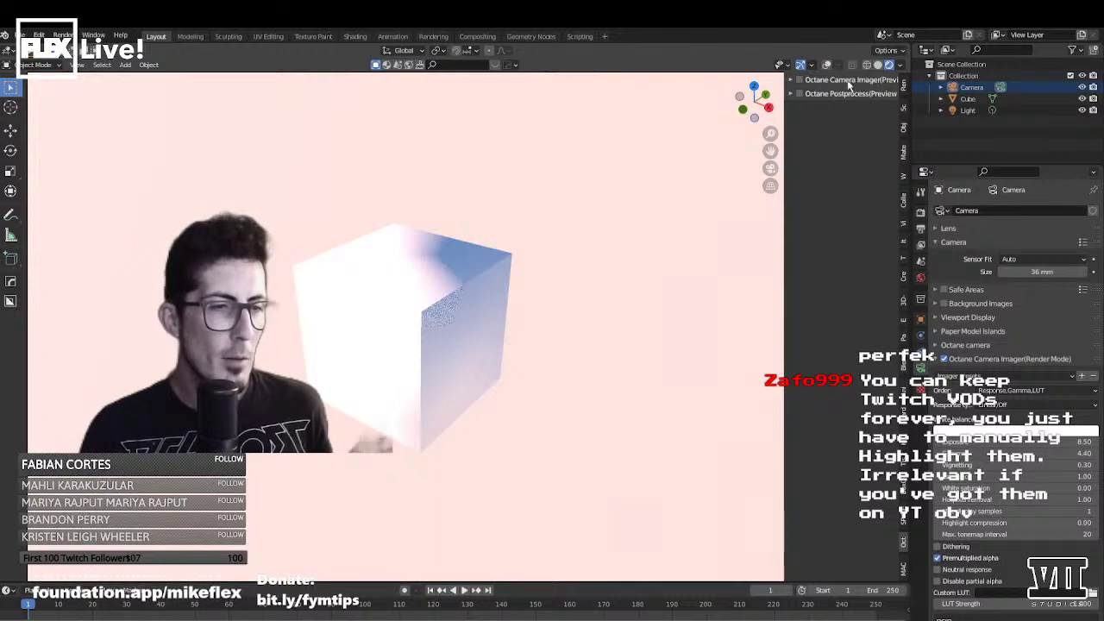
{"action": "left_click", "coordinate": [799, 80]}
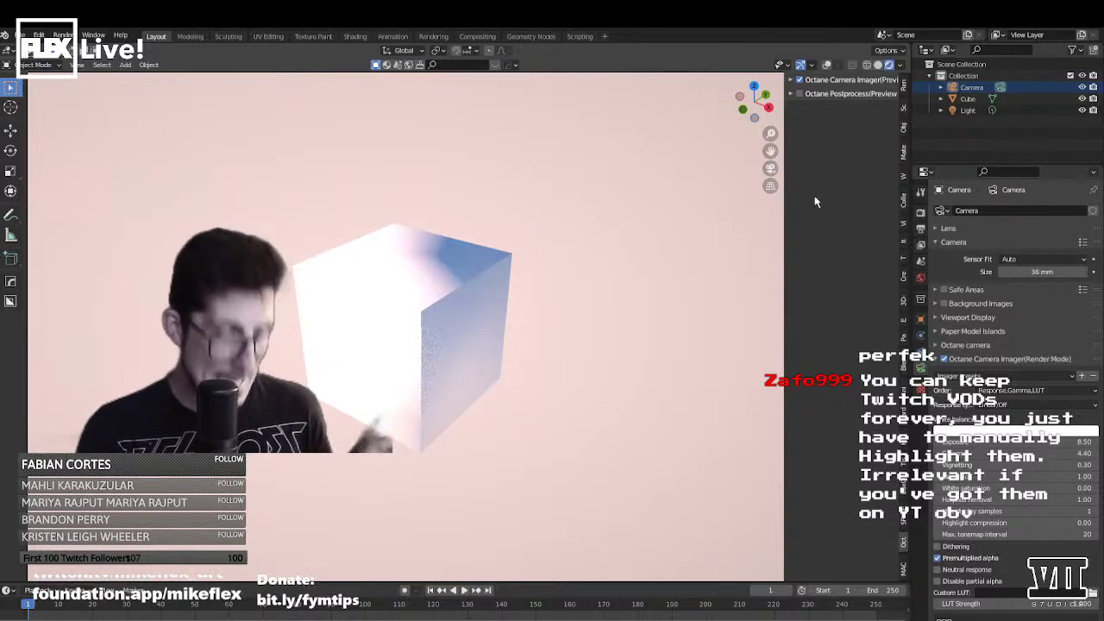
- Hide and reopen the viewport sidebar and widen it so the Octane section names are easier to read
{"action": "key", "text": "n"}
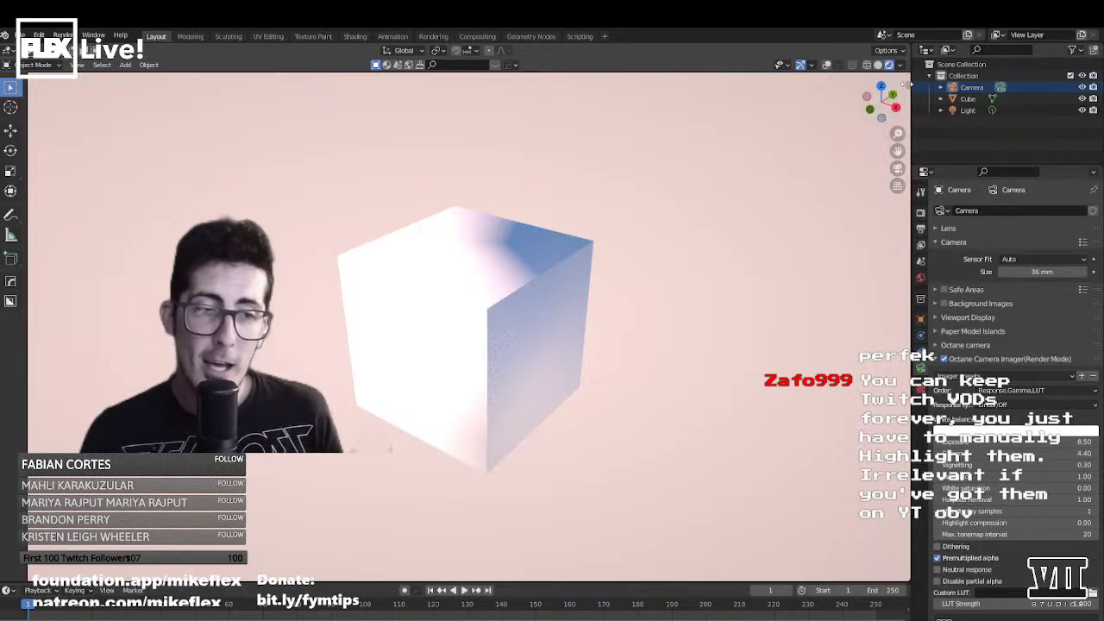
{"action": "key", "text": "n"}
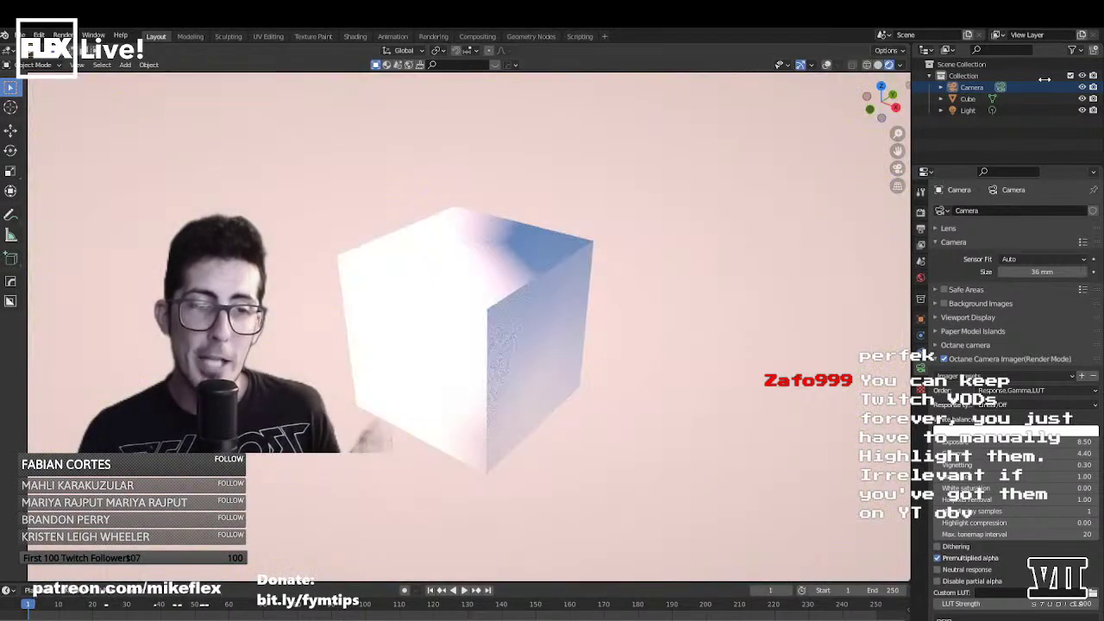
{"action": "left_click_drag", "start_coordinate": [870, 96], "coordinate": [690, 97]}
{"action": "key", "text": "n"}
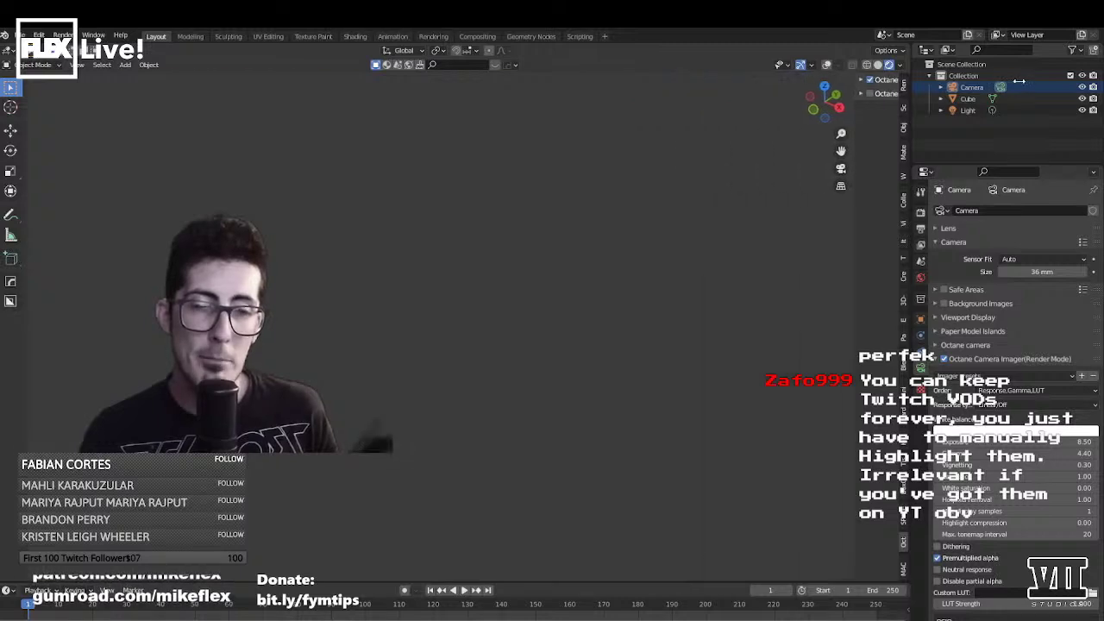
{"action": "left_click", "coordinate": [908, 86]}
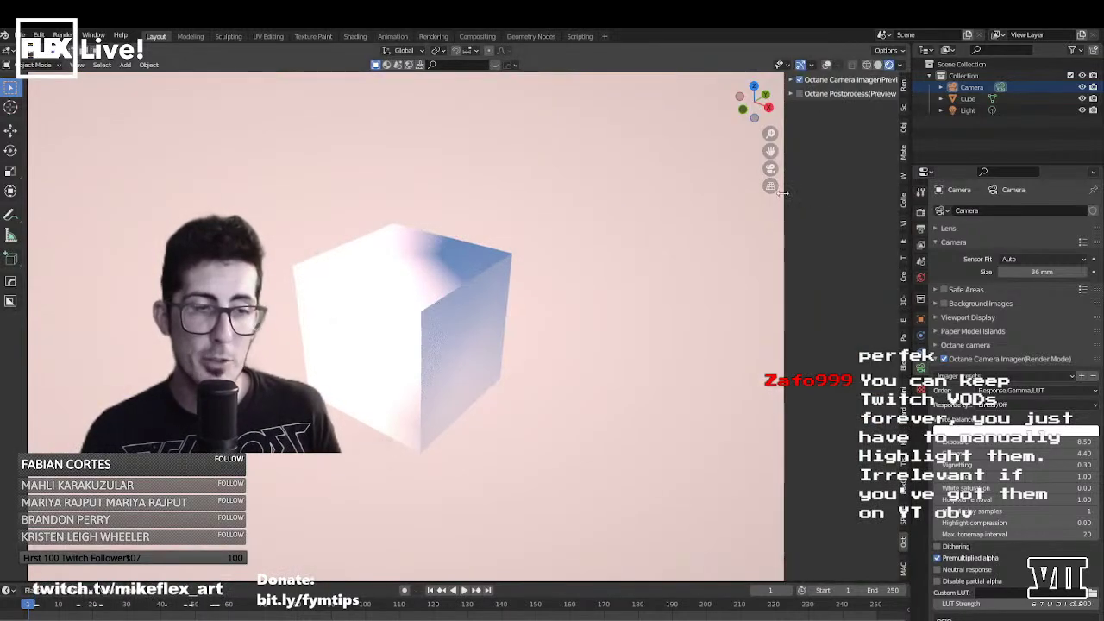
{"action": "left_click_drag", "start_coordinate": [783, 195], "coordinate": [759, 198]}
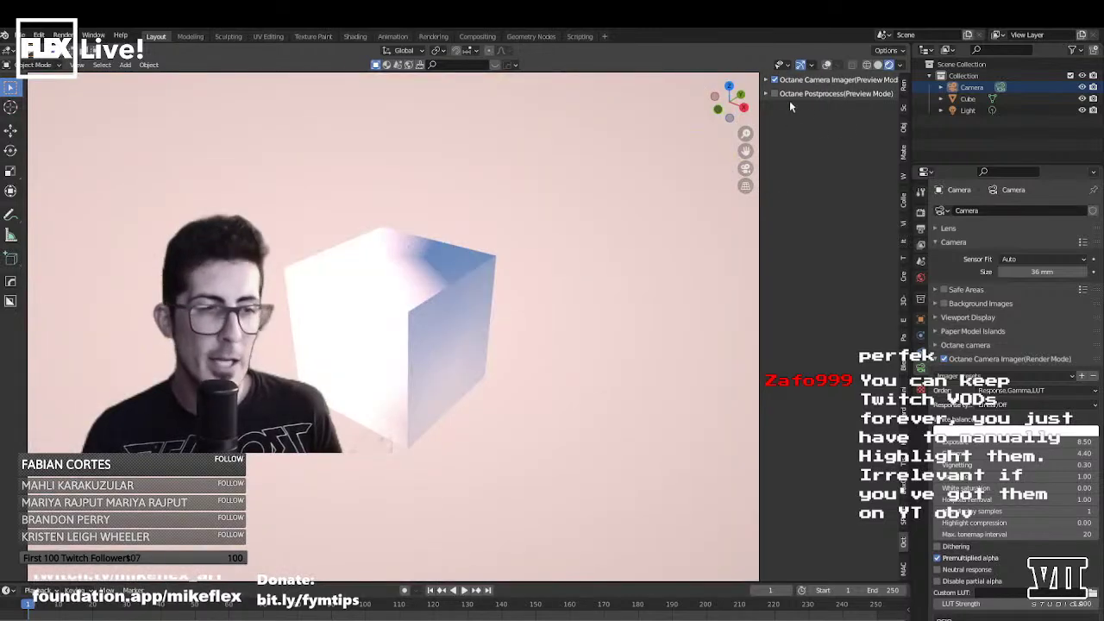
- Enable Octane Postprocess (Preview Mode) for the viewport and collapse the camera's Octane Camera Imager (Render Mode) settings
{"action": "left_click", "coordinate": [904, 174]}
{"action": "scroll", "coordinate": [905, 174], "scroll_direction": "down", "scroll_amount": 4}
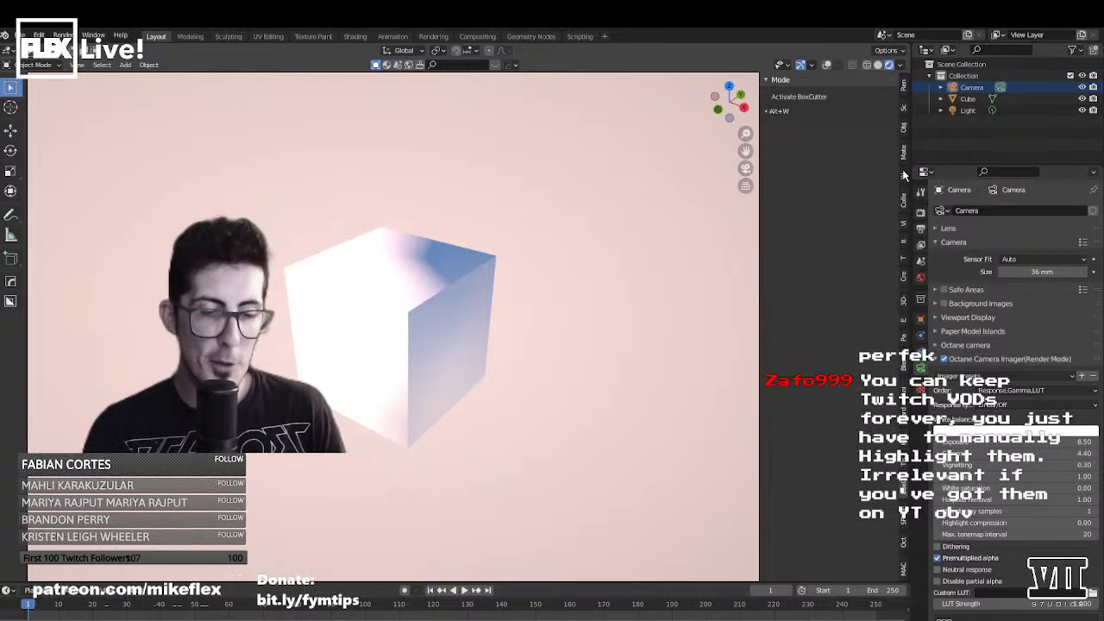
{"action": "scroll", "coordinate": [904, 174], "scroll_direction": "down", "scroll_amount": 1}
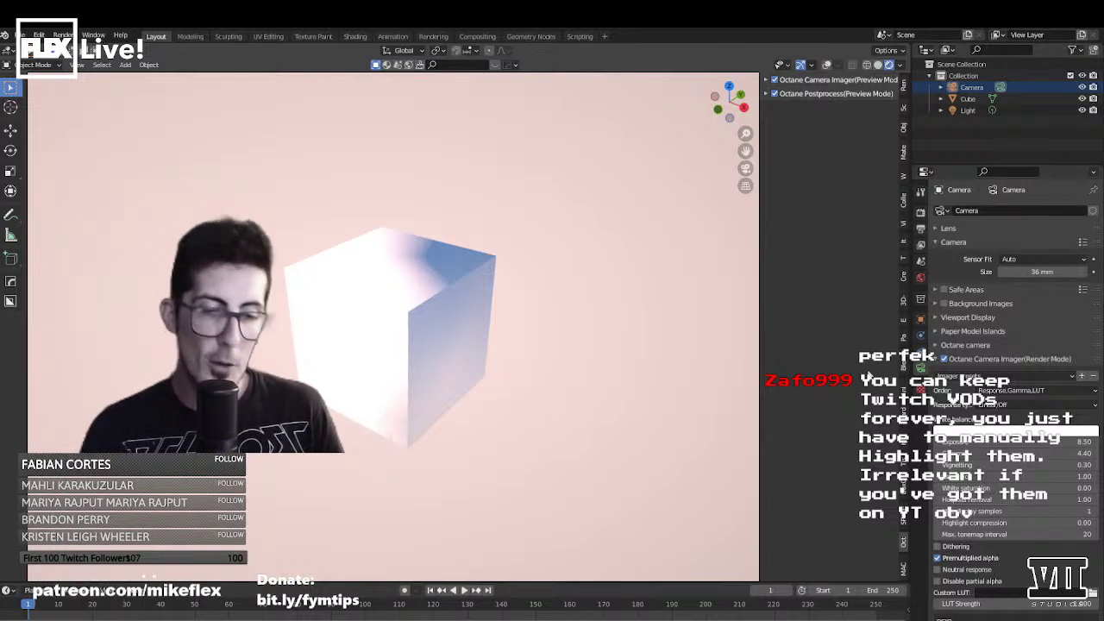
{"action": "left_click", "coordinate": [992, 359]}
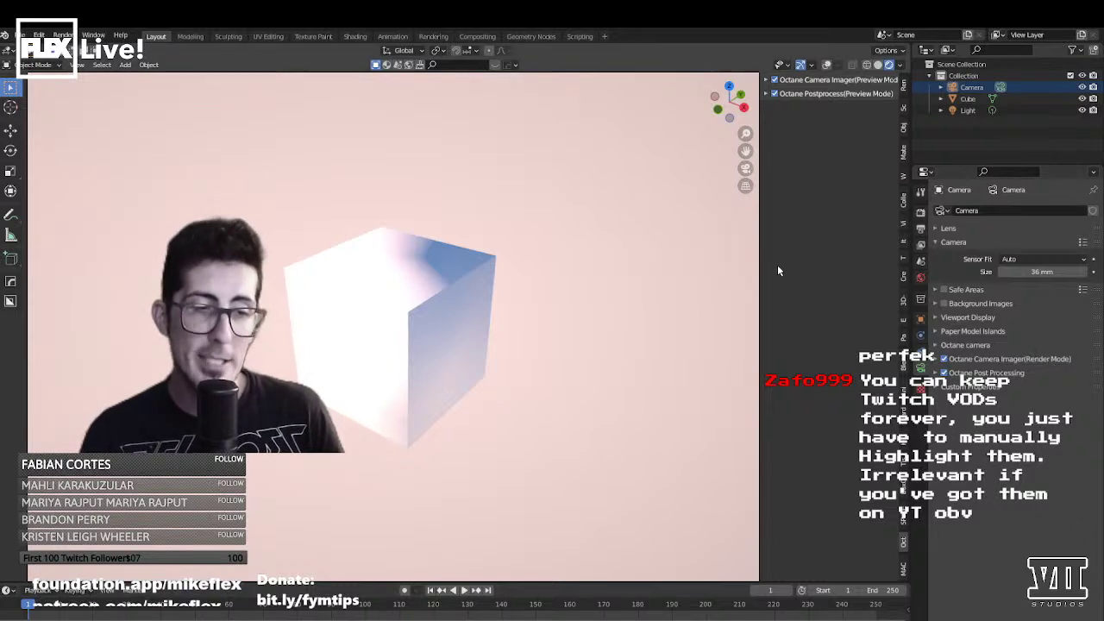
- Widen the viewport sidebar further and expand the camera's Octane Camera Imager (Render Mode) settings
{"action": "left_click_drag", "start_coordinate": [760, 264], "coordinate": [707, 266]}
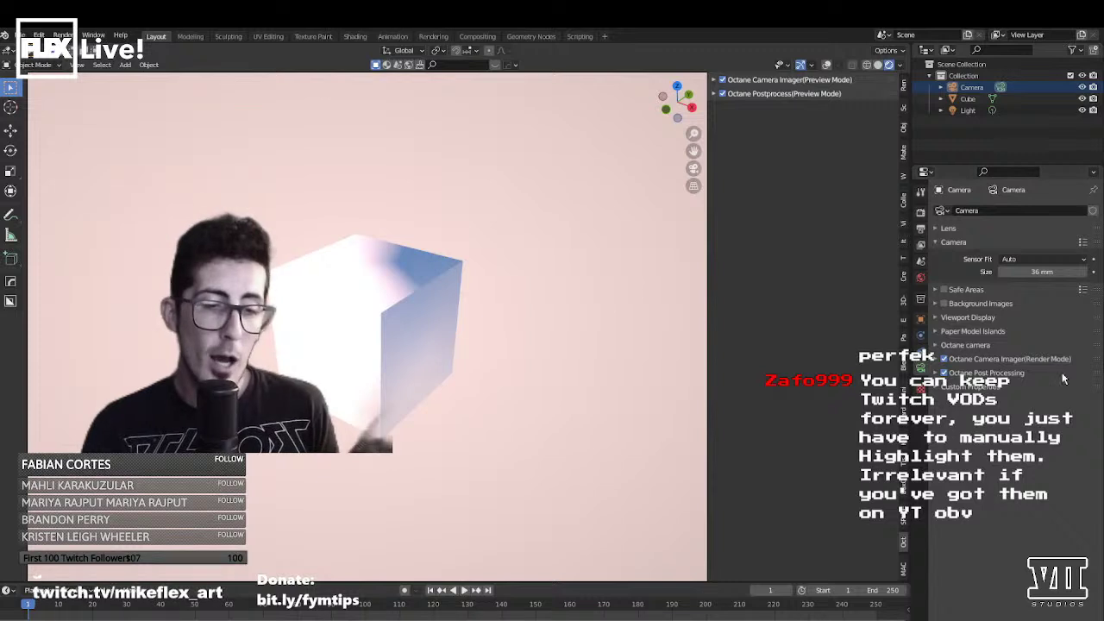
{"action": "left_click", "coordinate": [939, 347]}
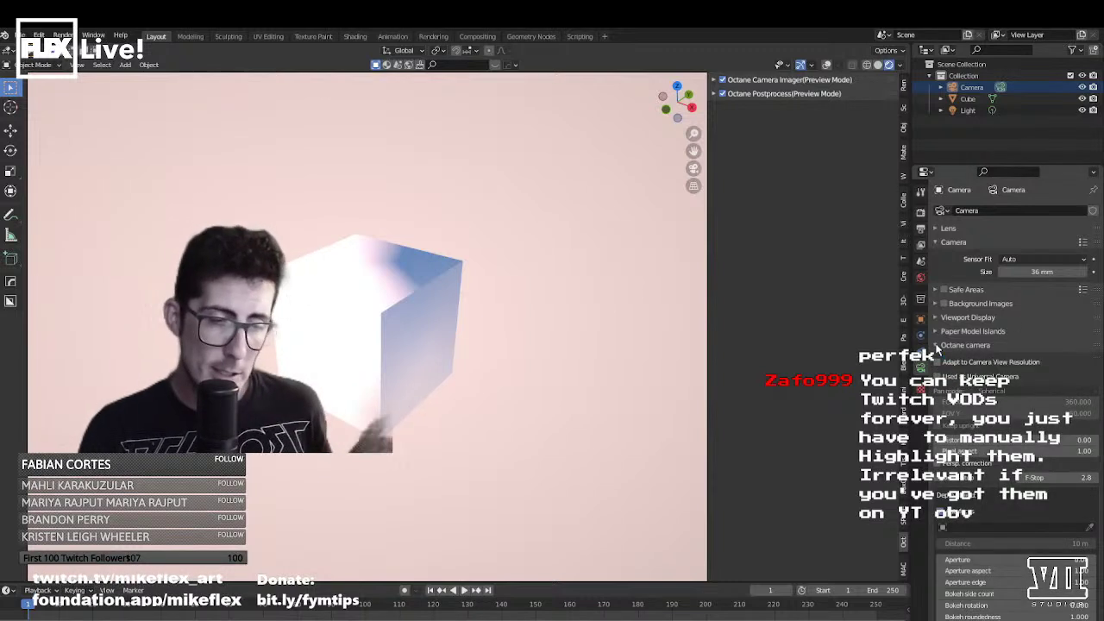
{"action": "left_click", "coordinate": [938, 346]}
{"action": "left_click", "coordinate": [937, 360]}
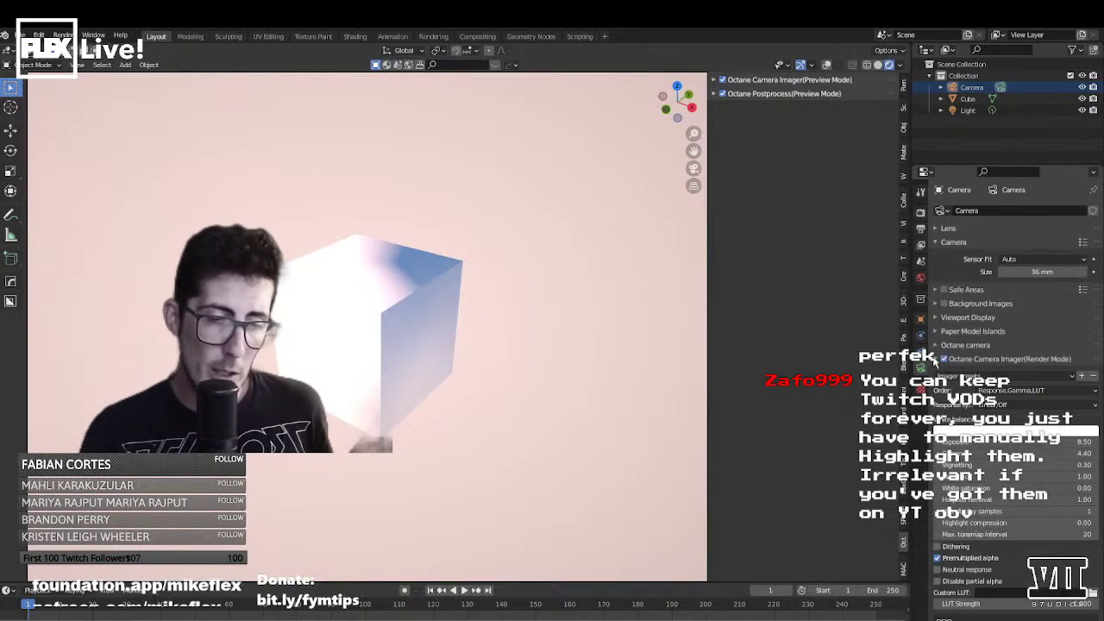
- Switch from the camera's imager settings to the render properties, expand Octane Server and collapse Octane kernel
{"action": "scroll", "coordinate": [992, 388], "scroll_direction": "down", "scroll_amount": 8}
{"action": "scroll", "coordinate": [992, 302], "scroll_direction": "up", "scroll_amount": 10}
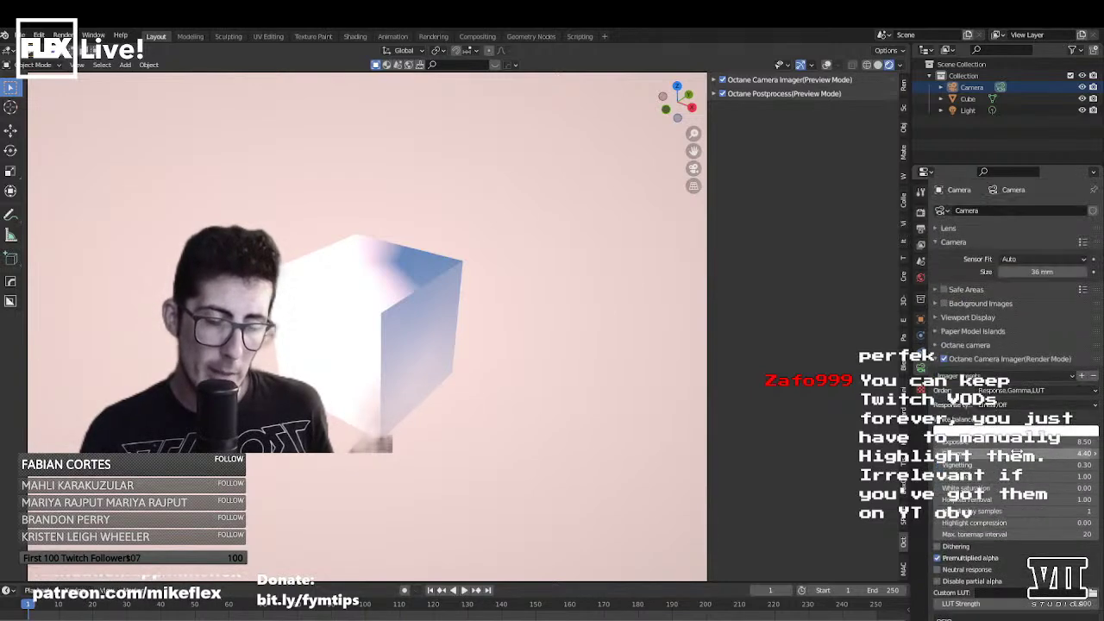
{"action": "left_click", "coordinate": [920, 214]}
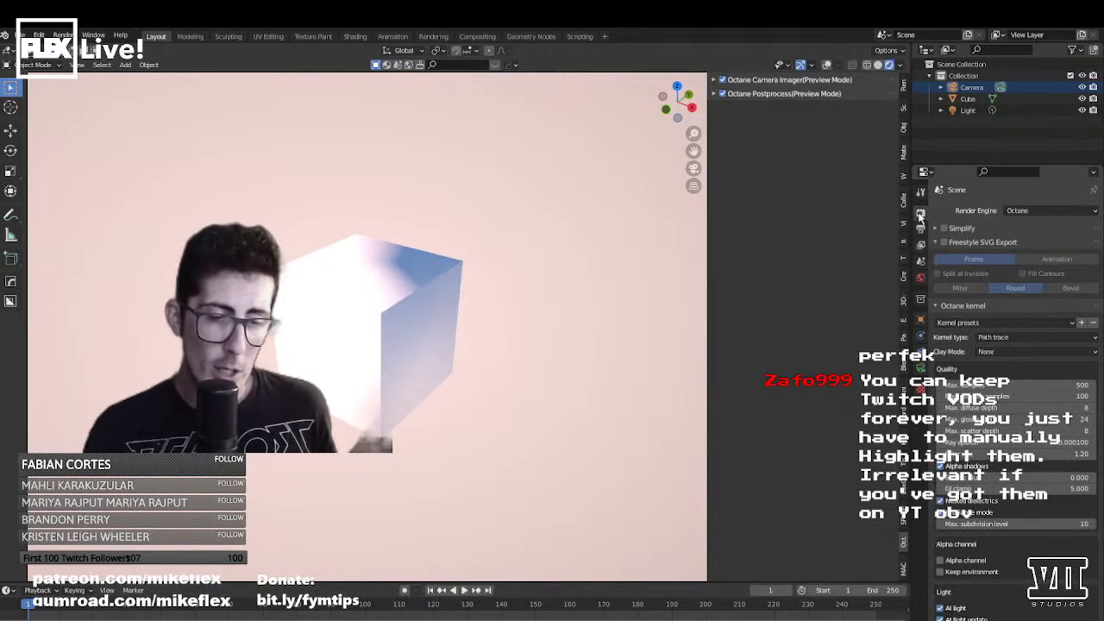
{"action": "scroll", "coordinate": [999, 345], "scroll_direction": "down", "scroll_amount": 5}
{"action": "scroll", "coordinate": [998, 335], "scroll_direction": "down", "scroll_amount": 1}
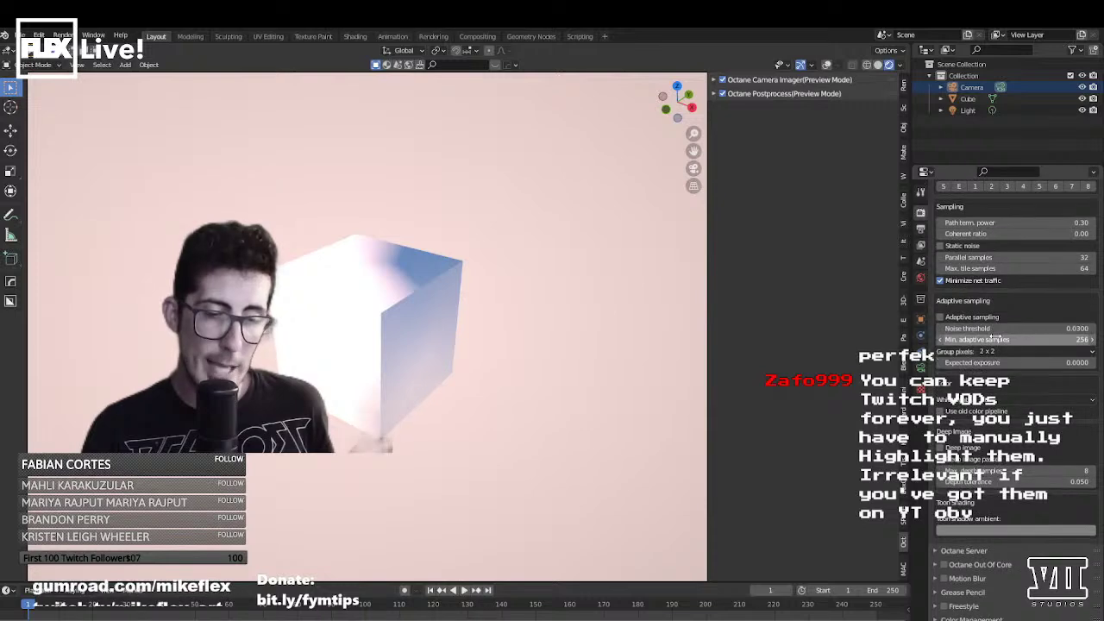
{"action": "left_click", "coordinate": [968, 550]}
{"action": "scroll", "coordinate": [997, 516], "scroll_direction": "up", "scroll_amount": 3}
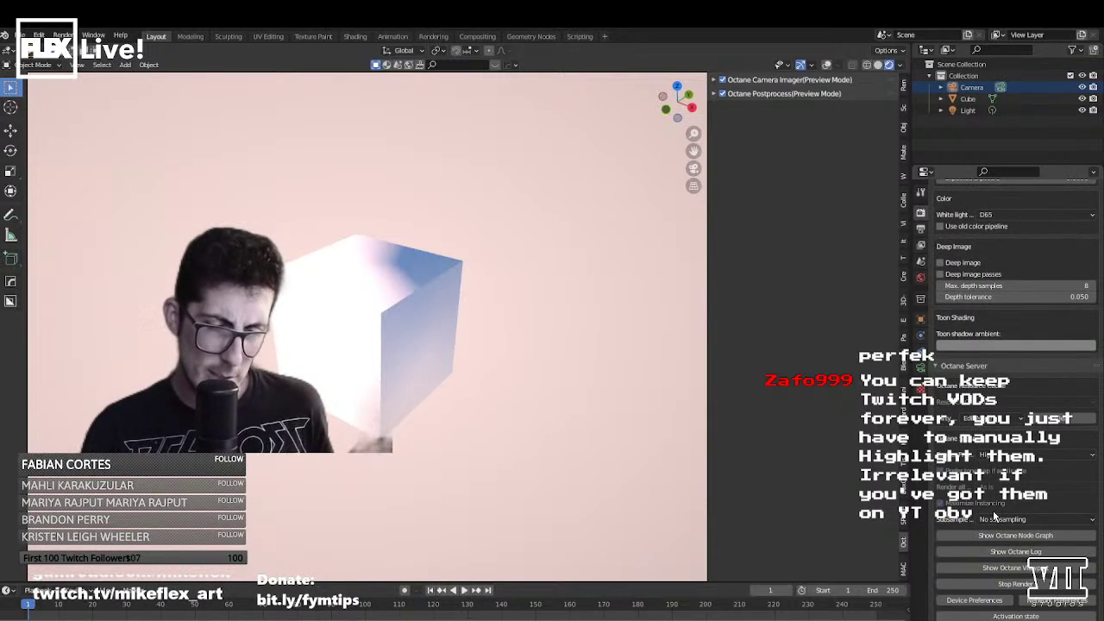
{"action": "scroll", "coordinate": [1016, 345], "scroll_direction": "up", "scroll_amount": 3}
{"action": "scroll", "coordinate": [953, 313], "scroll_direction": "up", "scroll_amount": 8}
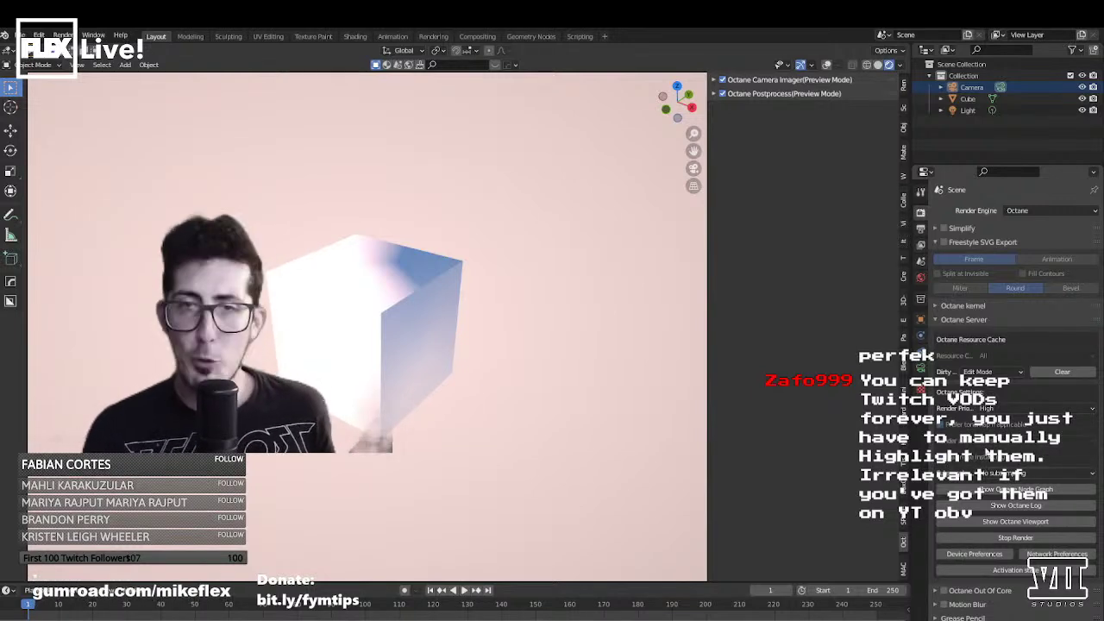
- Switch to Cinema 4D to look at its Octane Renderer settings and return to Blender
{"action": "key", "text": "alt+Tab"}
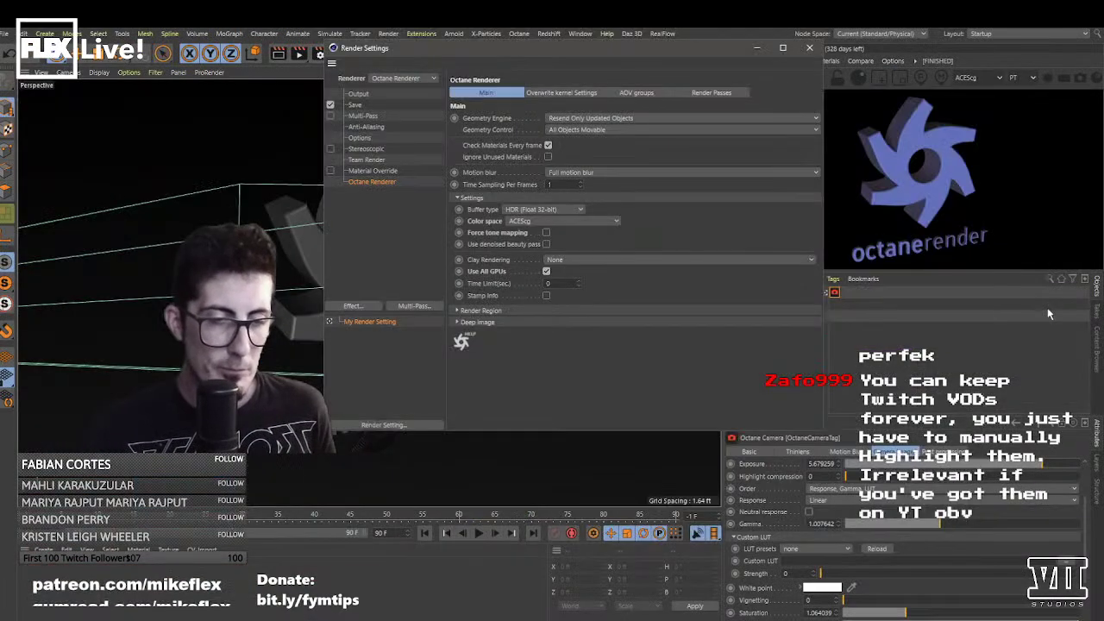
{"action": "key", "text": "alt+Tab"}
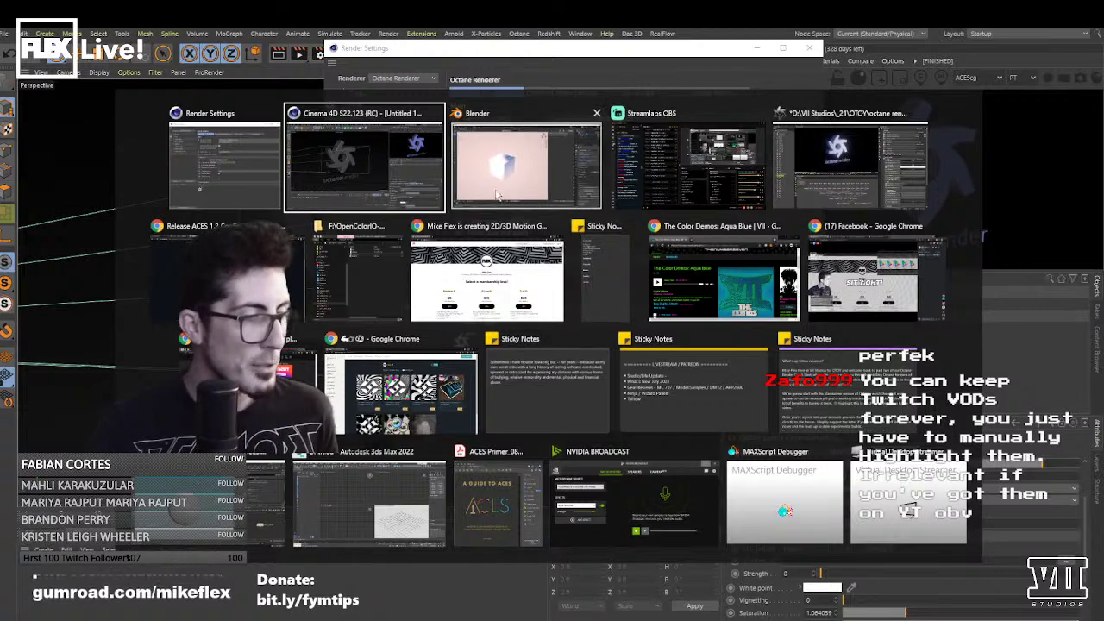
{"action": "left_click", "coordinate": [518, 164]}
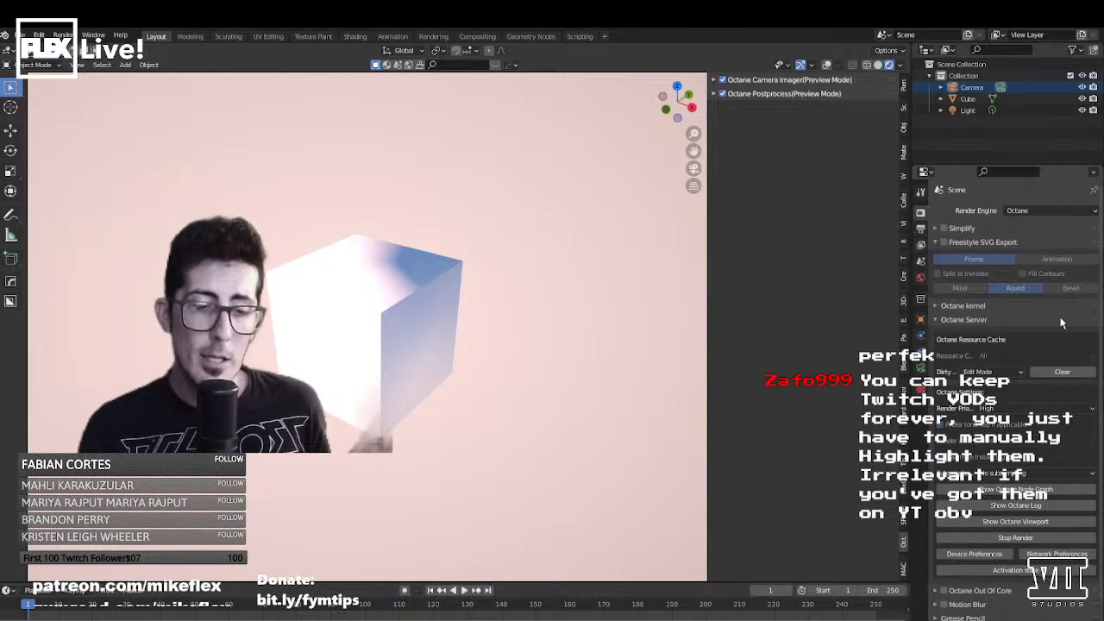
- Bring the Octane viewport window over Blender, shrink it and place it beside the cube in the 3D viewport
{"action": "scroll", "coordinate": [969, 386], "scroll_direction": "down", "scroll_amount": 1}
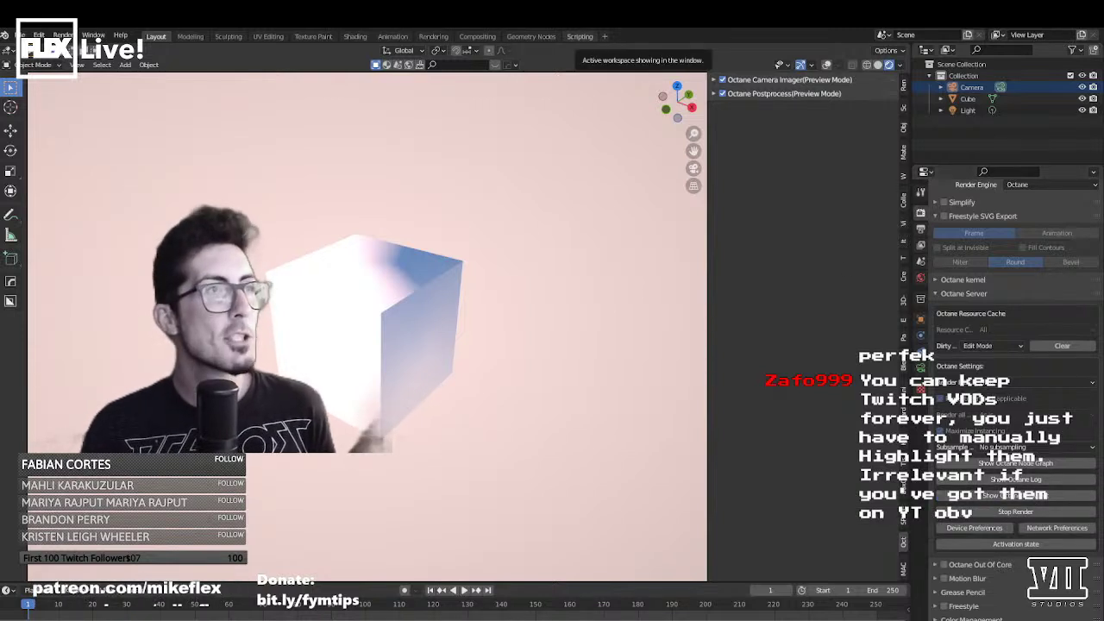
{"action": "left_click_drag", "start_coordinate": [573, 28], "coordinate": [553, 122]}
{"action": "left_click_drag", "start_coordinate": [647, 126], "coordinate": [668, 114]}
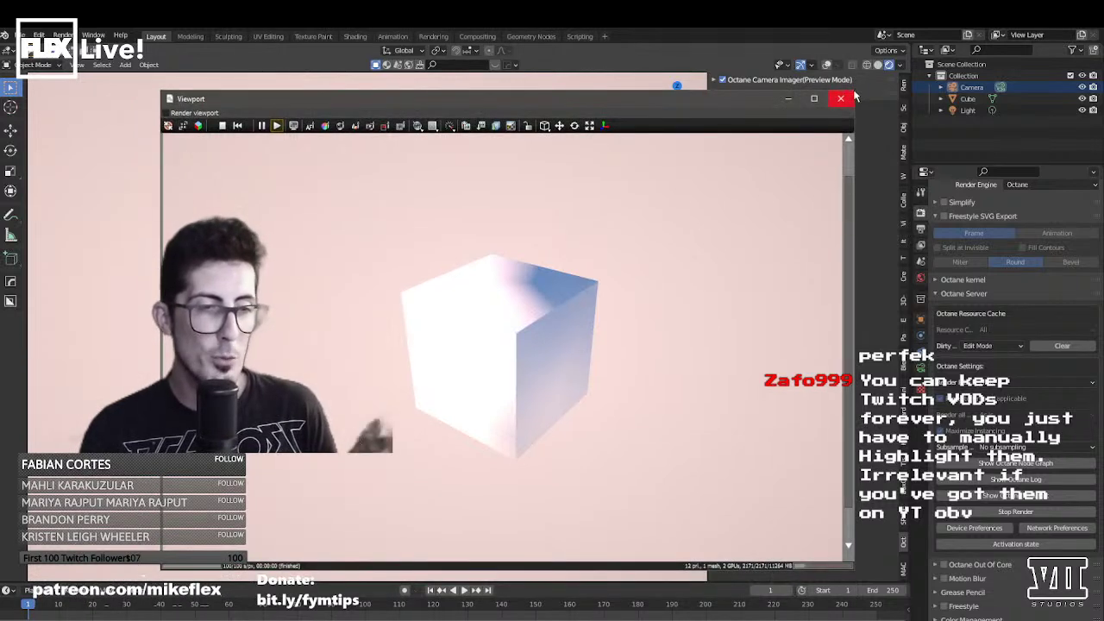
{"action": "left_click_drag", "start_coordinate": [857, 94], "coordinate": [629, 213]}
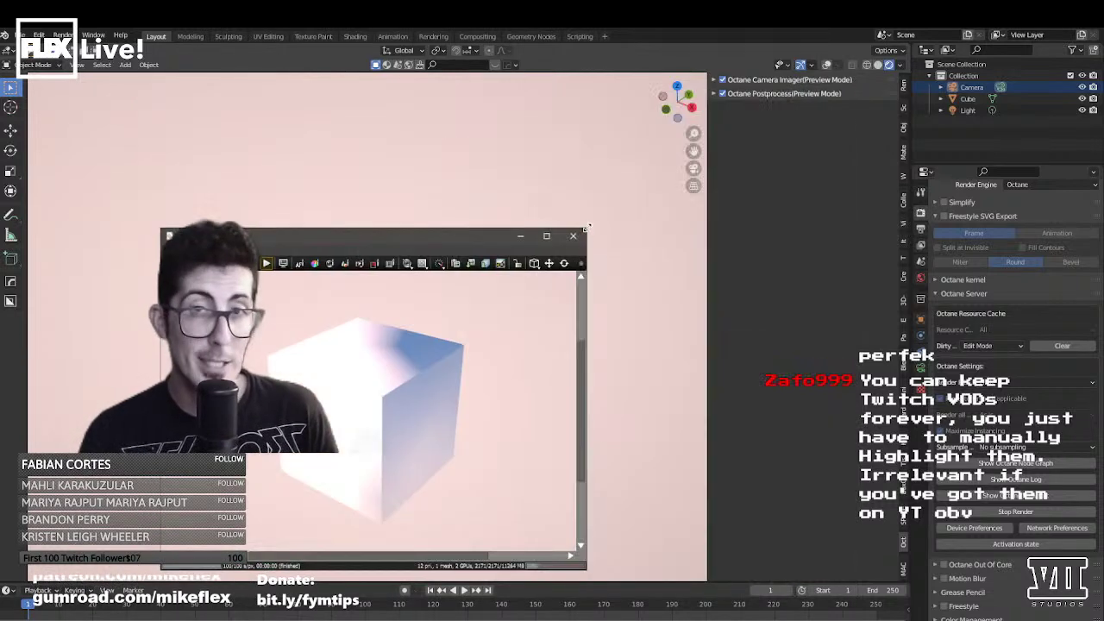
{"action": "left_click_drag", "start_coordinate": [444, 233], "coordinate": [747, 239]}
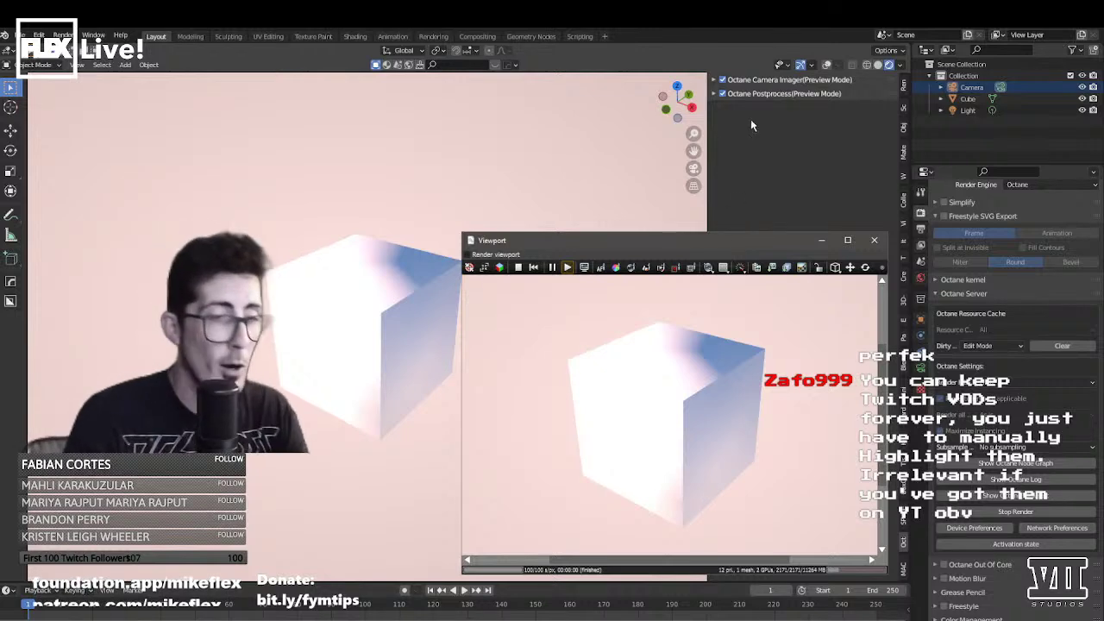
- Turn Octane Camera Imager (Preview Mode) off and back on, comparing the 3D viewport with the Octane viewport window
{"action": "left_click", "coordinate": [723, 79]}
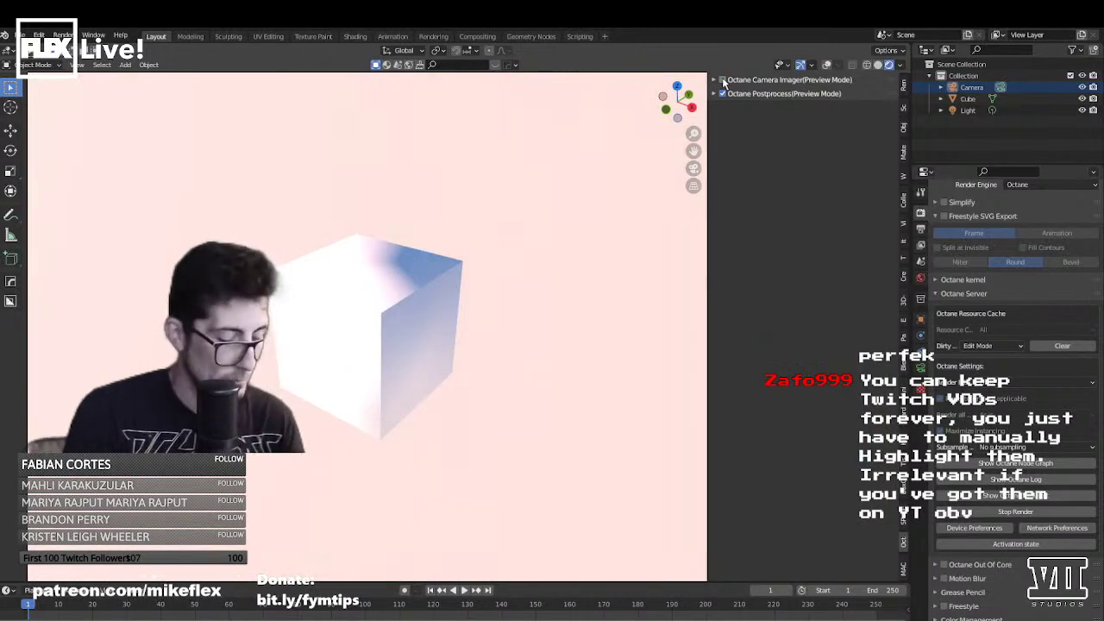
{"action": "left_click", "coordinate": [723, 79]}
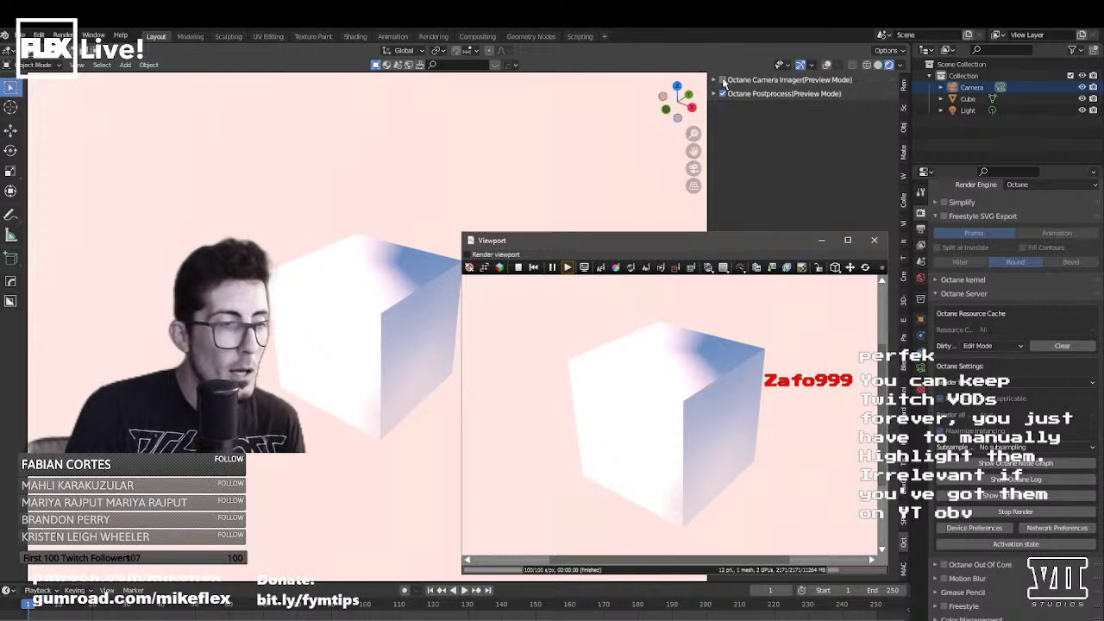
{"action": "left_click", "coordinate": [723, 80]}
{"action": "key", "text": "alt+Tab"}
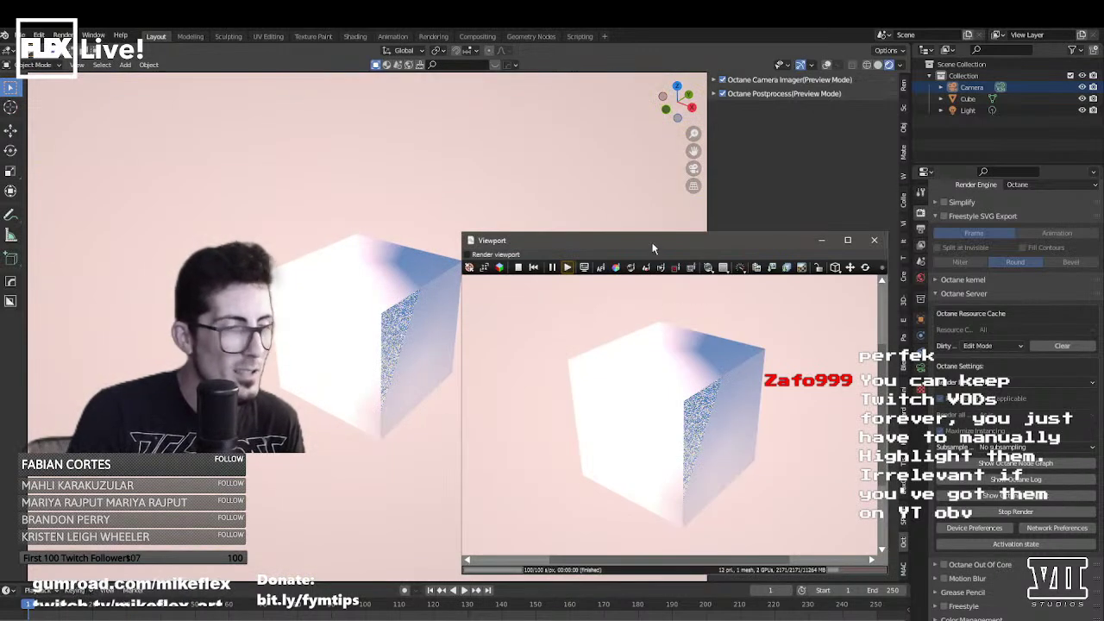
- Move the Octane viewport window aside and narrow the Blender window to half the screen width
{"action": "left_click_drag", "start_coordinate": [673, 242], "coordinate": [841, 144]}
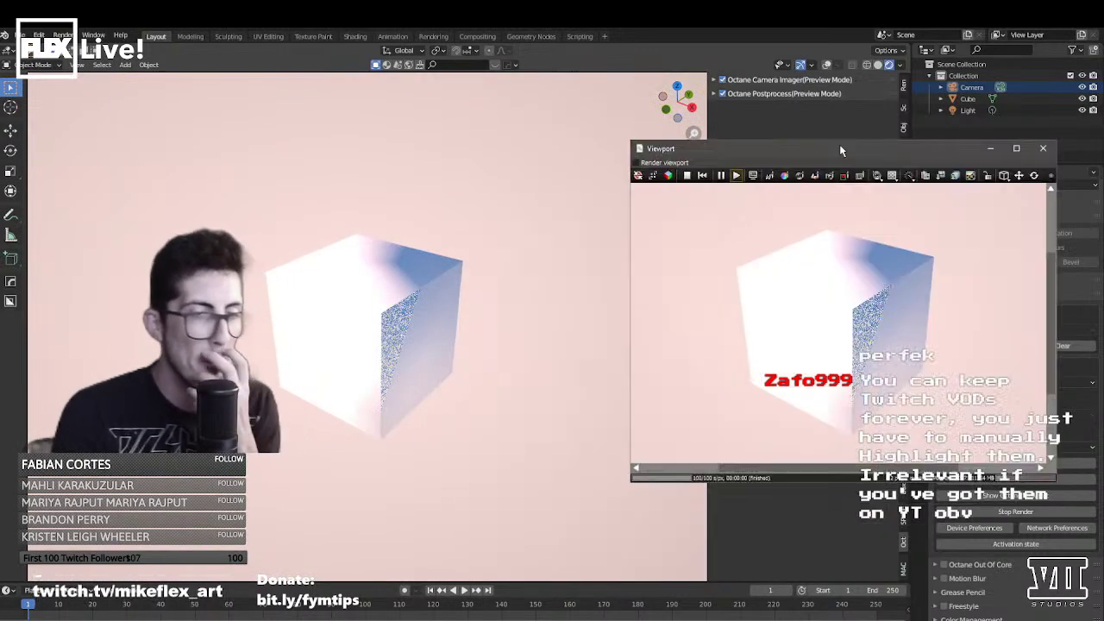
{"action": "left_click", "coordinate": [420, 68]}
{"action": "left_click_drag", "start_coordinate": [1103, 43], "coordinate": [549, 43]}
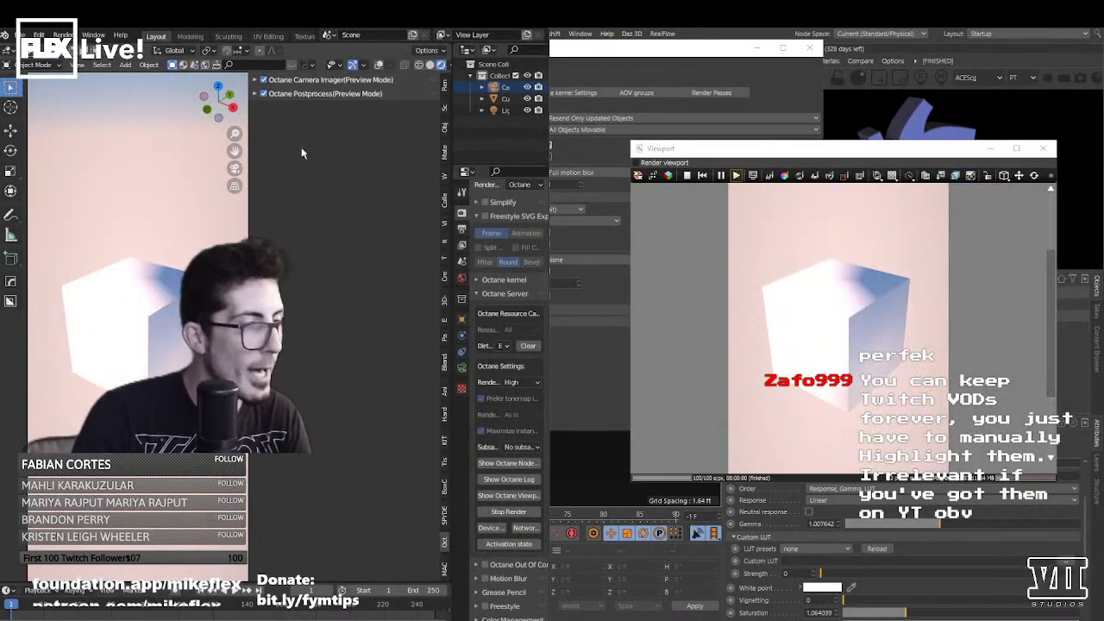
- Toggle Octane Camera Imager (Preview Mode) repeatedly to compare both renders side by side, leaving it enabled
{"action": "left_click", "coordinate": [264, 80]}
{"action": "left_click", "coordinate": [264, 79]}
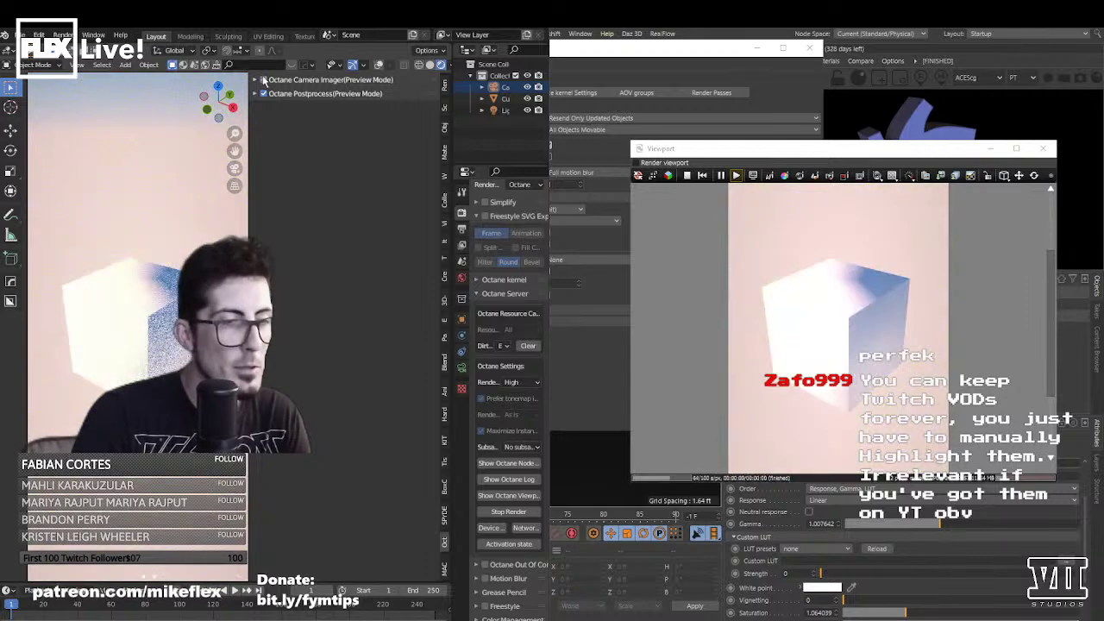
{"action": "left_click", "coordinate": [263, 80]}
{"action": "left_click", "coordinate": [263, 80]}
{"action": "left_click", "coordinate": [264, 79]}
{"action": "left_click", "coordinate": [264, 79]}
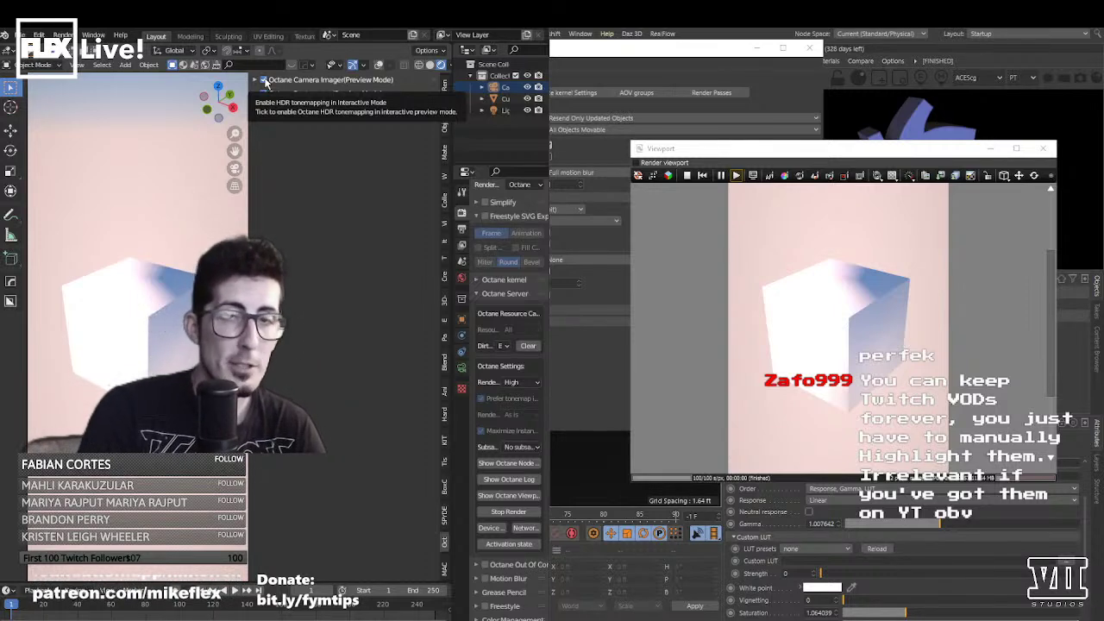
{"action": "left_click", "coordinate": [7, 591]}
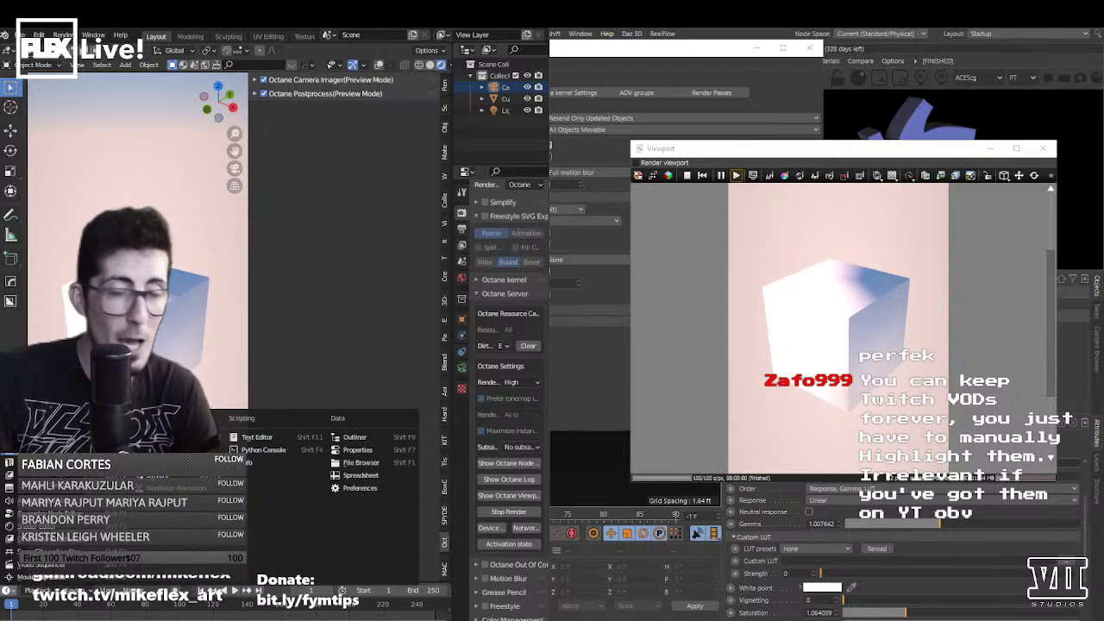
{"action": "key", "text": "Escape"}
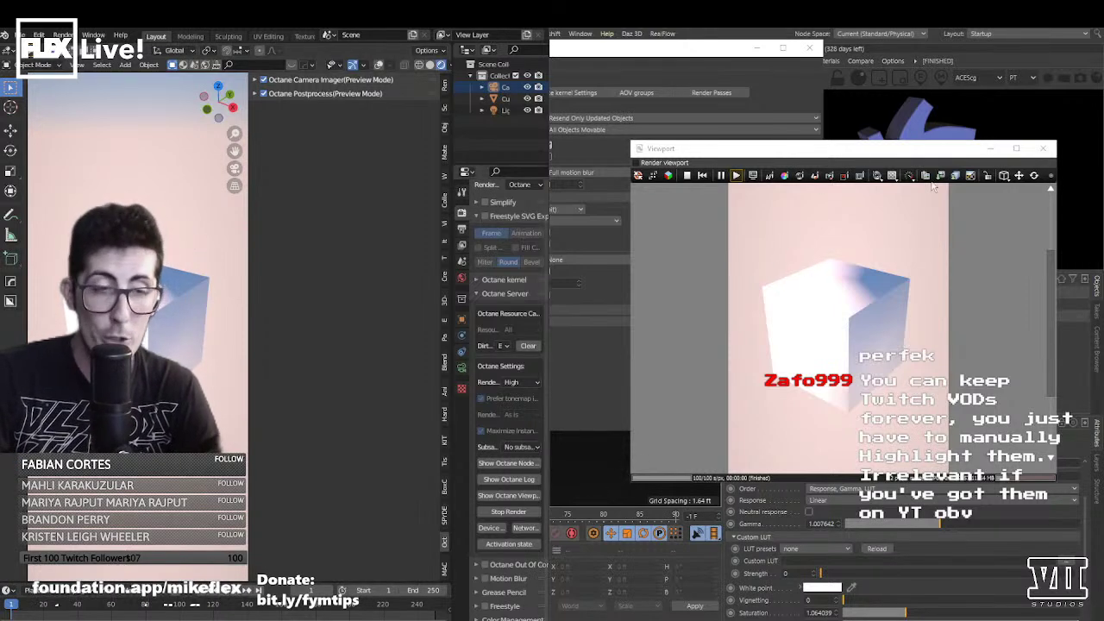
- Clear away the application windows behind Blender, including 3Dconnexion Home, and place the Octane viewport window beside Blender
{"action": "left_click_drag", "start_coordinate": [911, 157], "coordinate": [687, 226]}
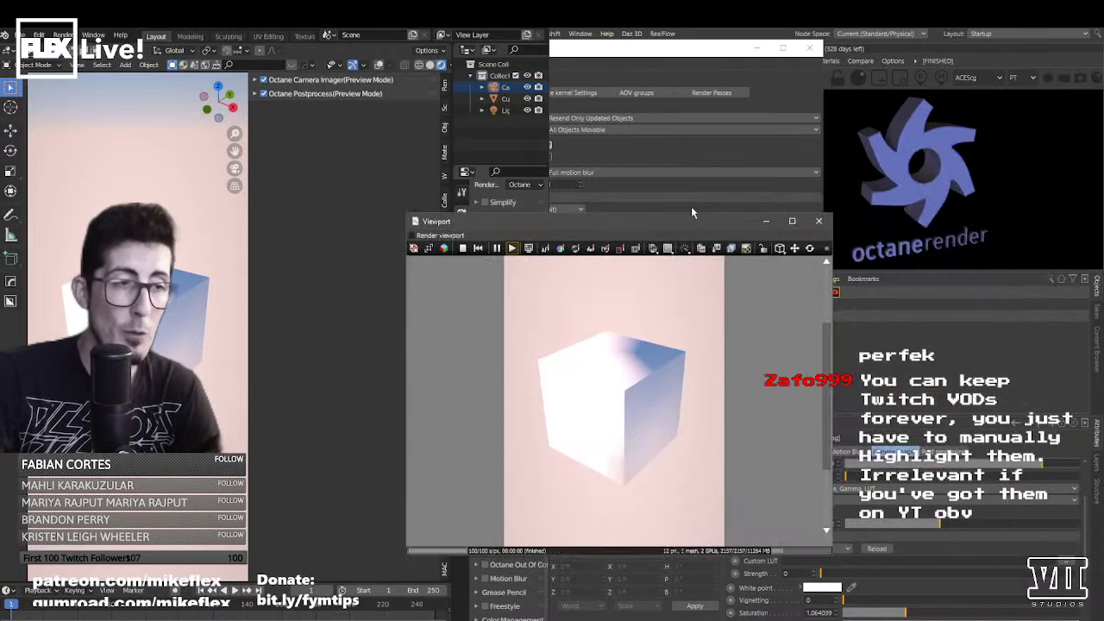
{"action": "left_click", "coordinate": [1046, 31]}
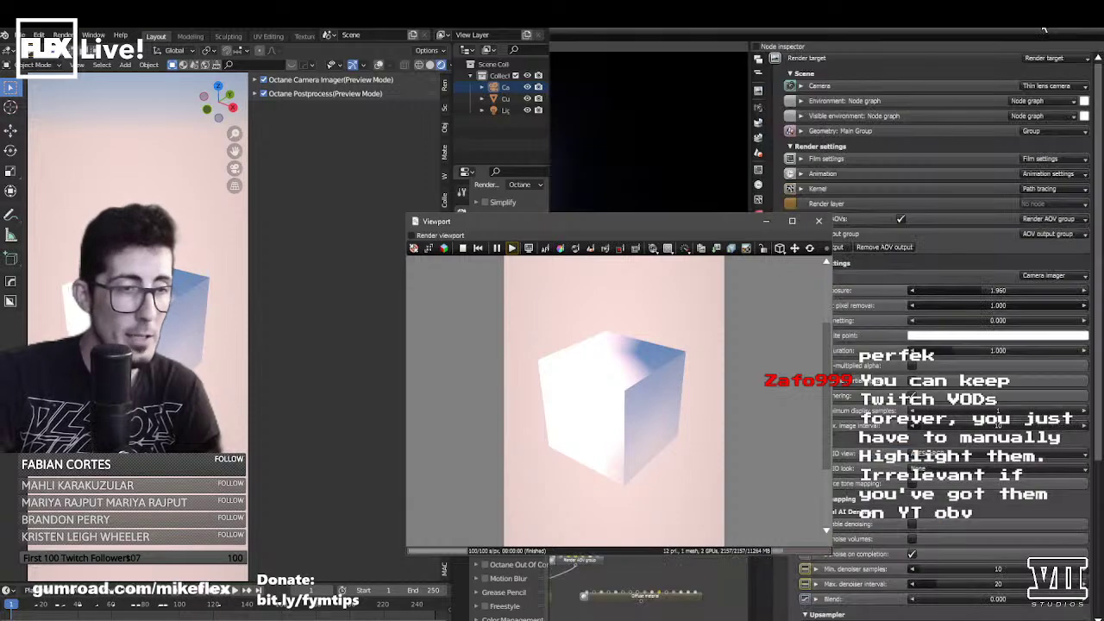
{"action": "left_click", "coordinate": [1045, 31]}
{"action": "left_click", "coordinate": [1092, 32]}
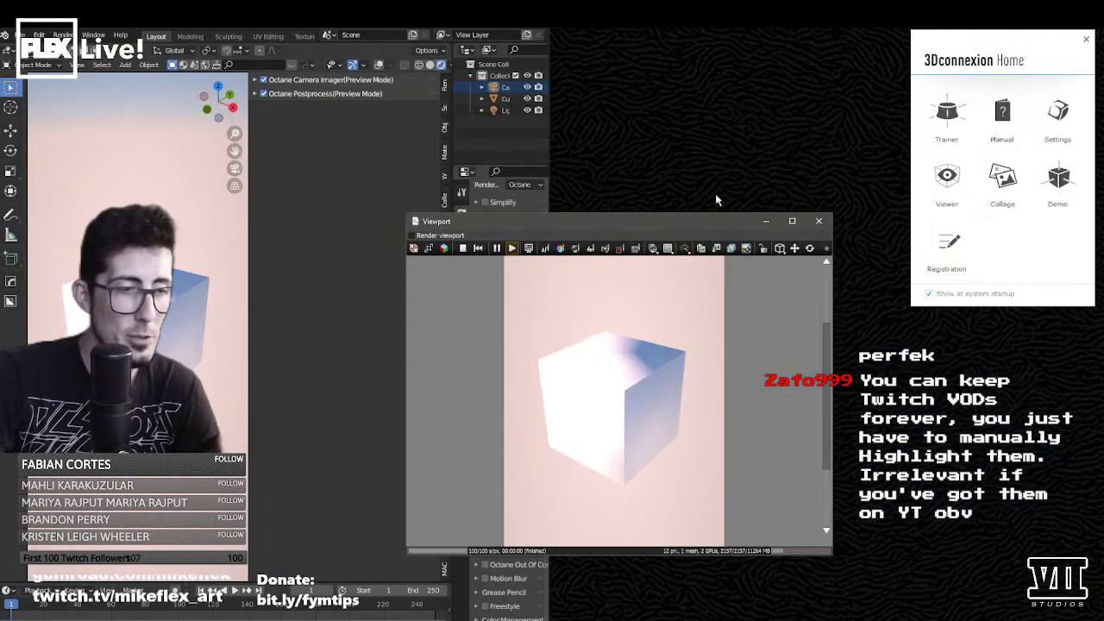
{"action": "left_click", "coordinate": [1086, 39]}
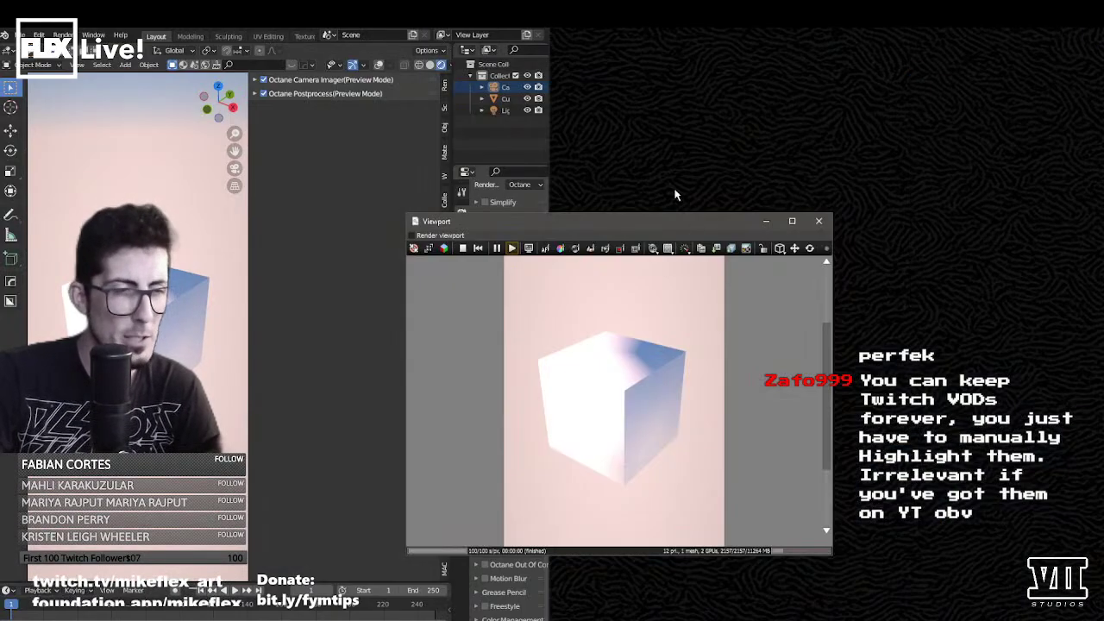
{"action": "left_click_drag", "start_coordinate": [665, 221], "coordinate": [775, 34]}
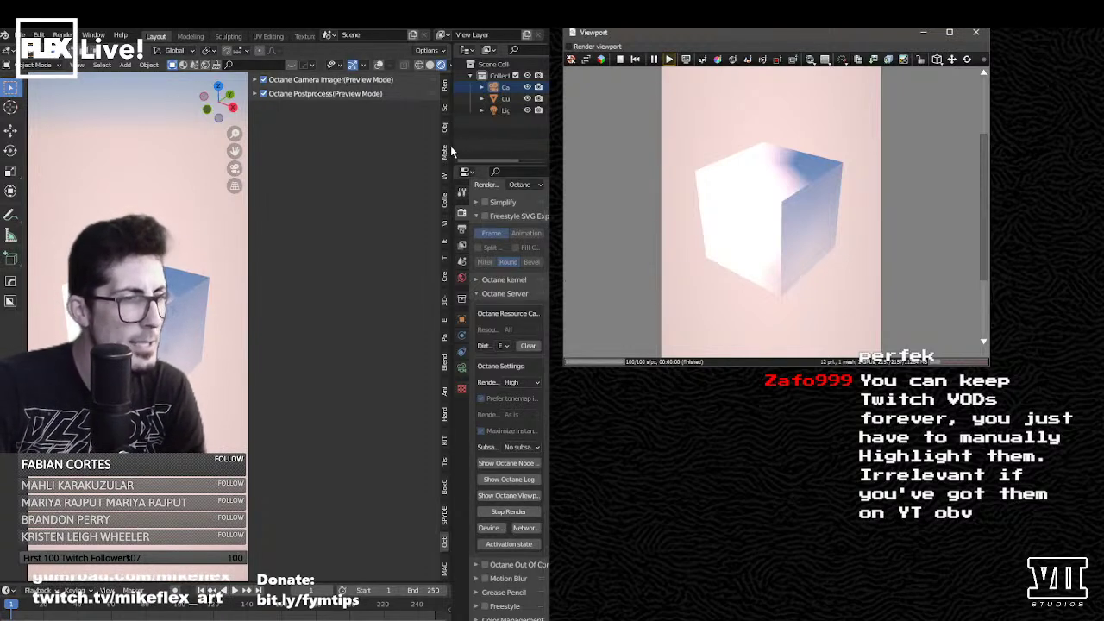
- Widen the properties editor and resize the viewport sidebar so the full Octane section names are readable
{"action": "left_click_drag", "start_coordinate": [443, 151], "coordinate": [348, 149]}
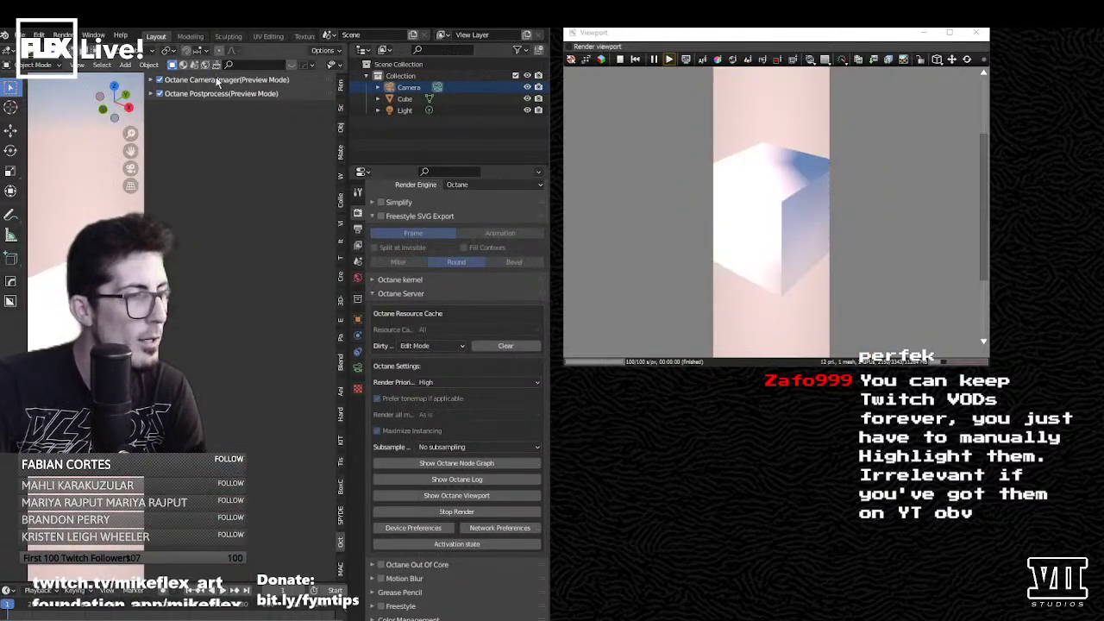
{"action": "left_click_drag", "start_coordinate": [147, 102], "coordinate": [276, 108]}
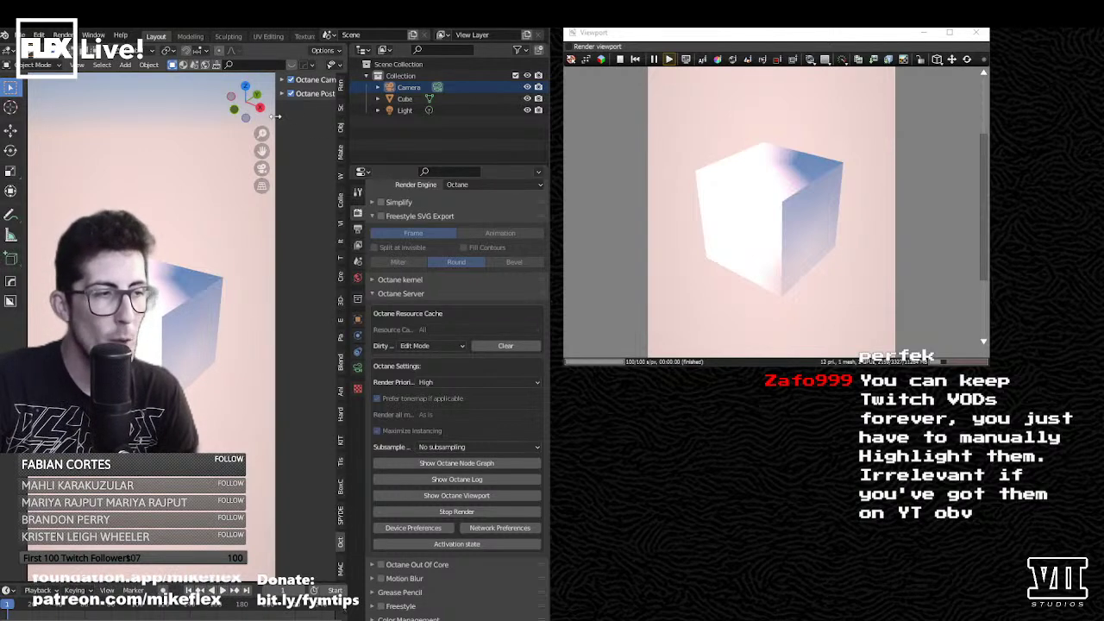
{"action": "left_click_drag", "start_coordinate": [276, 115], "coordinate": [186, 121]}
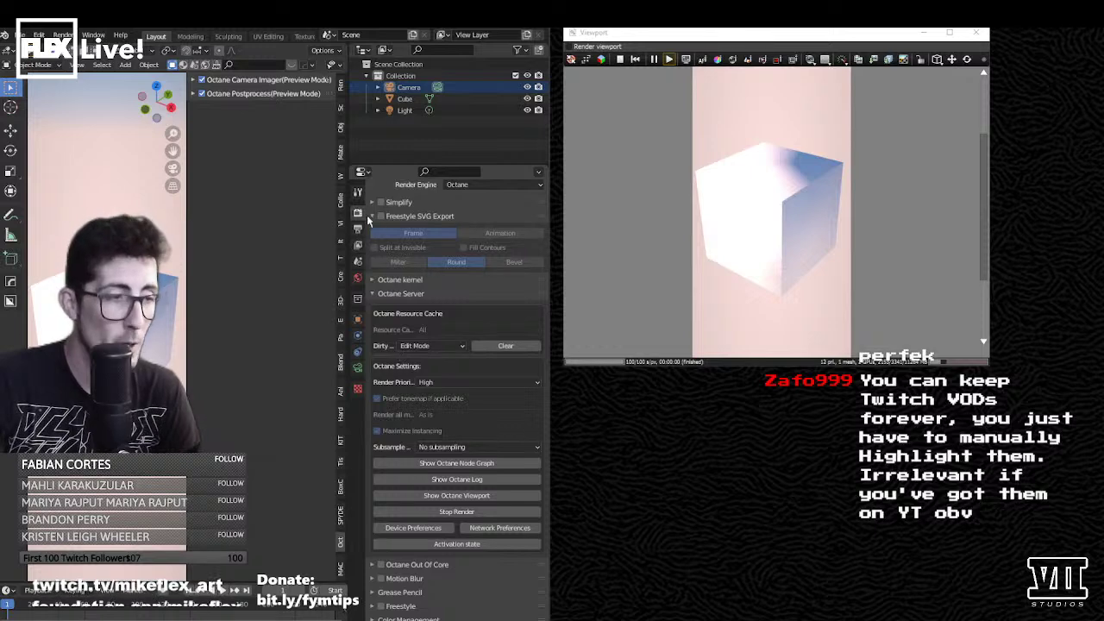
- Return to the camera properties, then collapse and re-expand the Octane Camera Imager (Render Mode) settings
{"action": "left_click", "coordinate": [357, 371]}
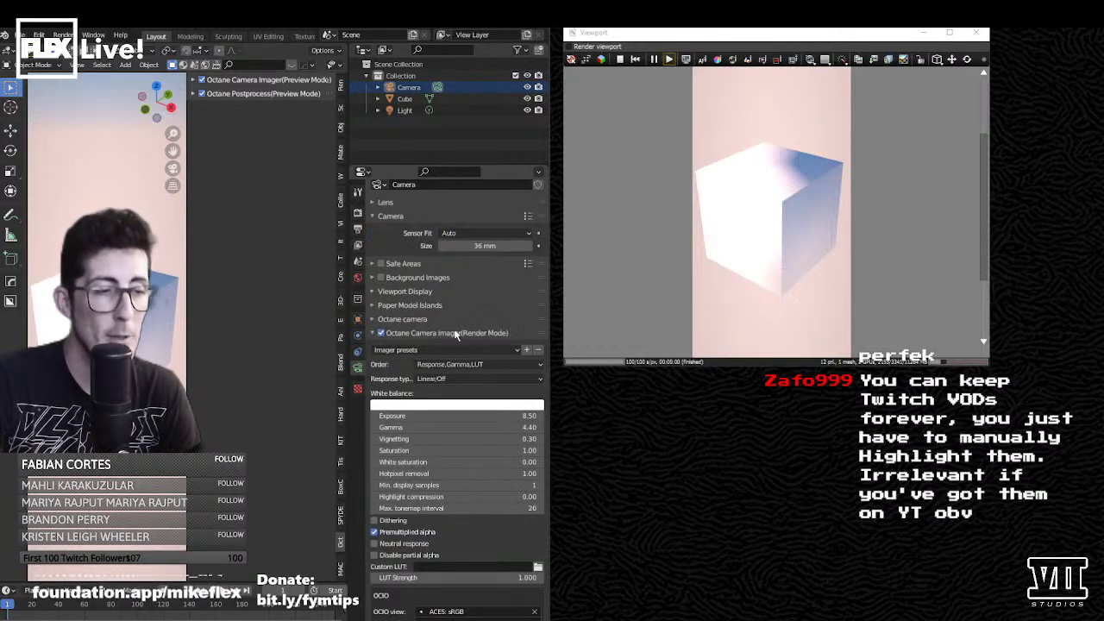
{"action": "left_click", "coordinate": [374, 334]}
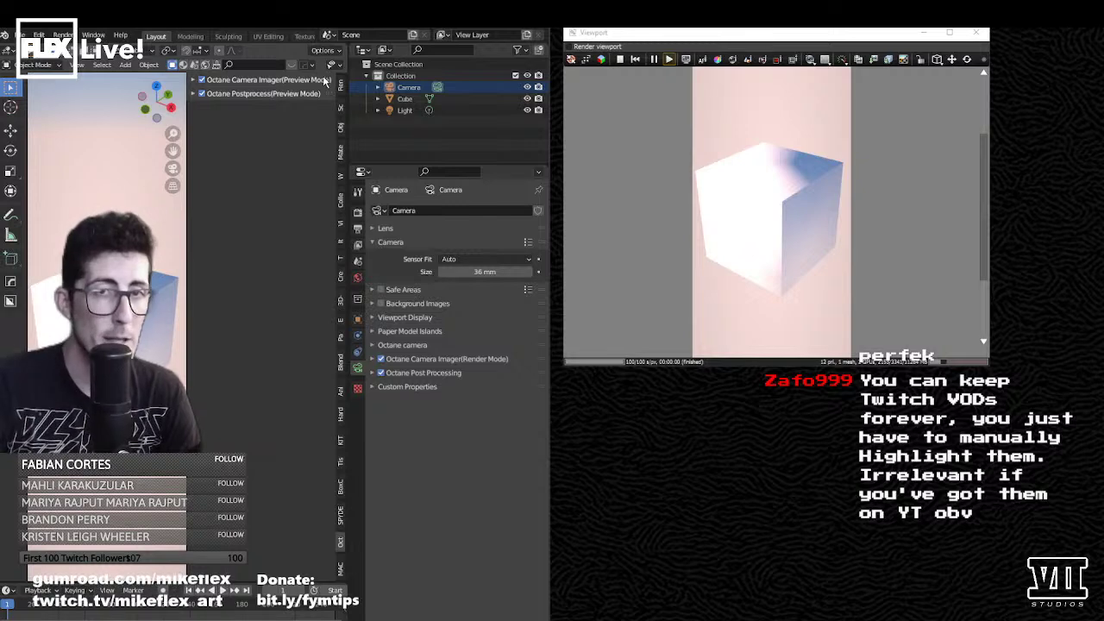
{"action": "left_click", "coordinate": [373, 359]}
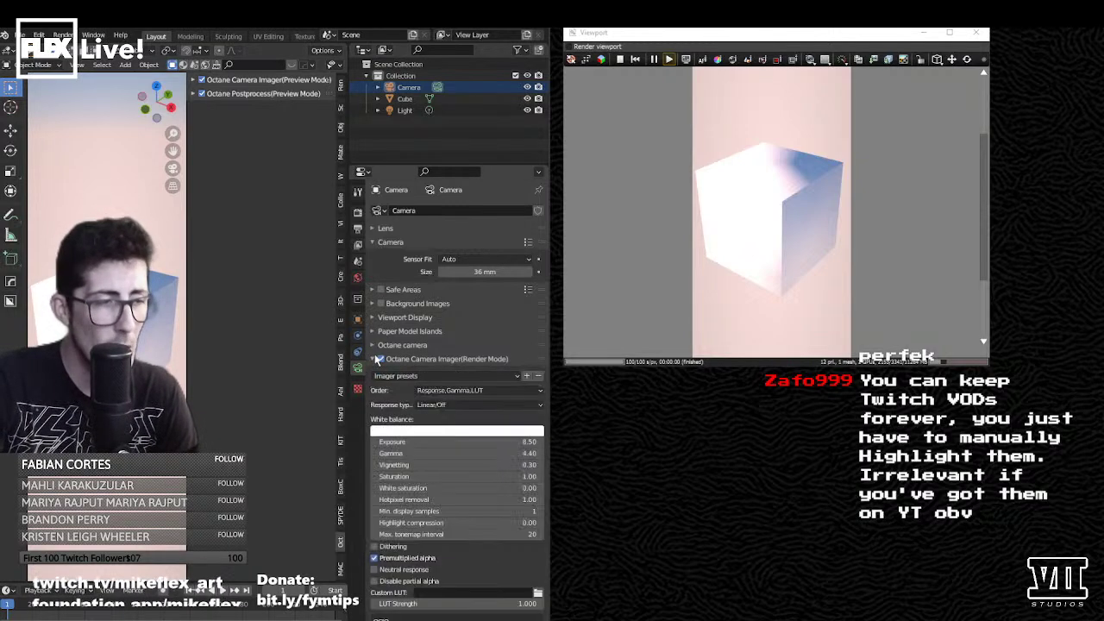
- Expand the sidebar's Octane Camera Imager (Preview Mode) settings to compare them with the camera's Render Mode settings
{"action": "left_click", "coordinate": [194, 80]}
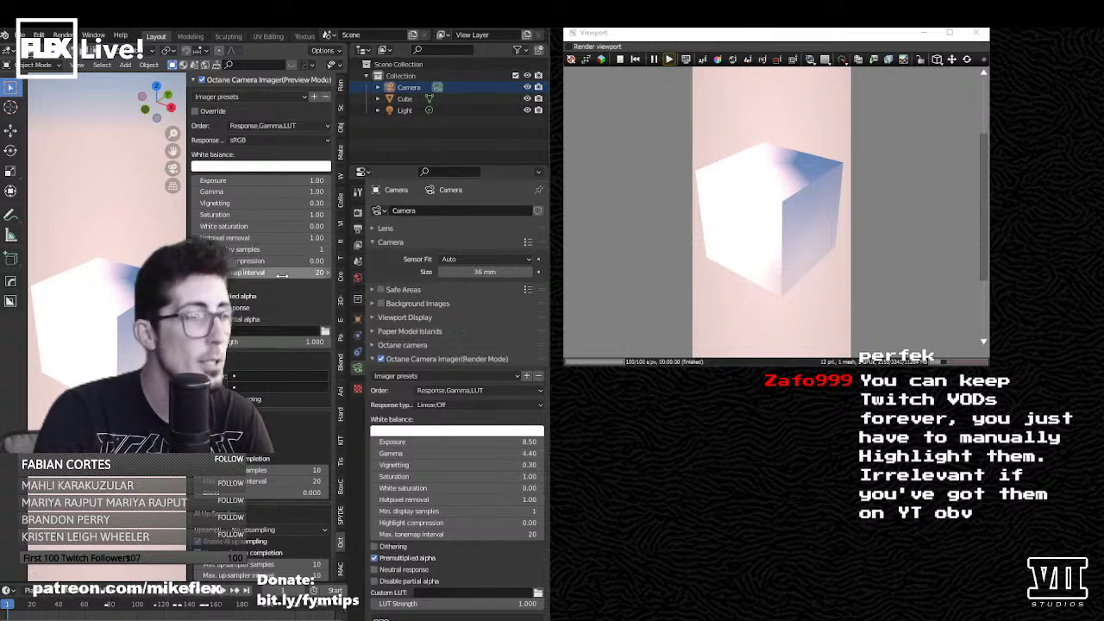
{"action": "left_click", "coordinate": [195, 79]}
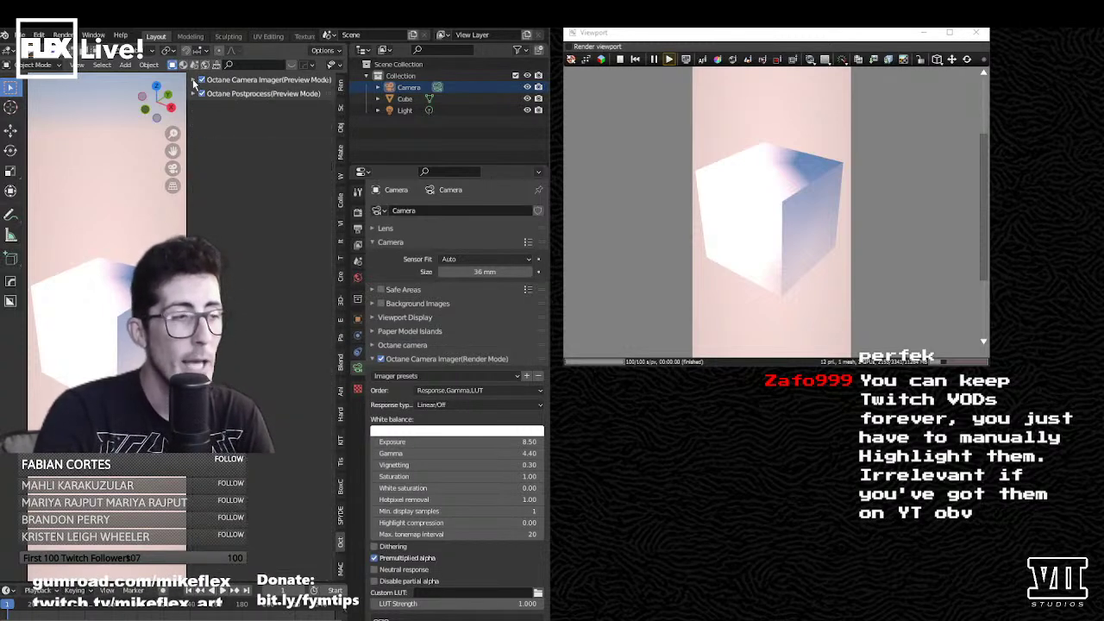
{"action": "left_click", "coordinate": [195, 80]}
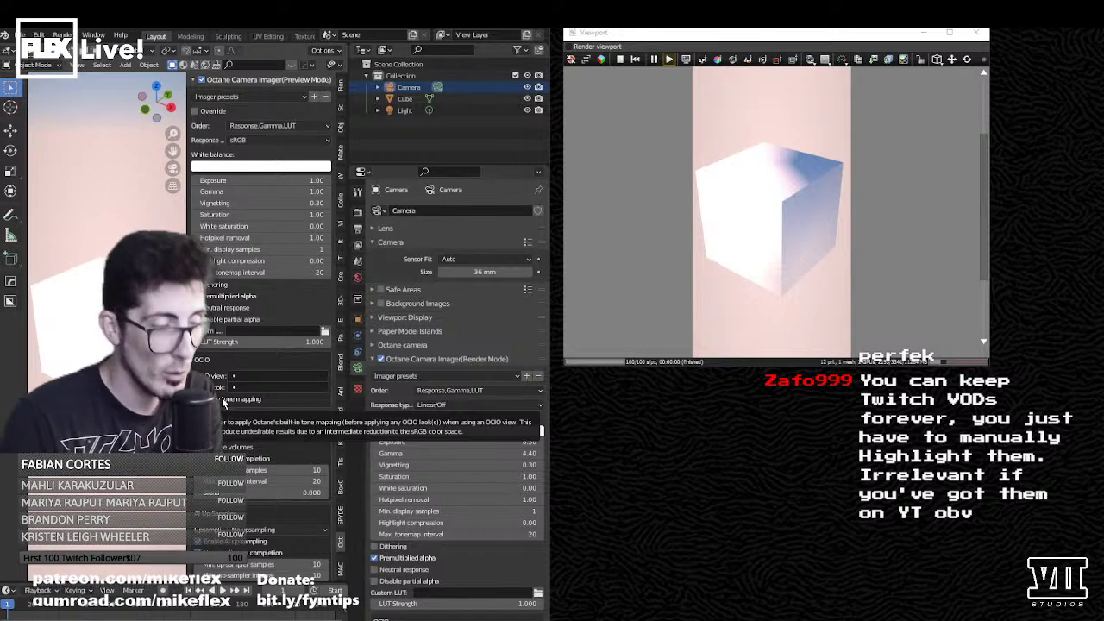
- Set the Preview Mode imager's OCIO view to ACES: sRGB and orbit around the cube to check the image
{"action": "left_click", "coordinate": [261, 373]}
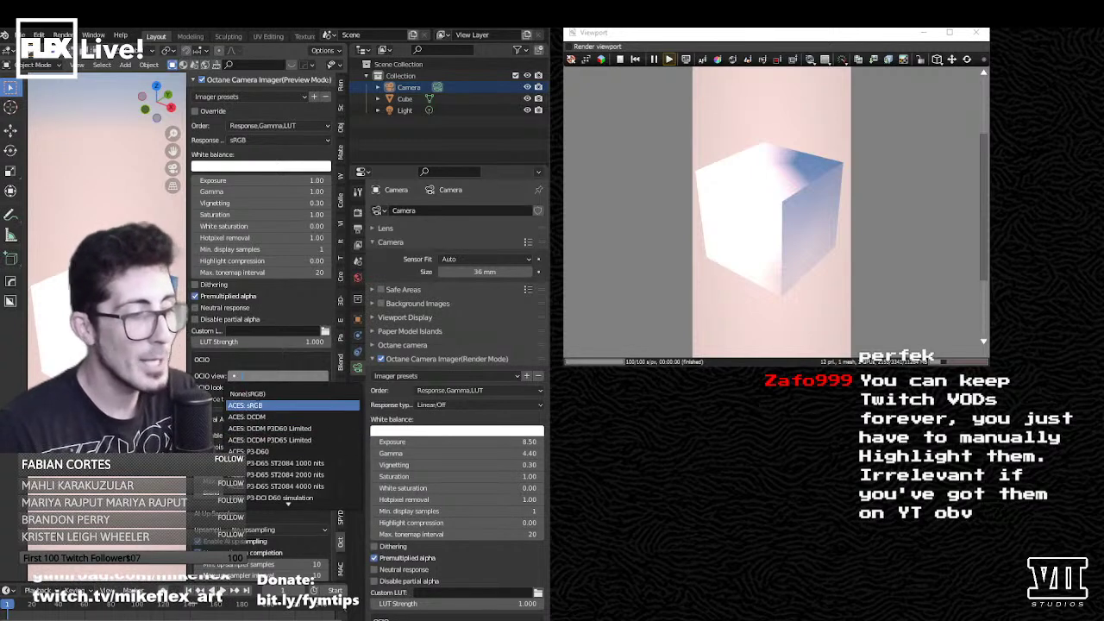
{"action": "left_click", "coordinate": [257, 405]}
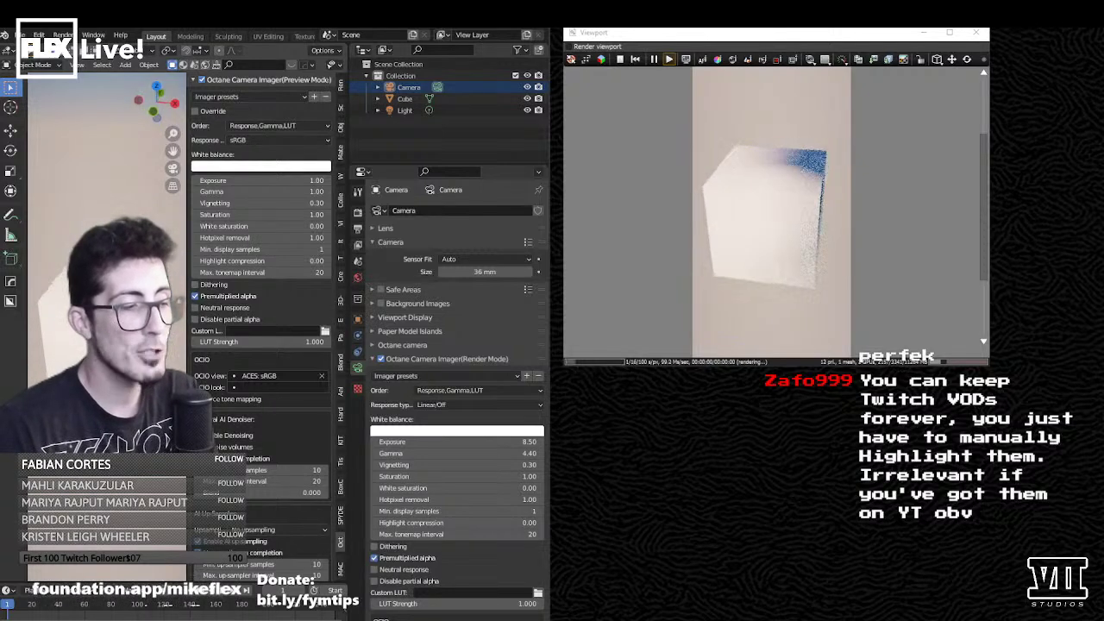
{"action": "key", "text": "KP_6"}
{"action": "key", "text": "KP_6"}
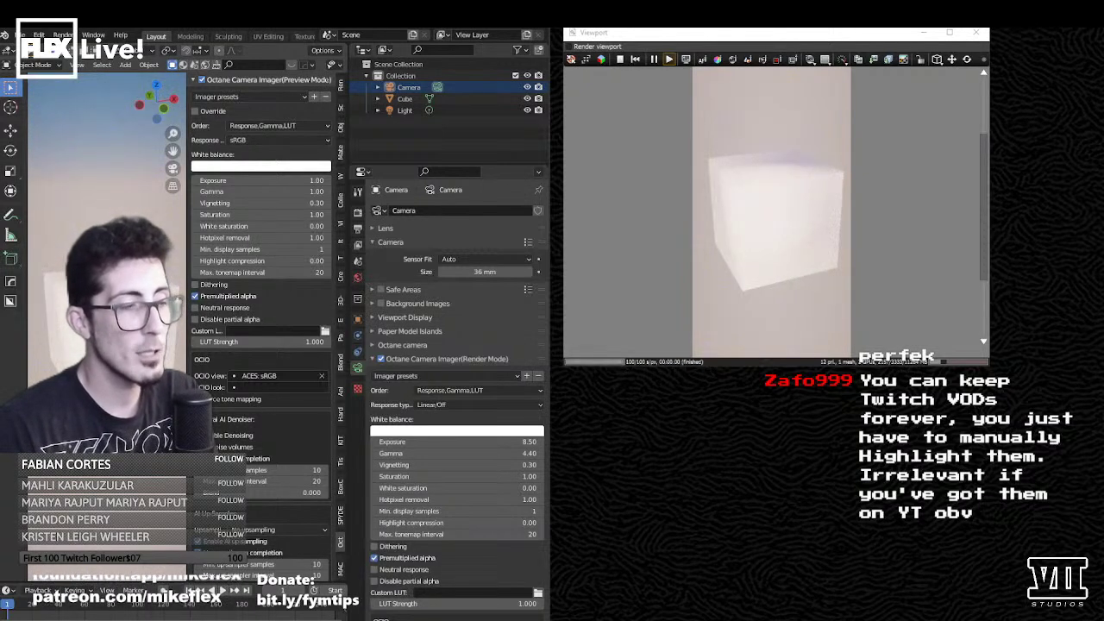
{"action": "key", "text": "KP_6"}
{"action": "key", "text": "KP_6"}
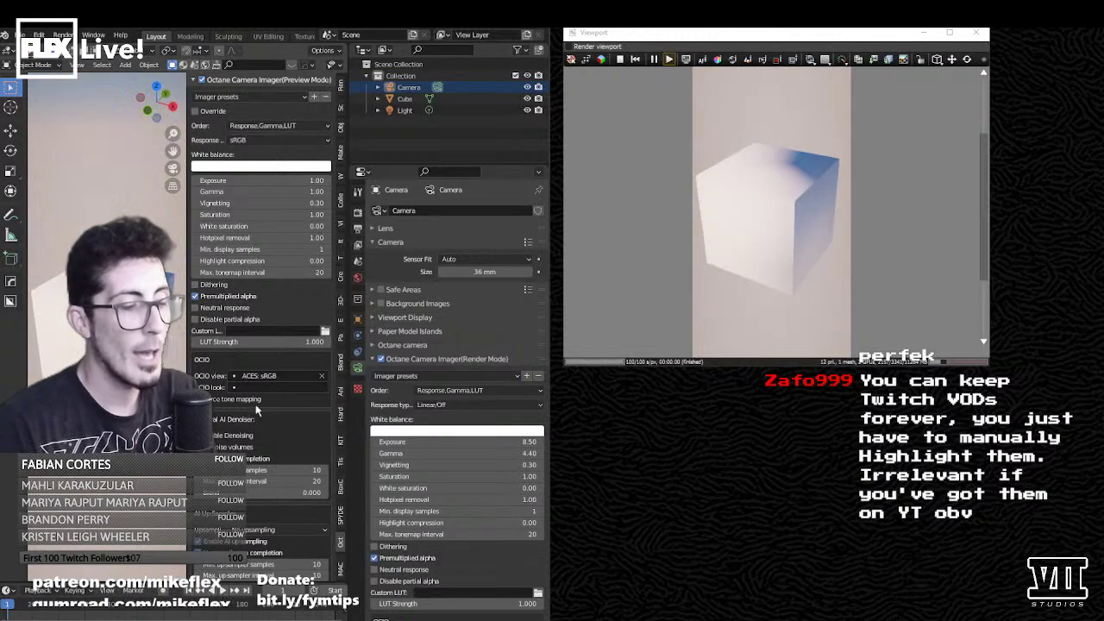
- Turn off force tone mapping in the camera's Octane Camera Imager (Render Mode) OCIO settings
{"action": "scroll", "coordinate": [465, 405], "scroll_direction": "down", "scroll_amount": 3}
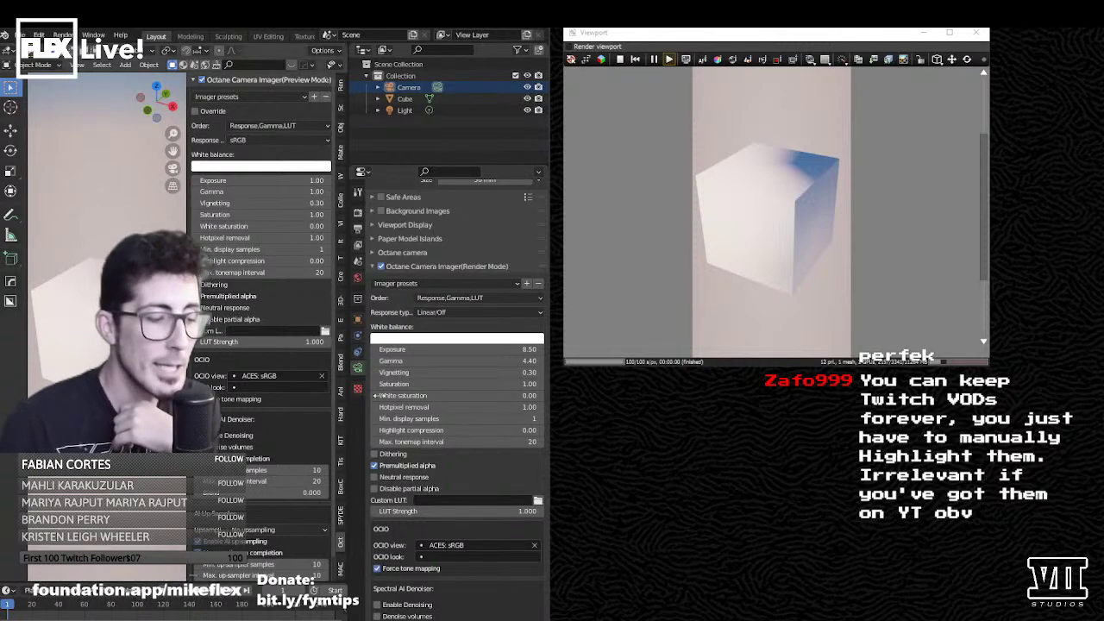
{"action": "scroll", "coordinate": [261, 511], "scroll_direction": "down", "scroll_amount": 1}
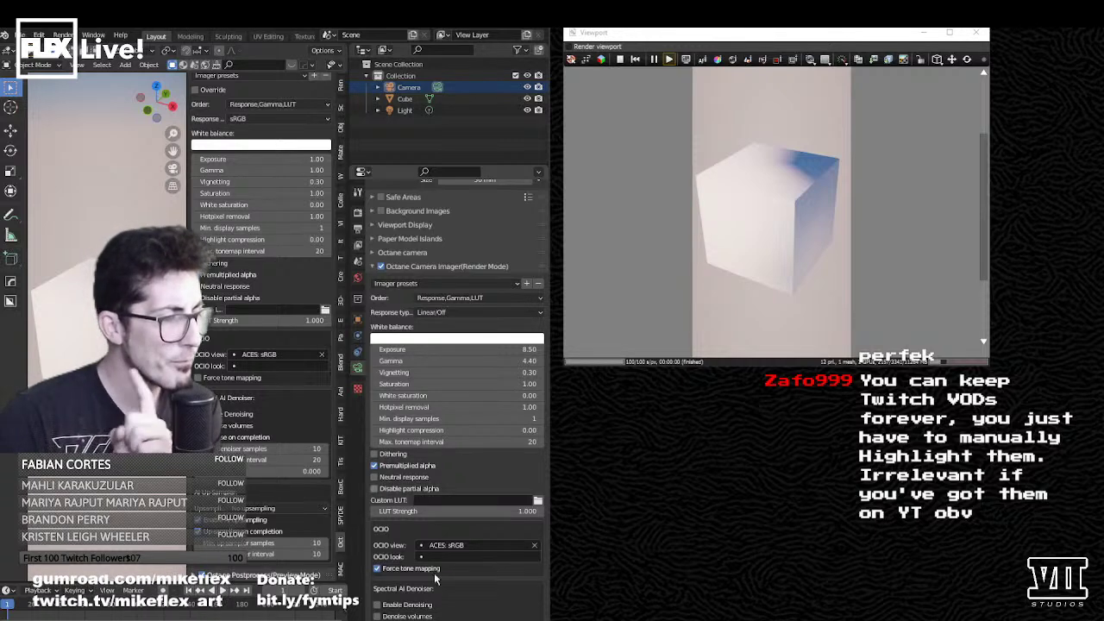
{"action": "scroll", "coordinate": [500, 535], "scroll_direction": "up", "scroll_amount": 3}
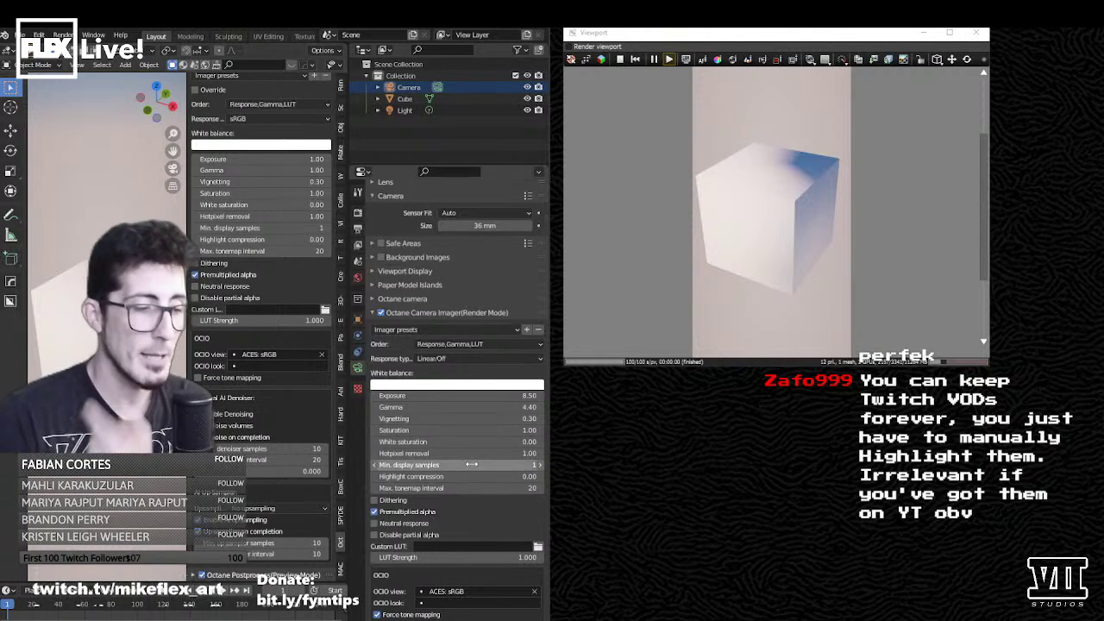
{"action": "scroll", "coordinate": [422, 559], "scroll_direction": "down", "scroll_amount": 3}
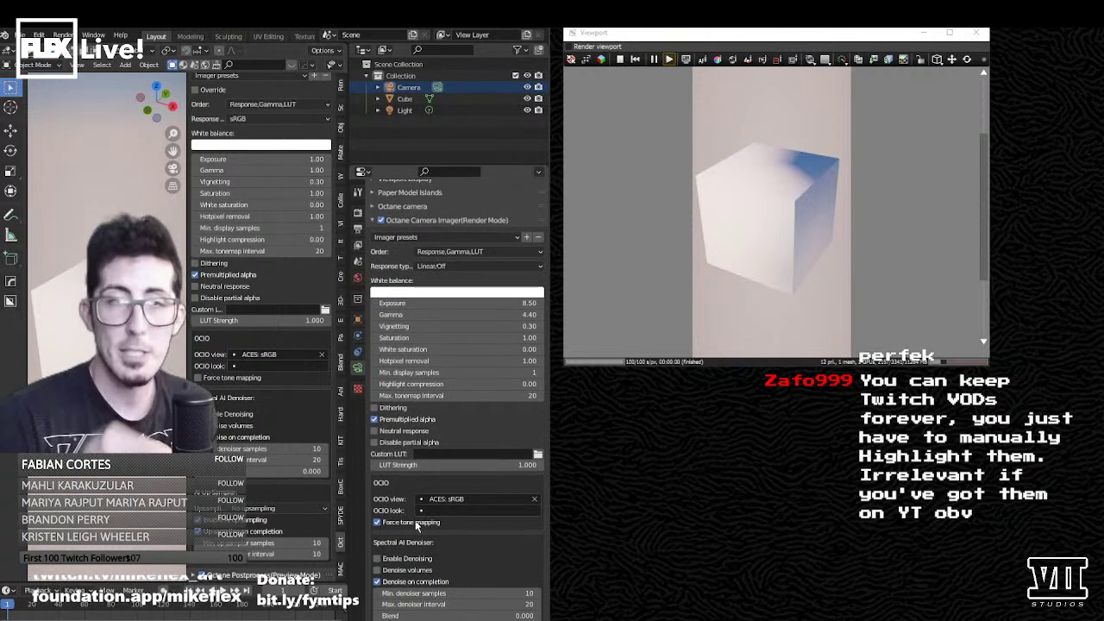
{"action": "left_click", "coordinate": [418, 524]}
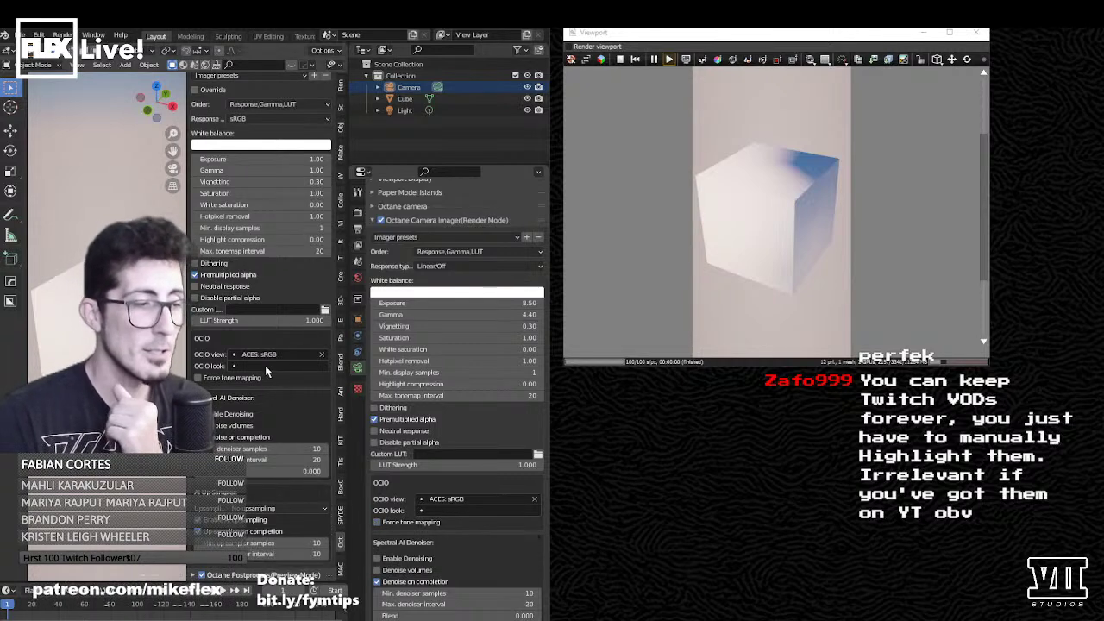
- Set the OCIO look of the Render Mode imager to None
{"action": "scroll", "coordinate": [263, 369], "scroll_direction": "up", "scroll_amount": 1}
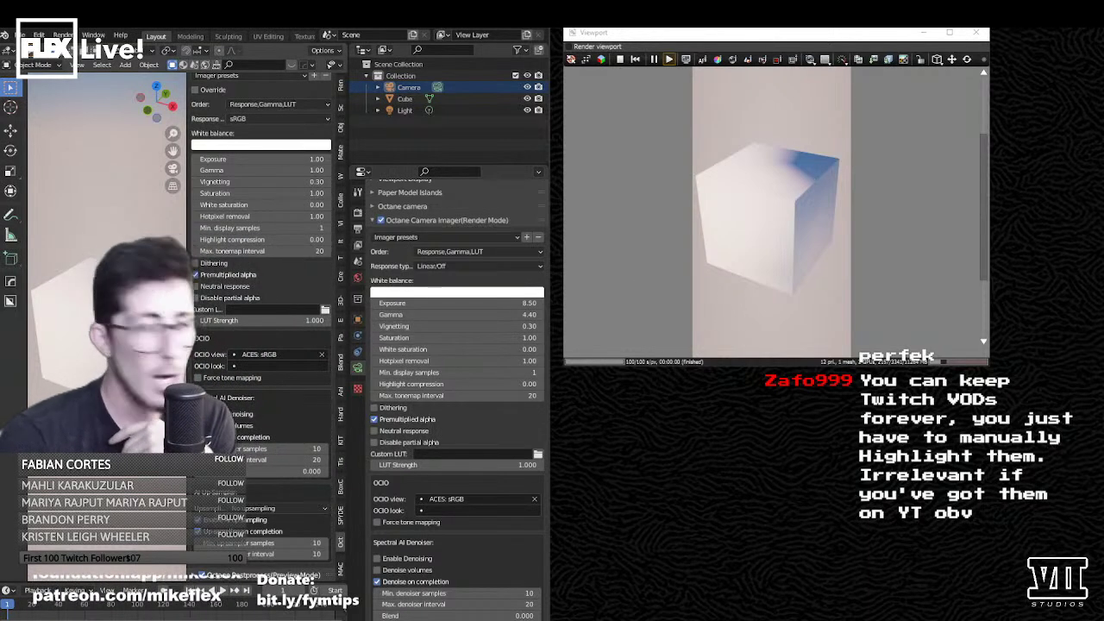
{"action": "scroll", "coordinate": [439, 459], "scroll_direction": "down", "scroll_amount": 3}
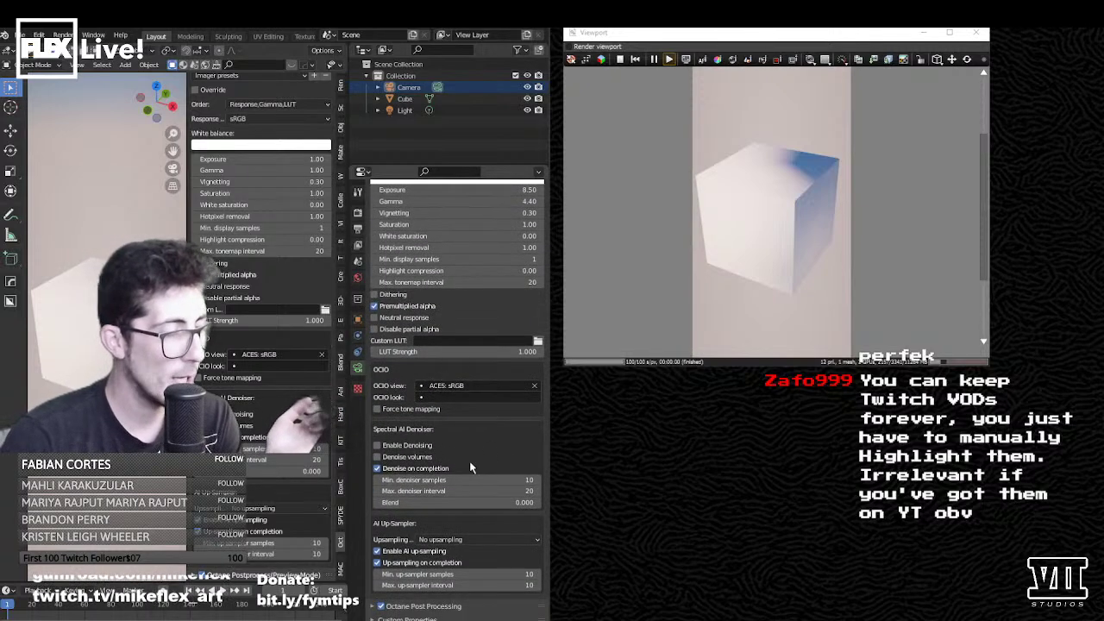
{"action": "scroll", "coordinate": [474, 469], "scroll_direction": "up", "scroll_amount": 4}
{"action": "scroll", "coordinate": [464, 427], "scroll_direction": "down", "scroll_amount": 2}
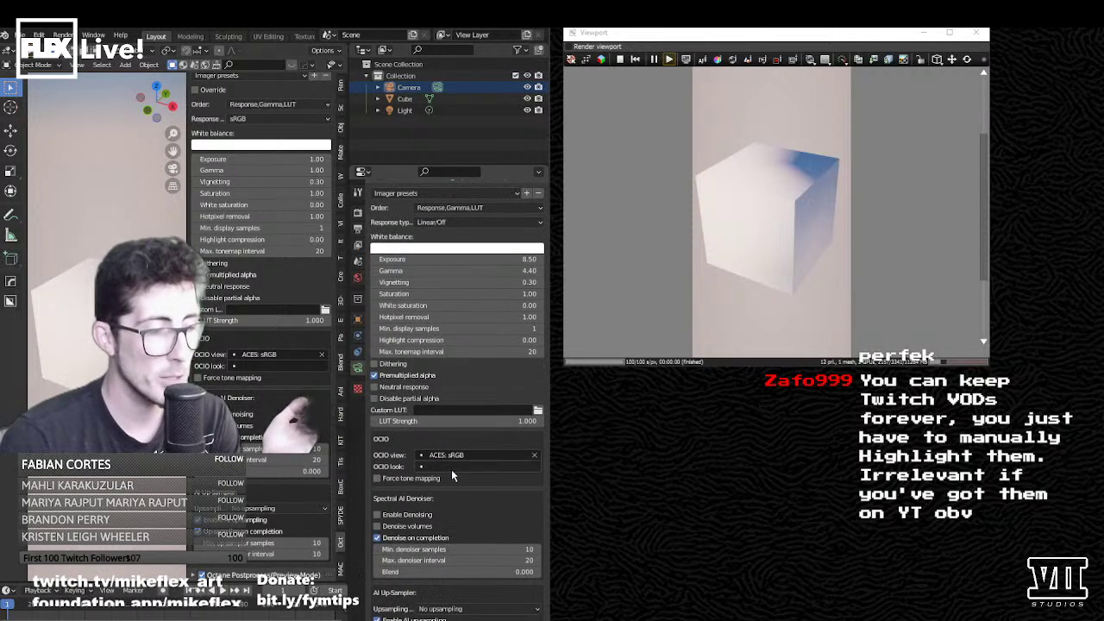
{"action": "left_click", "coordinate": [456, 466]}
{"action": "left_click", "coordinate": [434, 485]}
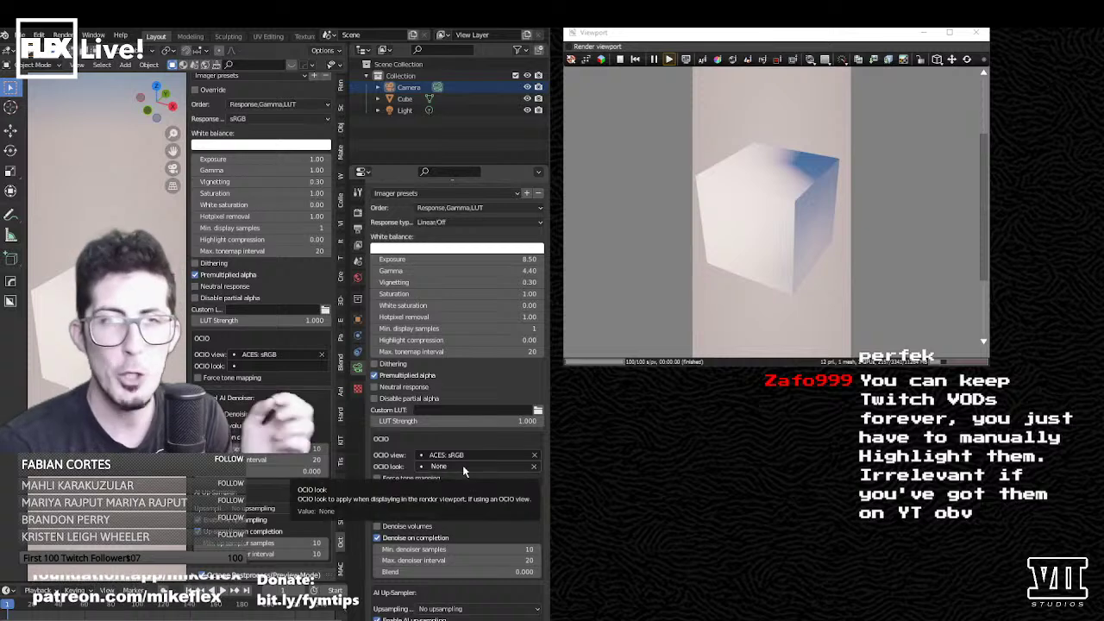
- Review the Render Mode imager's OCIO look choices, clear the look and select None again
{"action": "left_click", "coordinate": [458, 469]}
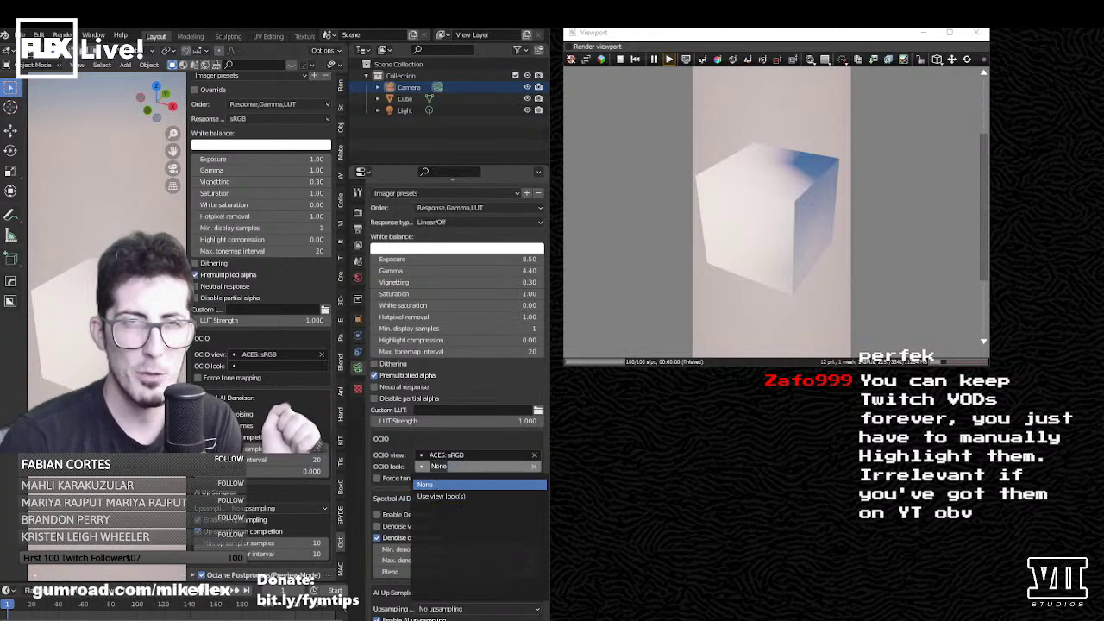
{"action": "left_click", "coordinate": [436, 486]}
{"action": "left_click", "coordinate": [439, 467]}
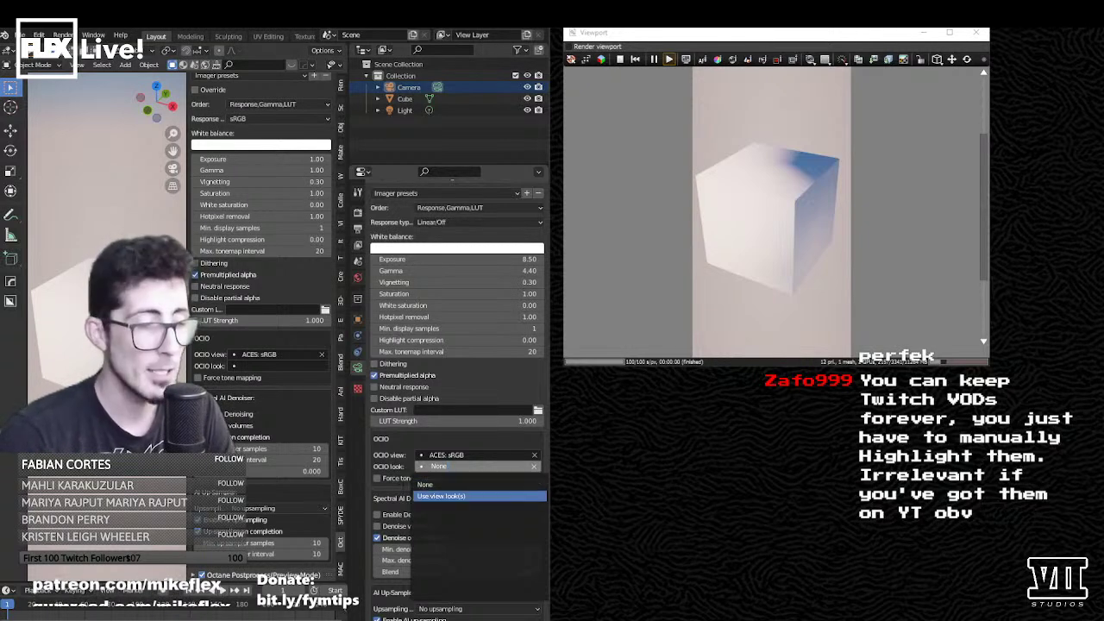
{"action": "left_click", "coordinate": [440, 485]}
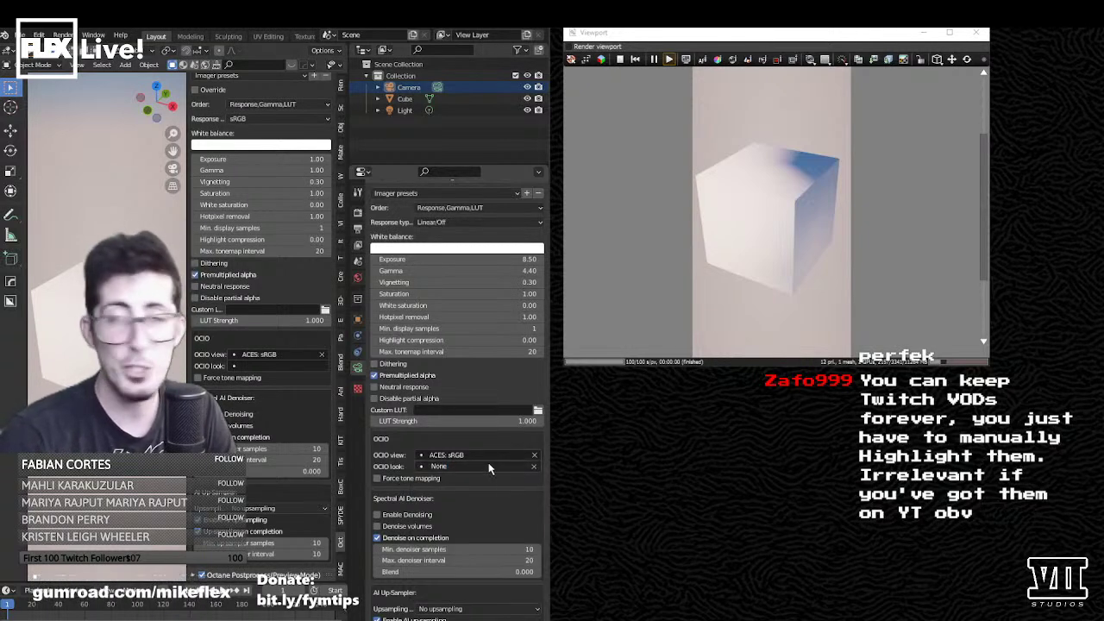
{"action": "left_click", "coordinate": [533, 468]}
{"action": "left_click", "coordinate": [480, 469]}
{"action": "left_click", "coordinate": [431, 486]}
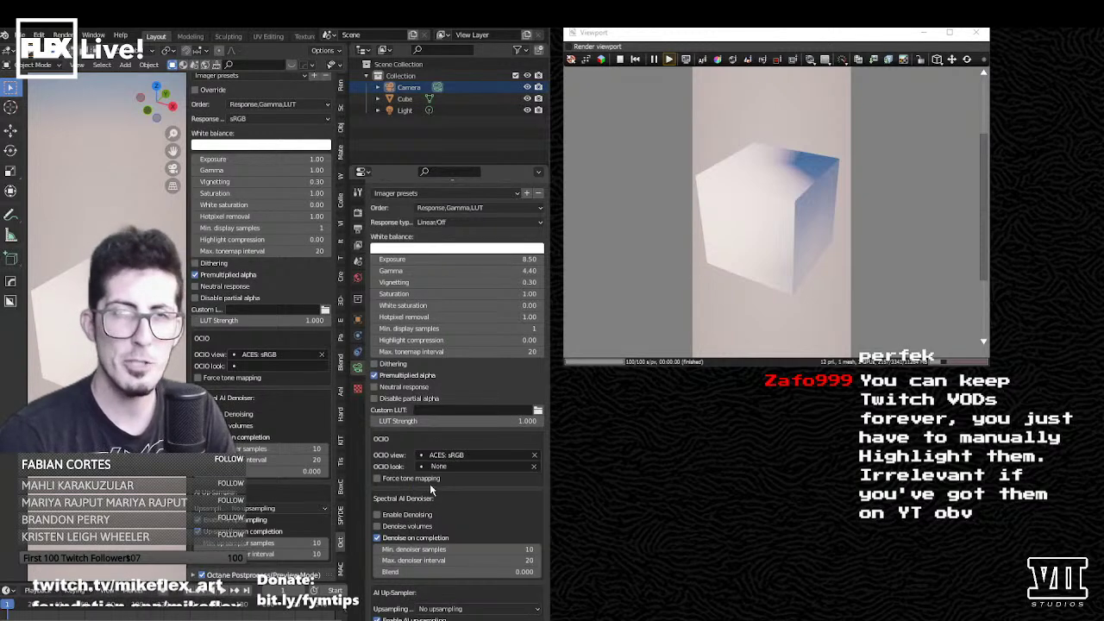
- Set the OCIO look of the Preview Mode imager to None to match the Render Mode imager
{"action": "left_click", "coordinate": [276, 366]}
{"action": "left_click", "coordinate": [256, 390]}
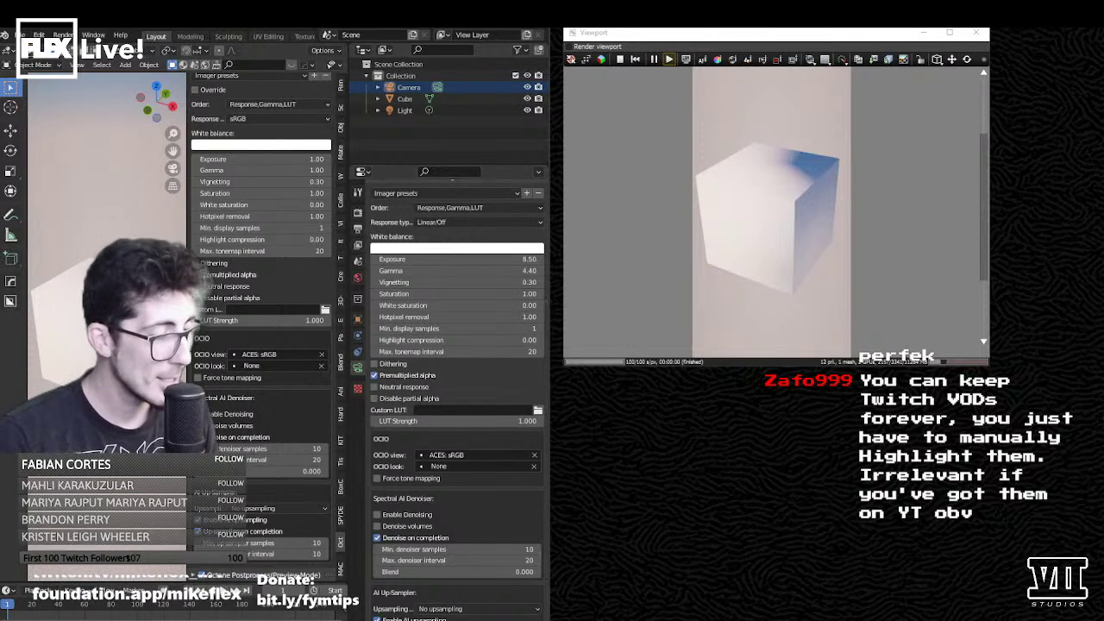
- Switch to 3ds Max and shift the Octane Preferences window slightly
{"action": "key", "text": "alt+Tab"}
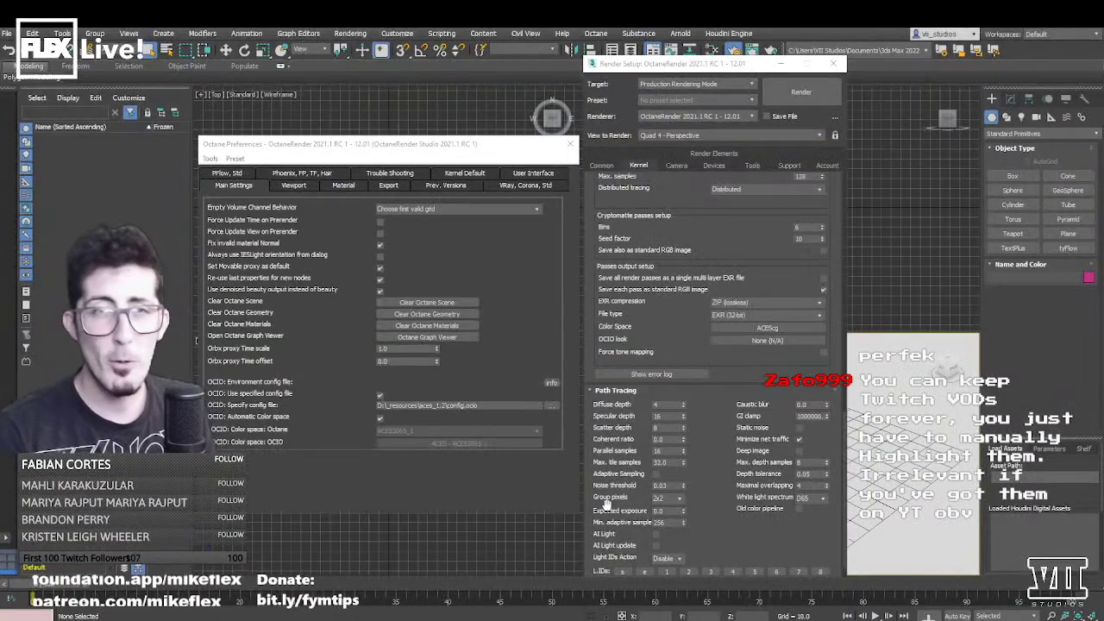
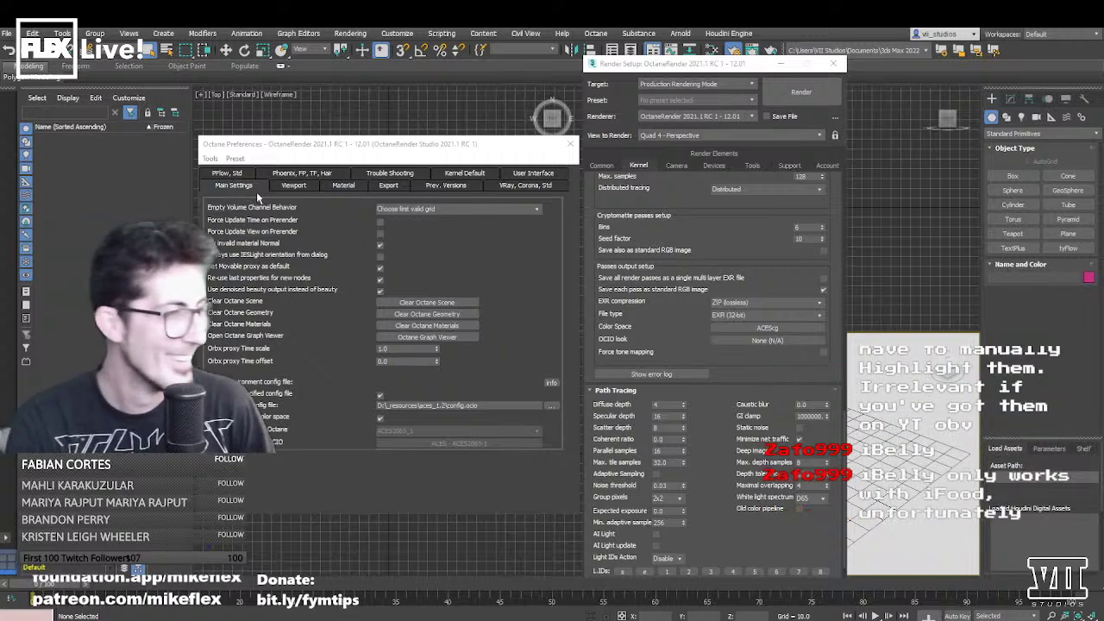
{"action": "left_click_drag", "start_coordinate": [466, 148], "coordinate": [460, 146]}
{"action": "left_click", "coordinate": [33, 34]}
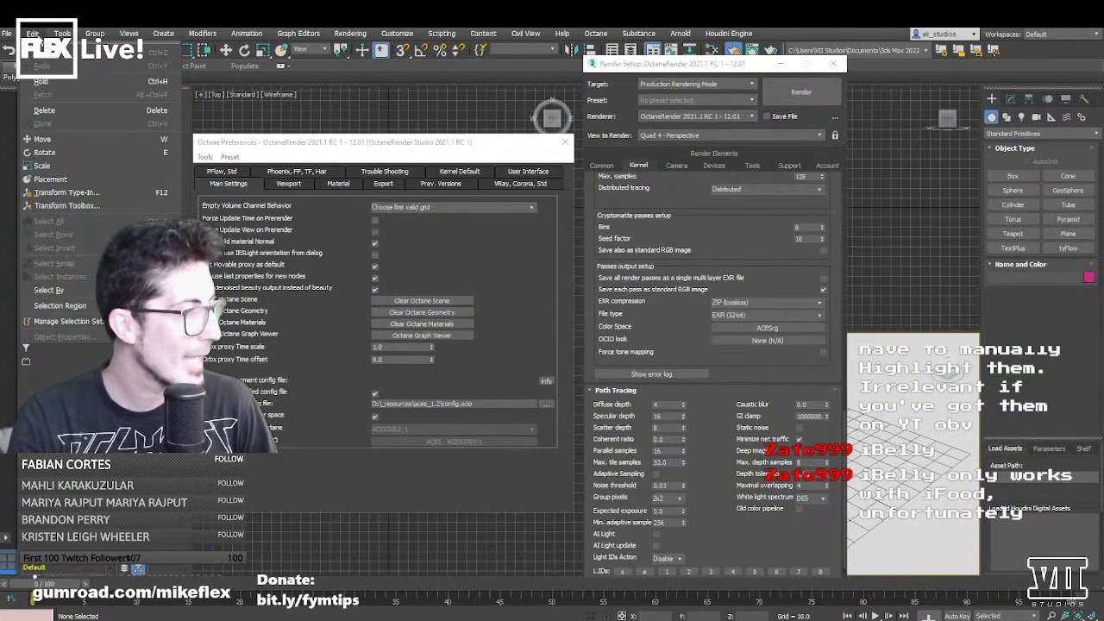
{"action": "left_click", "coordinate": [37, 36]}
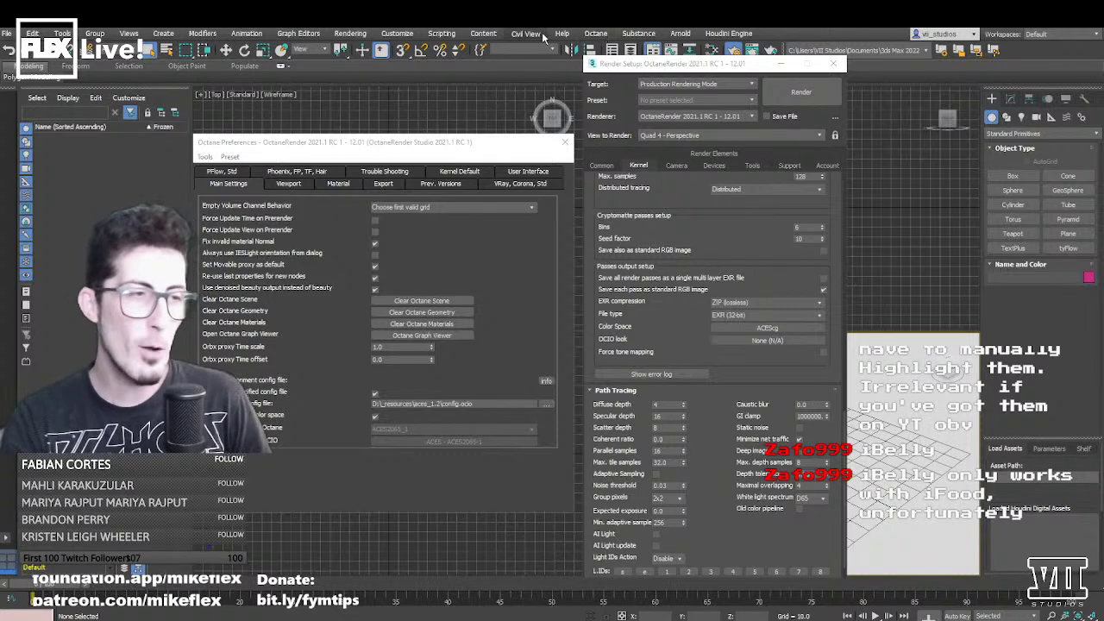
{"action": "left_click", "coordinate": [596, 34]}
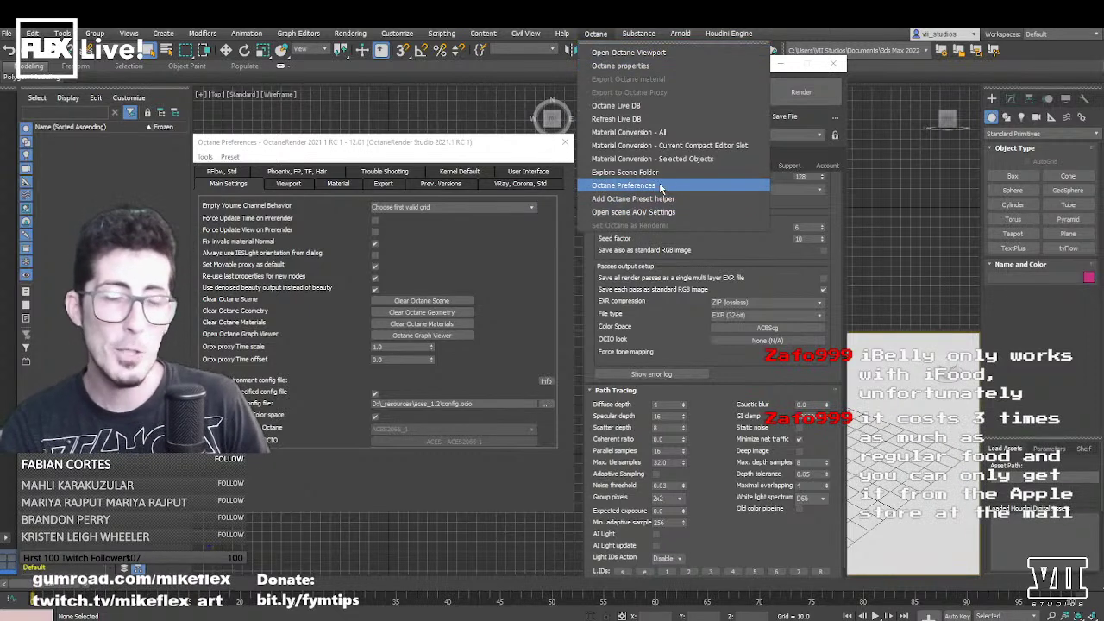
{"action": "left_click", "coordinate": [643, 66]}
{"action": "left_click_drag", "start_coordinate": [459, 171], "coordinate": [559, 219]}
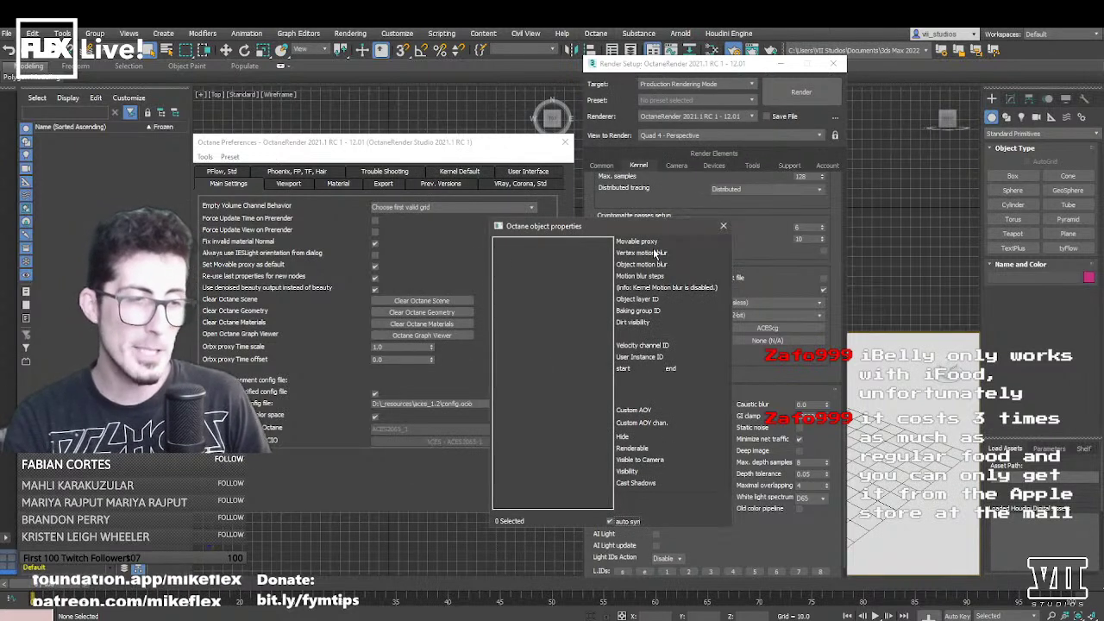
{"action": "left_click_drag", "start_coordinate": [632, 227], "coordinate": [683, 208]}
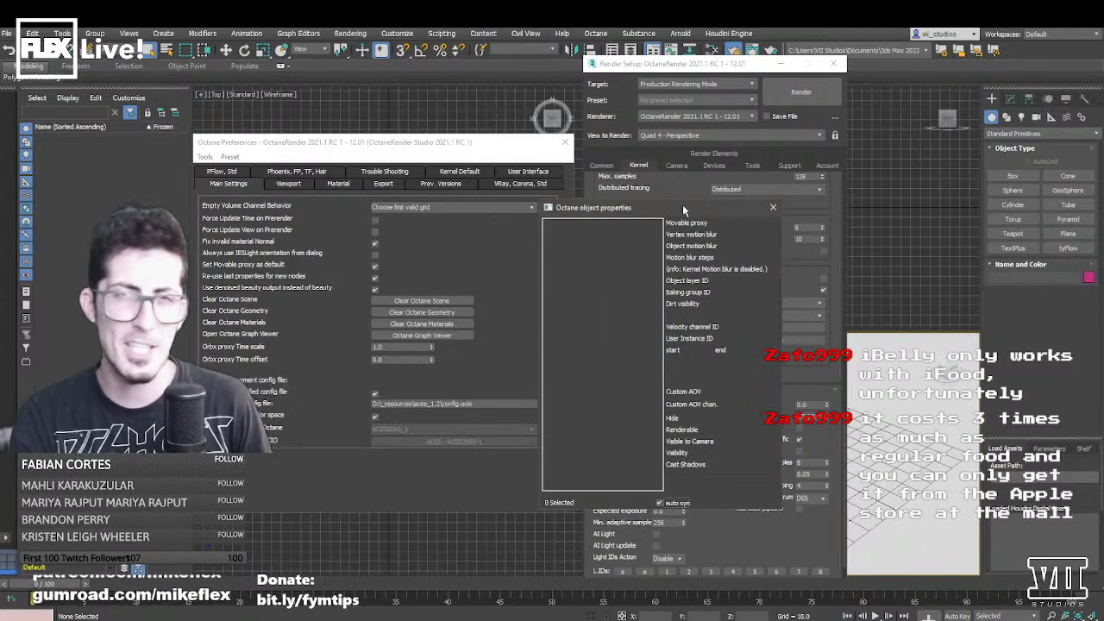
{"action": "left_click_drag", "start_coordinate": [645, 211], "coordinate": [651, 223]}
{"action": "left_click", "coordinate": [777, 221]}
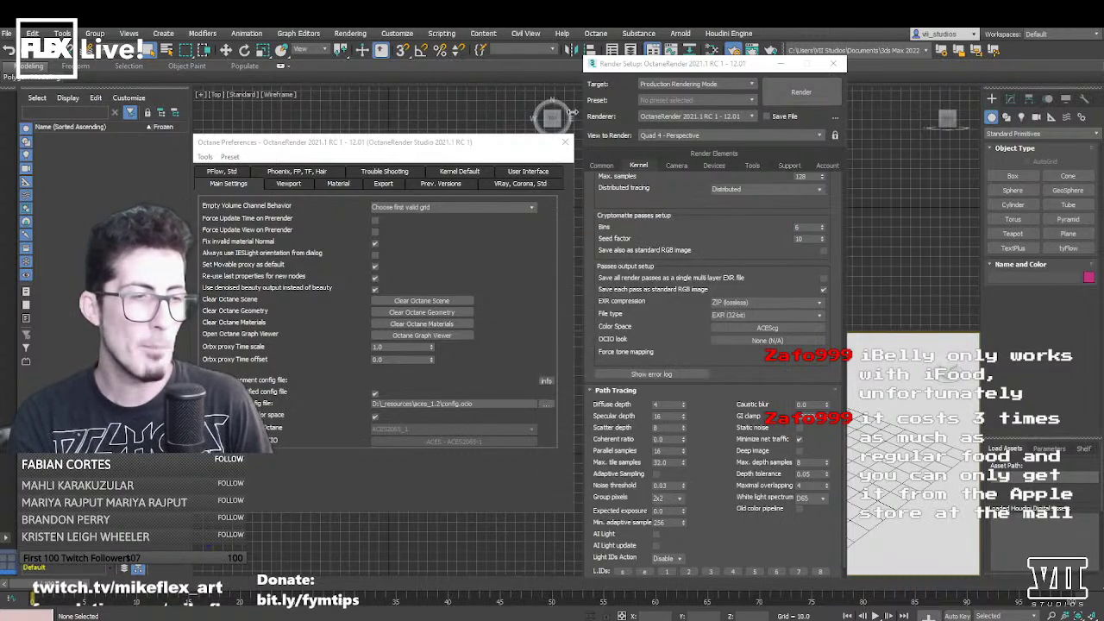
- Load config.ocio from the aces_1.2 folder as the OCIO config file in the Octane Preferences main settings
{"action": "left_click", "coordinate": [596, 33]}
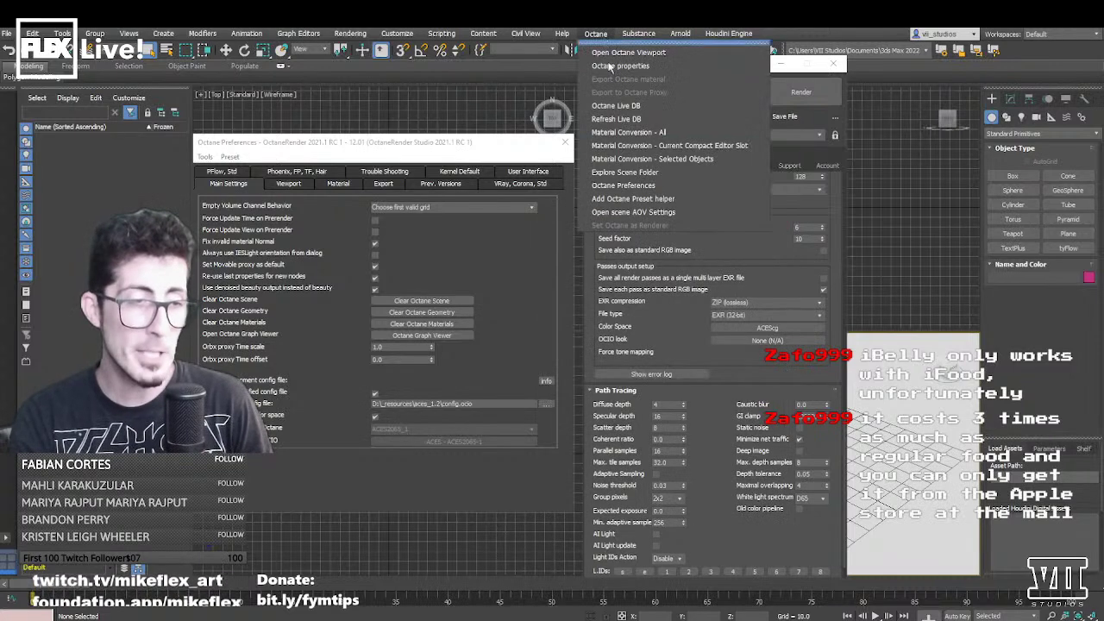
{"action": "left_click", "coordinate": [416, 150]}
{"action": "left_click_drag", "start_coordinate": [430, 150], "coordinate": [409, 138]}
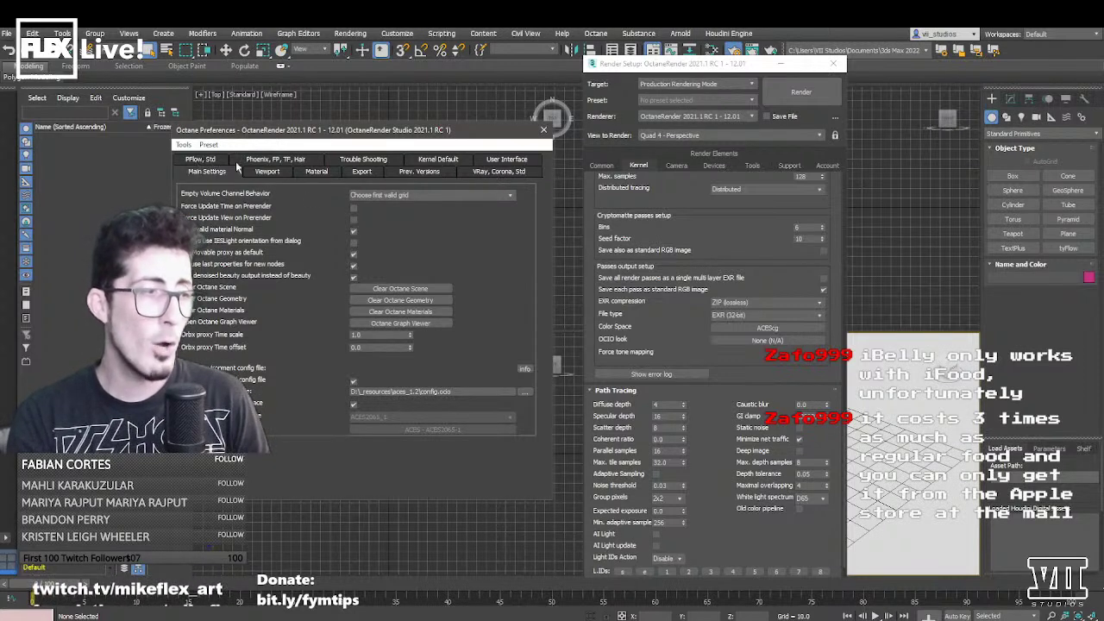
{"action": "left_click", "coordinate": [281, 160]}
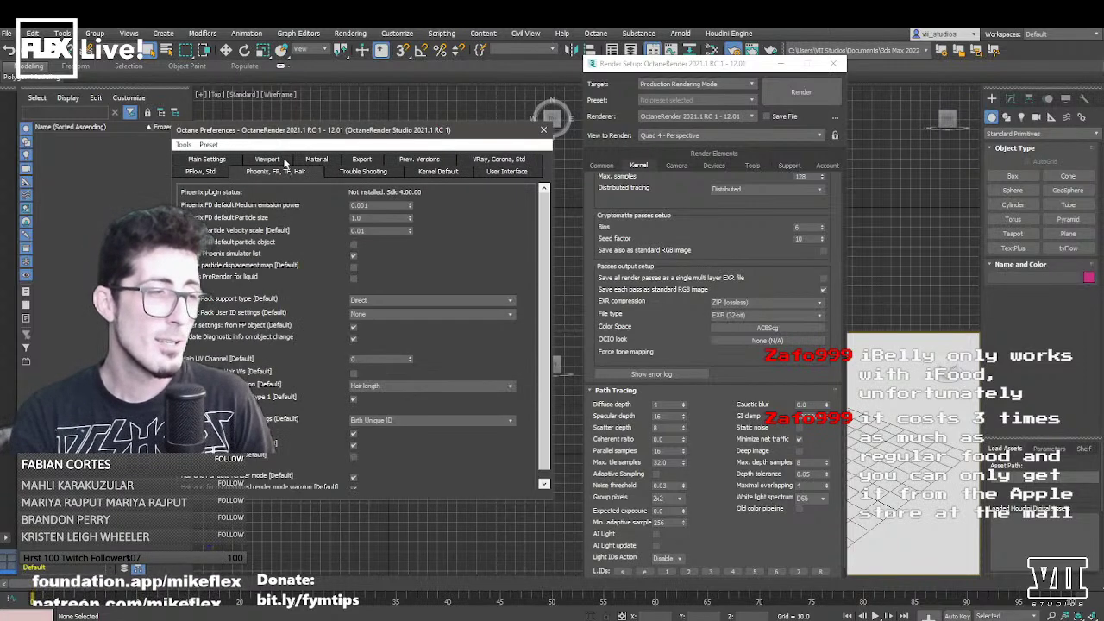
{"action": "left_click", "coordinate": [215, 160]}
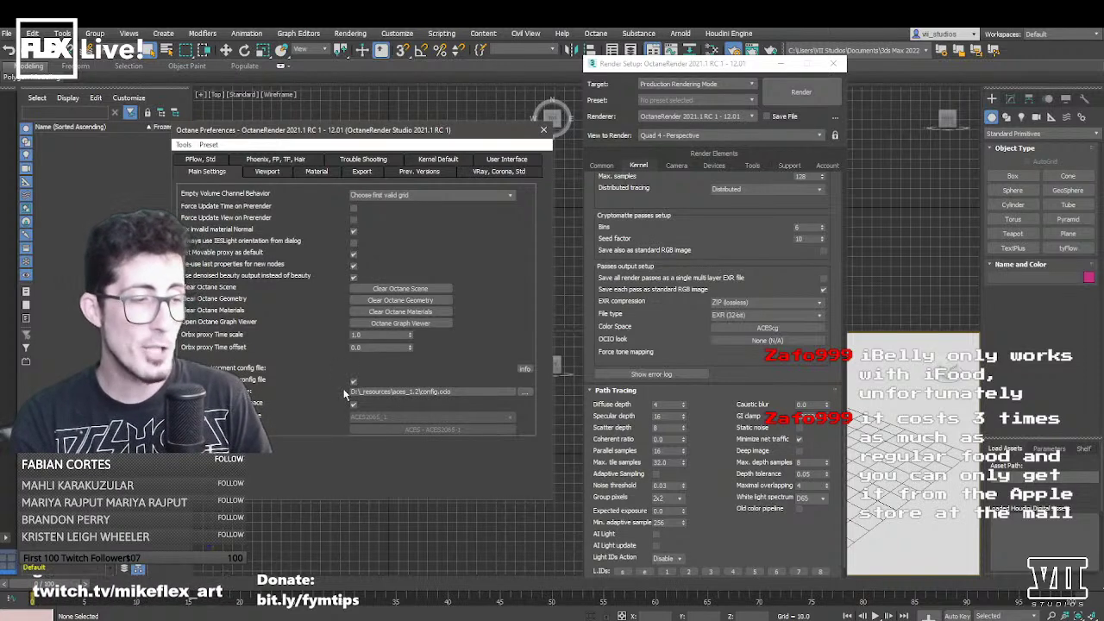
{"action": "left_click", "coordinate": [526, 394]}
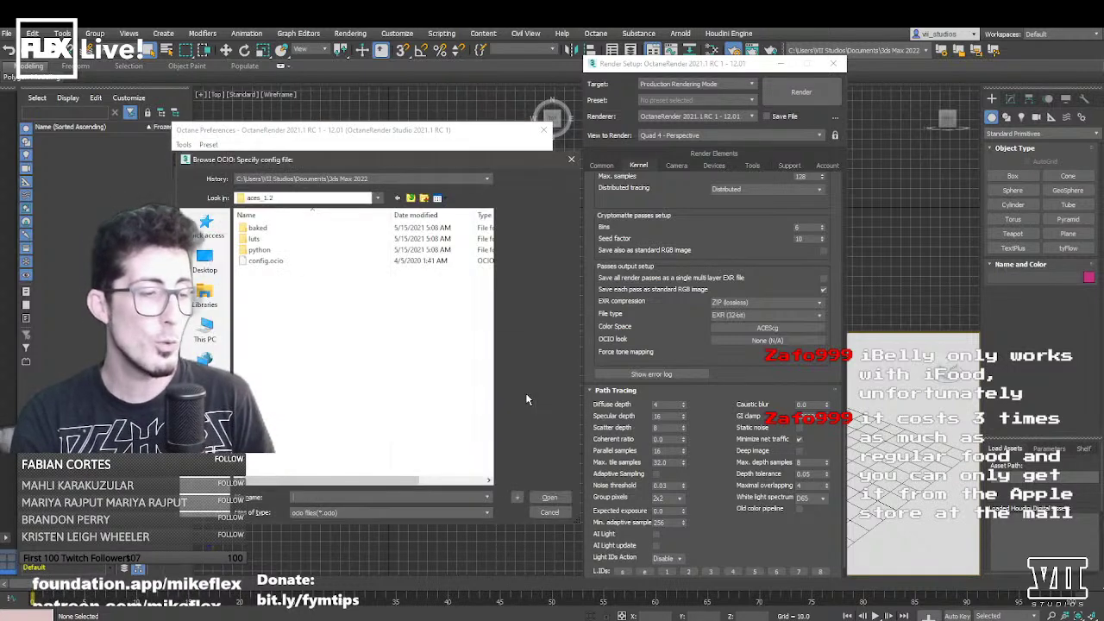
{"action": "double_click", "coordinate": [257, 263]}
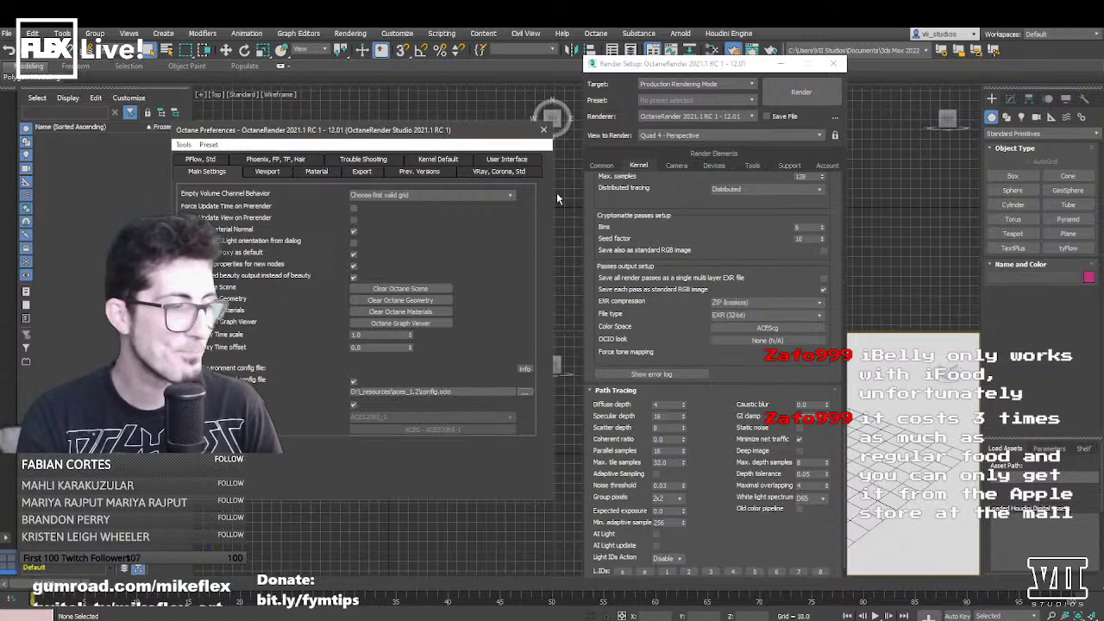
- Close Octane Preferences, review the kernel settings in Render Setup and close that window too
{"action": "left_click", "coordinate": [544, 130]}
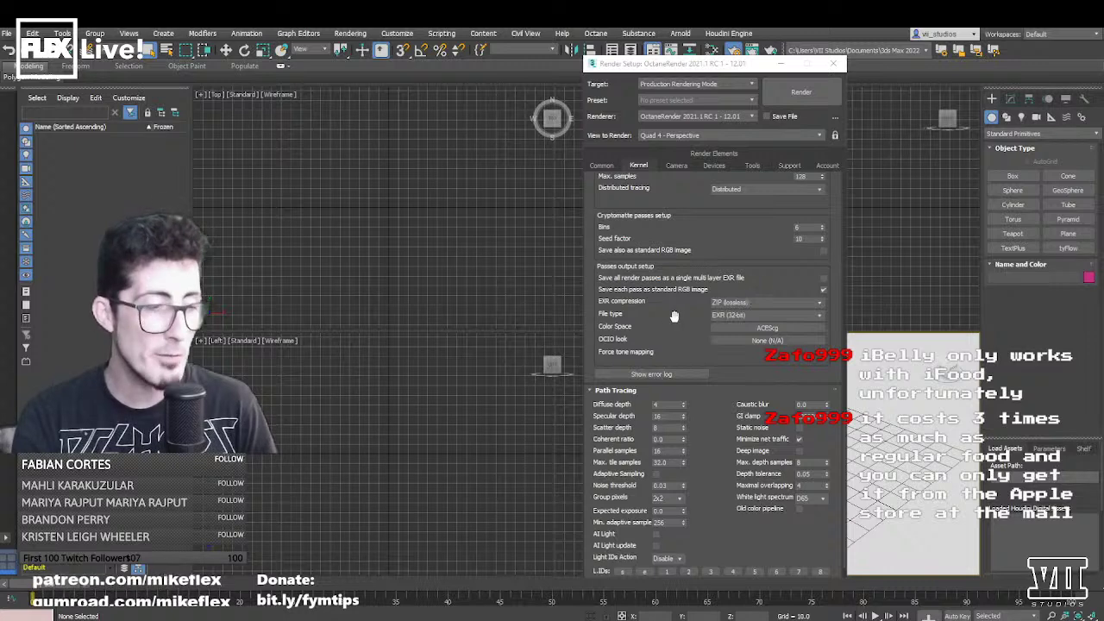
{"action": "scroll", "coordinate": [686, 330], "scroll_direction": "up", "scroll_amount": 2}
{"action": "scroll", "coordinate": [699, 302], "scroll_direction": "up", "scroll_amount": 5}
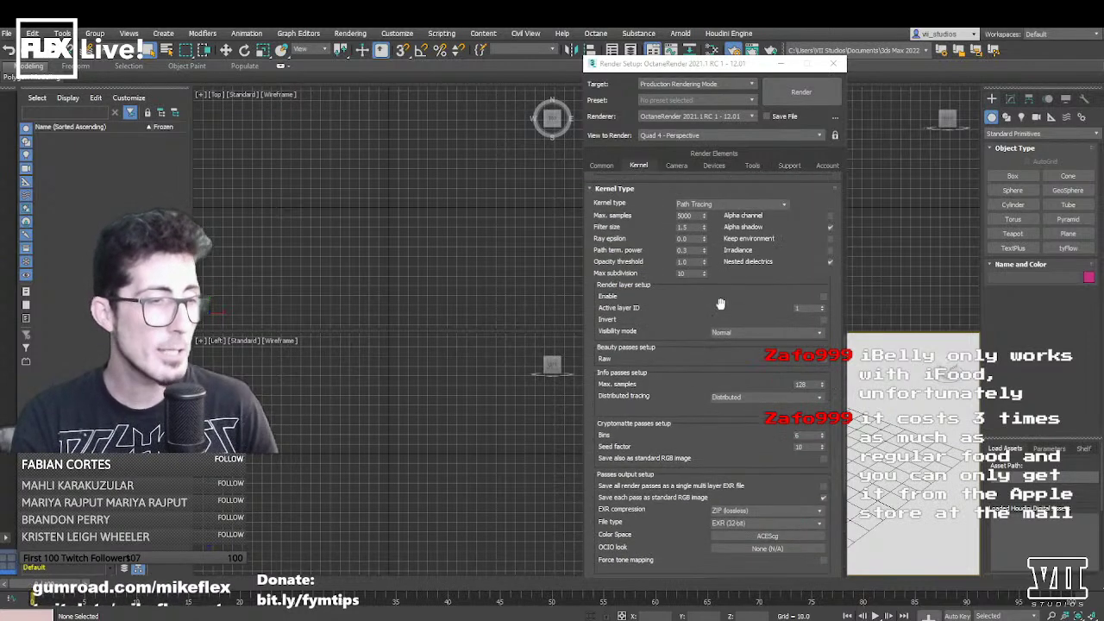
{"action": "left_click", "coordinate": [833, 64]}
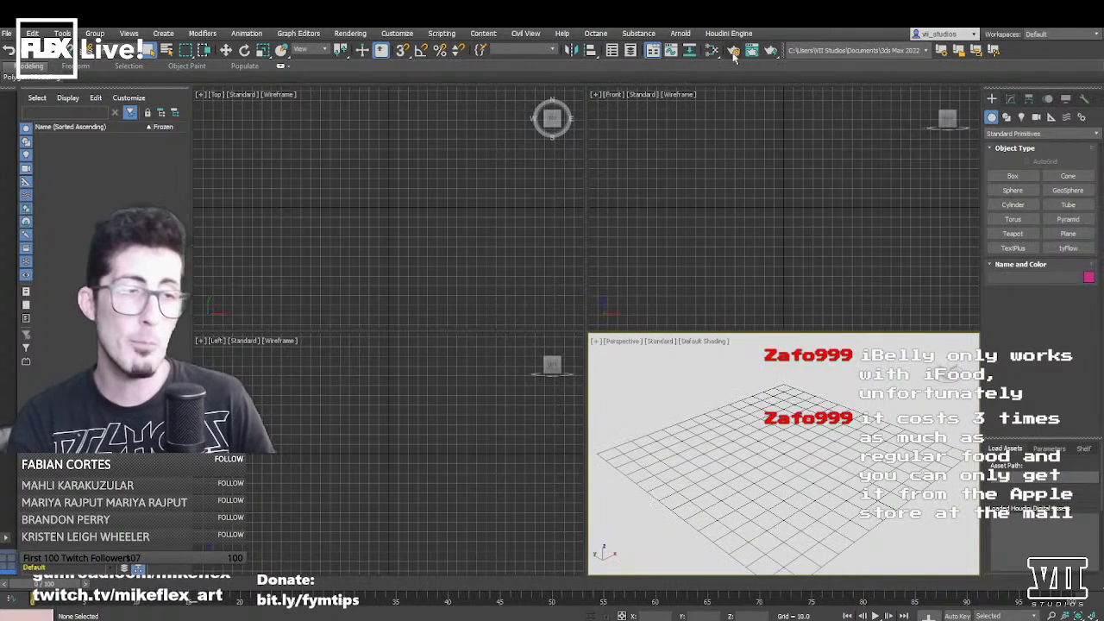
- Open Render Setup, move its window aside and keep OctaneRender 2021.1 RC 1 - 12.01 as the renderer
{"action": "left_click", "coordinate": [596, 33]}
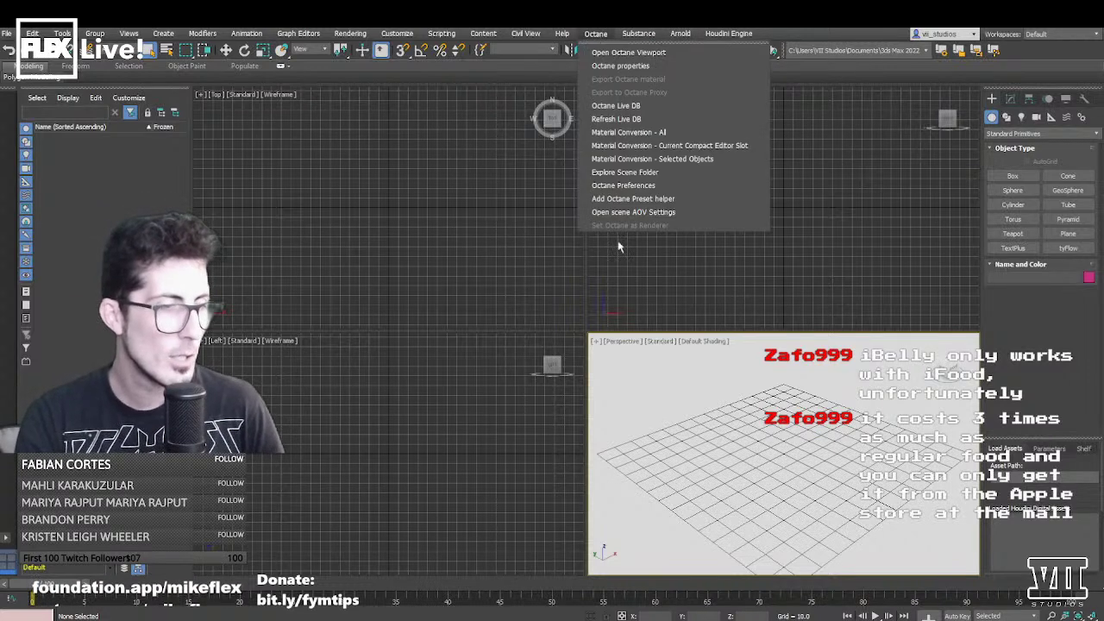
{"action": "left_click", "coordinate": [604, 35]}
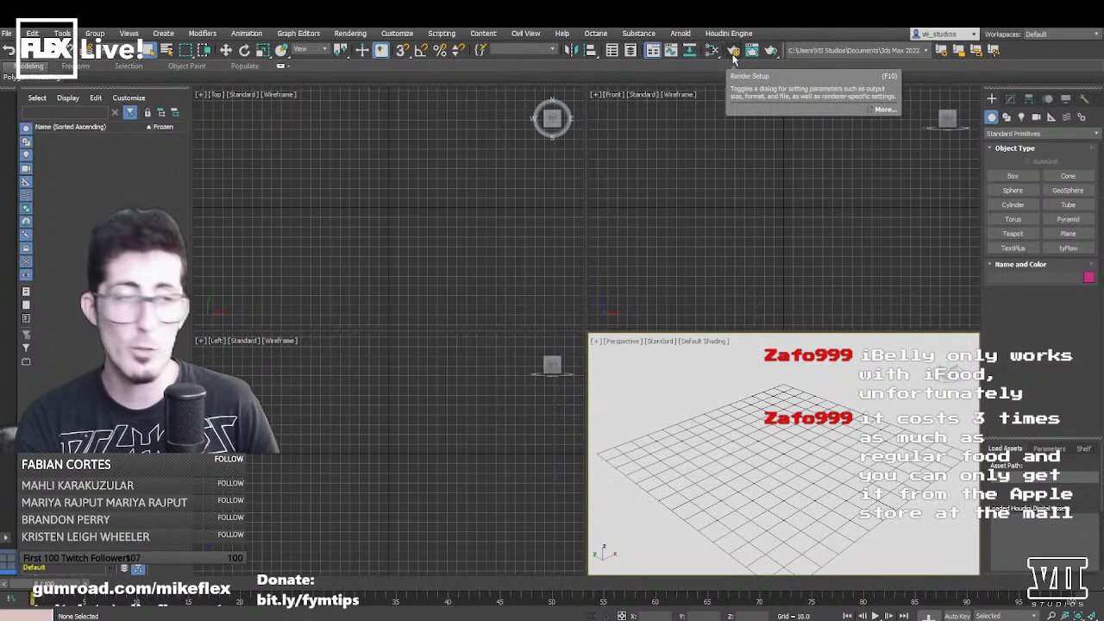
{"action": "left_click", "coordinate": [733, 54]}
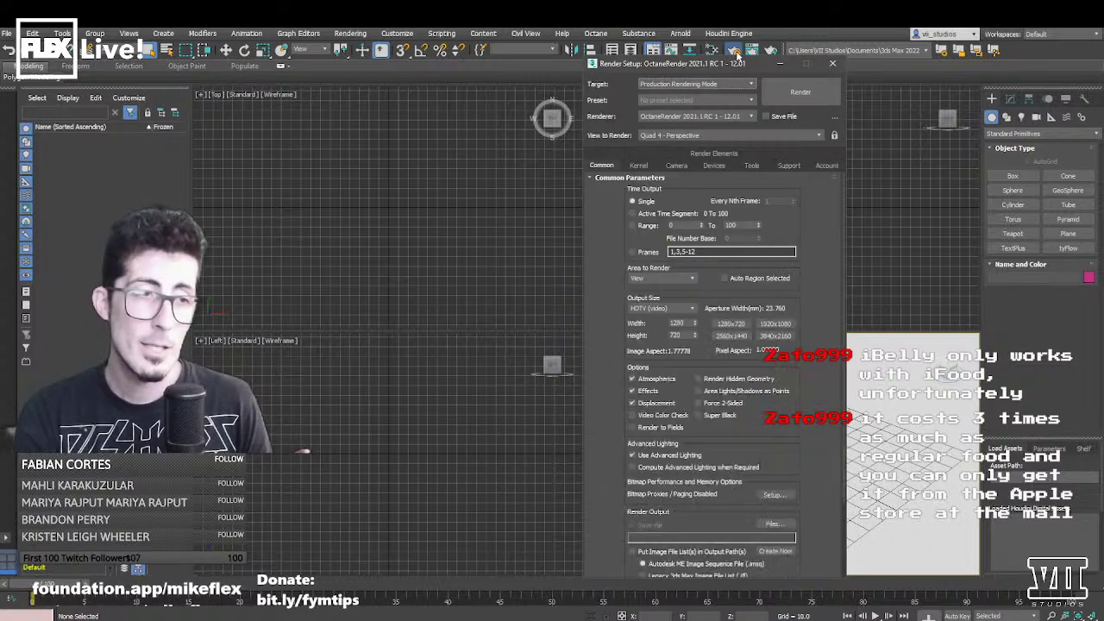
{"action": "left_click_drag", "start_coordinate": [728, 62], "coordinate": [528, 54]}
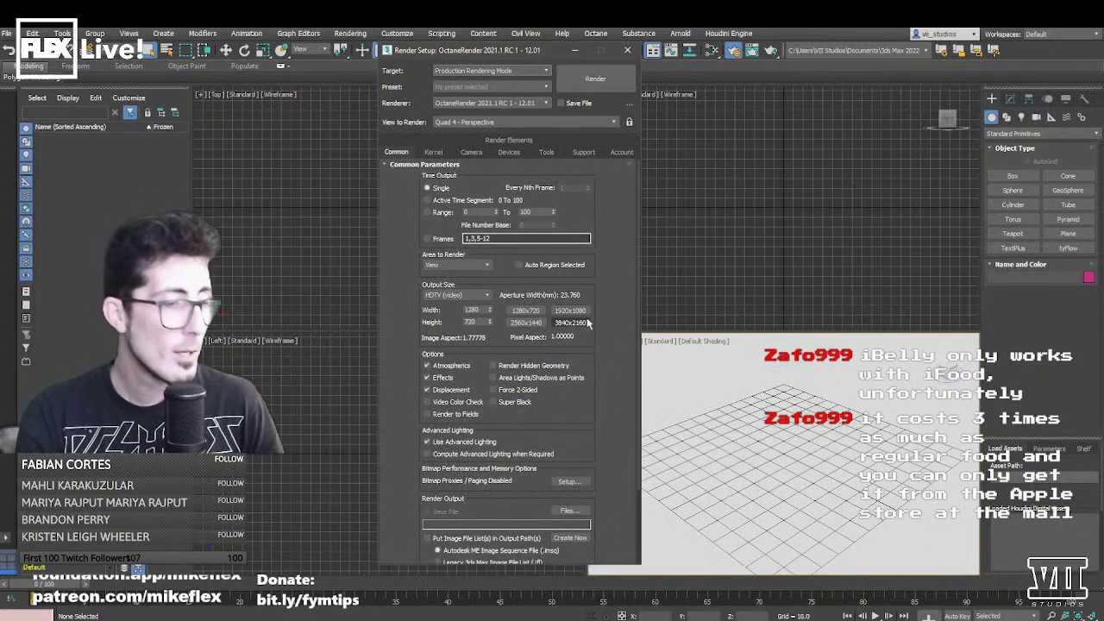
{"action": "left_click", "coordinate": [472, 151]}
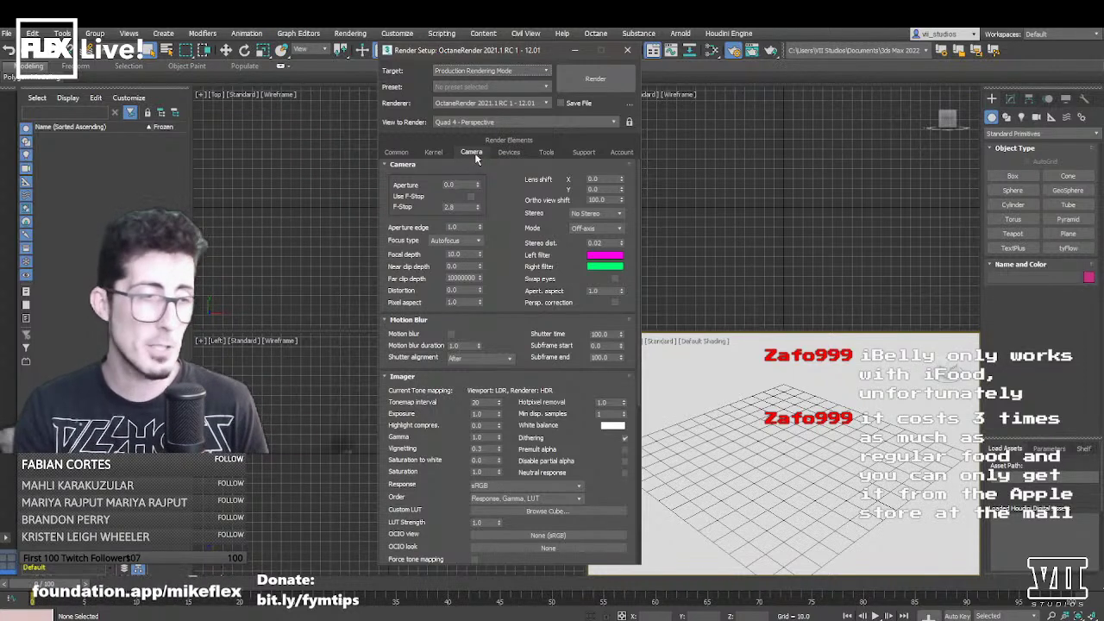
{"action": "left_click", "coordinate": [501, 103]}
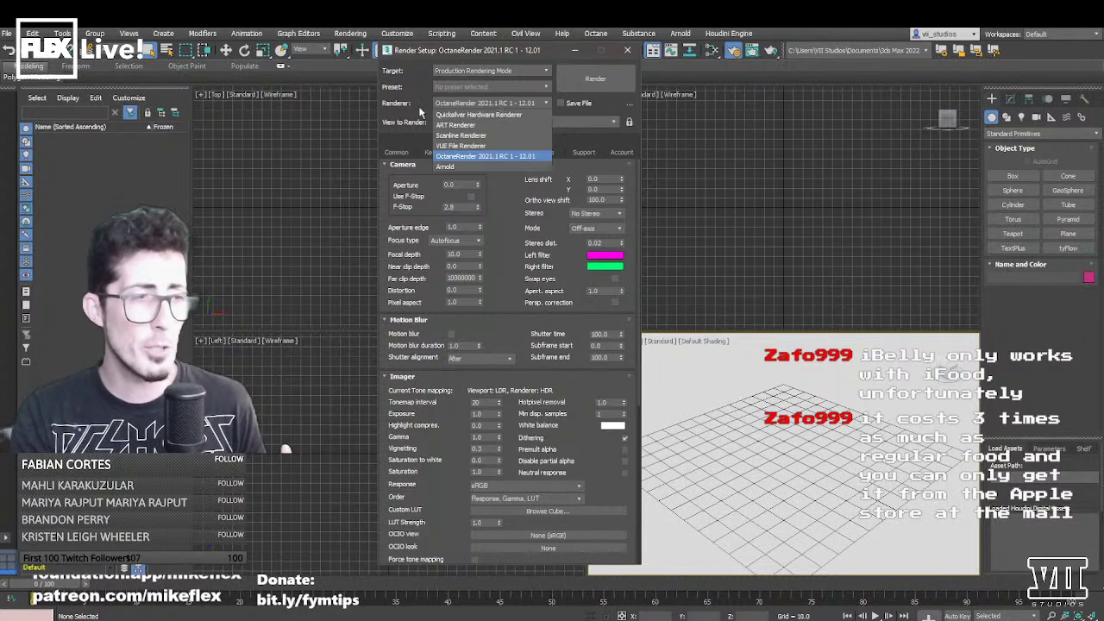
{"action": "left_click", "coordinate": [488, 158]}
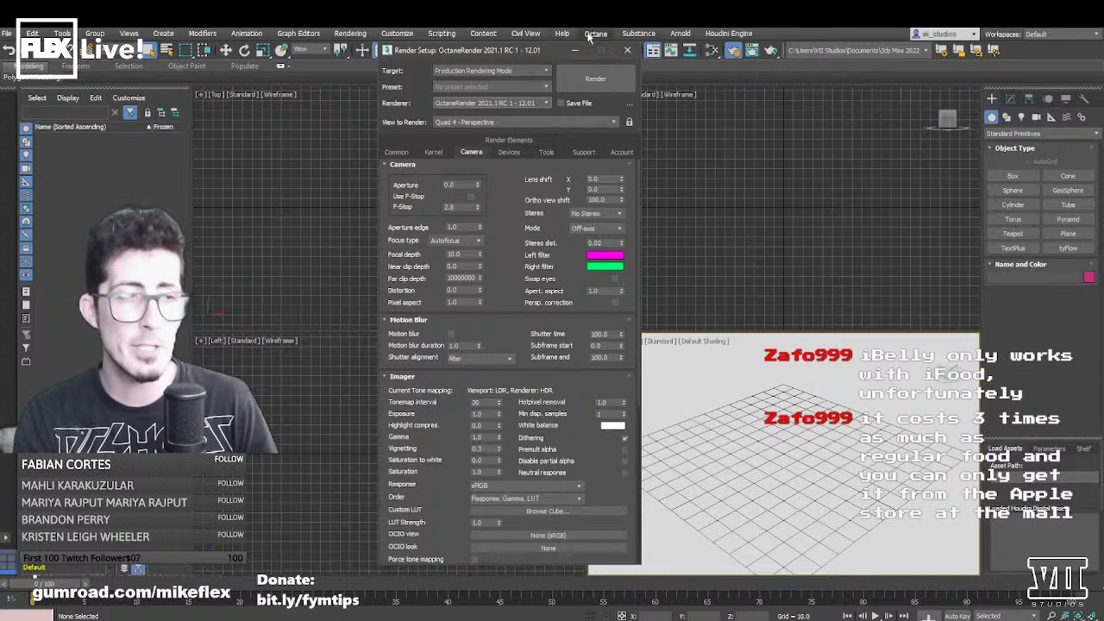
- Look through the common render parameters and the email notification options in Render Setup
{"action": "left_click", "coordinate": [595, 33]}
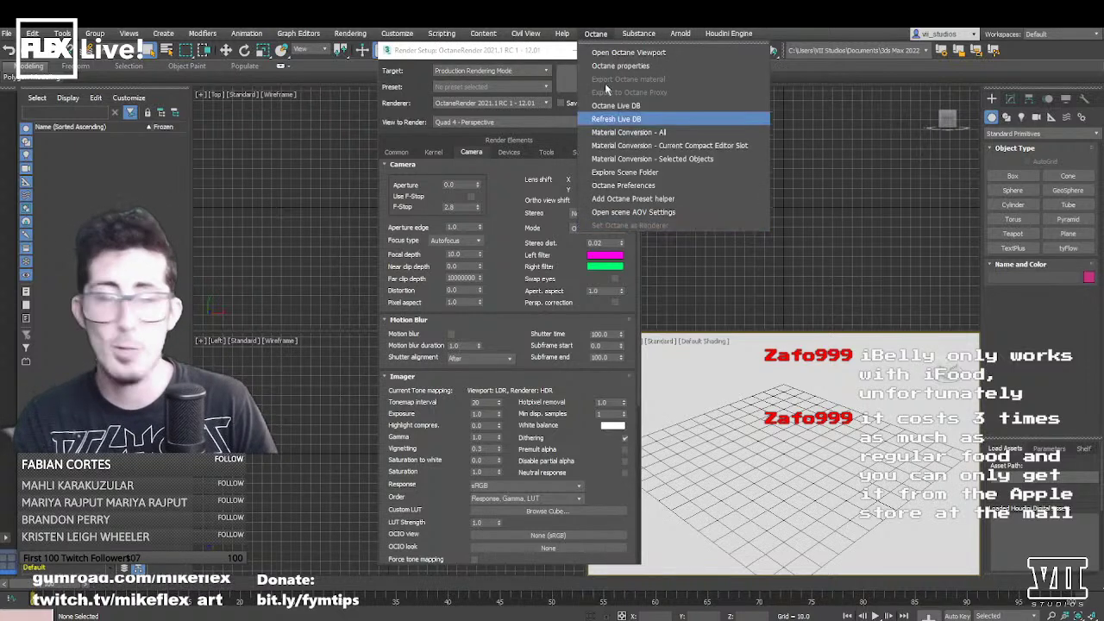
{"action": "left_click", "coordinate": [595, 32]}
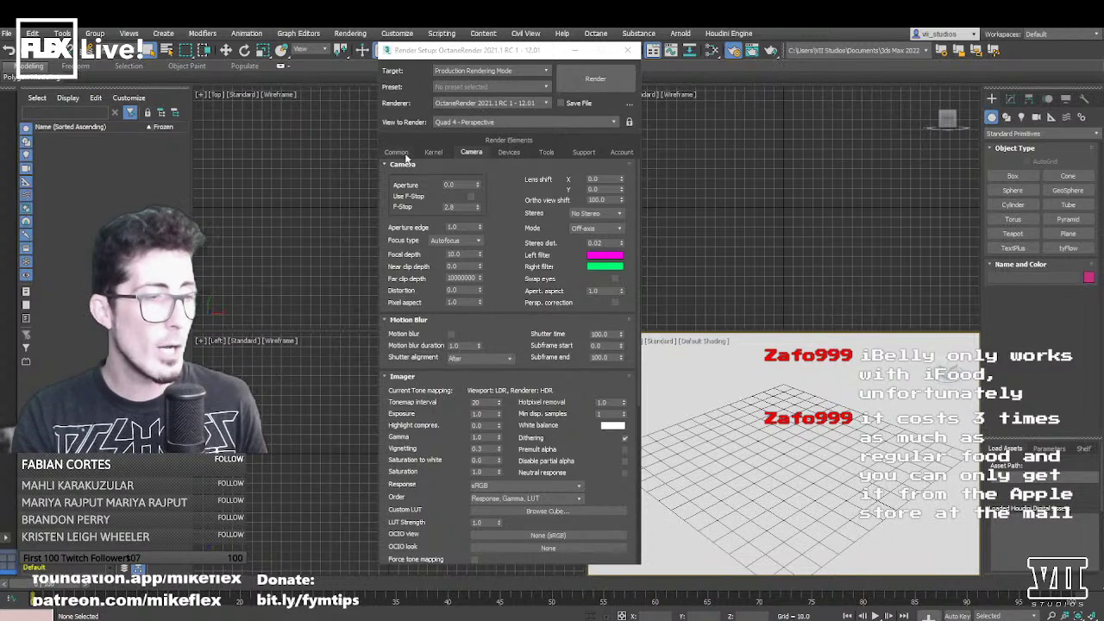
{"action": "left_click", "coordinate": [396, 151]}
{"action": "scroll", "coordinate": [620, 363], "scroll_direction": "down", "scroll_amount": 3}
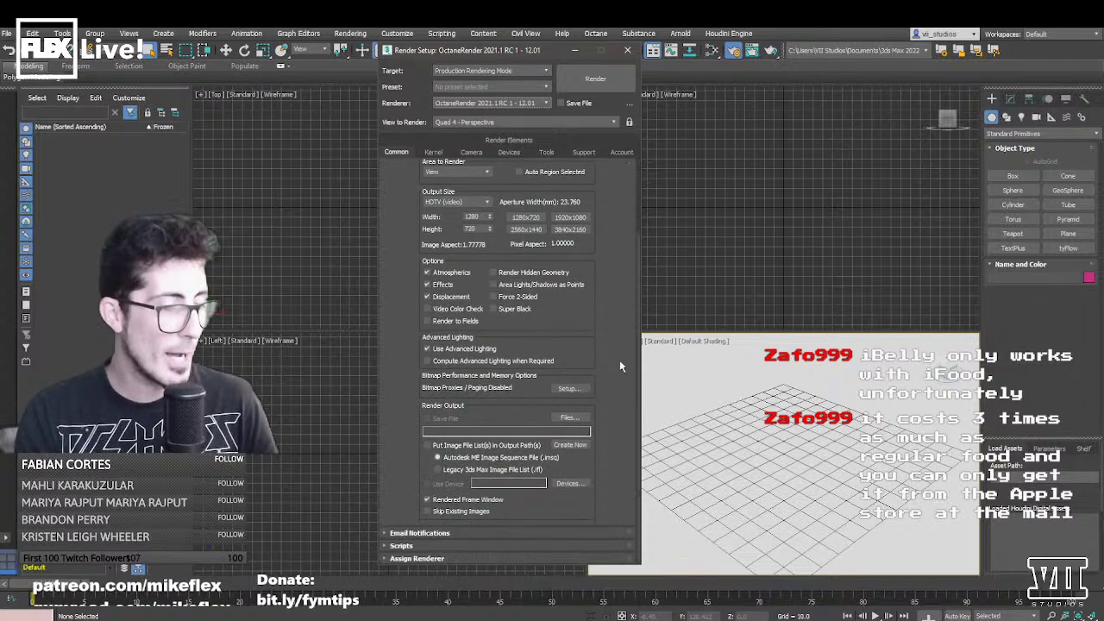
{"action": "left_click", "coordinate": [414, 534]}
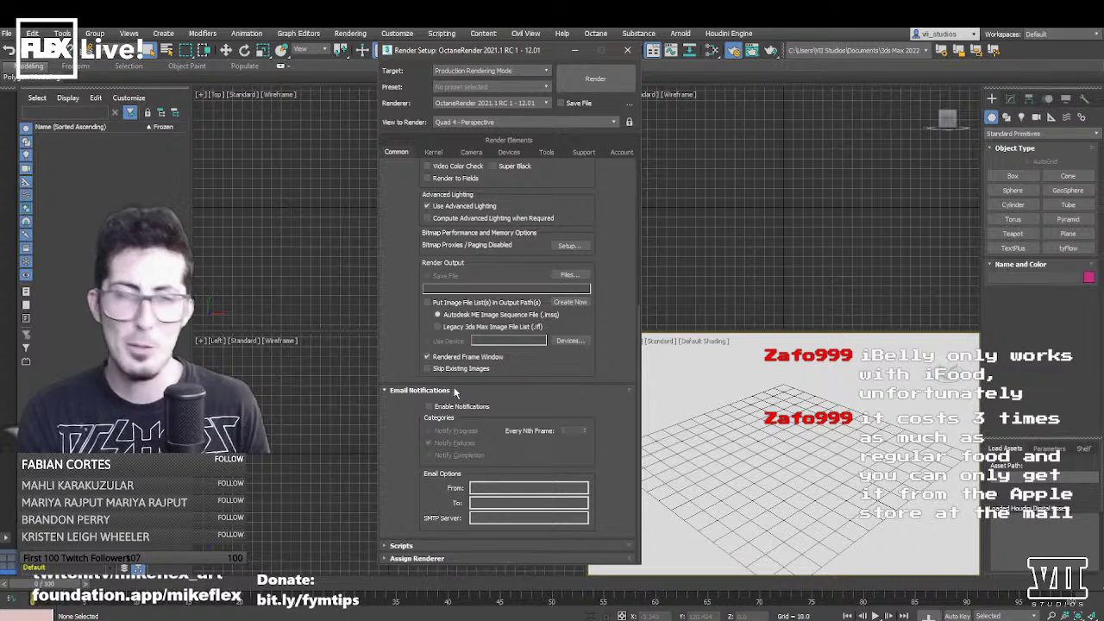
{"action": "left_click", "coordinate": [423, 390]}
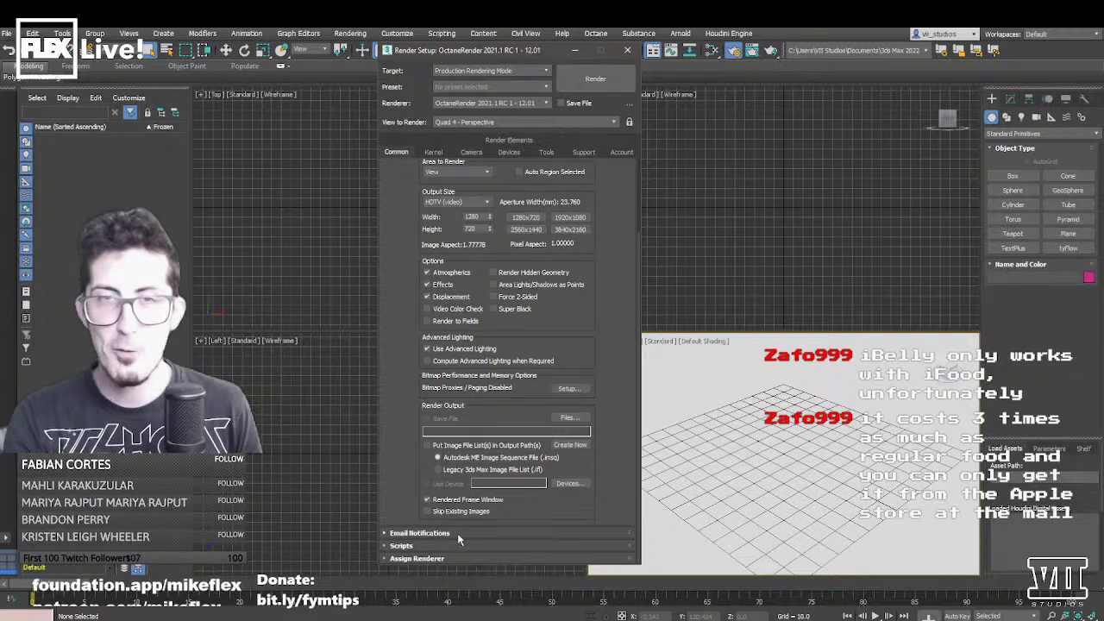
{"action": "scroll", "coordinate": [457, 535], "scroll_direction": "up", "scroll_amount": 3}
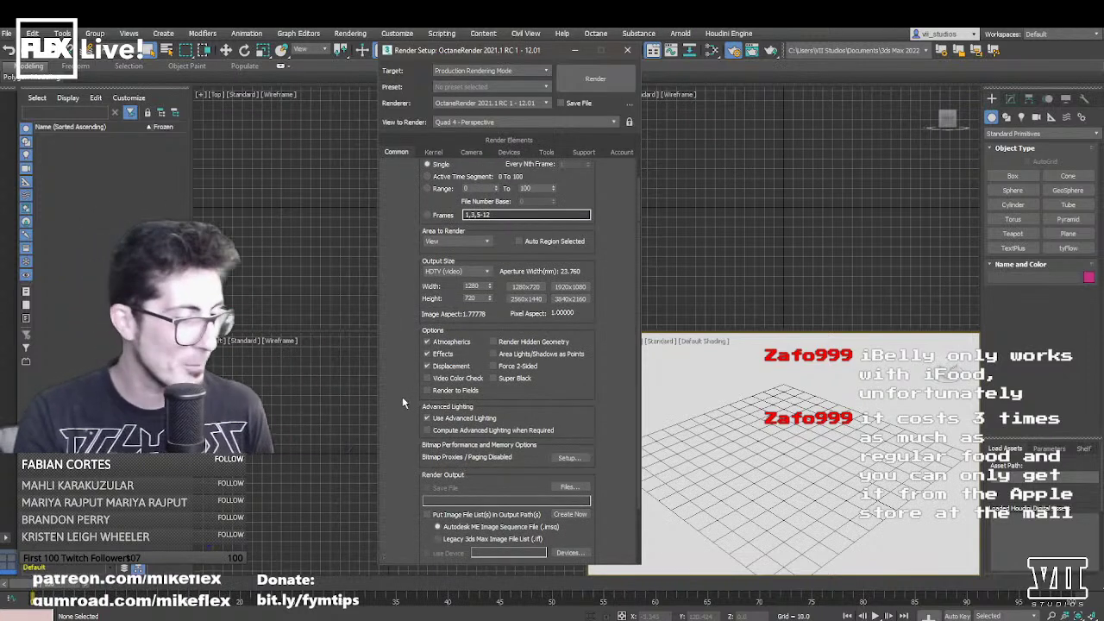
{"action": "scroll", "coordinate": [405, 393], "scroll_direction": "up", "scroll_amount": 1}
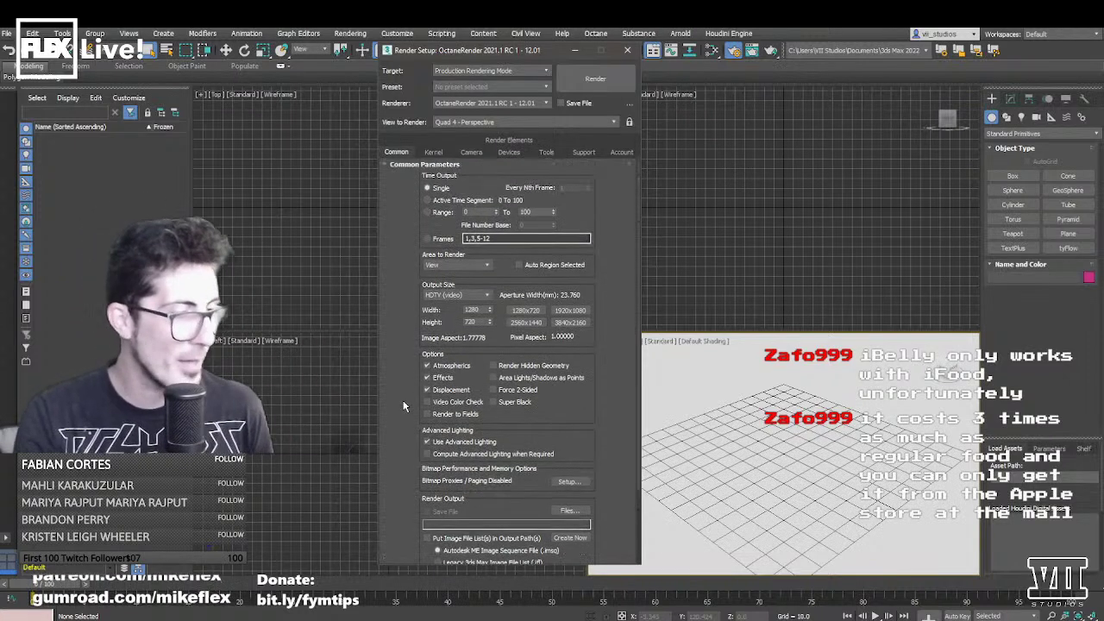
- Set the Octane camera imager's OCIO view to ACES: sRGB and its OCIO look to None
{"action": "left_click", "coordinate": [470, 152]}
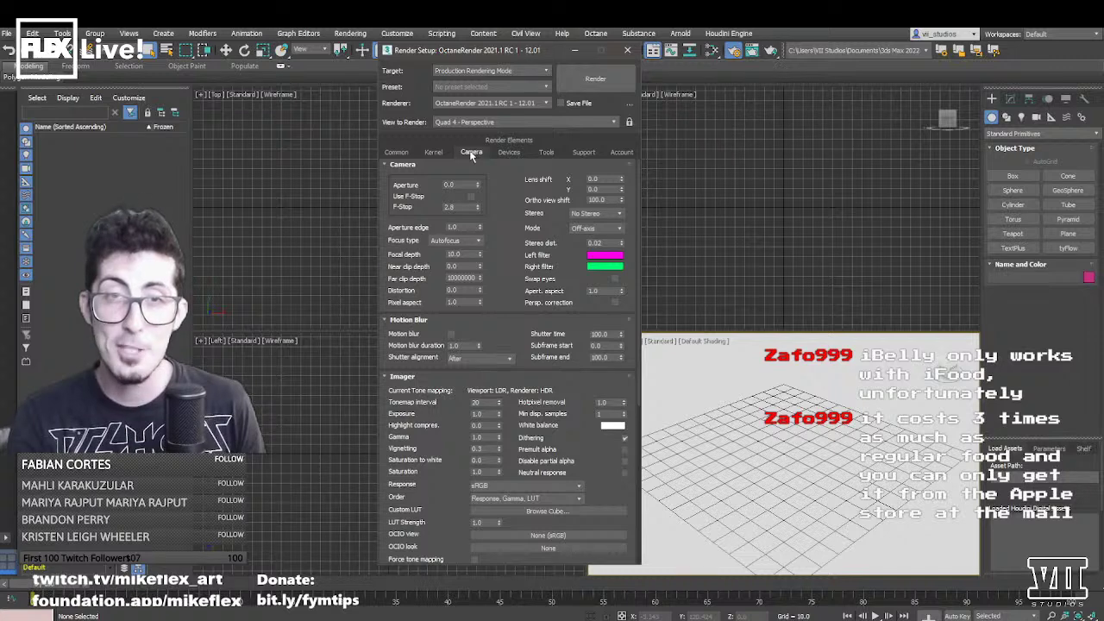
{"action": "scroll", "coordinate": [425, 272], "scroll_direction": "down", "scroll_amount": 3}
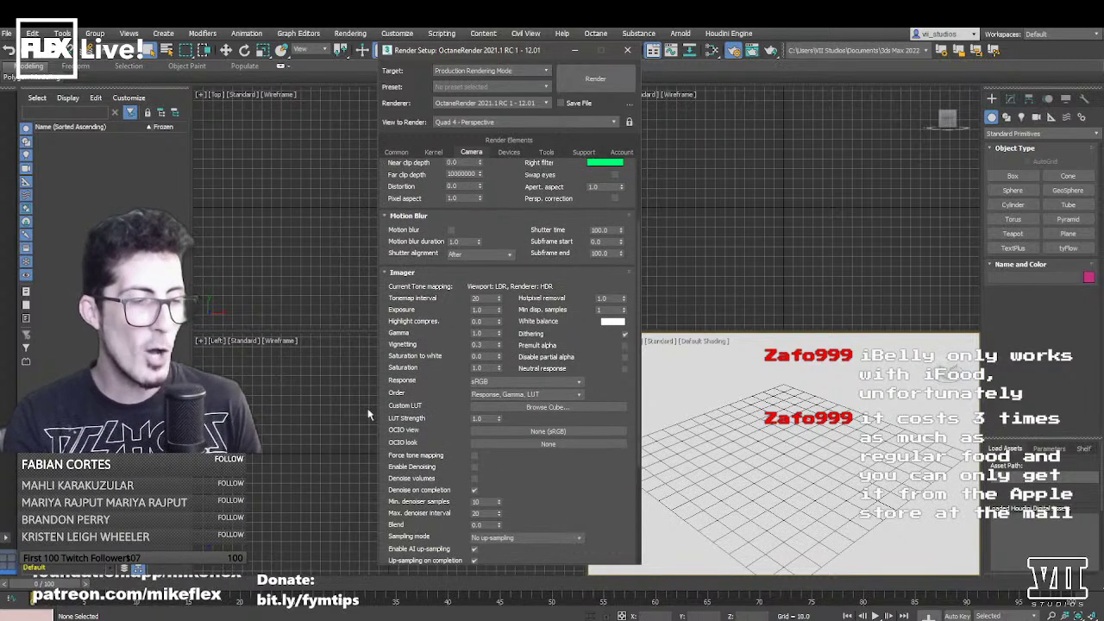
{"action": "left_click", "coordinate": [573, 433]}
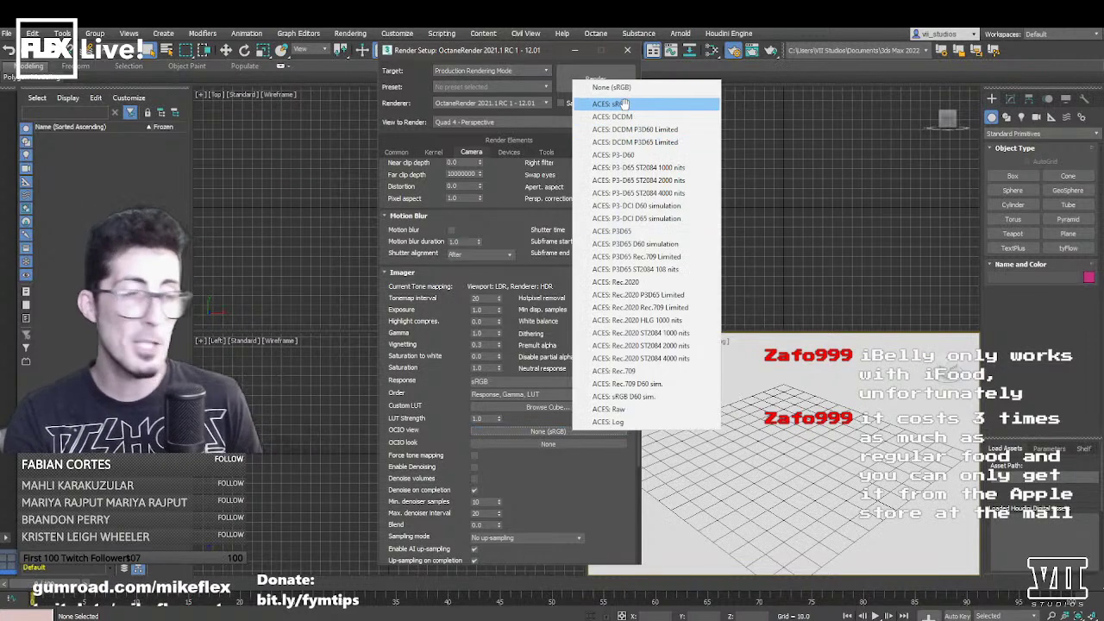
{"action": "left_click", "coordinate": [623, 105]}
{"action": "left_click", "coordinate": [539, 445]}
{"action": "left_click", "coordinate": [609, 466]}
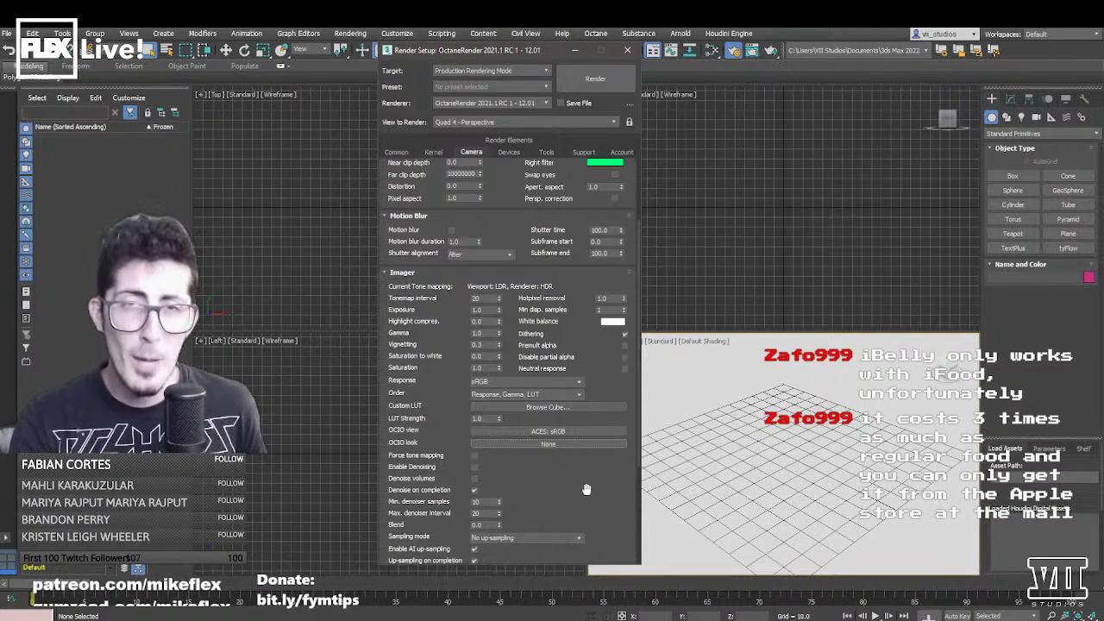
- Open the Octane render viewport and move its window clear of the bottom edge of the screen
{"action": "scroll", "coordinate": [508, 456], "scroll_direction": "down", "scroll_amount": 1}
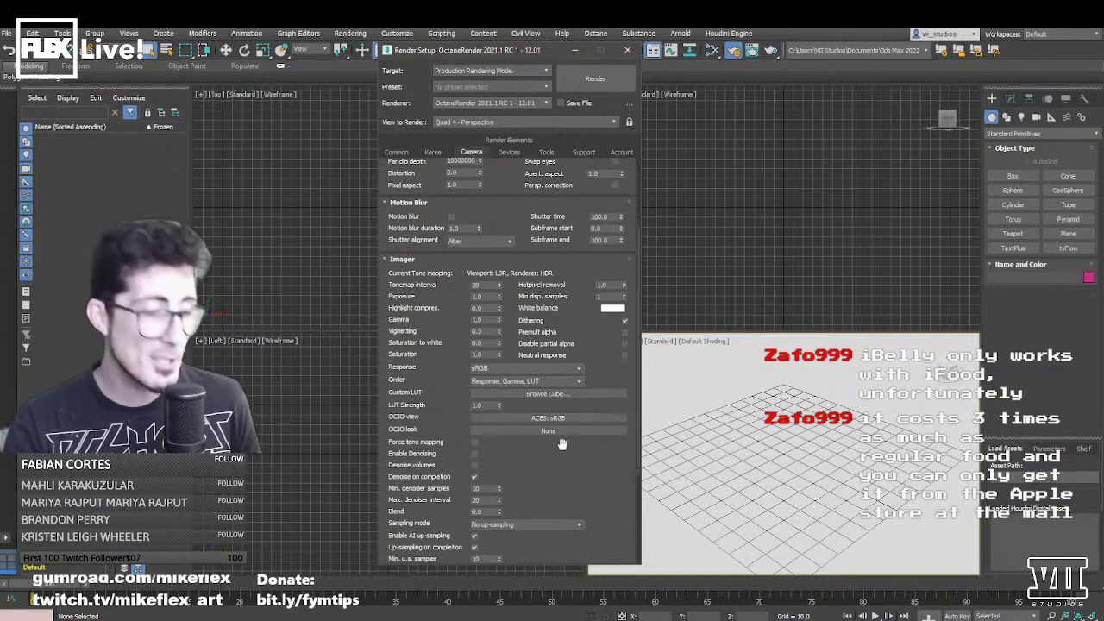
{"action": "scroll", "coordinate": [569, 448], "scroll_direction": "down", "scroll_amount": 2}
{"action": "scroll", "coordinate": [597, 457], "scroll_direction": "down", "scroll_amount": 8}
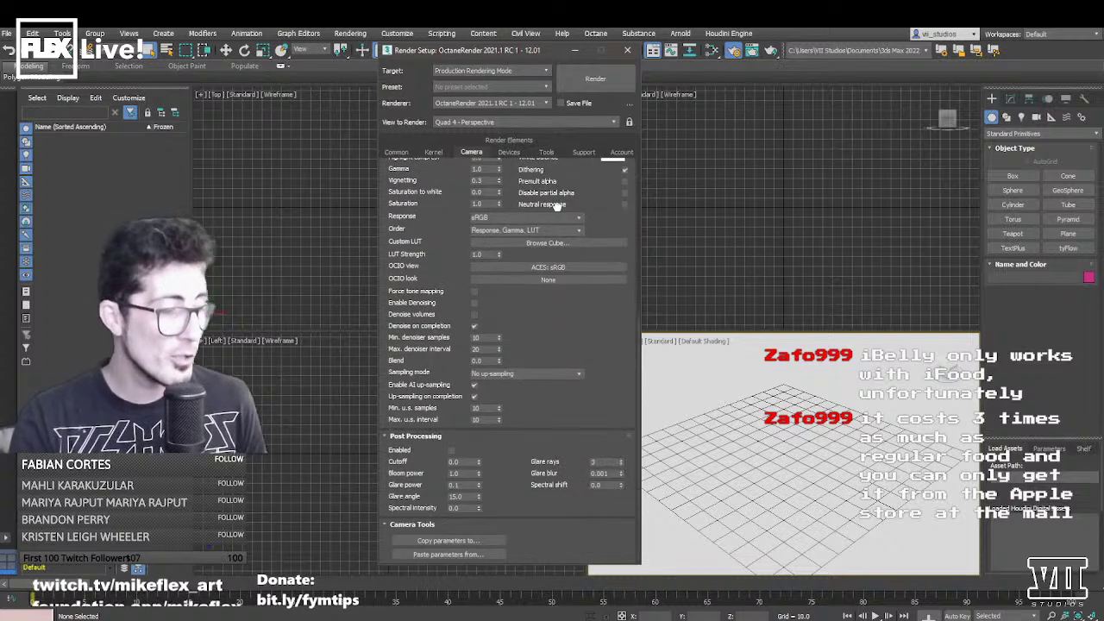
{"action": "left_click", "coordinate": [595, 34]}
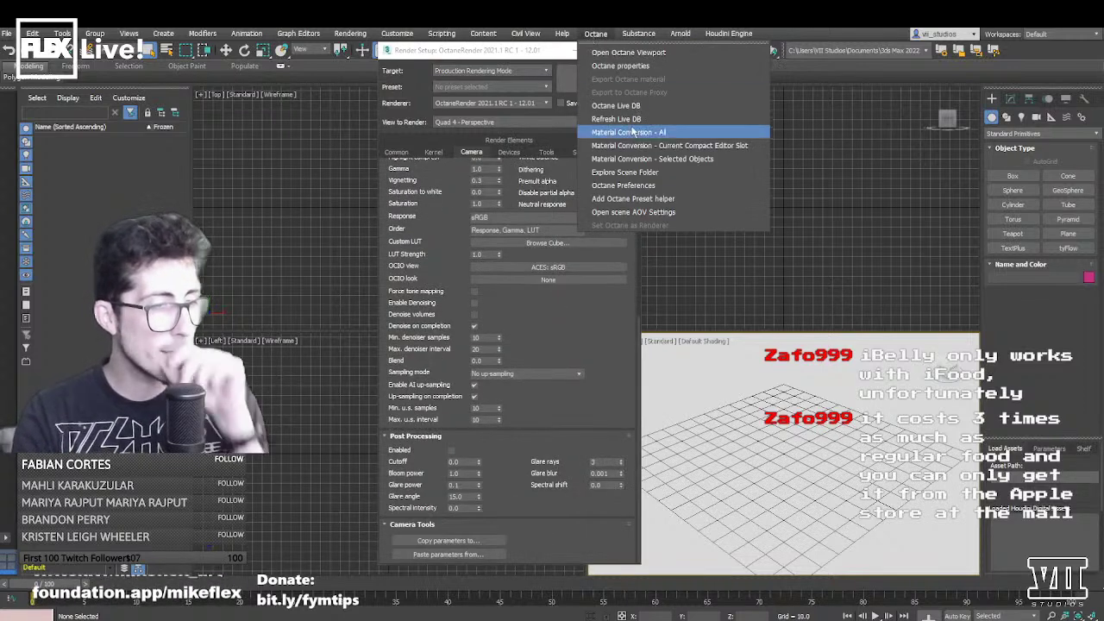
{"action": "left_click", "coordinate": [629, 52]}
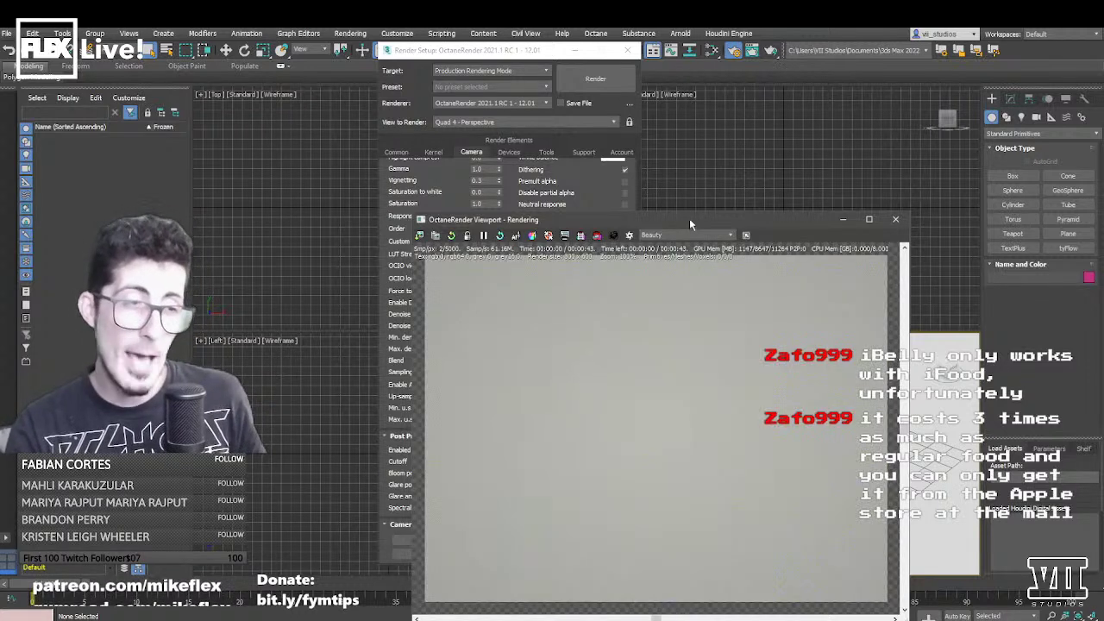
{"action": "left_click_drag", "start_coordinate": [695, 216], "coordinate": [754, 101]}
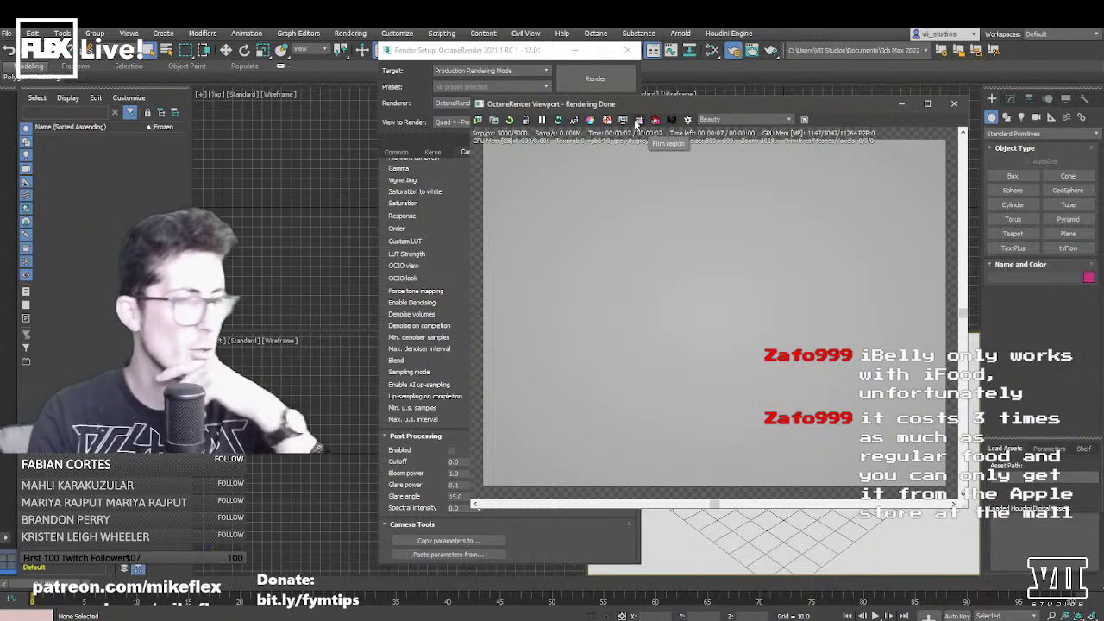
- Open the Octane node graph, inspect the scene render target's parameters and close the graph
{"action": "left_click", "coordinate": [687, 121]}
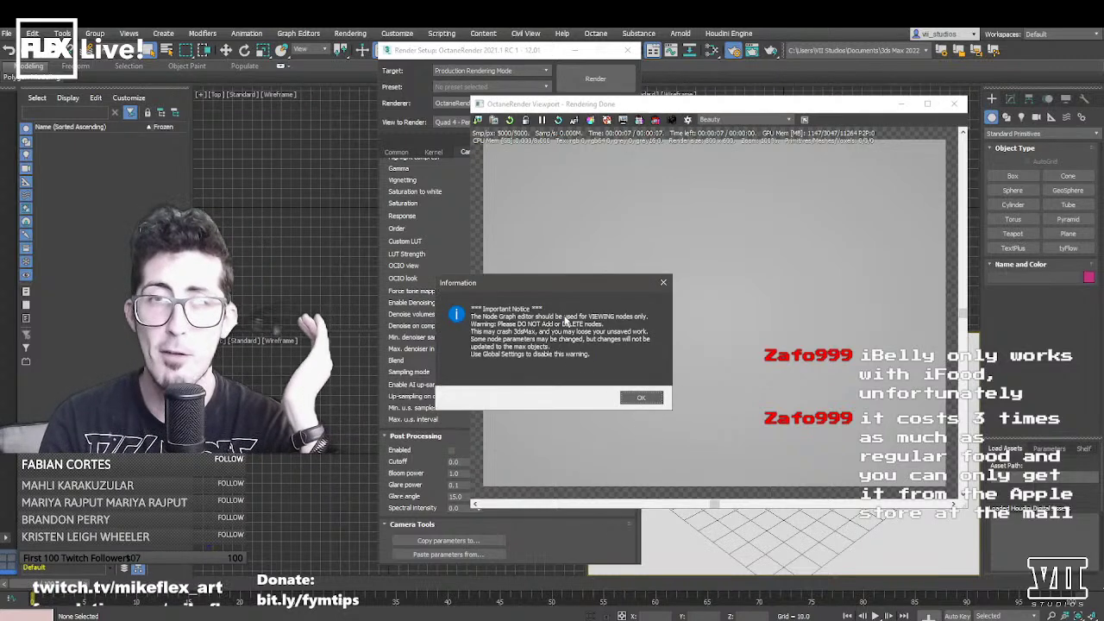
{"action": "left_click", "coordinate": [639, 398]}
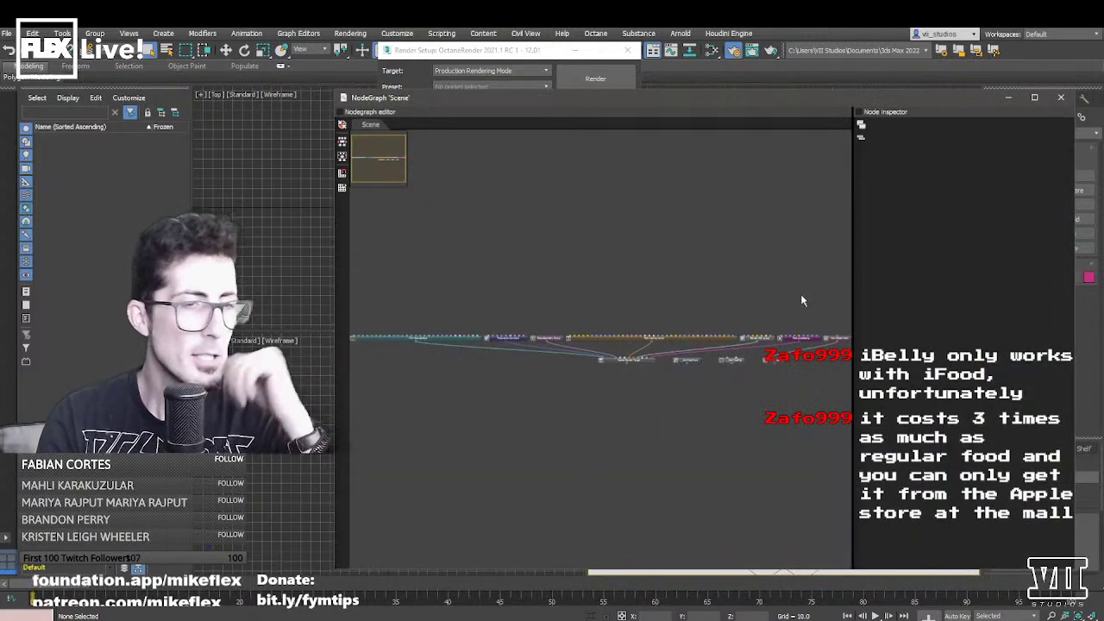
{"action": "left_click", "coordinate": [614, 360]}
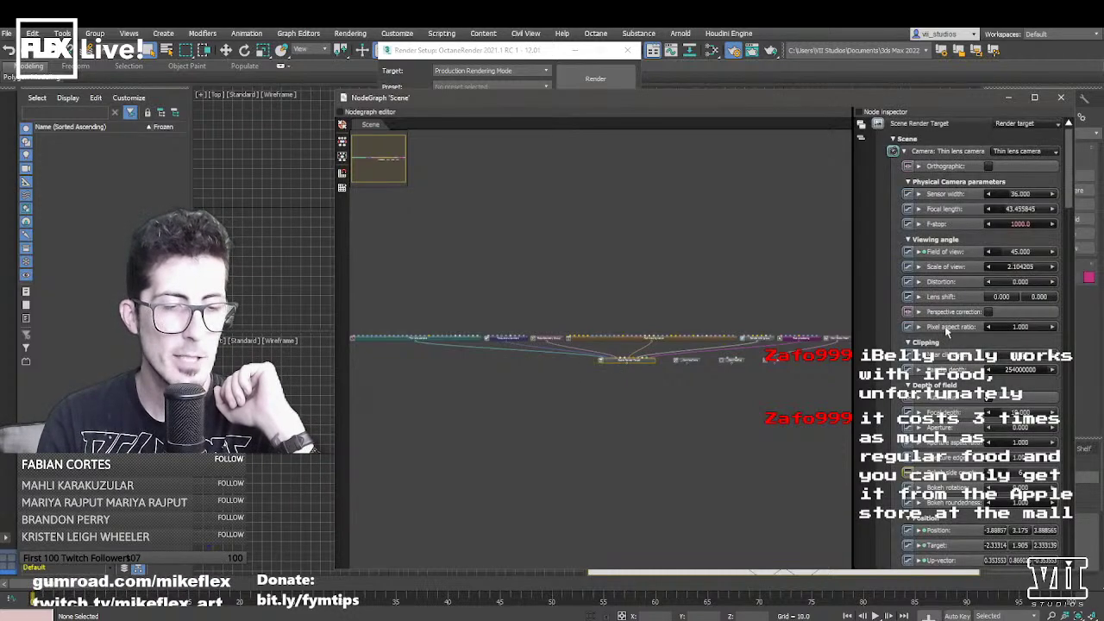
{"action": "scroll", "coordinate": [944, 327], "scroll_direction": "down", "scroll_amount": 10}
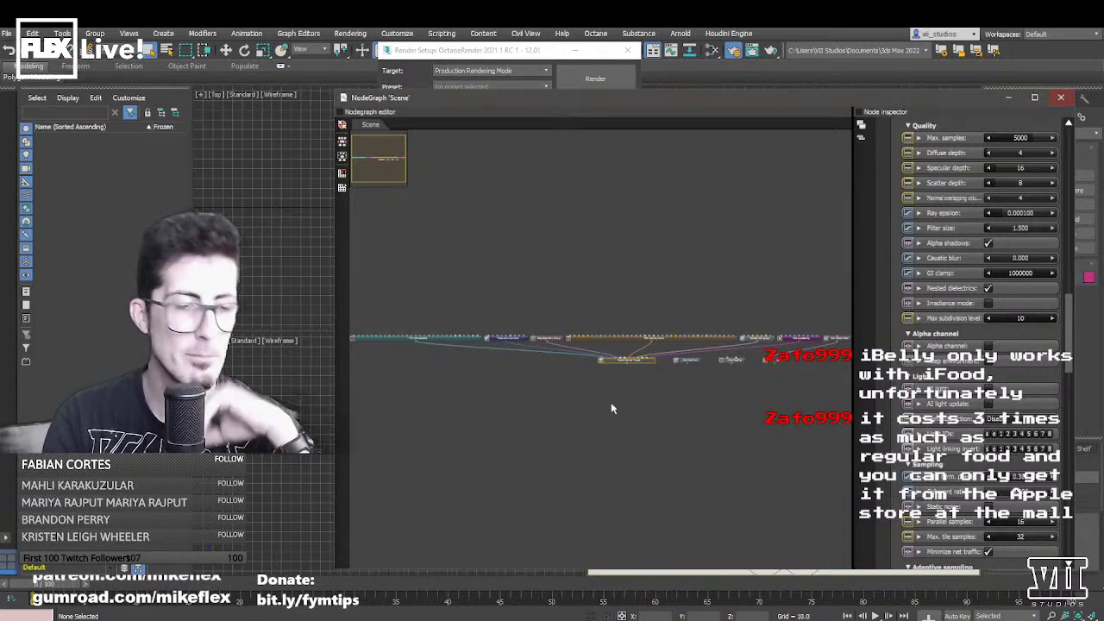
{"action": "left_click", "coordinate": [1059, 99]}
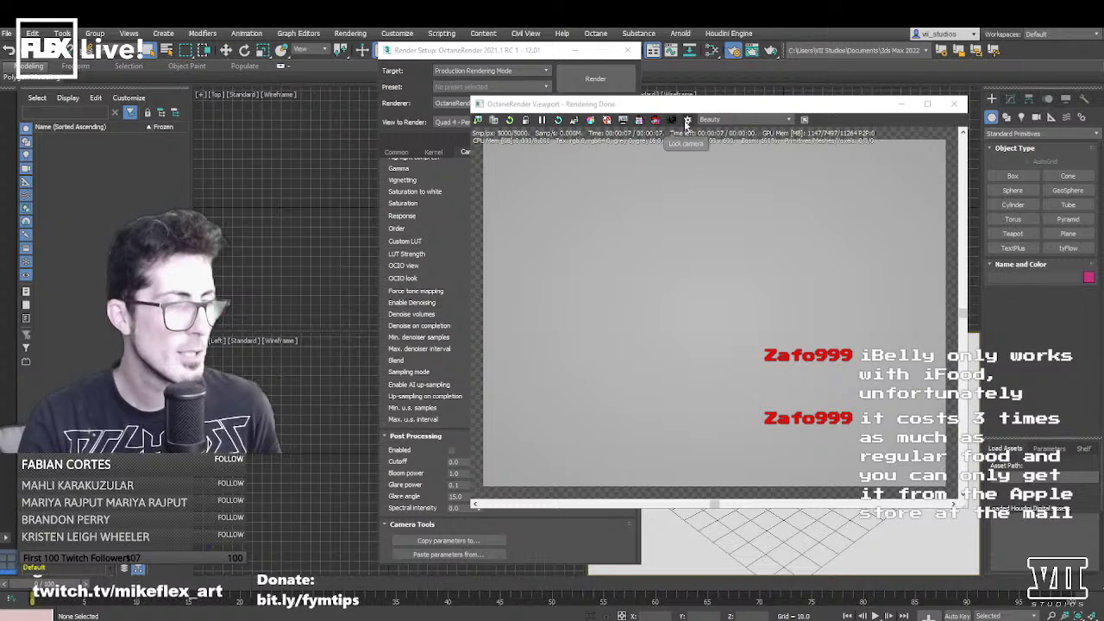
- Switch the Octane viewport's tone mapping mode to HDR tone mapping
{"action": "left_click", "coordinate": [805, 121]}
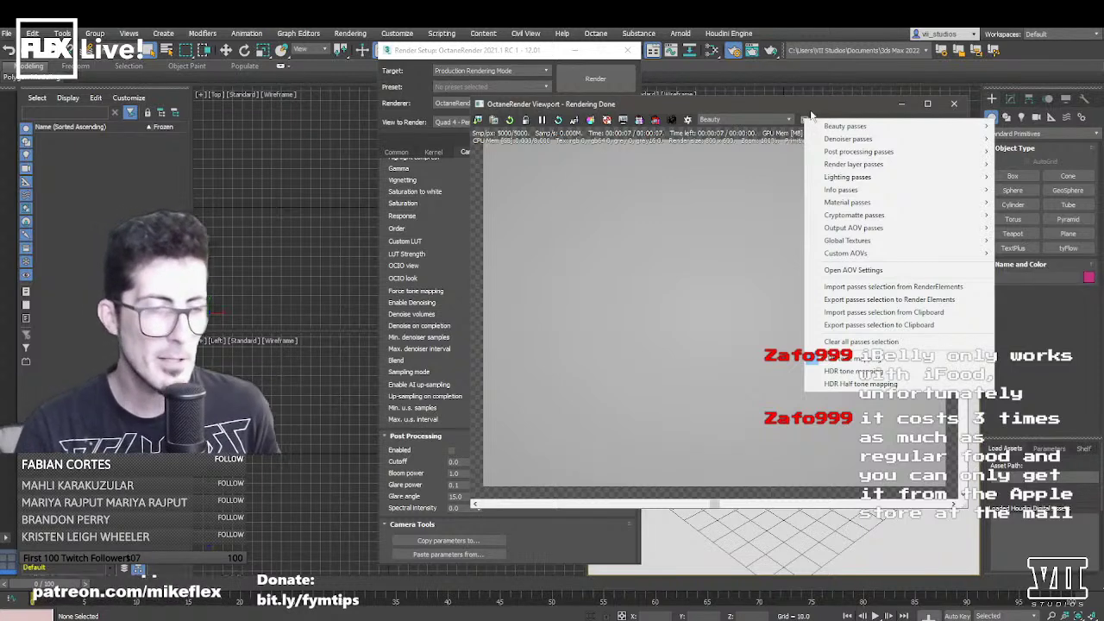
{"action": "left_click", "coordinate": [806, 119]}
{"action": "left_click", "coordinate": [805, 123]}
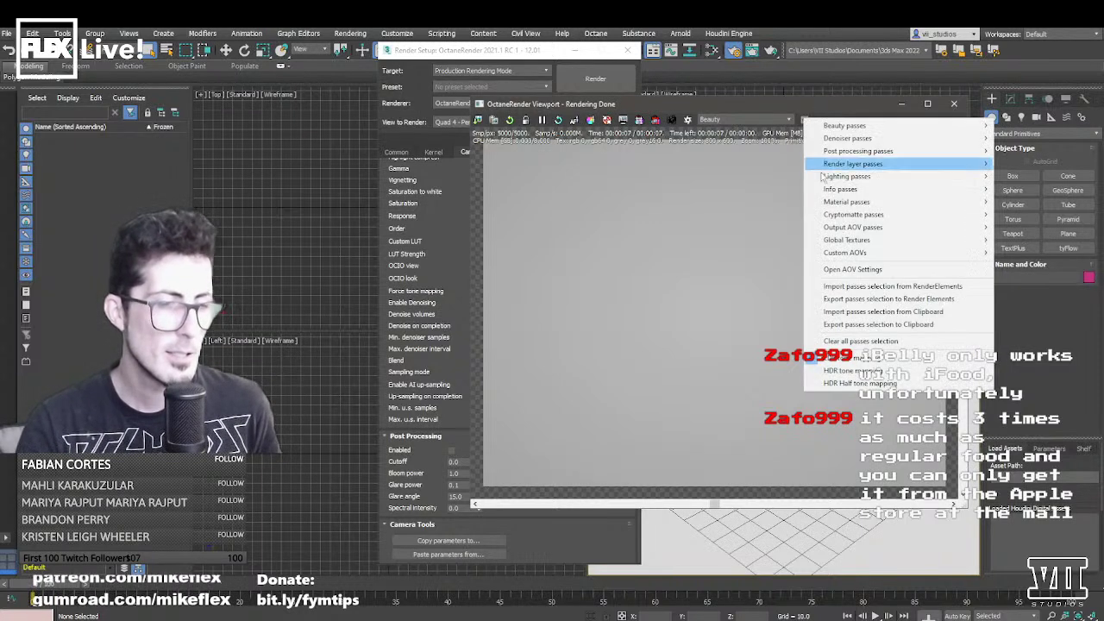
{"action": "mouse_move", "coordinate": [828, 178]}
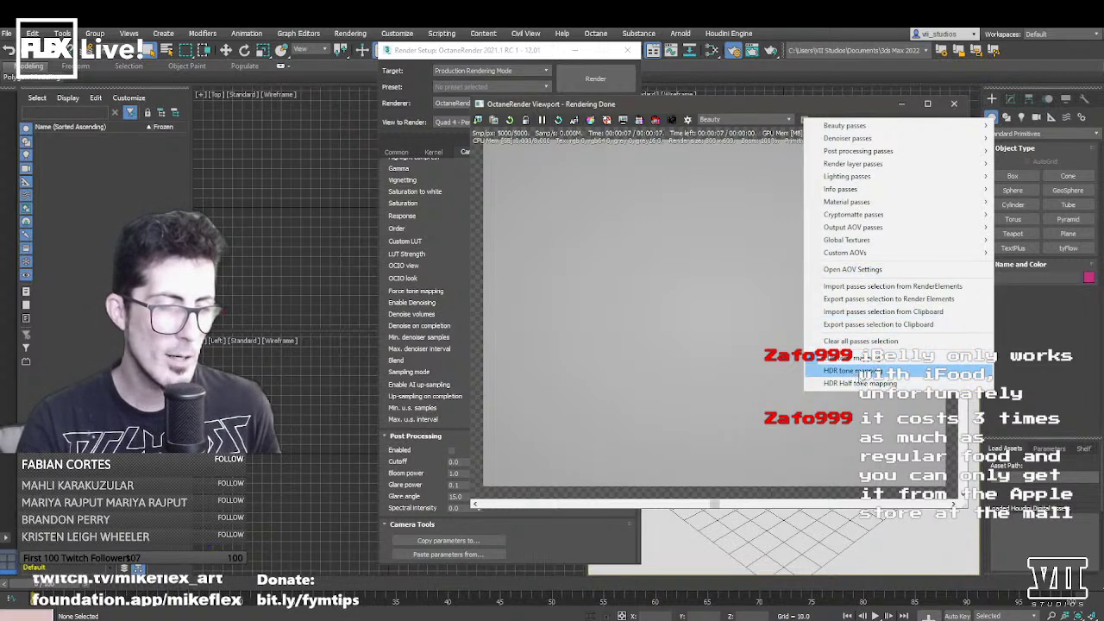
{"action": "left_click", "coordinate": [871, 384]}
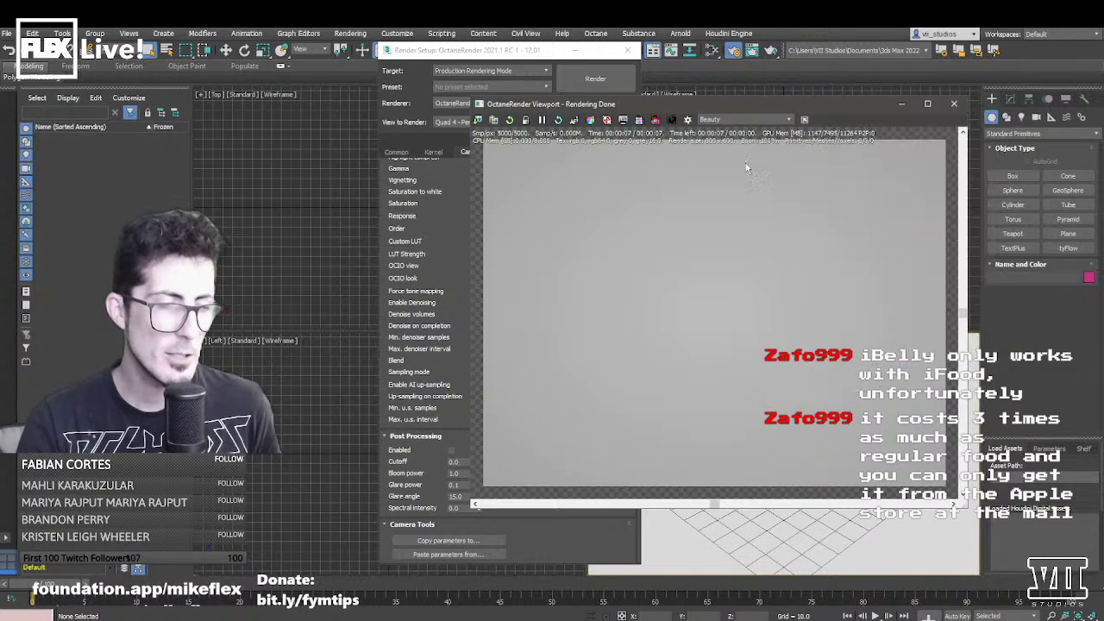
- Look through the viewport's render pass categories, open the AOV settings and move that window aside from the render
{"action": "left_click", "coordinate": [805, 119]}
{"action": "mouse_move", "coordinate": [841, 136]}
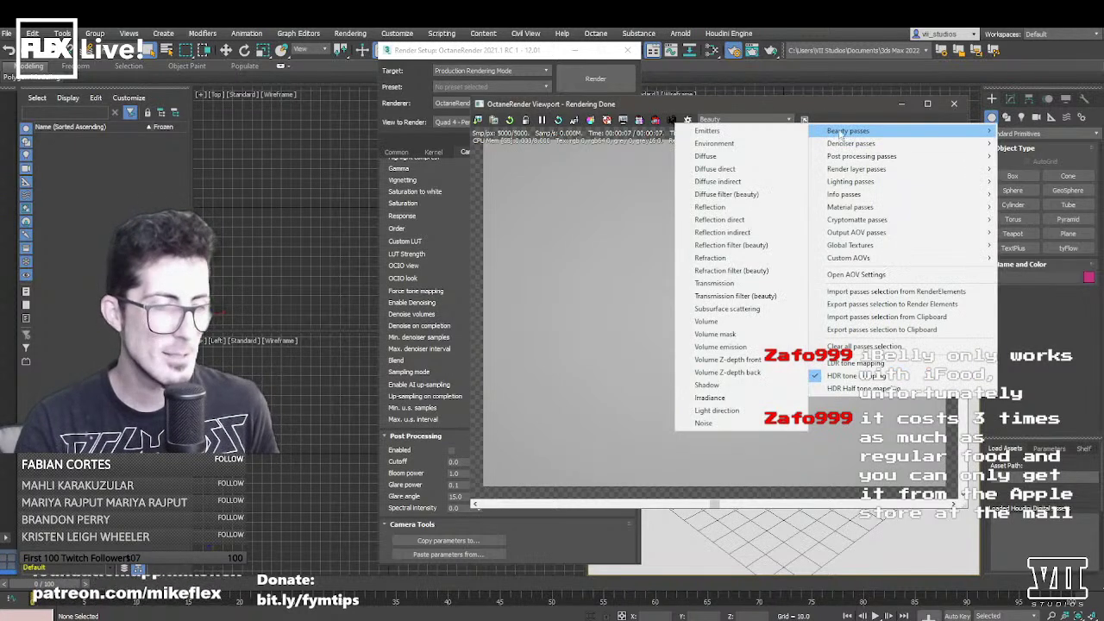
{"action": "mouse_move", "coordinate": [835, 157]}
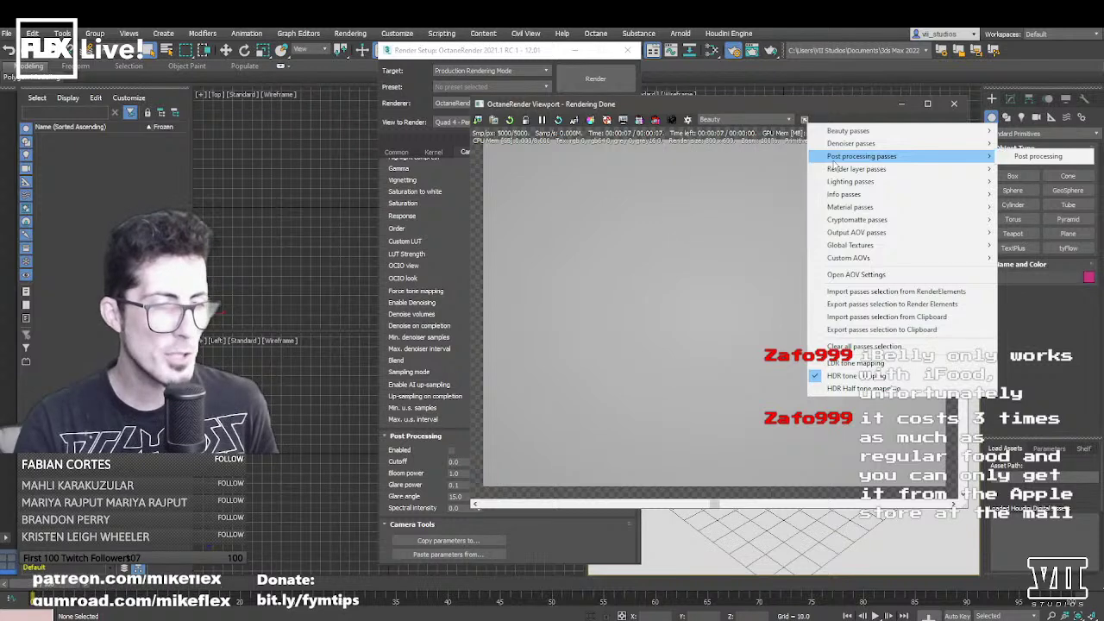
{"action": "mouse_move", "coordinate": [863, 249]}
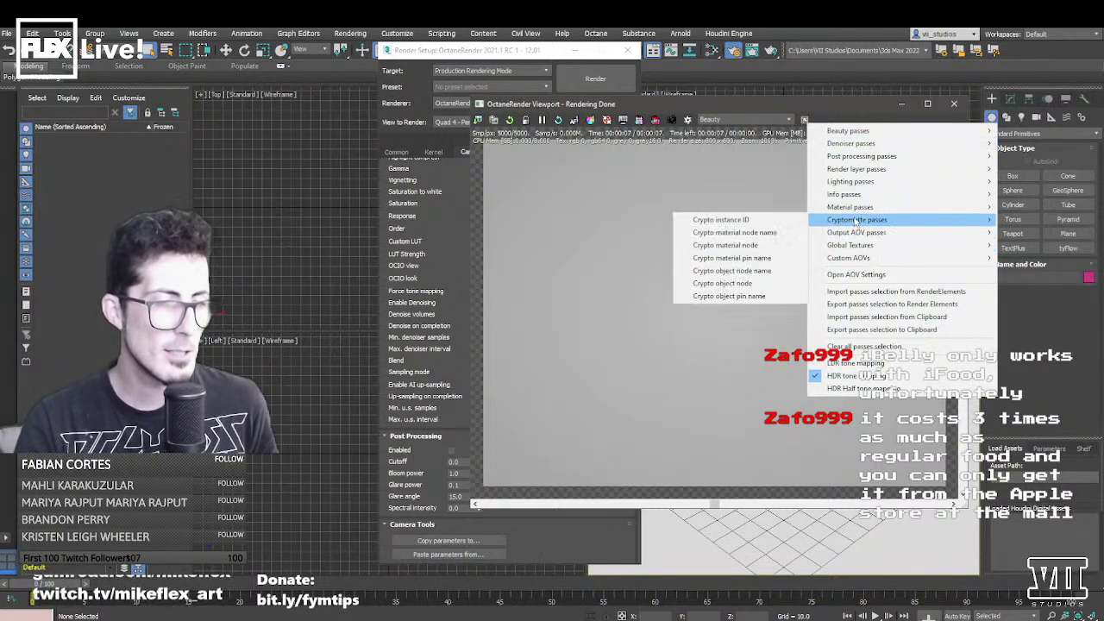
{"action": "left_click", "coordinate": [854, 274]}
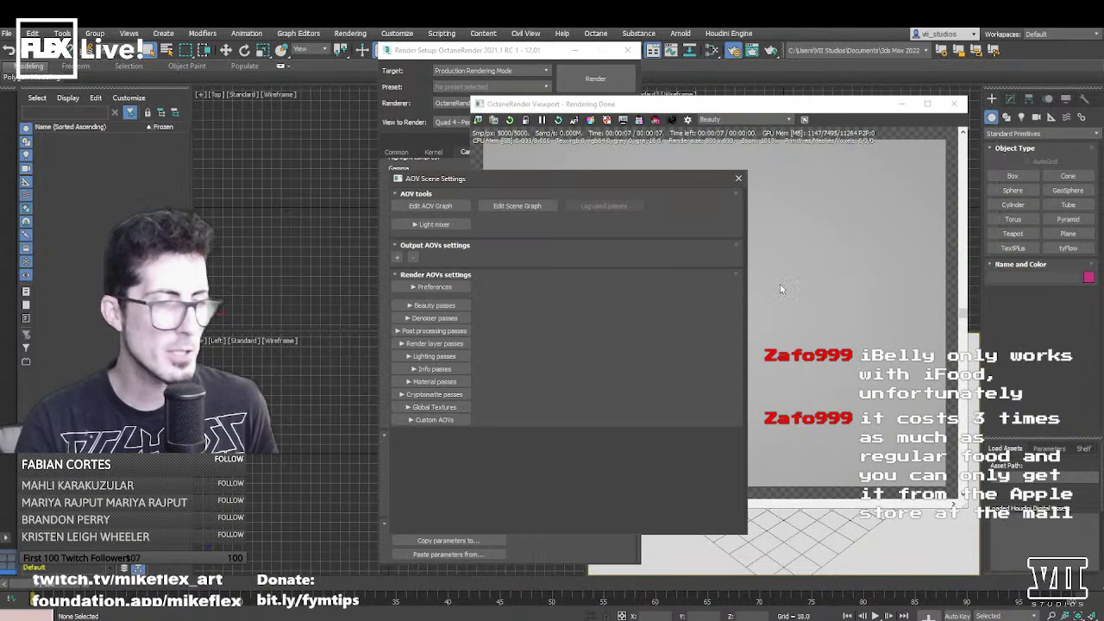
{"action": "left_click_drag", "start_coordinate": [548, 178], "coordinate": [426, 192]}
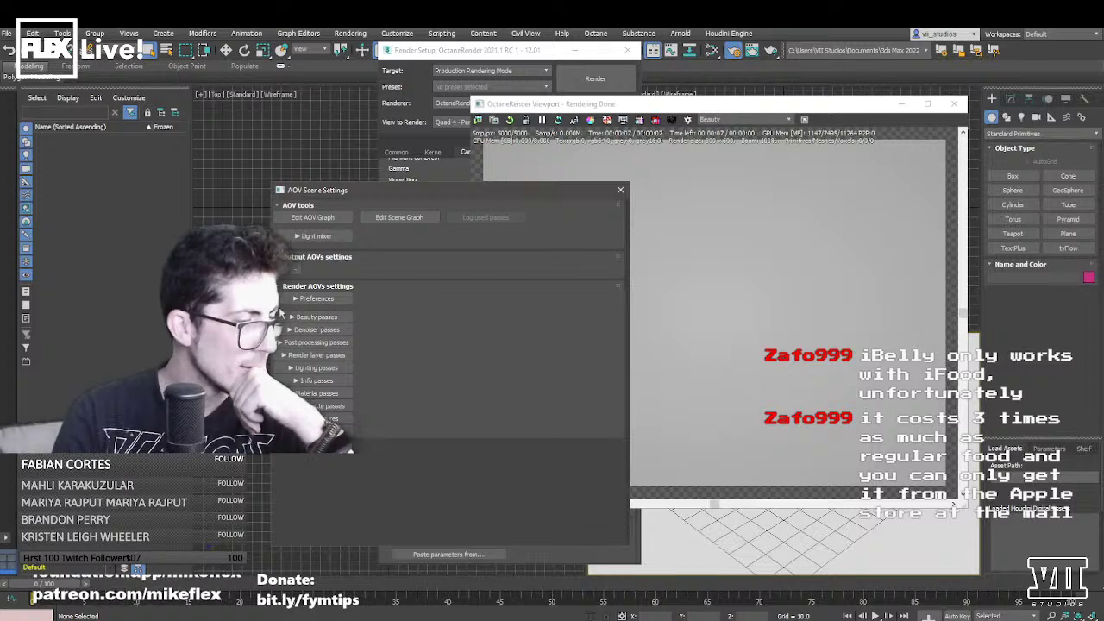
- Examine the render AOV preferences, the beauty passes and the light mixer settings in the AOV scene settings
{"action": "left_click", "coordinate": [316, 298]}
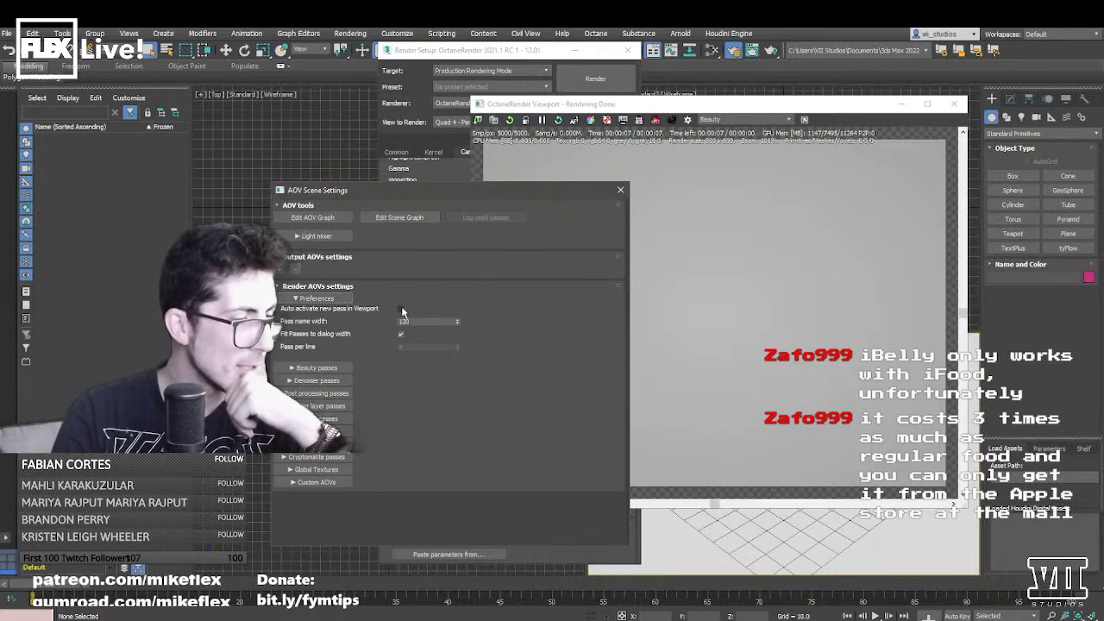
{"action": "left_click", "coordinate": [316, 367]}
{"action": "left_click", "coordinate": [315, 367]}
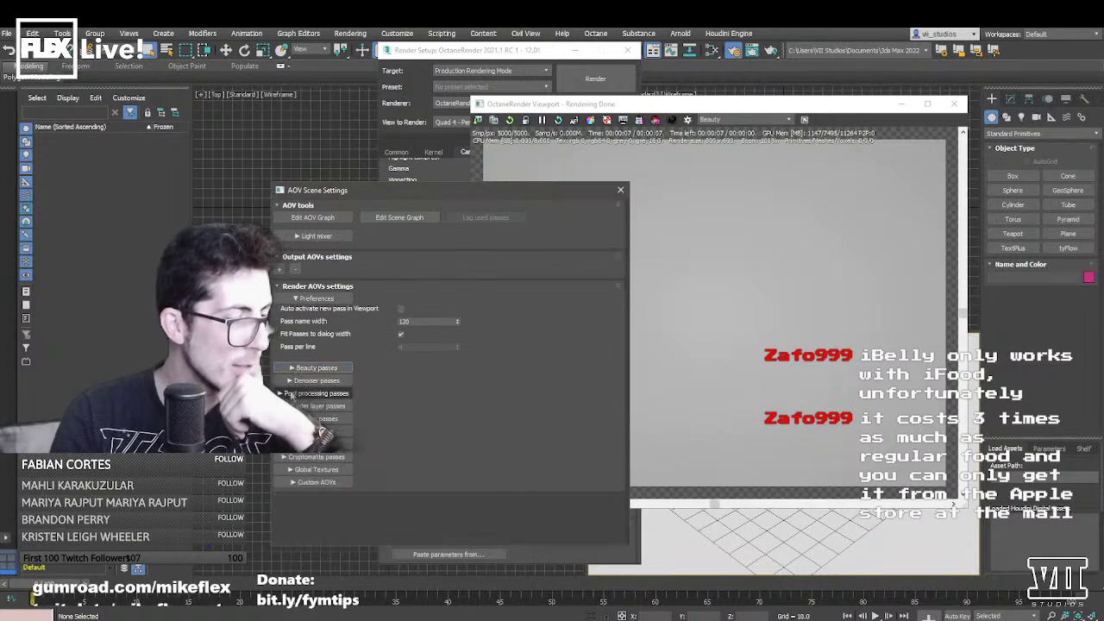
{"action": "left_click", "coordinate": [309, 237]}
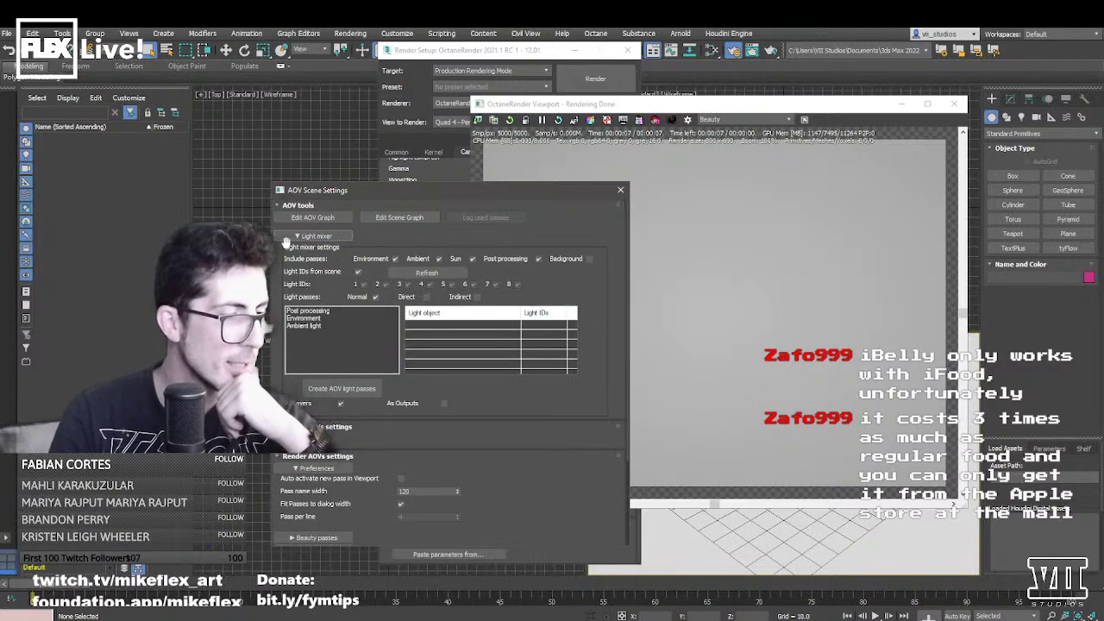
{"action": "left_click", "coordinate": [310, 236]}
- Inspect the scene node graph and the AOV node graph, closing each one, and close the AOV scene settings
{"action": "left_click", "coordinate": [399, 218]}
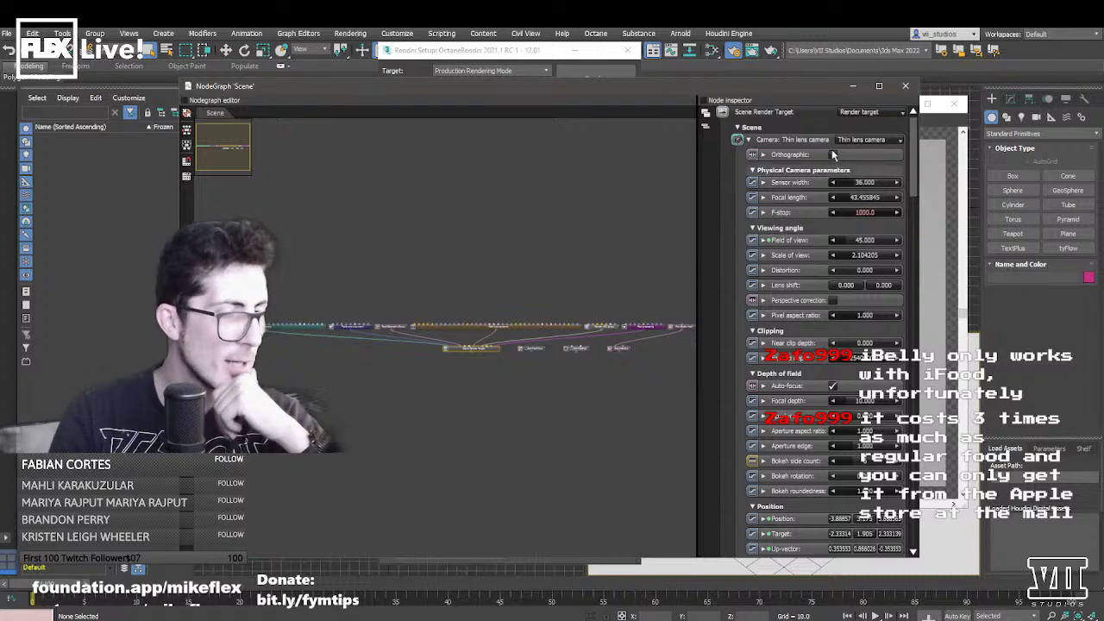
{"action": "left_click", "coordinate": [905, 86]}
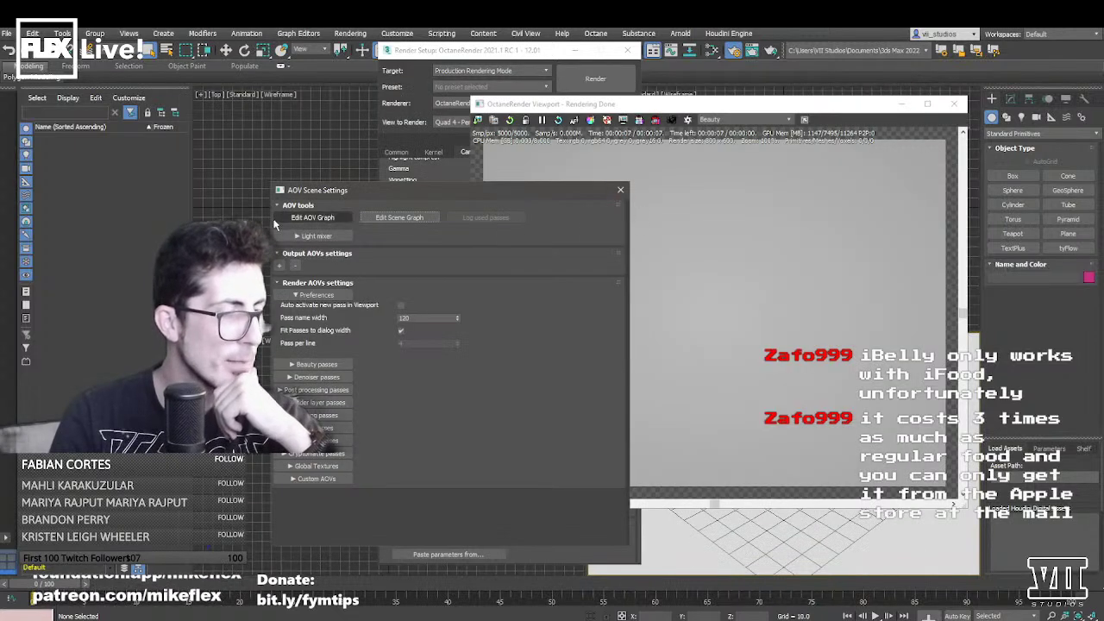
{"action": "left_click", "coordinate": [315, 217]}
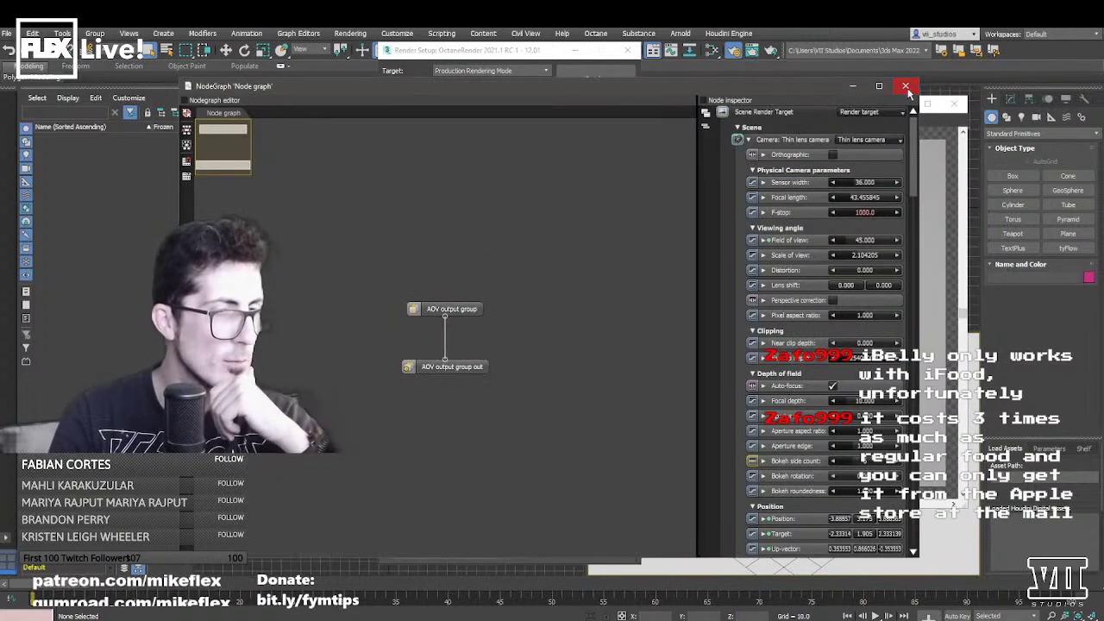
{"action": "left_click", "coordinate": [906, 86]}
{"action": "left_click", "coordinate": [622, 191]}
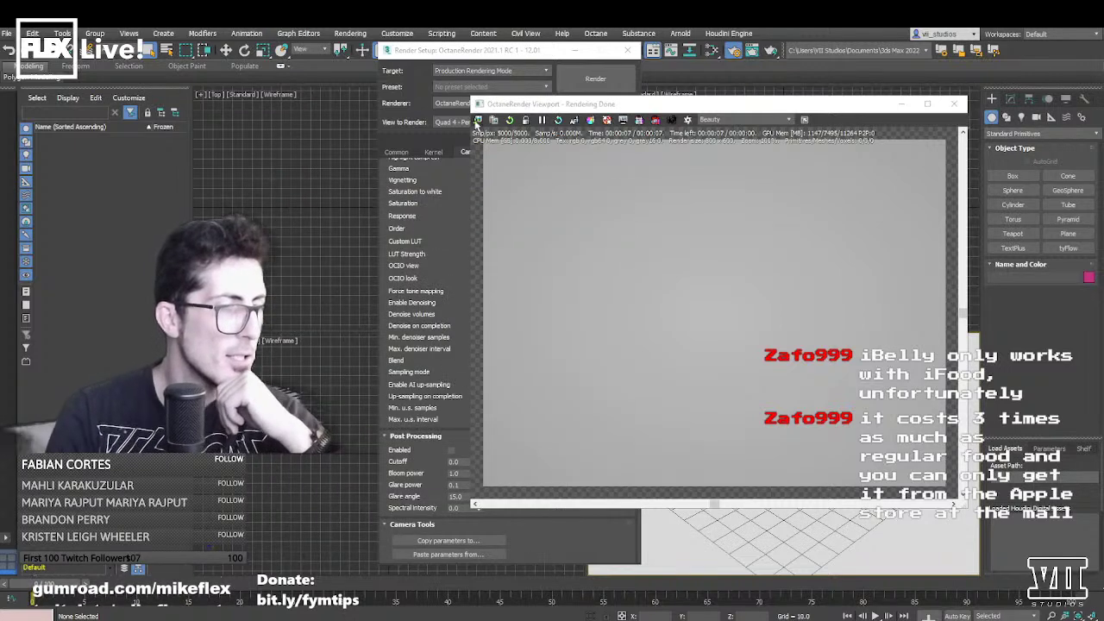
- Move the Octane render viewport slightly upward and show the camera object types available for creation
{"action": "mouse_move", "coordinate": [811, 102]}
{"action": "left_mouse_down"}
{"action": "mouse_move", "coordinate": [386, 146]}
{"action": "mouse_move", "coordinate": [788, 138]}
{"action": "mouse_move", "coordinate": [819, 154]}
{"action": "mouse_move", "coordinate": [802, 151]}
{"action": "mouse_move", "coordinate": [810, 84]}
{"action": "left_mouse_up"}
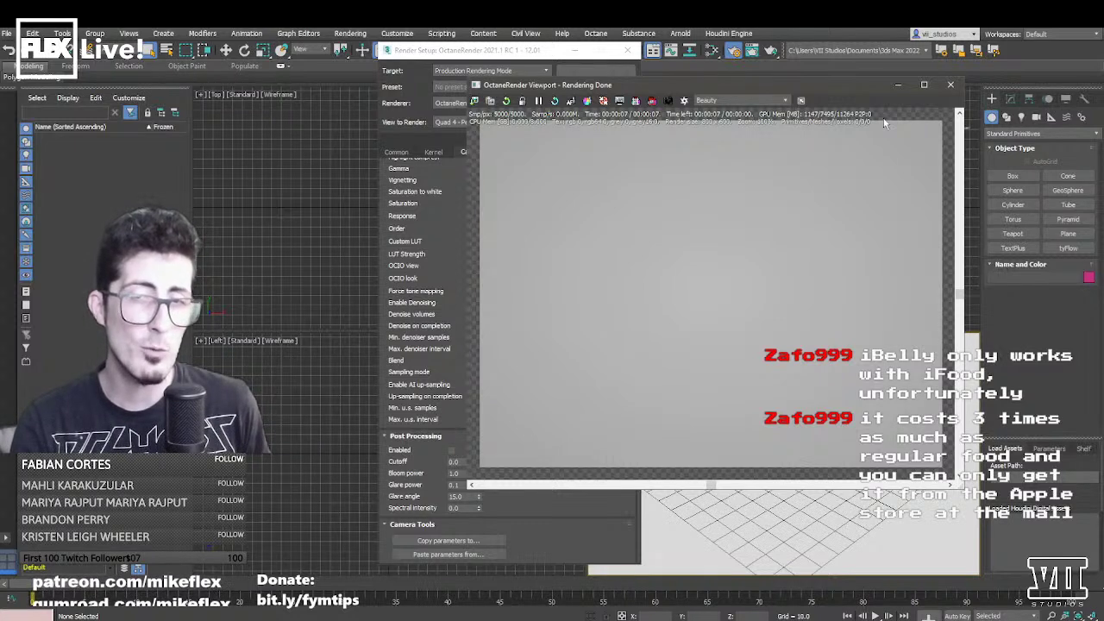
{"action": "left_click", "coordinate": [1006, 118]}
{"action": "left_click", "coordinate": [1036, 117]}
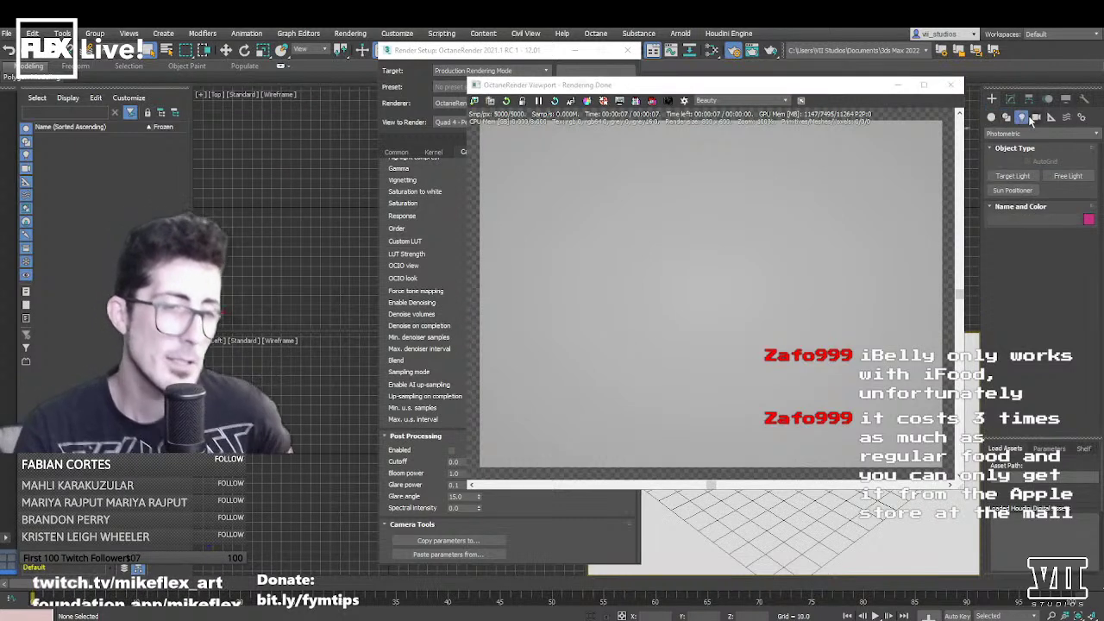
{"action": "left_click", "coordinate": [1012, 100]}
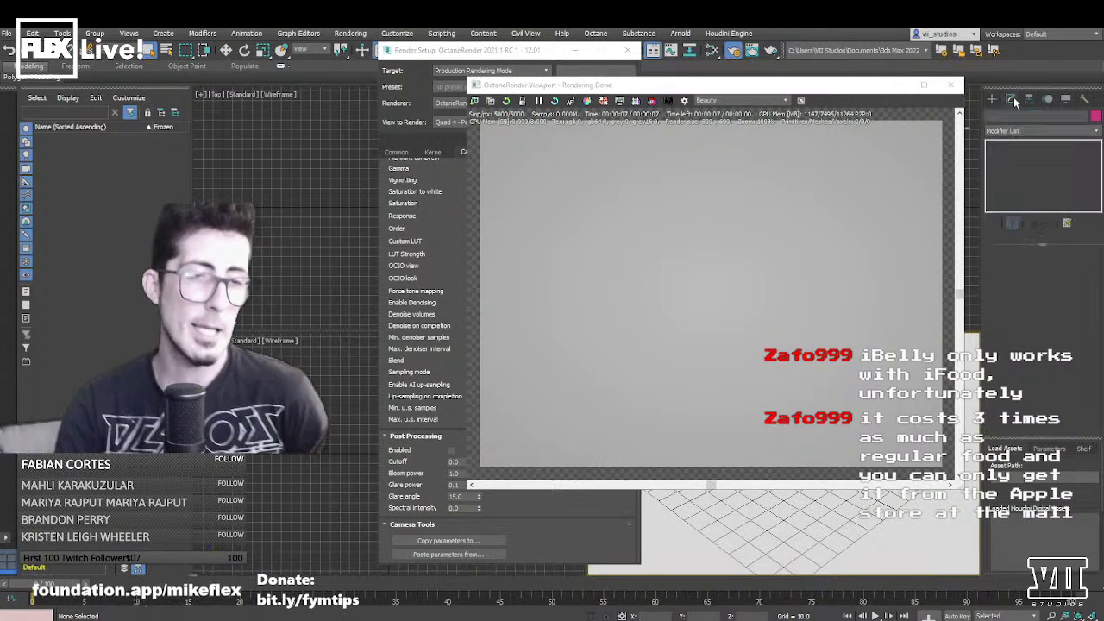
{"action": "left_click", "coordinate": [1030, 100]}
{"action": "left_click", "coordinate": [1048, 100]}
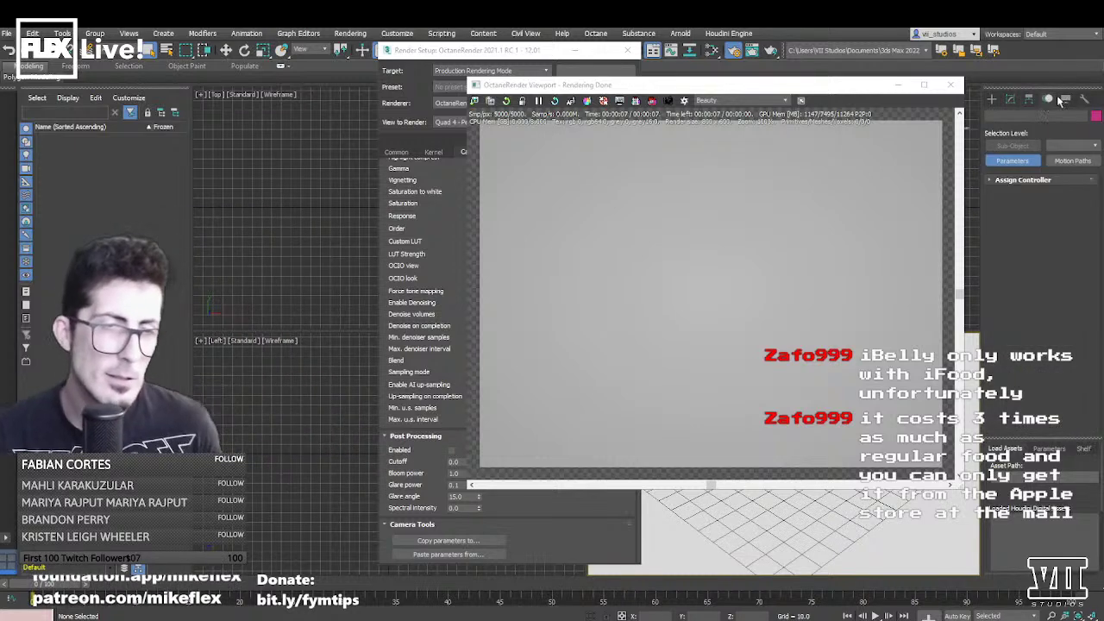
{"action": "left_click", "coordinate": [1067, 100]}
{"action": "left_click", "coordinate": [1085, 100]}
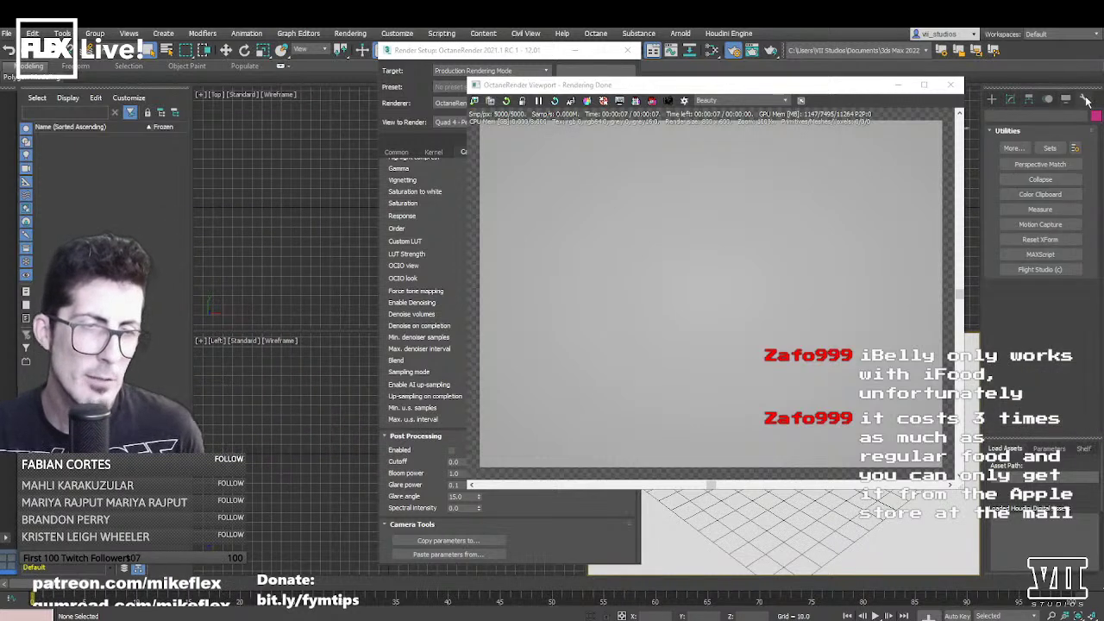
- Start creating an Octane Universal Camera and close the Octane render viewport
{"action": "left_click", "coordinate": [992, 100]}
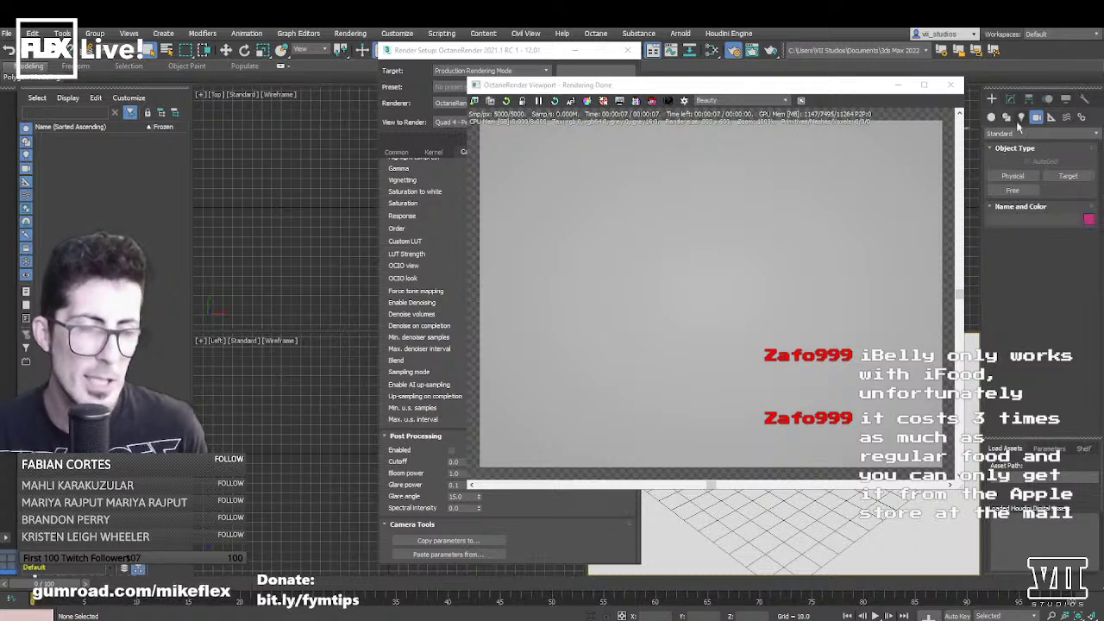
{"action": "left_click", "coordinate": [1016, 134]}
{"action": "left_click", "coordinate": [999, 155]}
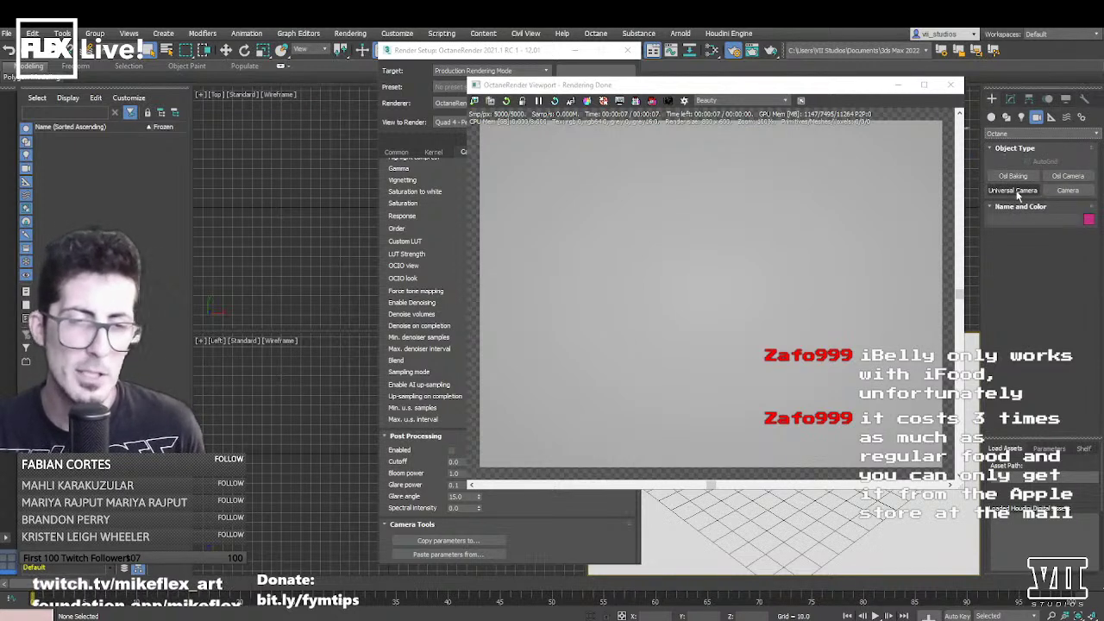
{"action": "left_click", "coordinate": [1020, 191]}
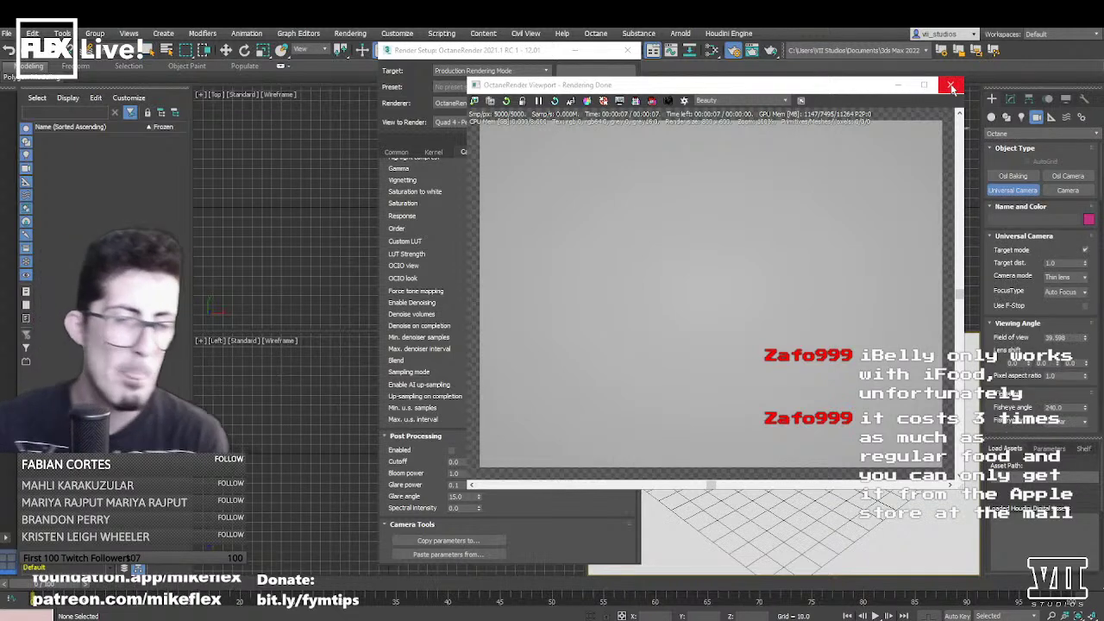
{"action": "left_click", "coordinate": [953, 87]}
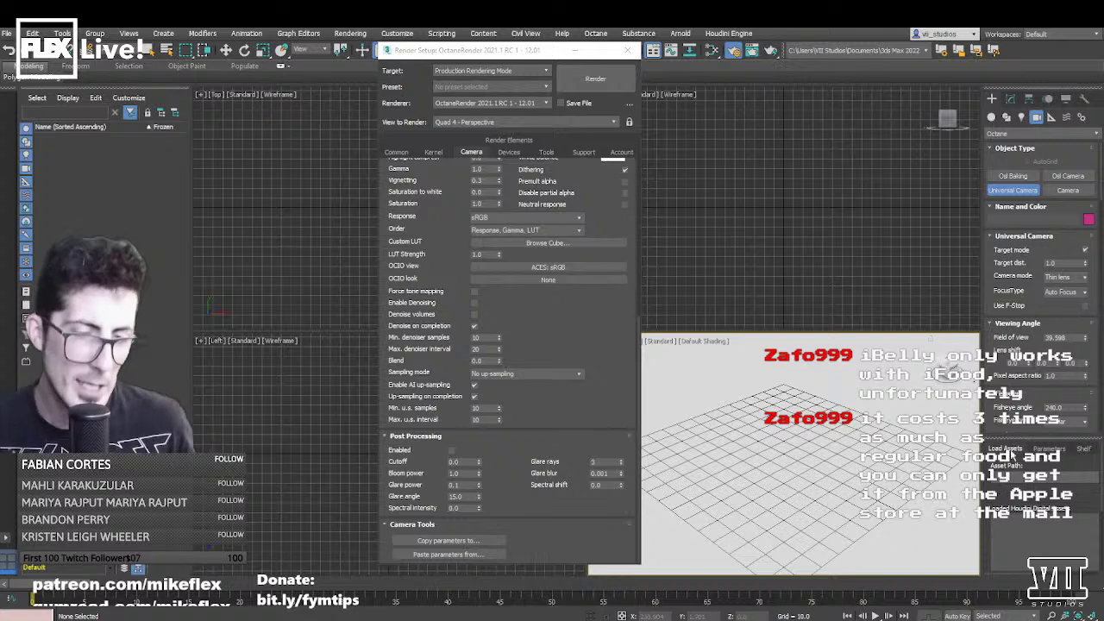
- Review the Universal Camera's creation parameters and set its imager response to Linear/Off
{"action": "scroll", "coordinate": [1033, 371], "scroll_direction": "down", "scroll_amount": 15}
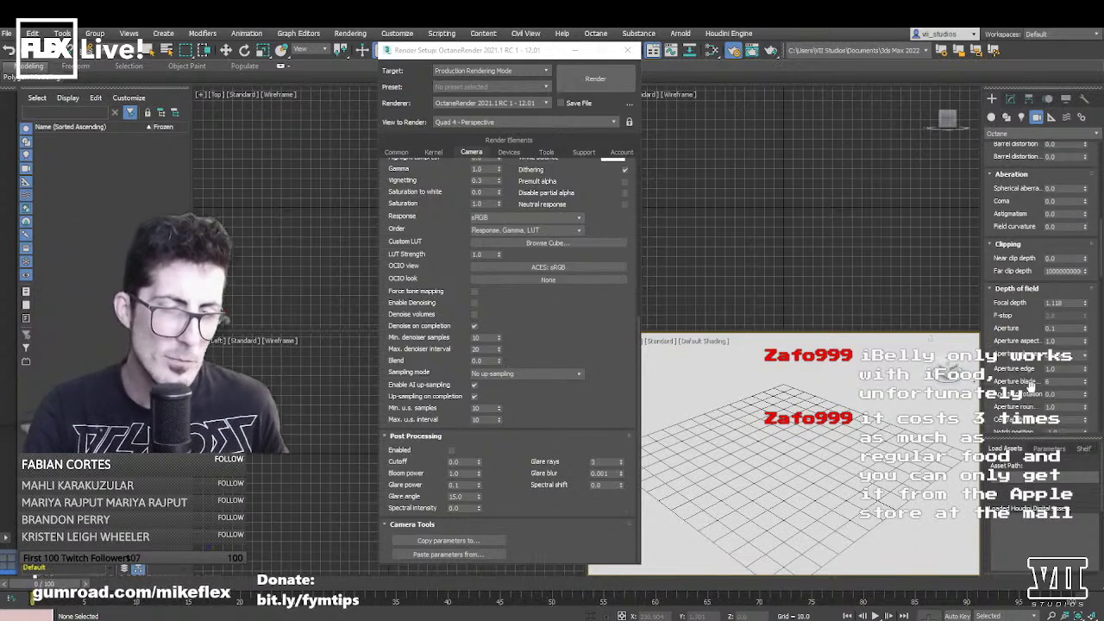
{"action": "scroll", "coordinate": [1033, 393], "scroll_direction": "down", "scroll_amount": 10}
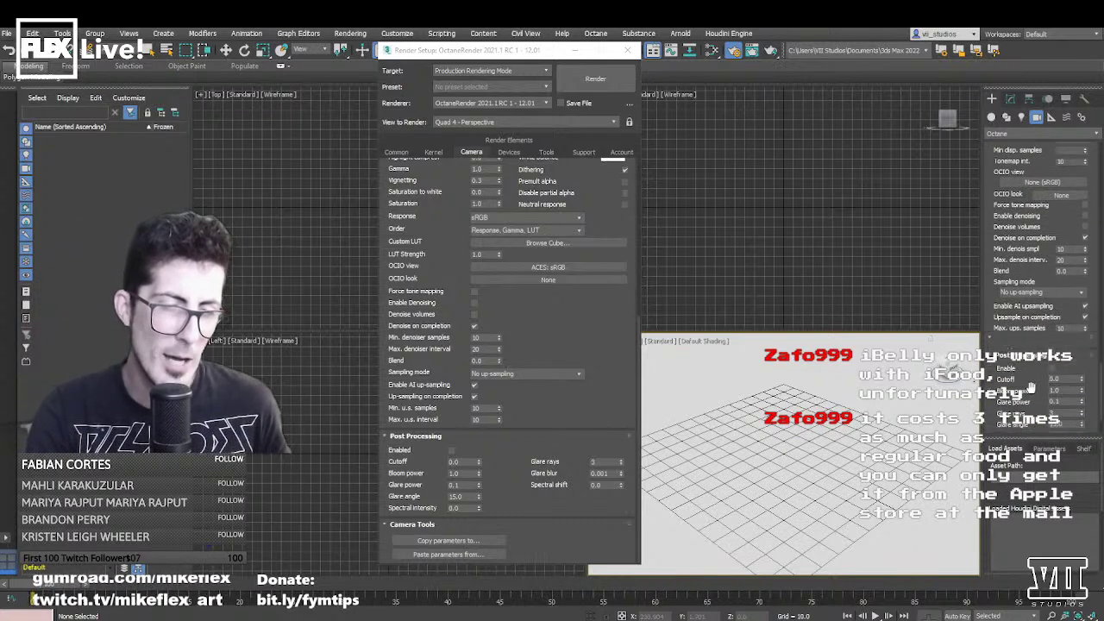
{"action": "scroll", "coordinate": [1035, 393], "scroll_direction": "up", "scroll_amount": 3}
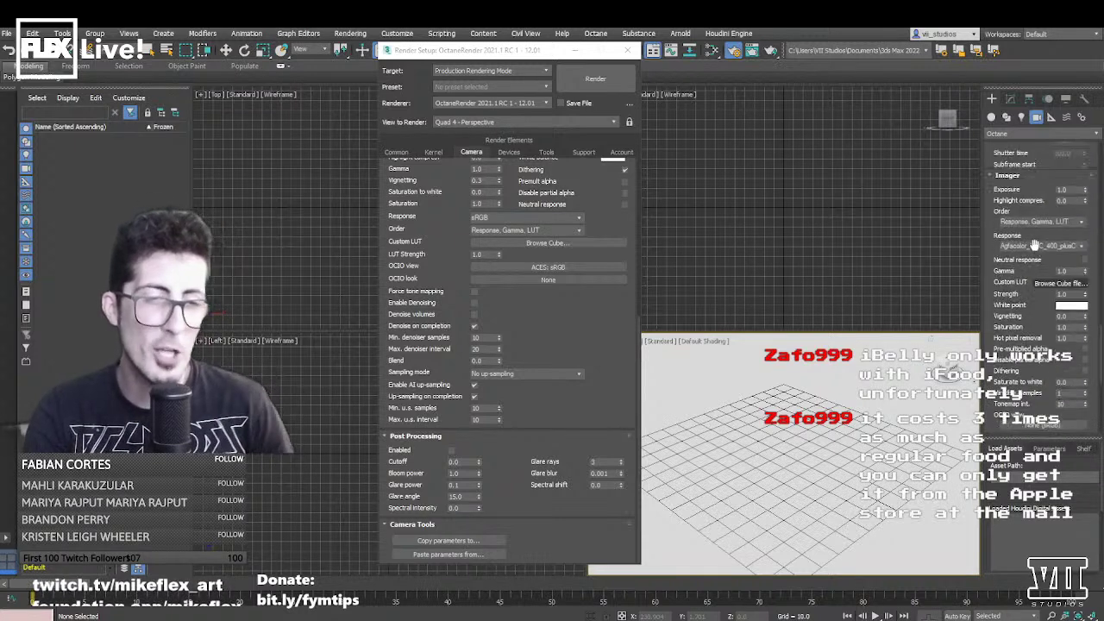
{"action": "scroll", "coordinate": [1035, 248], "scroll_direction": "up", "scroll_amount": 5}
{"action": "scroll", "coordinate": [1100, 237], "scroll_direction": "up", "scroll_amount": 10}
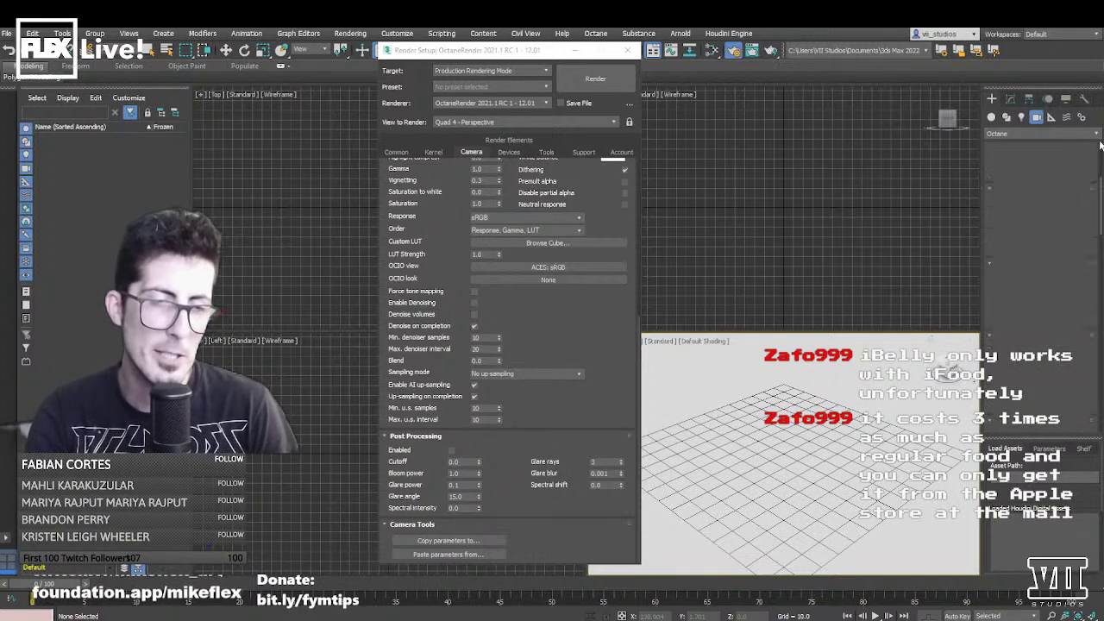
{"action": "scroll", "coordinate": [1100, 237], "scroll_direction": "down", "scroll_amount": 8}
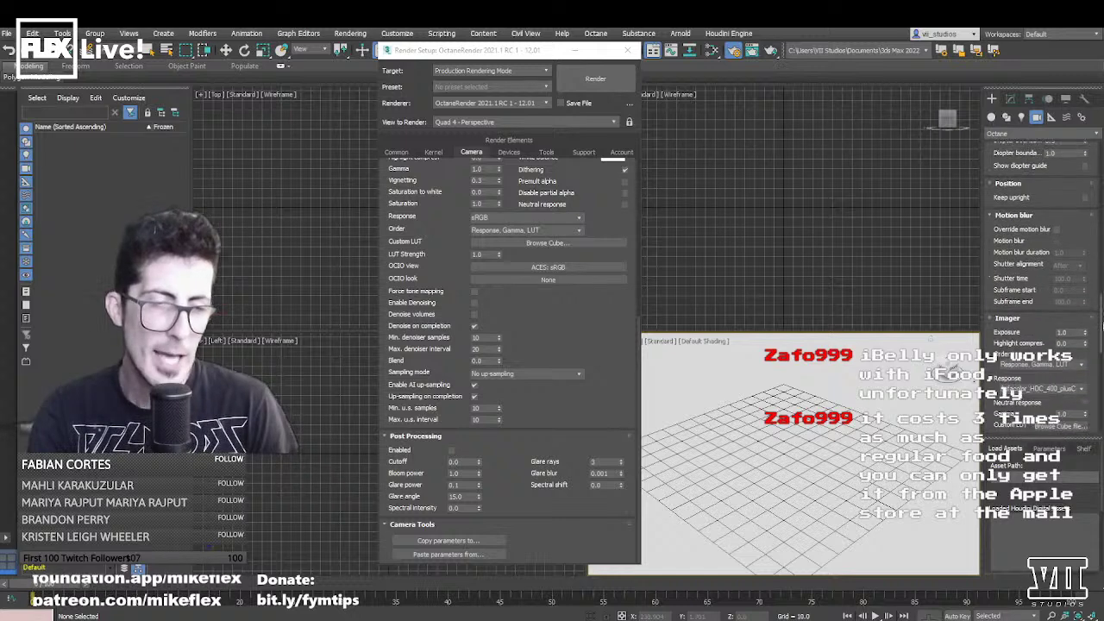
{"action": "scroll", "coordinate": [1101, 337], "scroll_direction": "down", "scroll_amount": 2}
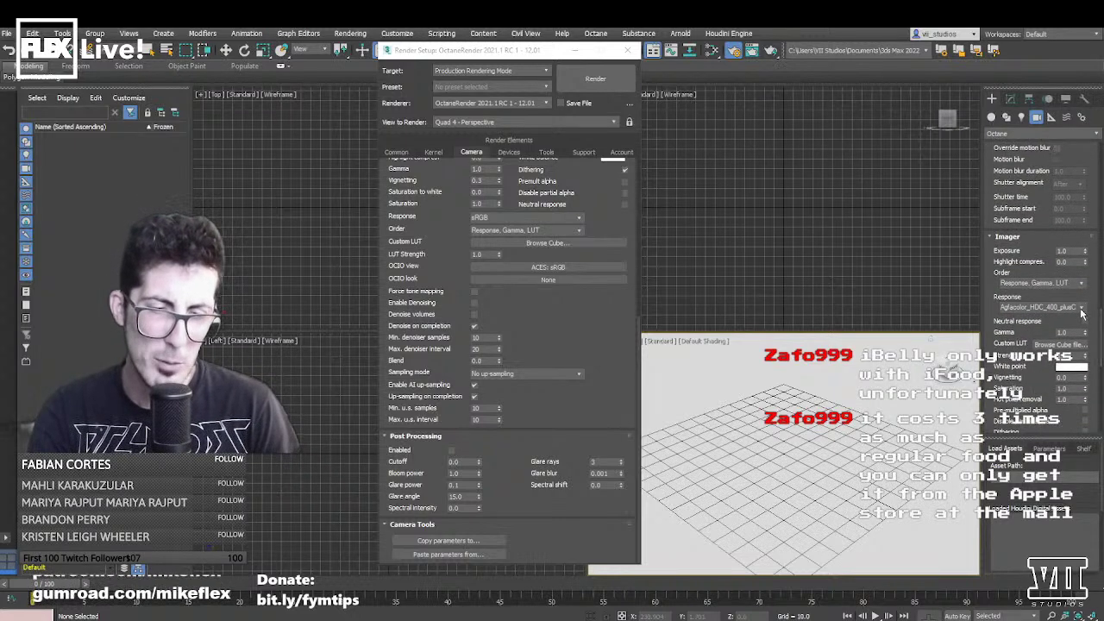
{"action": "left_click", "coordinate": [1081, 309]}
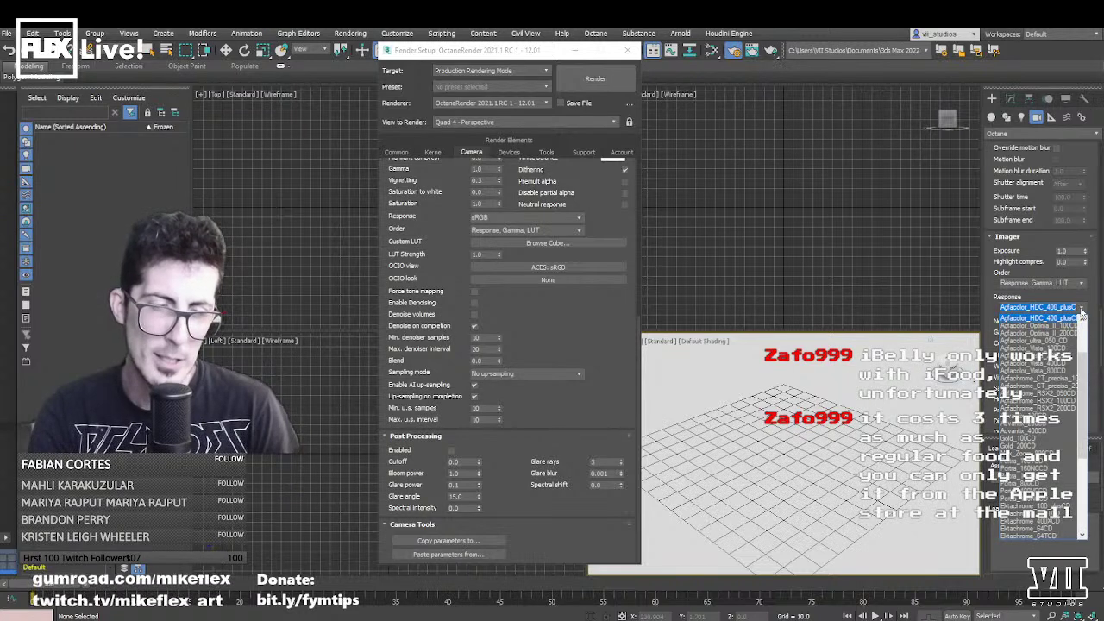
{"action": "scroll", "coordinate": [1032, 355], "scroll_direction": "down", "scroll_amount": 9}
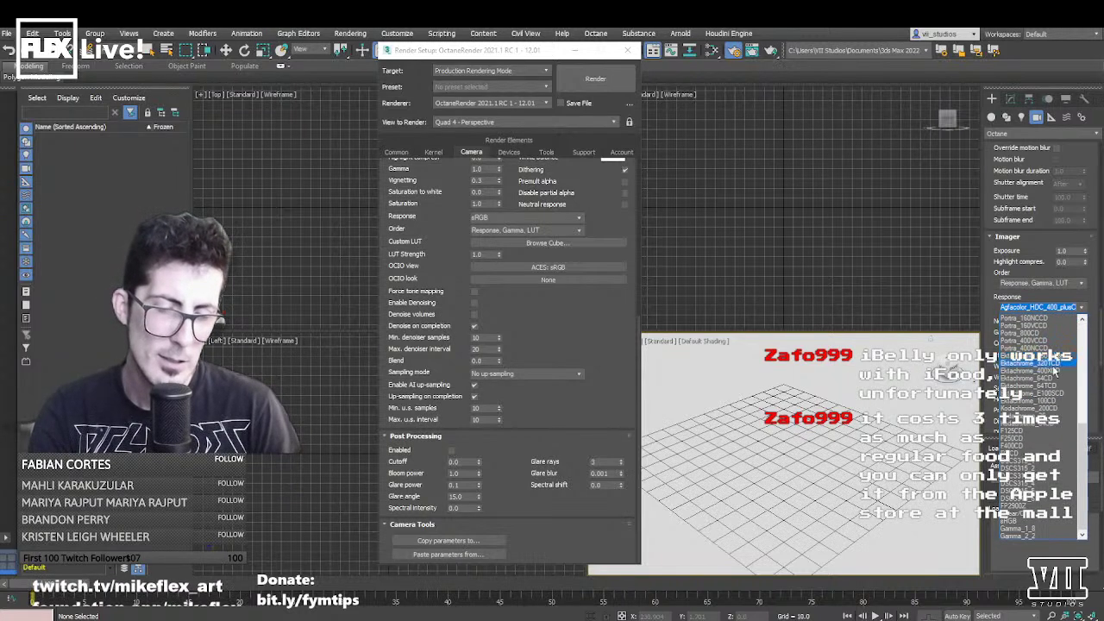
{"action": "left_click", "coordinate": [1026, 516]}
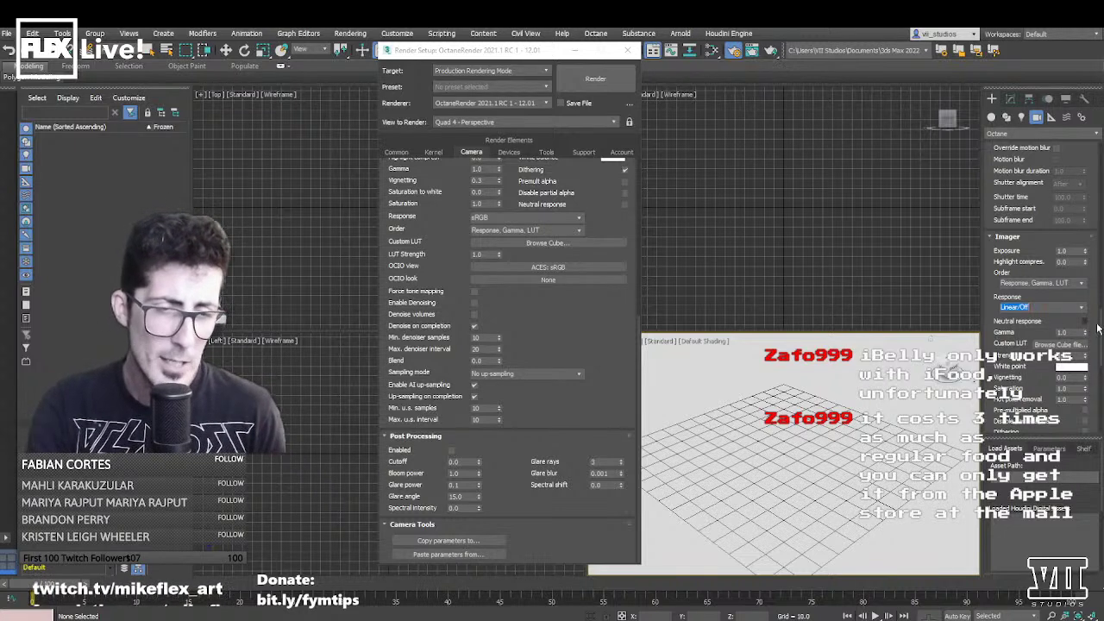
- Set the Universal Camera's OCIO view to ACES: sRGB and its OCIO look to None
{"action": "scroll", "coordinate": [1100, 339], "scroll_direction": "down", "scroll_amount": 5}
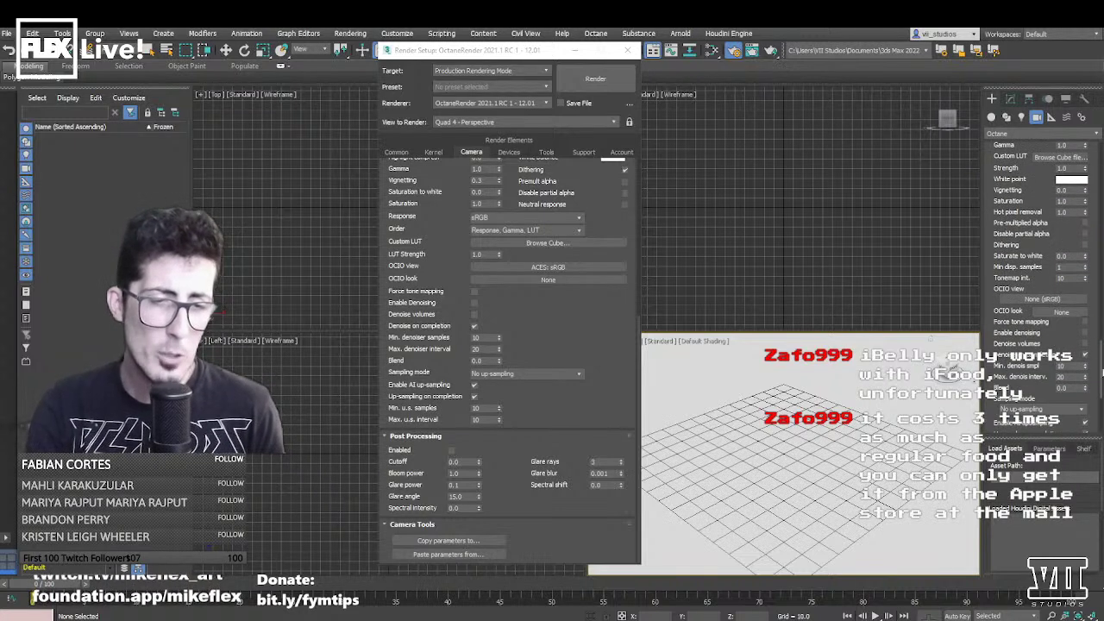
{"action": "left_click", "coordinate": [1040, 299]}
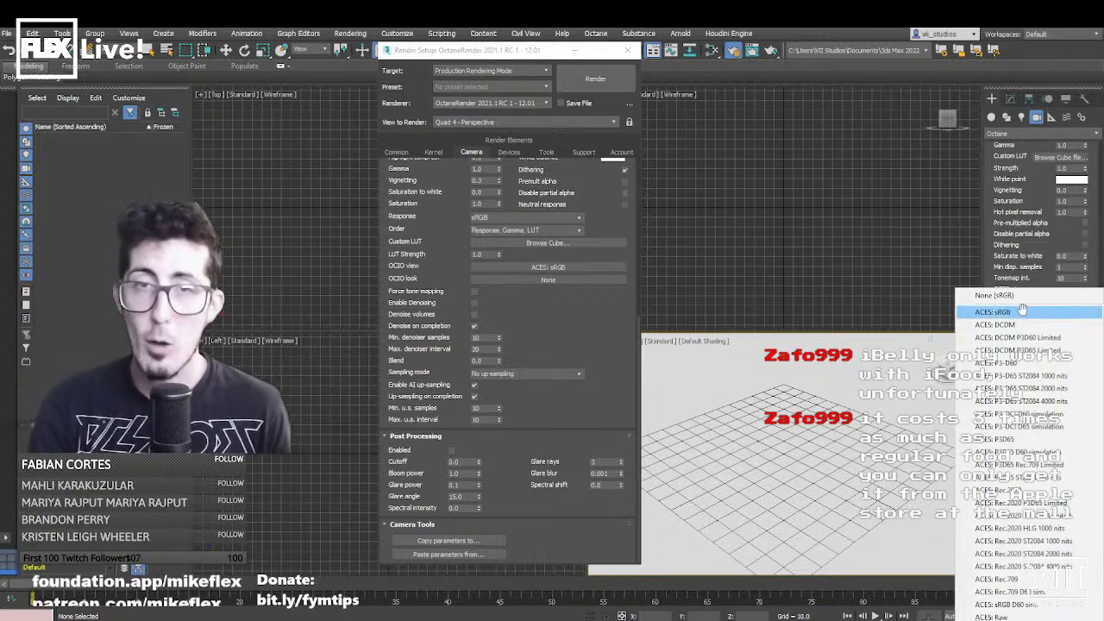
{"action": "left_click", "coordinate": [993, 311]}
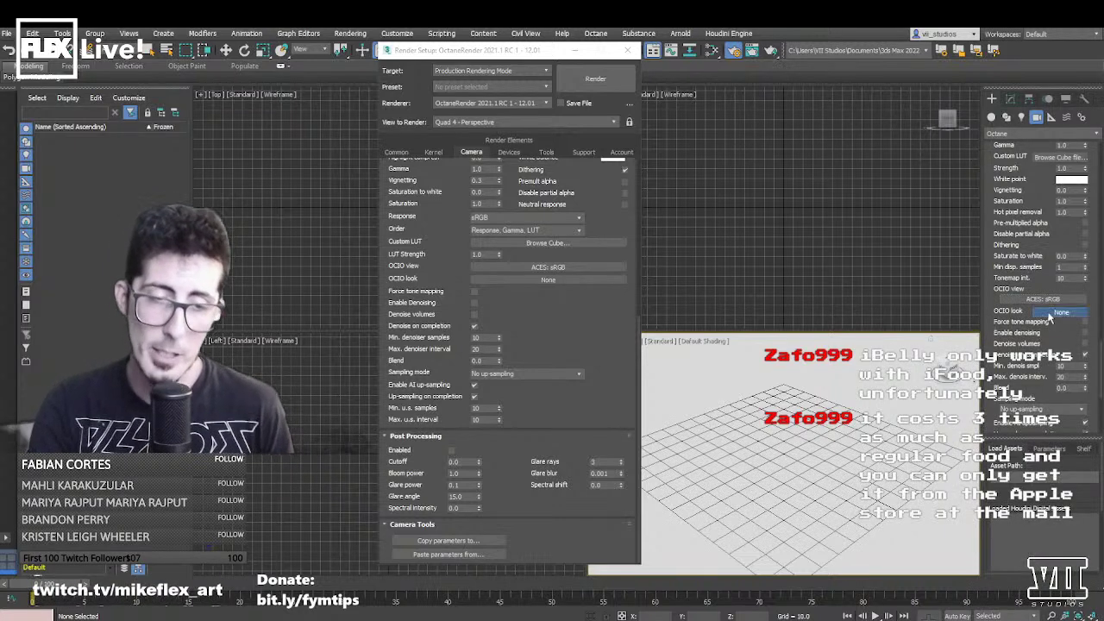
{"action": "left_click", "coordinate": [1058, 312]}
{"action": "left_click", "coordinate": [1041, 333]}
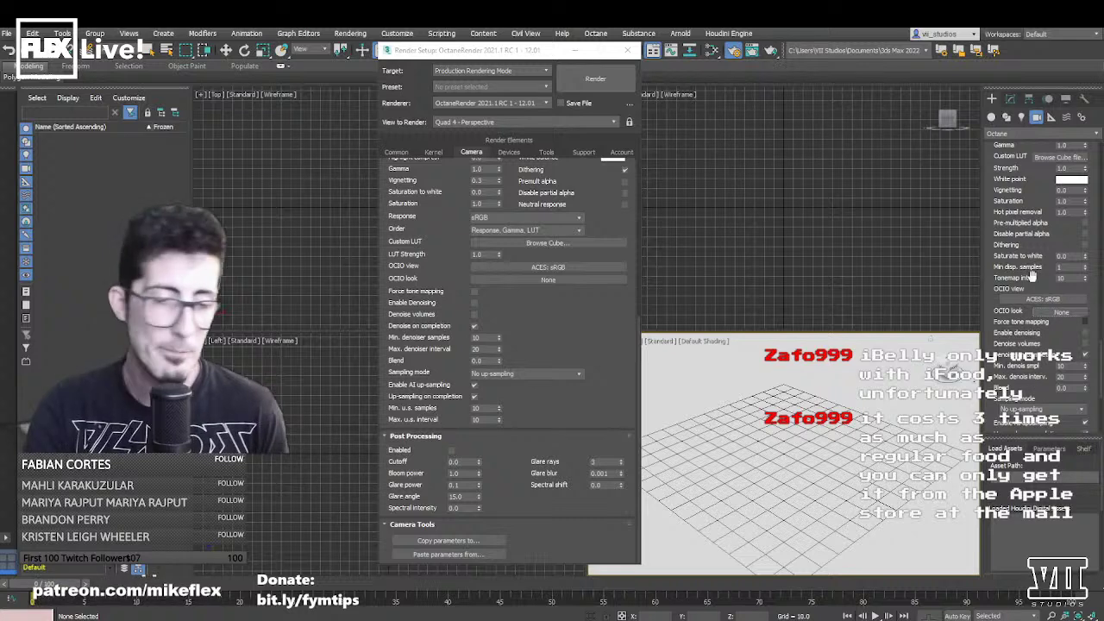
{"action": "scroll", "coordinate": [1032, 272], "scroll_direction": "down", "scroll_amount": 4}
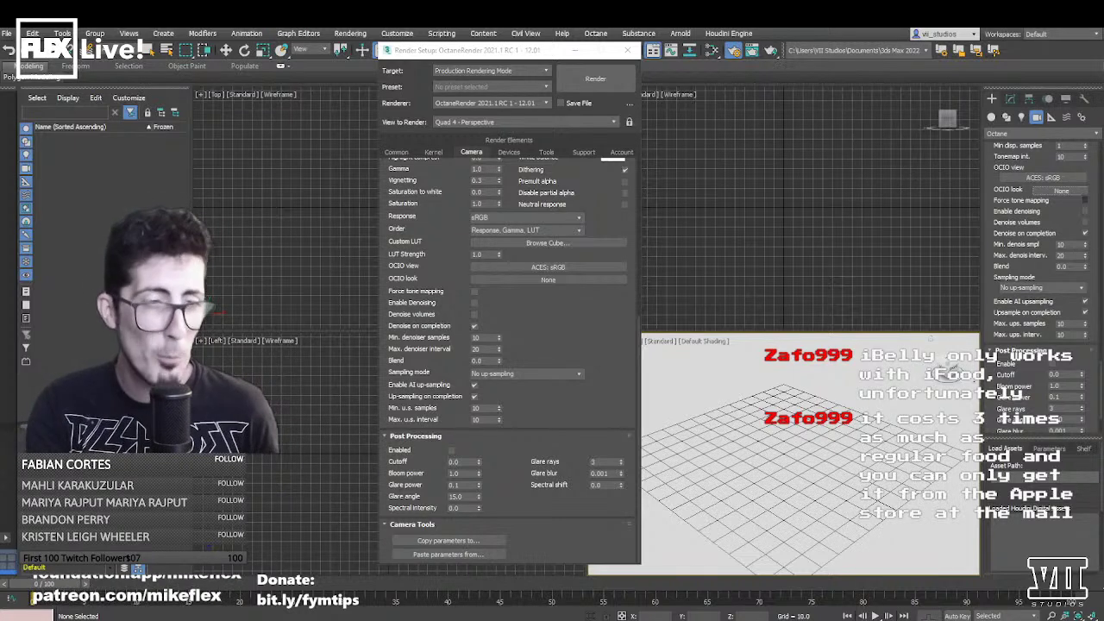
- Switch to the Houdini scene with the sphere and close its Color Settings window
{"action": "key", "text": "alt+Tab"}
{"action": "key", "text": "alt+Tab"}
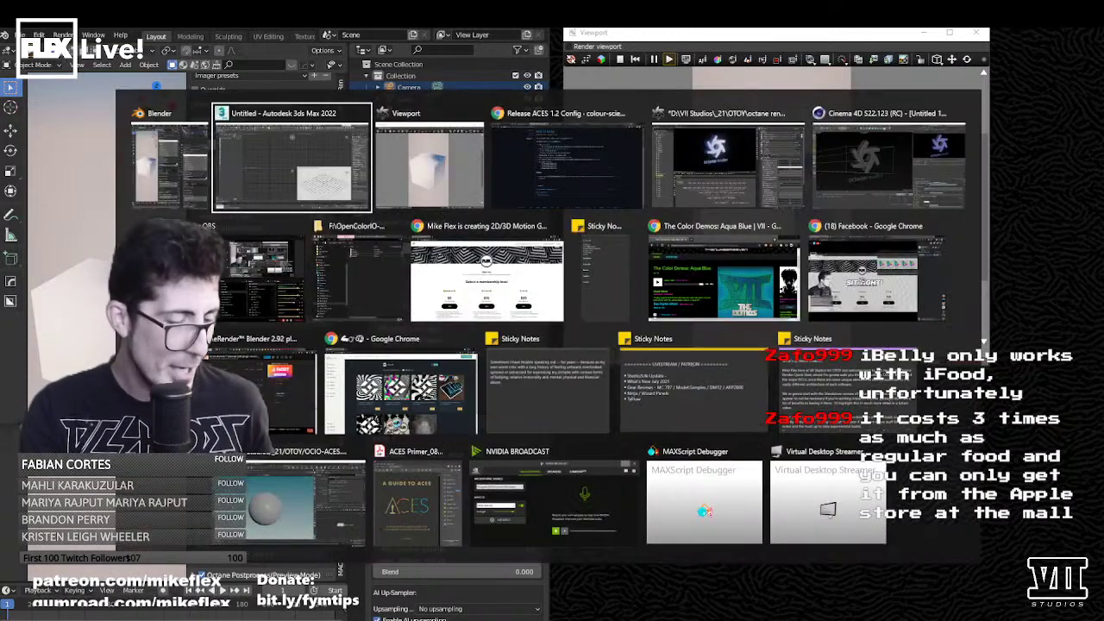
{"action": "left_click", "coordinate": [266, 473]}
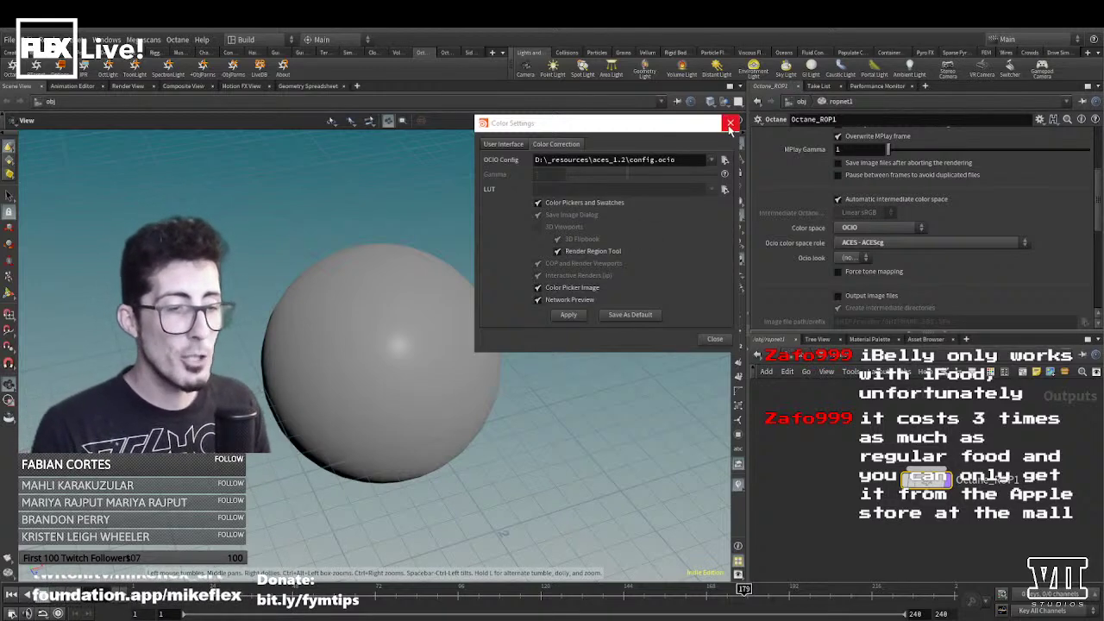
{"action": "left_click", "coordinate": [716, 339]}
- Reopen the Color Settings, review the OCIO config path and color correction options, and close them again
{"action": "left_click", "coordinate": [28, 40]}
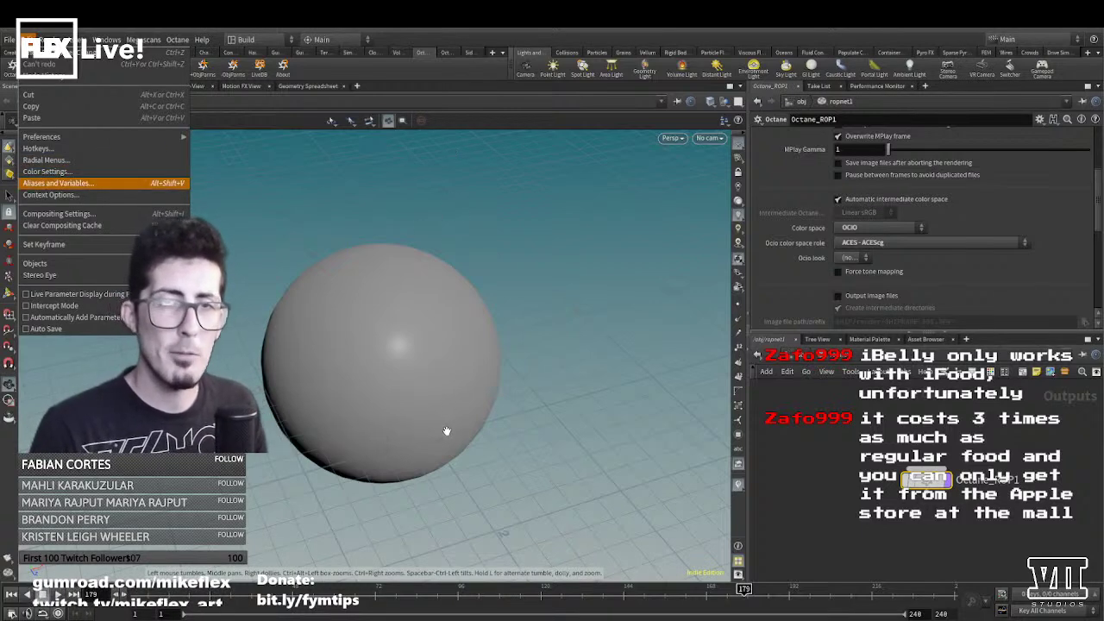
{"action": "left_click", "coordinate": [48, 172]}
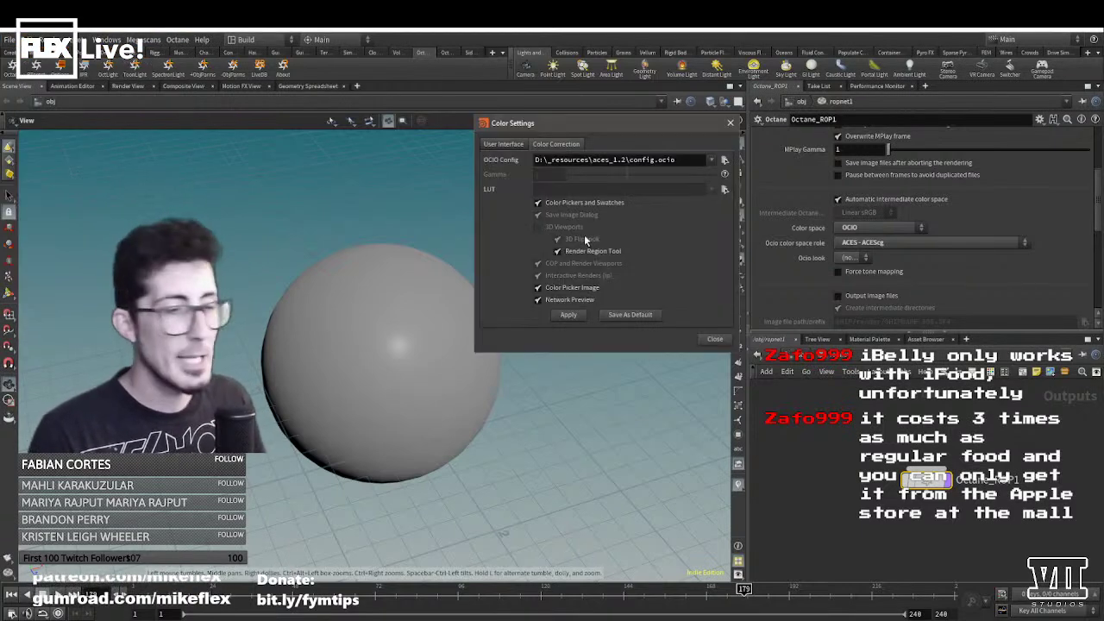
{"action": "left_click_drag", "start_coordinate": [626, 125], "coordinate": [607, 157]}
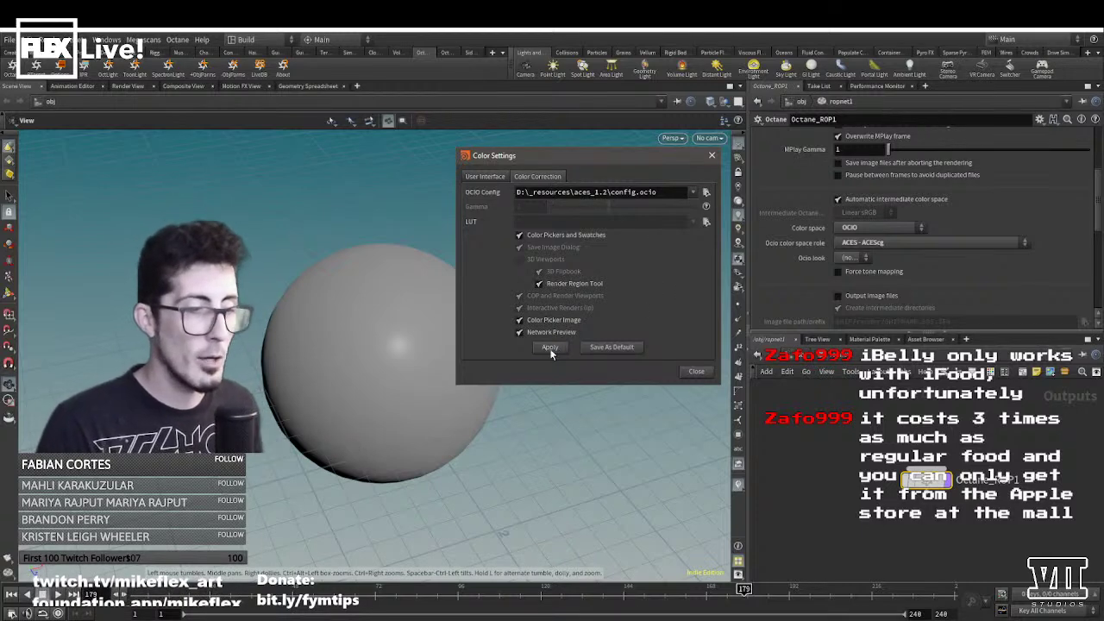
{"action": "left_click", "coordinate": [695, 373]}
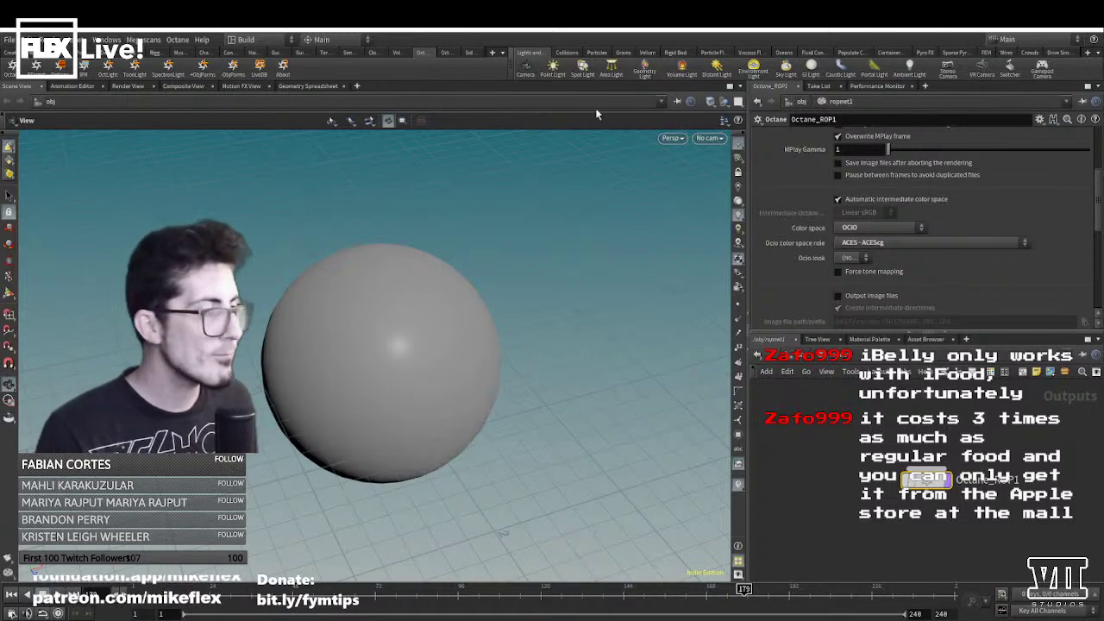
{"action": "left_click", "coordinate": [185, 41]}
{"action": "left_click", "coordinate": [184, 41]}
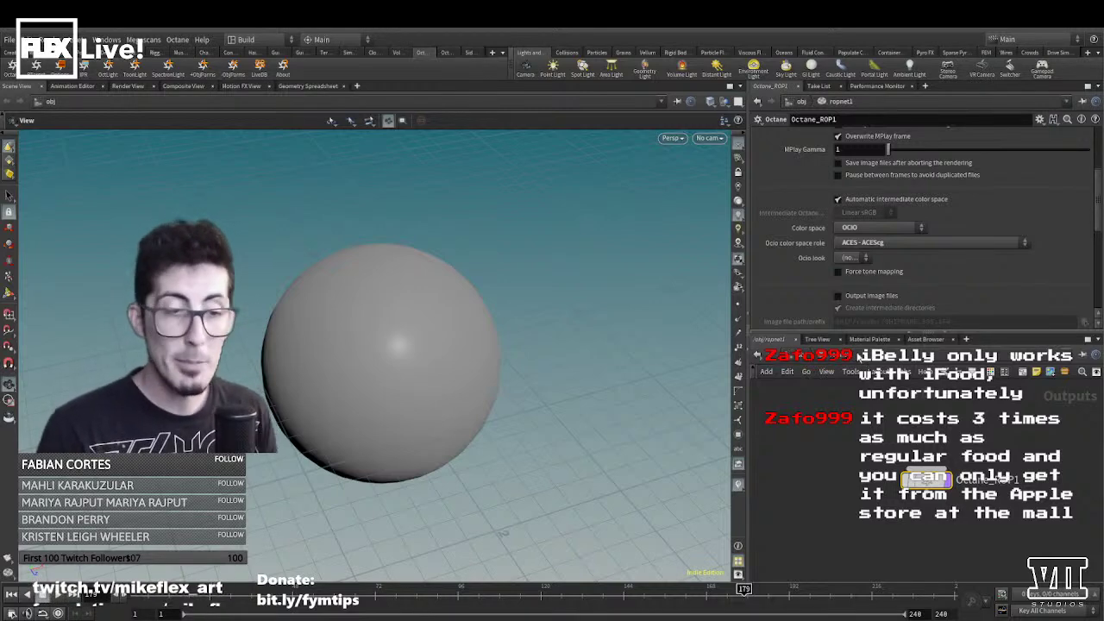
- Go up to the object level and examine the available network contexts and the scene's shopnet1 and ropnet1 nodes
{"action": "left_click", "coordinate": [801, 357]}
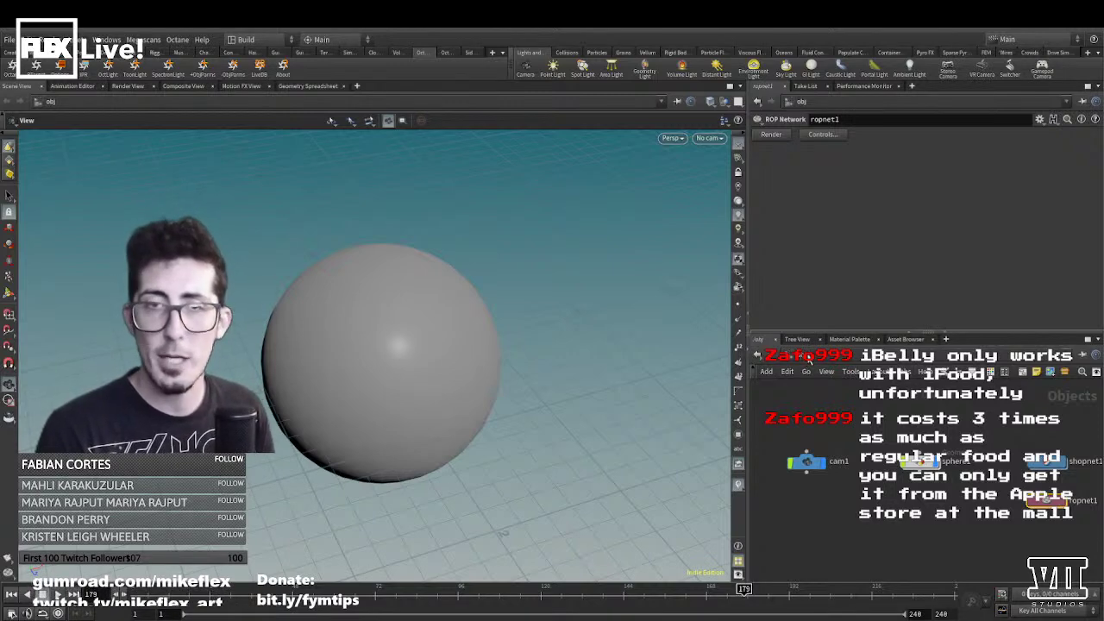
{"action": "left_click", "coordinate": [802, 359]}
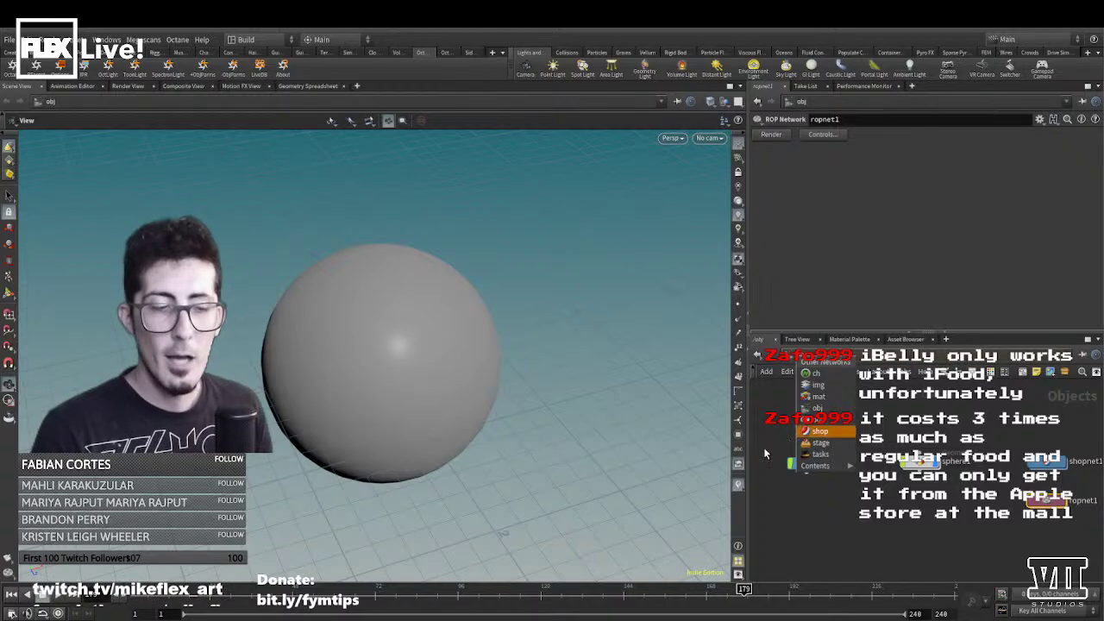
{"action": "left_click", "coordinate": [802, 362]}
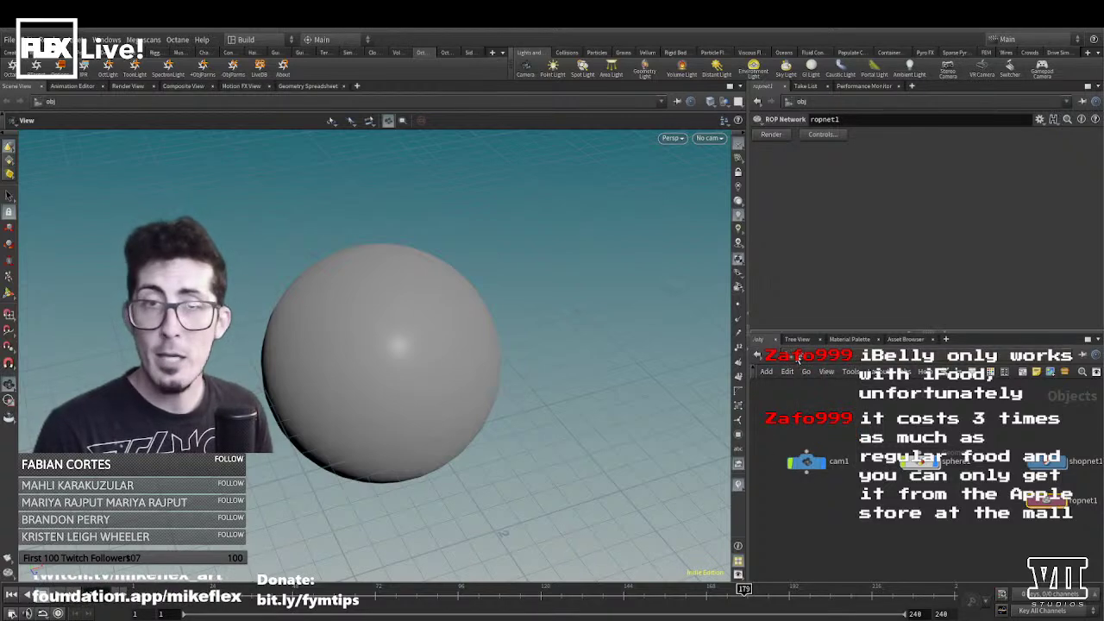
{"action": "left_click", "coordinate": [800, 360]}
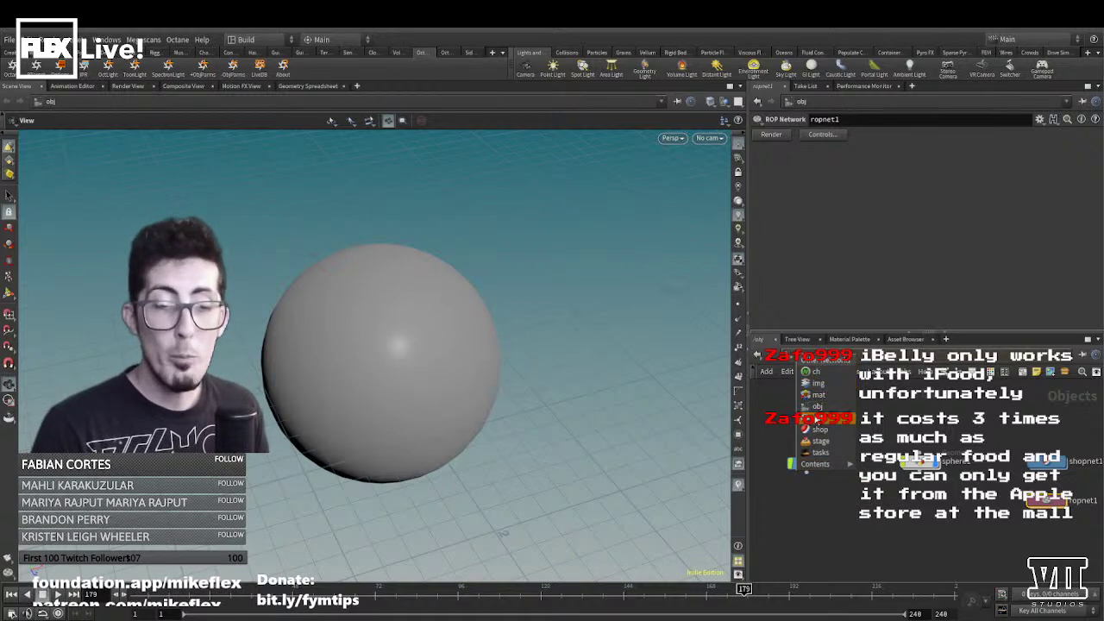
{"action": "left_click", "coordinate": [816, 407]}
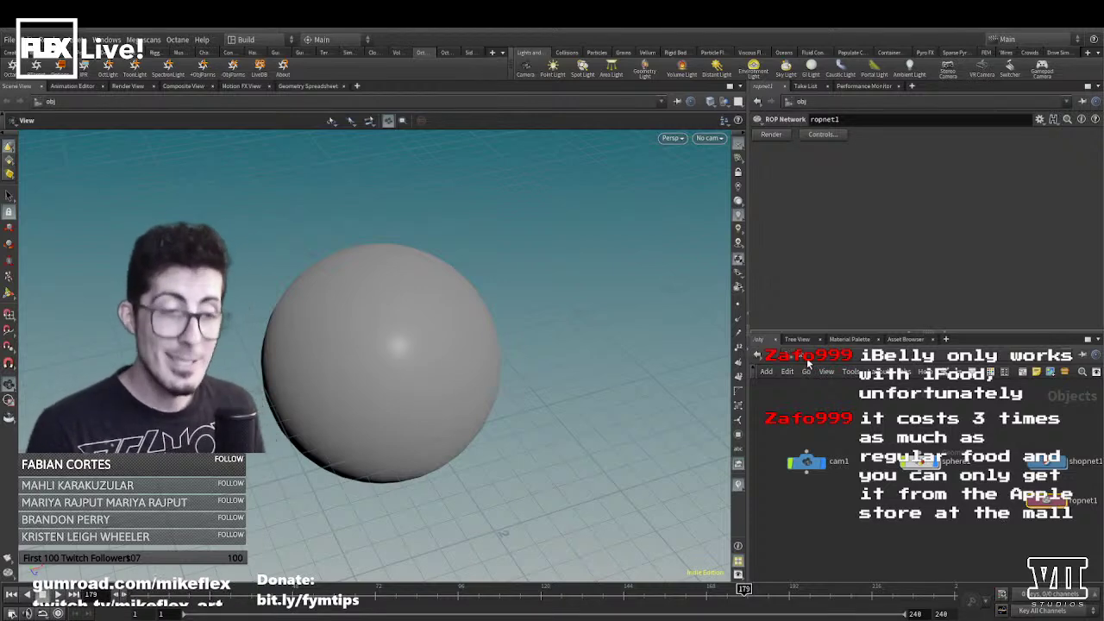
{"action": "left_click", "coordinate": [811, 355]}
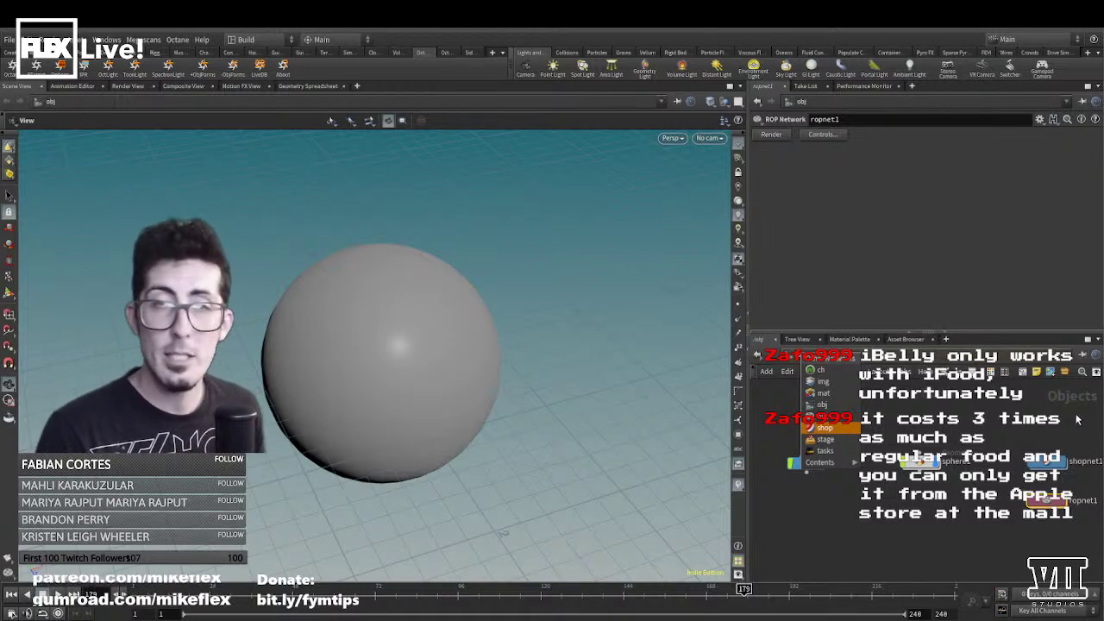
{"action": "left_click", "coordinate": [824, 428]}
{"action": "left_click", "coordinate": [1046, 500]}
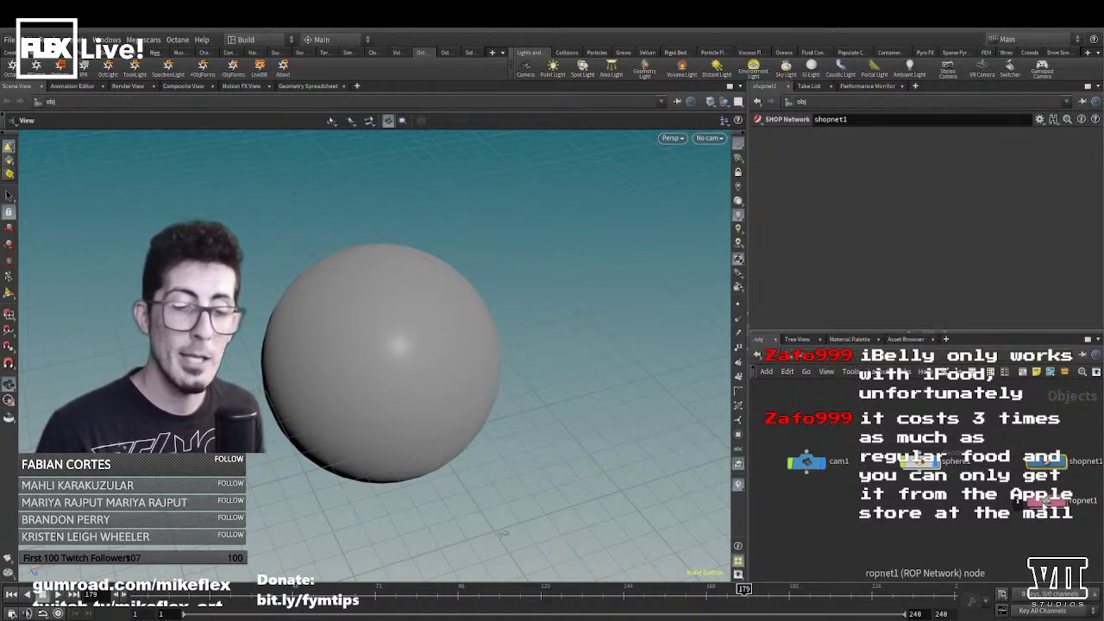
{"action": "middle_click_drag", "start_coordinate": [1036, 438], "coordinate": [1018, 430]}
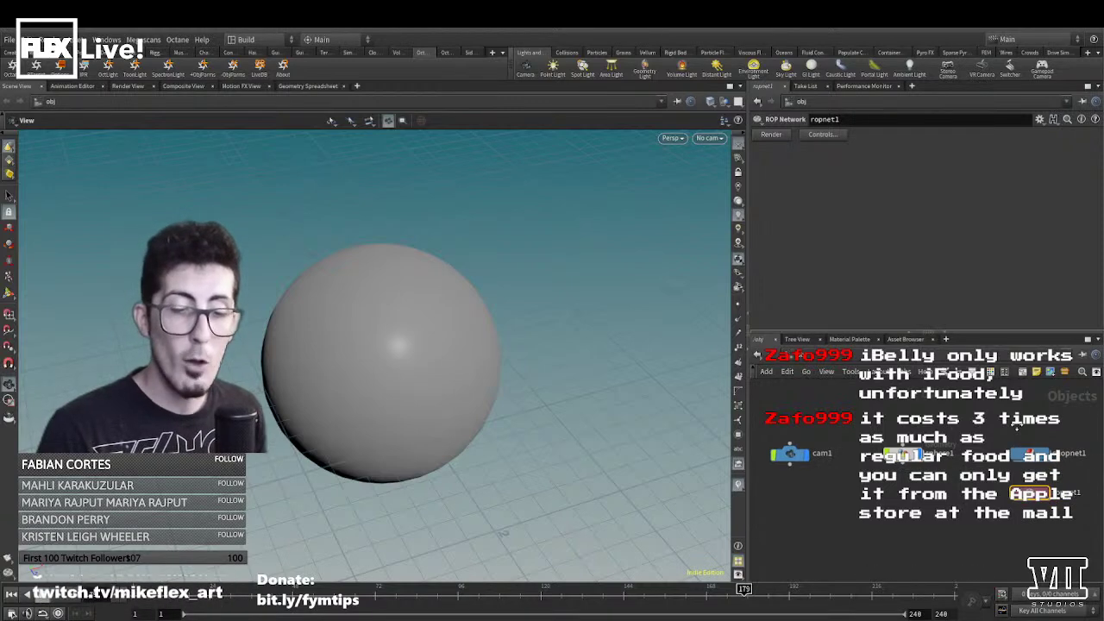
{"action": "left_click", "coordinate": [802, 357]}
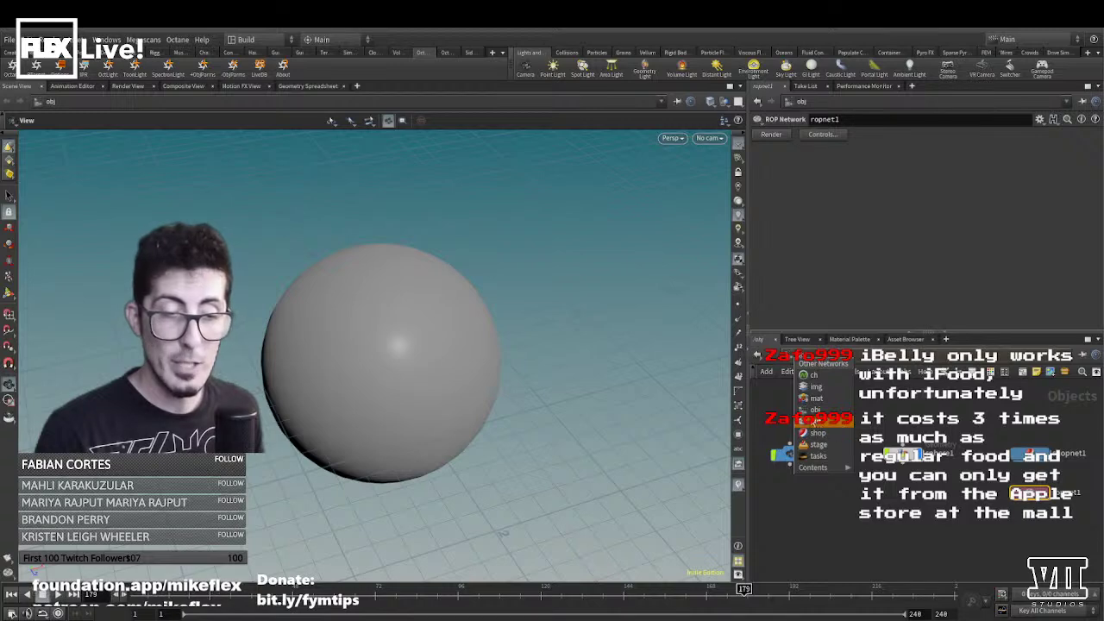
{"action": "left_click", "coordinate": [906, 522]}
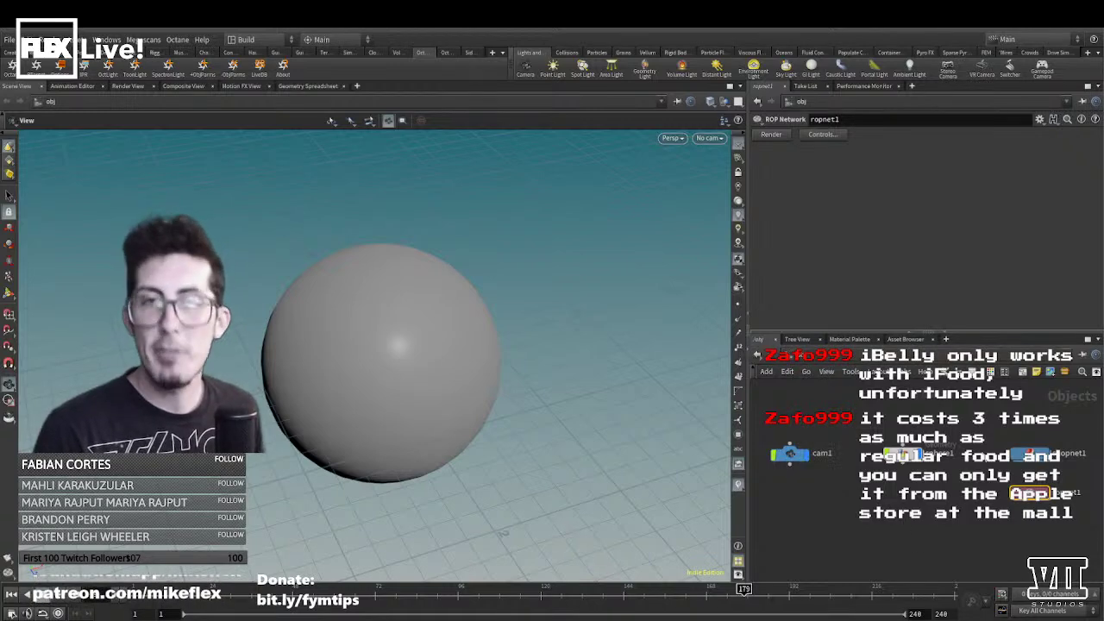
{"action": "scroll", "coordinate": [943, 469], "scroll_direction": "up", "scroll_amount": 1}
{"action": "scroll", "coordinate": [943, 470], "scroll_direction": "down", "scroll_amount": 2}
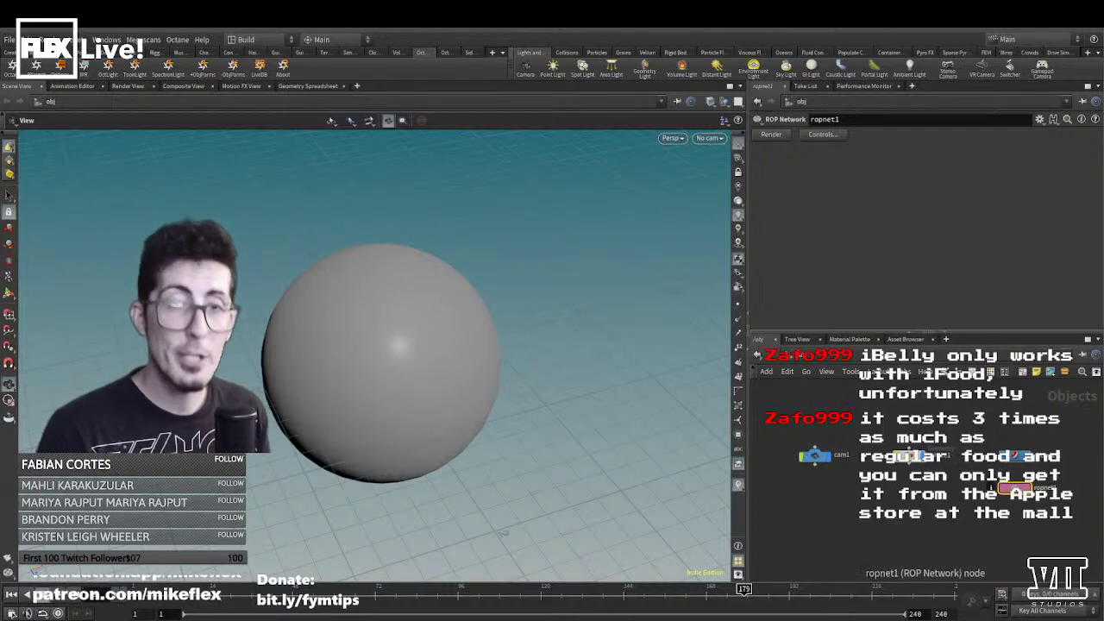
- Enter the ropnet1 network and search its available nodes for Octane, leaving the list without adding one
{"action": "double_click", "coordinate": [1016, 489]}
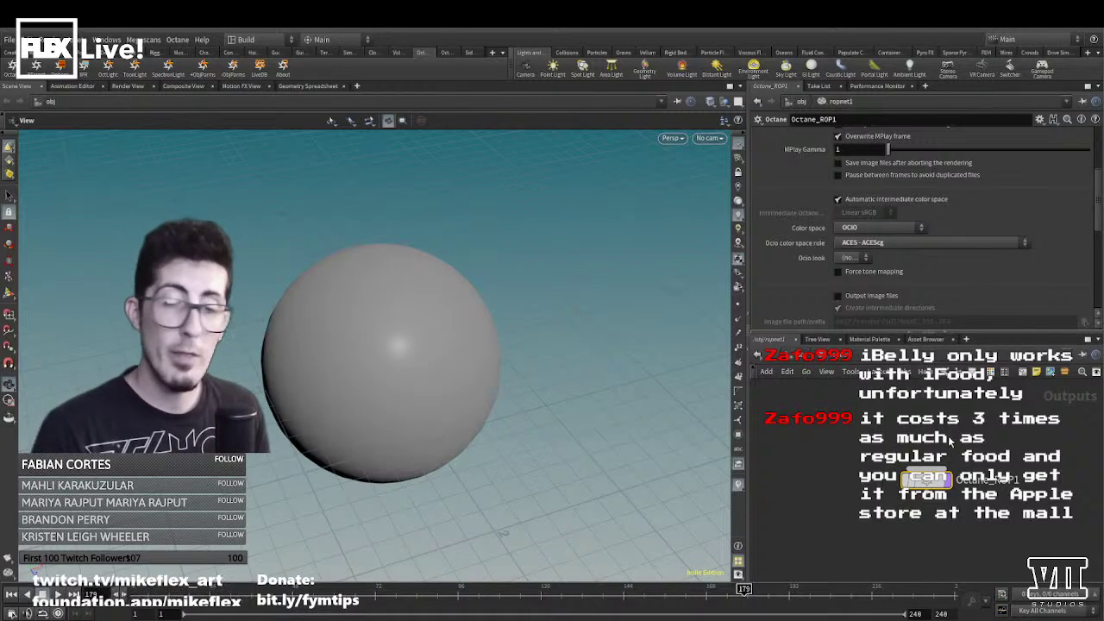
{"action": "right_click", "coordinate": [857, 437]}
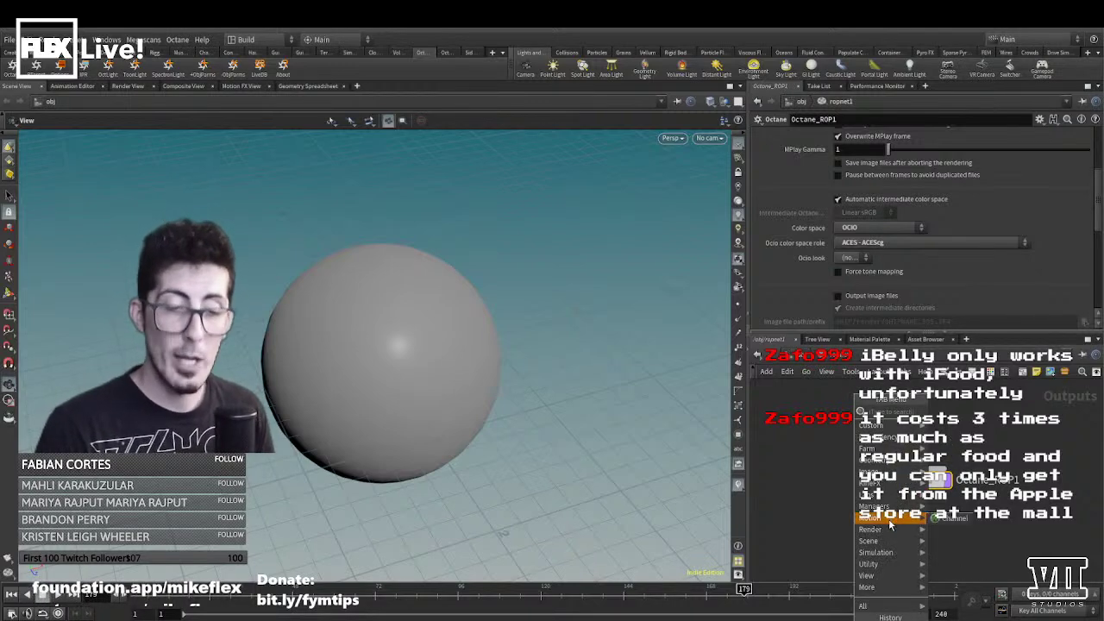
{"action": "mouse_move", "coordinate": [882, 574]}
{"action": "mouse_move", "coordinate": [872, 426]}
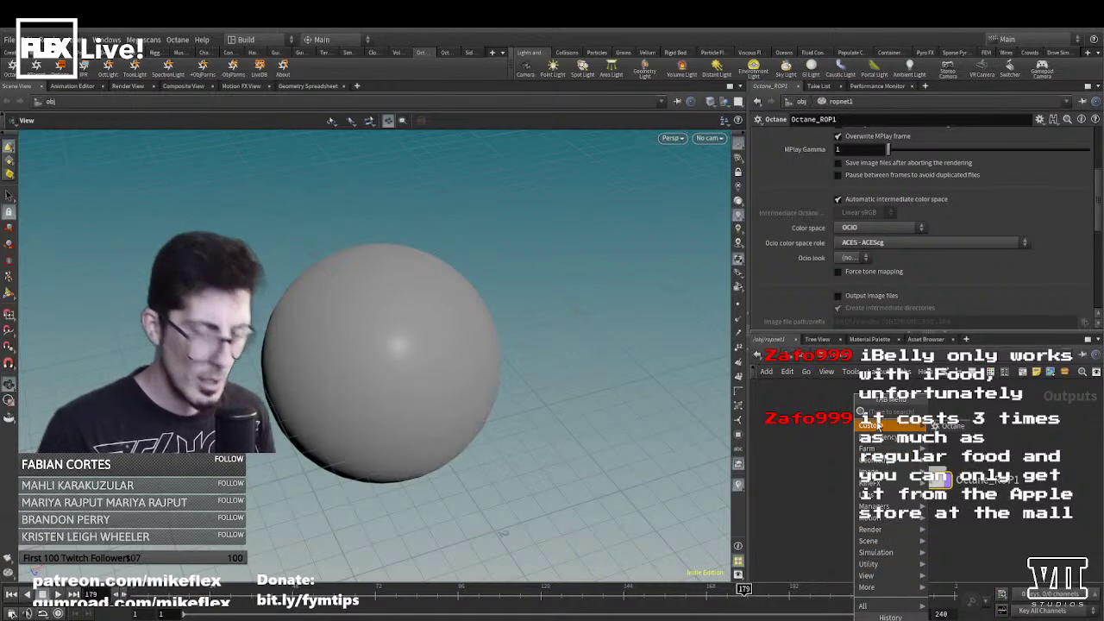
{"action": "type", "text": "ro"}
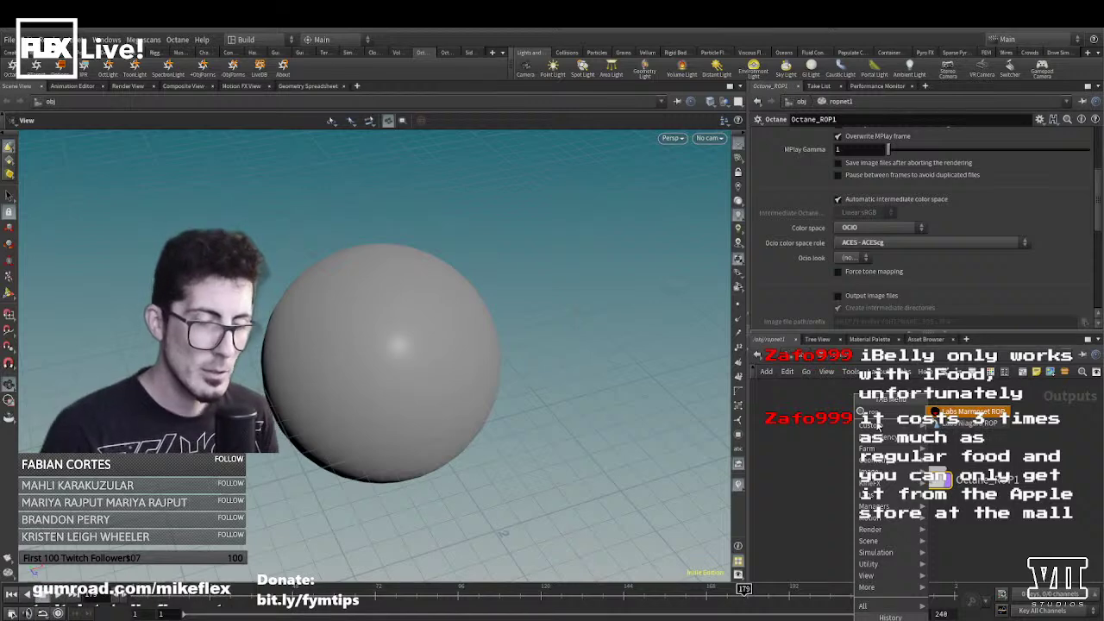
{"action": "key", "text": "BackSpace"}
{"action": "key", "text": "BackSpace"}
{"action": "key", "text": "BackSpace"}
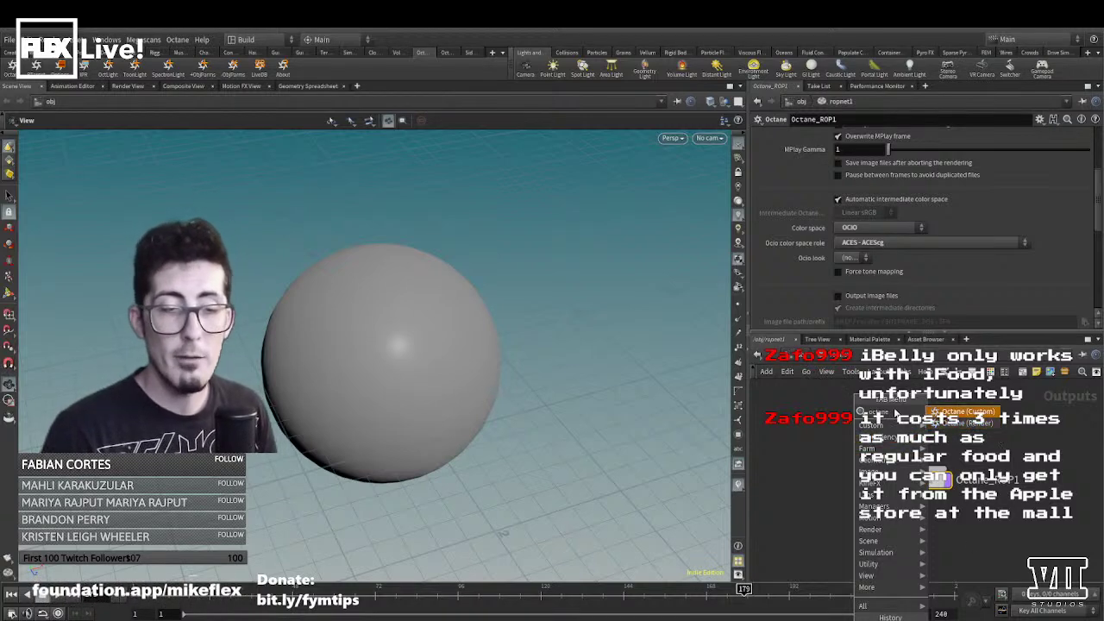
{"action": "left_click", "coordinate": [801, 359]}
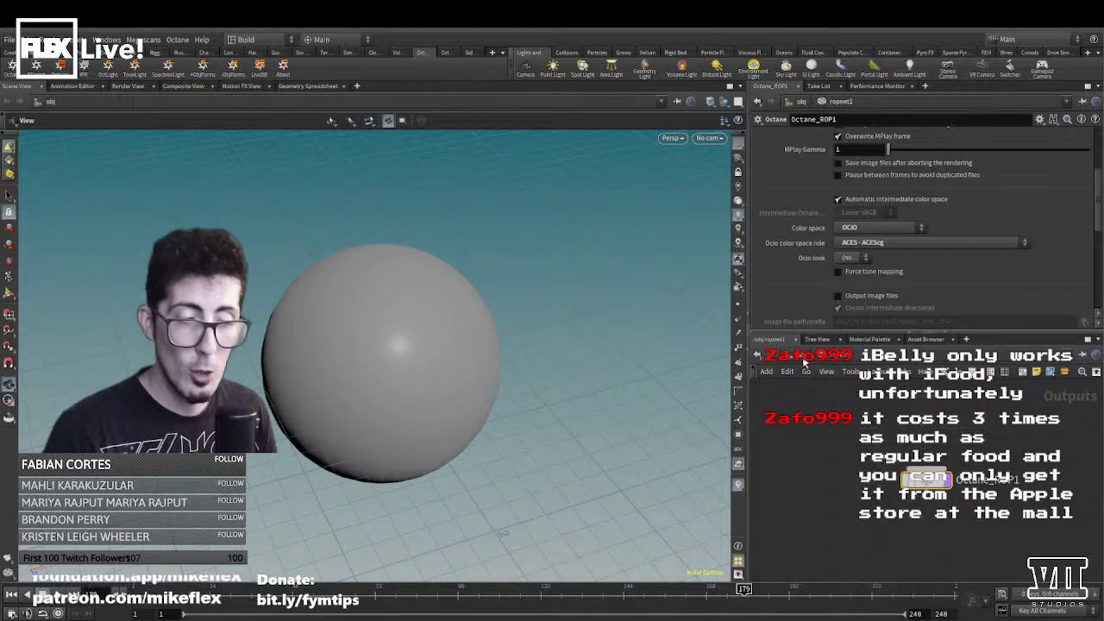
- Return to the object level and search its available nodes for octane without adding any
{"action": "left_click", "coordinate": [802, 359]}
{"action": "key", "text": "Tab"}
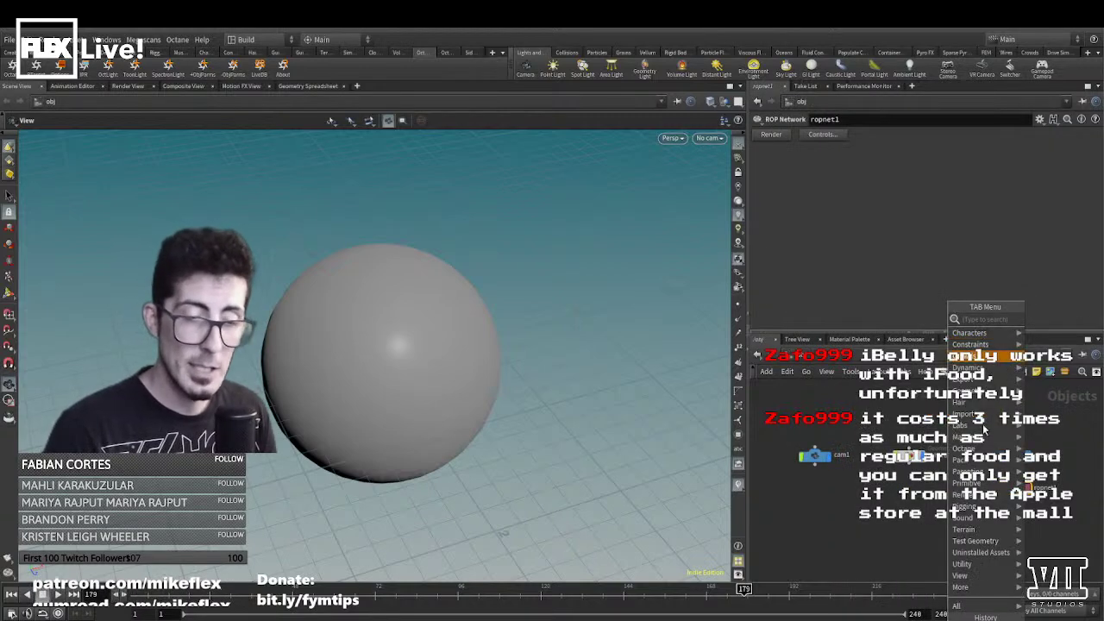
{"action": "mouse_move", "coordinate": [966, 438]}
{"action": "type", "text": "octane"}
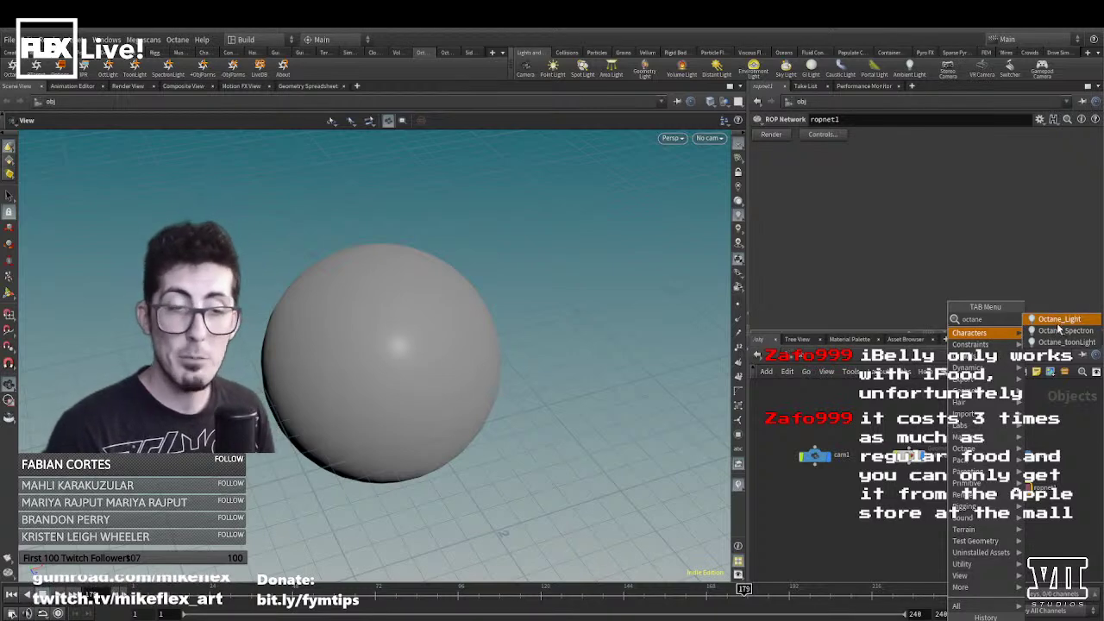
{"action": "left_click", "coordinate": [1049, 334]}
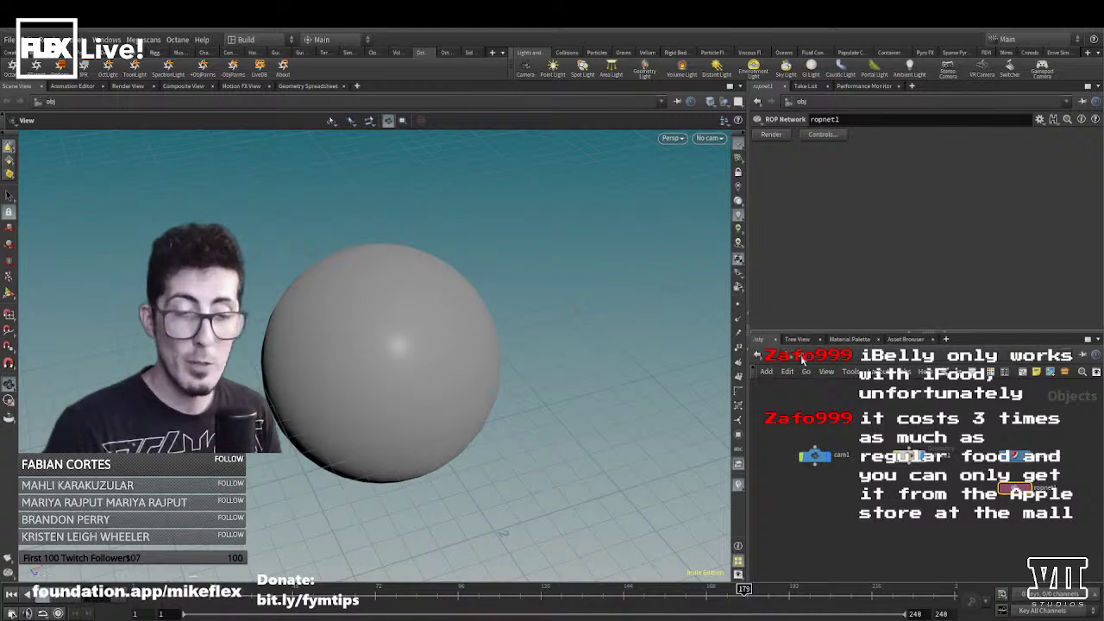
- Switch to the out network and search its available nodes for Octane
{"action": "left_click", "coordinate": [802, 361]}
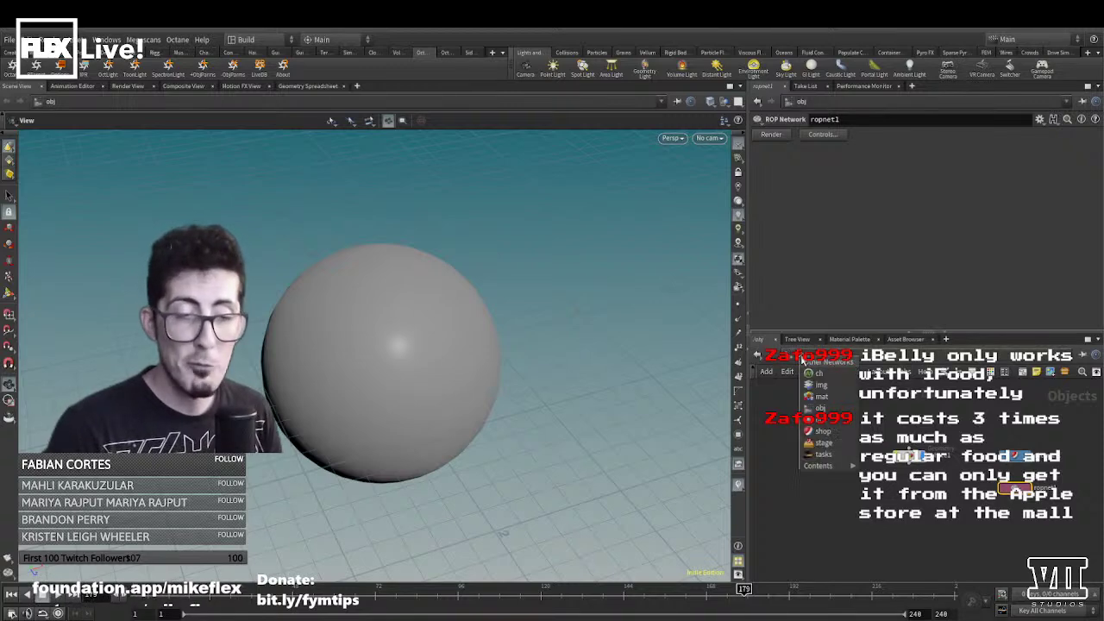
{"action": "left_click", "coordinate": [819, 421]}
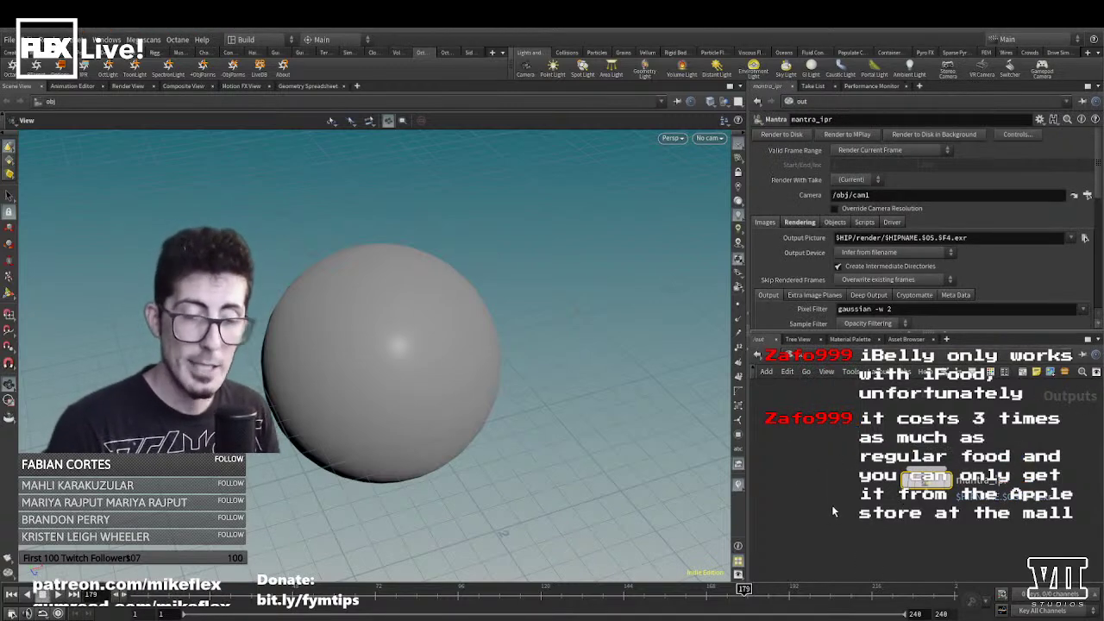
{"action": "key", "text": "Tab"}
{"action": "mouse_move", "coordinate": [897, 476]}
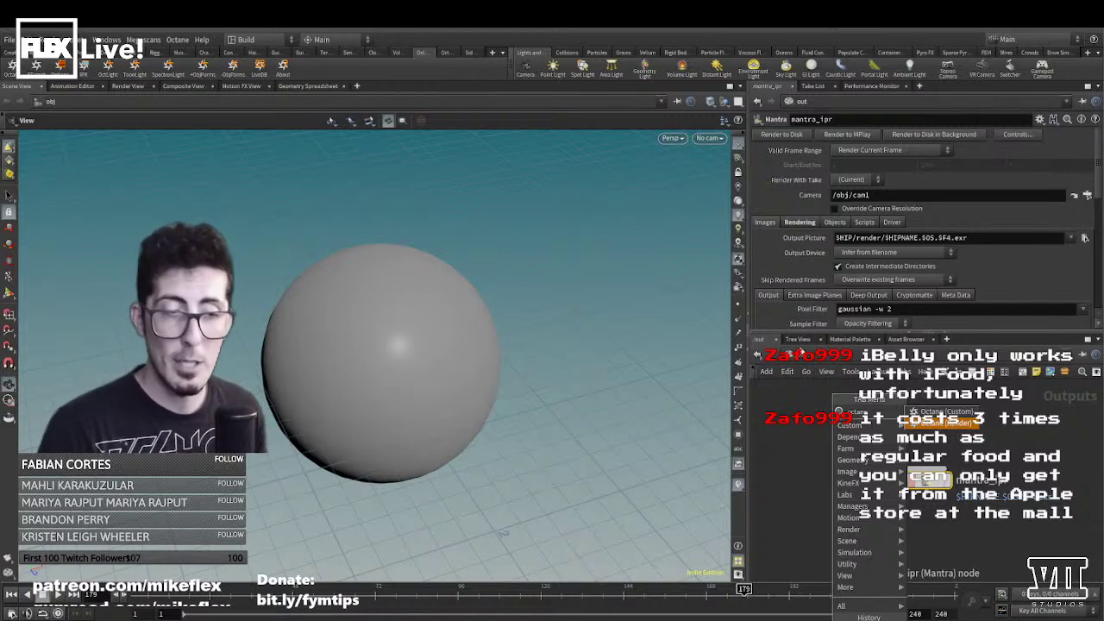
- Return to the obj network and add a second ROP Network node below ropnet1
{"action": "left_click", "coordinate": [803, 355]}
{"action": "left_click", "coordinate": [803, 355]}
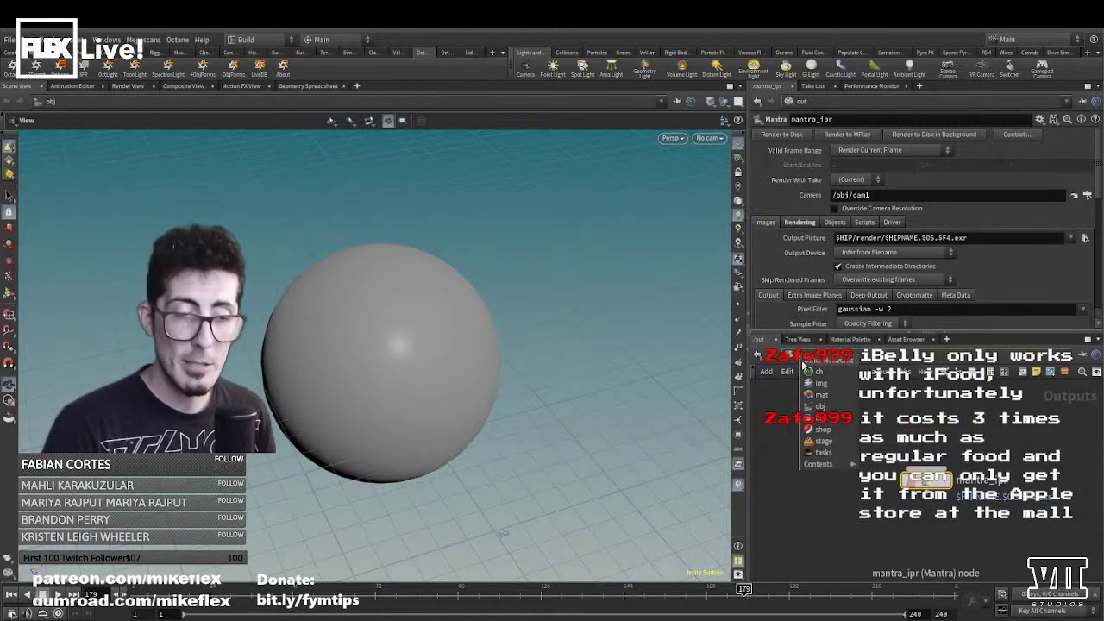
{"action": "left_click", "coordinate": [820, 407]}
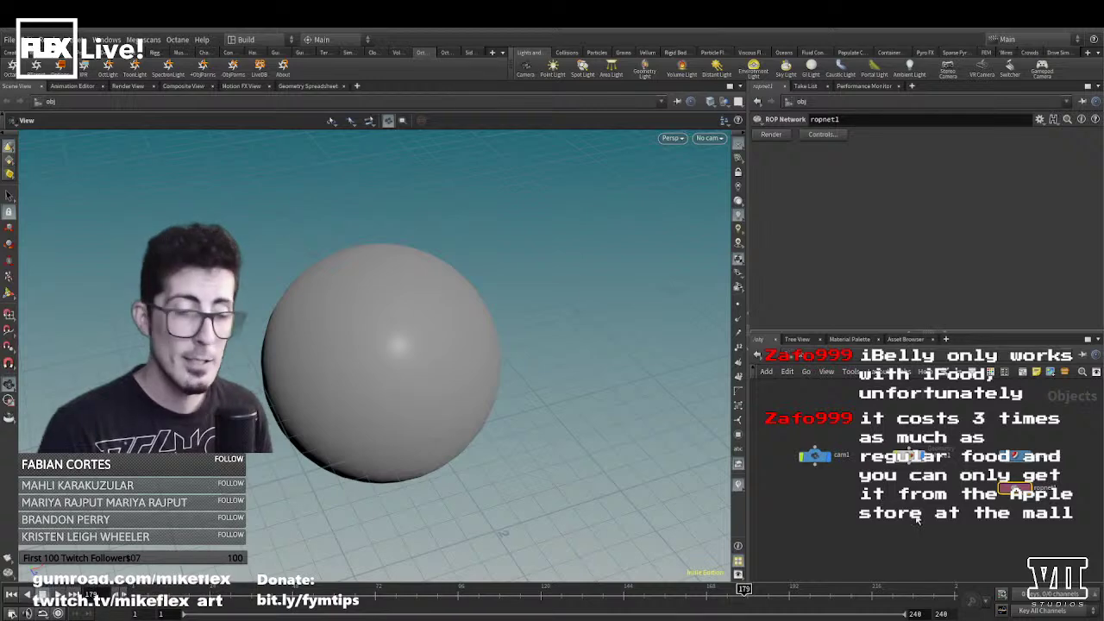
{"action": "key", "text": "Tab"}
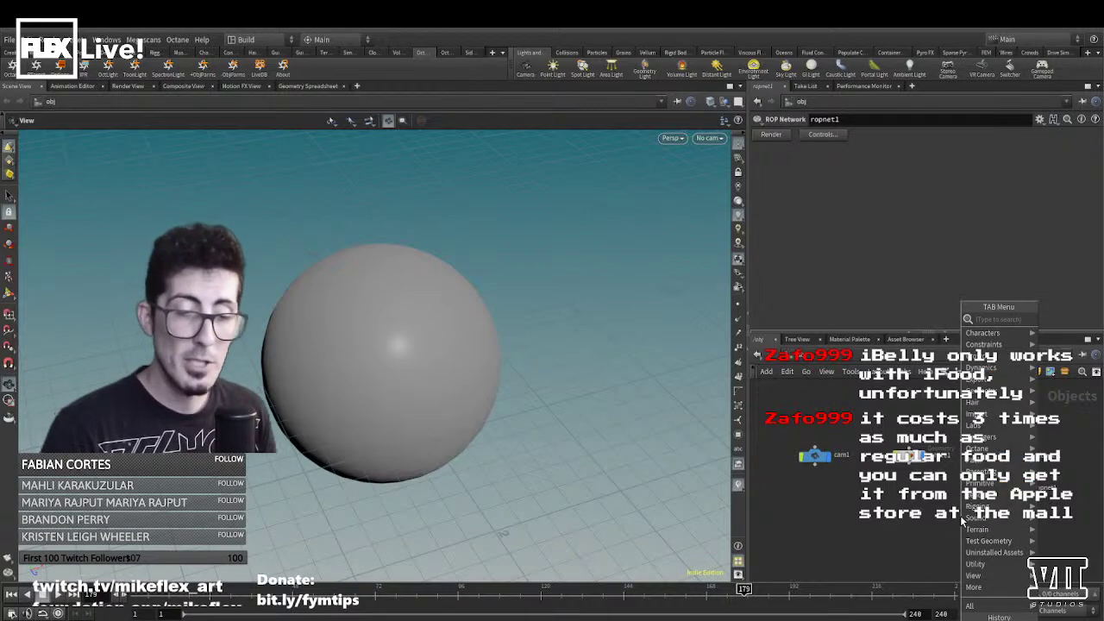
{"action": "type", "text": "rop"}
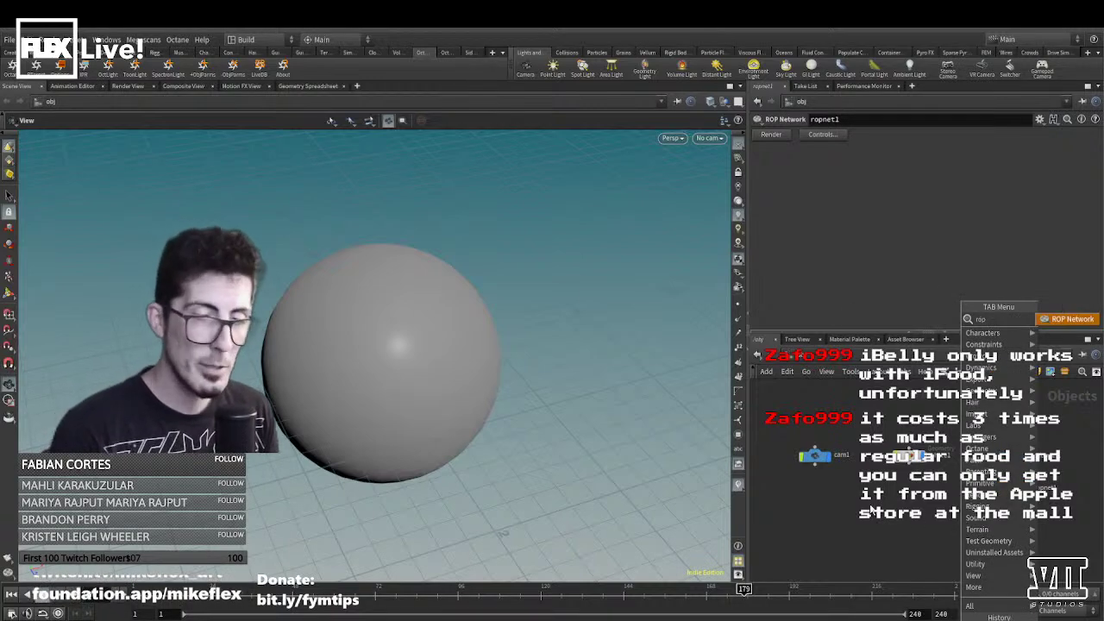
{"action": "key", "text": "Return"}
{"action": "left_click_drag", "start_coordinate": [1018, 492], "coordinate": [1020, 534], "text": "alt"}
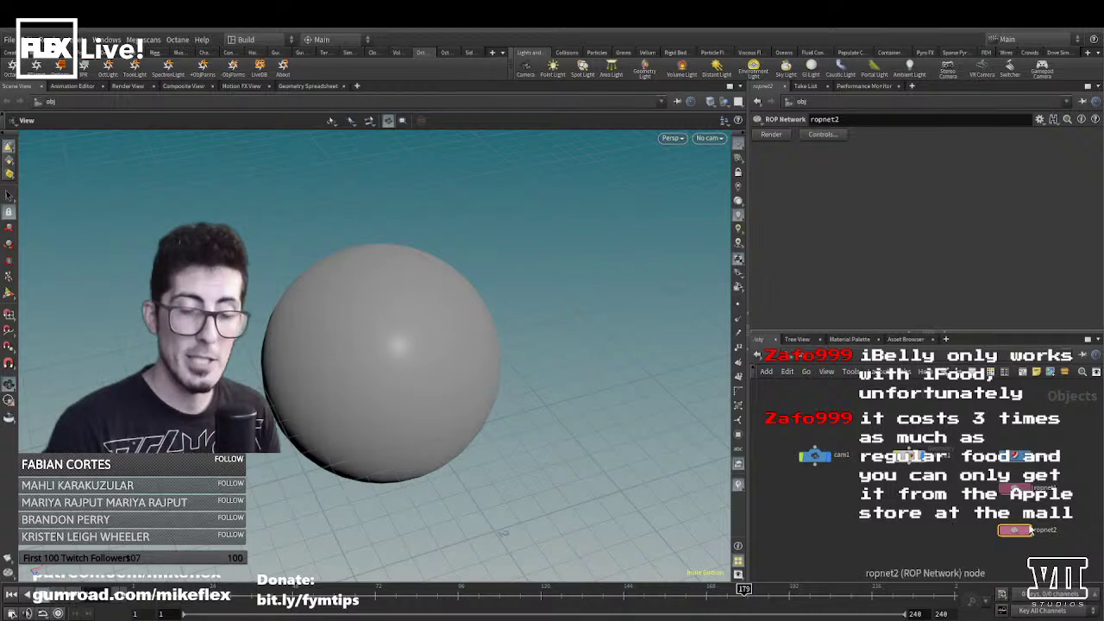
- Delete the ropnet2 node, enter the ropnet1 network and move the Octane_ROP1 node slightly up
{"action": "key", "text": "Delete"}
{"action": "double_click", "coordinate": [1017, 489]}
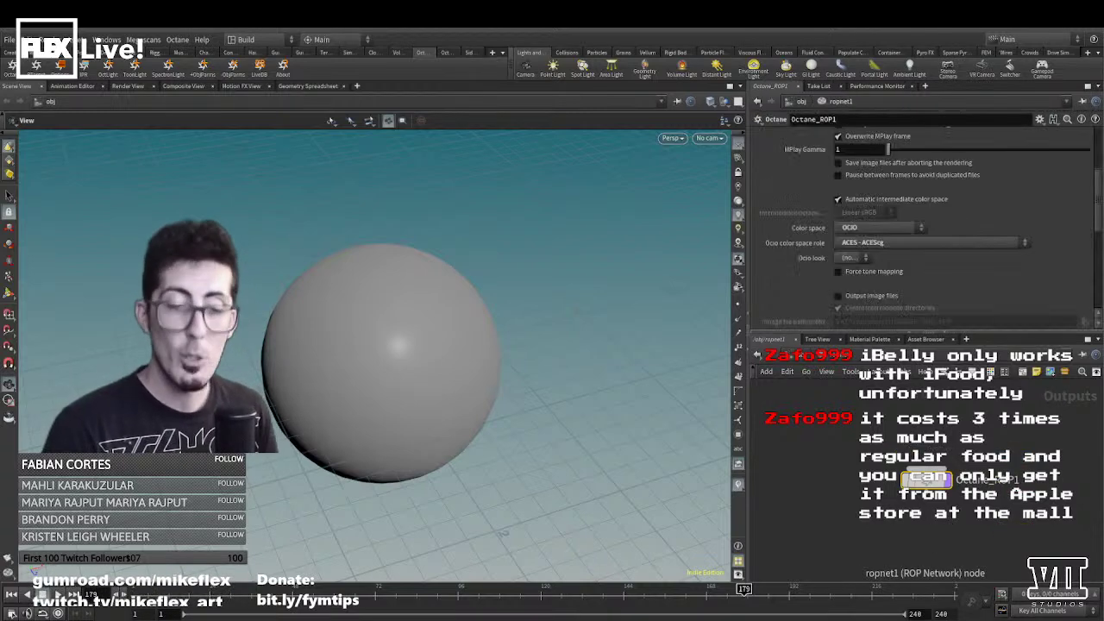
{"action": "left_click_drag", "start_coordinate": [930, 485], "coordinate": [930, 476]}
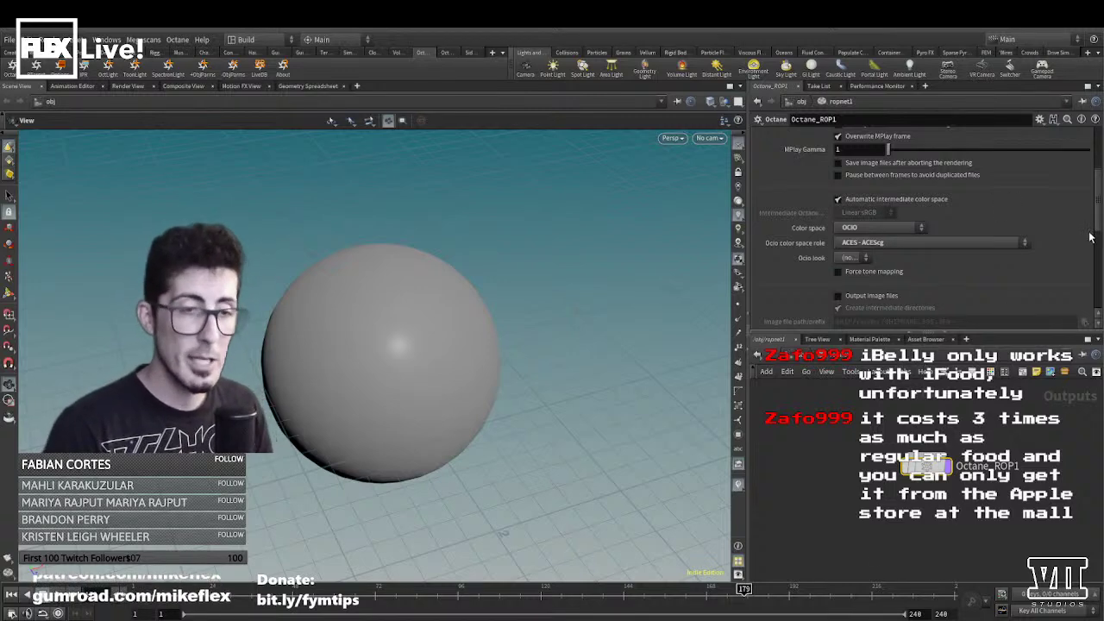
- Review Octane_ROP1's main camera and render target settings, and return to its output color space settings
{"action": "scroll", "coordinate": [1044, 173], "scroll_direction": "up", "scroll_amount": 5}
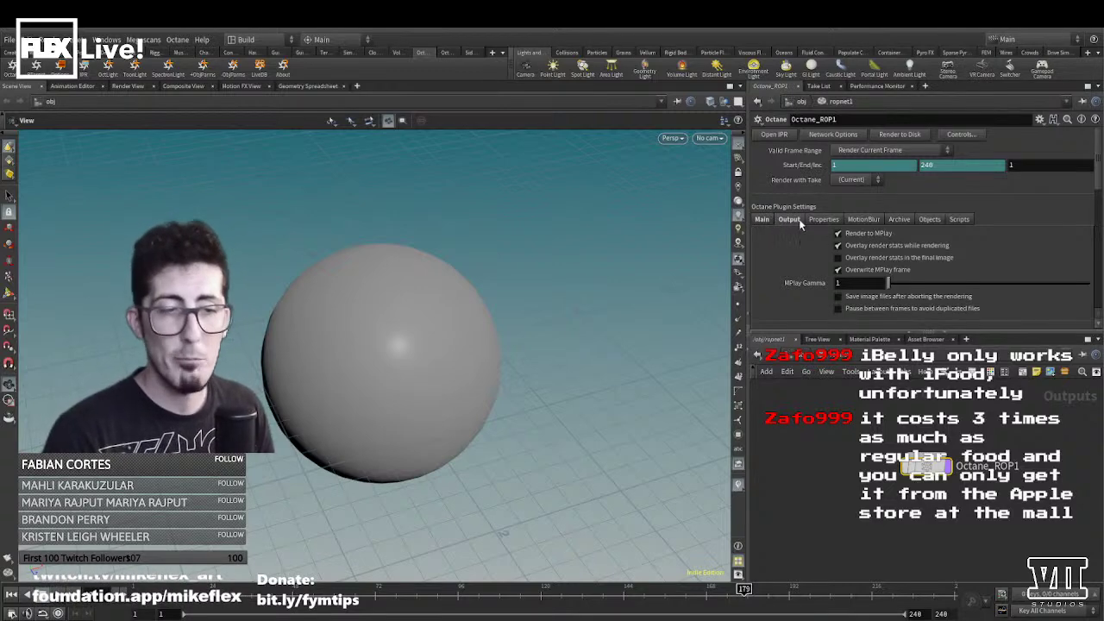
{"action": "left_click", "coordinate": [763, 221]}
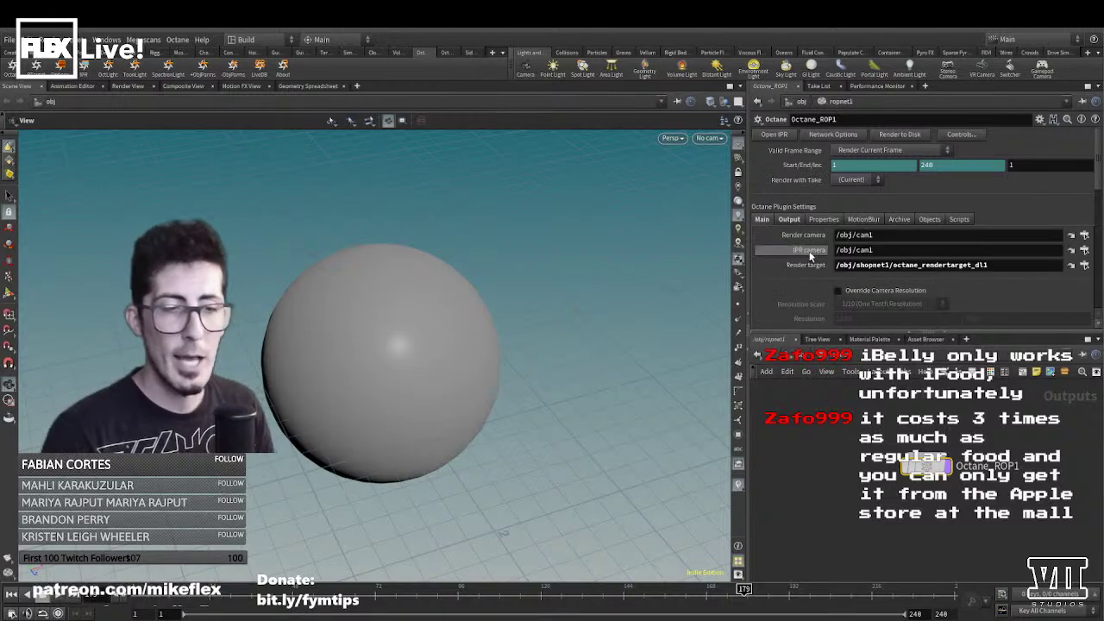
{"action": "scroll", "coordinate": [803, 265], "scroll_direction": "down", "scroll_amount": 3}
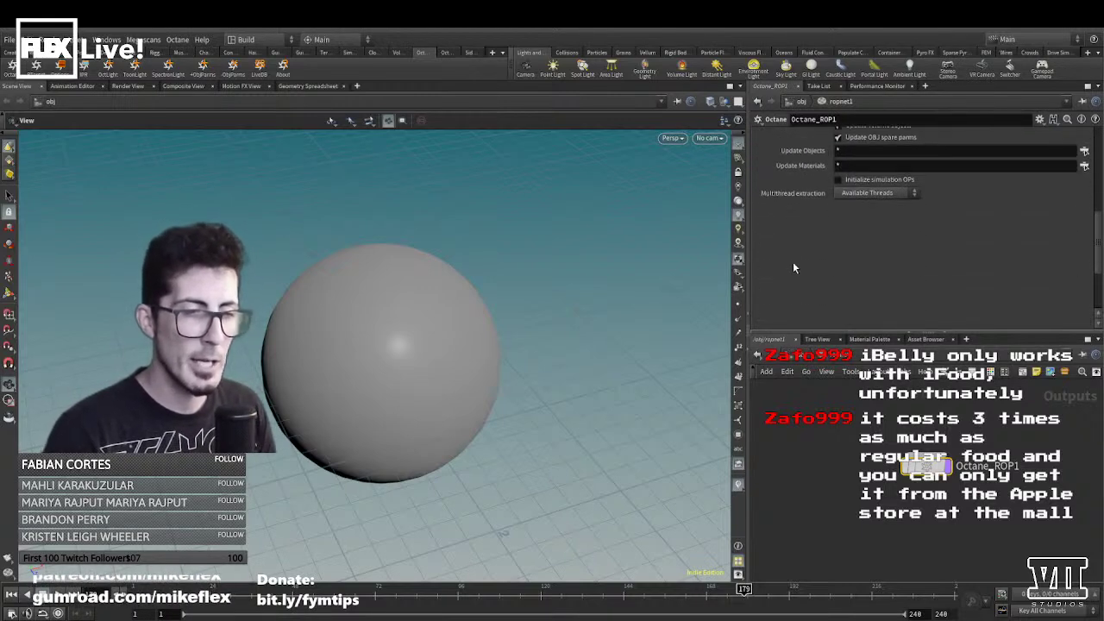
{"action": "scroll", "coordinate": [794, 266], "scroll_direction": "up", "scroll_amount": 2}
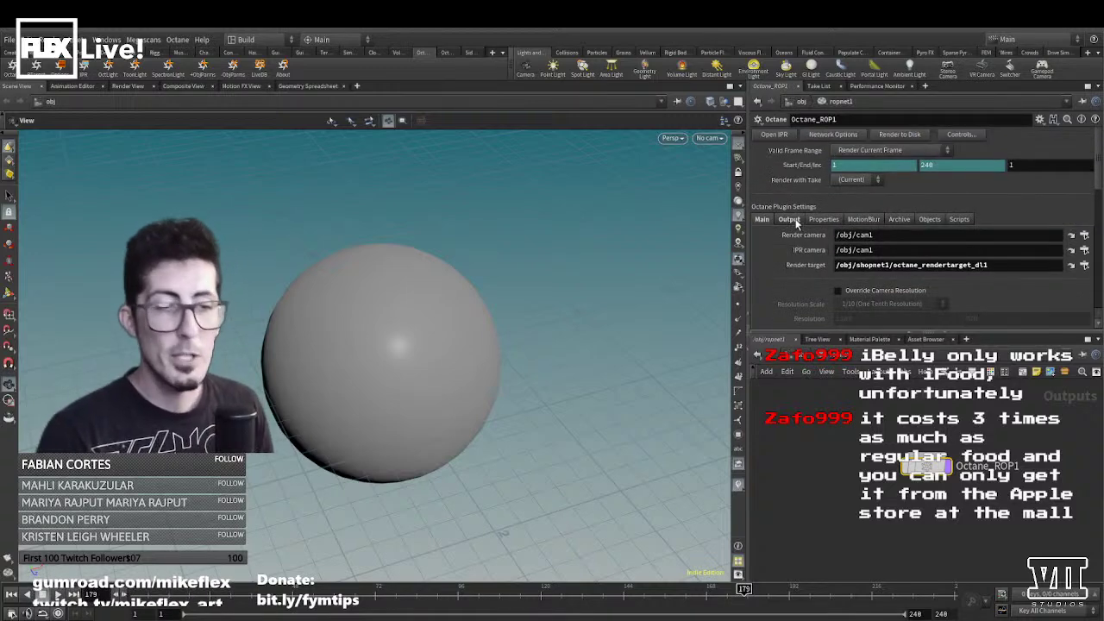
{"action": "left_click", "coordinate": [794, 221]}
{"action": "scroll", "coordinate": [764, 264], "scroll_direction": "down", "scroll_amount": 5}
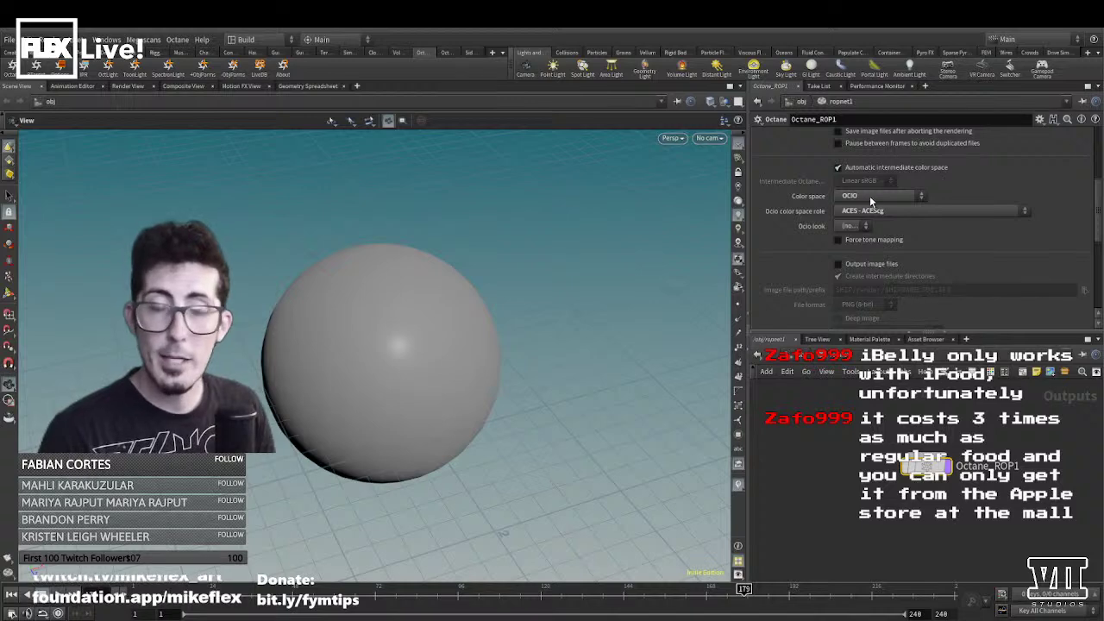
- Try sRGB (PNG Only) as the output color space, and restore OCIO with the ACES - ACEScg color space role
{"action": "left_click", "coordinate": [914, 197]}
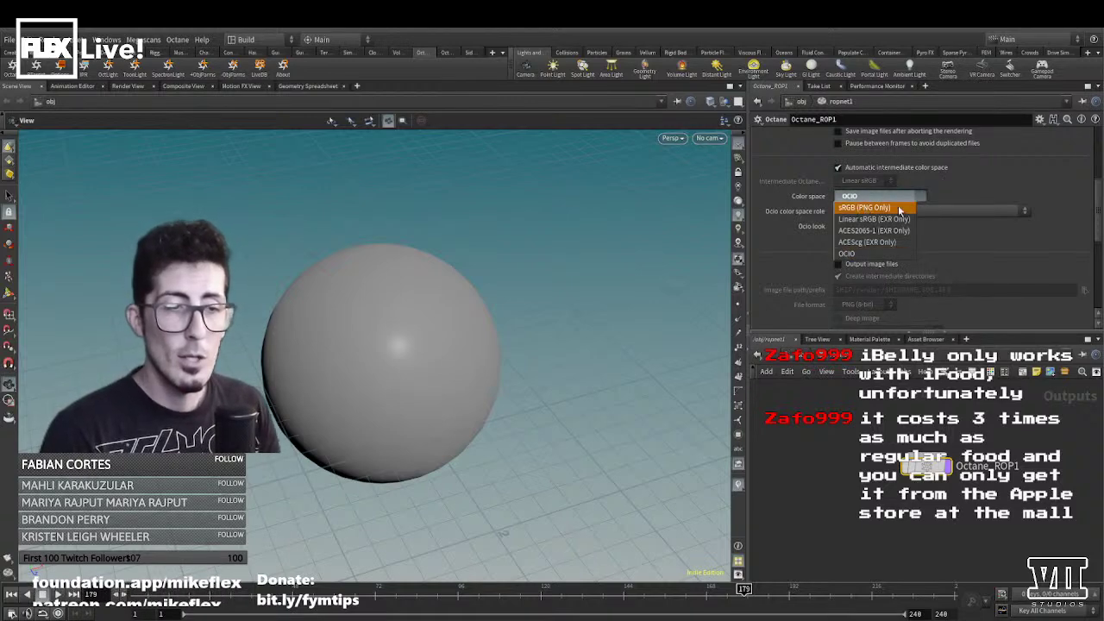
{"action": "left_click", "coordinate": [900, 209]}
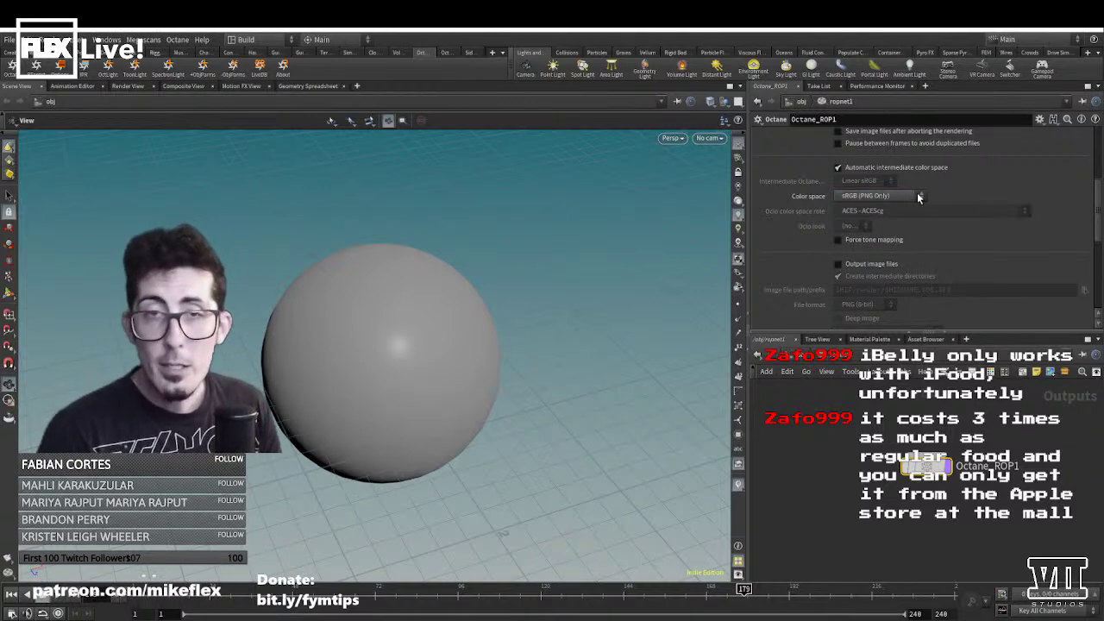
{"action": "left_click", "coordinate": [918, 196]}
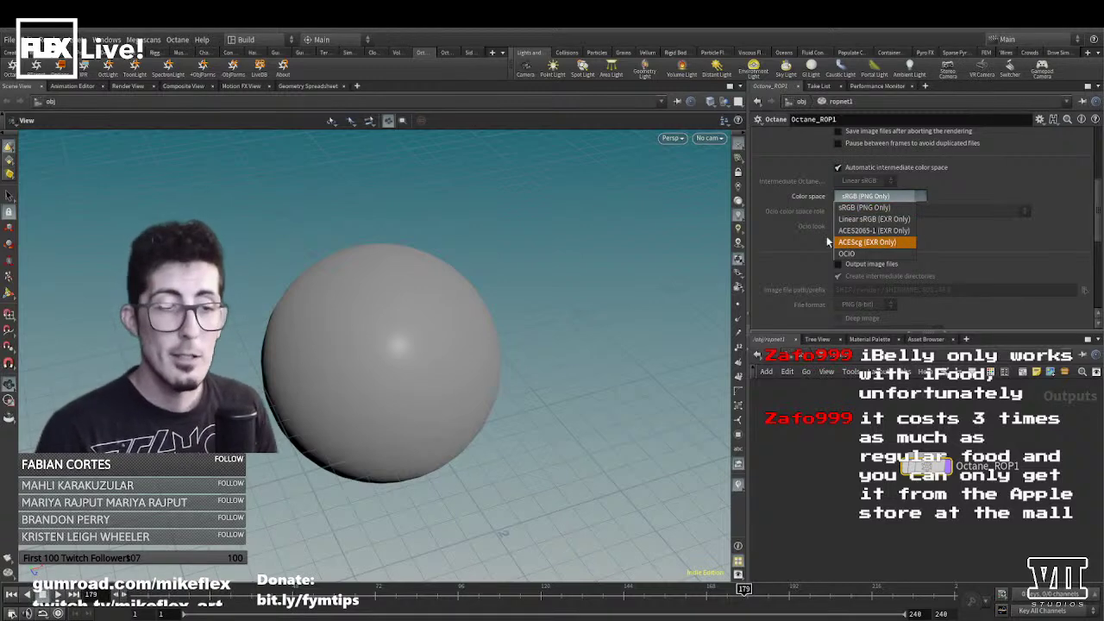
{"action": "left_click", "coordinate": [877, 254]}
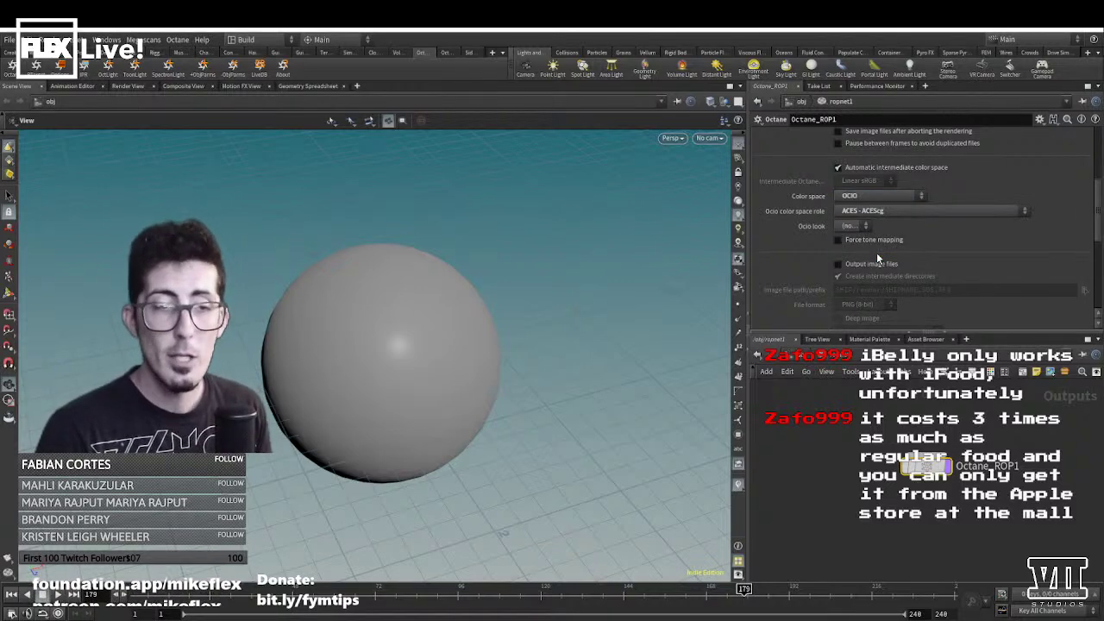
{"action": "left_click", "coordinate": [874, 212]}
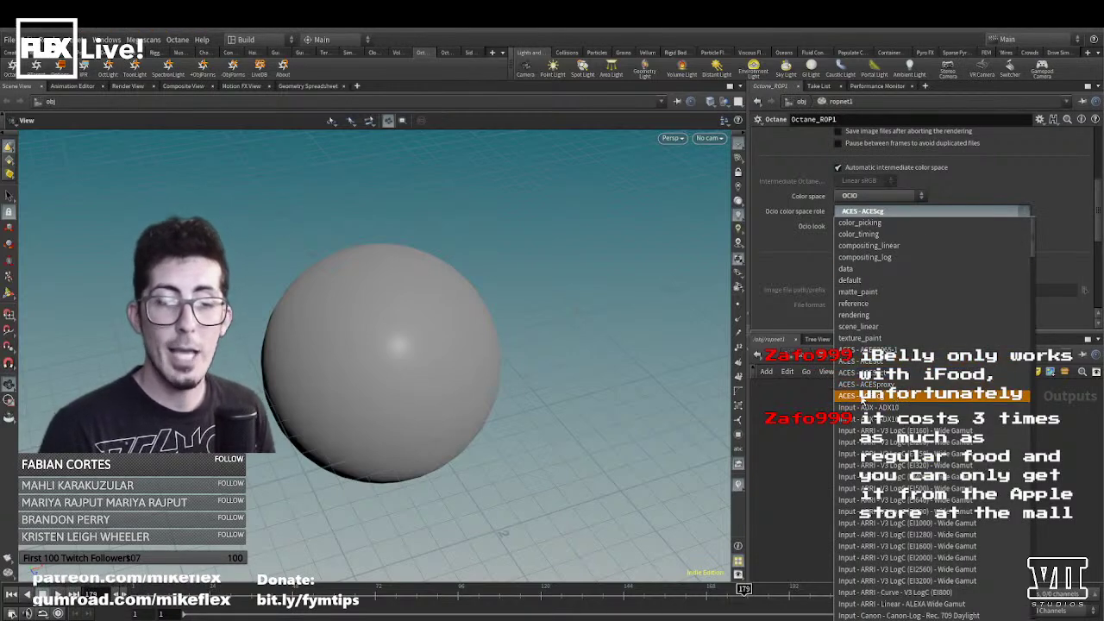
{"action": "left_click", "coordinate": [883, 399]}
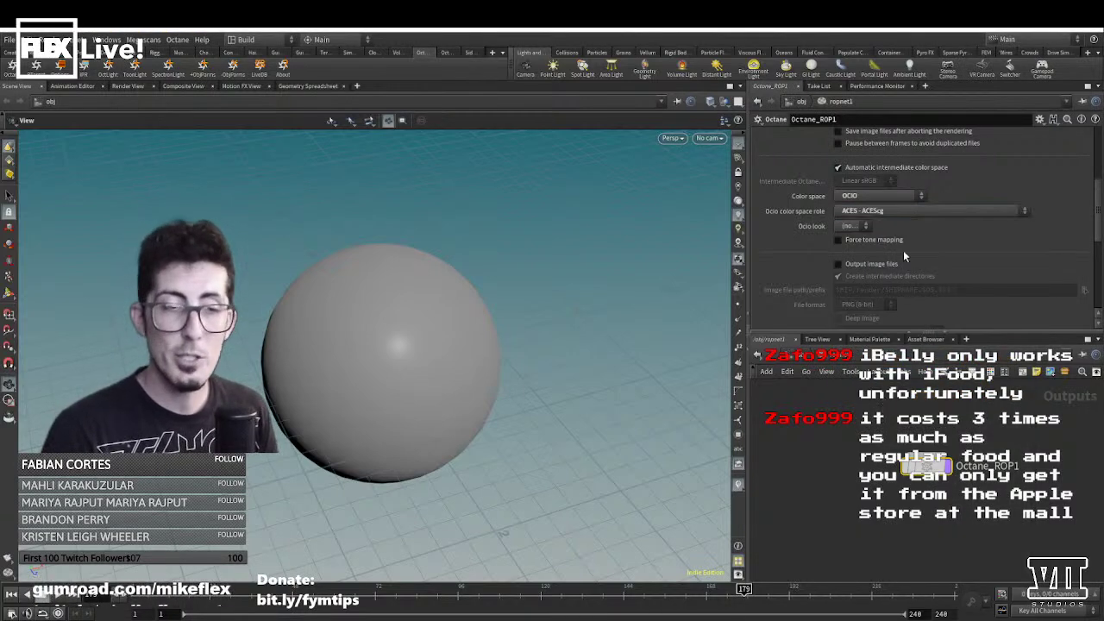
- Look through the available output color spaces and OCIO color space roles, and pick ACES - ACEScg
{"action": "left_click", "coordinate": [901, 198]}
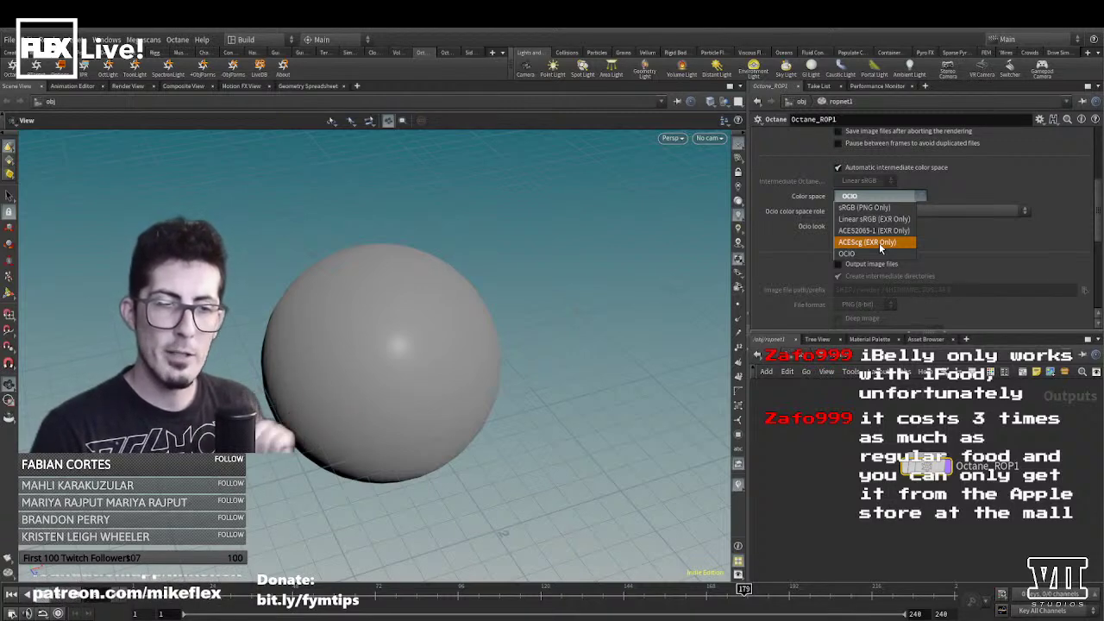
{"action": "left_click", "coordinate": [984, 246]}
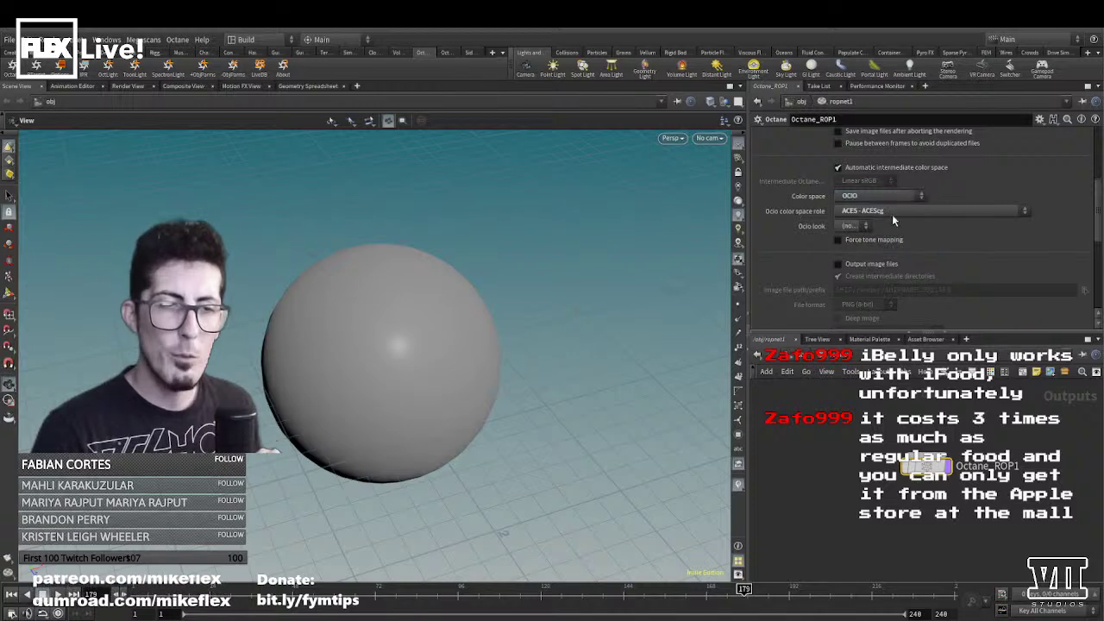
{"action": "left_click", "coordinate": [893, 210]}
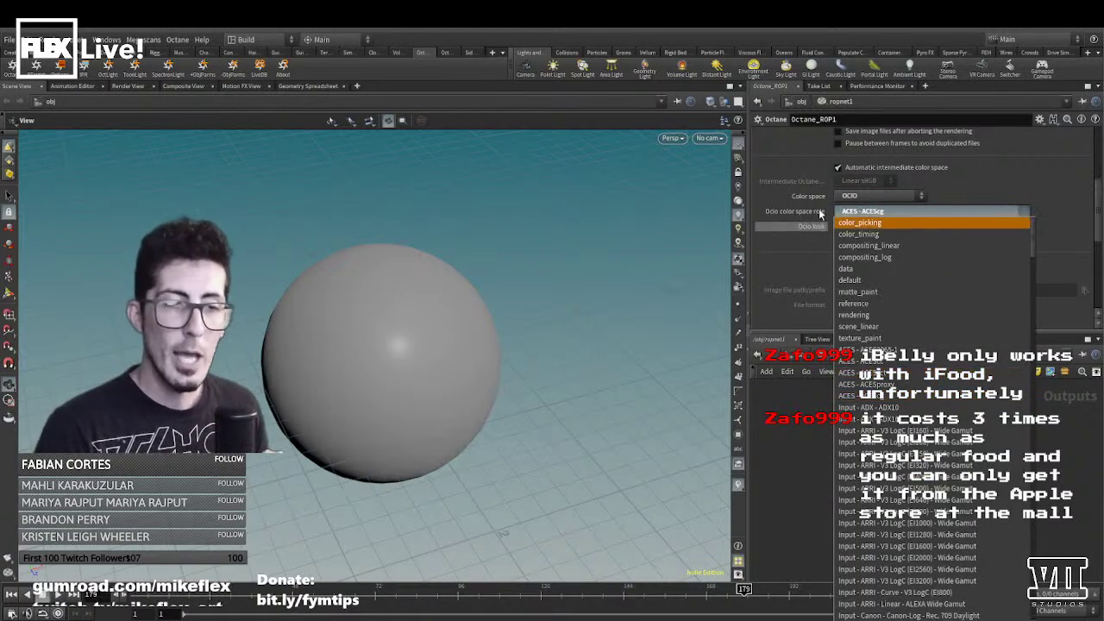
{"action": "scroll", "coordinate": [918, 317], "scroll_direction": "down", "scroll_amount": 4}
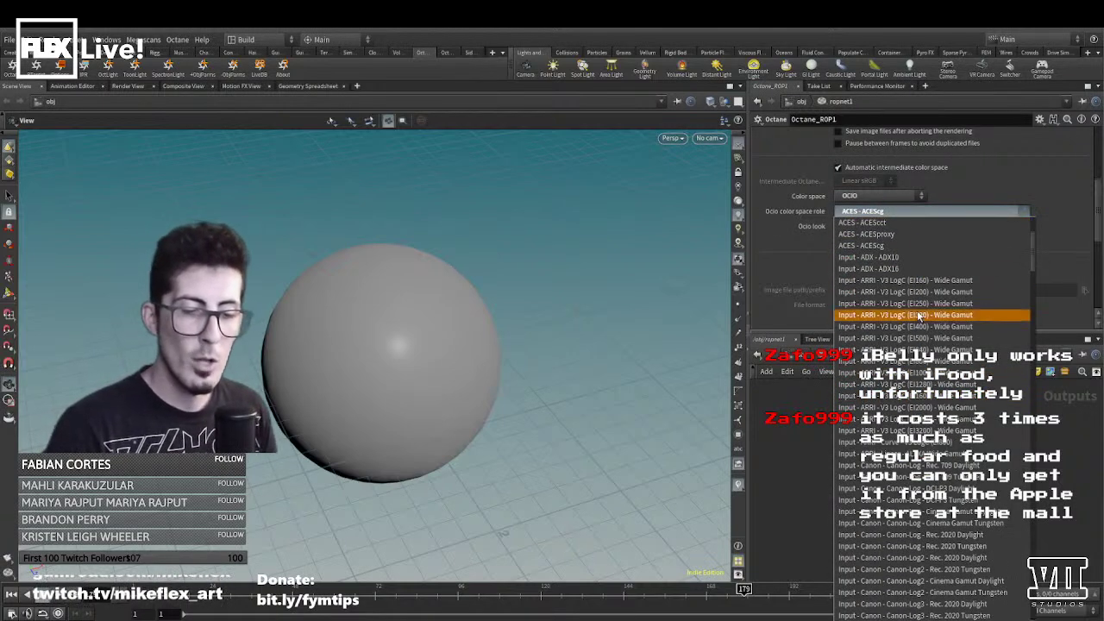
{"action": "scroll", "coordinate": [918, 317], "scroll_direction": "down", "scroll_amount": 15}
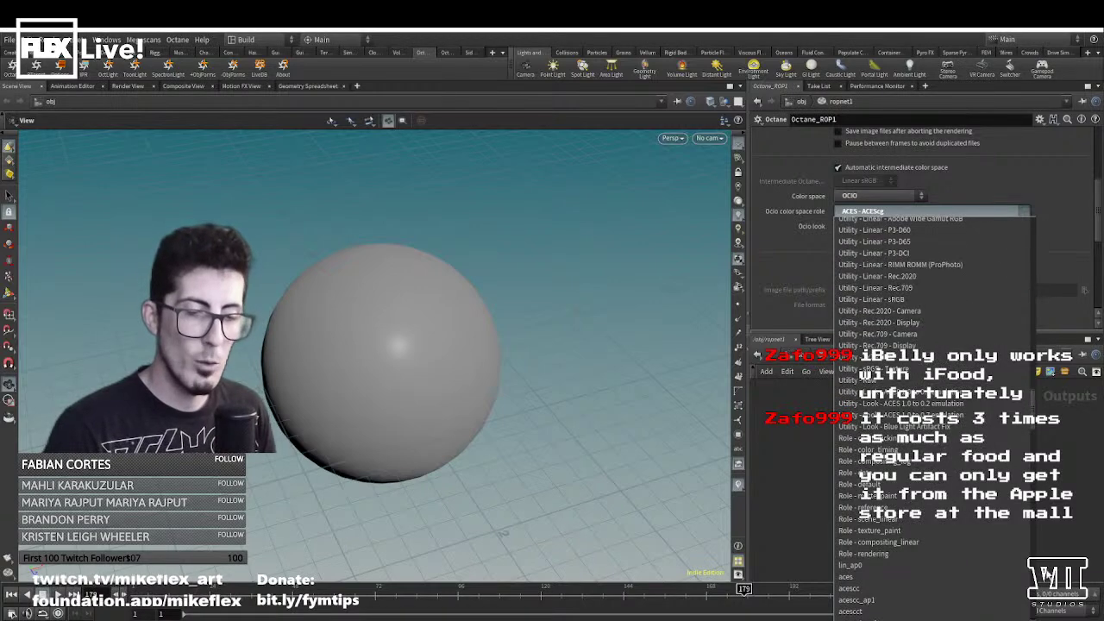
{"action": "key", "text": "Escape"}
{"action": "left_click", "coordinate": [893, 210]}
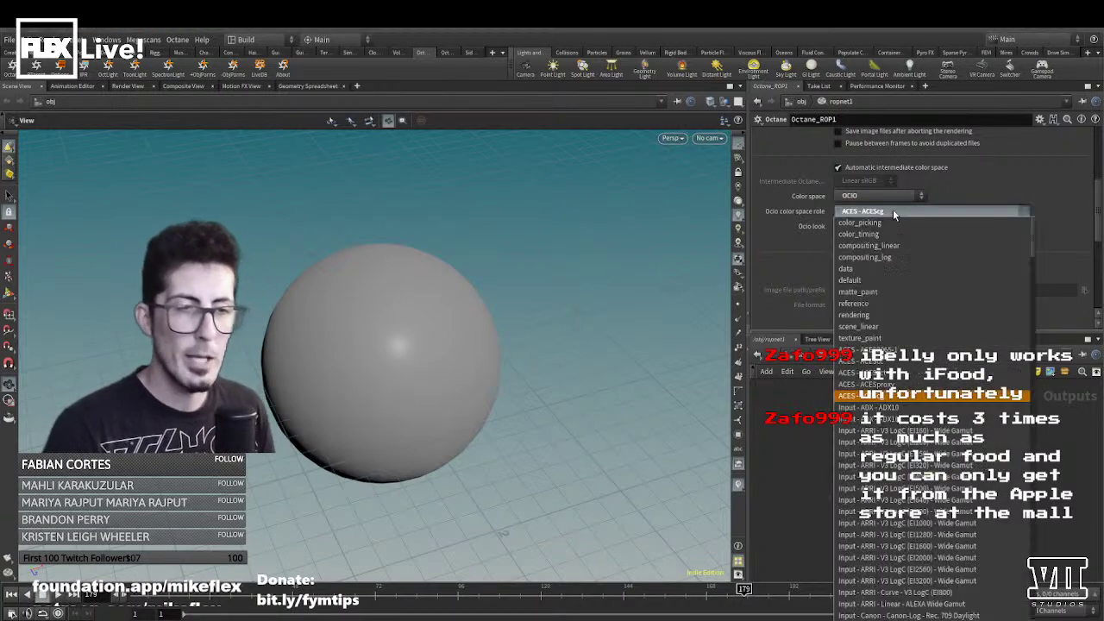
{"action": "scroll", "coordinate": [1034, 518], "scroll_direction": "down", "scroll_amount": 3}
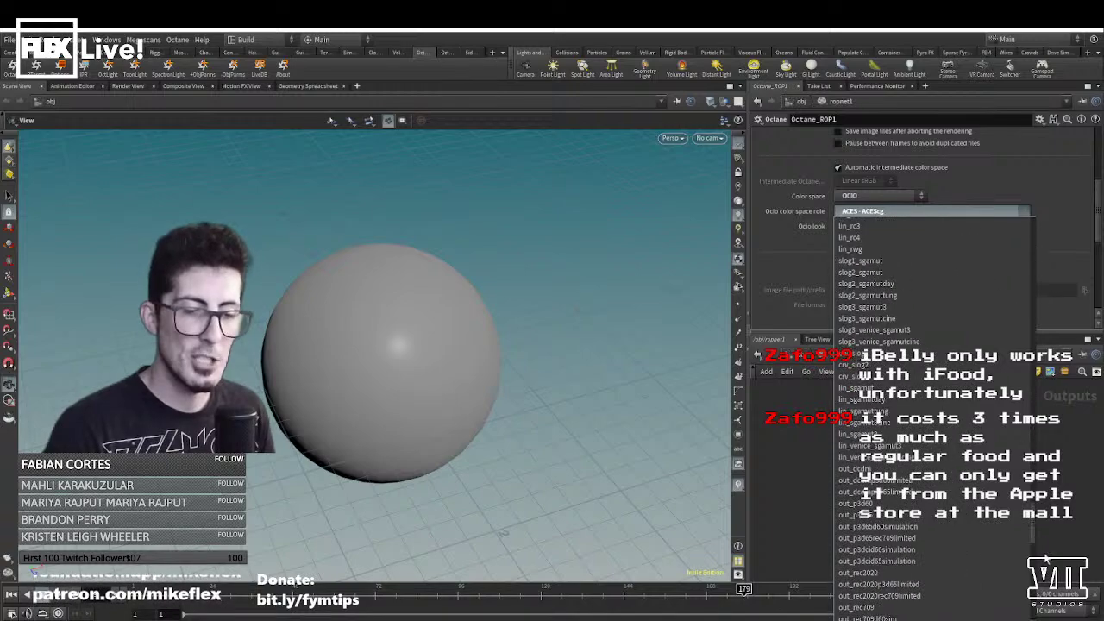
{"action": "scroll", "coordinate": [1036, 538], "scroll_direction": "up", "scroll_amount": 10}
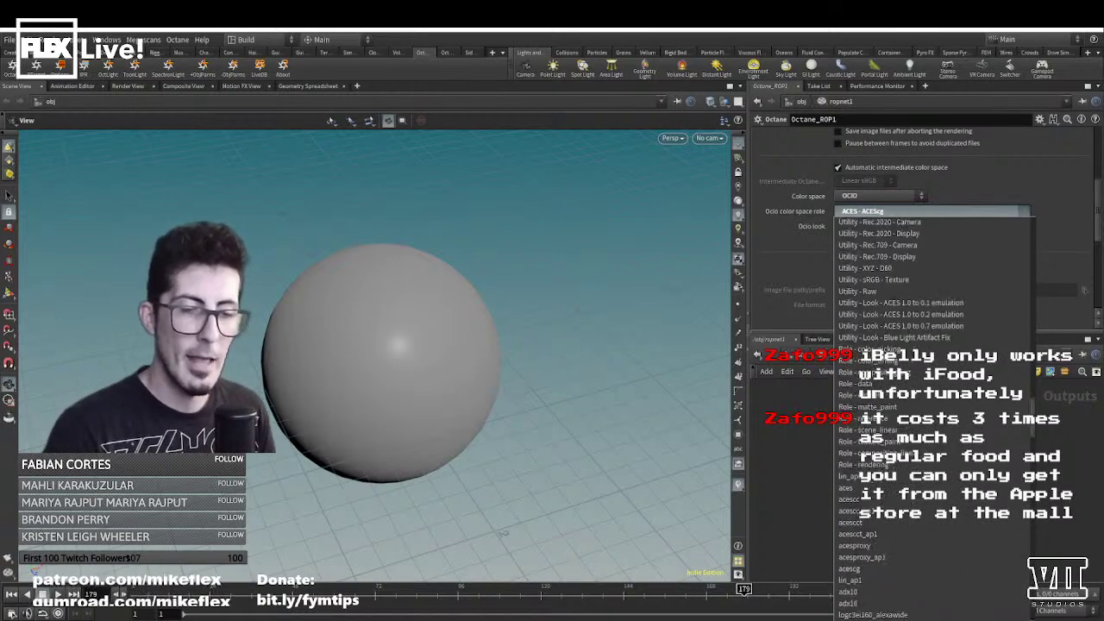
{"action": "scroll", "coordinate": [895, 382], "scroll_direction": "down", "scroll_amount": 2}
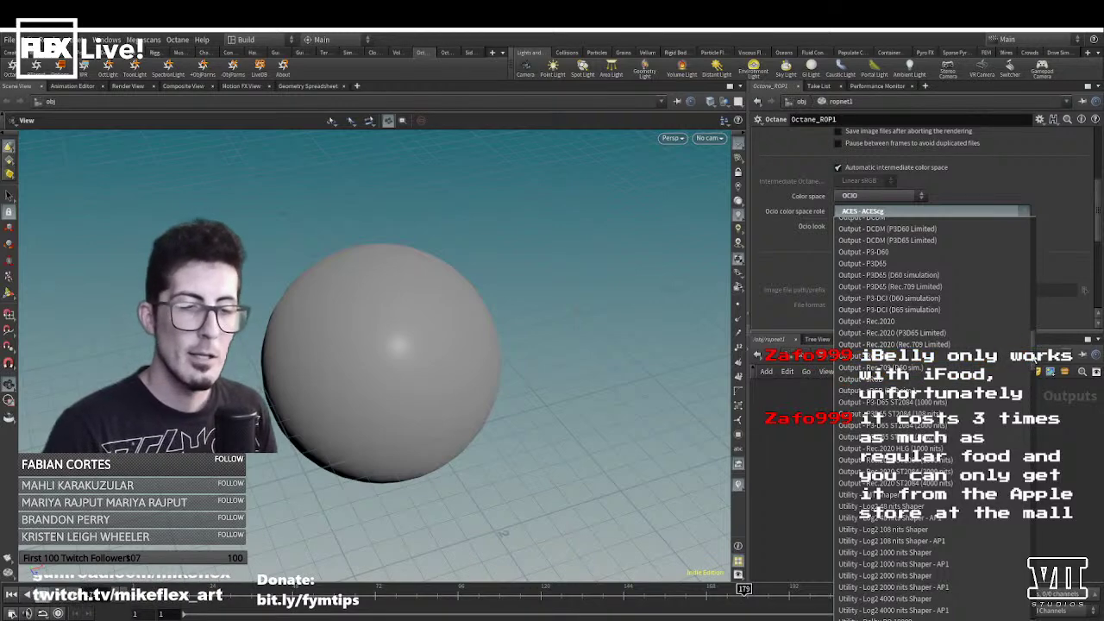
{"action": "scroll", "coordinate": [1036, 326], "scroll_direction": "up", "scroll_amount": 8}
{"action": "scroll", "coordinate": [1036, 326], "scroll_direction": "up", "scroll_amount": 4}
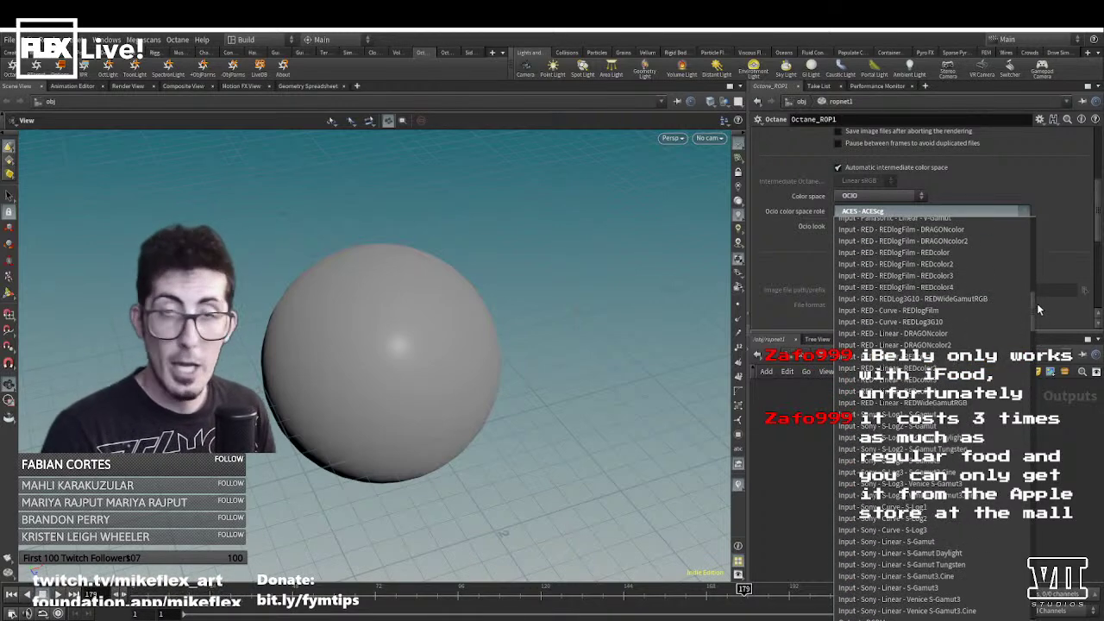
{"action": "left_click_drag", "start_coordinate": [1037, 303], "coordinate": [1033, 230]}
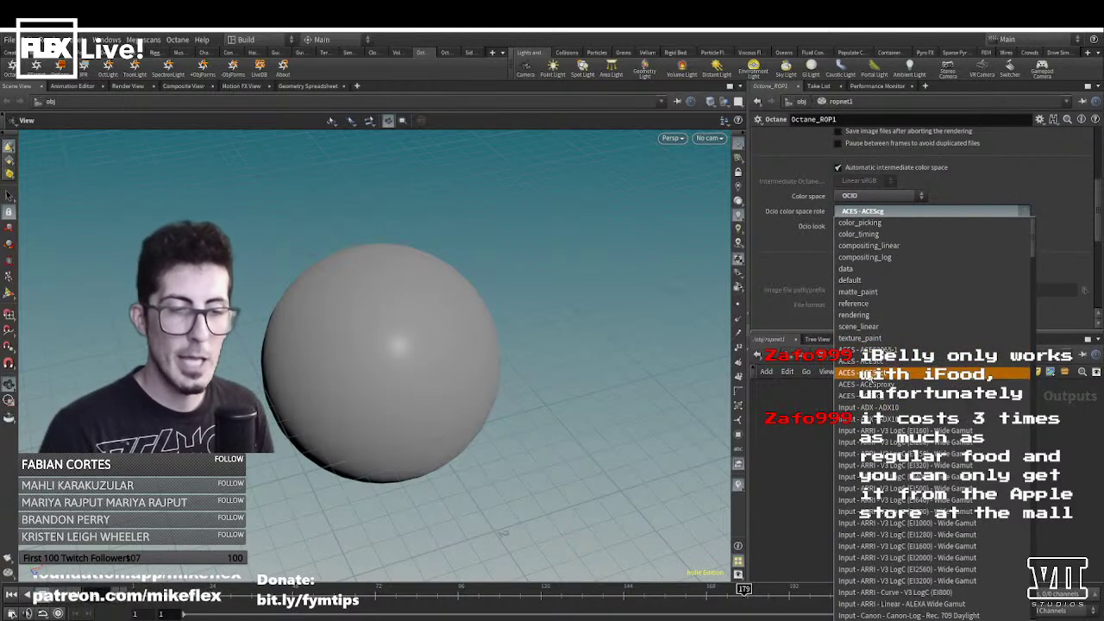
{"action": "left_click", "coordinate": [871, 397]}
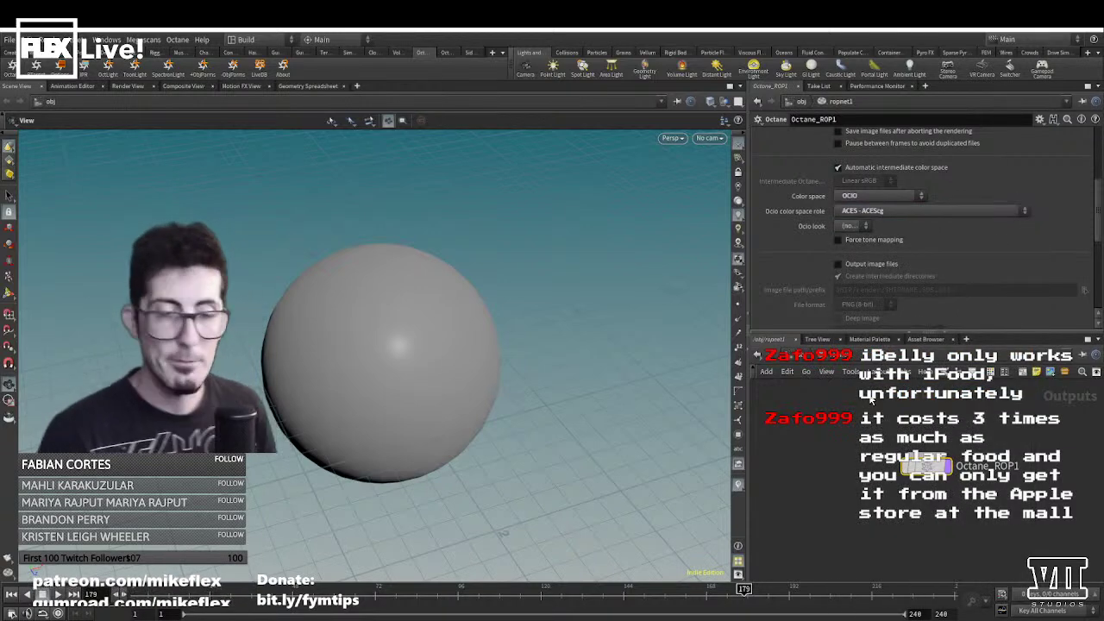
- Go back to the obj network, search the nodes available inside cam1 for octane without adding any, and return to the object level
{"action": "left_click", "coordinate": [855, 236]}
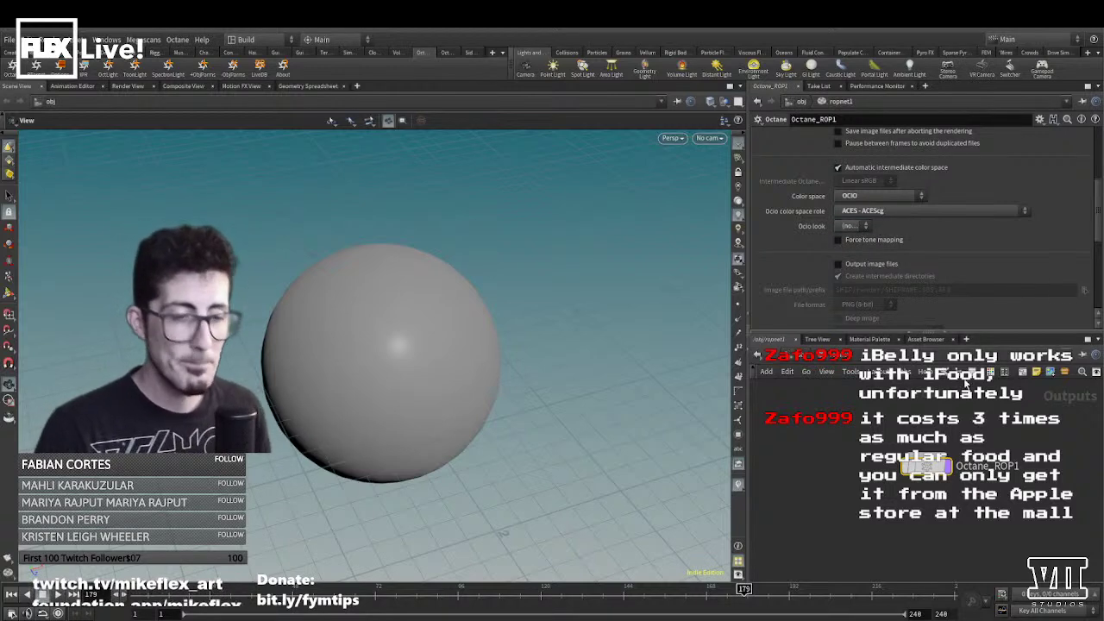
{"action": "key", "text": "u"}
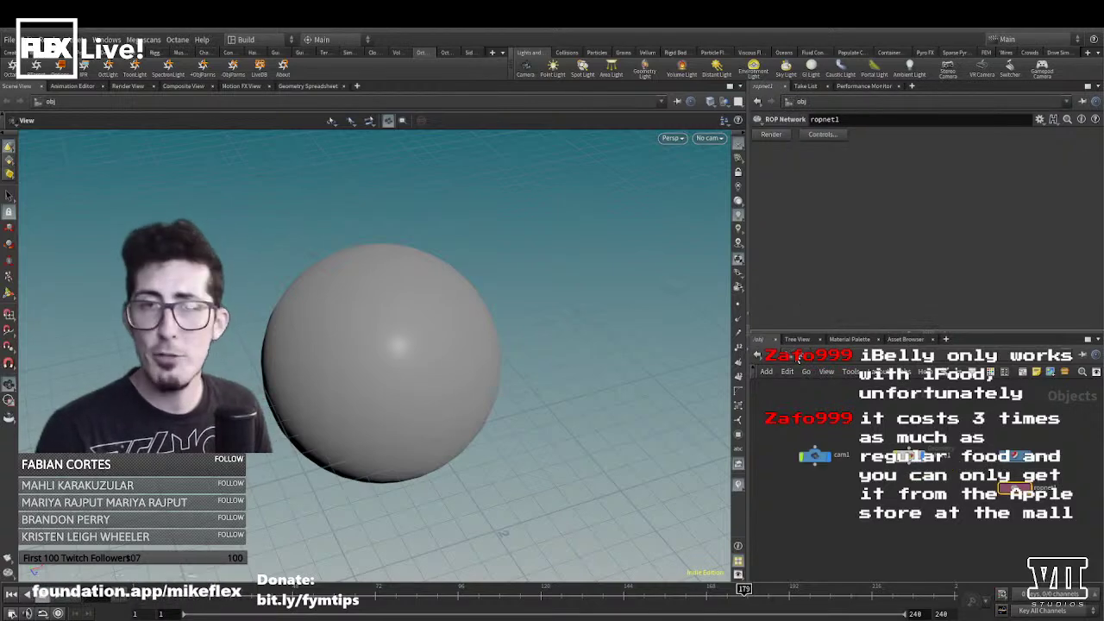
{"action": "left_click", "coordinate": [817, 458]}
{"action": "double_click", "coordinate": [817, 457]}
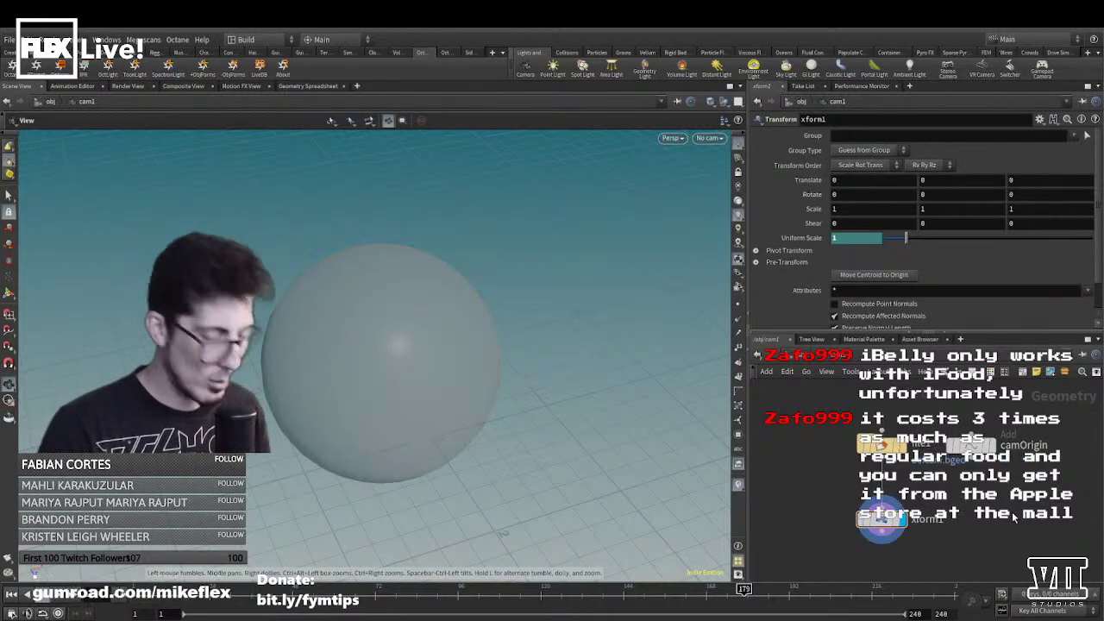
{"action": "key", "text": "Tab"}
{"action": "type", "text": "octane"}
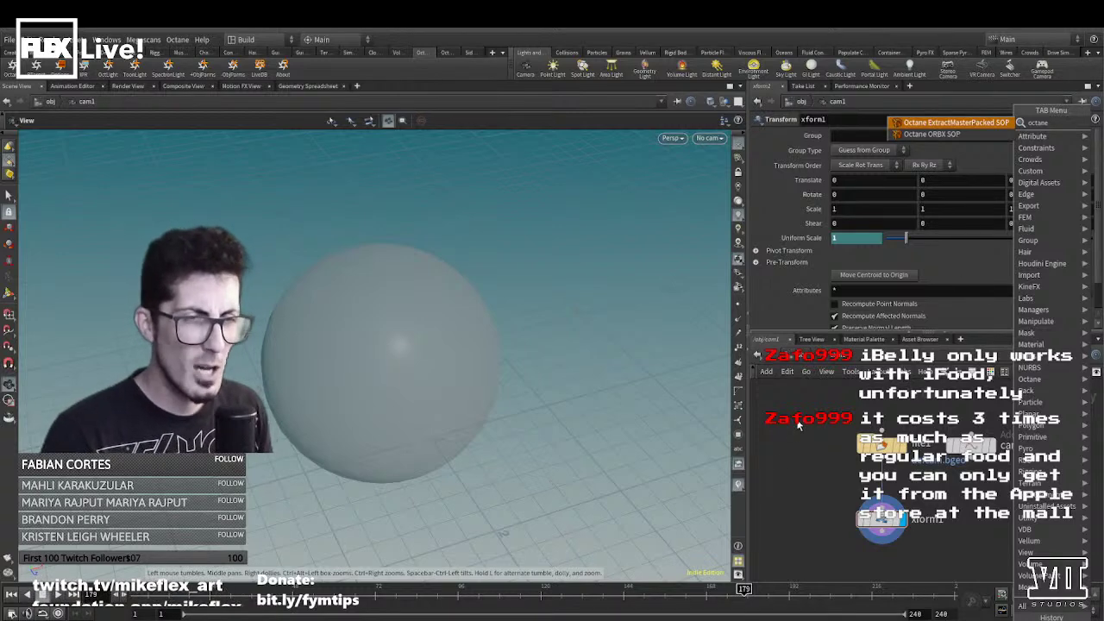
{"action": "key", "text": "Escape"}
{"action": "key", "text": "u"}
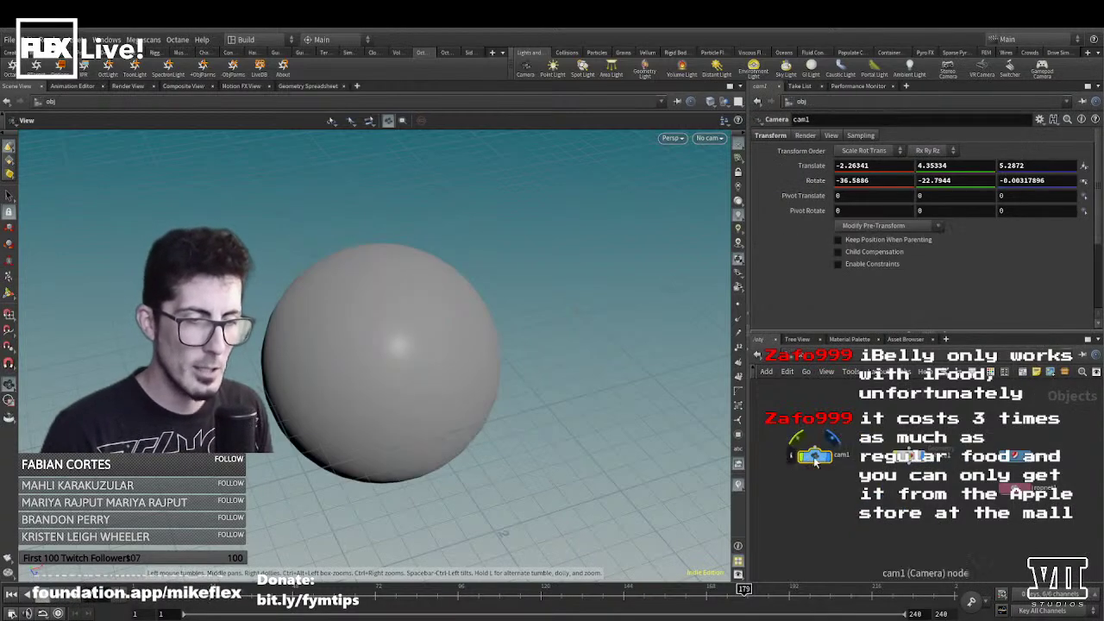
- Add the Octane object parameters to the cam1 camera and show its Octane settings
{"action": "left_click", "coordinate": [811, 137]}
{"action": "left_click", "coordinate": [781, 137]}
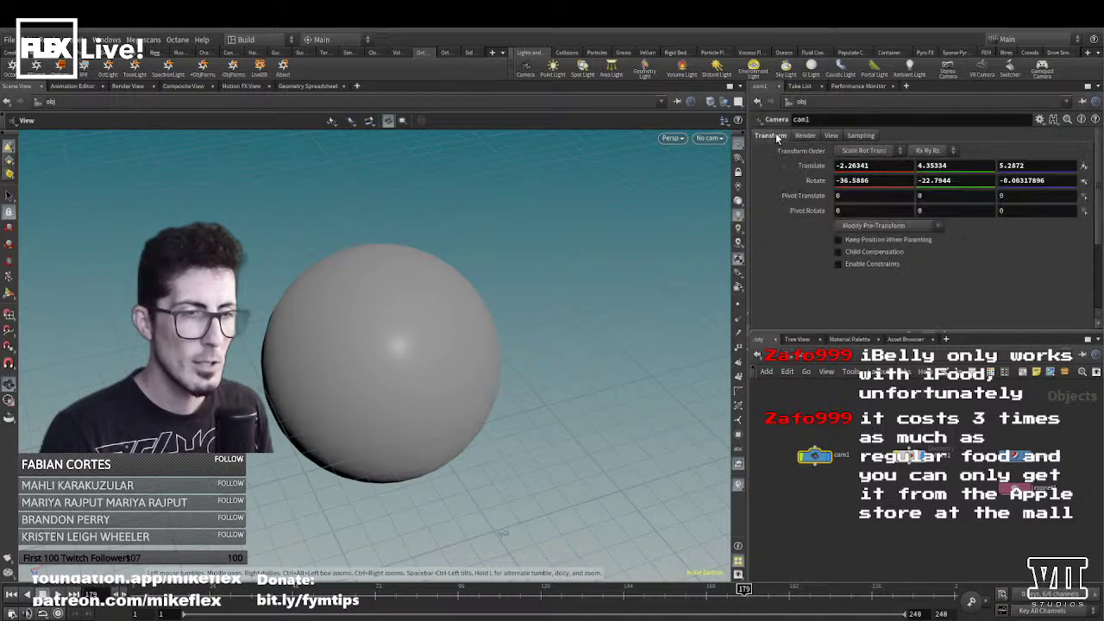
{"action": "left_click", "coordinate": [202, 67]}
{"action": "left_click", "coordinate": [897, 136]}
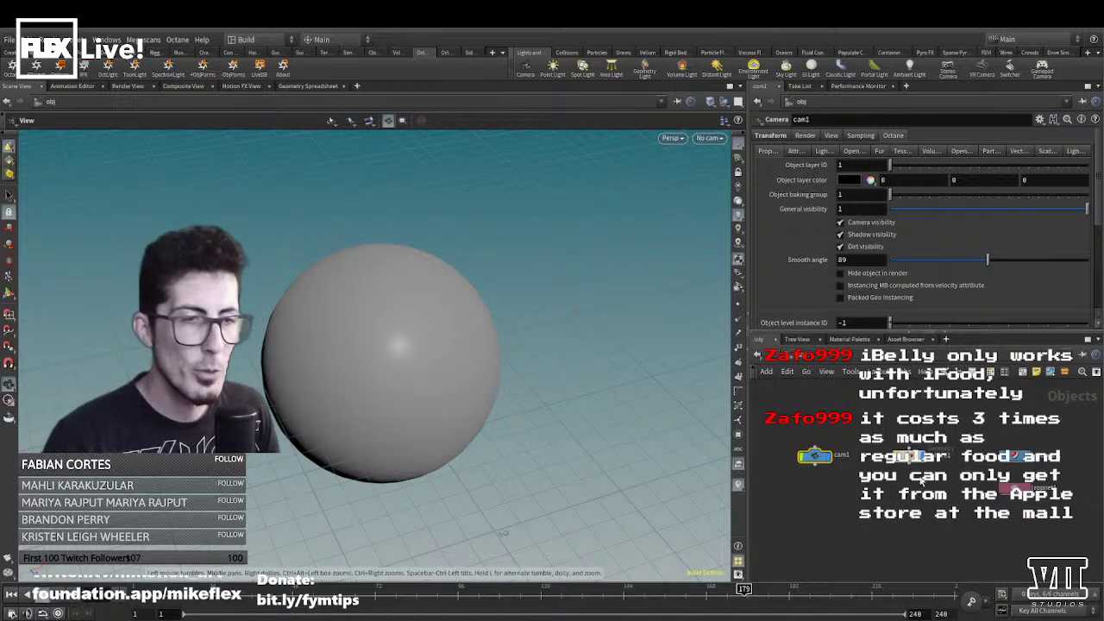
- Look through cam1's render and view settings and each category of its Octane object parameters
{"action": "left_click", "coordinate": [806, 138]}
{"action": "left_click", "coordinate": [833, 138]}
{"action": "left_click", "coordinate": [805, 135]}
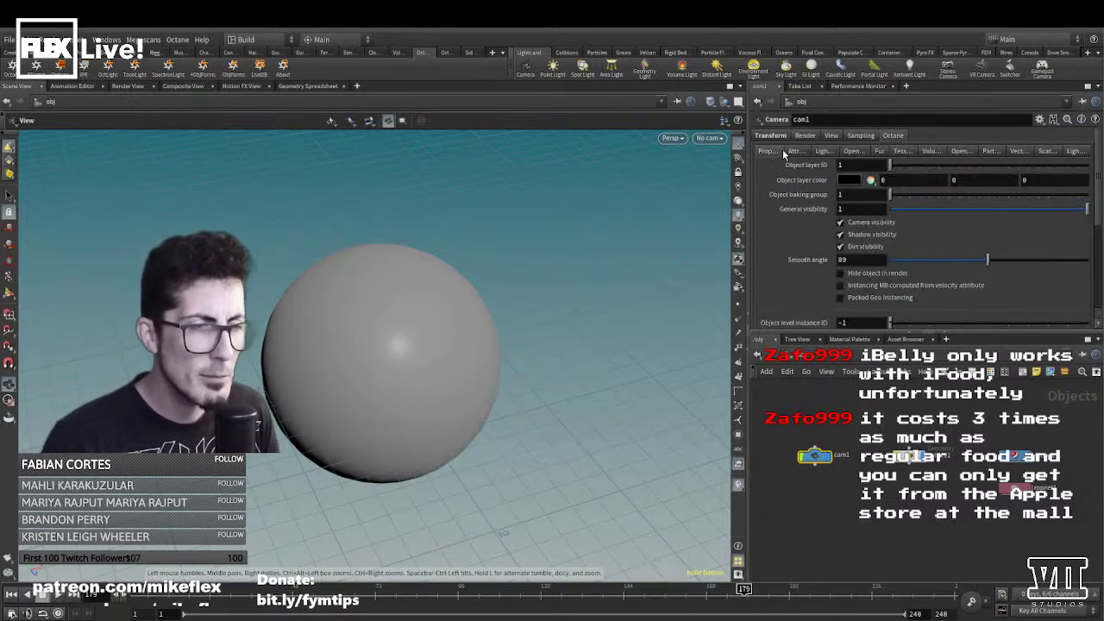
{"action": "left_click_drag", "start_coordinate": [1098, 210], "coordinate": [1095, 186]}
{"action": "left_click", "coordinate": [1082, 153]}
{"action": "left_click", "coordinate": [1048, 153]}
{"action": "left_click", "coordinate": [1020, 152]}
{"action": "left_click", "coordinate": [993, 153]}
{"action": "left_click", "coordinate": [963, 153]}
{"action": "left_click", "coordinate": [934, 153]}
{"action": "left_click", "coordinate": [884, 152]}
{"action": "left_click", "coordinate": [862, 152]}
{"action": "left_click", "coordinate": [826, 152]}
{"action": "left_click", "coordinate": [798, 150]}
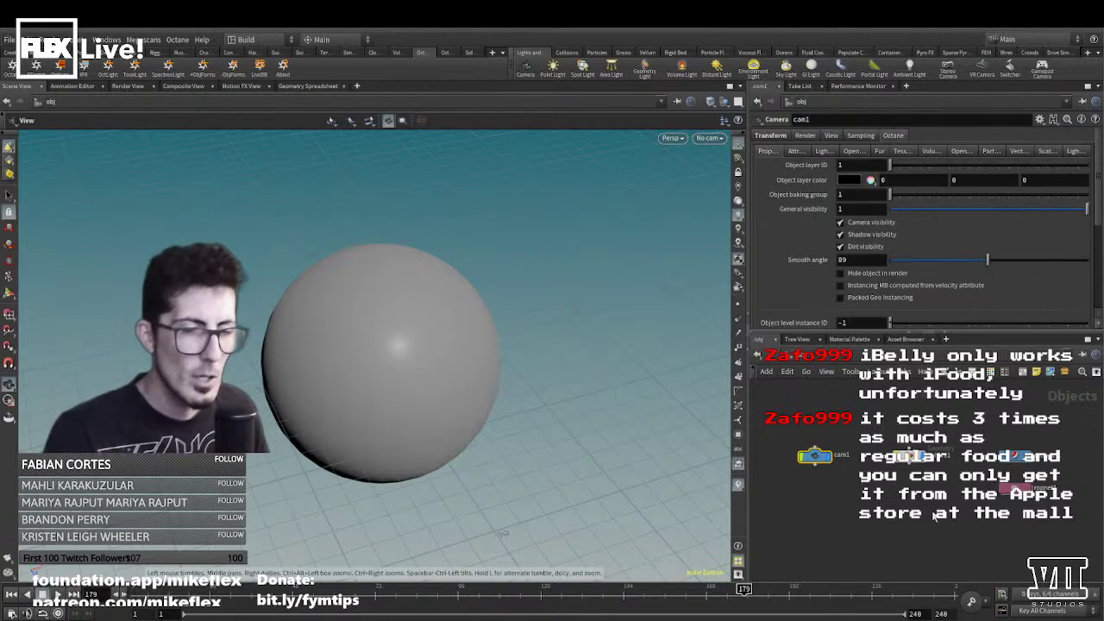
- Remove the Octane object parameters from the cam1 camera
{"action": "double_click", "coordinate": [1016, 457]}
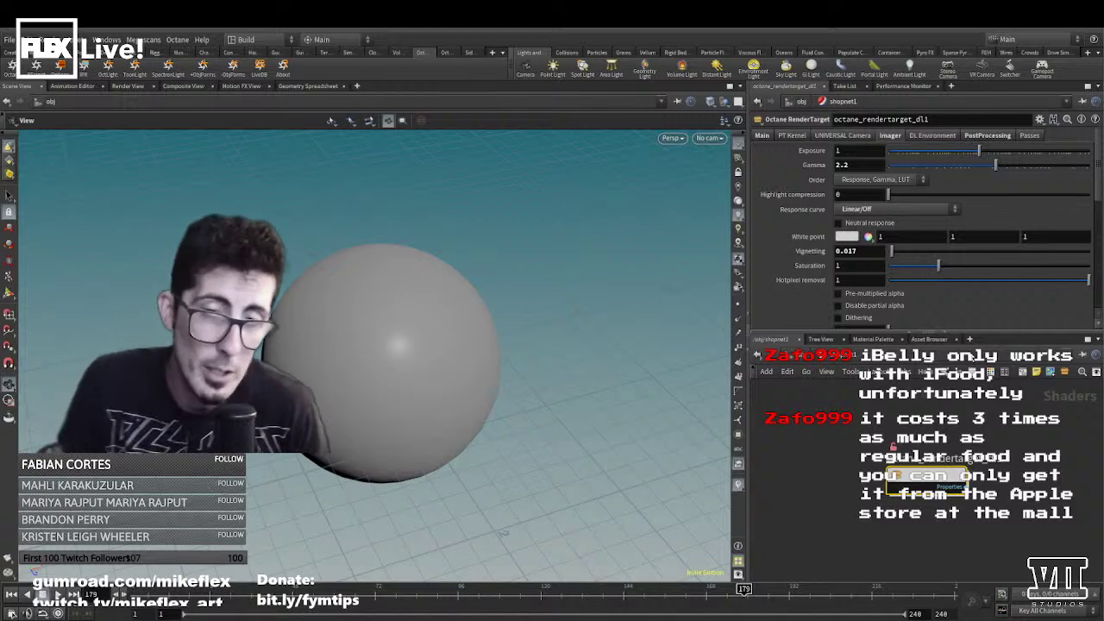
{"action": "left_click", "coordinate": [805, 358]}
{"action": "left_click", "coordinate": [815, 454]}
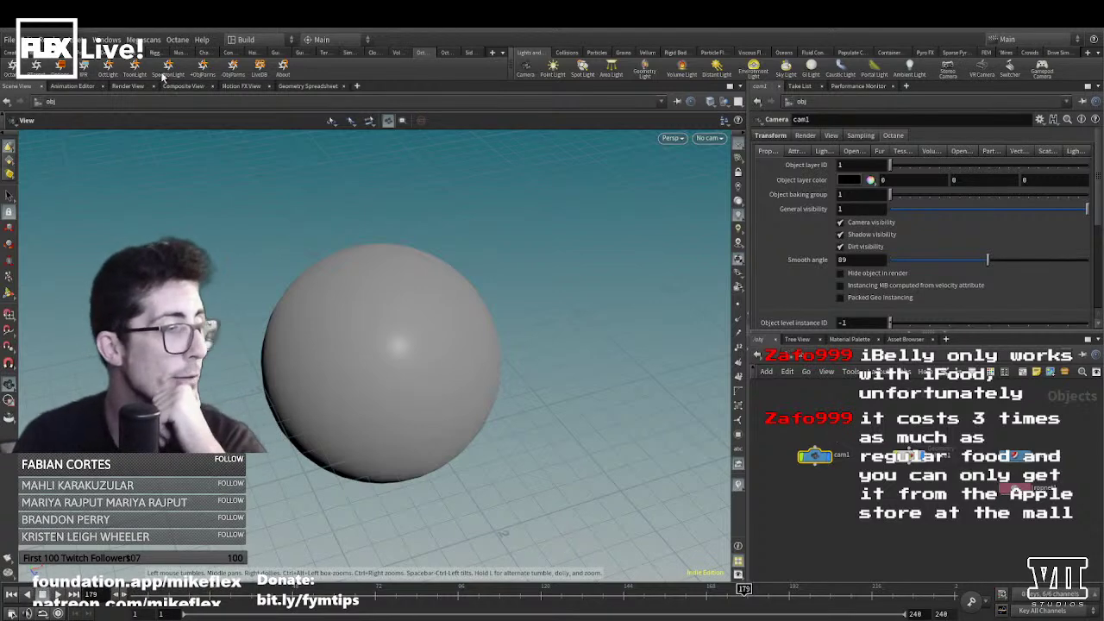
{"action": "left_click", "coordinate": [233, 74]}
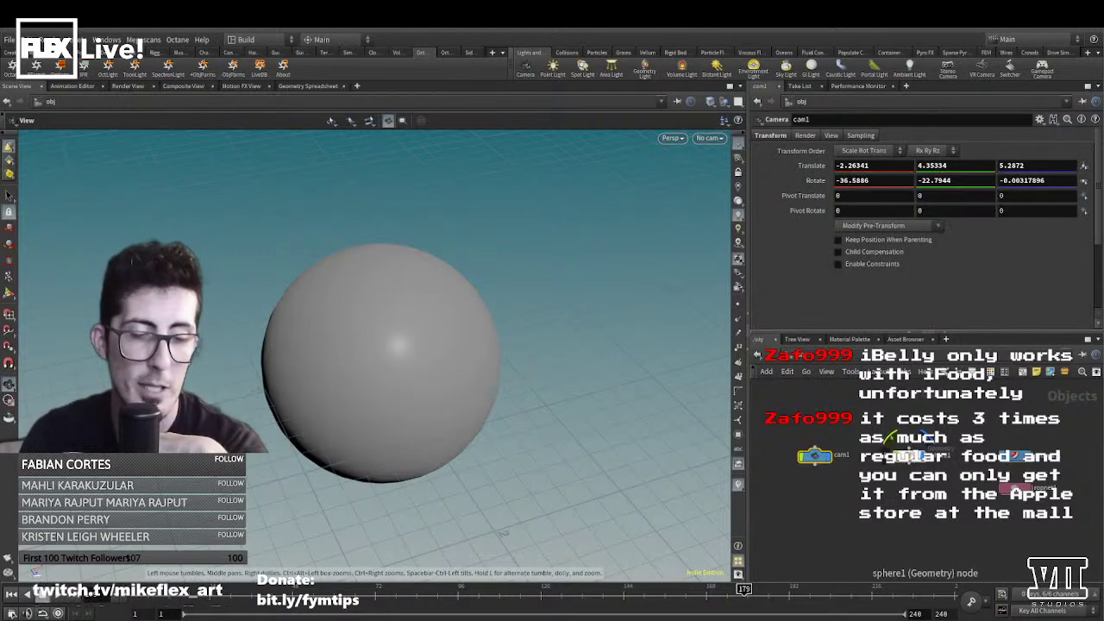
- Look inside the sphere1 geometry network, return to the object level and enter shopnet1
{"action": "double_click", "coordinate": [913, 457]}
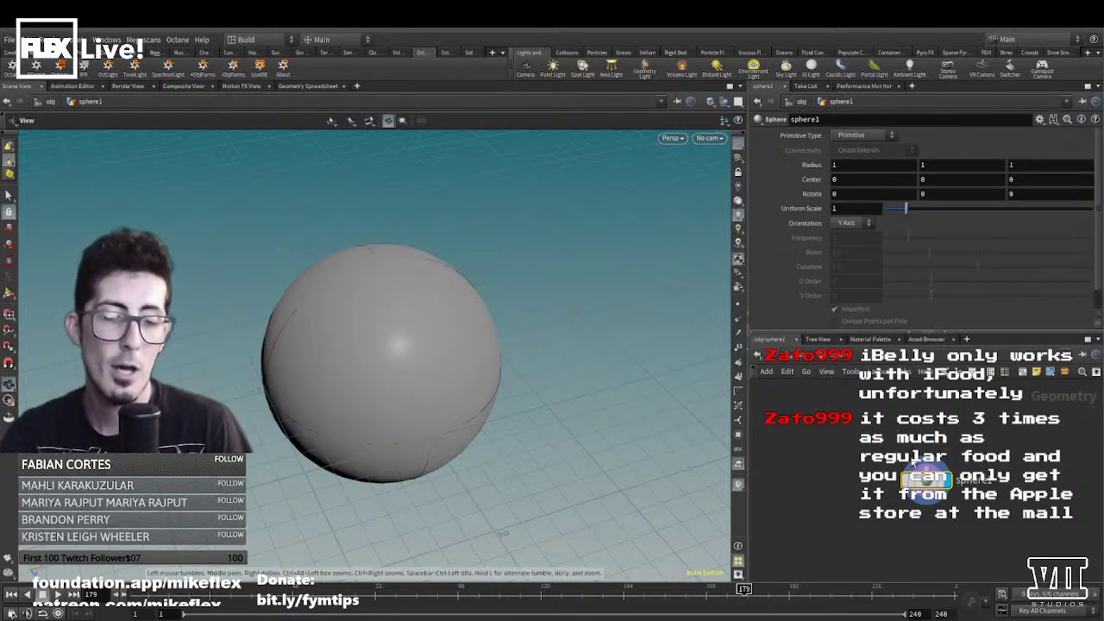
{"action": "left_click", "coordinate": [797, 357]}
{"action": "left_click", "coordinate": [1016, 457]}
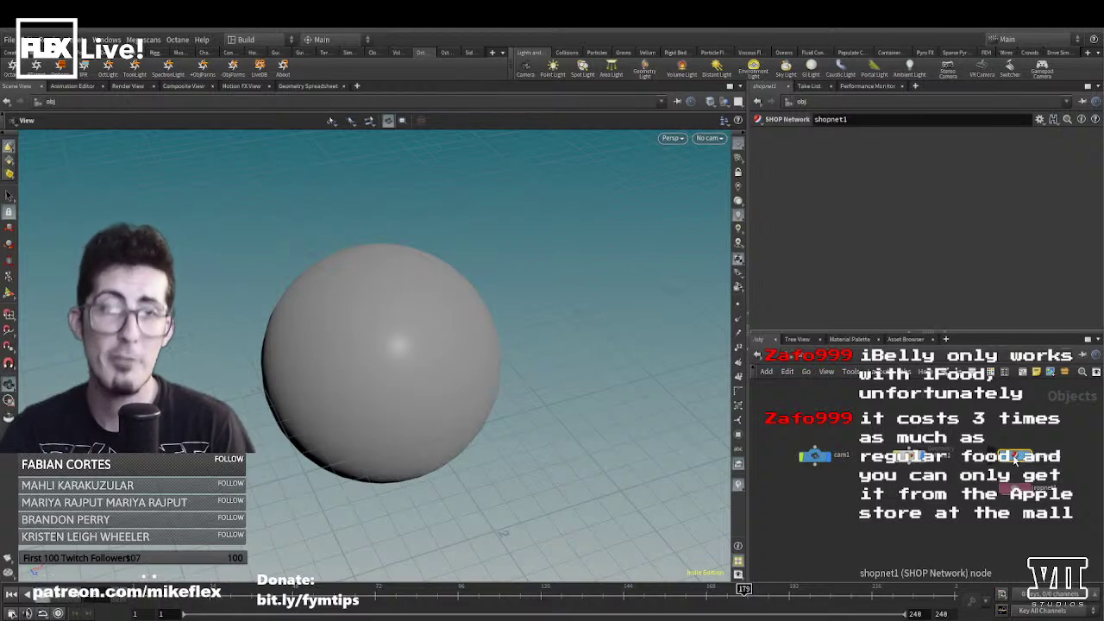
{"action": "double_click", "coordinate": [1015, 462]}
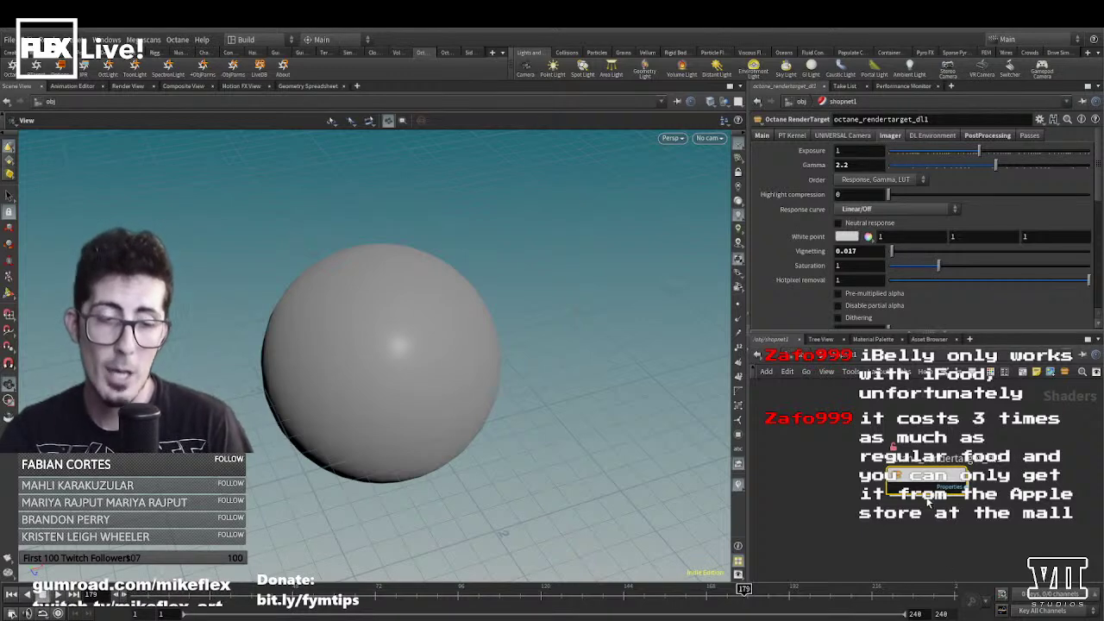
- Show where Octane RenderTarget is found among the Octane shader nodes available in shopnet1, keeping only the existing render target
{"action": "key", "text": "Tab"}
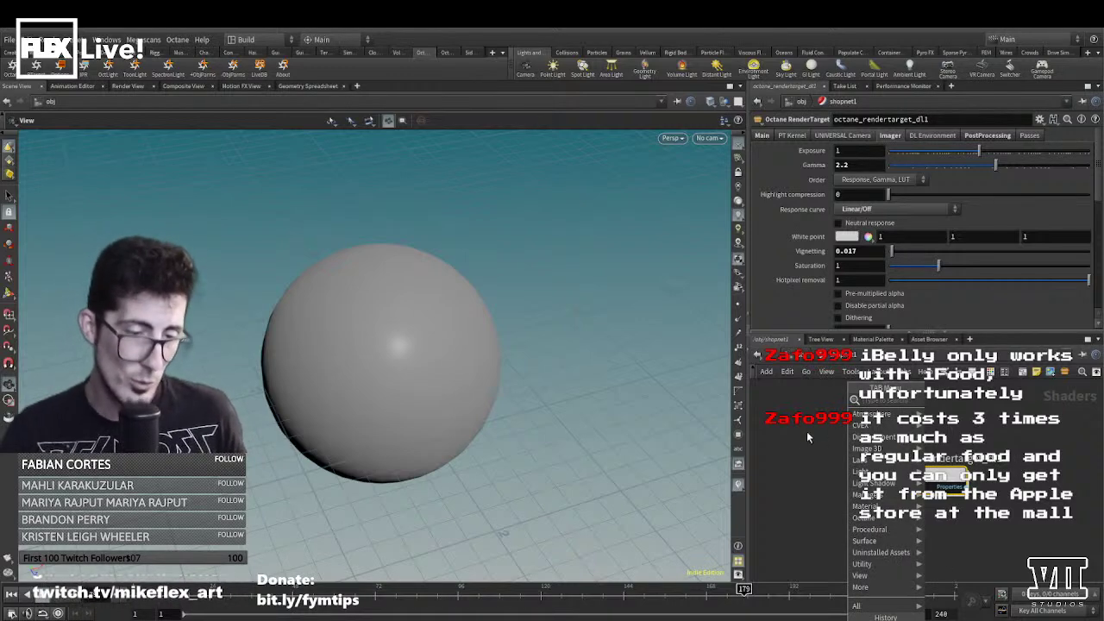
{"action": "mouse_move", "coordinate": [872, 517]}
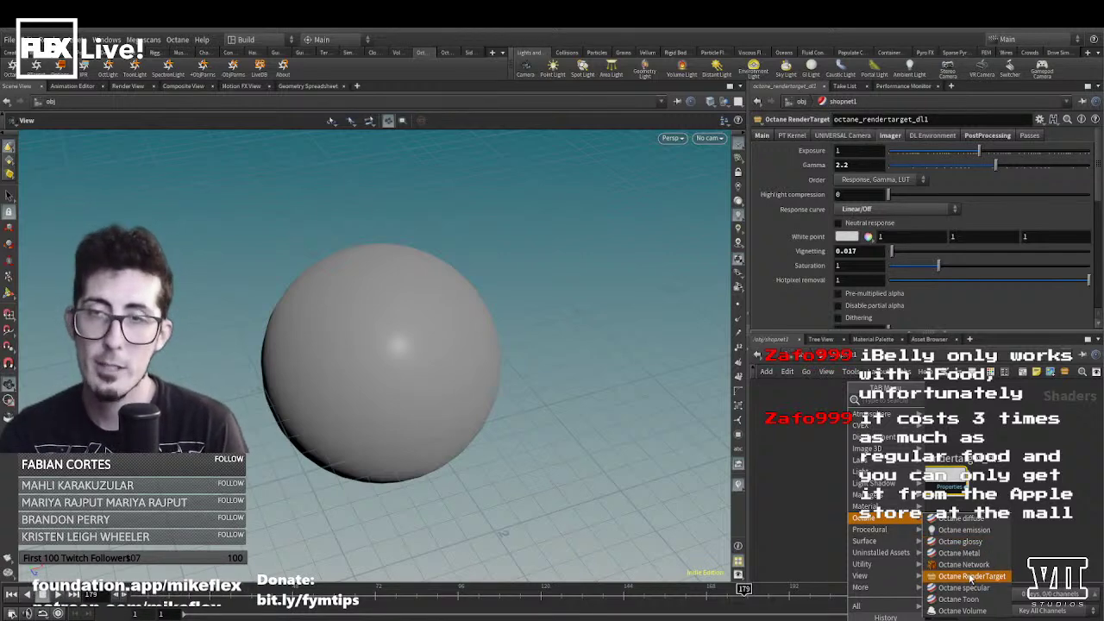
{"action": "left_click", "coordinate": [971, 577]}
{"action": "left_click", "coordinate": [948, 471]}
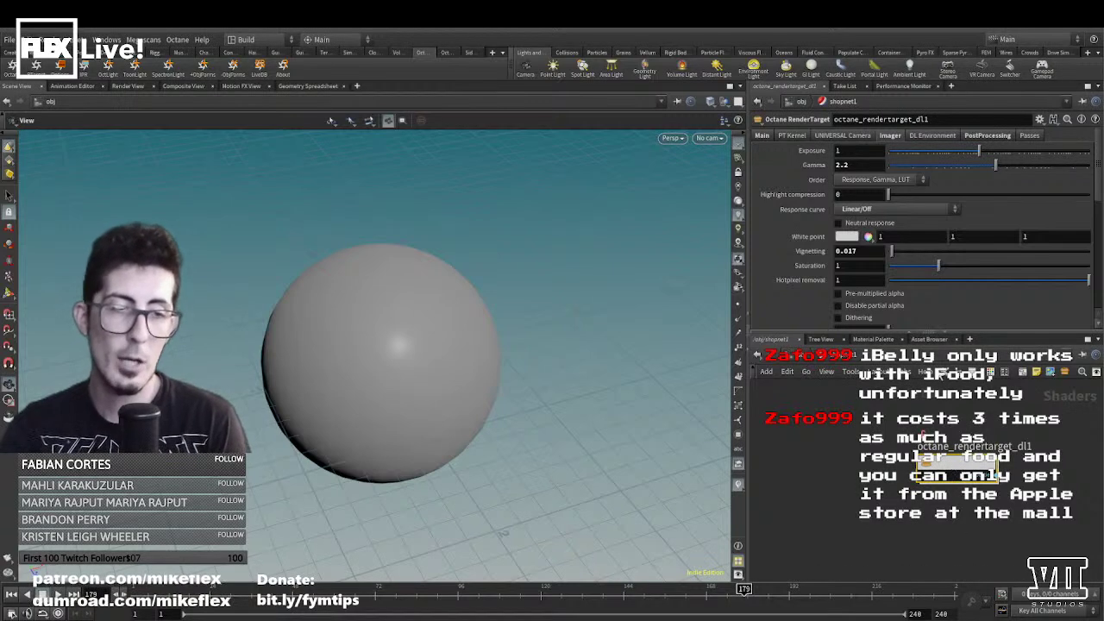
{"action": "left_click_drag", "start_coordinate": [1098, 178], "coordinate": [1004, 215]}
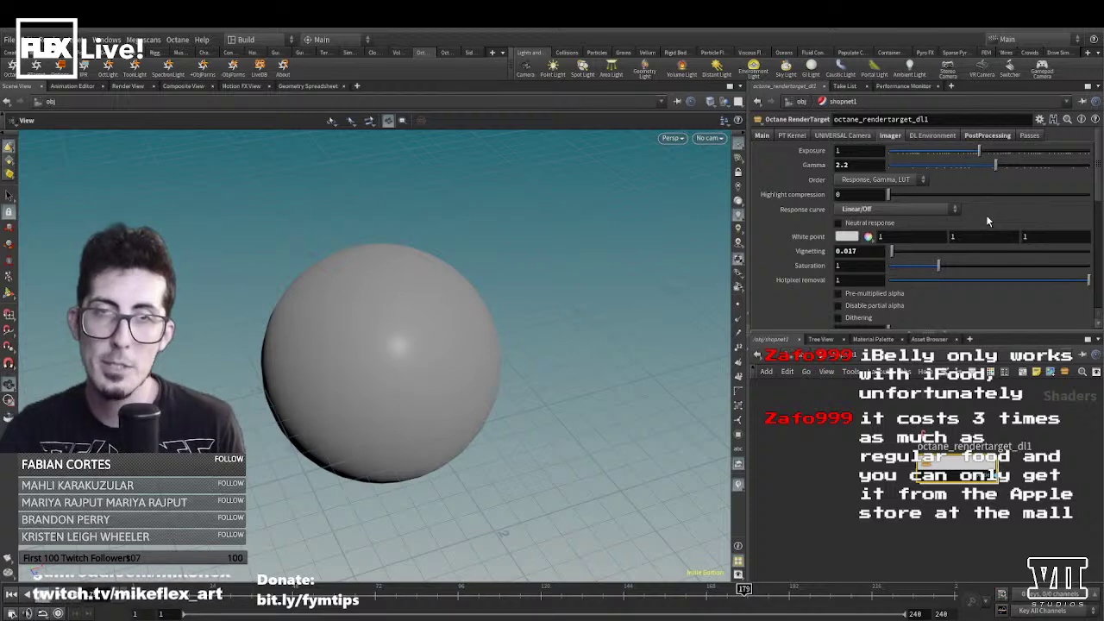
- Reopen shopnet1 from the object level and look through octane_rendertarget_dl1's main, universal camera and imager settings
{"action": "left_click", "coordinate": [803, 363]}
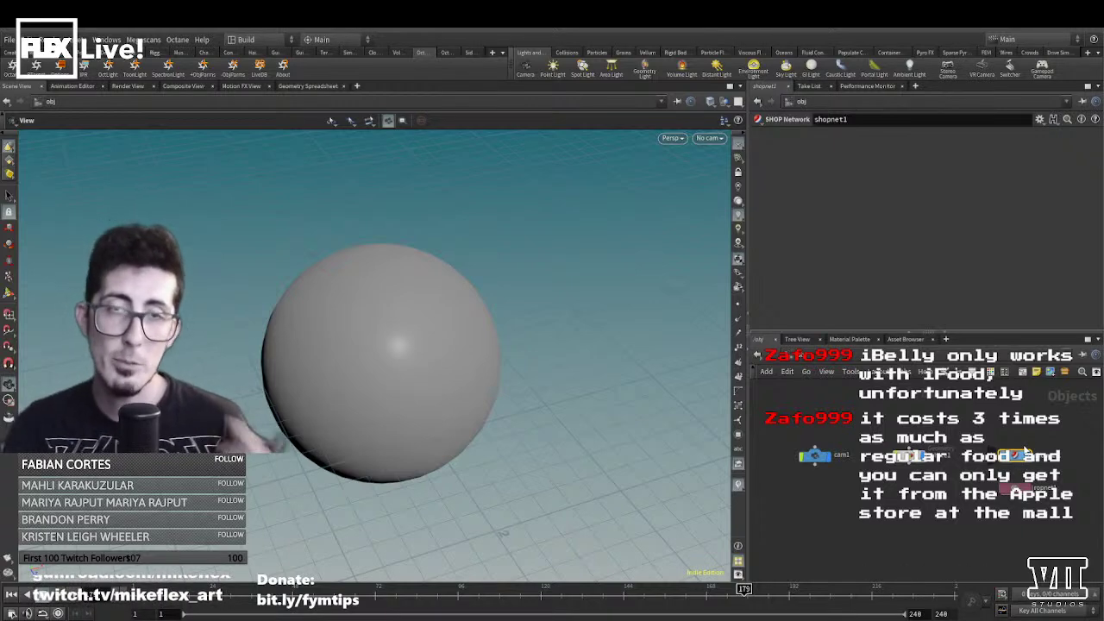
{"action": "double_click", "coordinate": [1016, 460]}
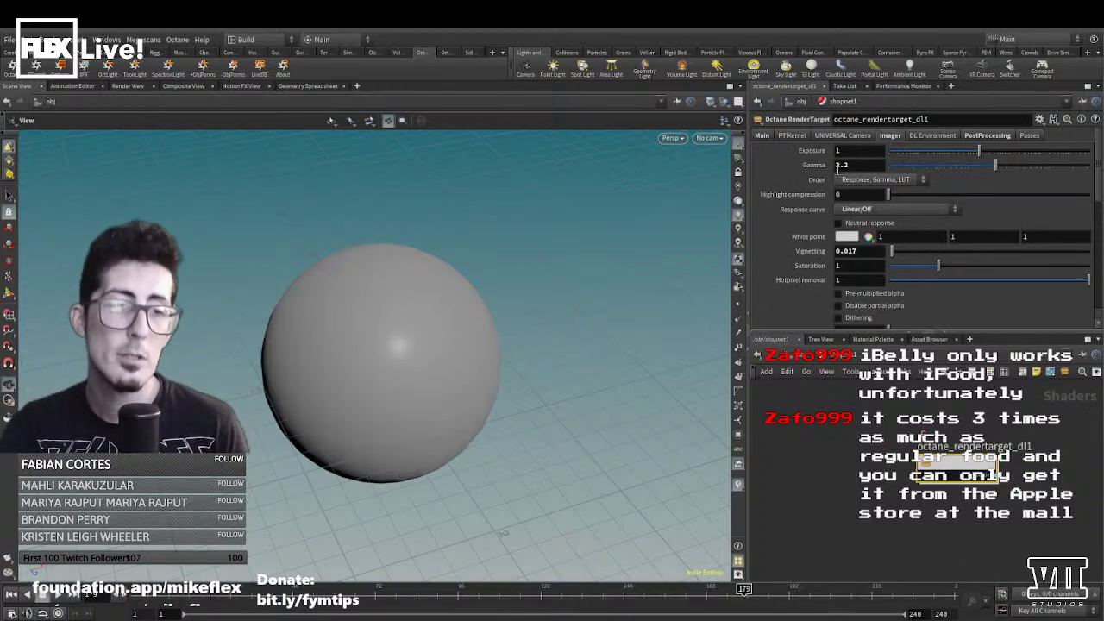
{"action": "left_click", "coordinate": [764, 135]}
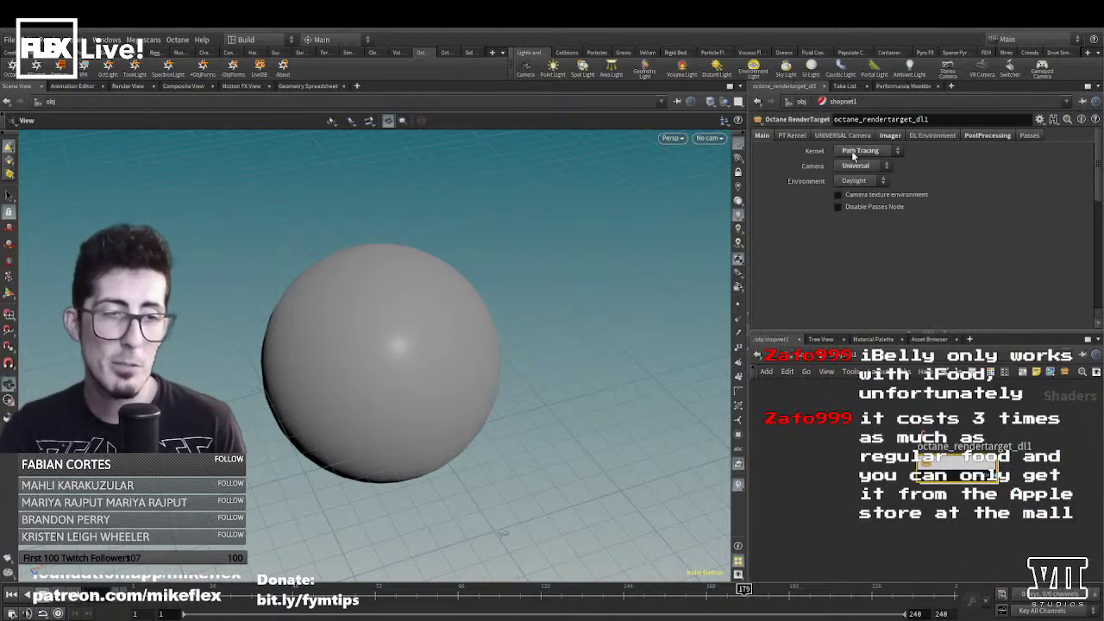
{"action": "left_click", "coordinate": [894, 136]}
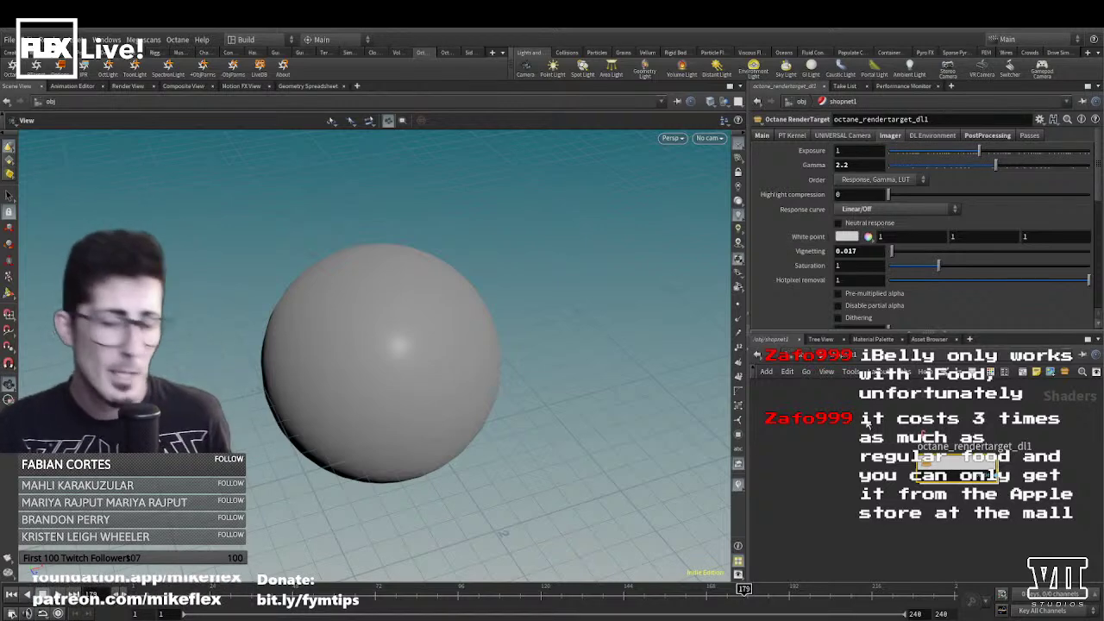
{"action": "mouse_move", "coordinate": [959, 466]}
{"action": "left_mouse_down"}
{"action": "mouse_move", "coordinate": [917, 476]}
{"action": "mouse_move", "coordinate": [951, 478]}
{"action": "left_mouse_up"}
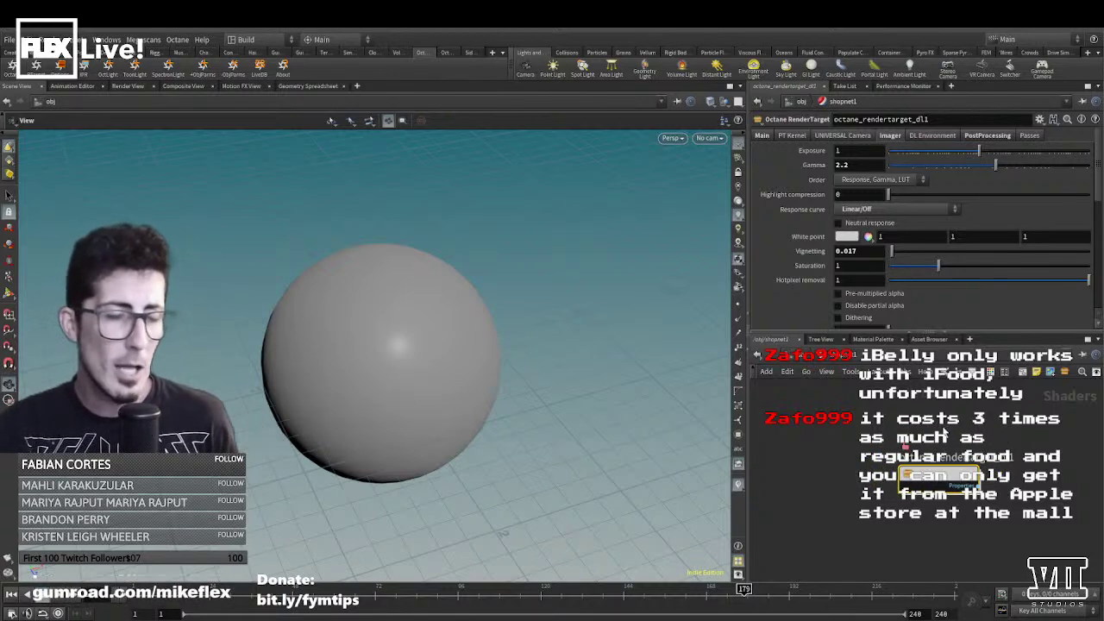
{"action": "scroll", "coordinate": [1096, 194], "scroll_direction": "down", "scroll_amount": 1}
{"action": "scroll", "coordinate": [1099, 181], "scroll_direction": "up", "scroll_amount": 1}
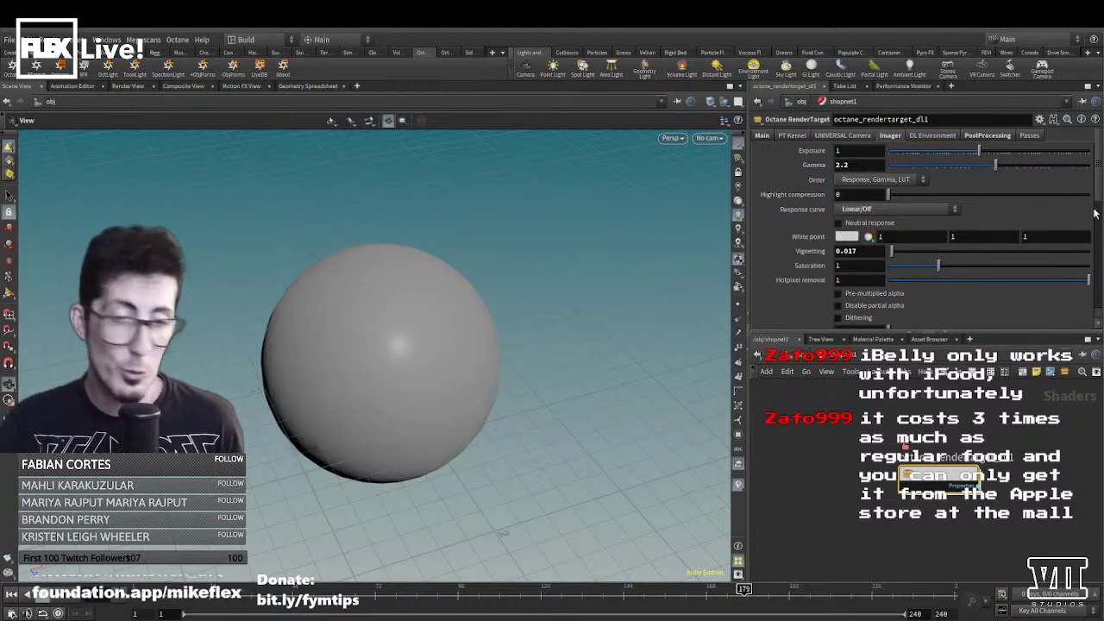
{"action": "left_click", "coordinate": [763, 136]}
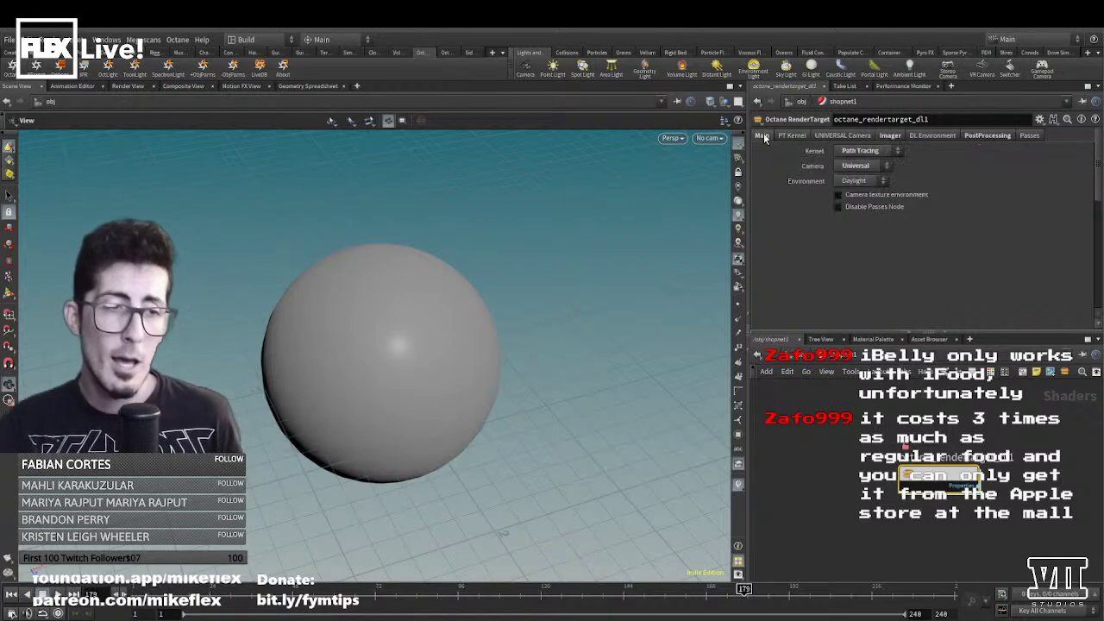
{"action": "left_click", "coordinate": [868, 137]}
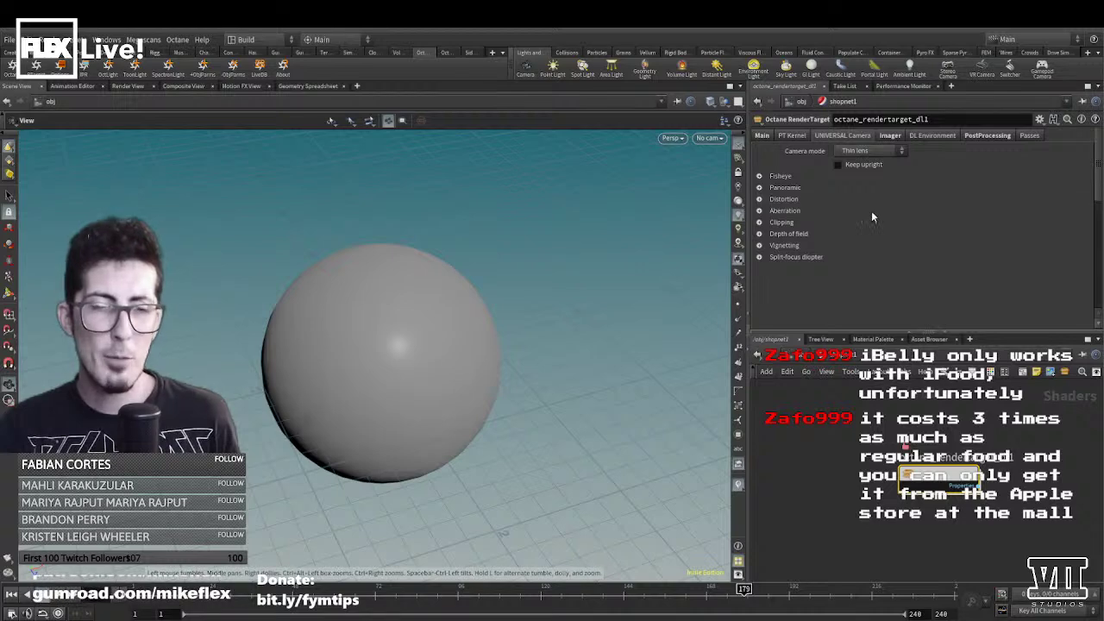
{"action": "left_click", "coordinate": [894, 136]}
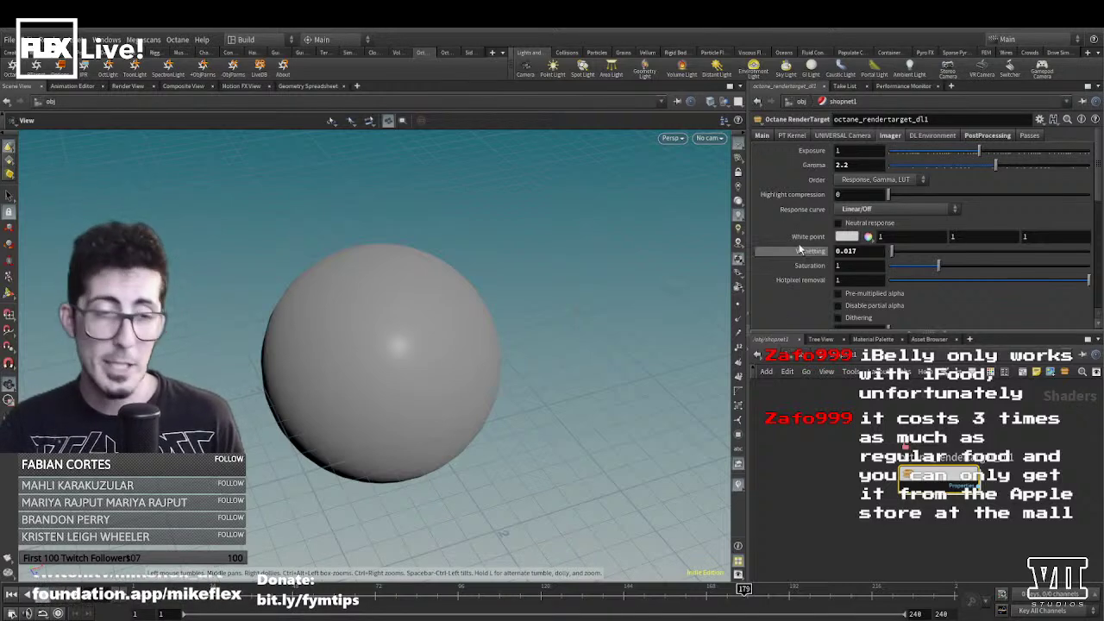
{"action": "scroll", "coordinate": [776, 232], "scroll_direction": "down", "scroll_amount": 1}
{"action": "scroll", "coordinate": [777, 229], "scroll_direction": "up", "scroll_amount": 1}
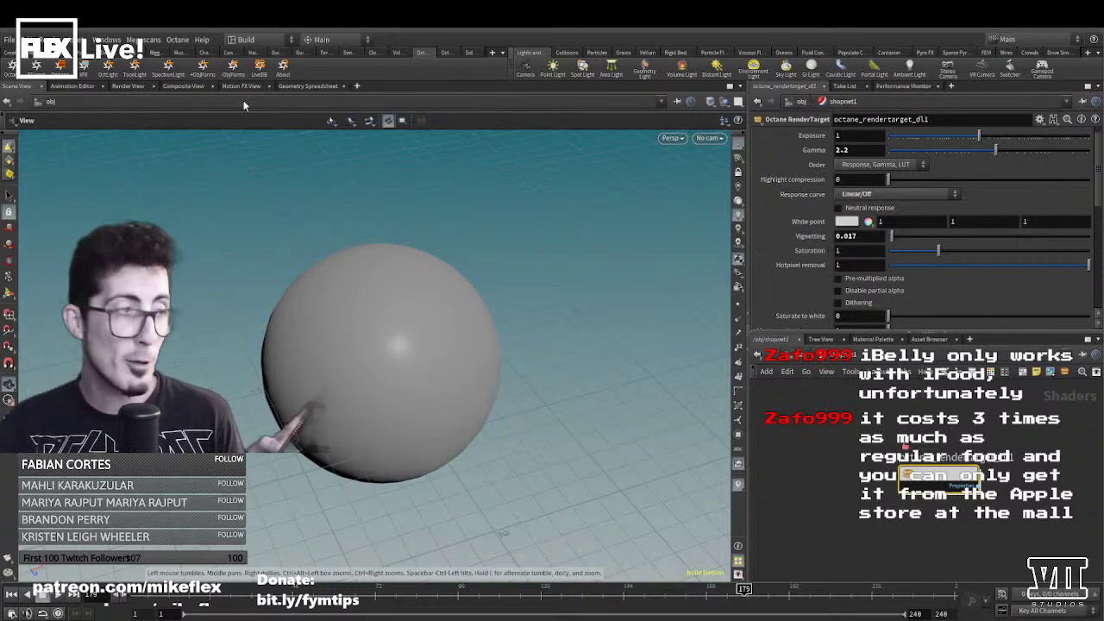
- Point out the Color Settings command, and look through the render target's available response curves, keeping Linear/Off
{"action": "left_click", "coordinate": [26, 40]}
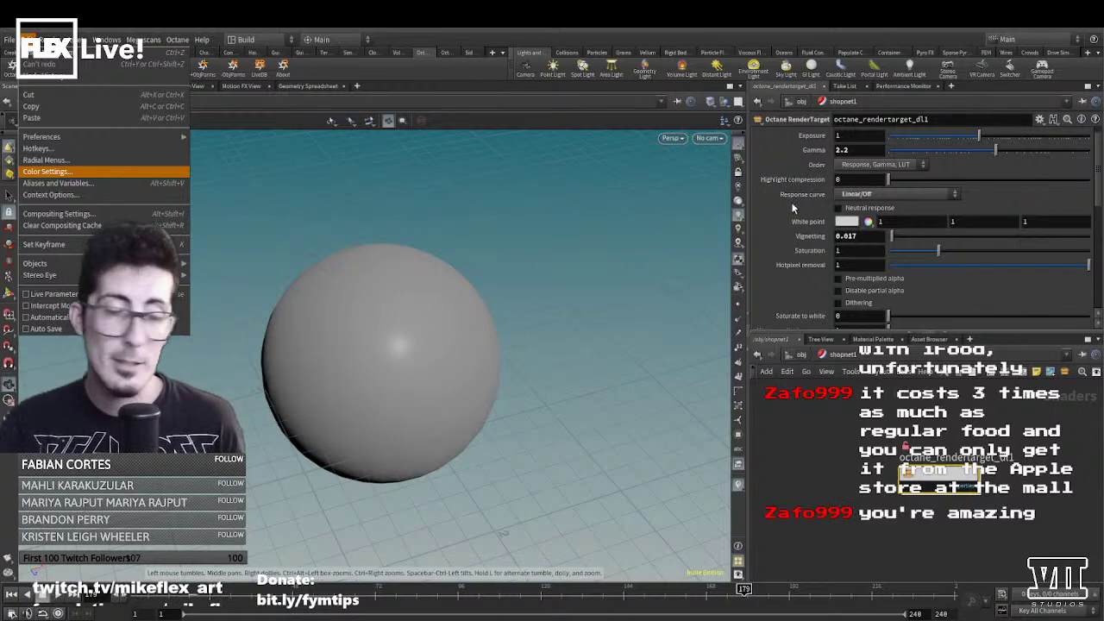
{"action": "left_click", "coordinate": [841, 291]}
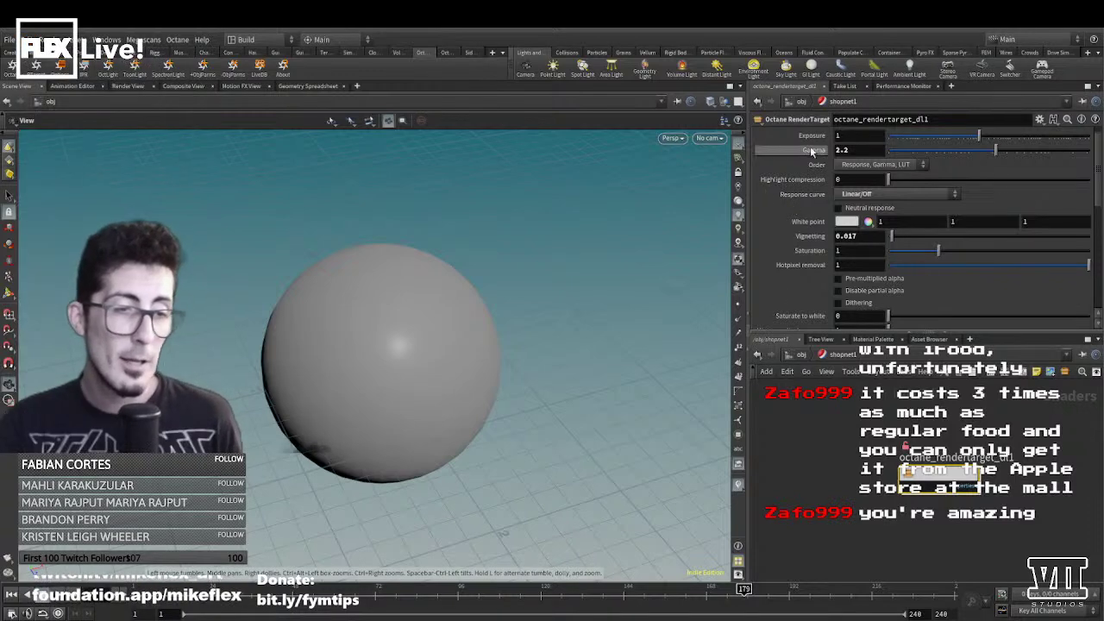
{"action": "left_click", "coordinate": [941, 194]}
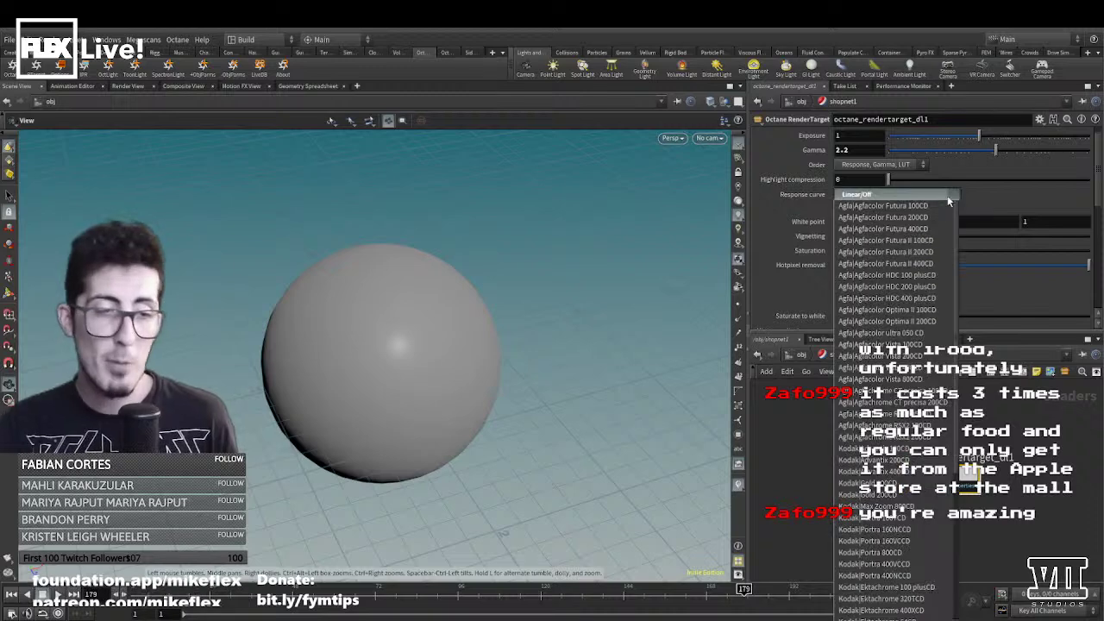
{"action": "left_click", "coordinate": [1011, 201]}
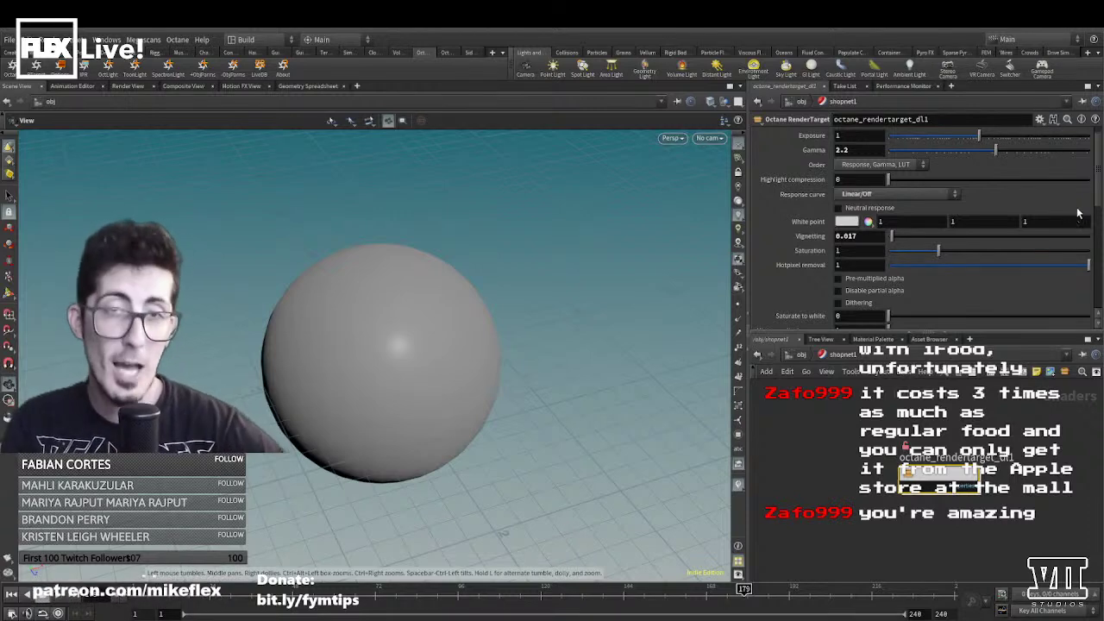
- Examine the render target's imager options from gamma and response curve to OCIO Force tone mapping and the custom LUT
{"action": "left_click_drag", "start_coordinate": [1100, 166], "coordinate": [1098, 194]}
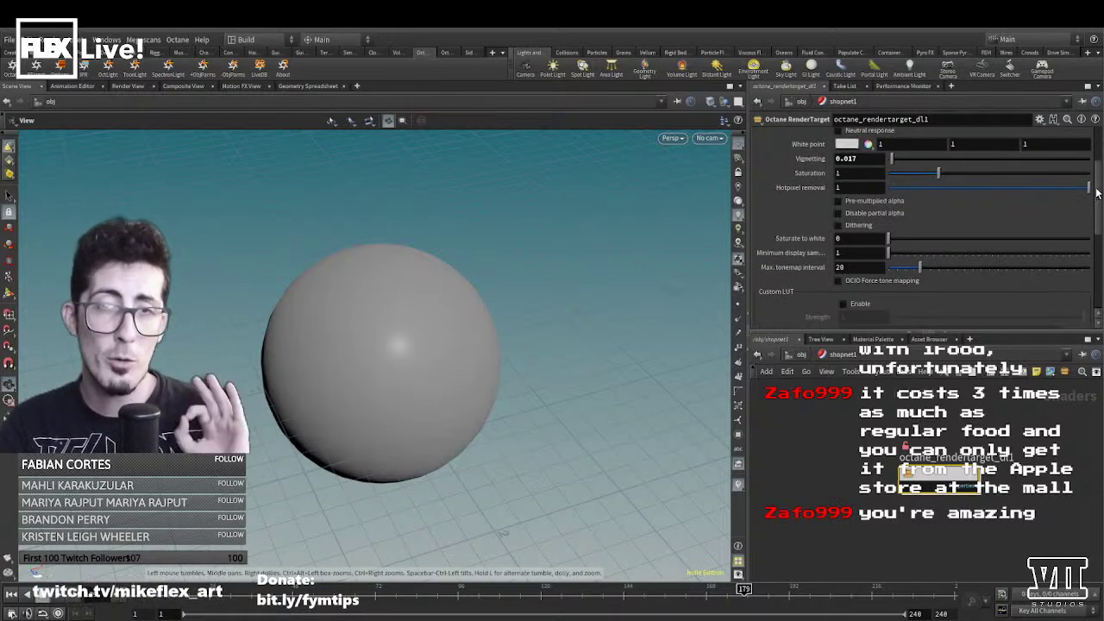
{"action": "mouse_move", "coordinate": [1098, 193]}
{"action": "left_mouse_down"}
{"action": "mouse_move", "coordinate": [1102, 173]}
{"action": "mouse_move", "coordinate": [1101, 188]}
{"action": "left_mouse_up"}
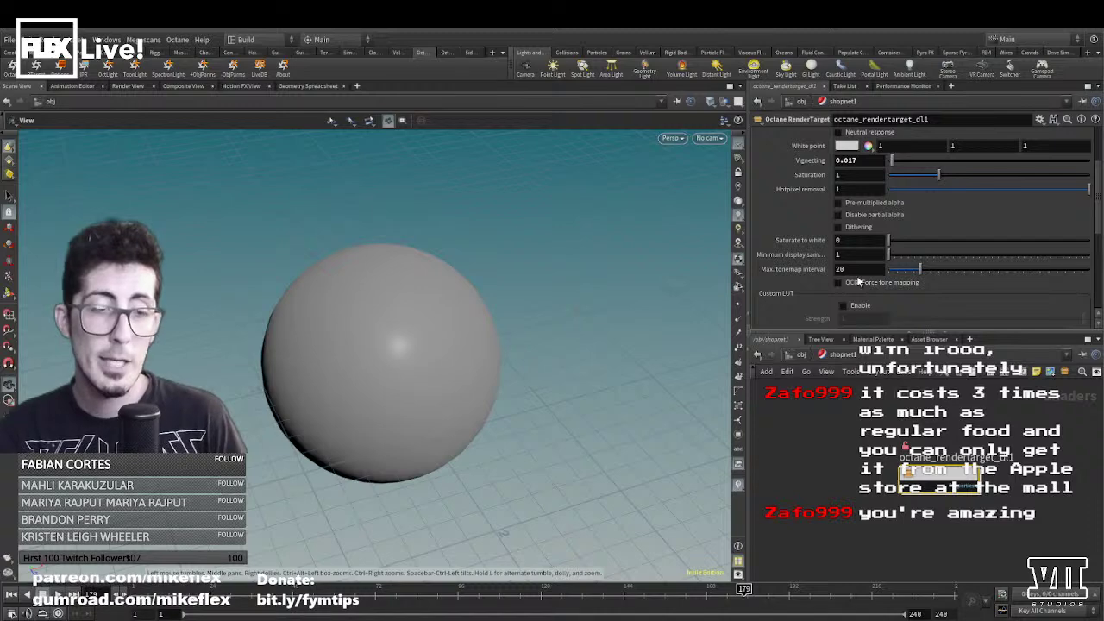
{"action": "mouse_move", "coordinate": [873, 285]}
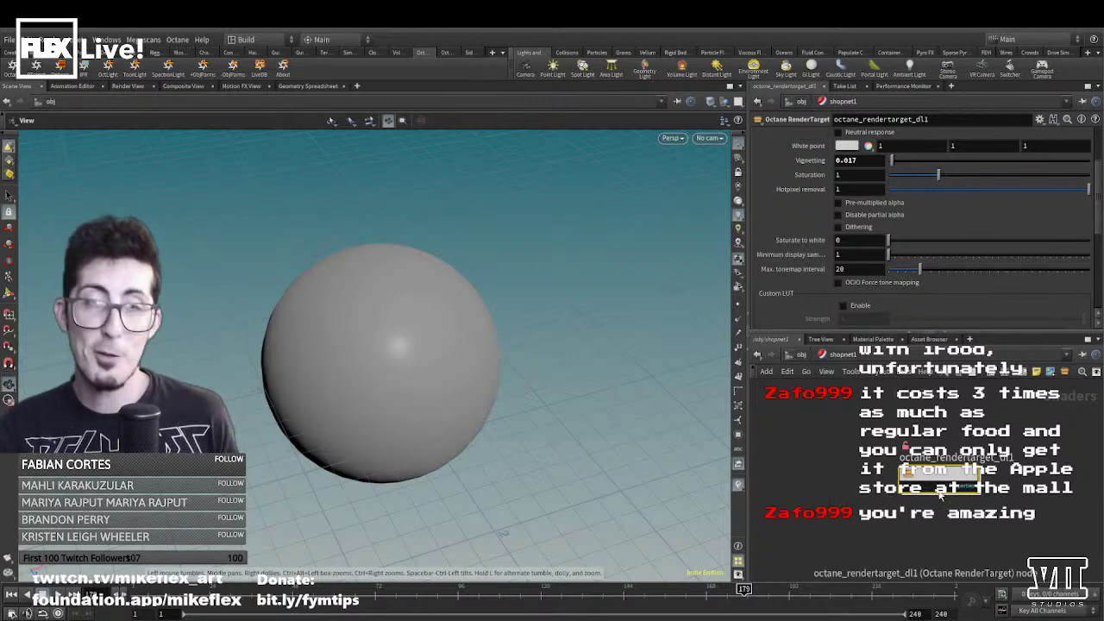
{"action": "scroll", "coordinate": [1017, 225], "scroll_direction": "up", "scroll_amount": 4}
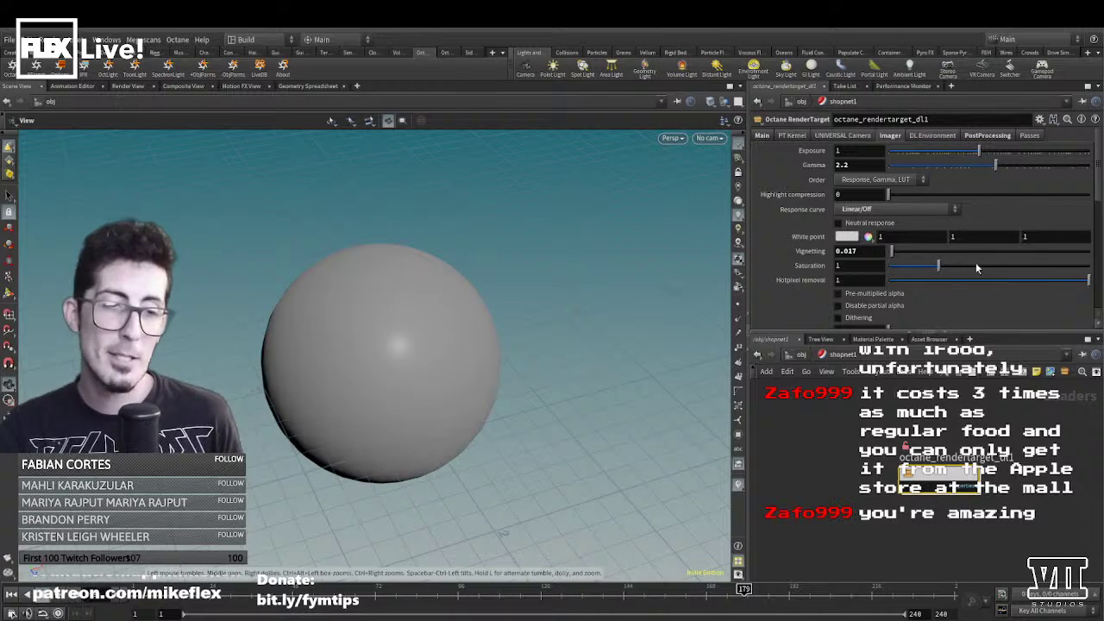
{"action": "scroll", "coordinate": [984, 295], "scroll_direction": "down", "scroll_amount": 6}
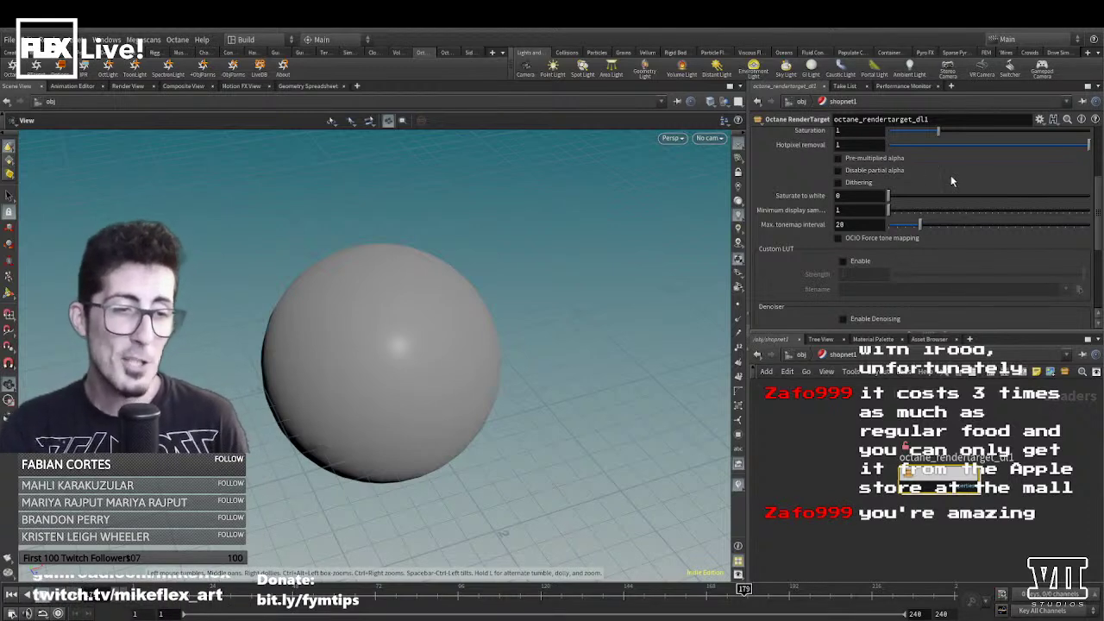
{"action": "scroll", "coordinate": [1097, 220], "scroll_direction": "up", "scroll_amount": 3}
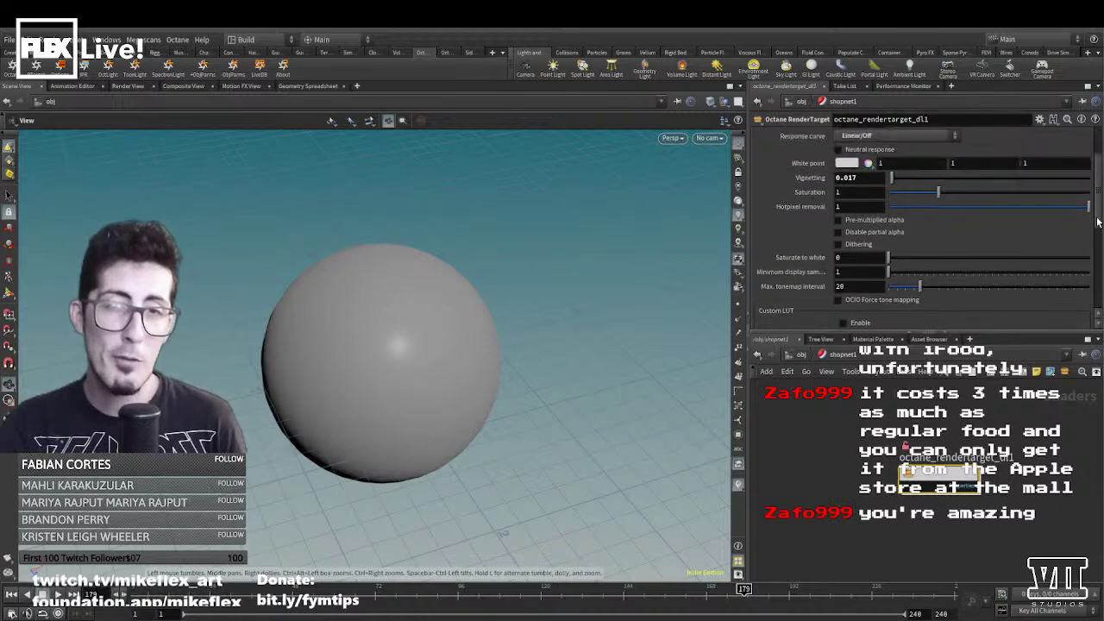
{"action": "scroll", "coordinate": [1097, 221], "scroll_direction": "up", "scroll_amount": 1}
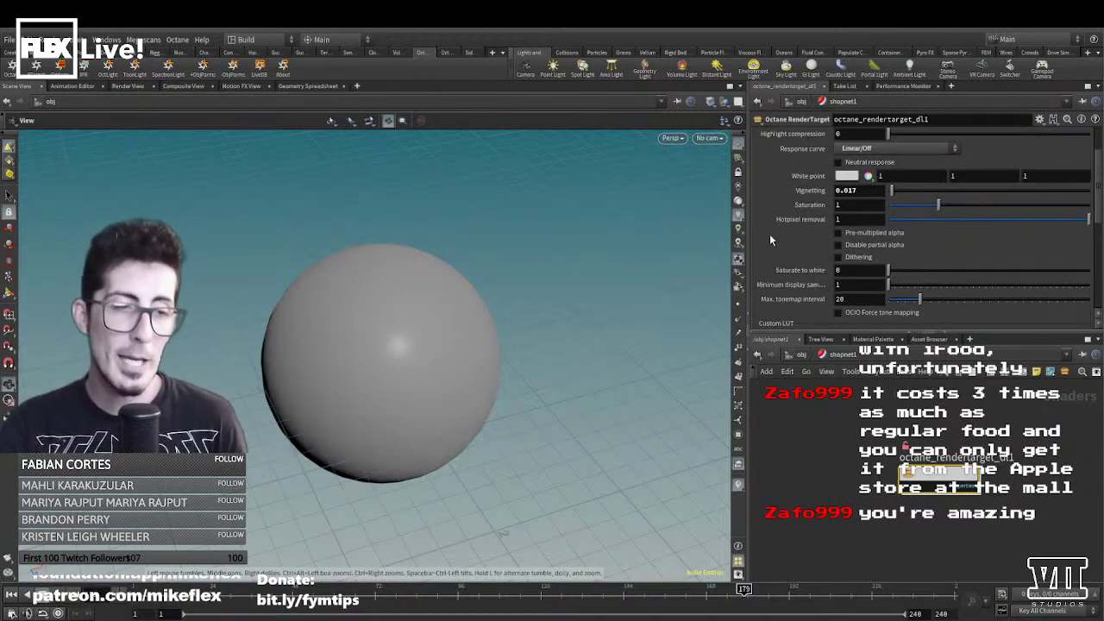
{"action": "scroll", "coordinate": [777, 237], "scroll_direction": "up", "scroll_amount": 3}
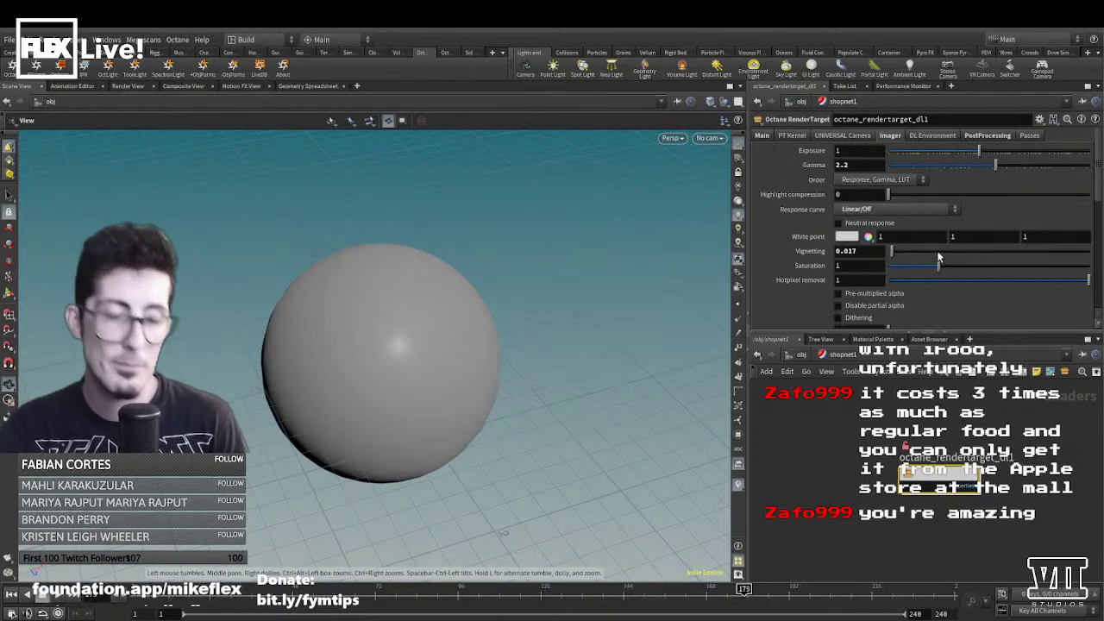
- Set the render target imager's vignetting to 0 and check the remaining imager options
{"action": "mouse_move", "coordinate": [893, 253]}
{"action": "left_mouse_down"}
{"action": "mouse_move", "coordinate": [988, 252]}
{"action": "mouse_move", "coordinate": [888, 252]}
{"action": "left_mouse_up"}
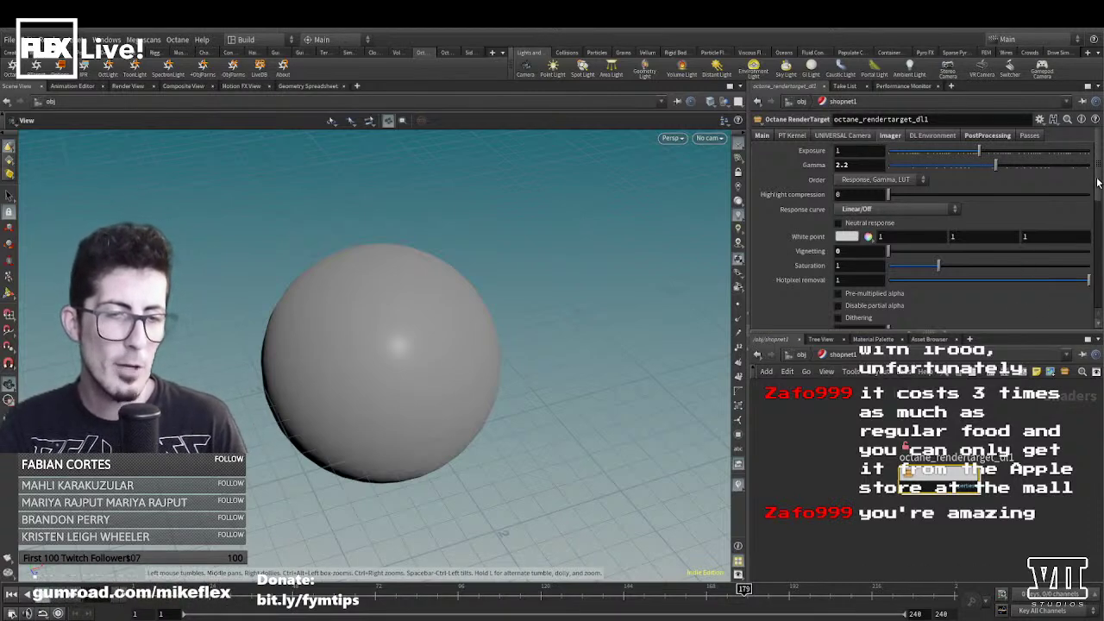
{"action": "scroll", "coordinate": [850, 238], "scroll_direction": "down", "scroll_amount": 5}
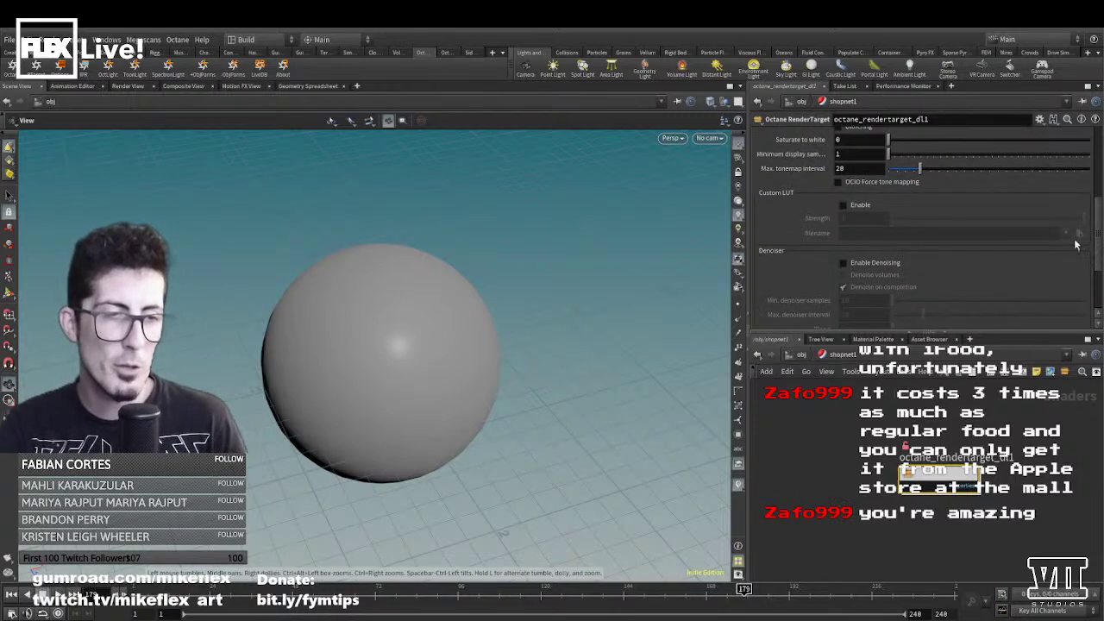
{"action": "left_click_drag", "start_coordinate": [1100, 257], "coordinate": [1094, 162]}
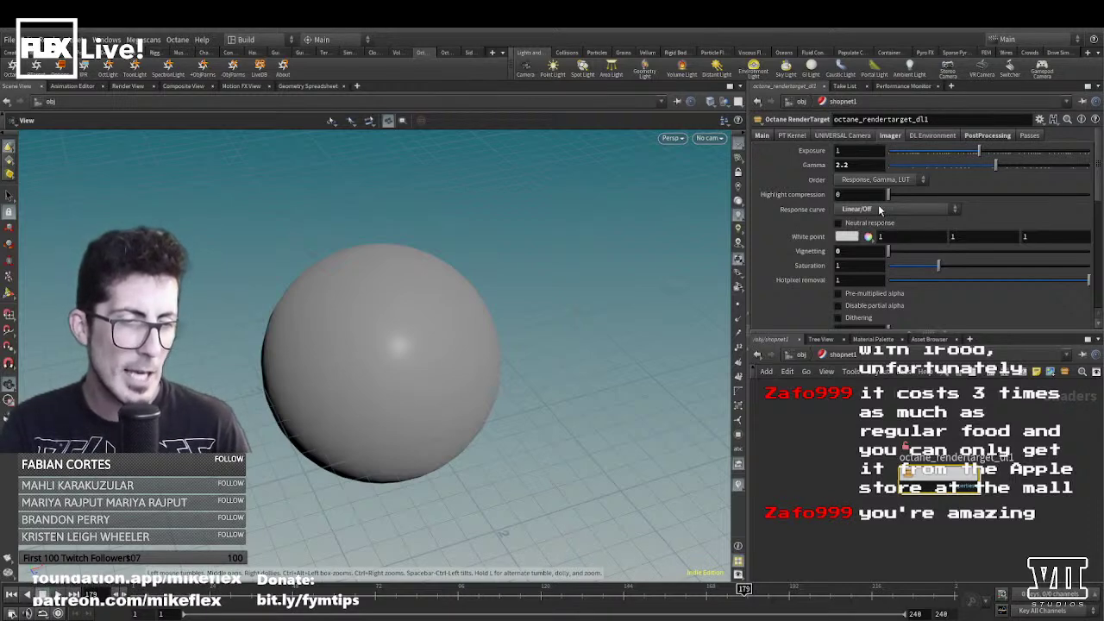
- Look through octane_rendertarget_dl1's environment, post-processing and passes settings, and return to its imager settings
{"action": "mouse_move", "coordinate": [1101, 183]}
{"action": "left_mouse_down"}
{"action": "mouse_move", "coordinate": [1101, 252]}
{"action": "mouse_move", "coordinate": [1101, 173]}
{"action": "left_mouse_up"}
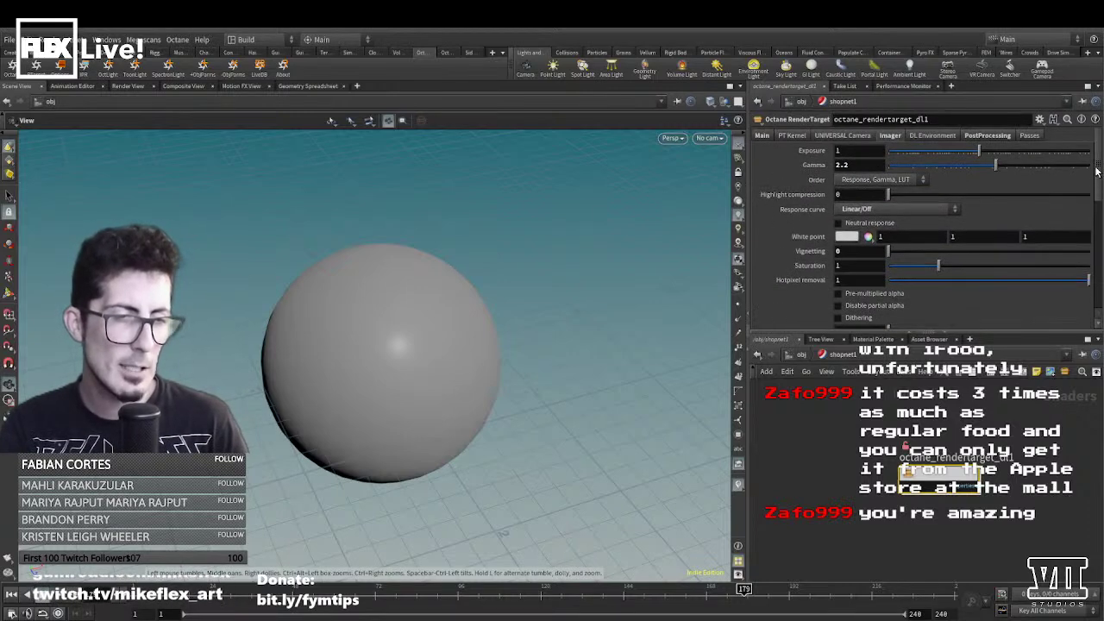
{"action": "left_click", "coordinate": [926, 138]}
{"action": "left_click", "coordinate": [984, 136]}
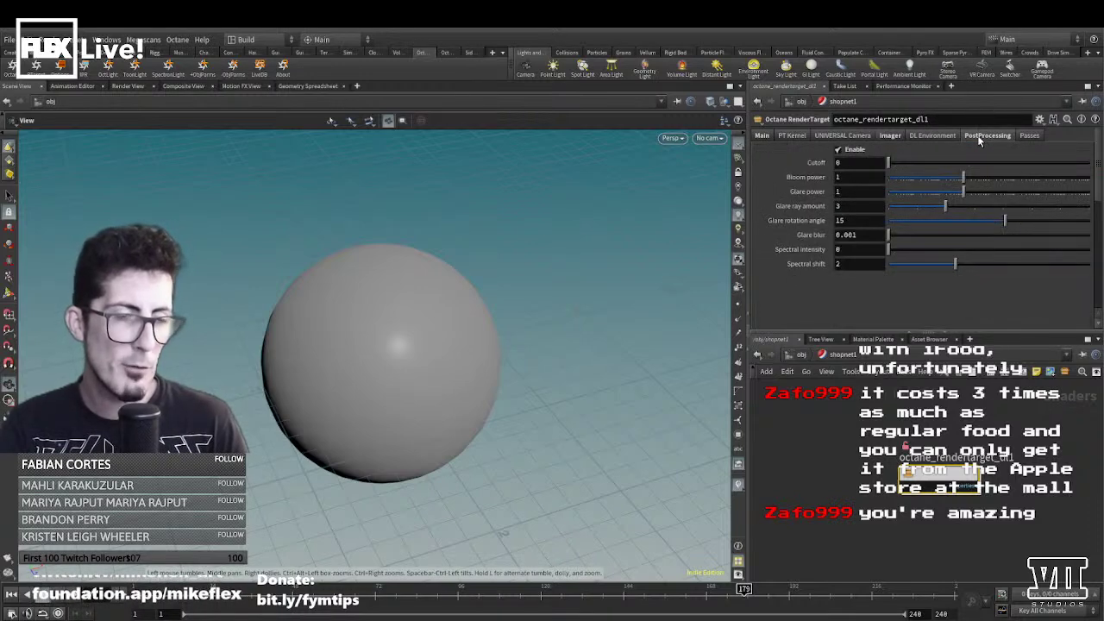
{"action": "left_click", "coordinate": [1029, 136]}
{"action": "left_click", "coordinate": [891, 137]}
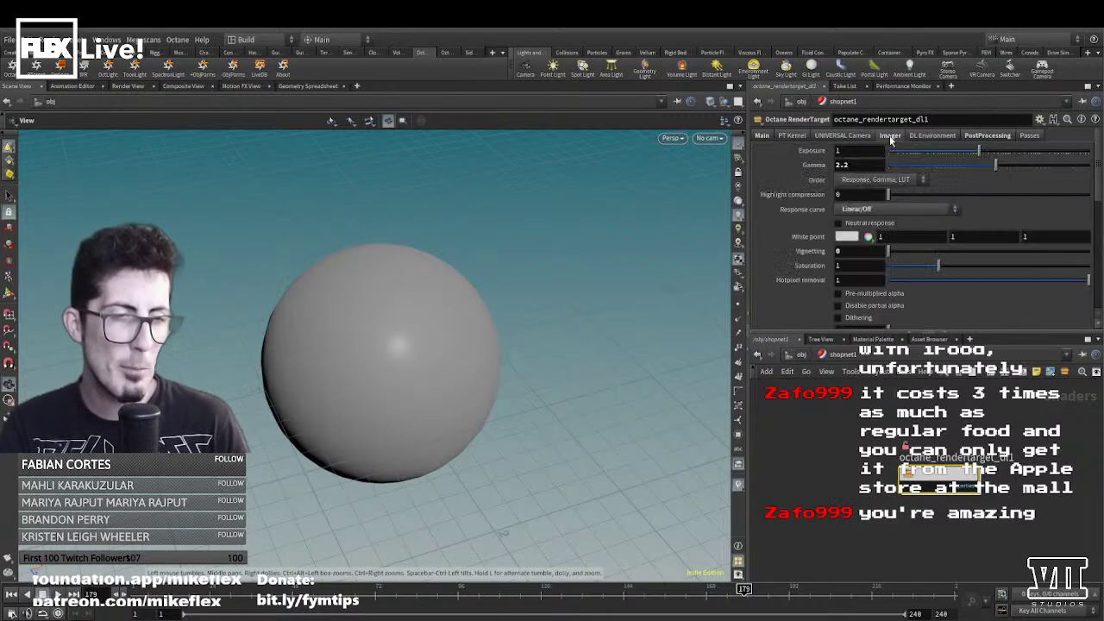
- Check the color space settings of Octane_ROP1 in ropnet1, and reopen shopnet1 to review the render target's lower imager options
{"action": "left_click", "coordinate": [803, 357]}
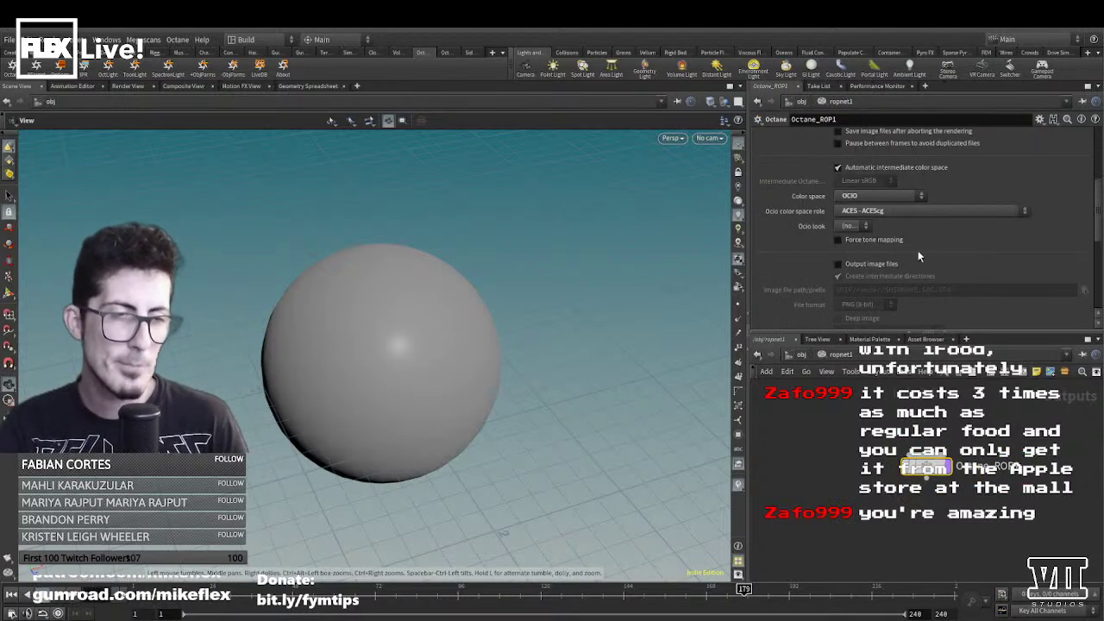
{"action": "left_click", "coordinate": [802, 355]}
{"action": "double_click", "coordinate": [1035, 457]}
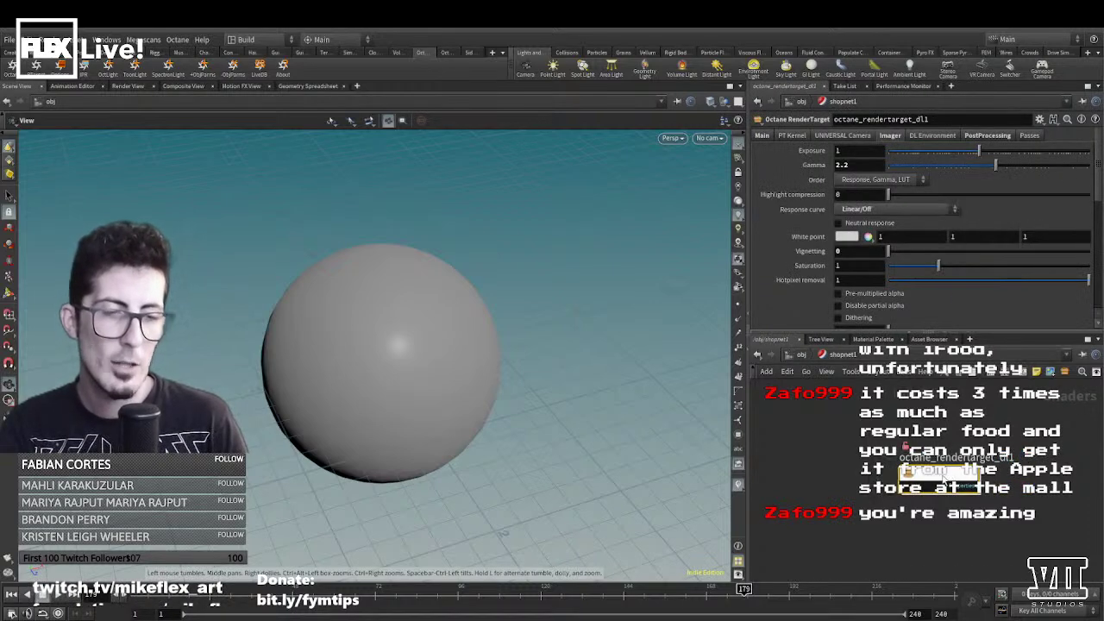
{"action": "scroll", "coordinate": [982, 281], "scroll_direction": "down", "scroll_amount": 5}
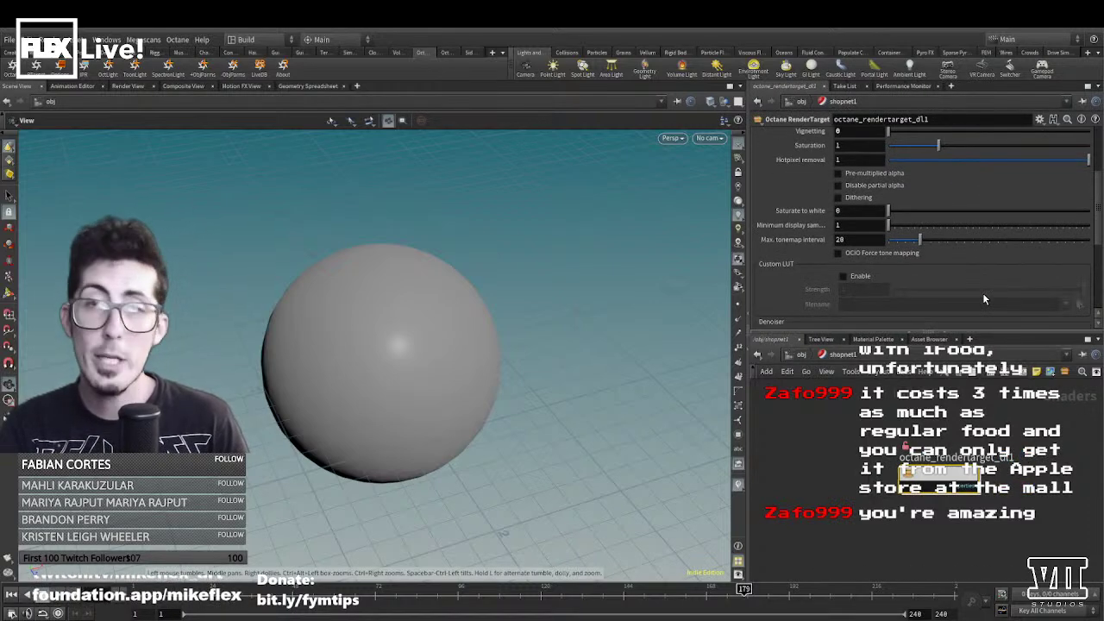